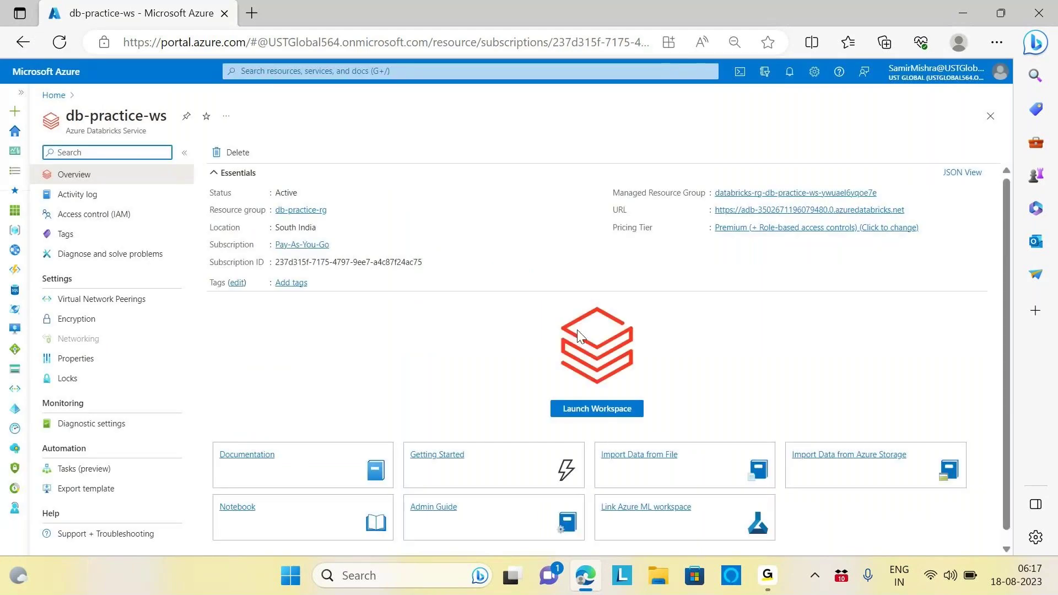
Go to the Azure portal home page and reopen the db-practice-ws Databricks service from the recent resources.
click(589, 415)
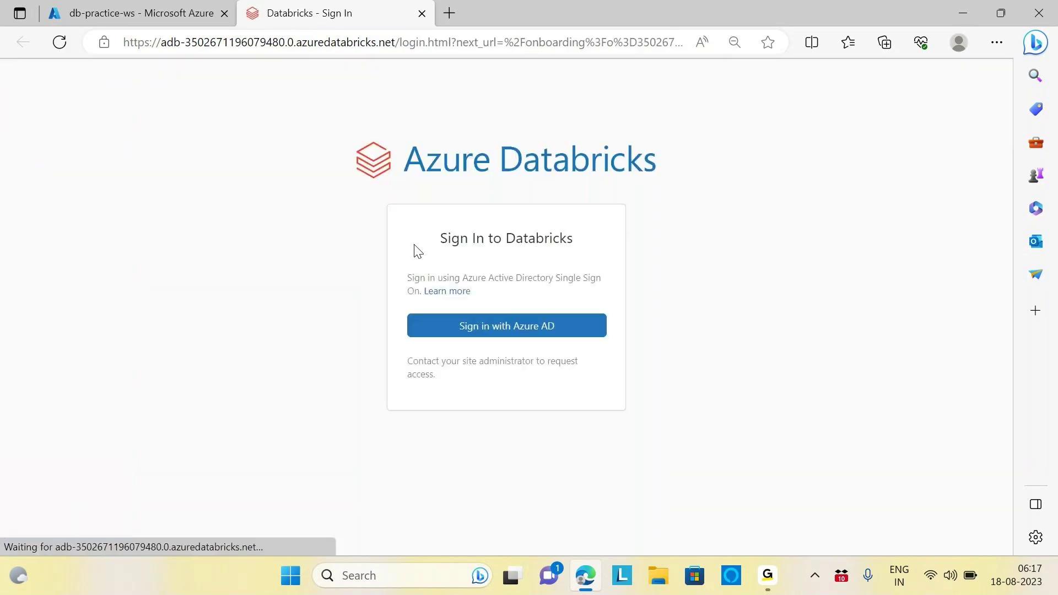
key(ctrl+w)
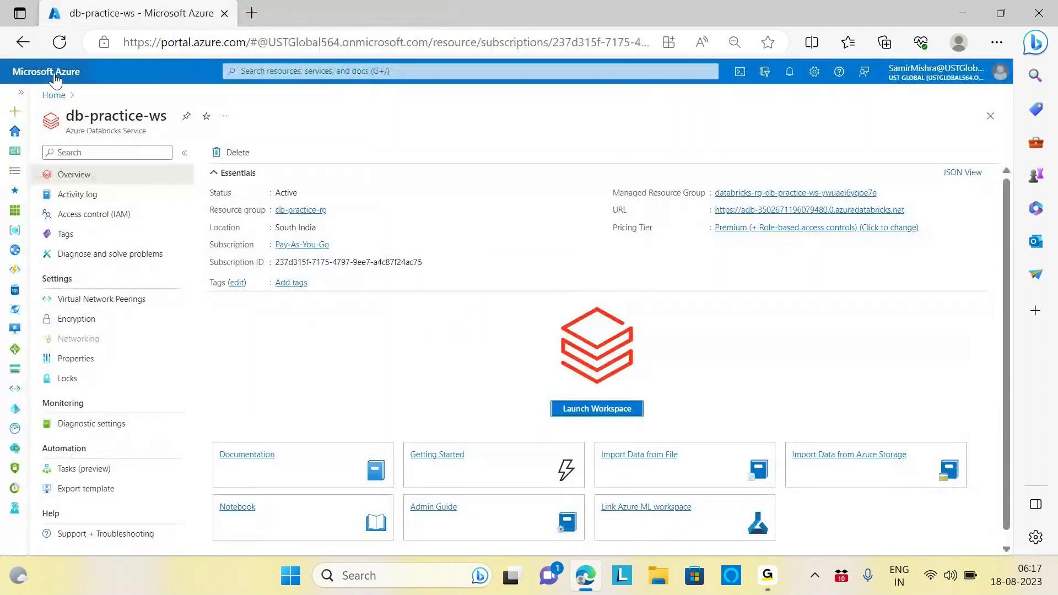
click(48, 74)
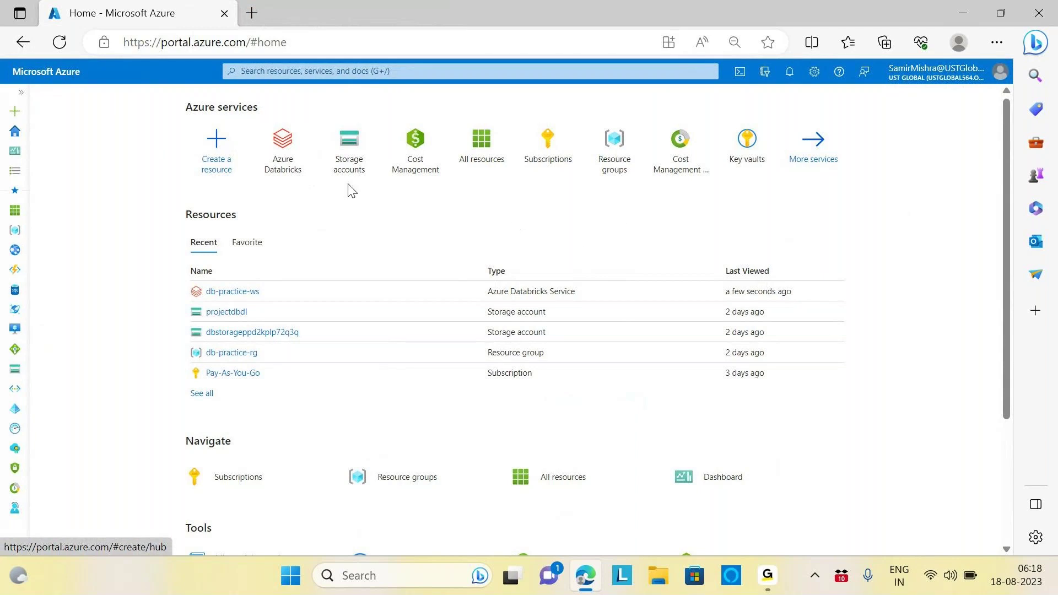
click(383, 71)
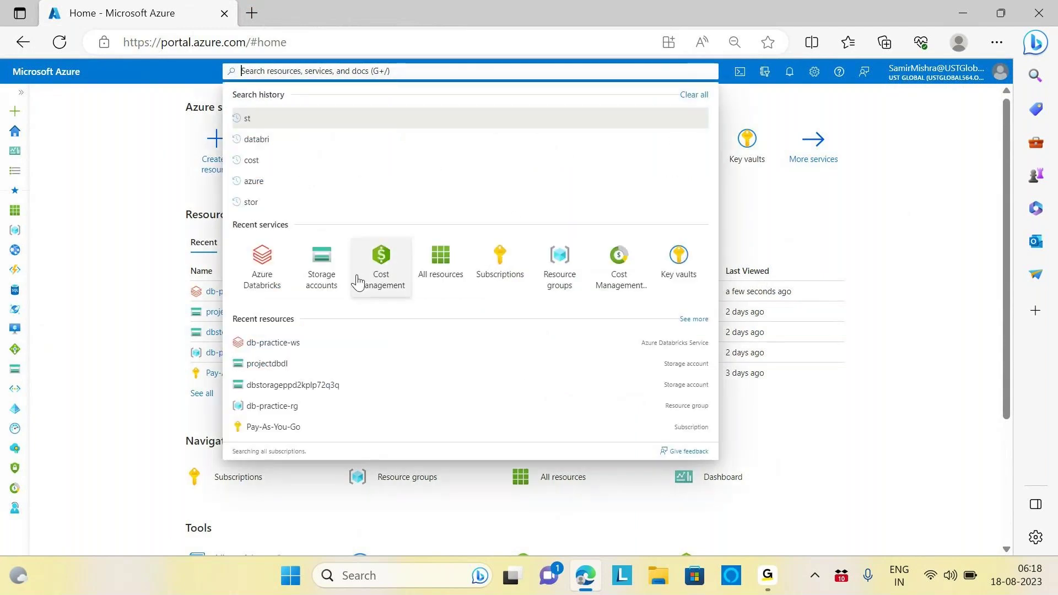
click(283, 346)
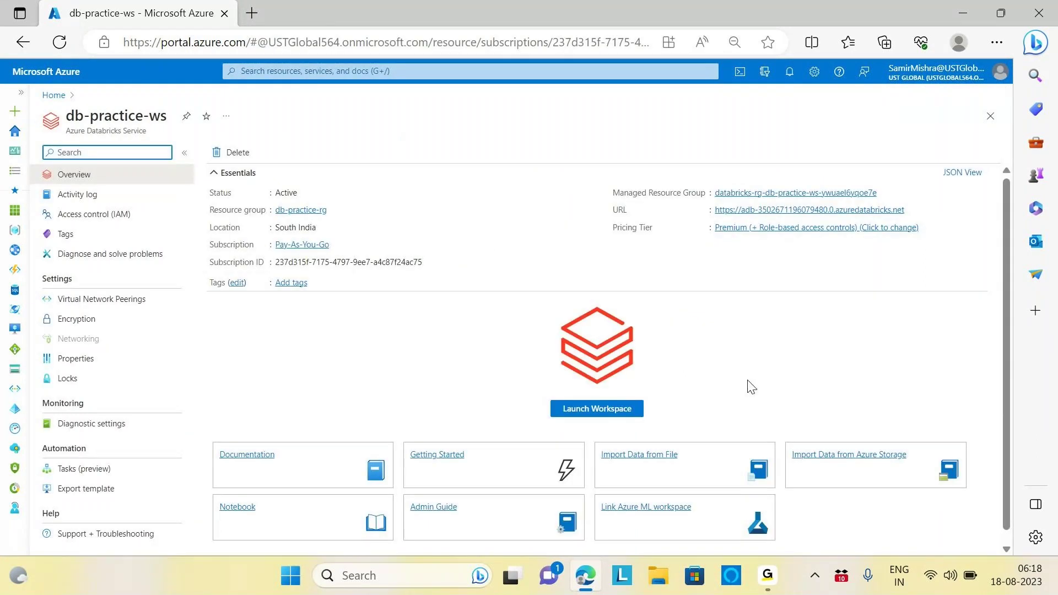
Check the pricing tier change option without applying it, and launch the Databricks workspace, signing in with Azure AD.
click(815, 236)
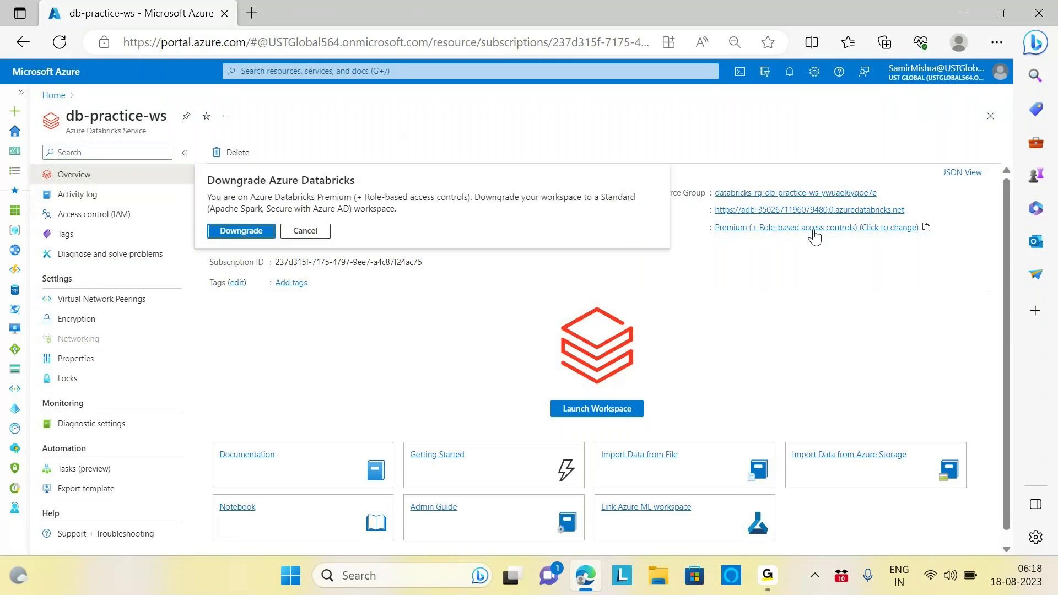
click(305, 231)
click(606, 411)
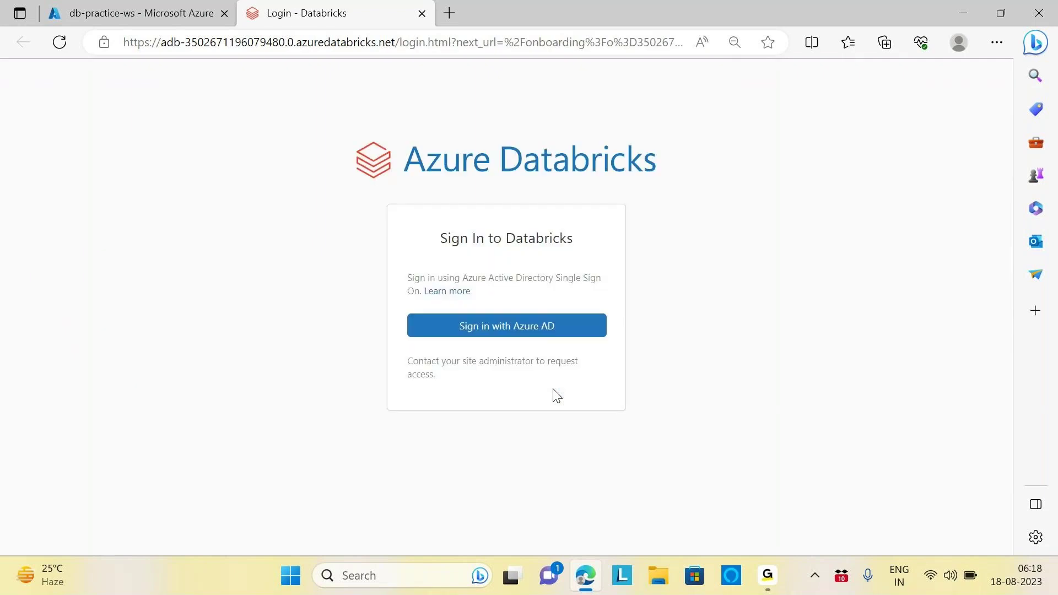
click(494, 331)
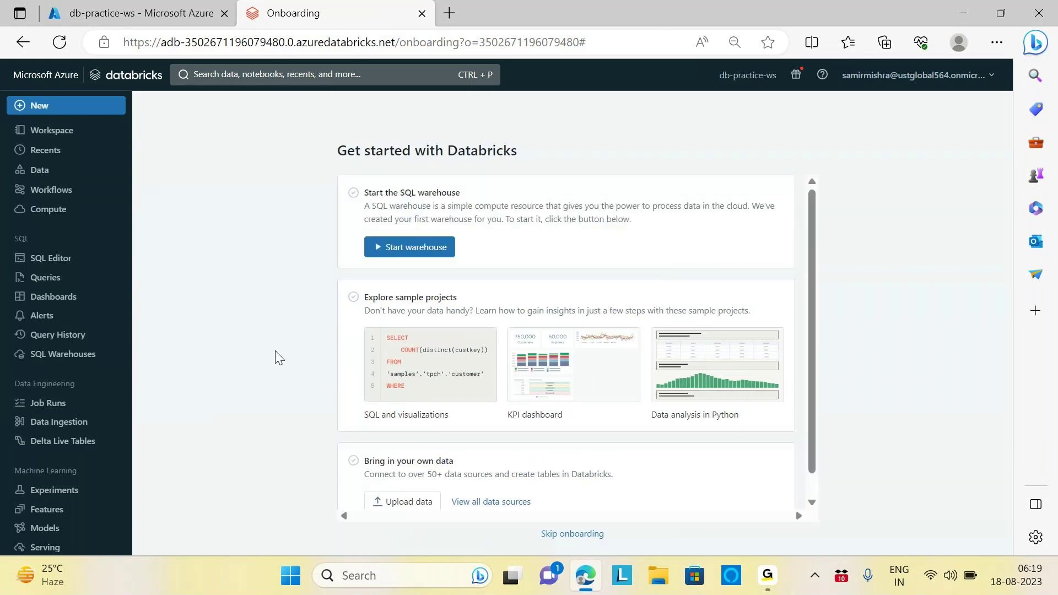
Start the DBProejctPractice cluster from the all-purpose compute list.
click(48, 211)
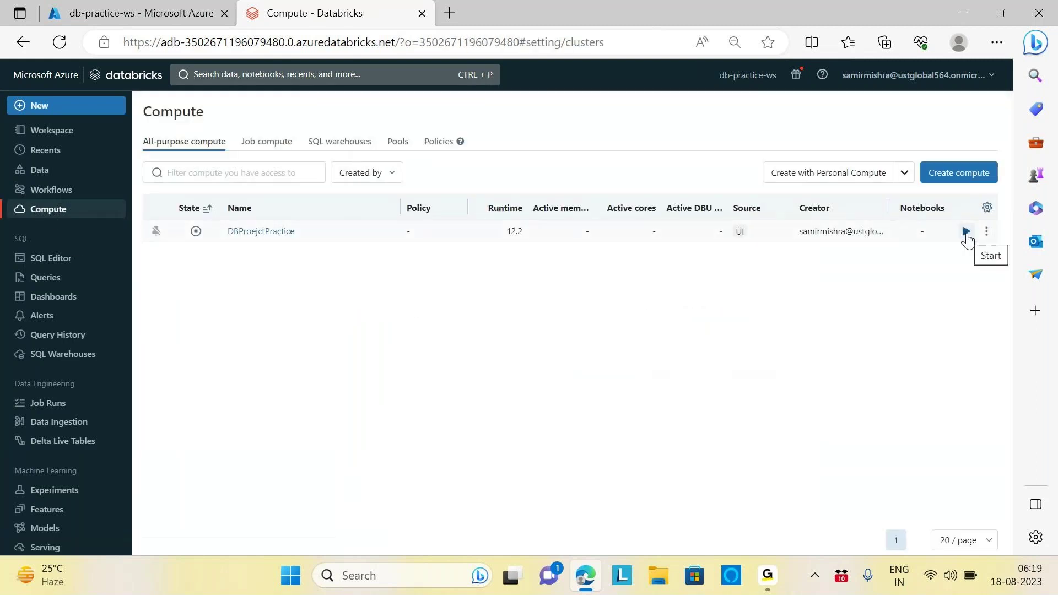
click(967, 231)
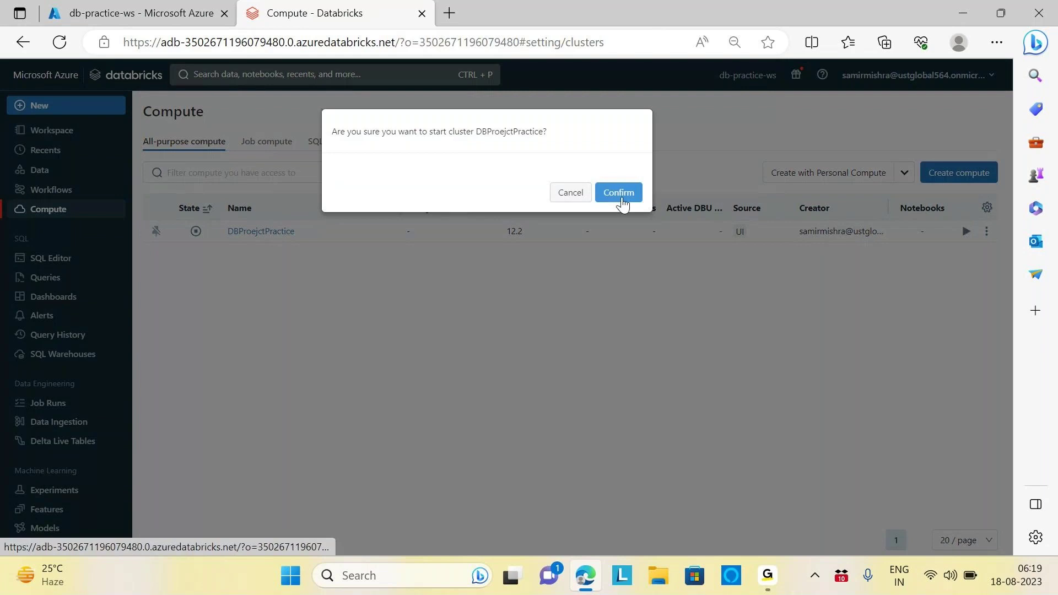
click(620, 193)
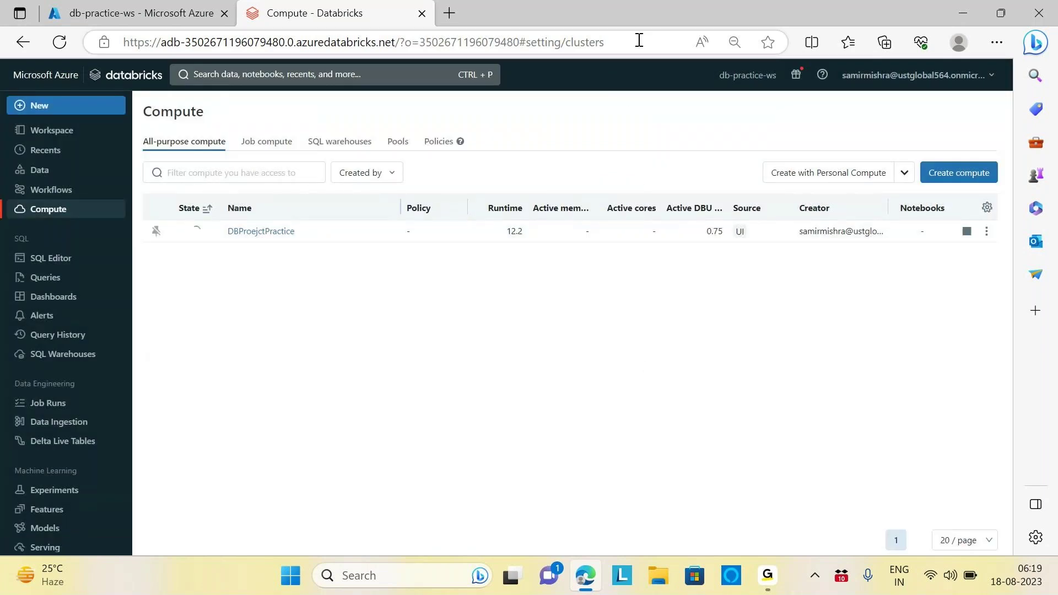
Open the notebook Access DataLake Stroage Using Access Keys from the Inputs folder of DBProject in the workspace.
click(52, 130)
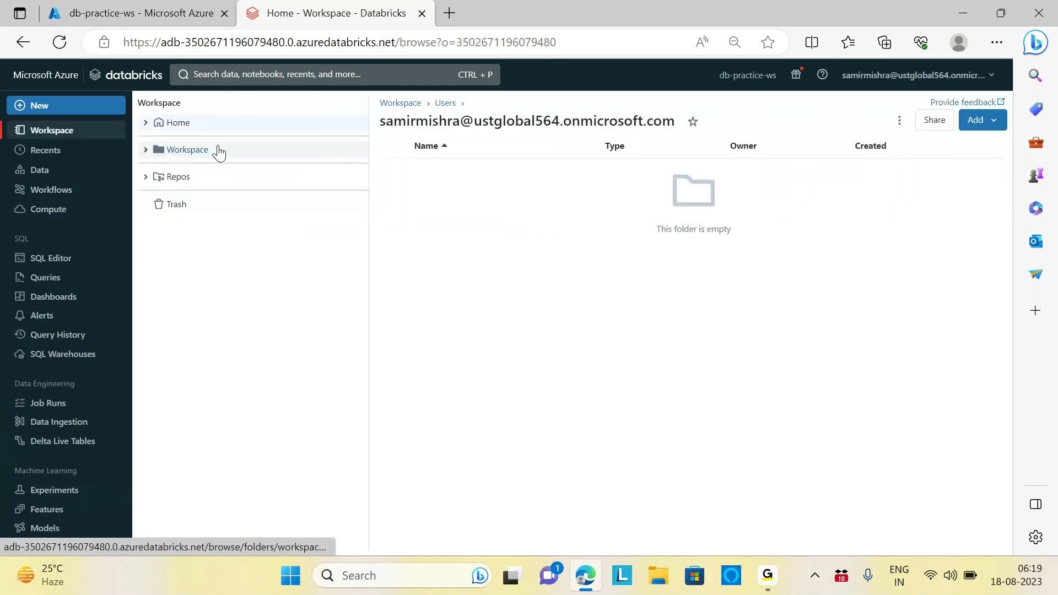
click(198, 157)
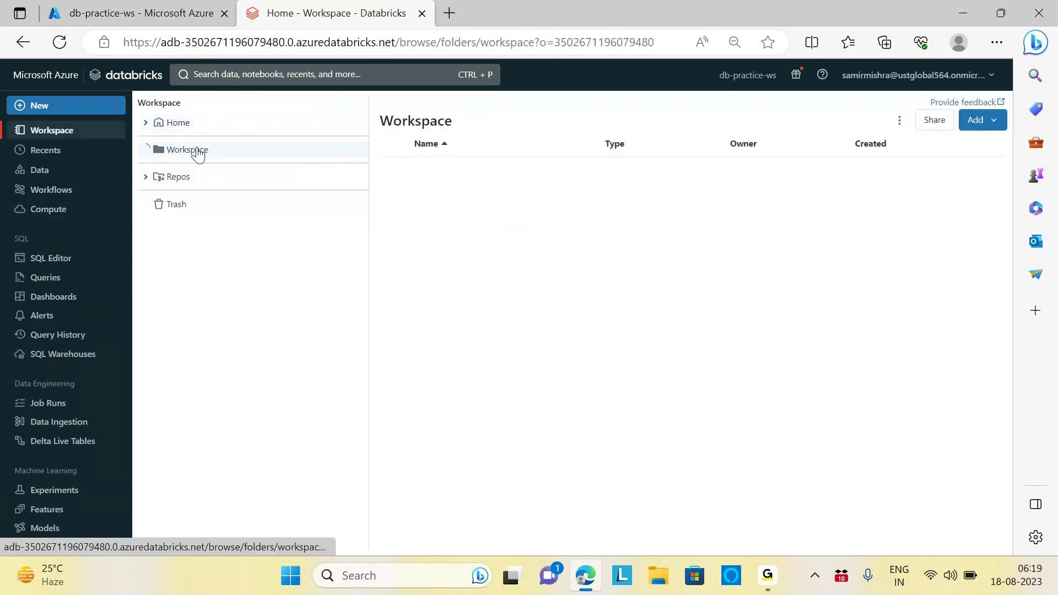
click(449, 226)
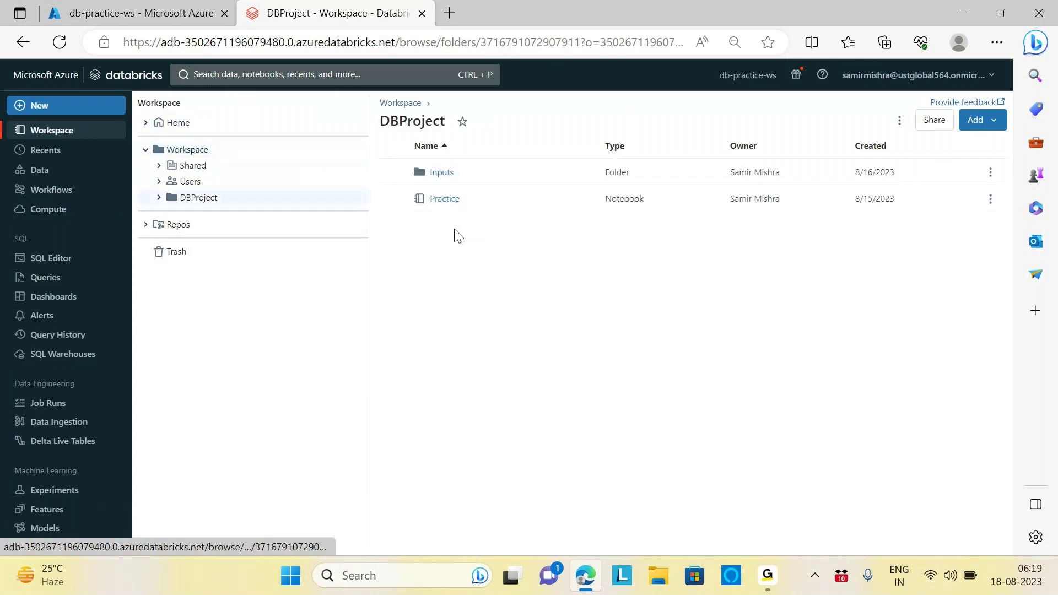
click(447, 174)
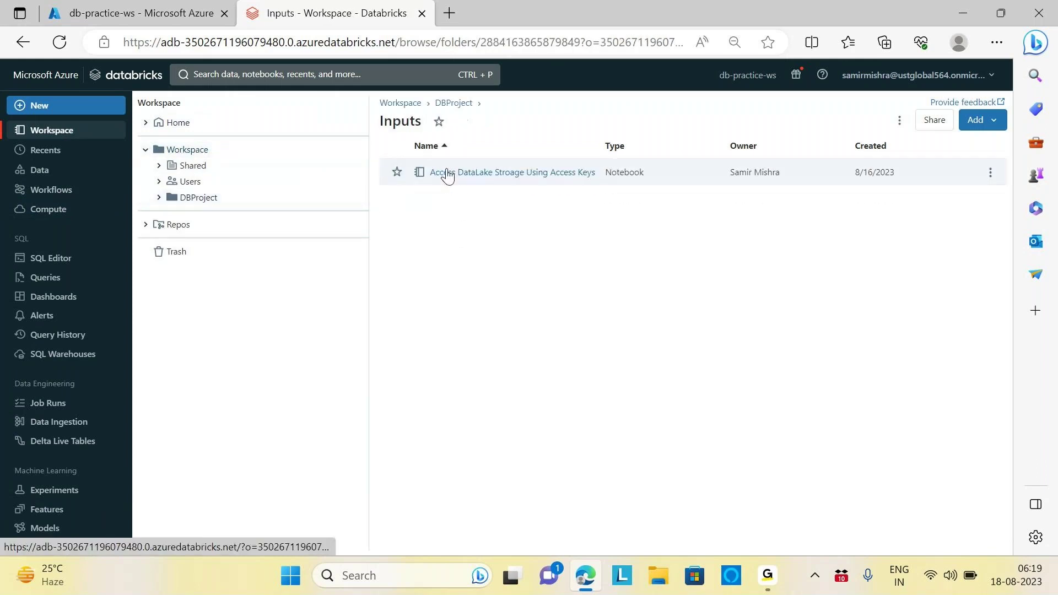
click(487, 175)
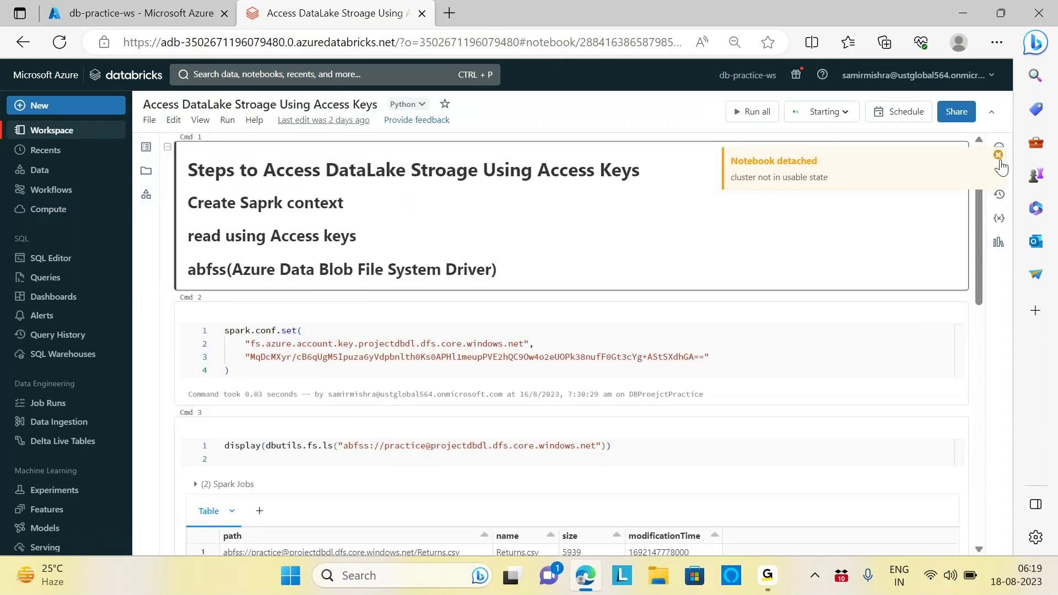
Remove the display() wrapper in the third cell, leaving only the dbutils.fs.ls call on the abfss path.
mouse_move(977, 208)
mouse_down()
mouse_move(983, 340)
mouse_move(962, 224)
mouse_up()
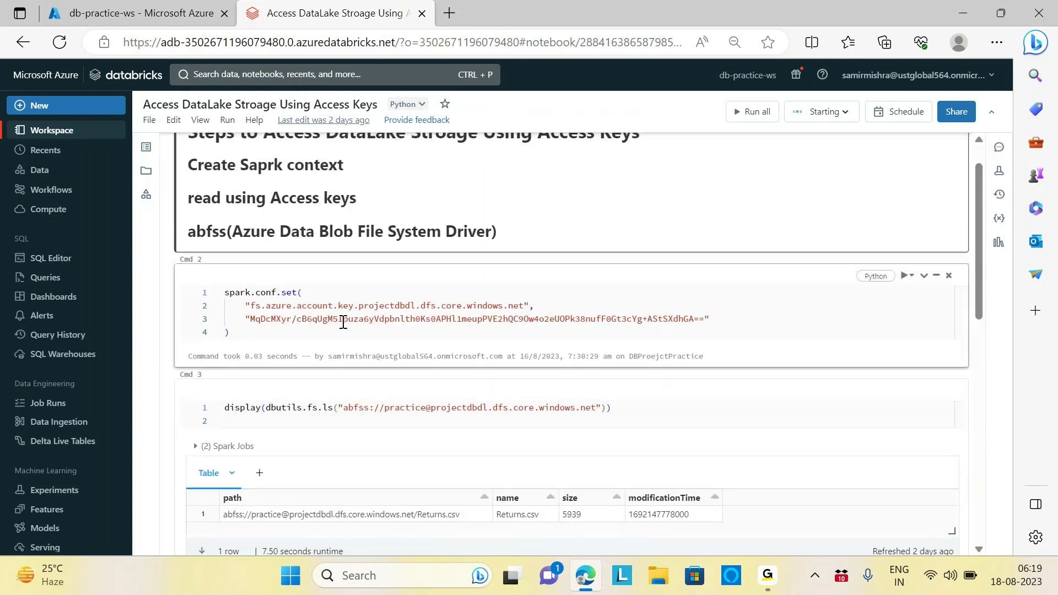
click(265, 409)
key(BackSpace)
key(BackSpace)
key(BackSpace)
key(BackSpace)
key(BackSpace)
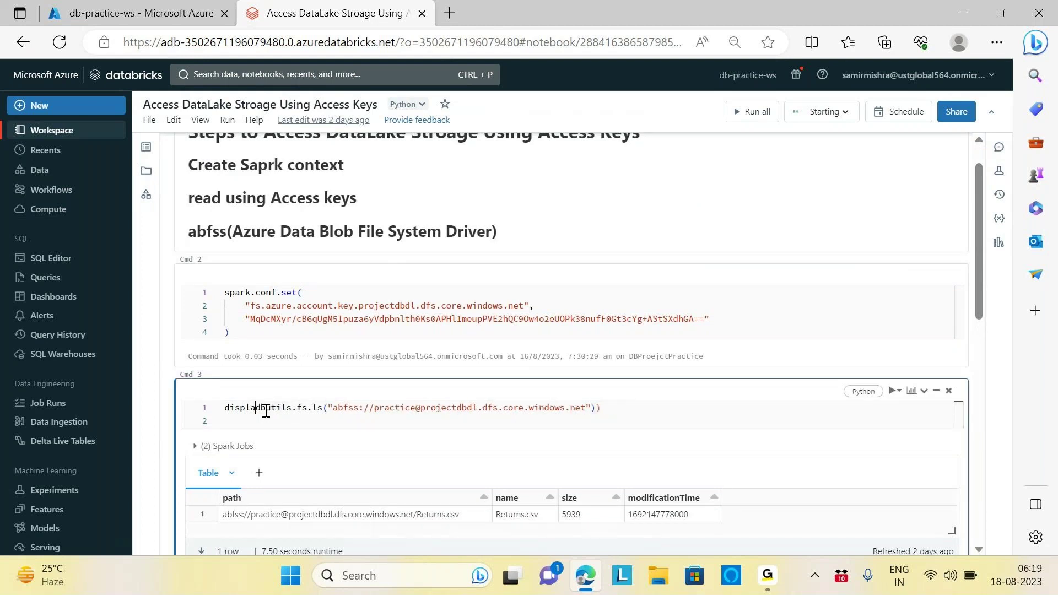
key(BackSpace)
key(BackSpace)
key(BackSpace)
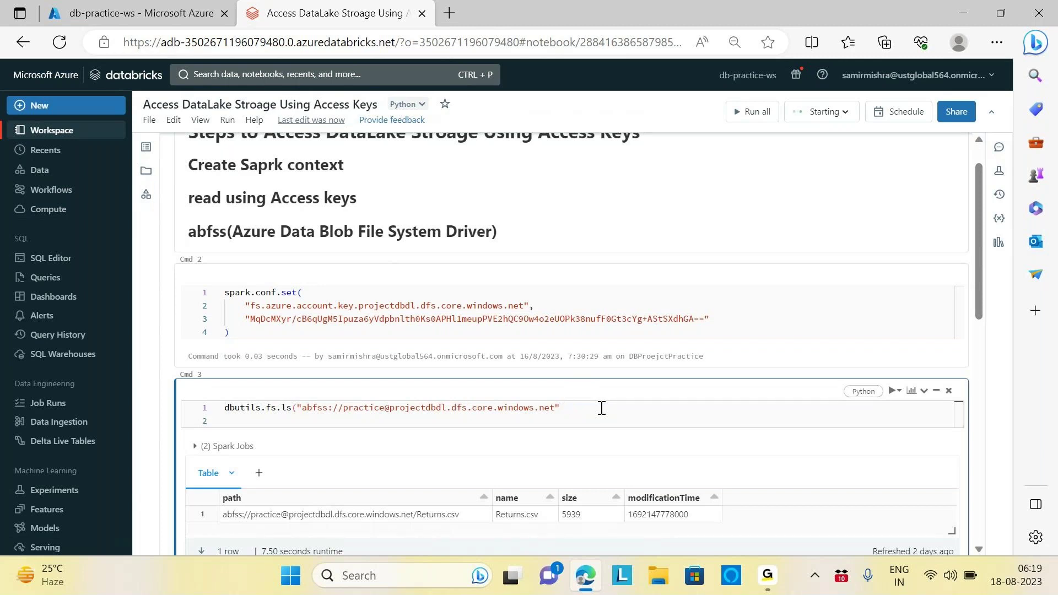
text())
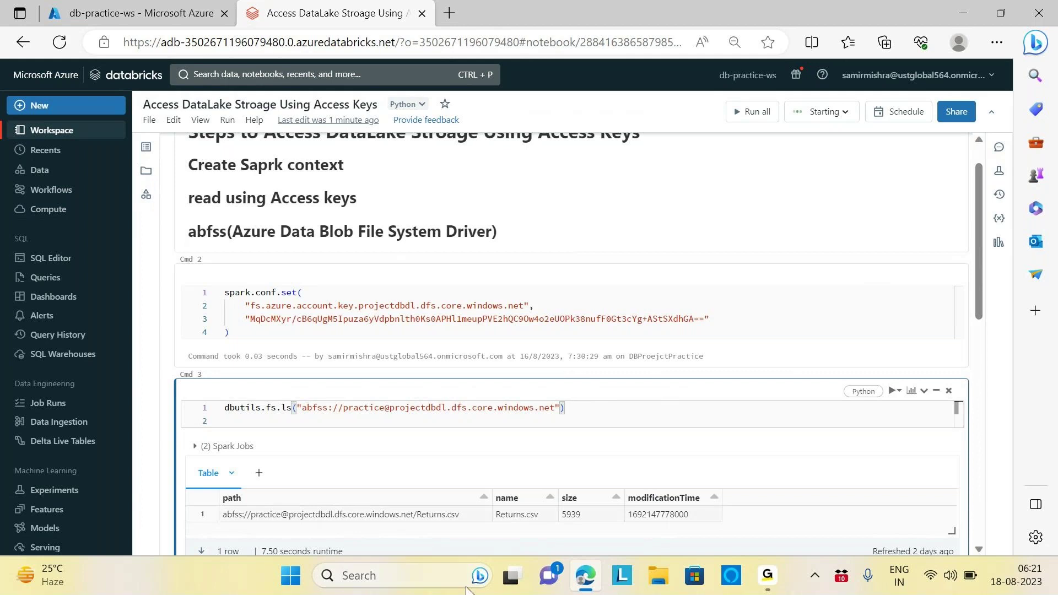
Switch to Notepad++ and create a new blank document.
click(395, 576)
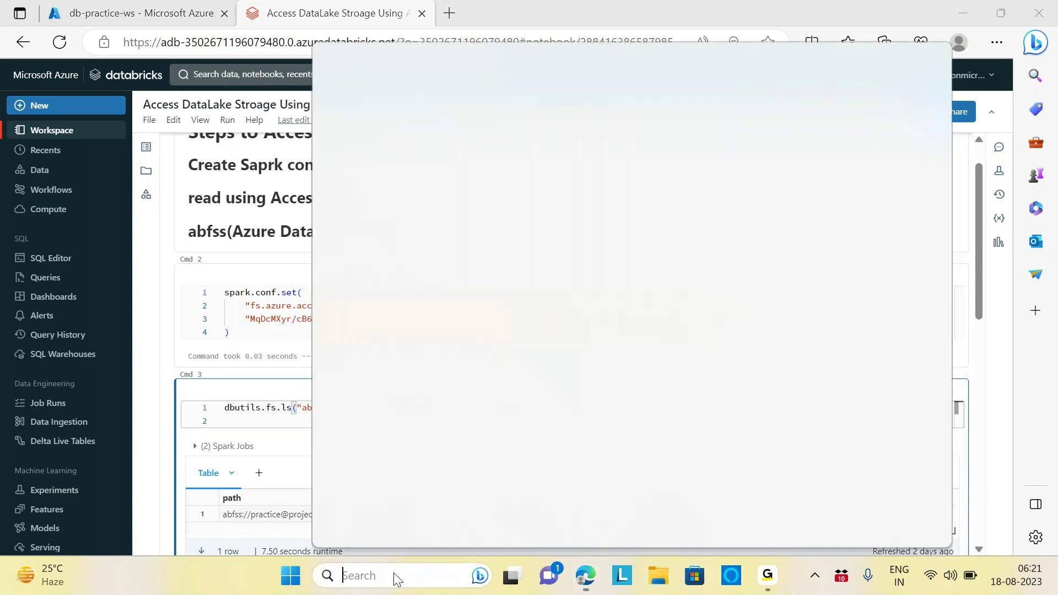
text(note)
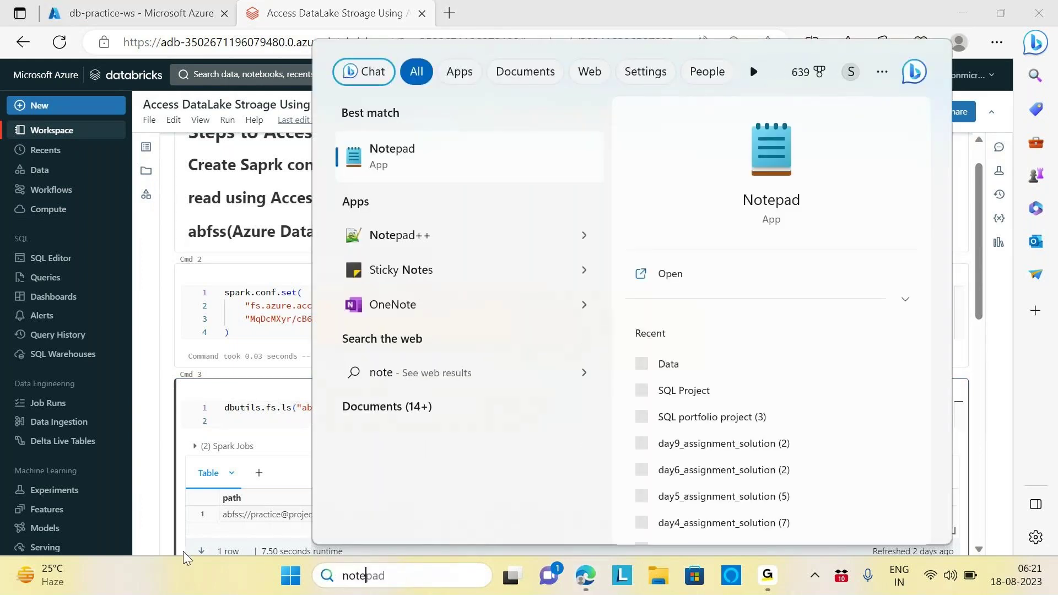
click(404, 235)
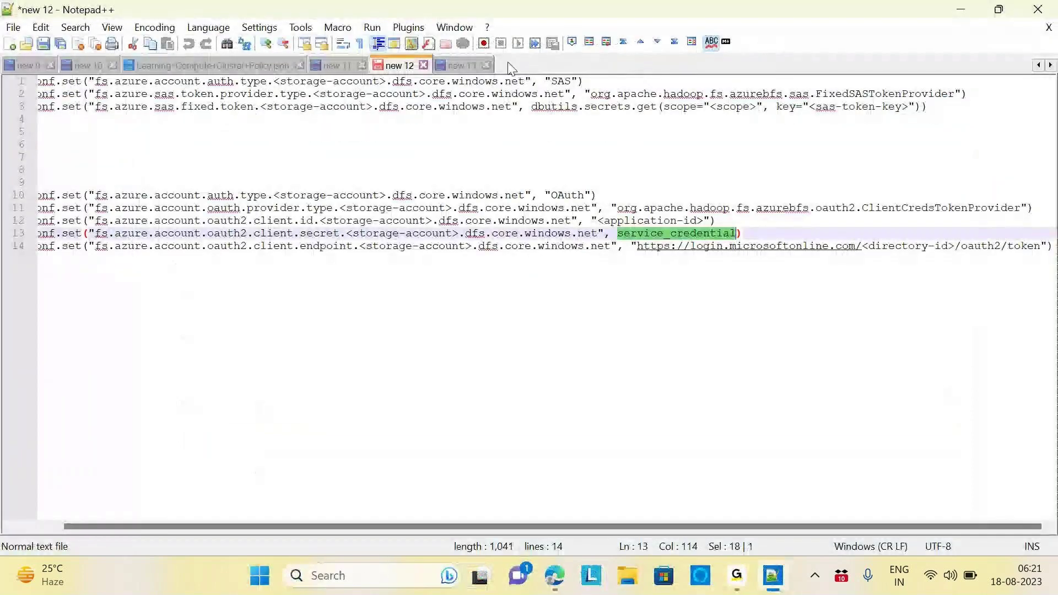
click(494, 272)
key(ctrl+n)
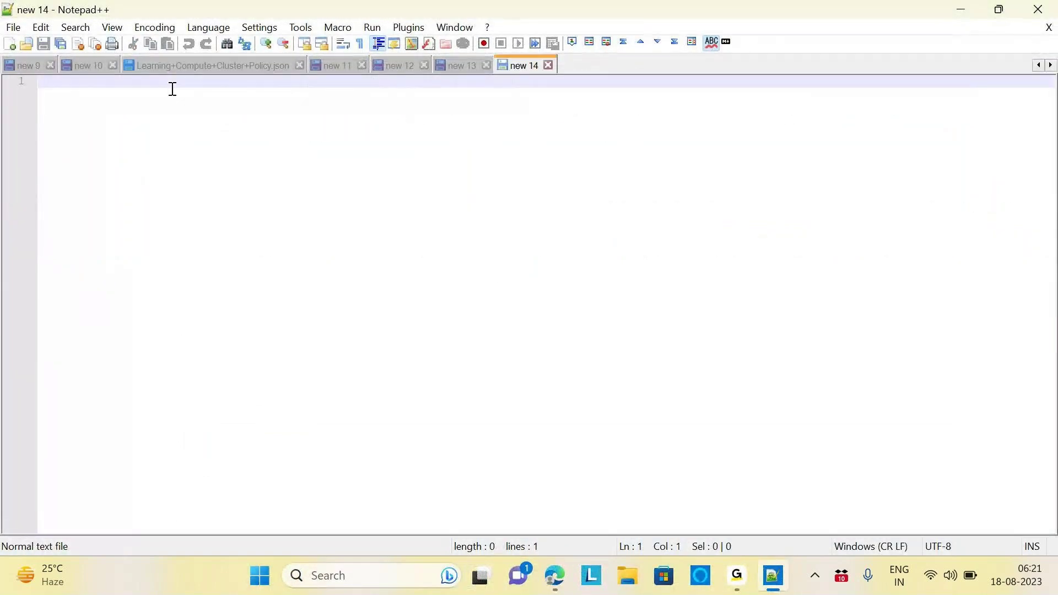
Write the heading "SAS Token:-" and, after an empty line, "Shared Access Signature".
text(SAS )
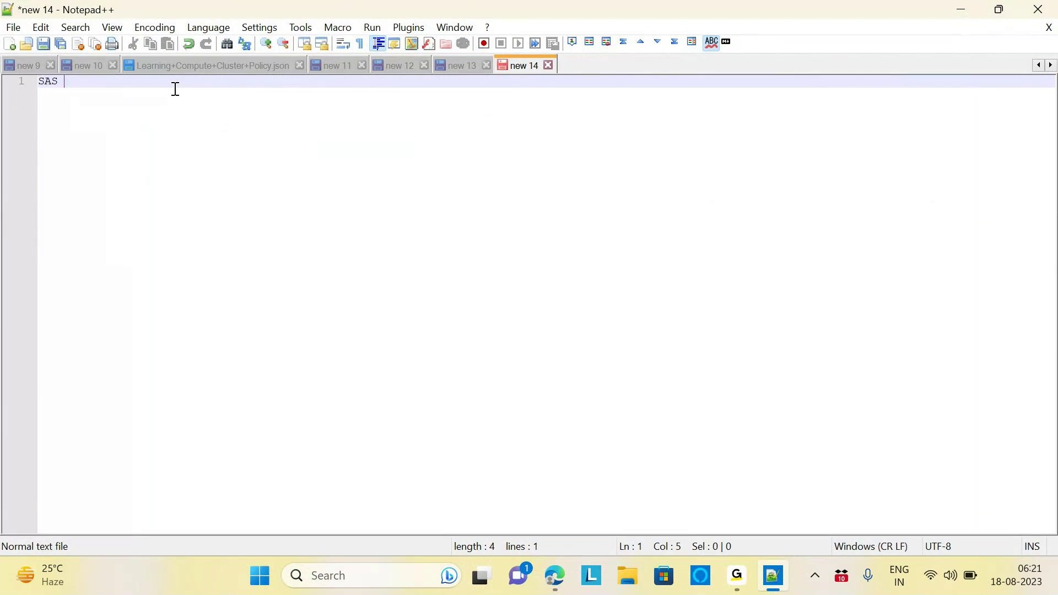
text(Token:)
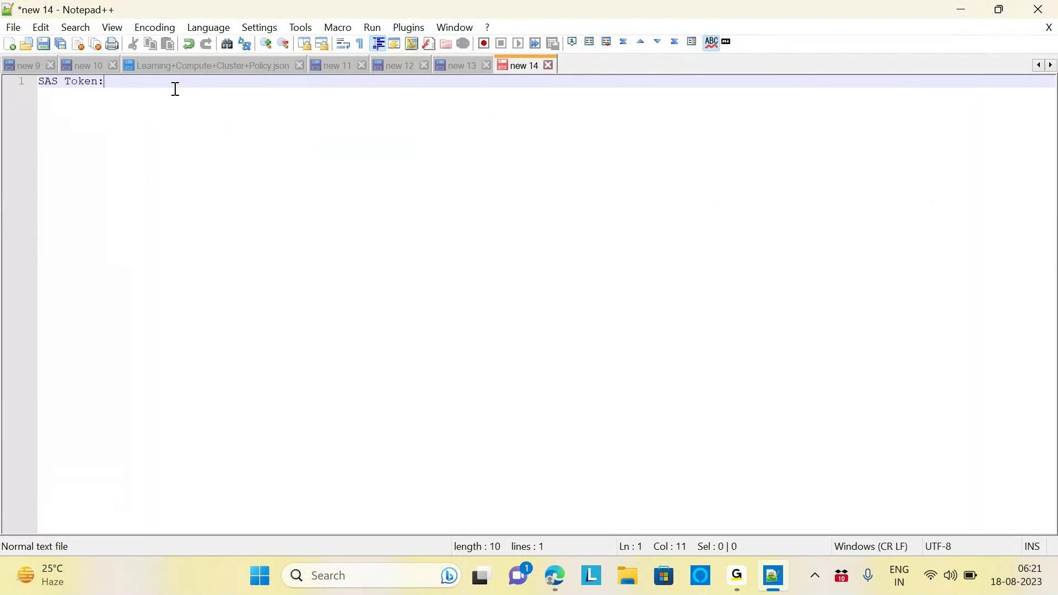
text(-)
key(Return)
key(Return)
text(S)
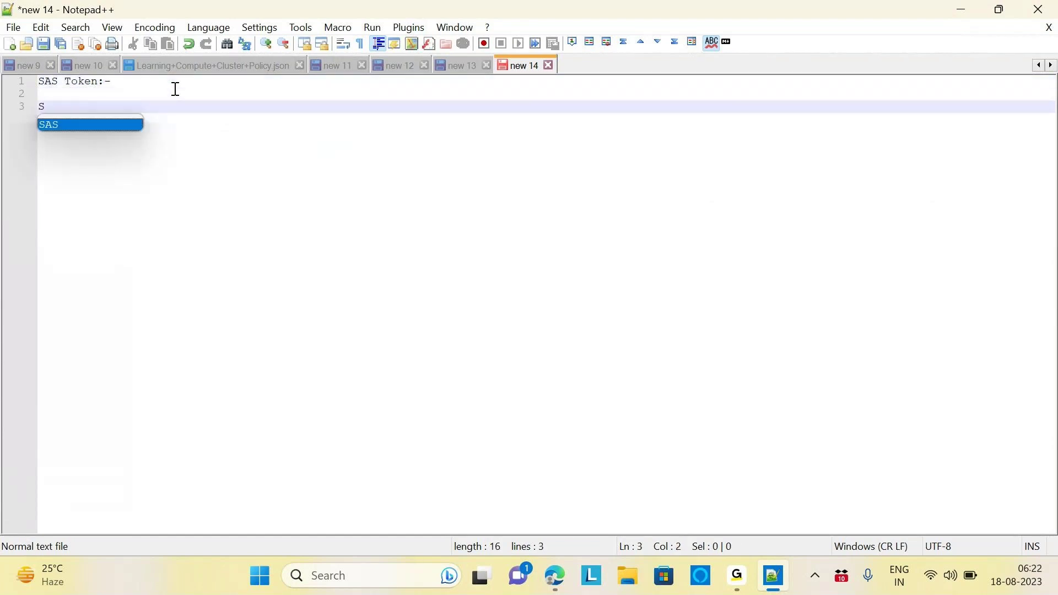
text(hared Access Signature)
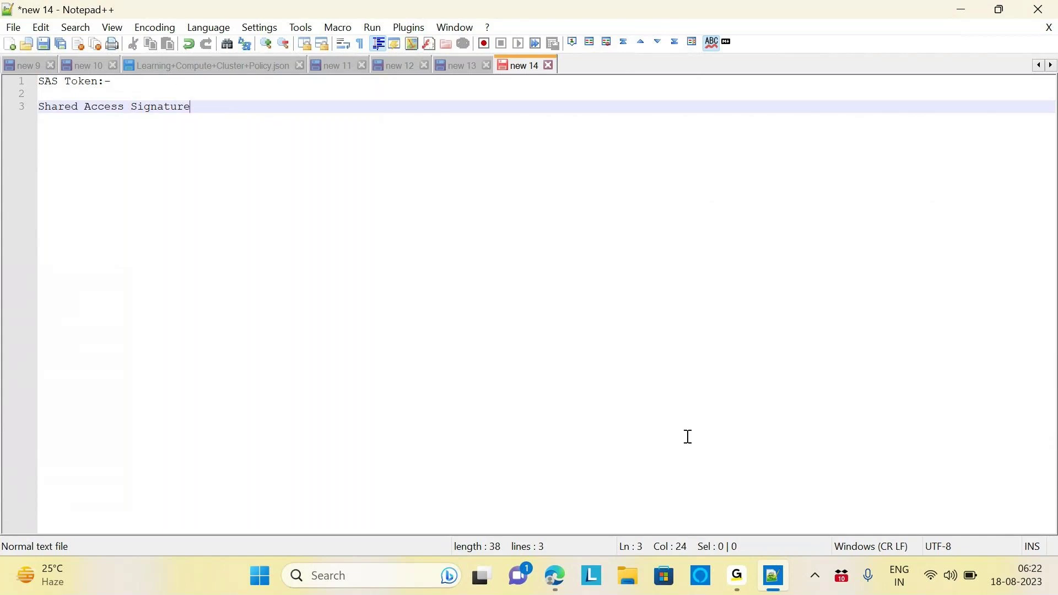
Switch to the Databricks notebook in Edge and highlight the storage account access key string in the spark.conf.set cell.
click(555, 577)
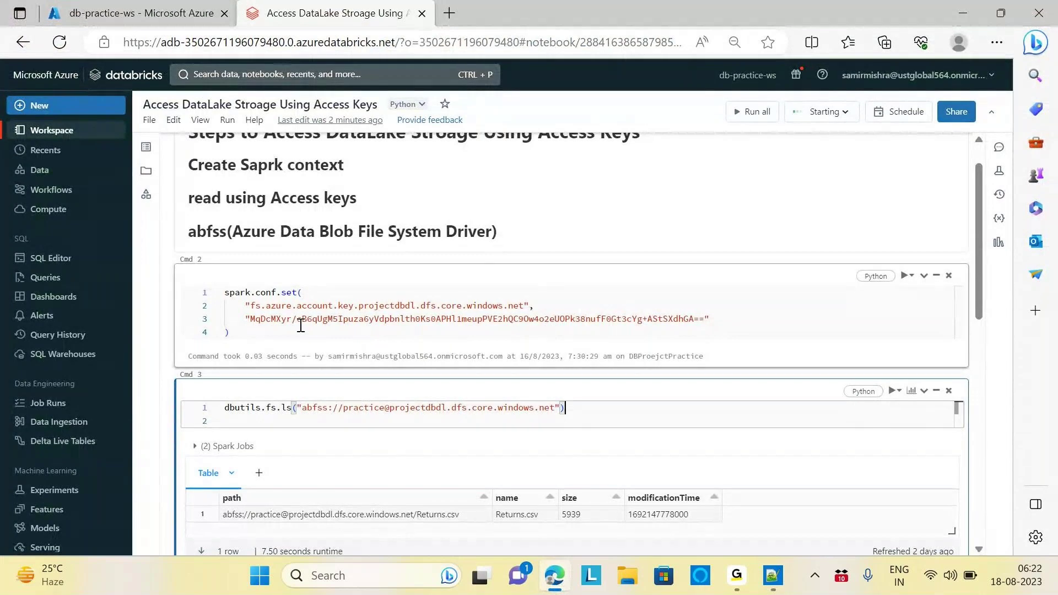
drag(247, 320, 711, 318)
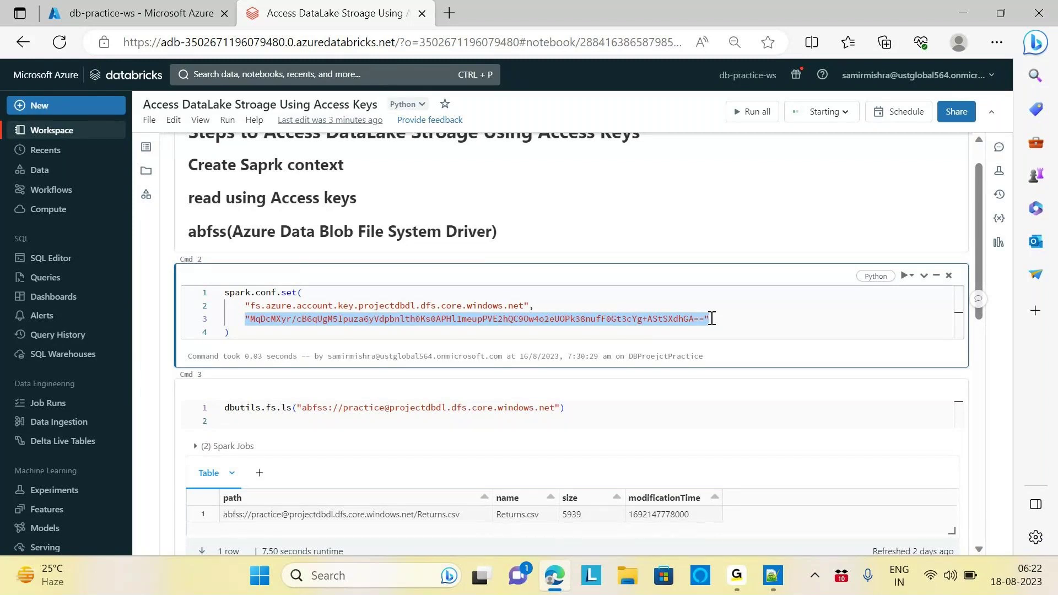
click(633, 344)
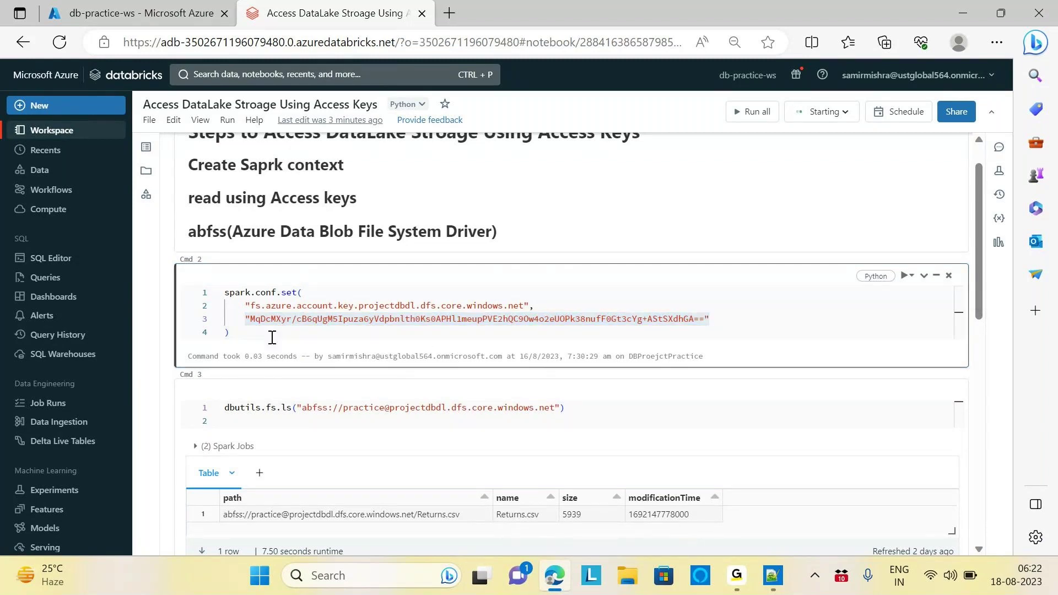
drag(244, 316, 721, 319)
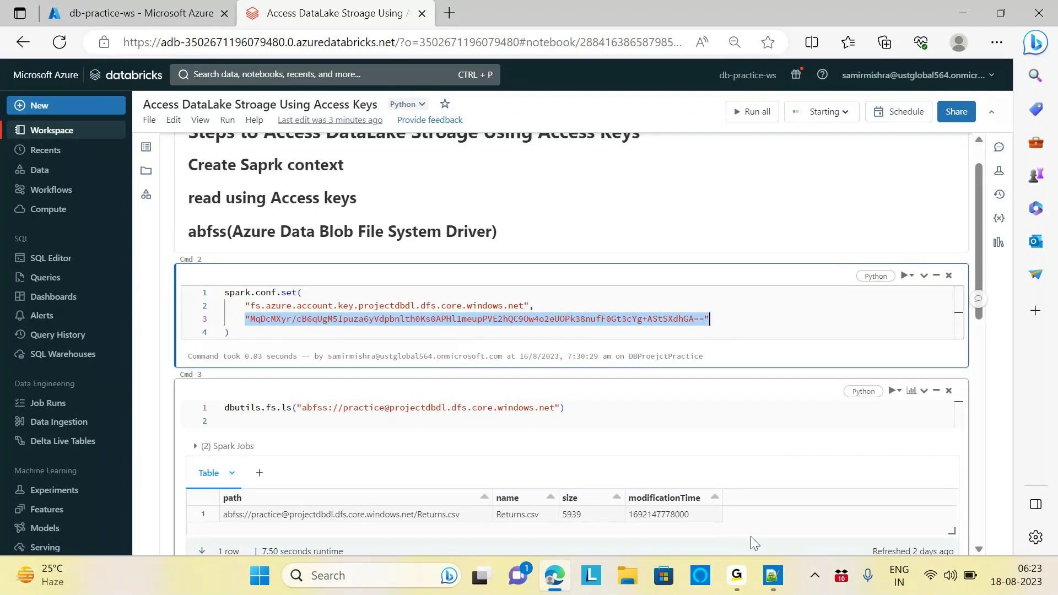
Switch back to Notepad++ and add two new lines below "Shared Access Signature".
click(772, 575)
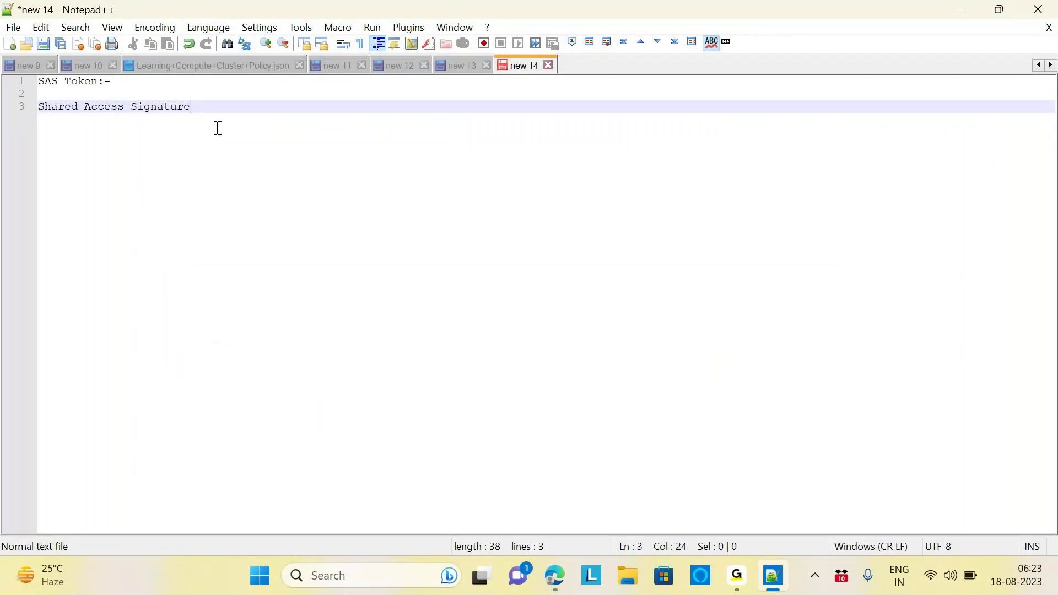
key(Return)
key(Return)
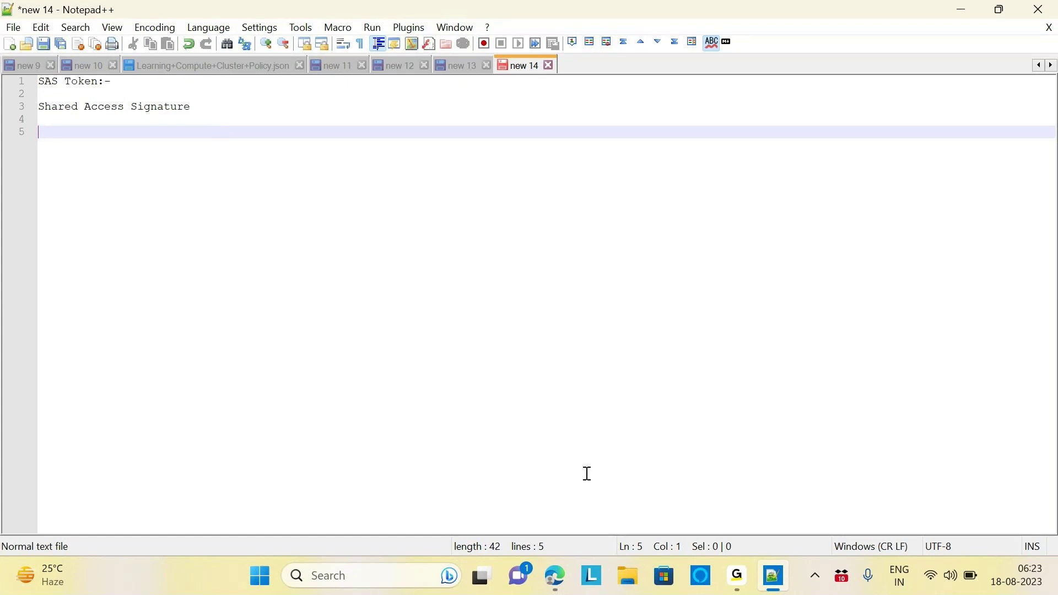
Switch to the Databricks notebook in Edge and run the spark.conf.set cell that configures the storage account access key.
mouse_move(560, 562)
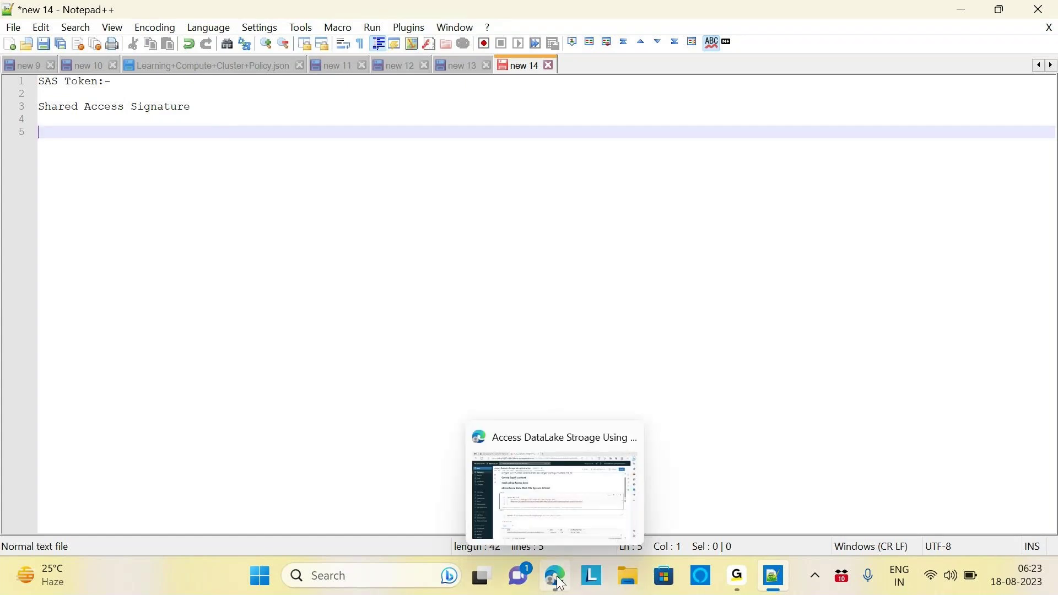
click(564, 508)
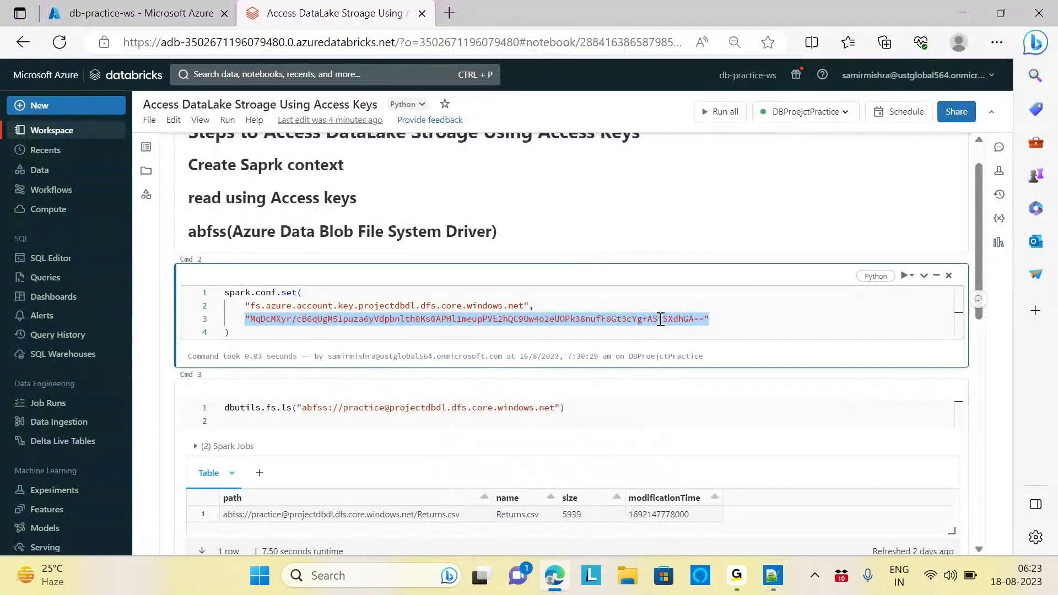
click(553, 334)
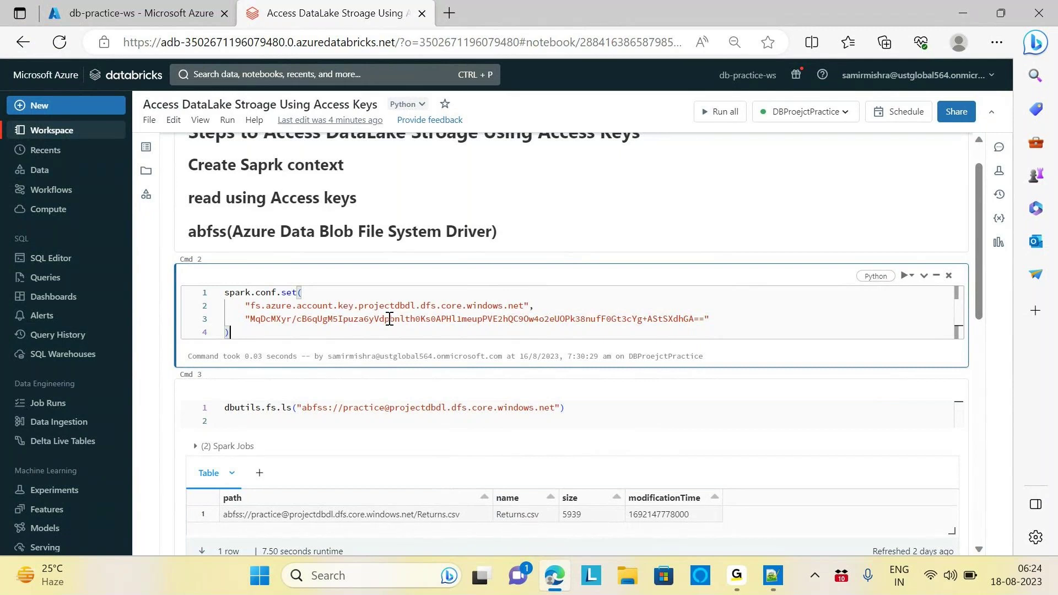
drag(534, 306, 702, 320)
click(617, 329)
key(shift+Return)
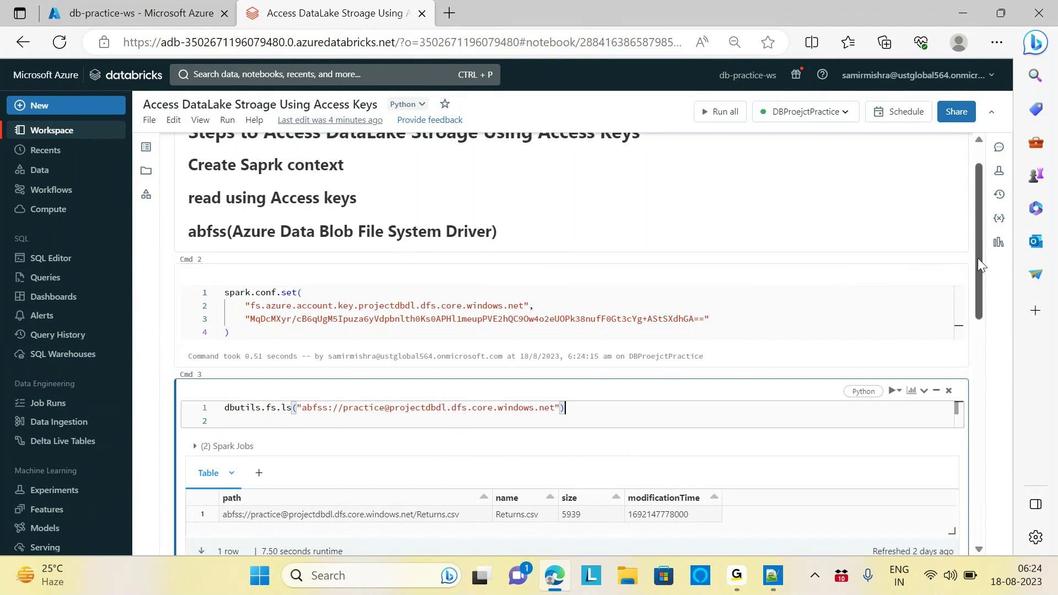
Run the dbutils.fs.ls cell for the practice container and highlight the file name Returns.csv in its output.
scroll(980, 272, down, 3)
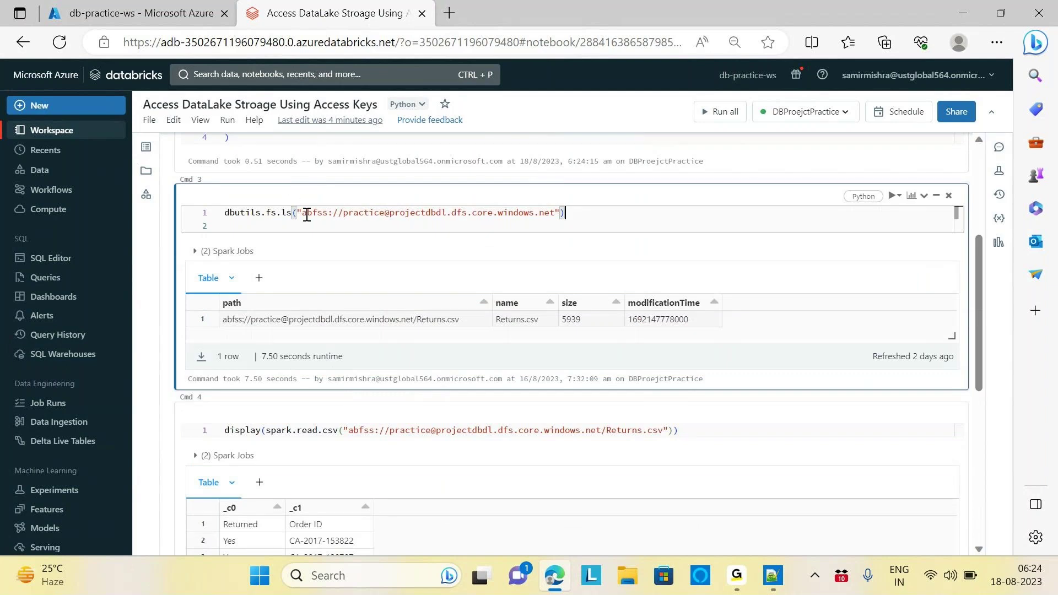
drag(303, 213, 322, 215)
click(576, 214)
key(shift+Return)
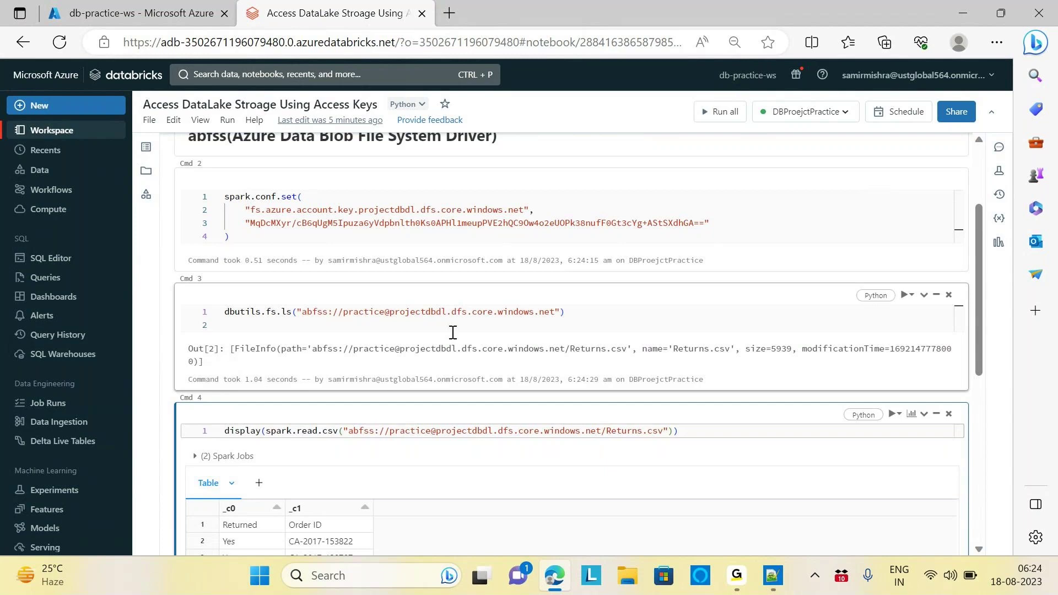
drag(675, 348, 734, 357)
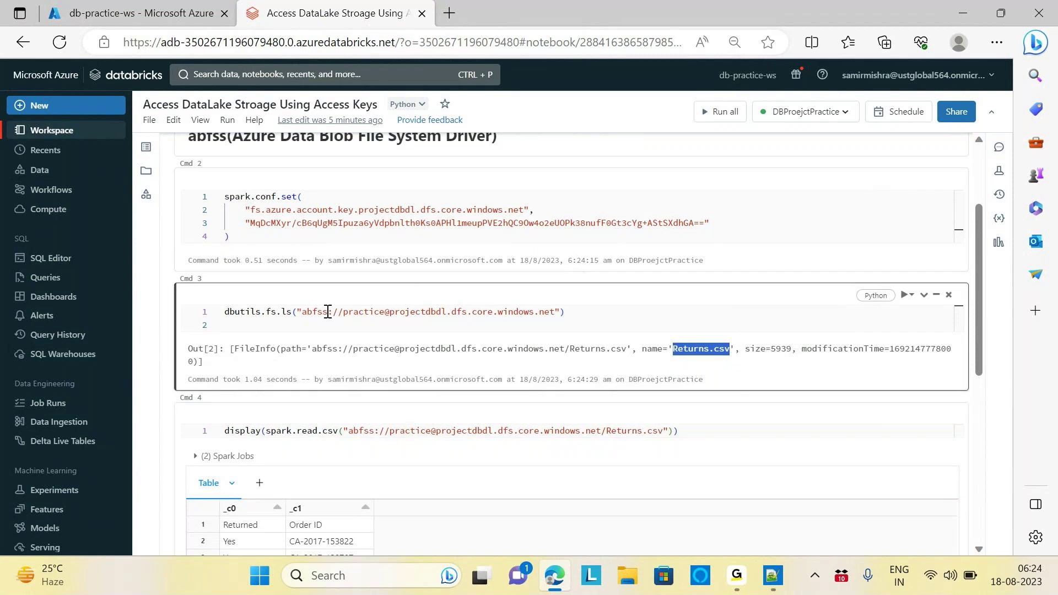
Wrap the dbutils.fs.ls call in display() and rerun the cell.
mouse_move(328, 313)
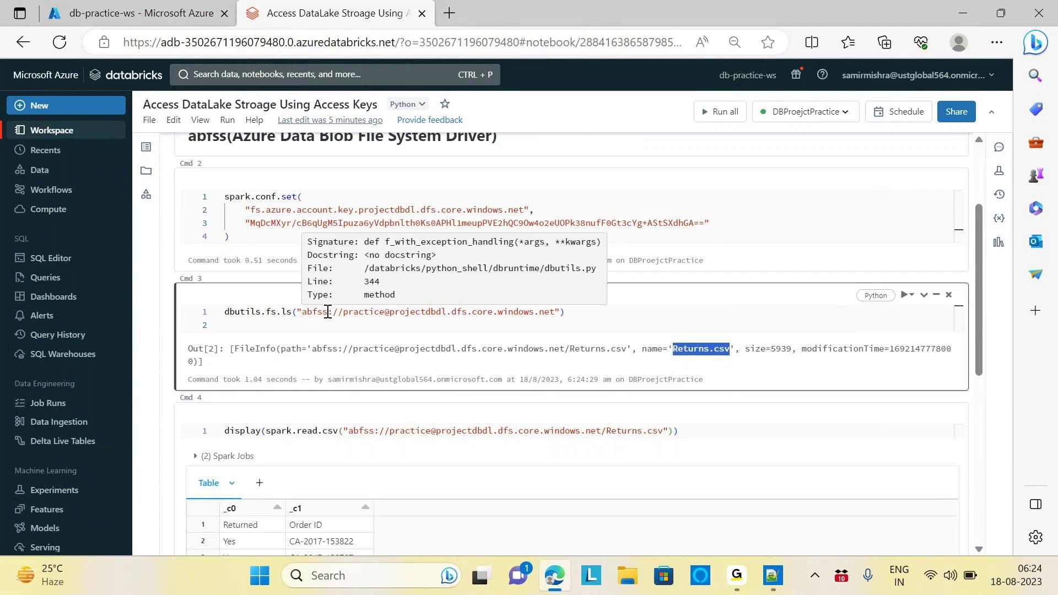
click(226, 312)
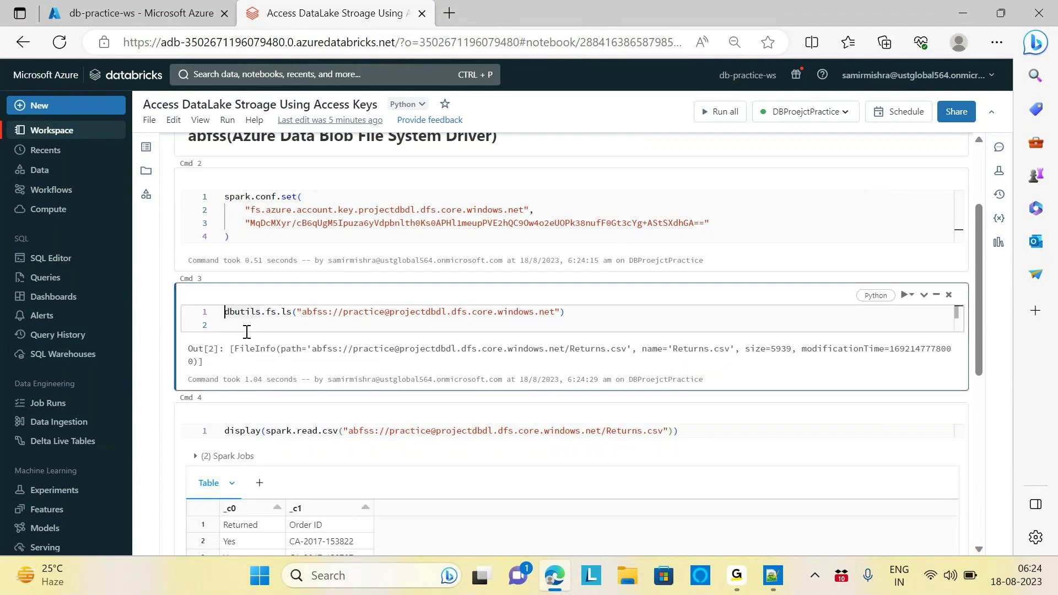
text(dispa)
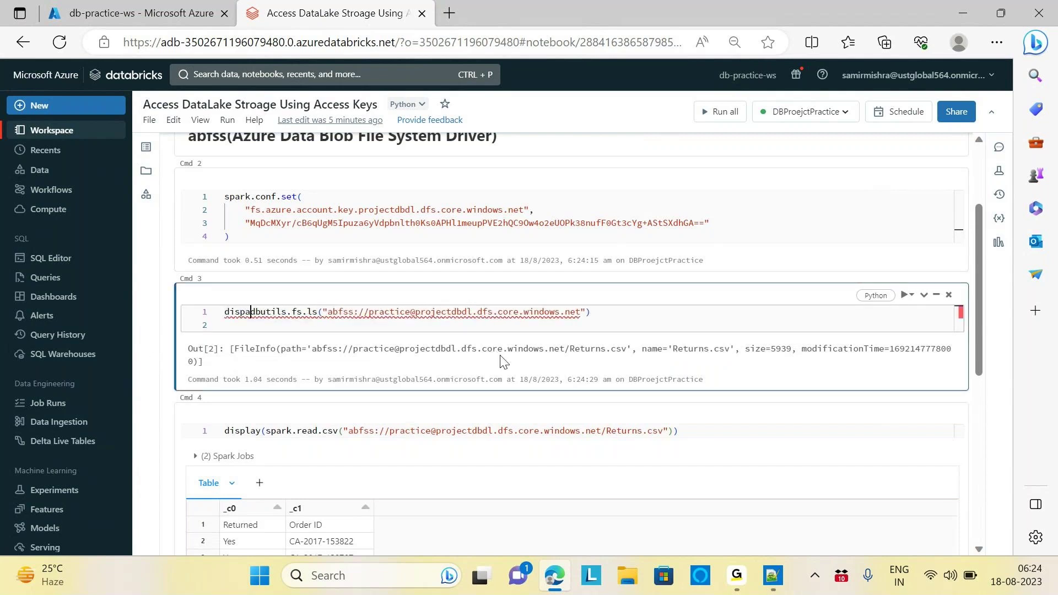
key(Tab)
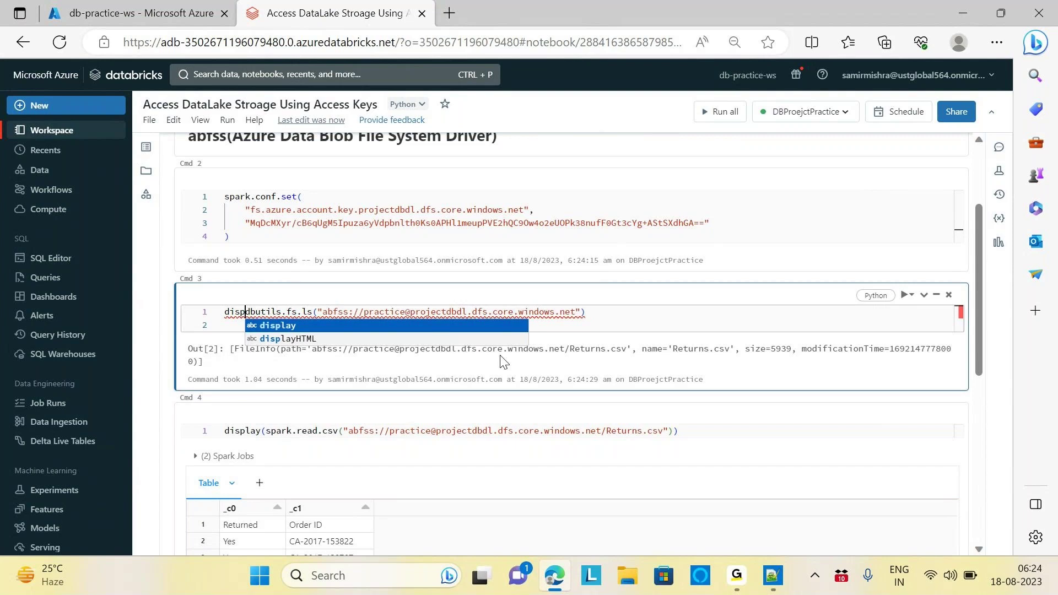
key(Return)
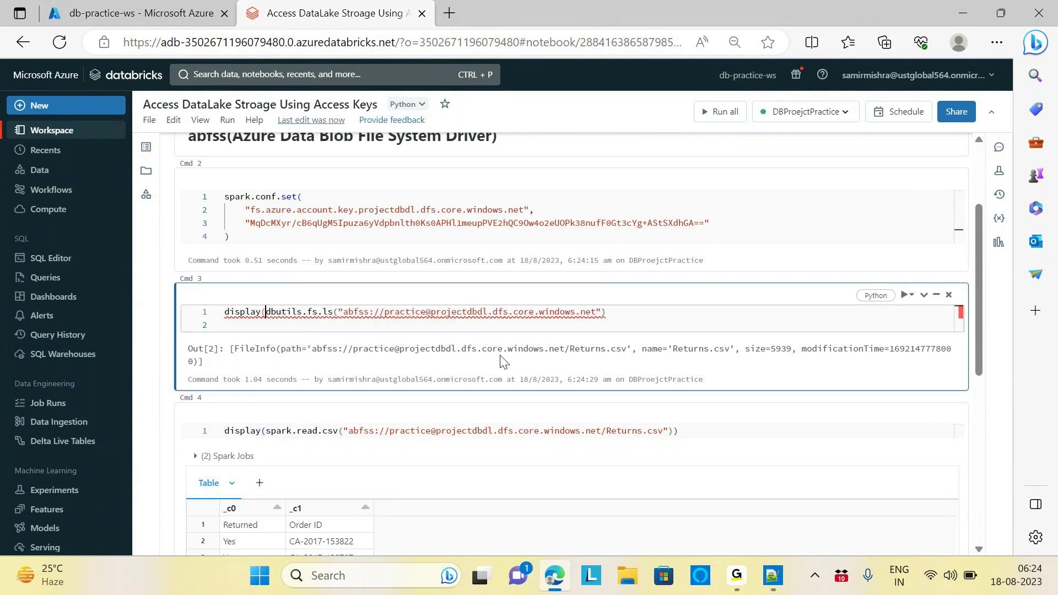
text(()
click(621, 312)
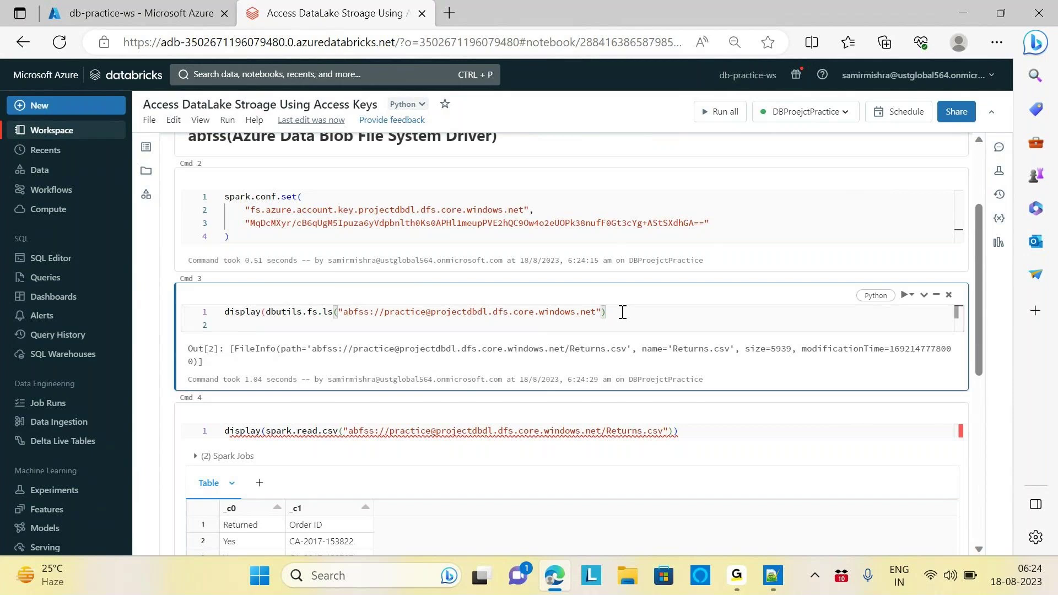
key(Caps_Lock)
text(0)
key(BackSpace)
key(Caps_Lock)
text())
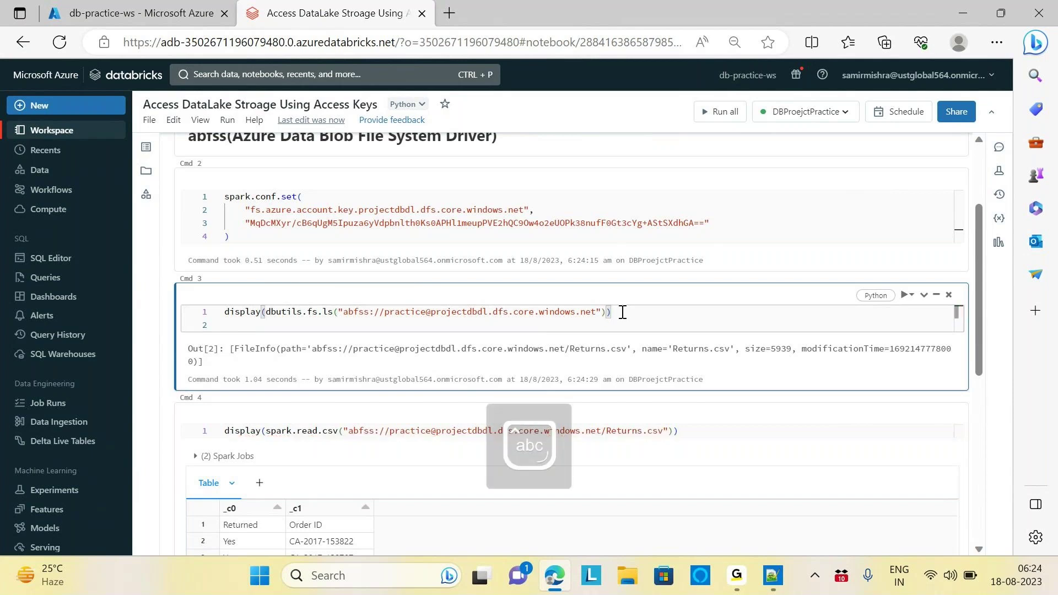
key(shift+Return)
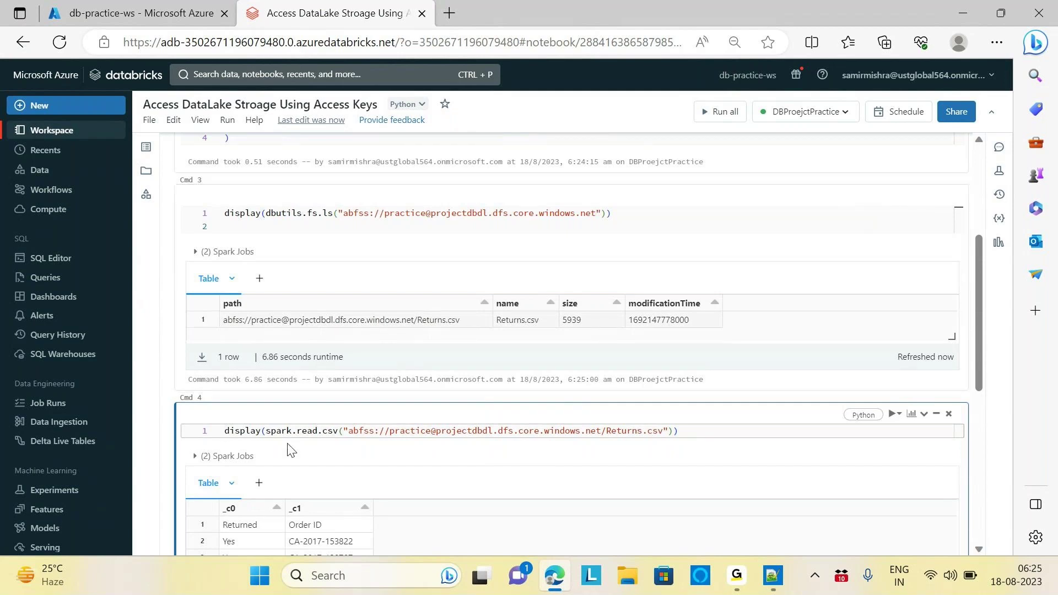
Highlight the spark.read.csv call and its abfss path to Returns.csv in the cell below the file listing.
drag(266, 433, 336, 439)
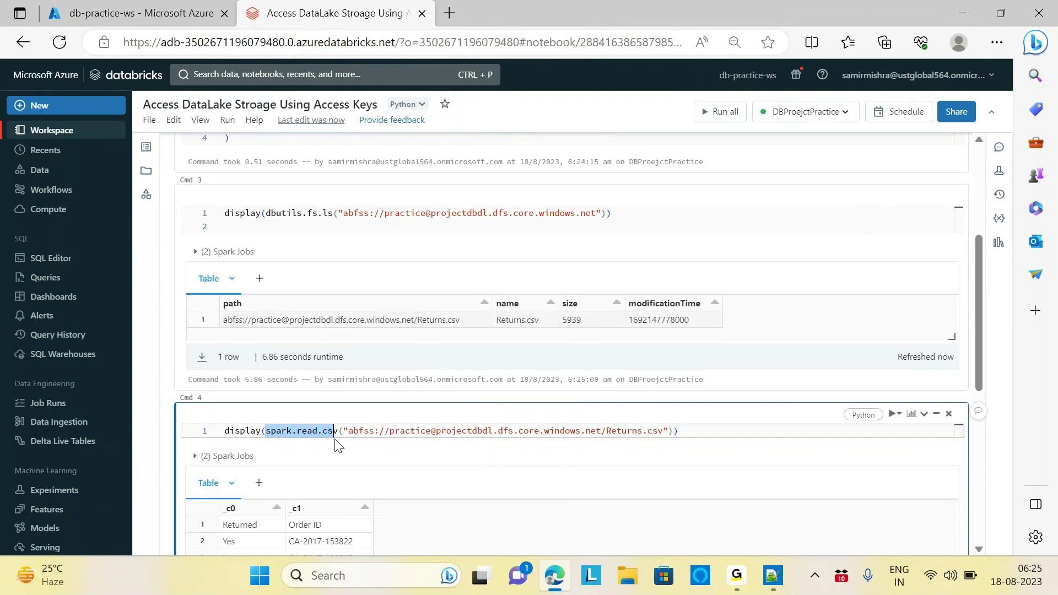
click(359, 440)
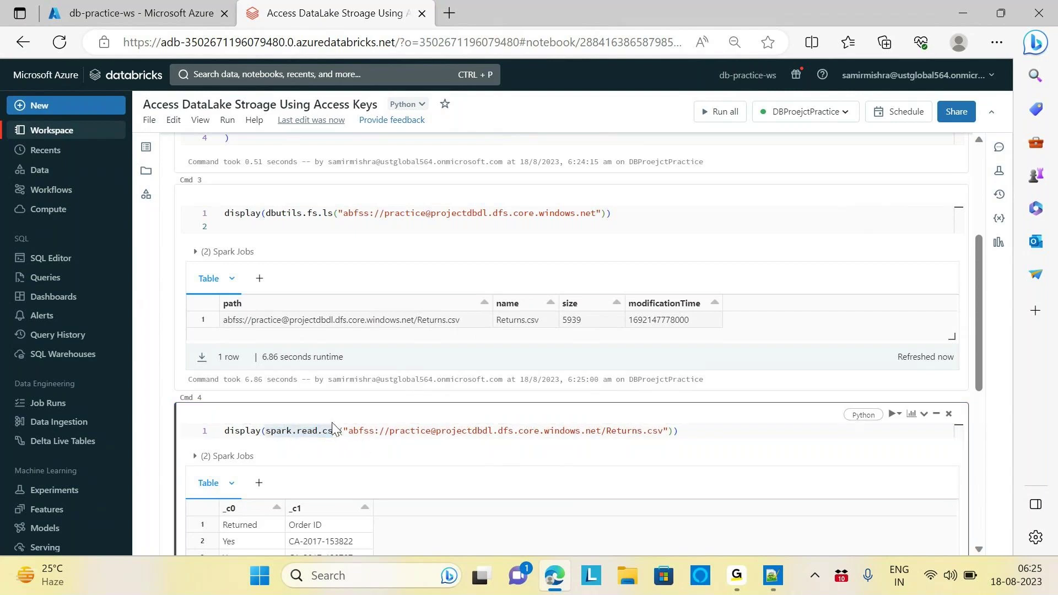
click(353, 431)
drag(386, 425, 664, 431)
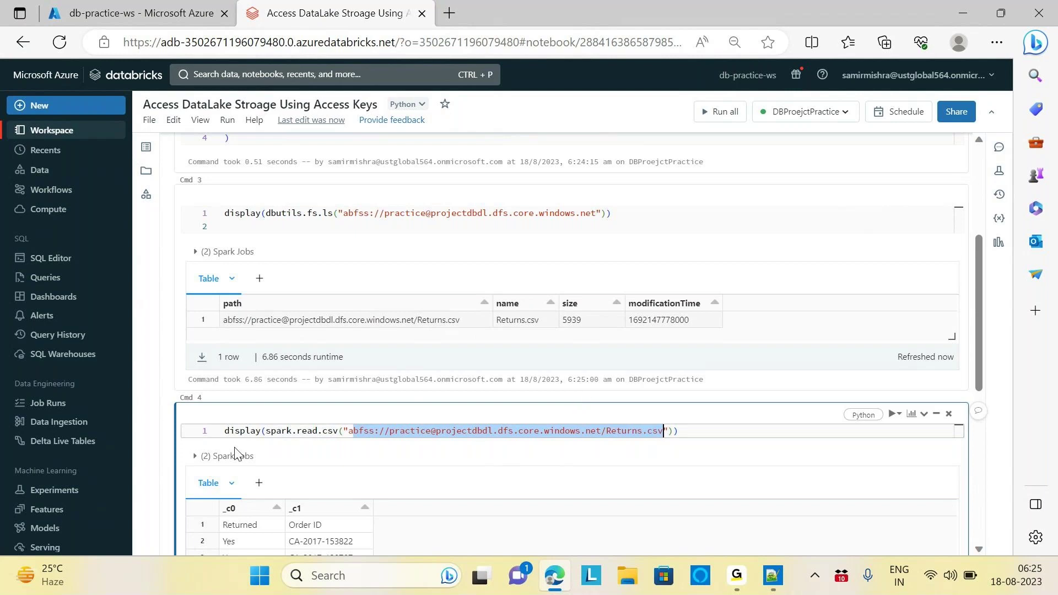
Remove the display() wrapper from the spark.read.csv call, run the cell and highlight DataFrame in its output.
click(264, 431)
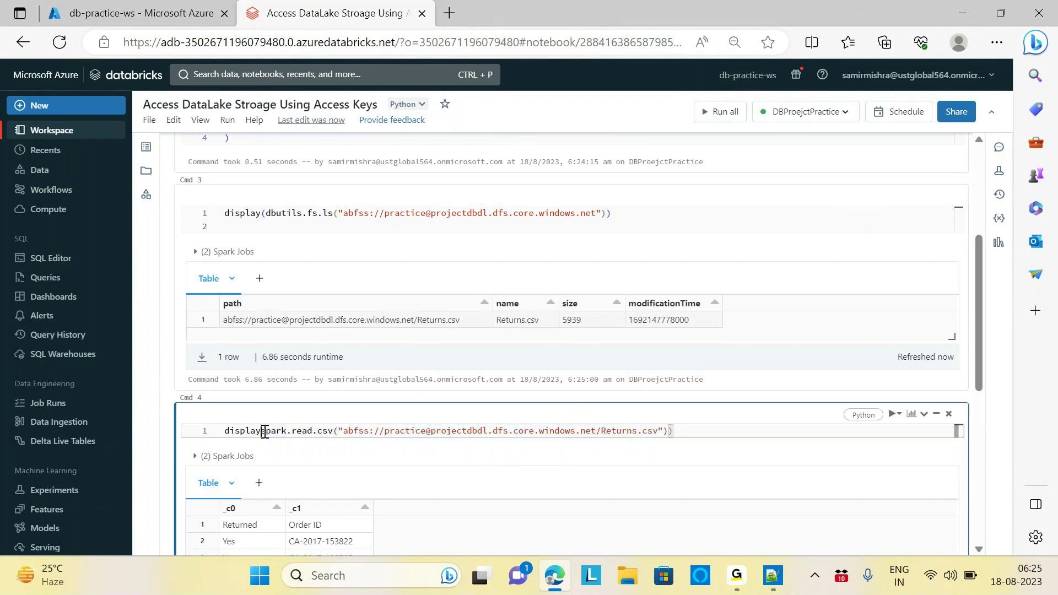
key(BackSpace)
key(BackSpace)
key(BackSpace)
key(BackSpace)
key(BackSpace)
key(BackSpace)
key(BackSpace)
key(BackSpace)
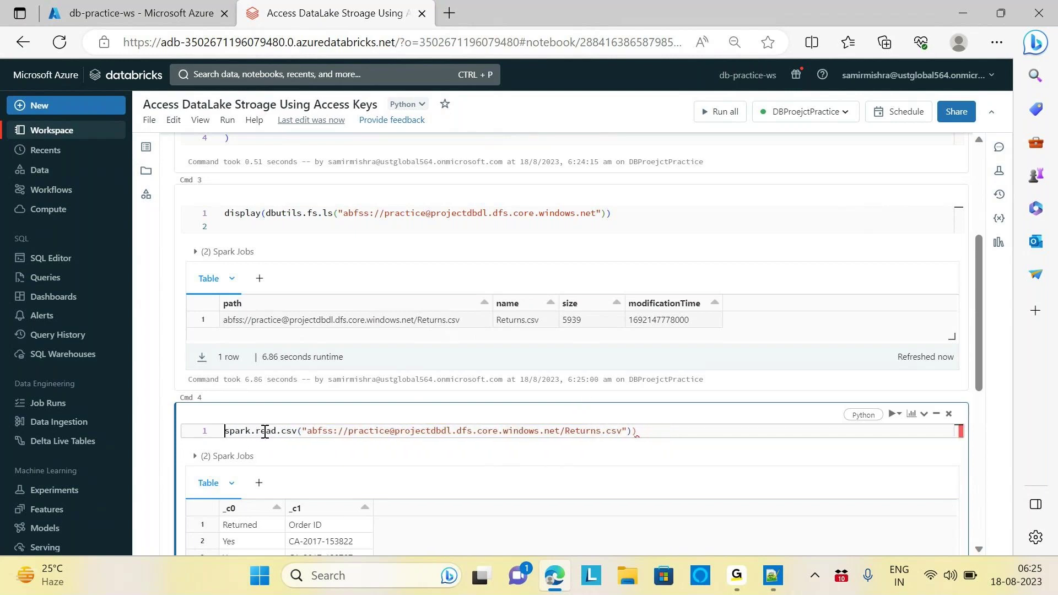
click(671, 433)
key(BackSpace)
key(shift+Return)
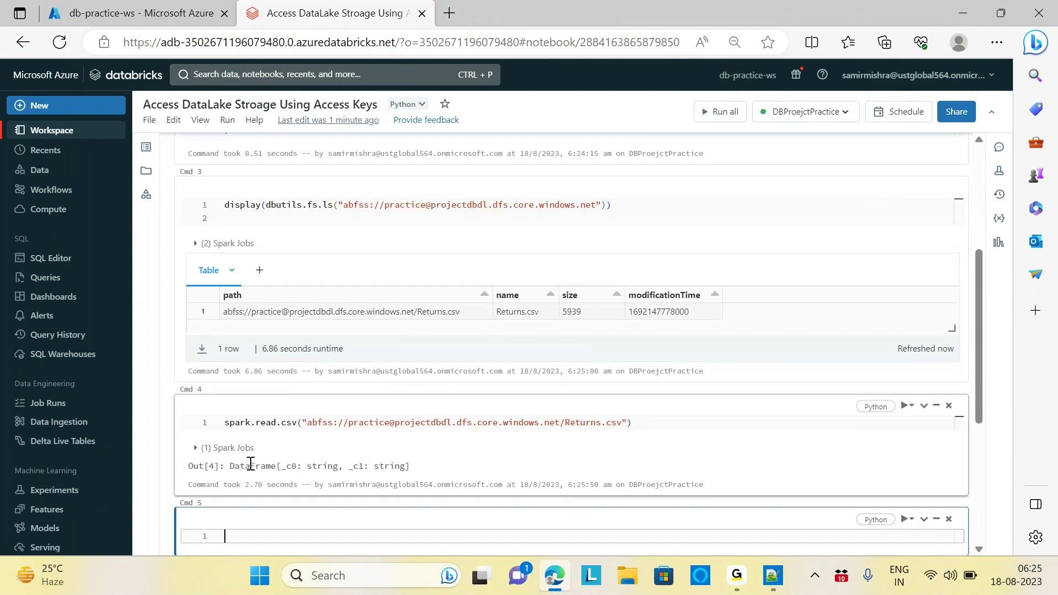
drag(229, 466, 276, 468)
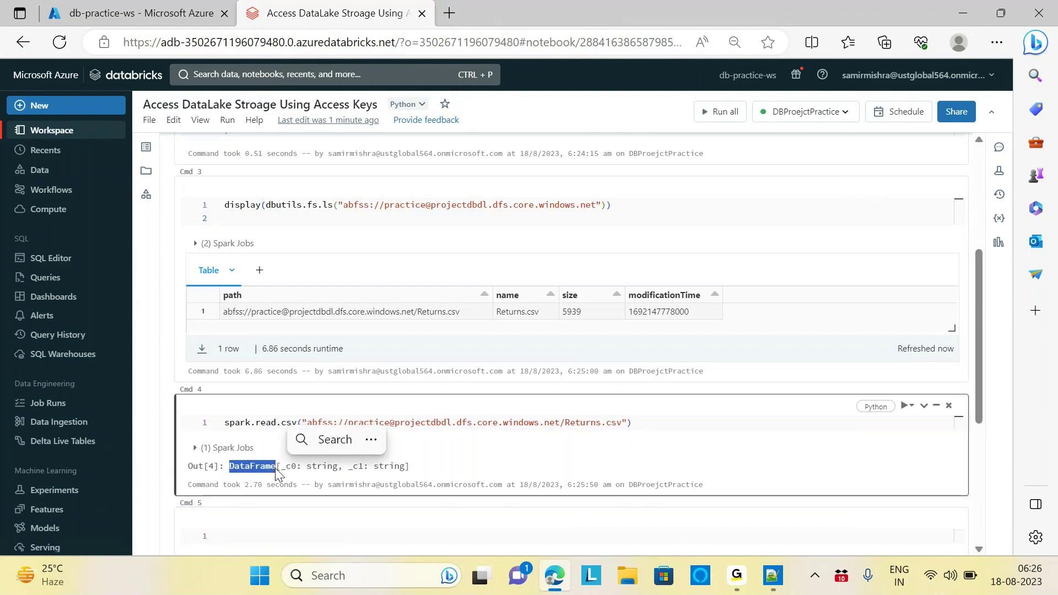
click(227, 424)
double_click(228, 424)
text(dis)
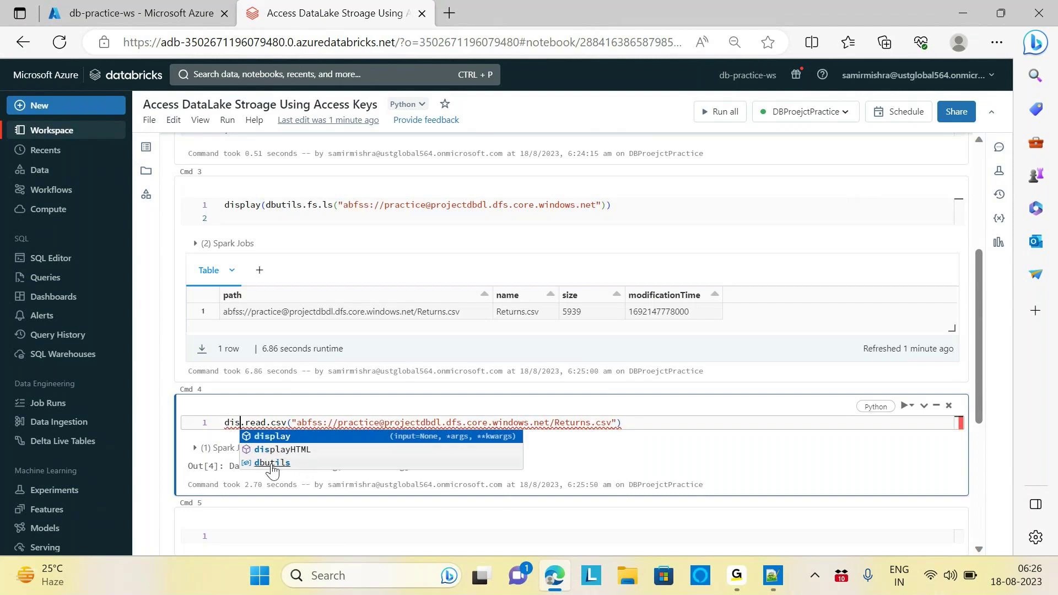
click(392, 464)
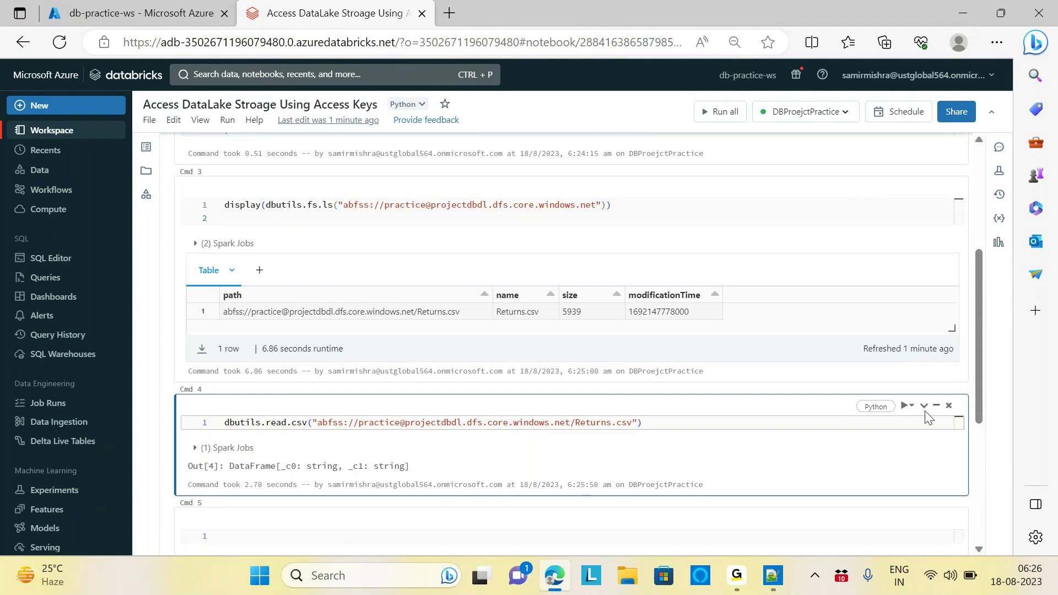
key(BackSpace)
key(BackSpace)
key(BackSpace)
key(BackSpace)
key(BackSpace)
key(BackSpace)
key(BackSpace)
text(apar)
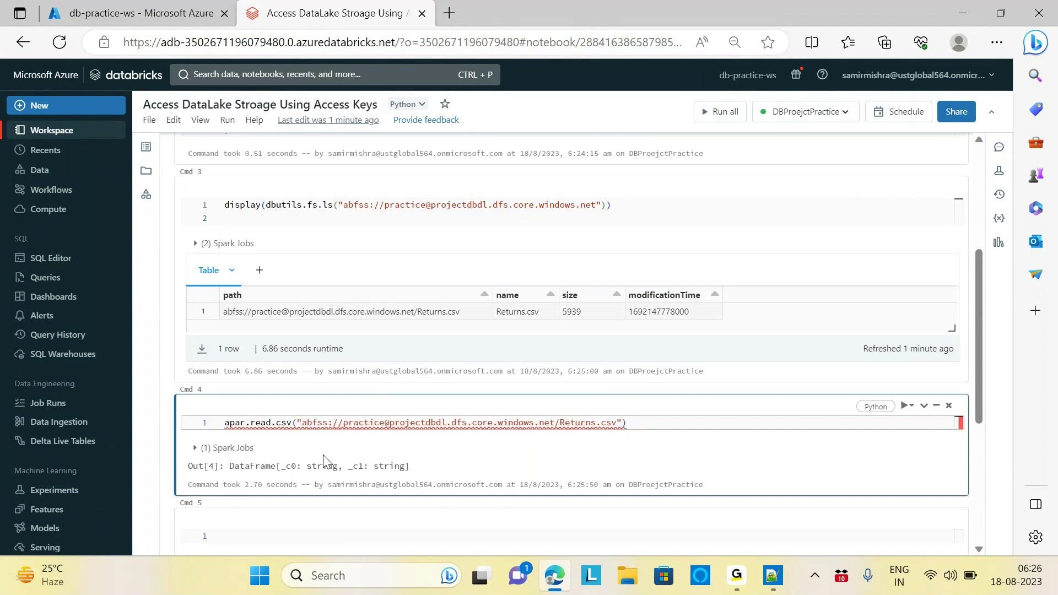
key(BackSpace)
key(BackSpace)
key(BackSpace)
key(BackSpace)
text(sp)
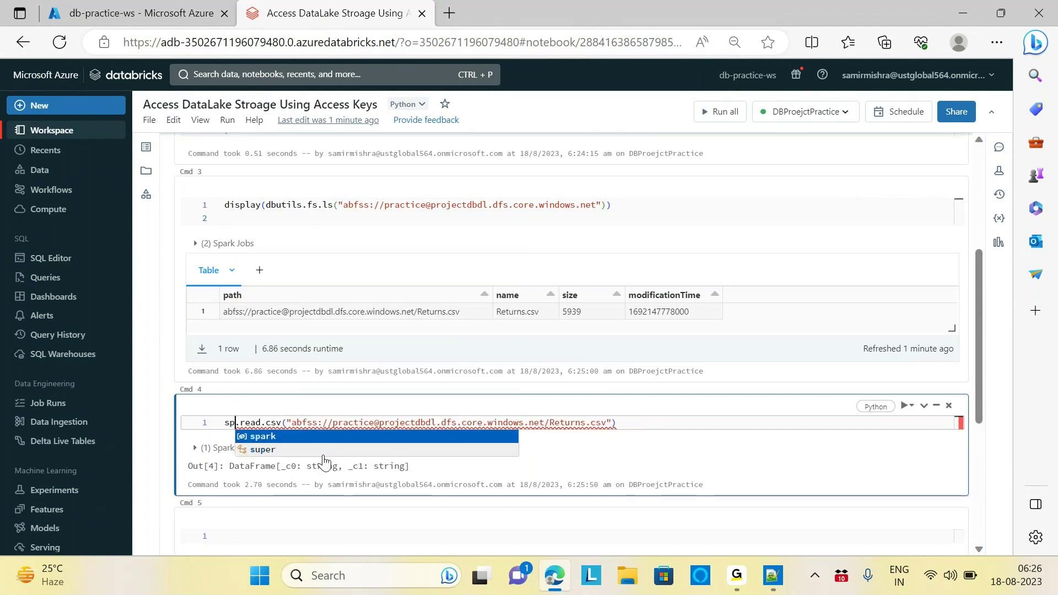
click(574, 407)
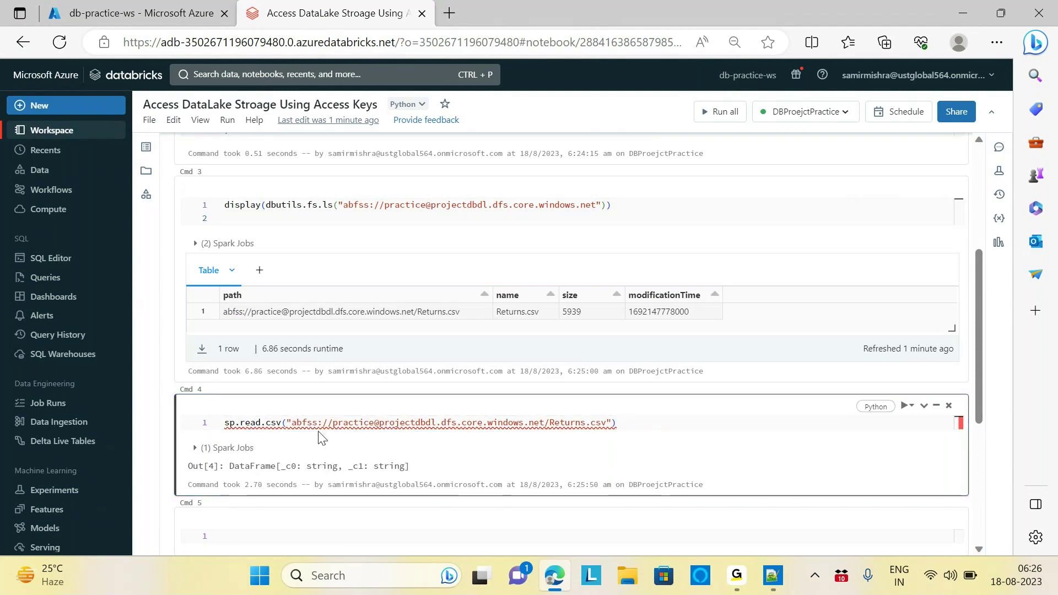
click(238, 425)
text(ark)
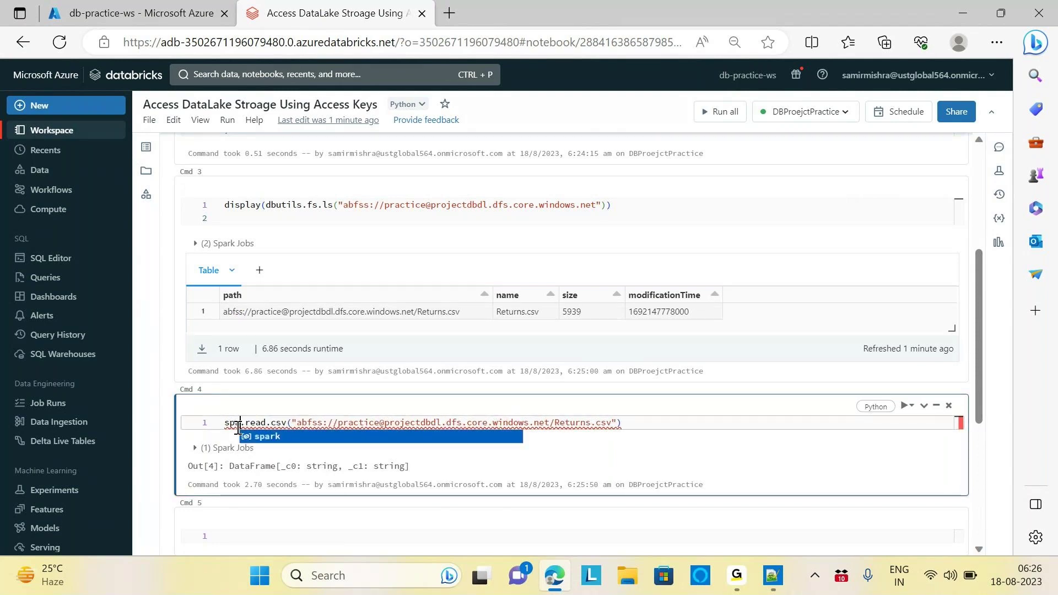
click(636, 424)
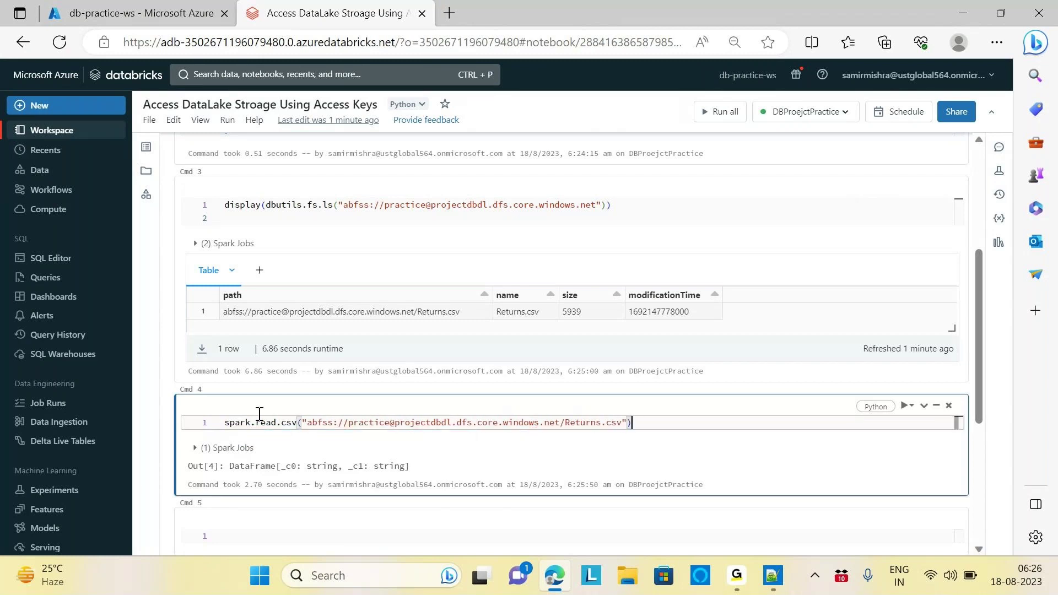
Assign the spark.read.csv result to a variable named db and run the cell.
click(226, 424)
text(db)
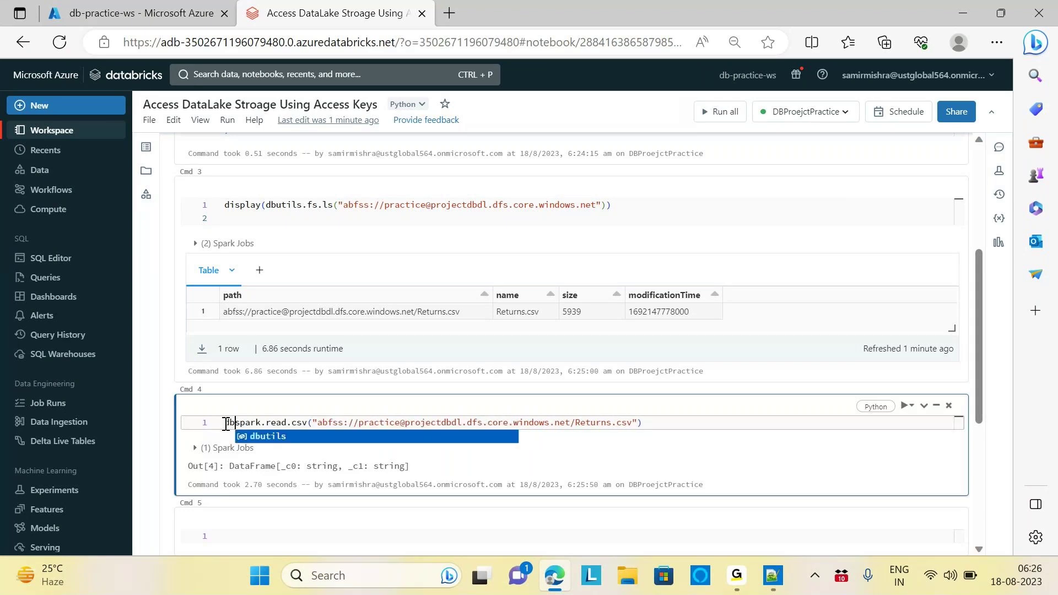
text(=)
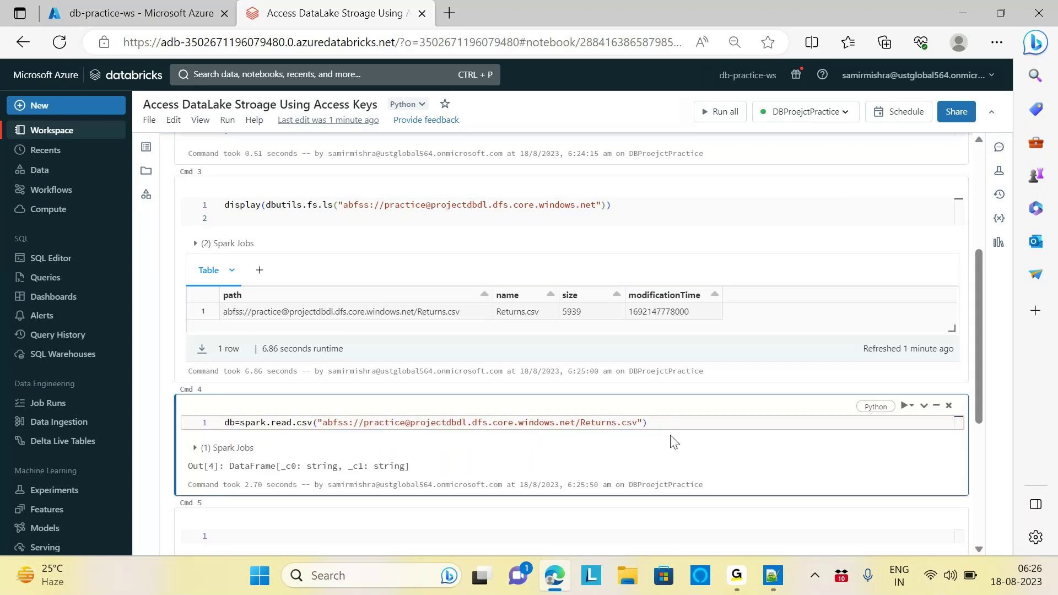
click(659, 422)
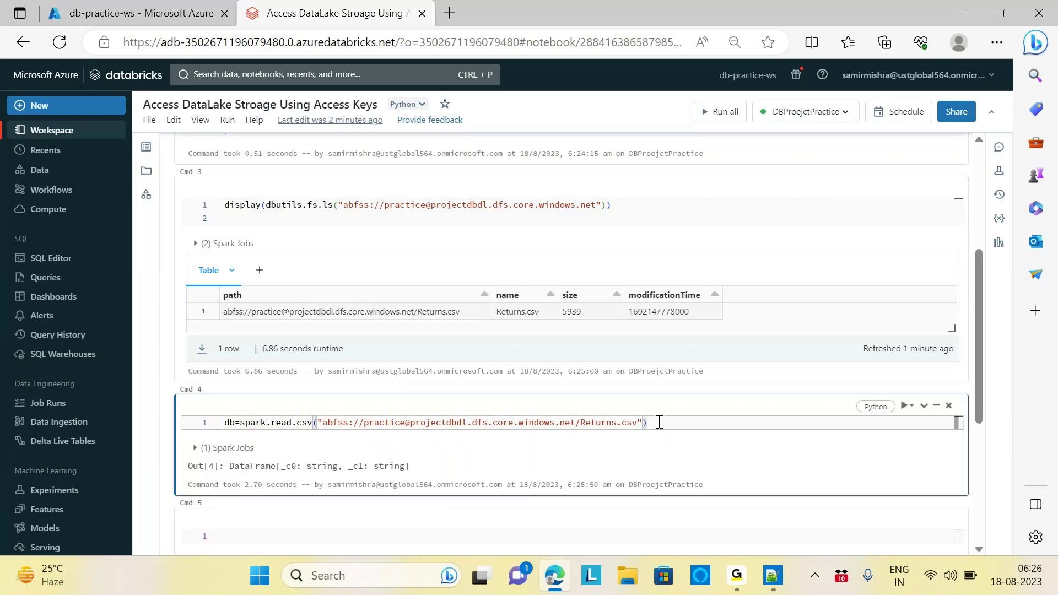
key(shift+Return)
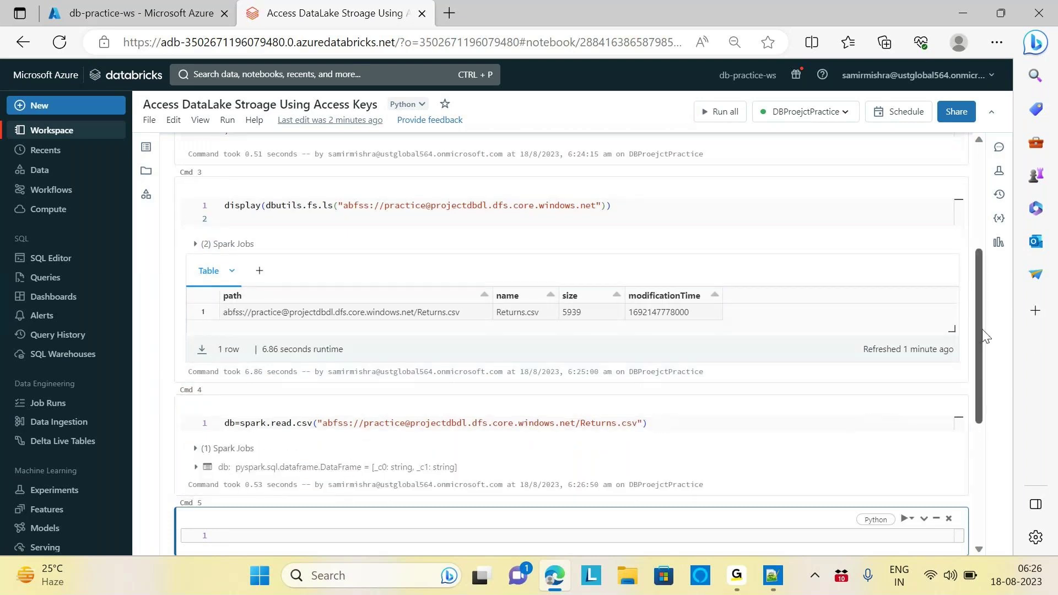
Show the contents of the db DataFrame by running db.display() in the new empty cell.
scroll(983, 329, down, 5)
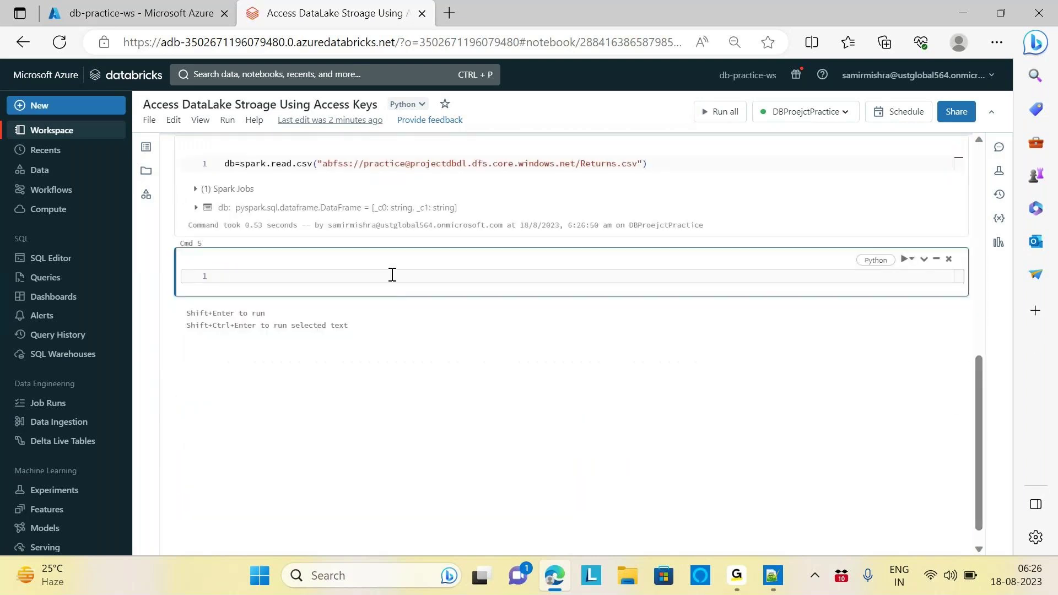
text(db.displa)
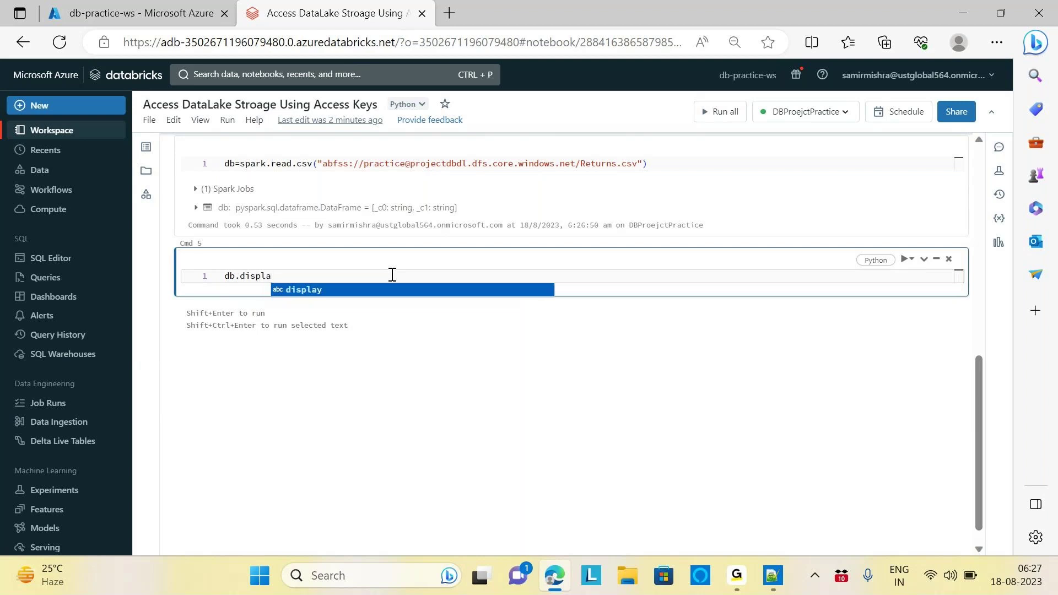
text(y()
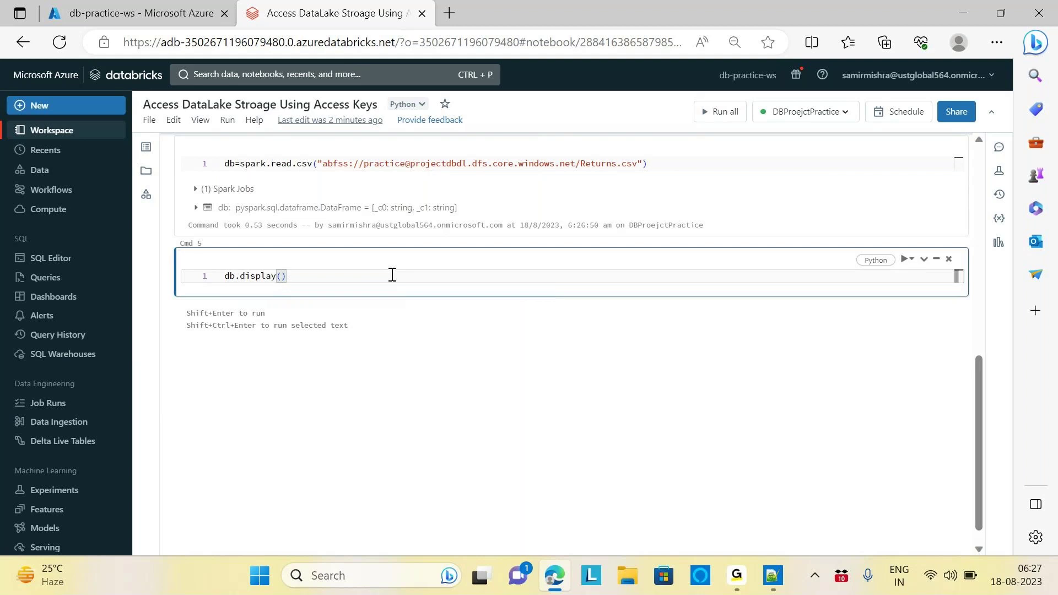
key(shift+Return)
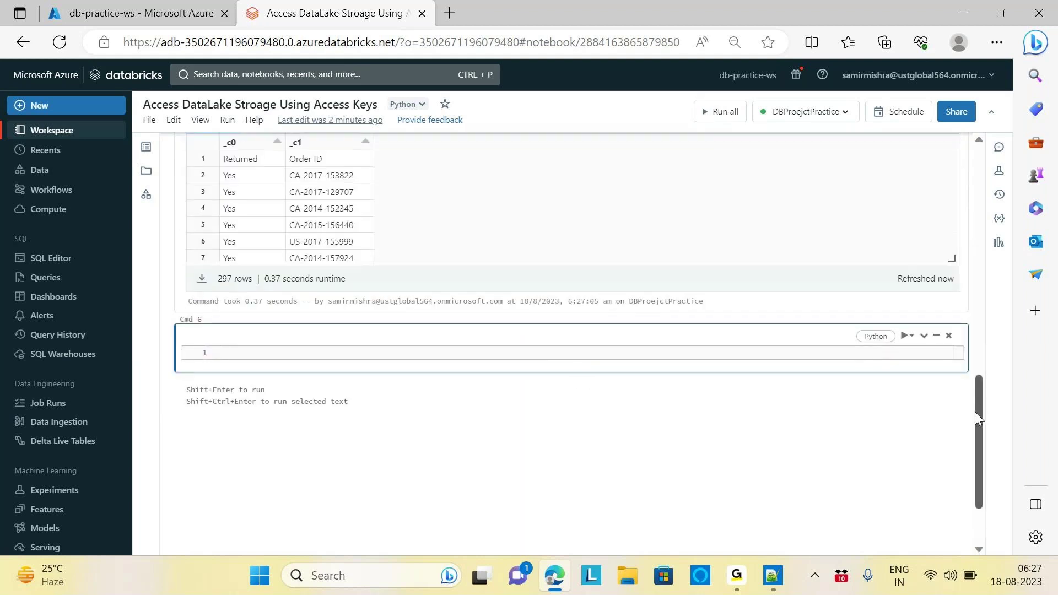
Clone the notebook into the DBProject Inputs folder under the name "Access DataLake Stroage Using SAS".
drag(976, 417, 972, 353)
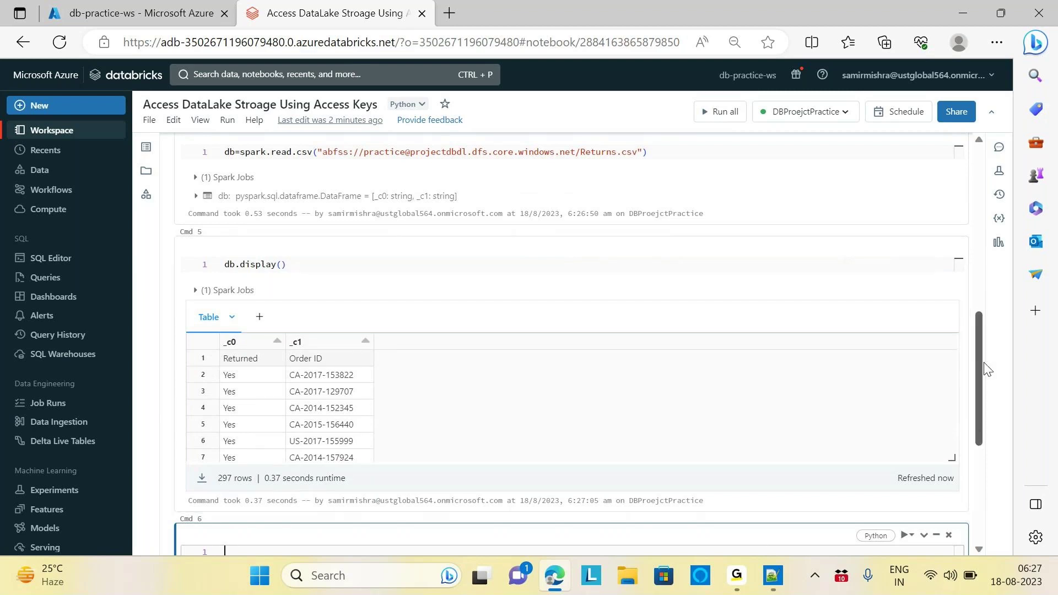
scroll(978, 376, up, 3)
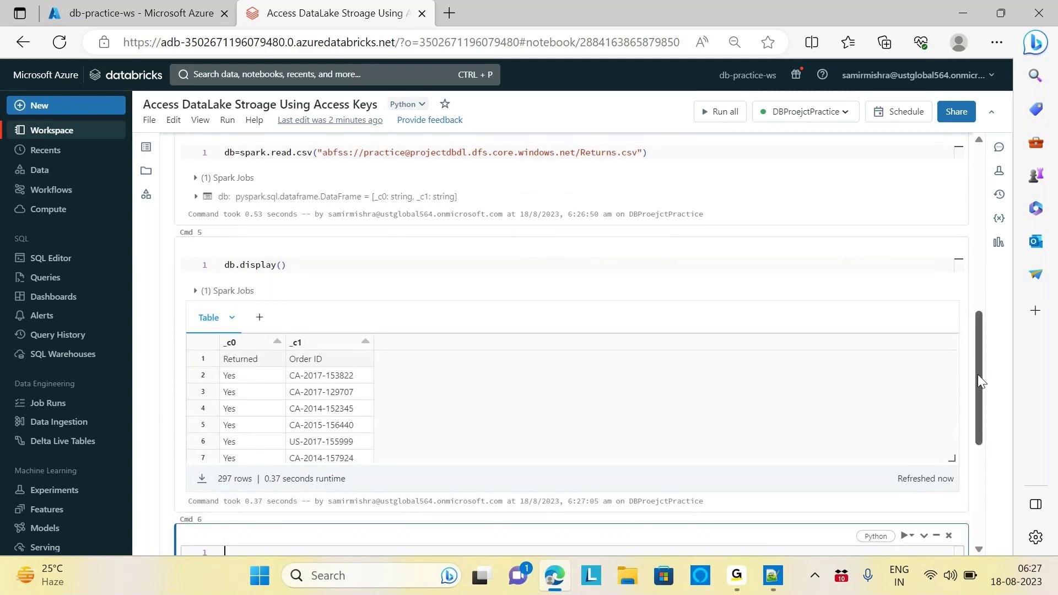
drag(971, 322, 979, 345)
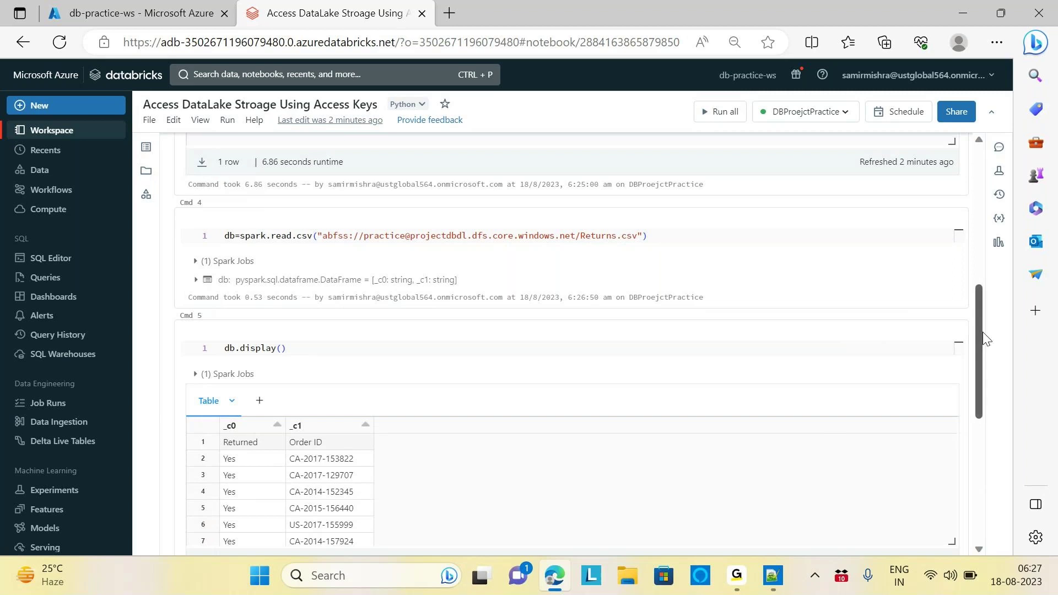
drag(981, 334, 979, 181)
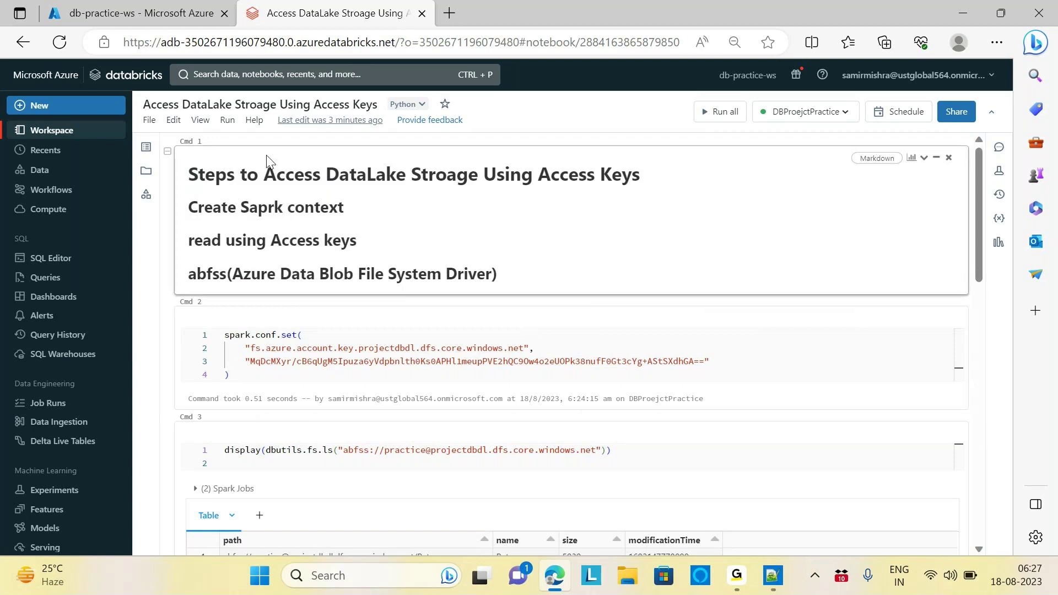
click(150, 121)
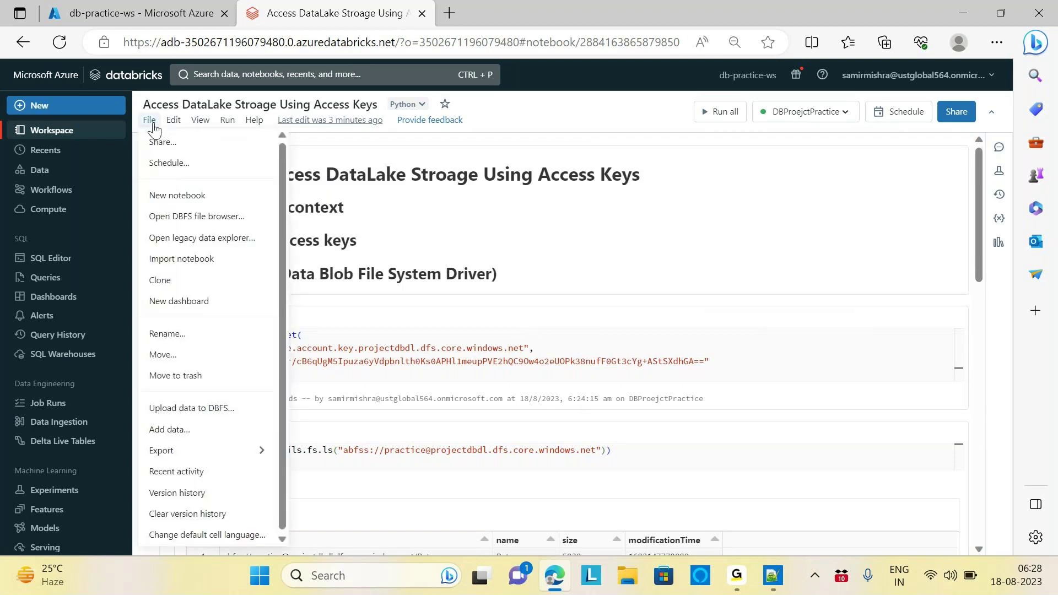
click(161, 281)
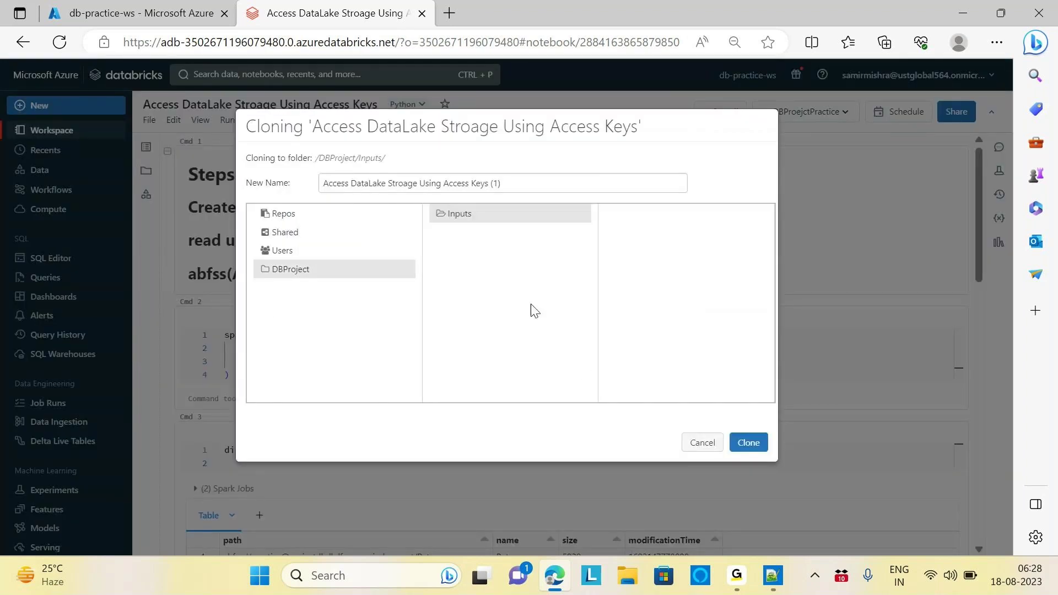
click(463, 220)
click(510, 183)
key(BackSpace)
key(BackSpace)
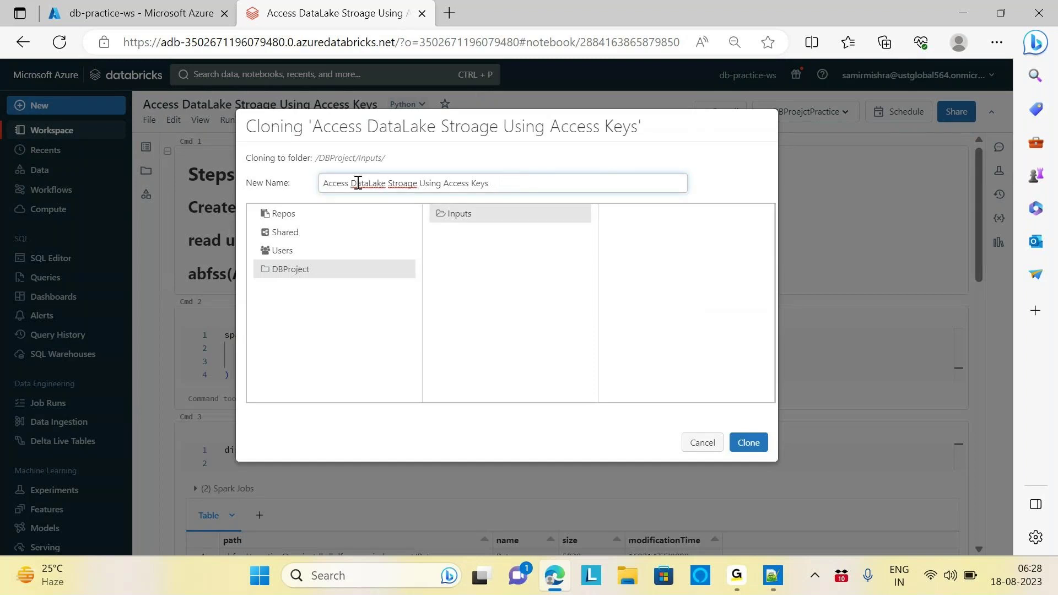
key(BackSpace)
key(BackSpace)
key(BackSpace)
key(BackSpace)
key(BackSpace)
key(BackSpace)
key(BackSpace)
key(BackSpace)
key(BackSpace)
key(BackSpace)
key(BackSpace)
text(SAS)
click(748, 444)
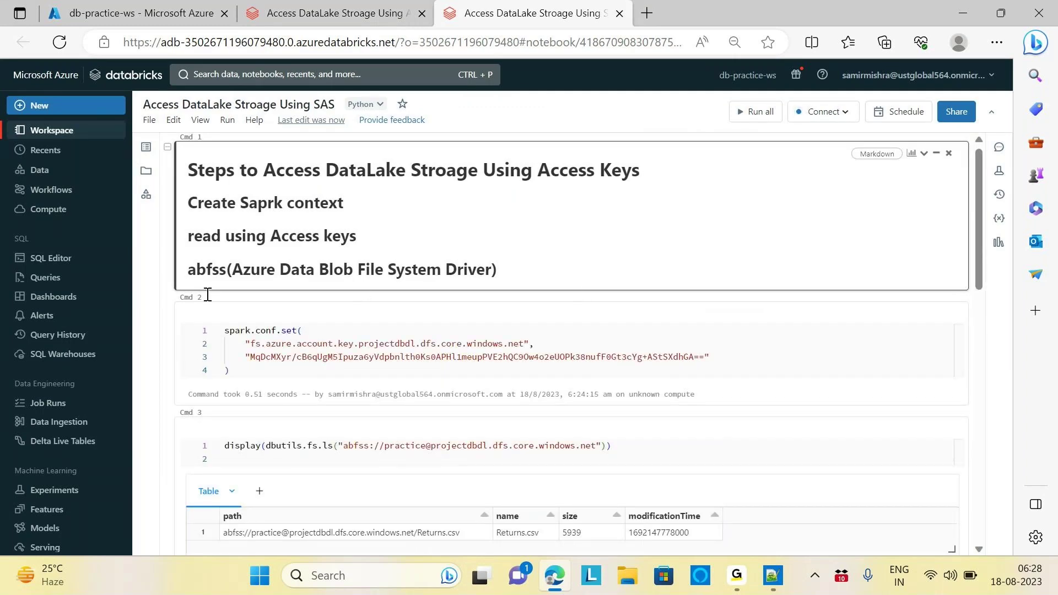
Open the cloned SAS notebook from the Inputs folder and change its markdown heading to "Steps to Access DataLake Stroage Using SAS".
click(47, 130)
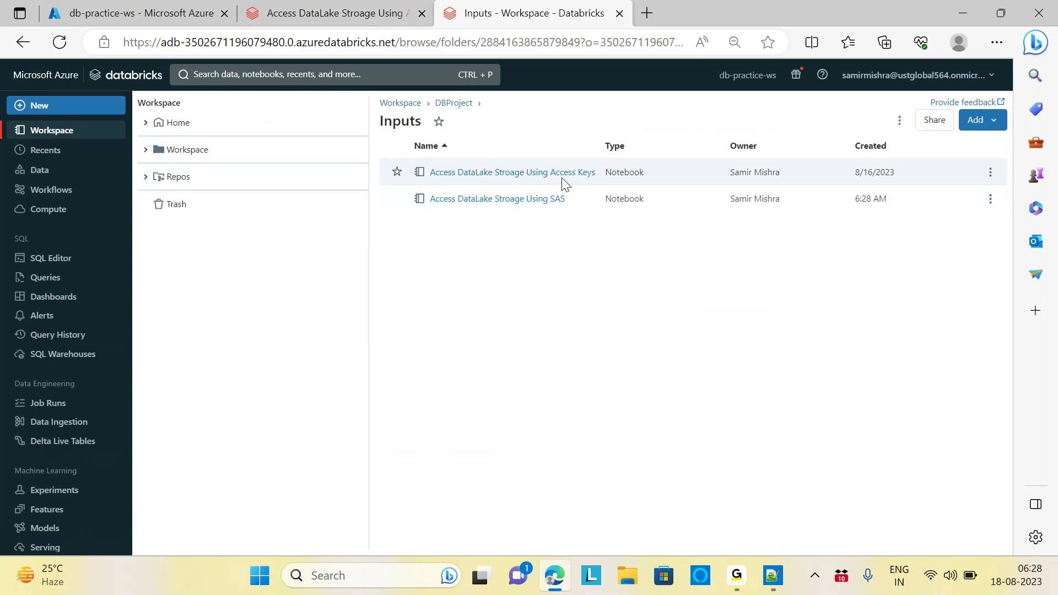
click(513, 200)
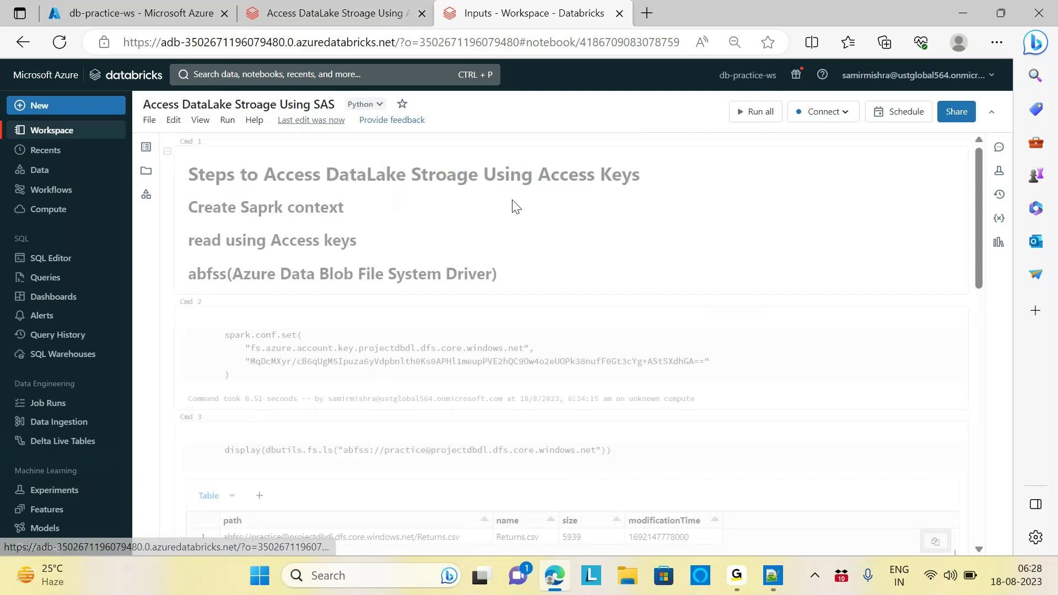
double_click(490, 170)
click(510, 185)
key(BackSpace)
key(BackSpace)
key(BackSpace)
key(BackSpace)
key(BackSpace)
key(BackSpace)
key(BackSpace)
key(BackSpace)
key(BackSpace)
key(BackSpace)
key(BackSpace)
text(SAS)
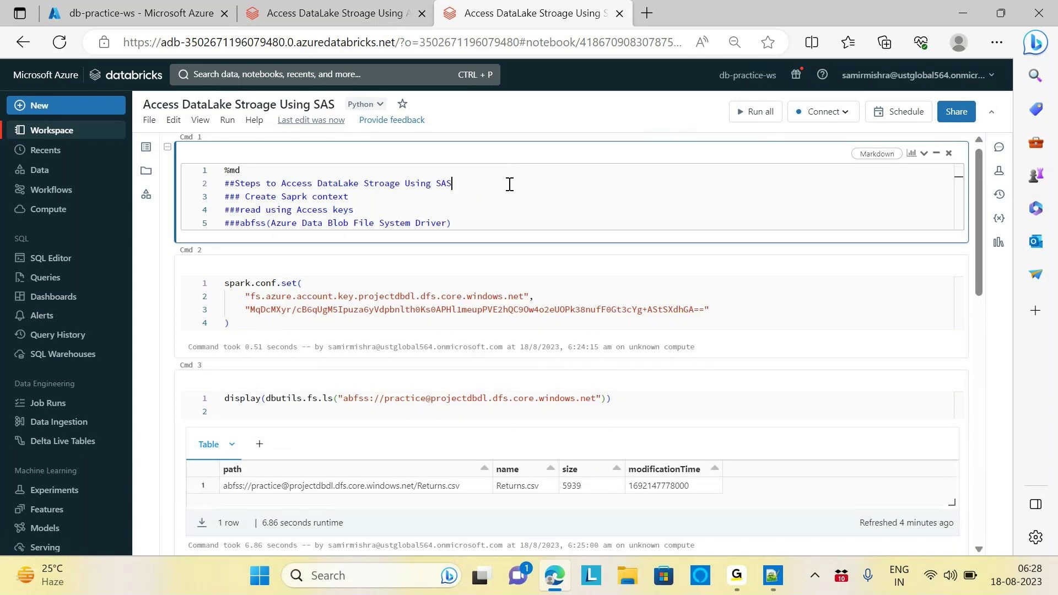
key(shift+Return)
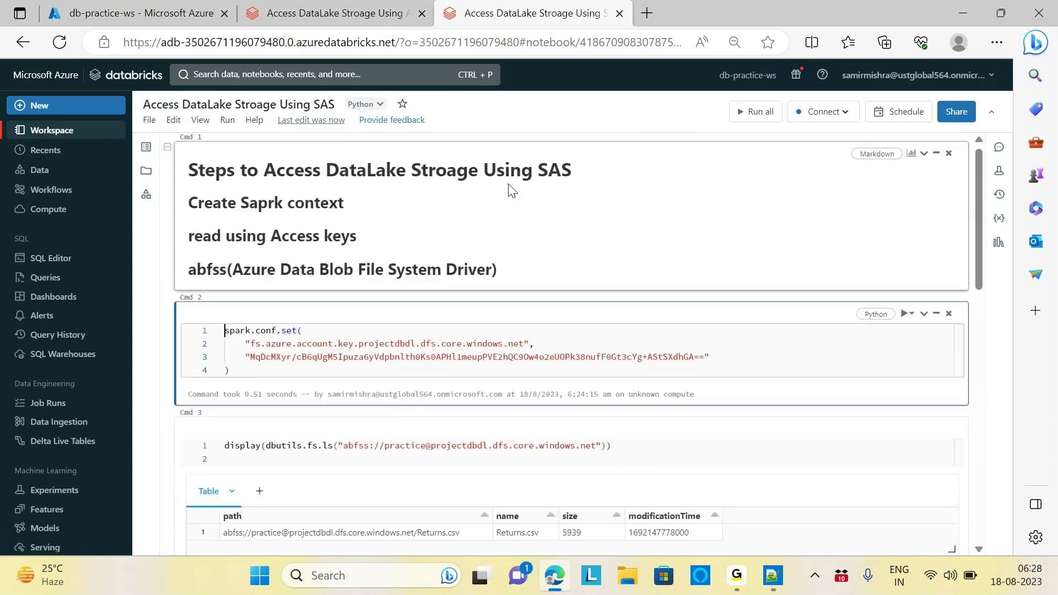
Attach the SAS notebook to the DBProejctPractice cluster.
click(842, 114)
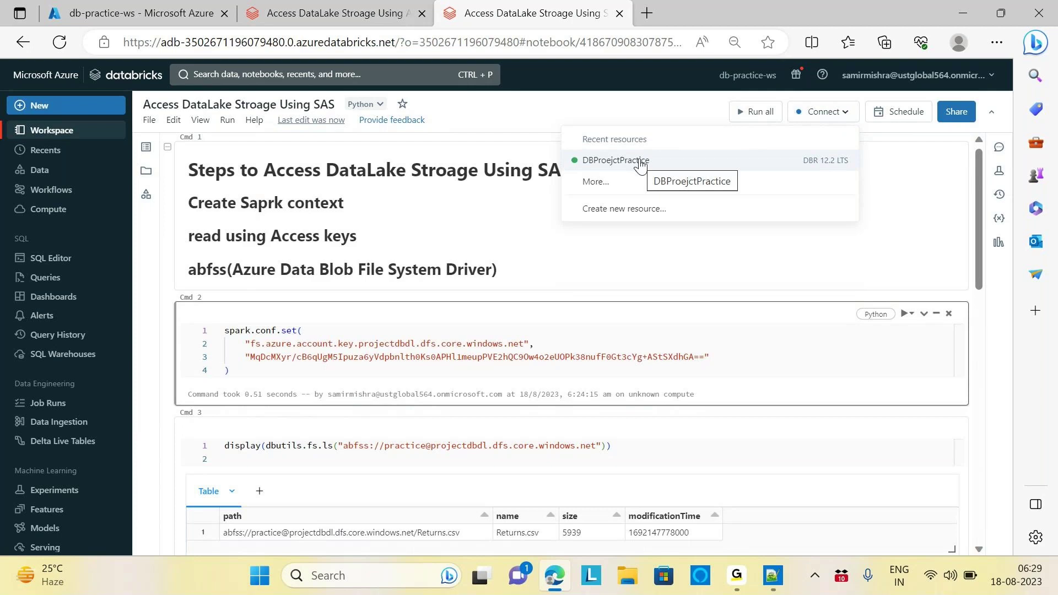
click(642, 162)
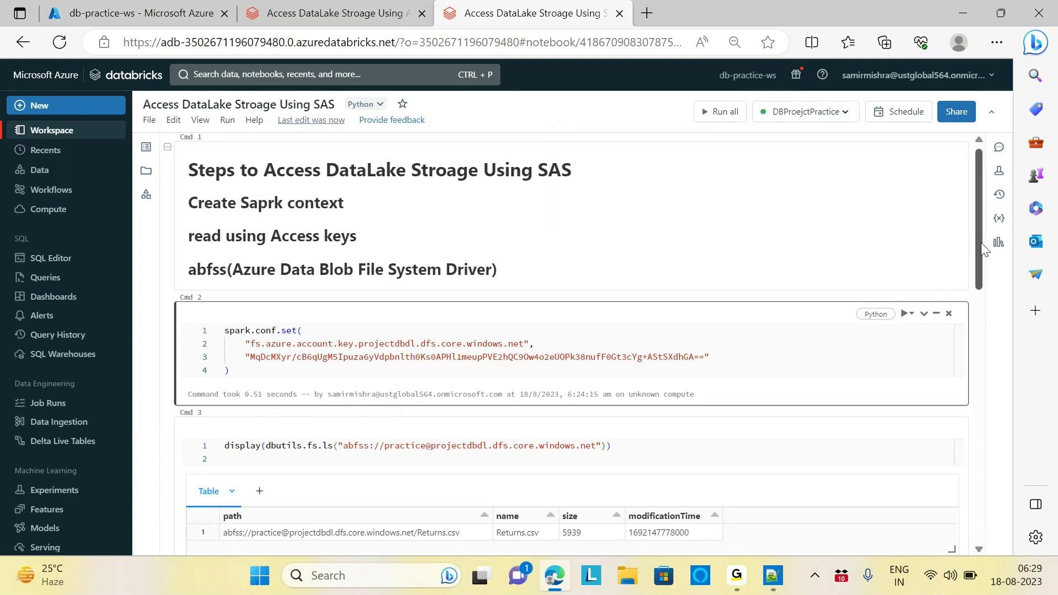
Switch to the Azure portal and open the projectdbdl storage account, collapsing the list of storage accounts.
click(138, 13)
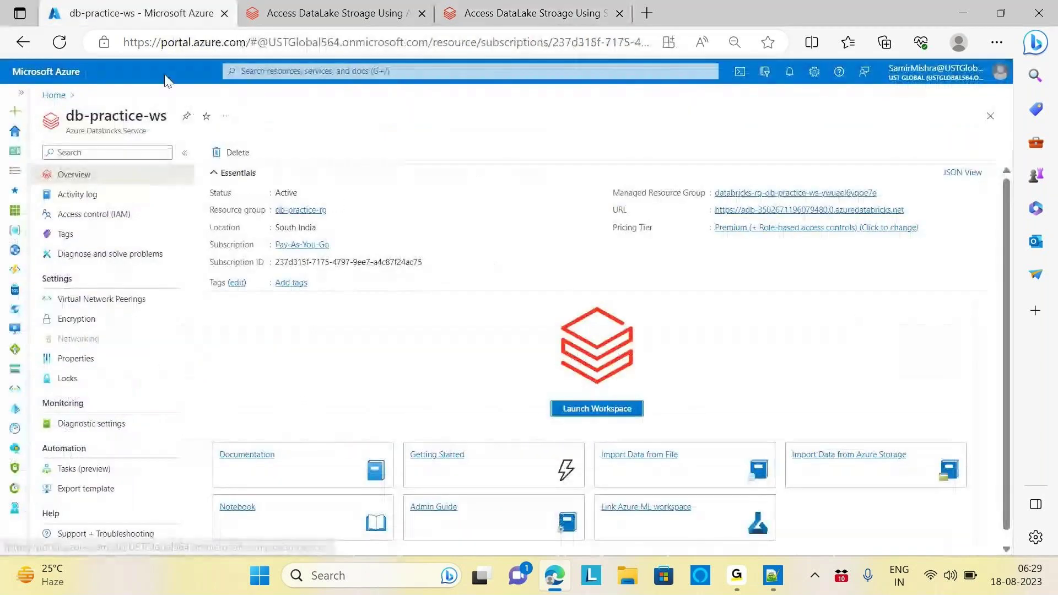
click(54, 95)
click(342, 167)
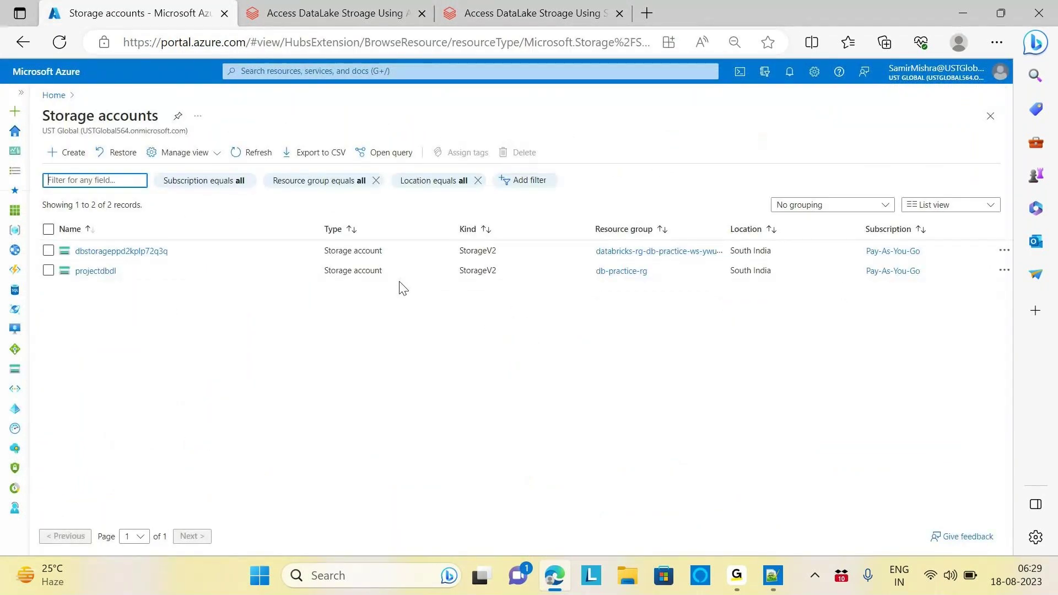
click(97, 271)
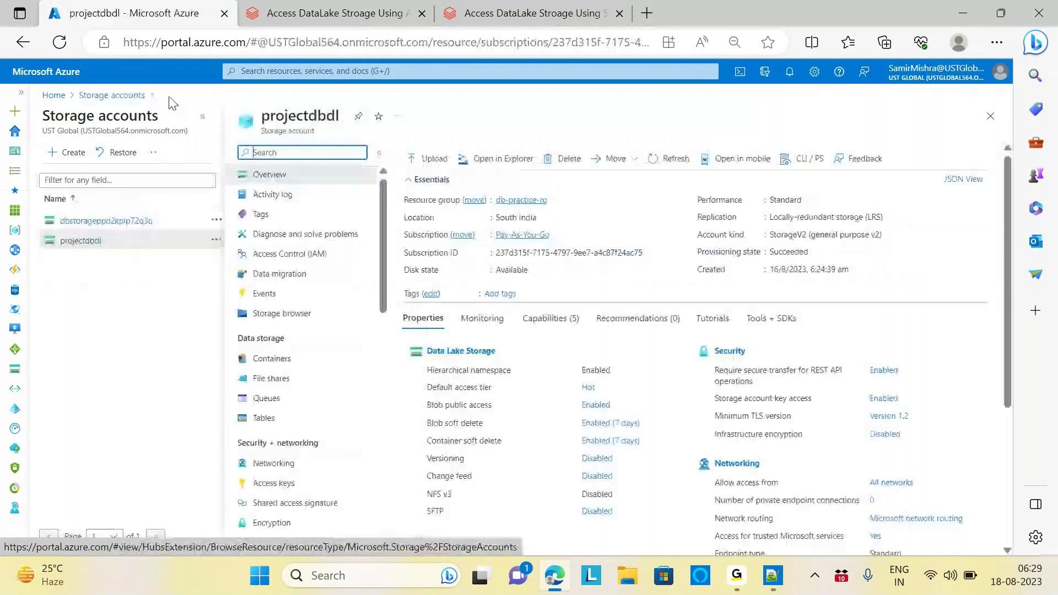
click(203, 123)
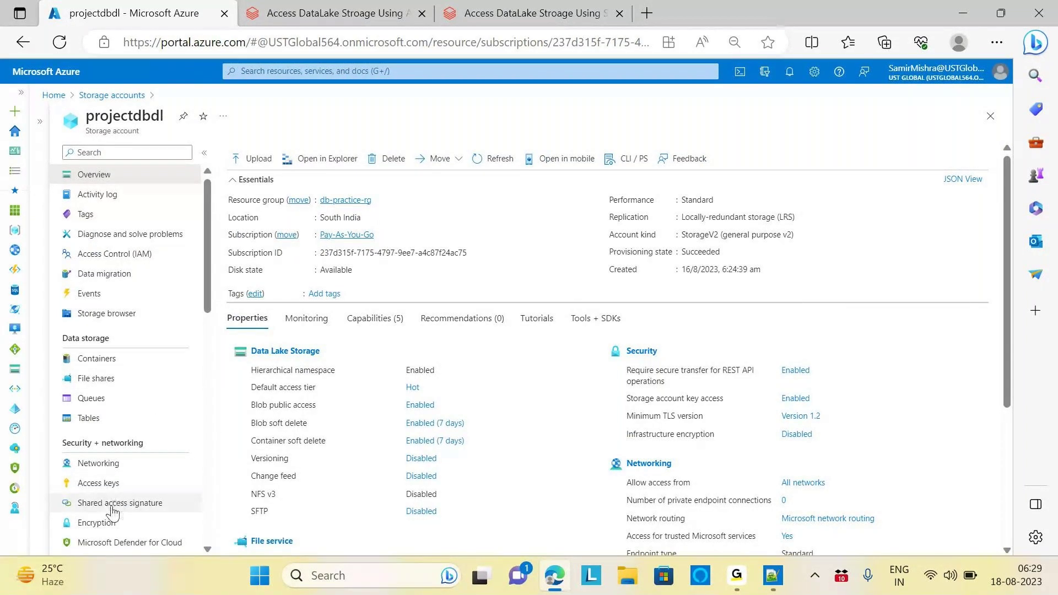
Examine the account-level shared access signature settings of the projectdbdl storage account.
click(144, 510)
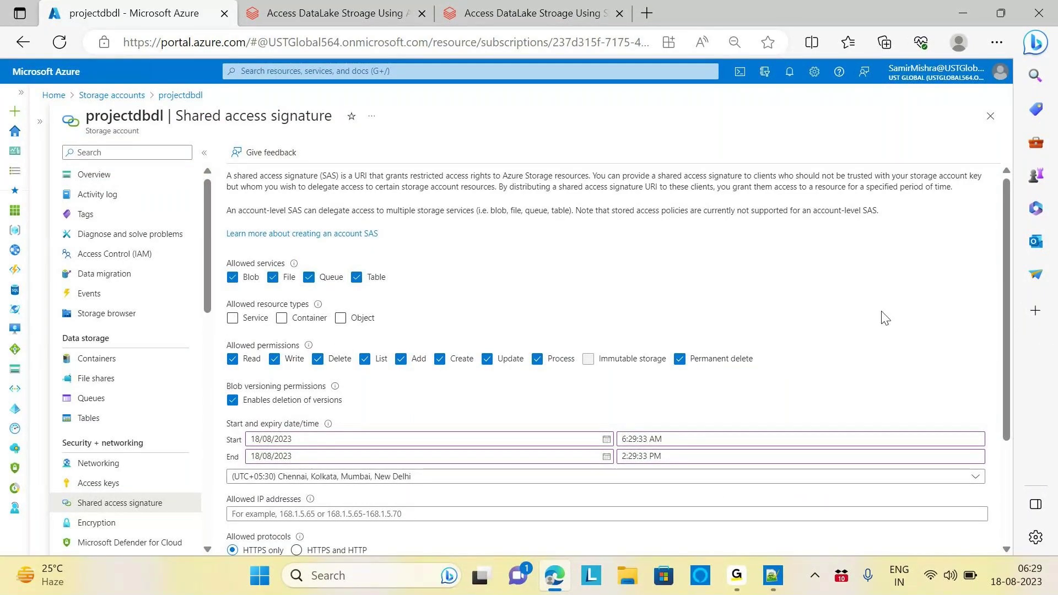
drag(1006, 312, 1002, 462)
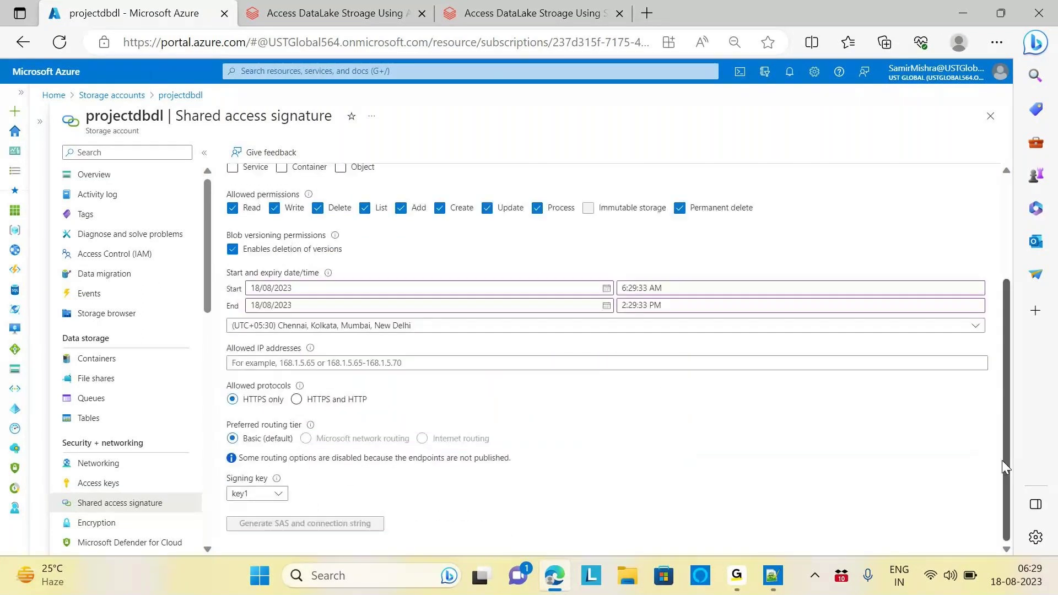
scroll(371, 296, up, 3)
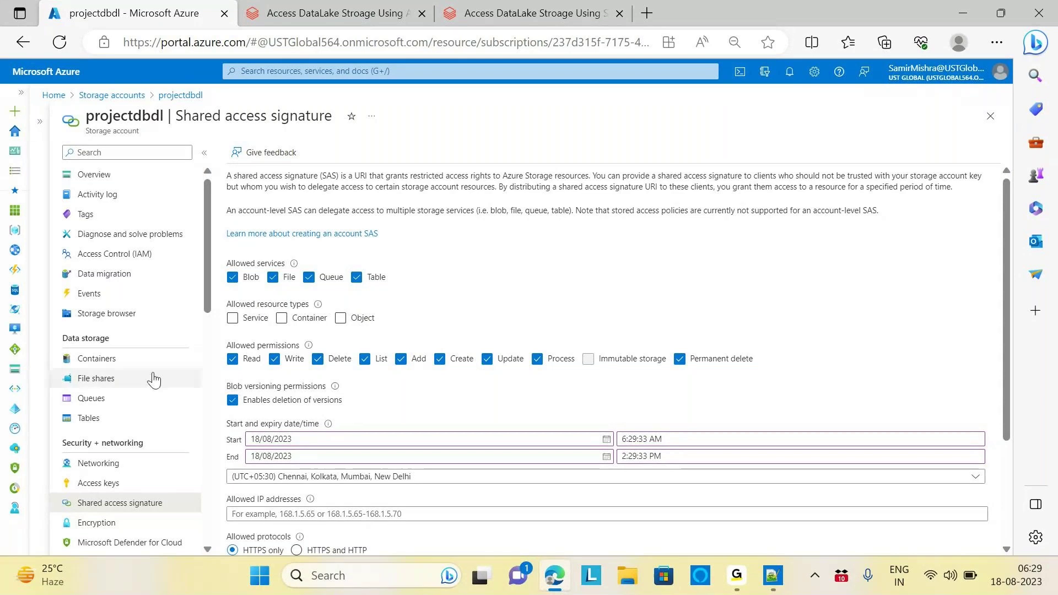
View the files in the practice container and return to the storage account's container list.
click(109, 359)
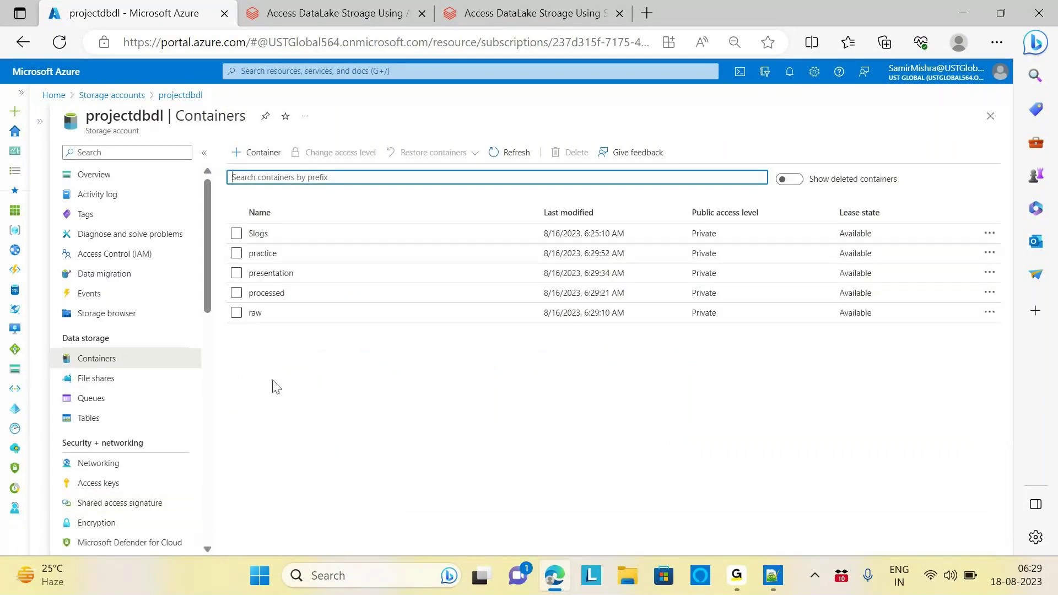
click(273, 254)
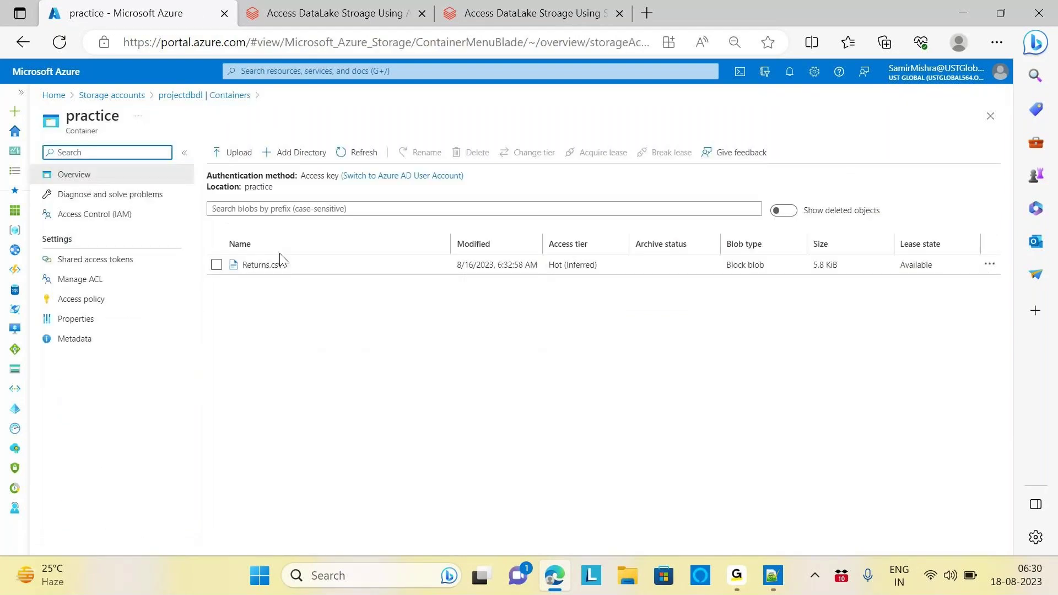
click(224, 96)
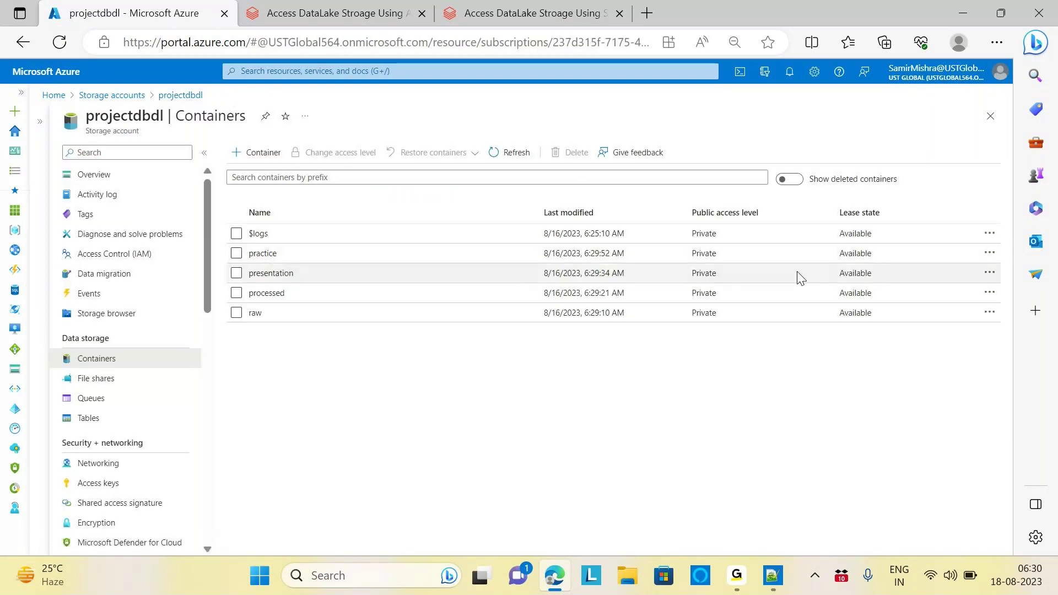
Open the Generate SAS form for the practice container and choose Key 1 as the signing key.
click(991, 254)
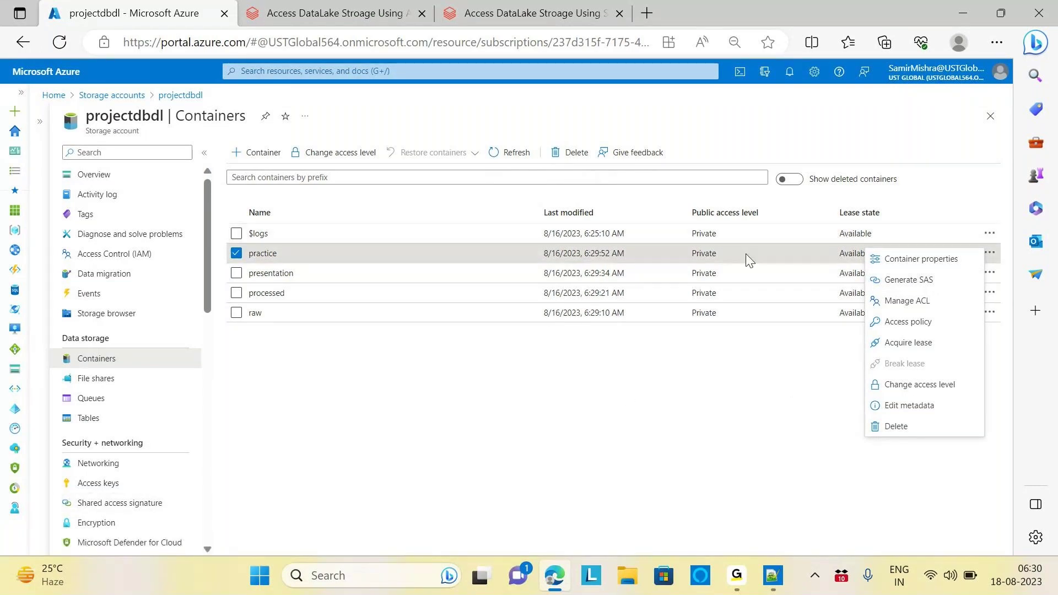
click(926, 288)
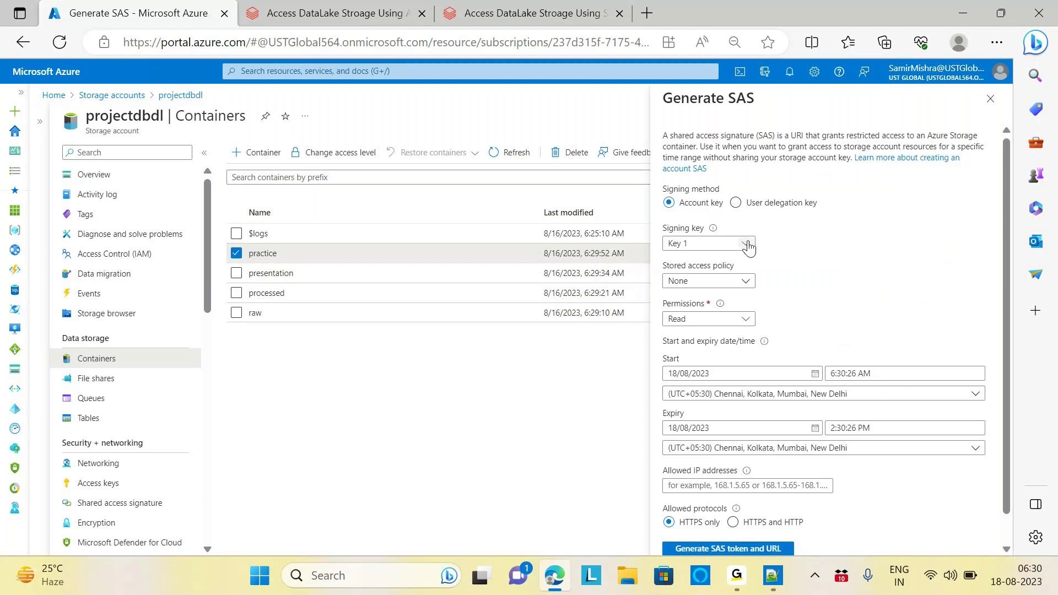
click(748, 248)
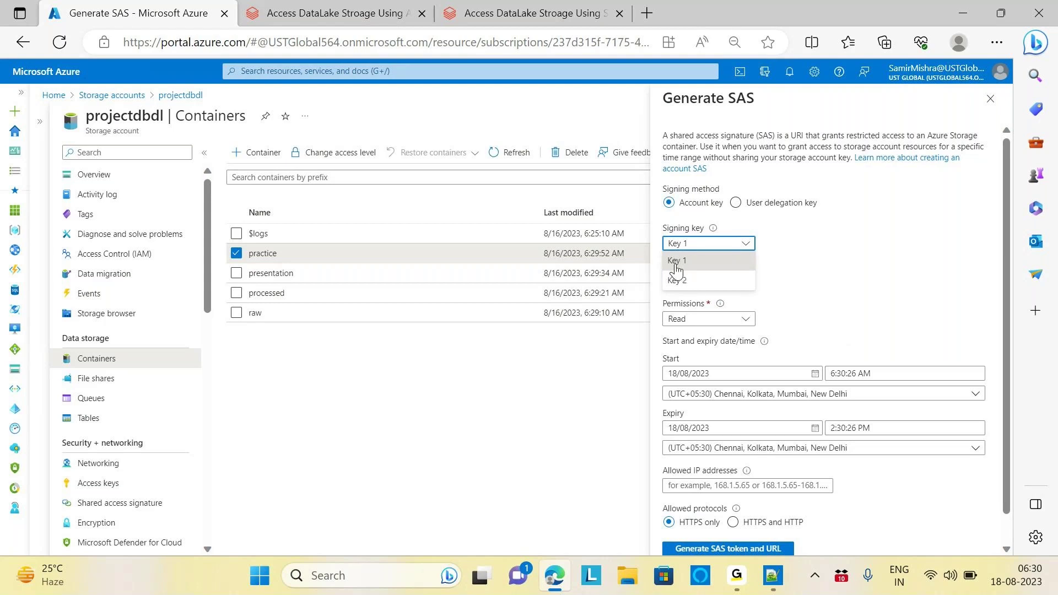
click(677, 263)
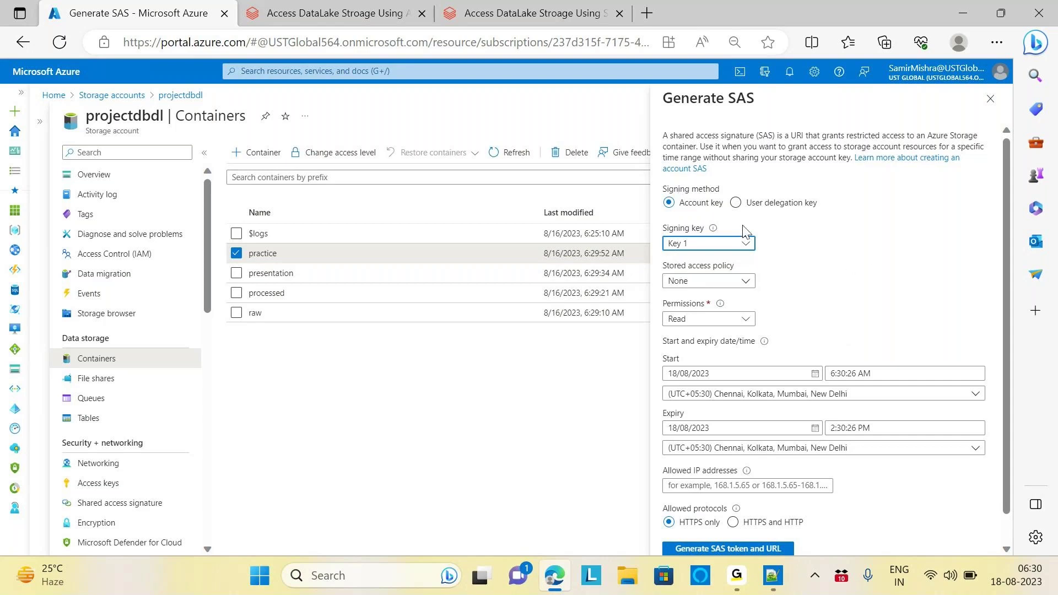
Examine the permission options for the User delegation key signing method and return the method to Account key.
click(736, 202)
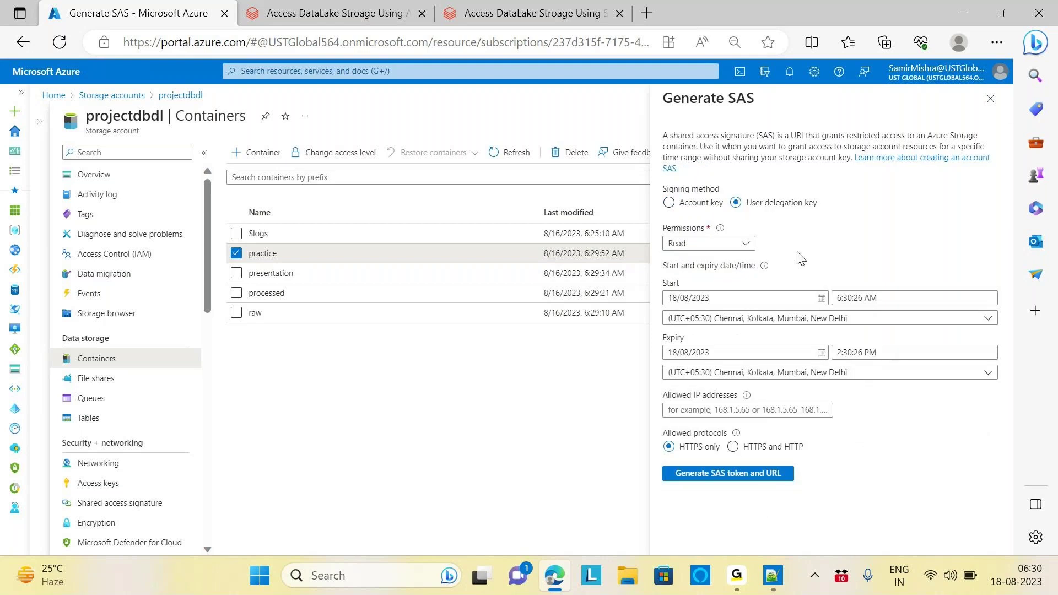
click(744, 244)
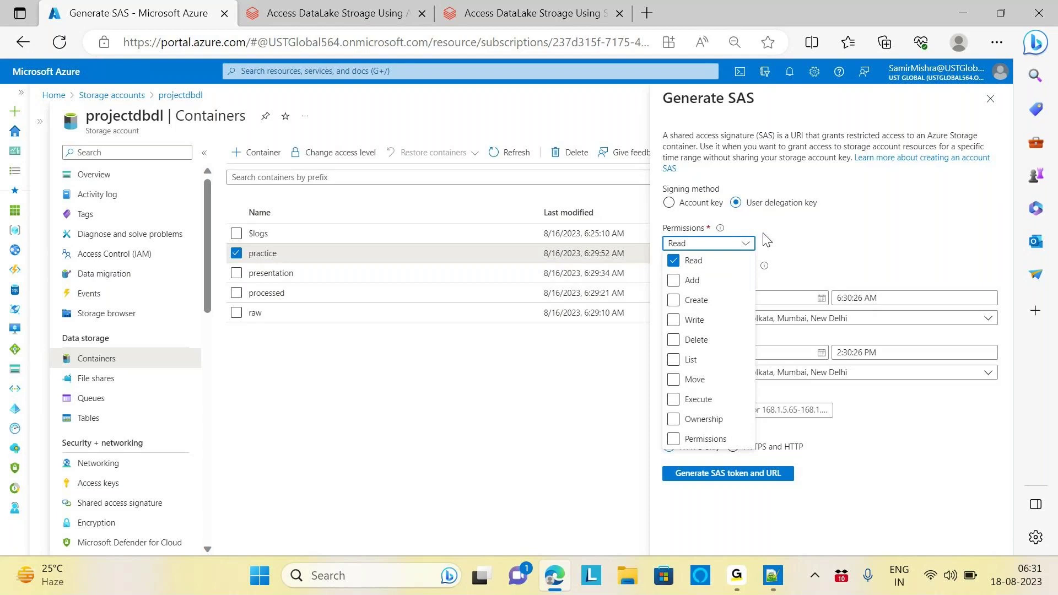
click(669, 203)
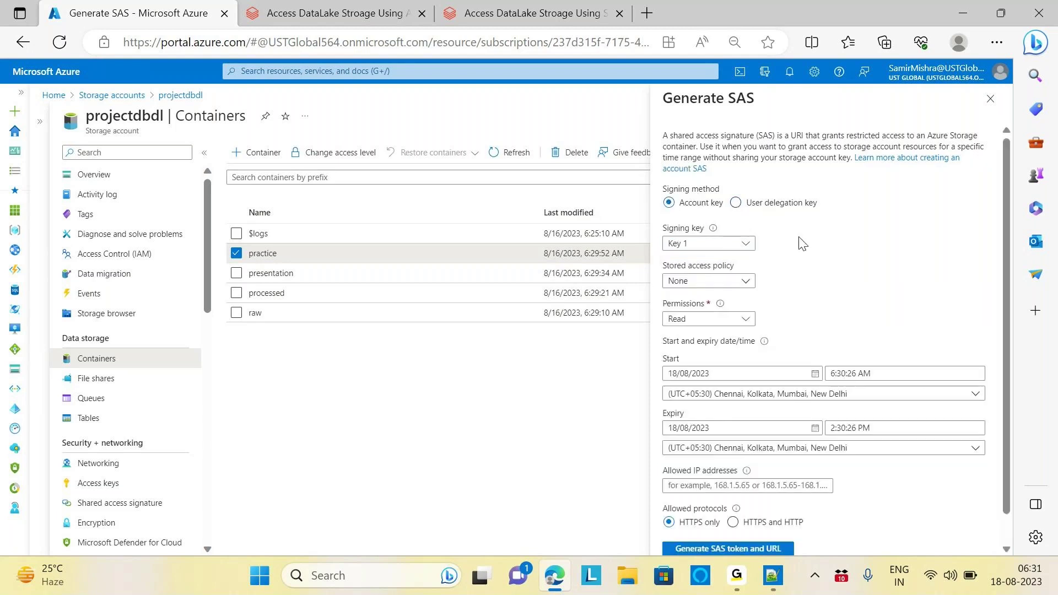
Keep the stored access policy at None and add the List permission alongside Read for the practice container's SAS.
click(743, 282)
click(743, 285)
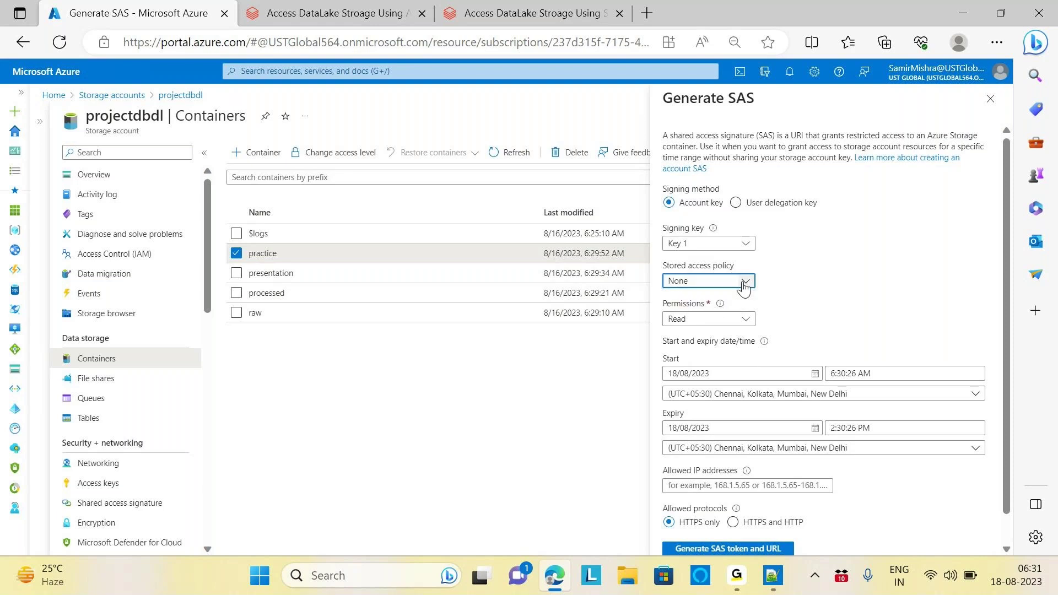
click(747, 321)
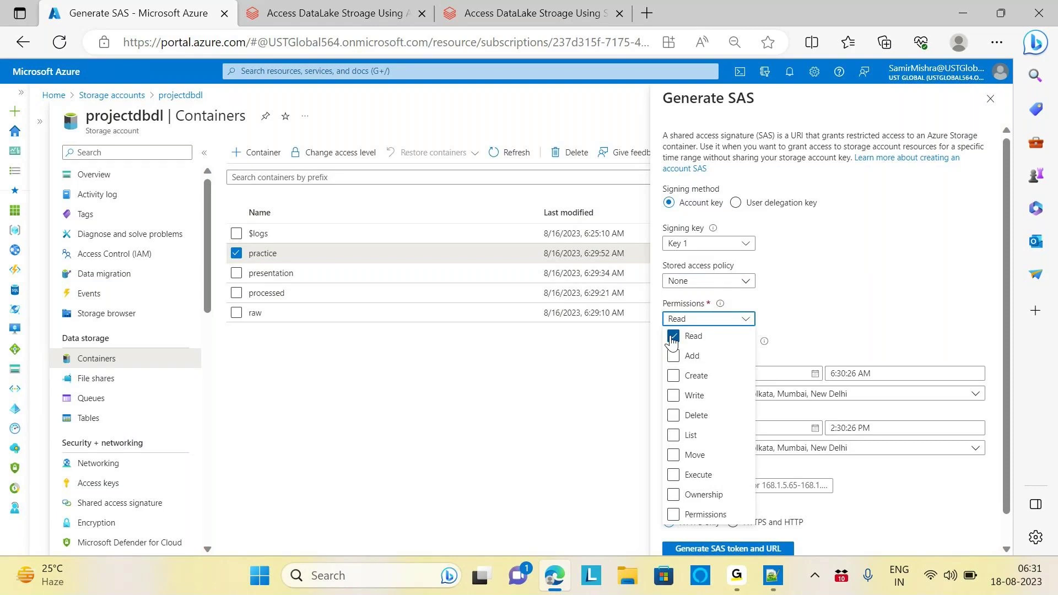
click(677, 435)
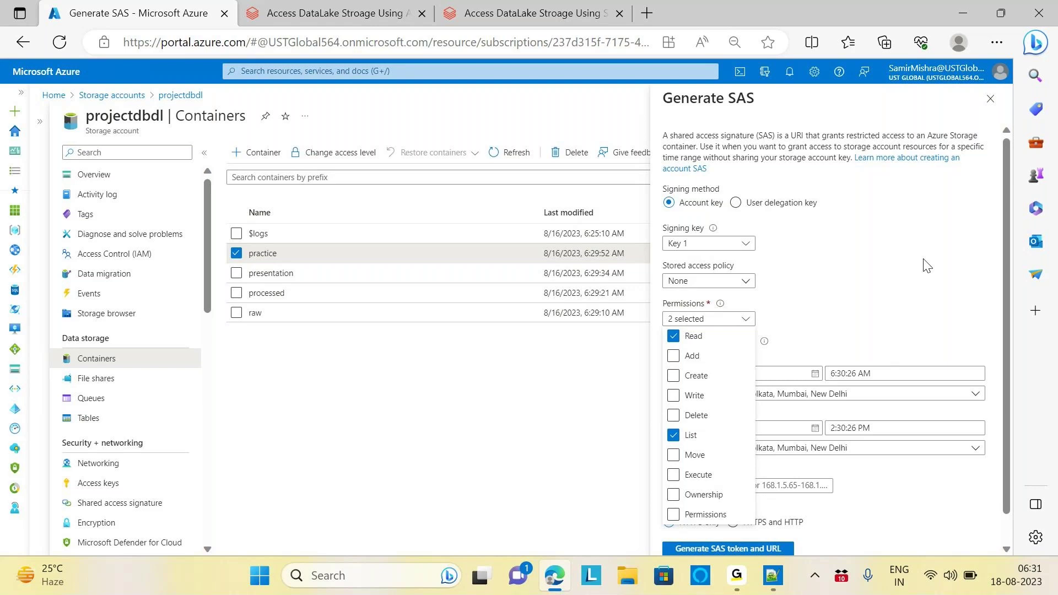
click(810, 307)
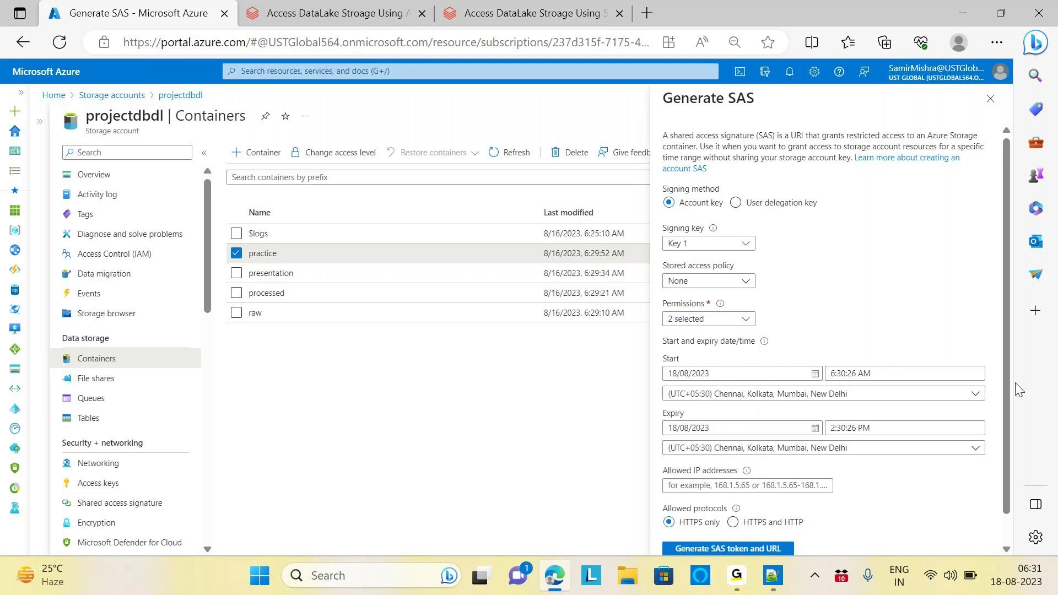
Set the allowed protocols for the SAS to HTTPS and HTTP.
scroll(1006, 421, down, 1)
click(733, 492)
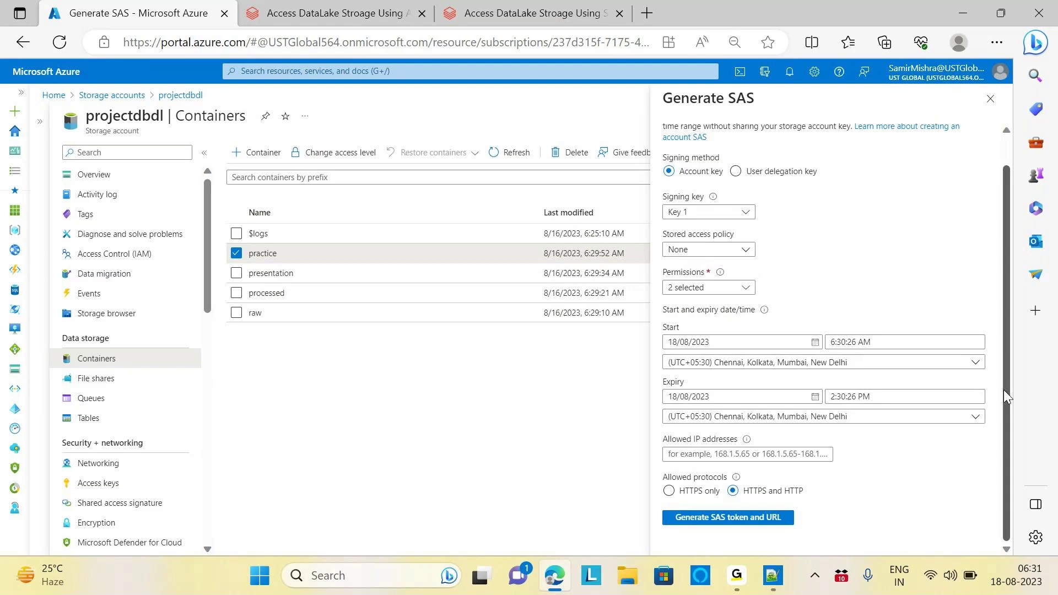
scroll(1004, 306, up, 1)
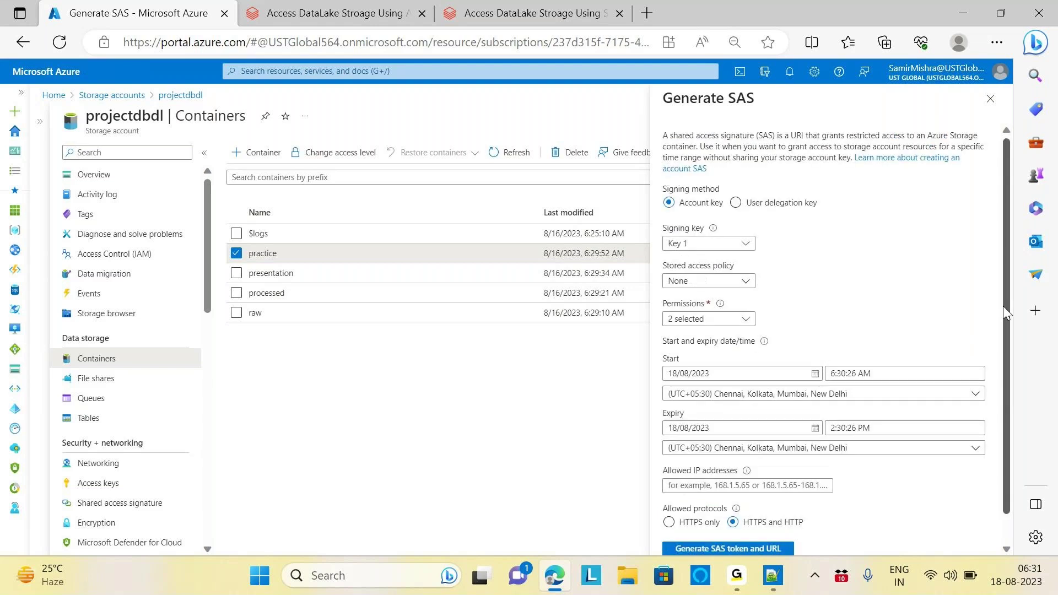
scroll(1004, 395, down, 1)
scroll(1004, 395, down, 1)
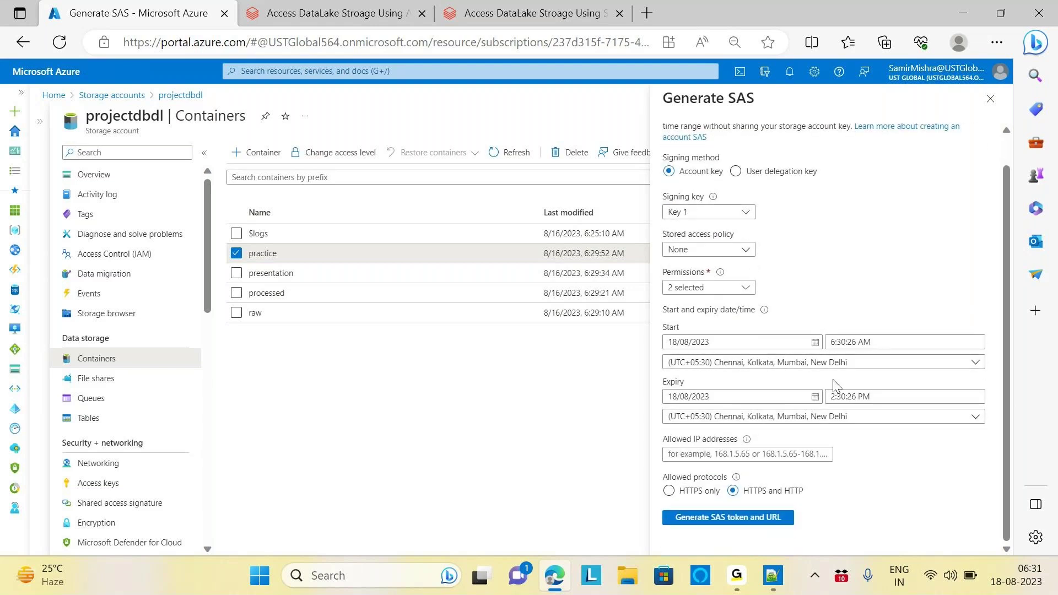
Leave the expiry time and allowed IP addresses as they are and generate the SAS token and URL.
click(854, 397)
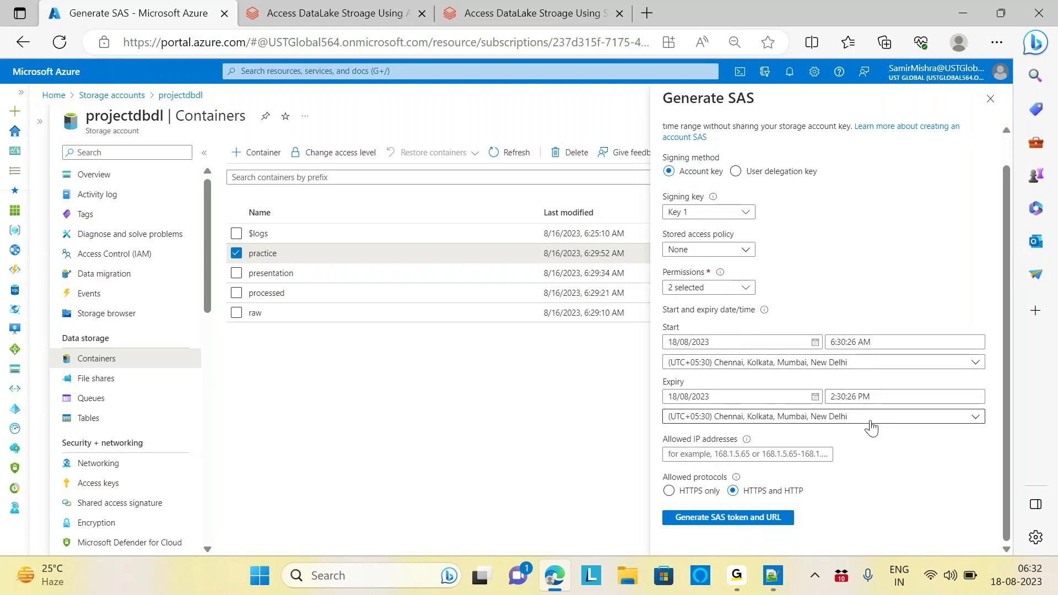
click(713, 458)
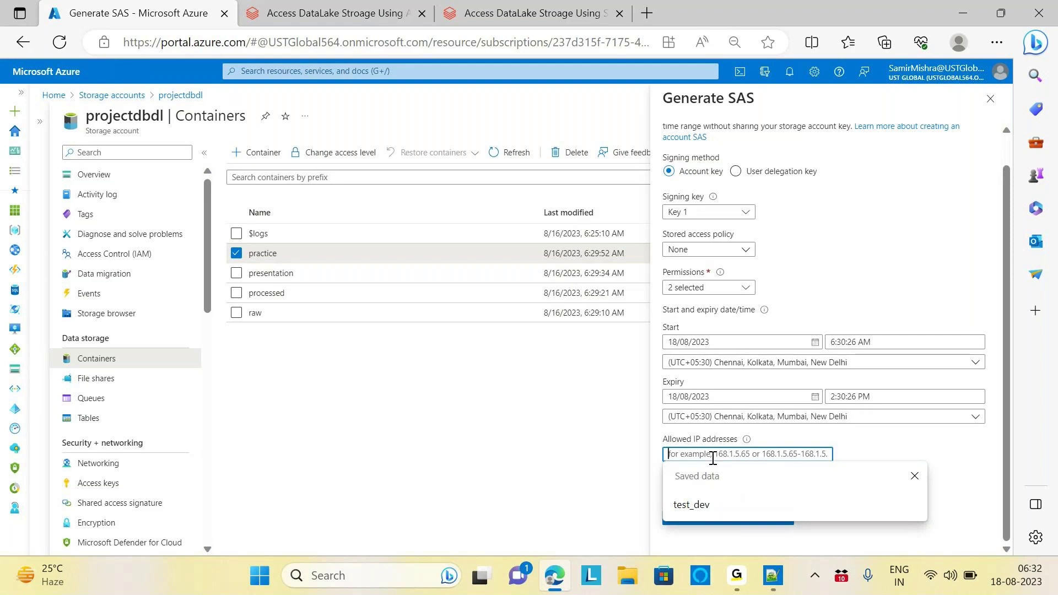
click(948, 445)
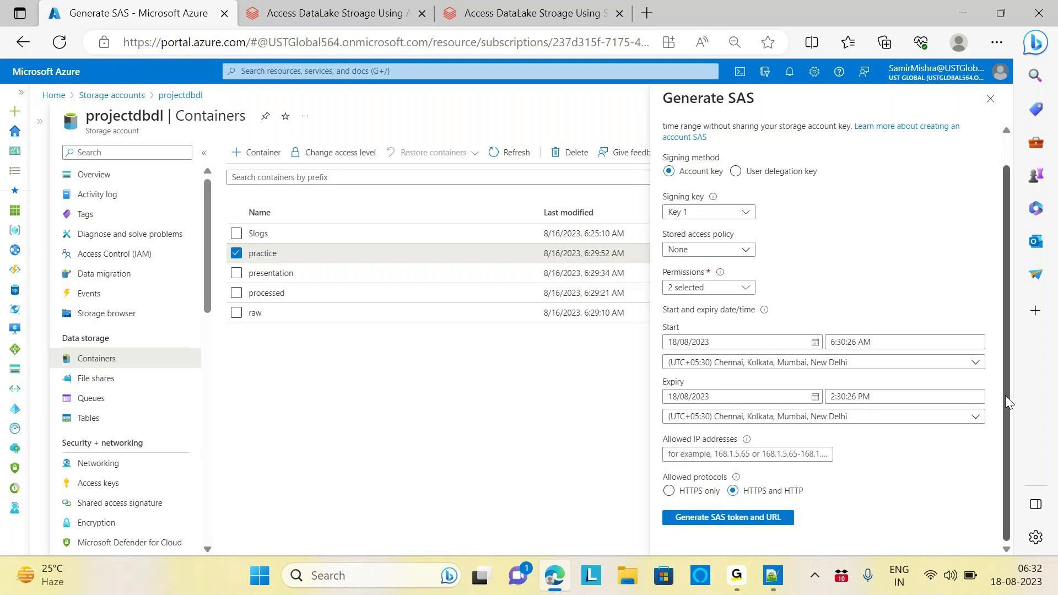
drag(1005, 395, 1009, 349)
scroll(1010, 453, down, 1)
click(717, 519)
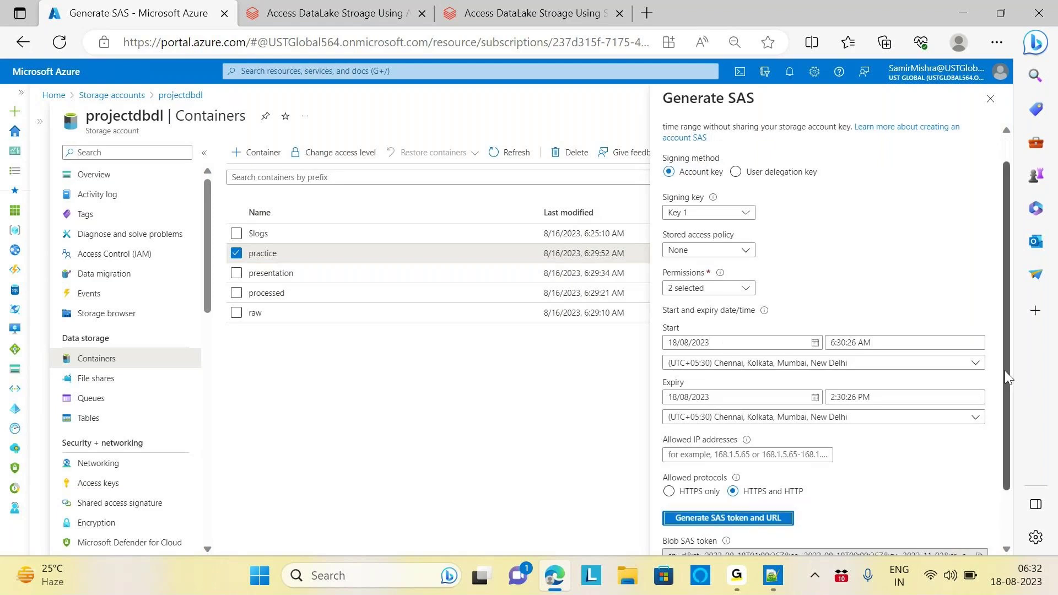
Copy the Blob SAS token into the new 14 note in Notepad++ and return to the SAS notebook in Databricks.
scroll(1005, 370, down, 2)
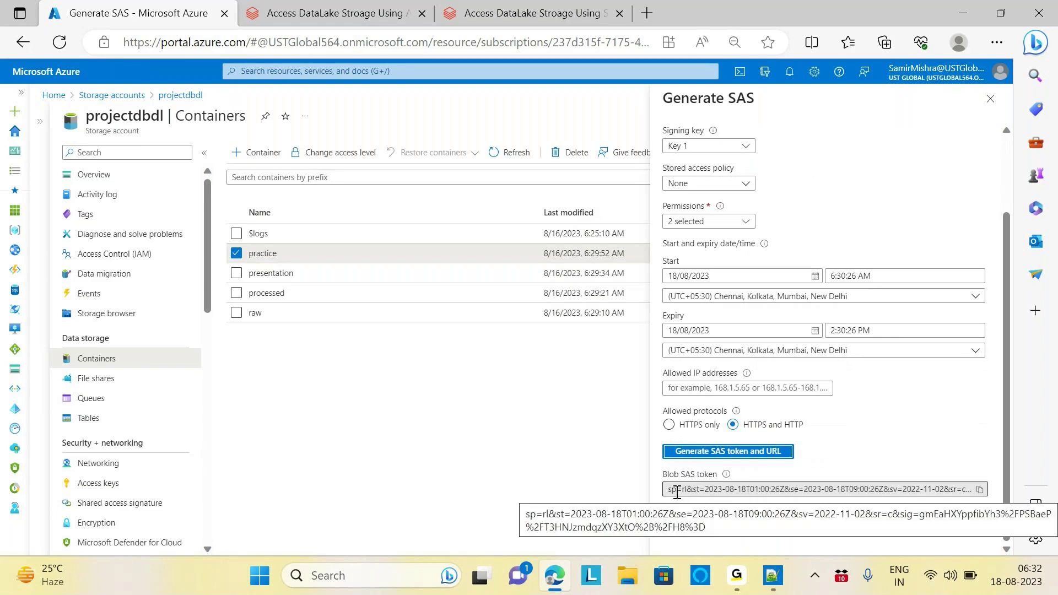
click(981, 493)
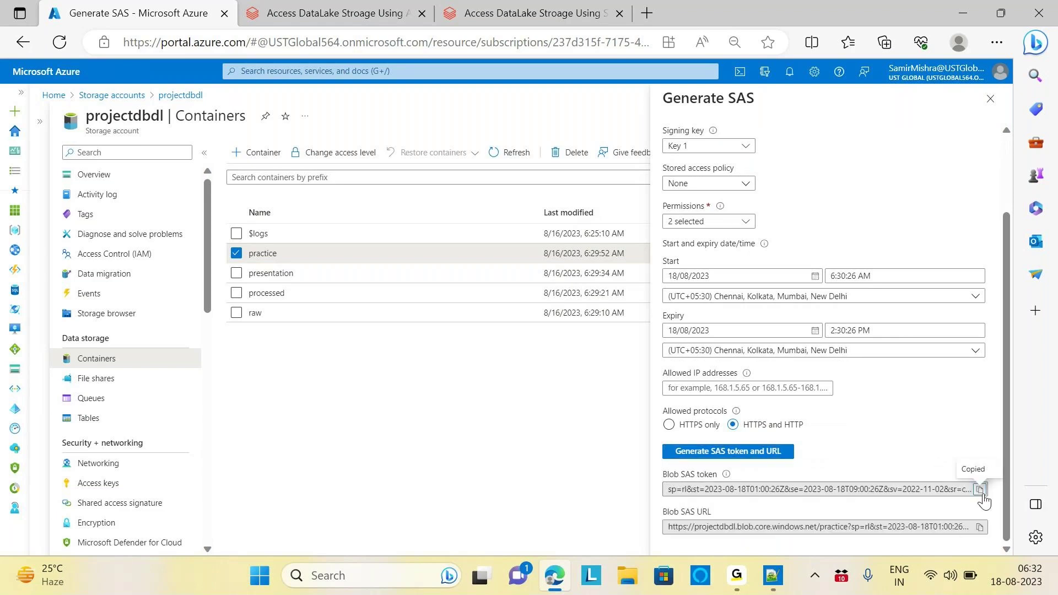
click(773, 576)
key(ctrl+v)
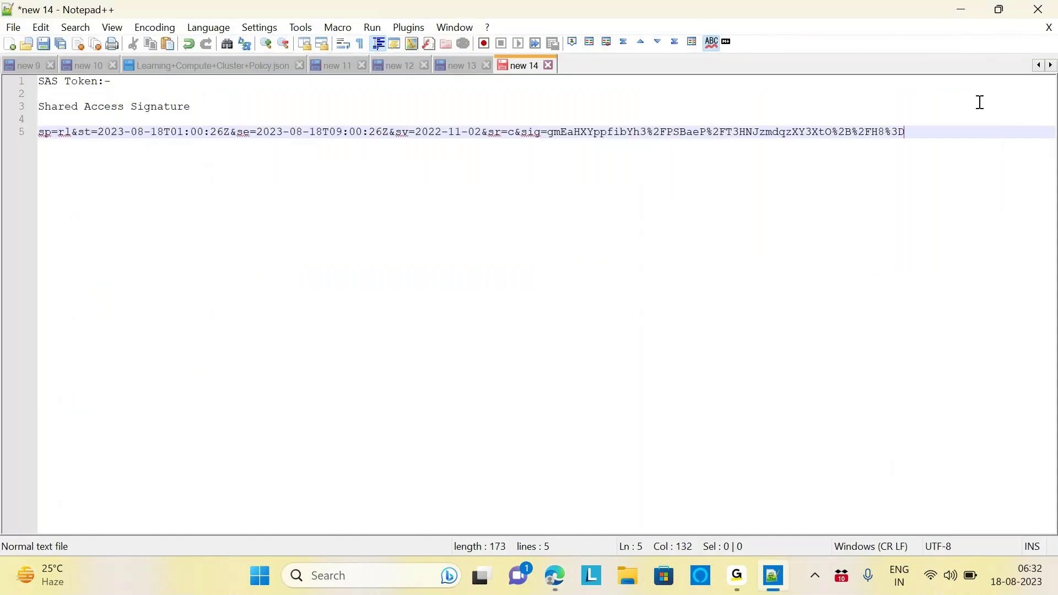
click(961, 13)
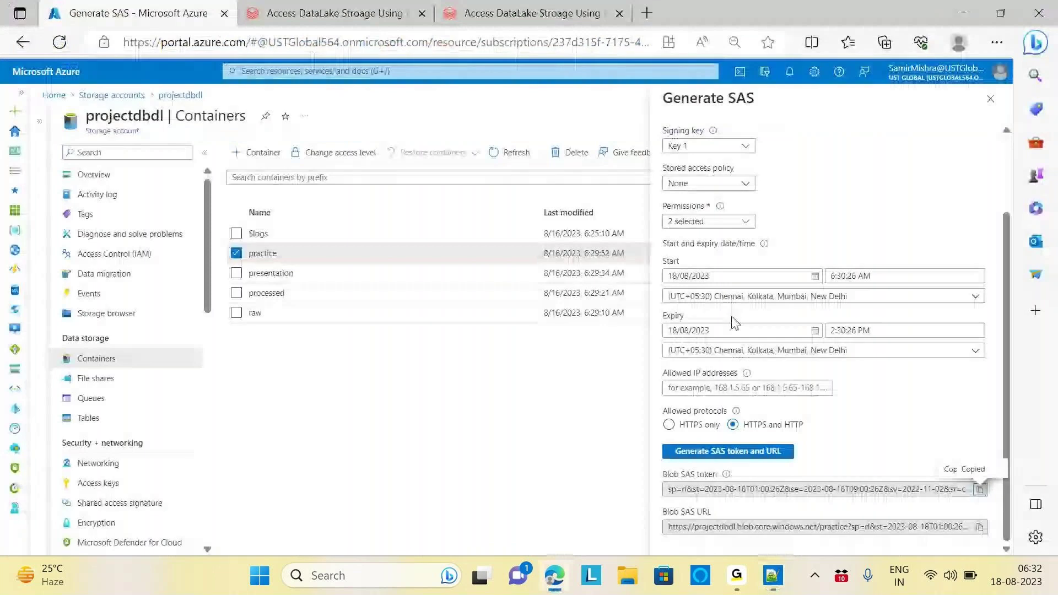
click(991, 99)
click(527, 13)
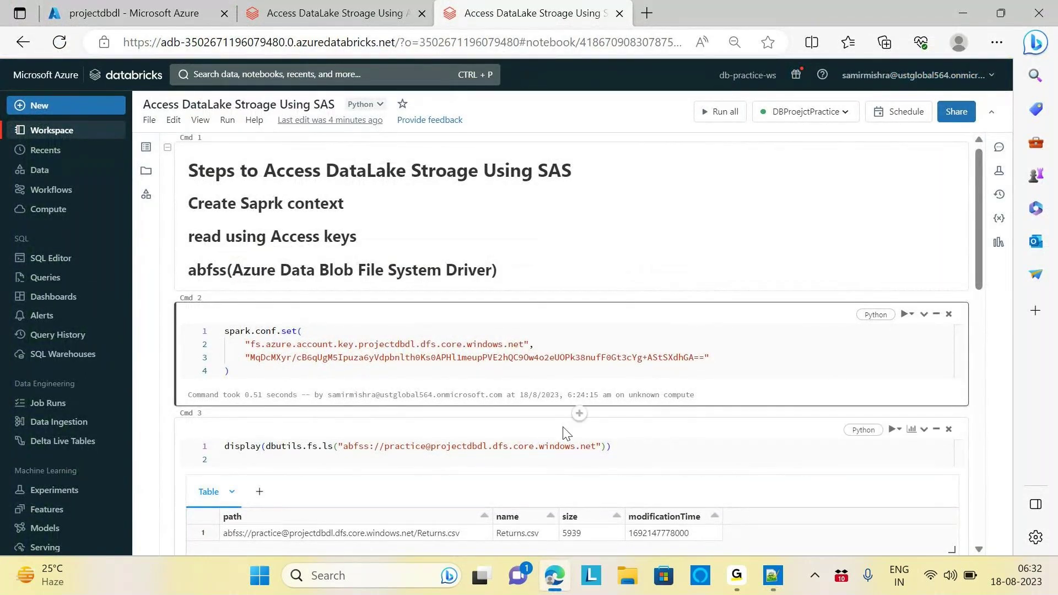
Switch to Notepad++ and copy the three SAS spark.conf.set lines from the new 12 note.
click(773, 576)
click(337, 66)
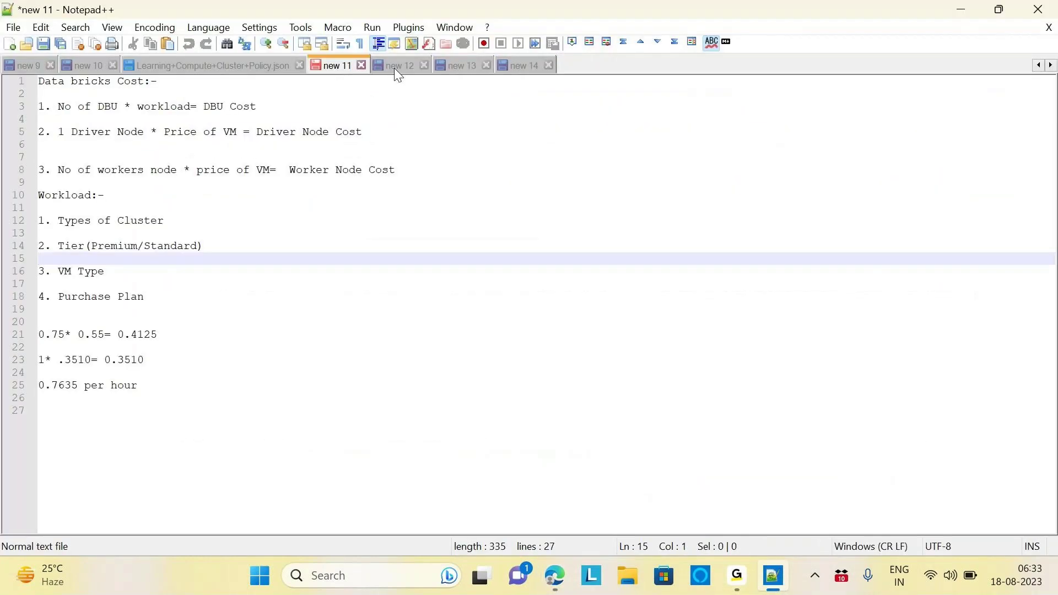
click(409, 69)
click(932, 107)
key(shift+Home)
shift+click(65, 105)
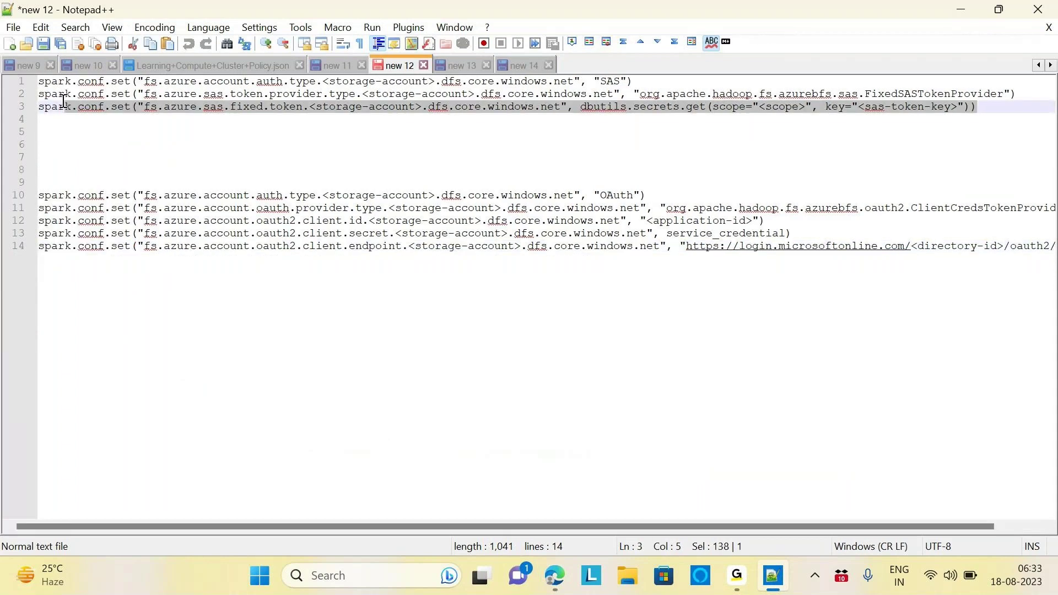
key(ctrl+shift+Home)
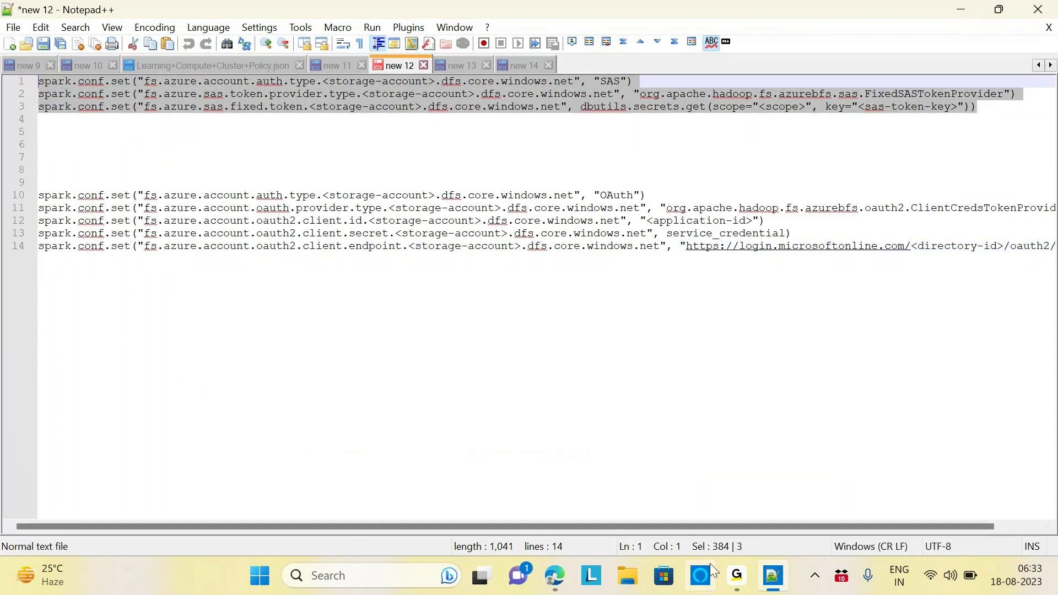
Replace the access-key configuration in Cmd 2 of the SAS notebook with the copied SAS spark.conf.set lines.
click(737, 575)
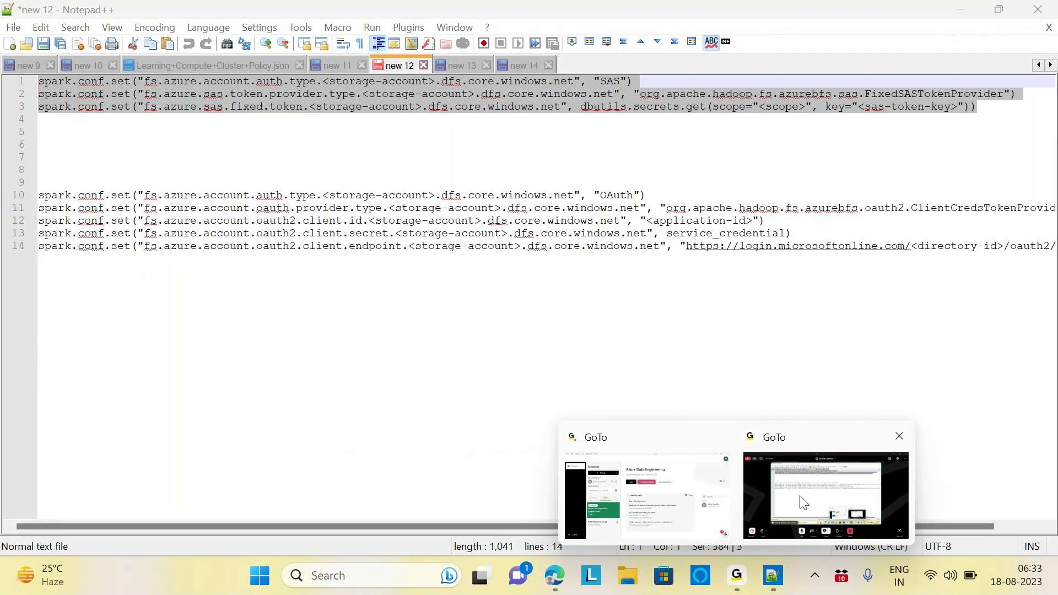
click(555, 575)
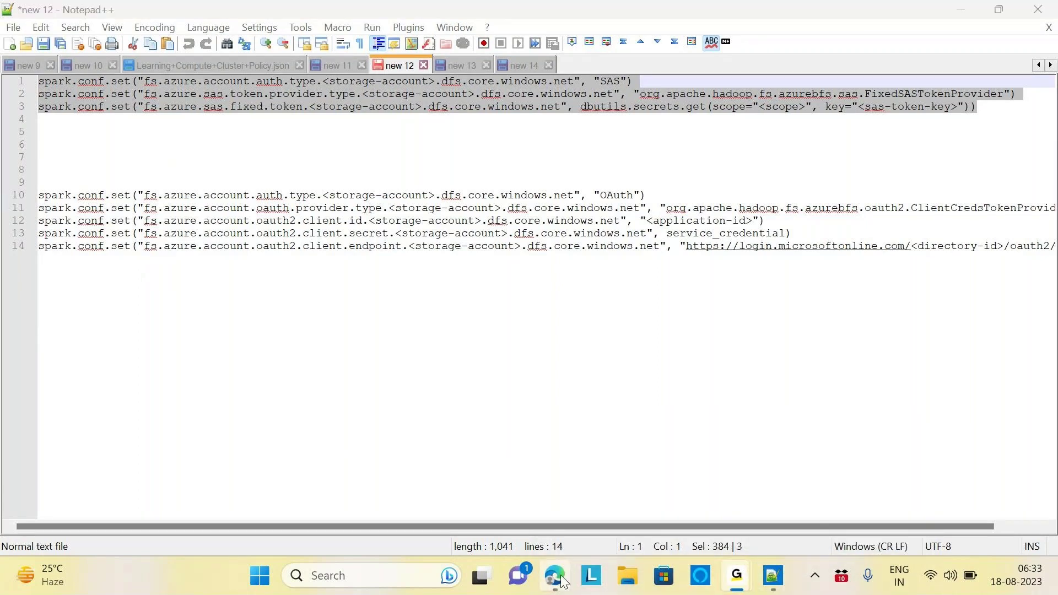
click(231, 378)
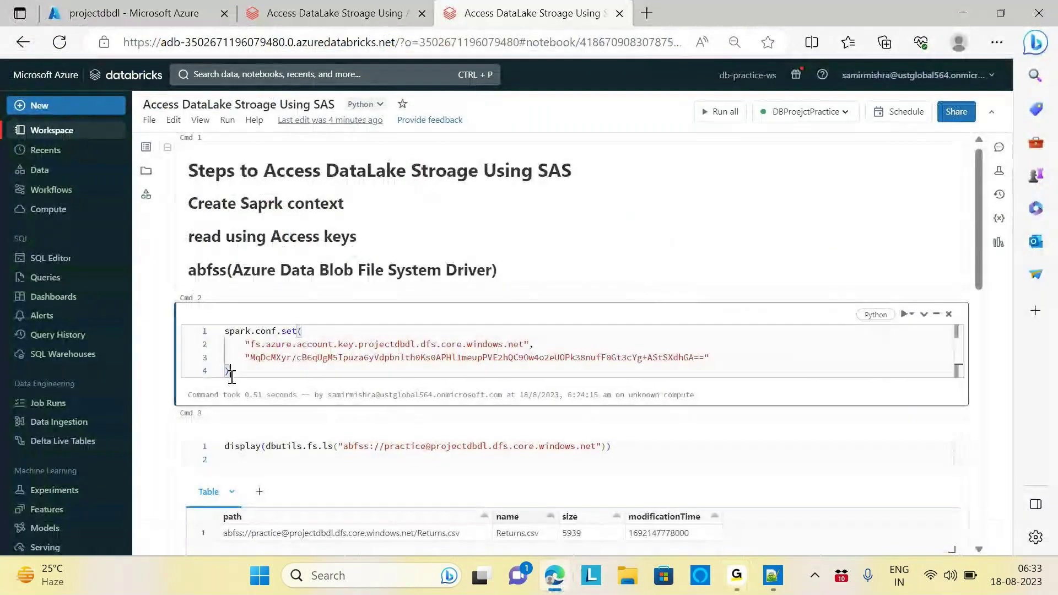
drag(231, 377, 223, 331)
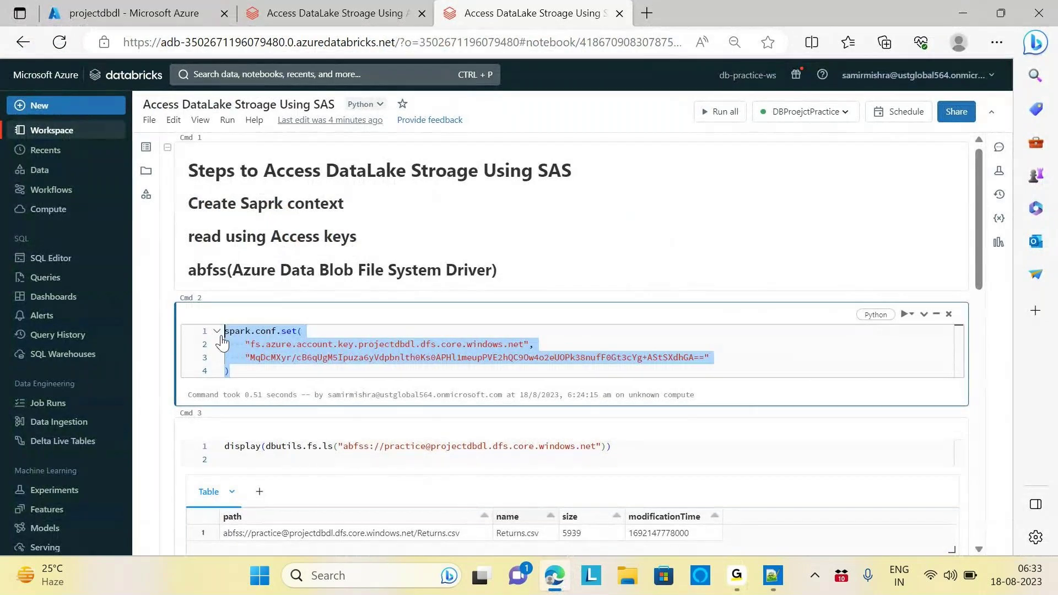
key(ctrl+v)
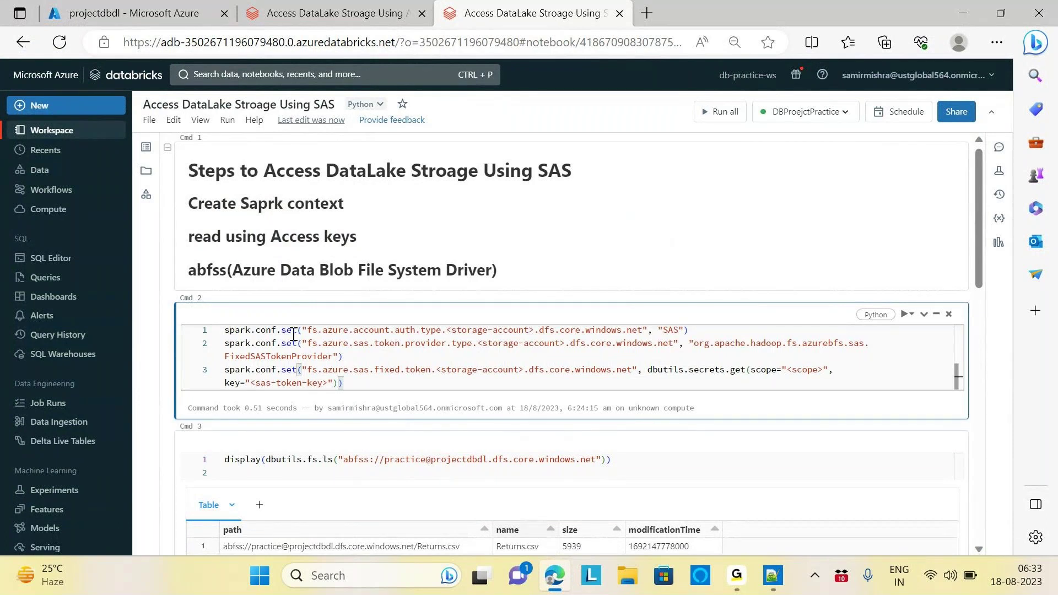
Try to replace the first line's <storage-account> placeholder with fs.azure.account.key.projectdbdl.dfs.core.windows.net from the access-key notebook, and undo it.
click(622, 332)
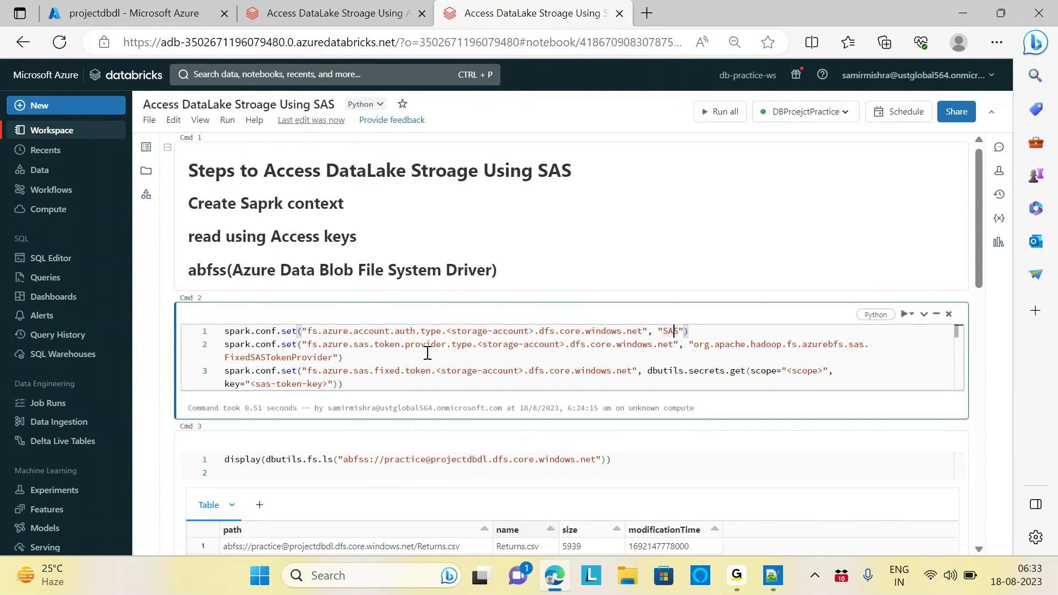
drag(447, 330, 535, 333)
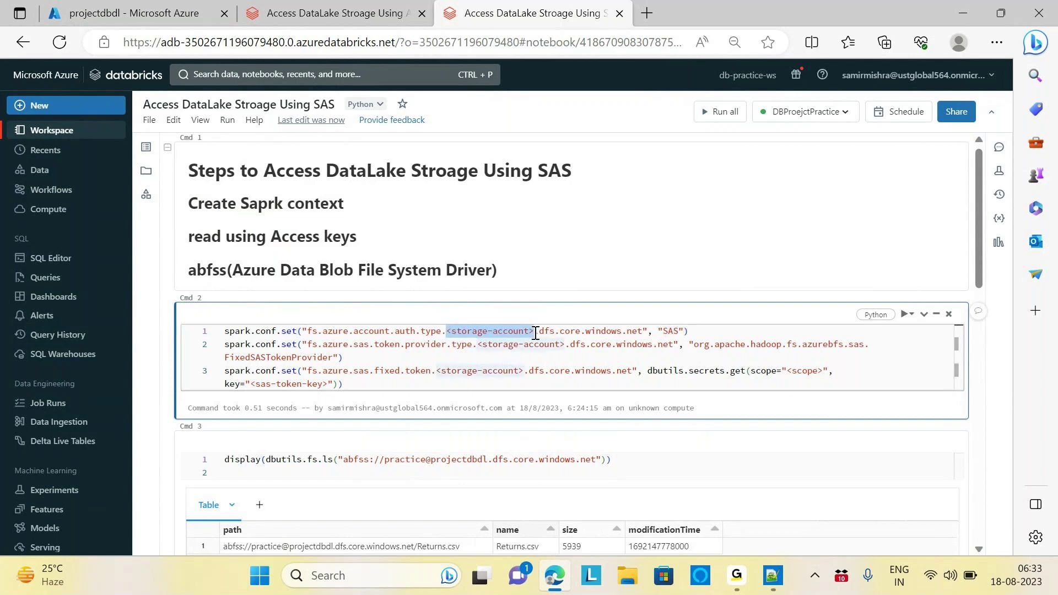
drag(478, 350, 571, 346)
drag(437, 371, 525, 372)
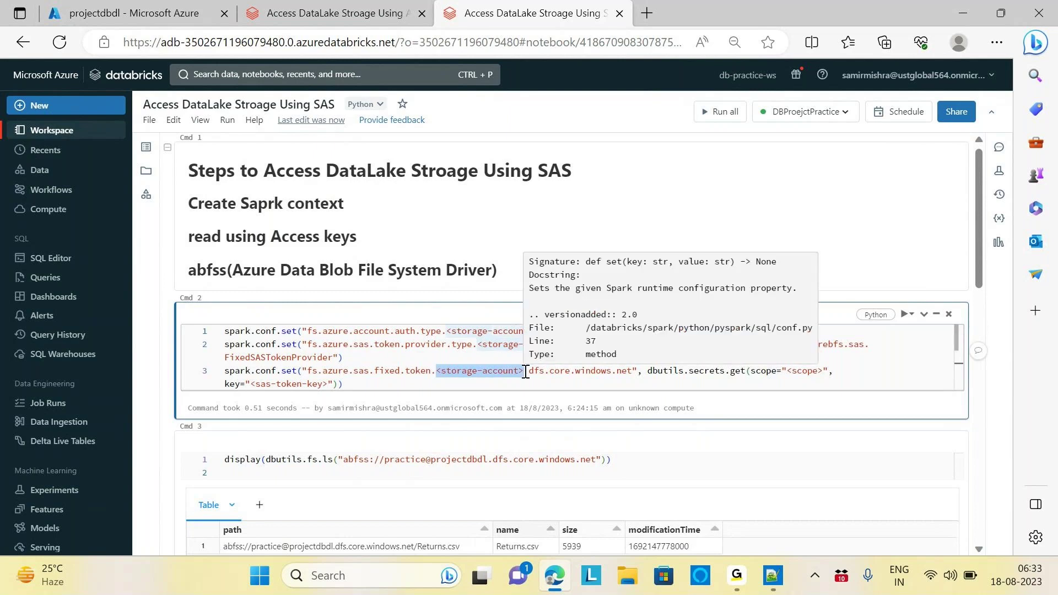
key(ctrl+shift+Tab)
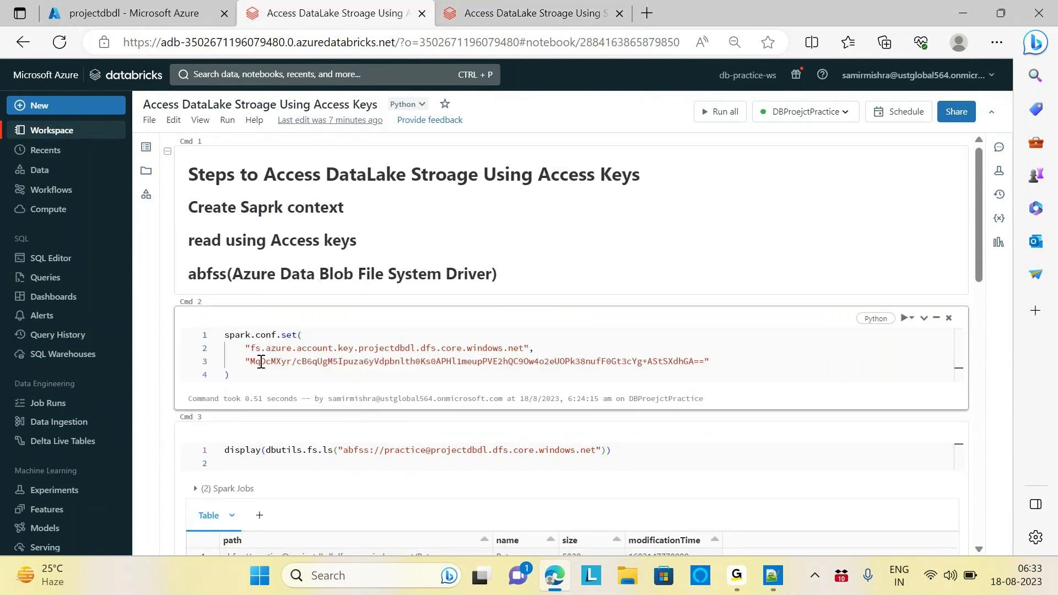
drag(250, 349, 524, 349)
key(ctrl+c)
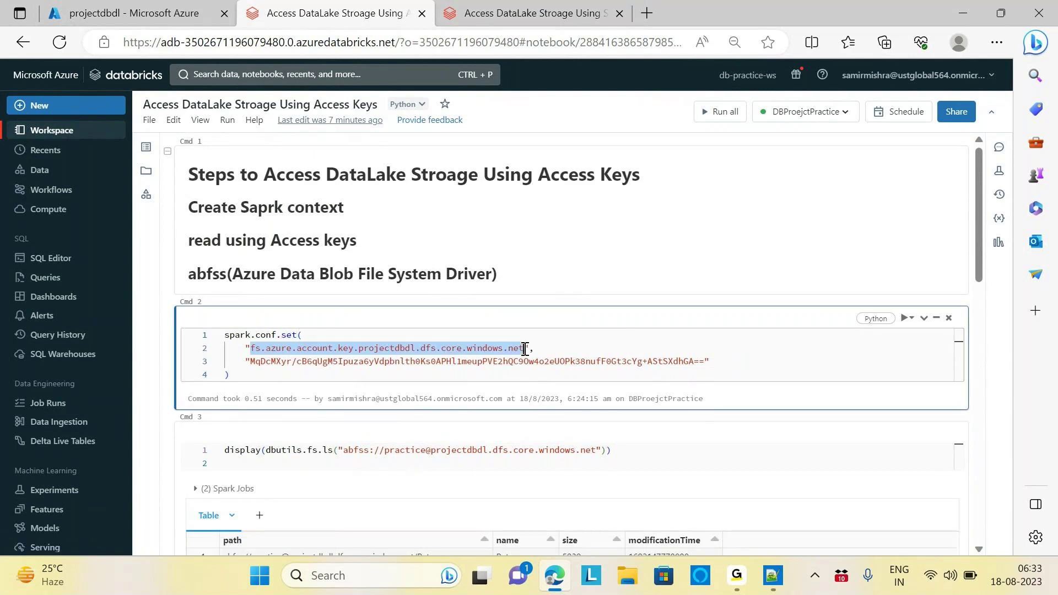
click(523, 12)
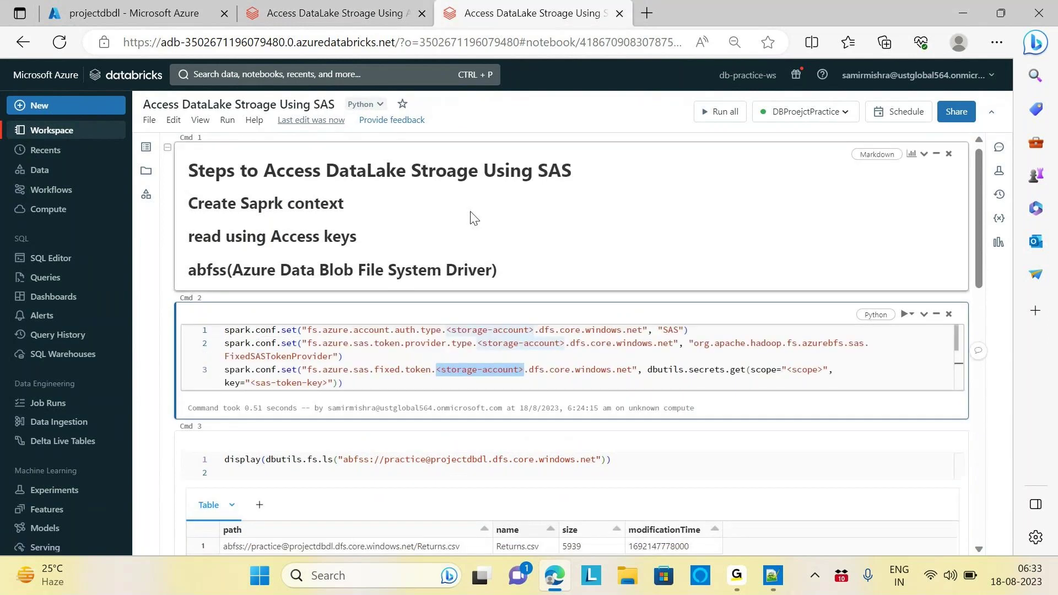
click(445, 332)
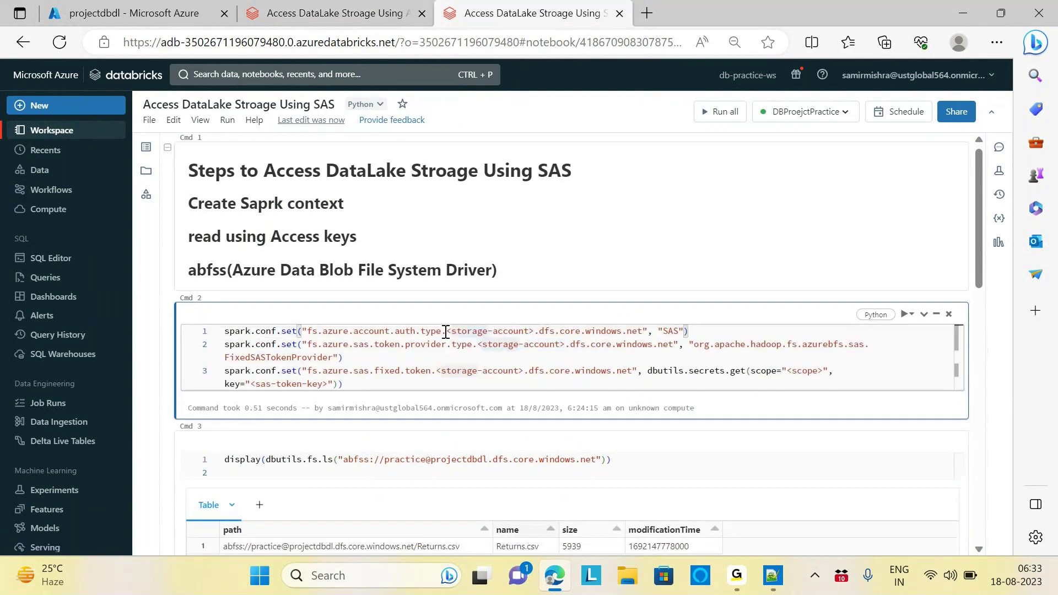
drag(448, 333, 537, 335)
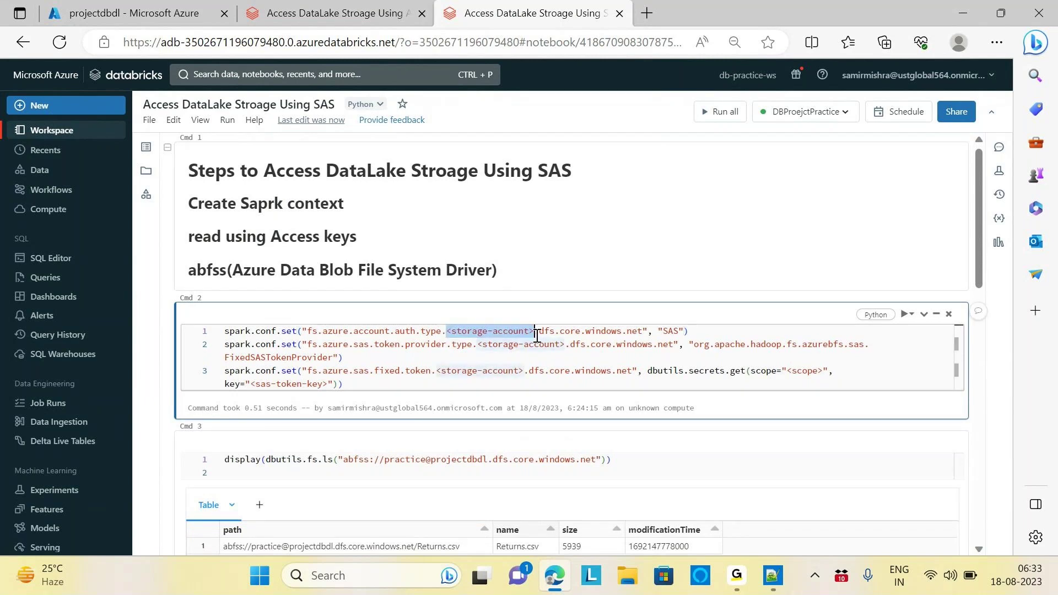
key(ctrl+v)
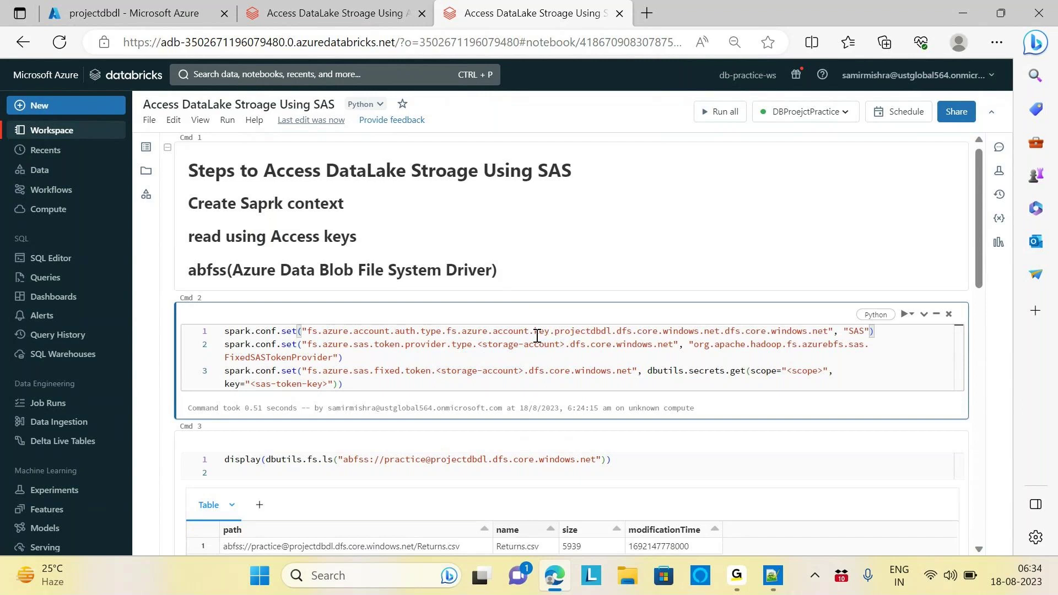
key(ctrl+z)
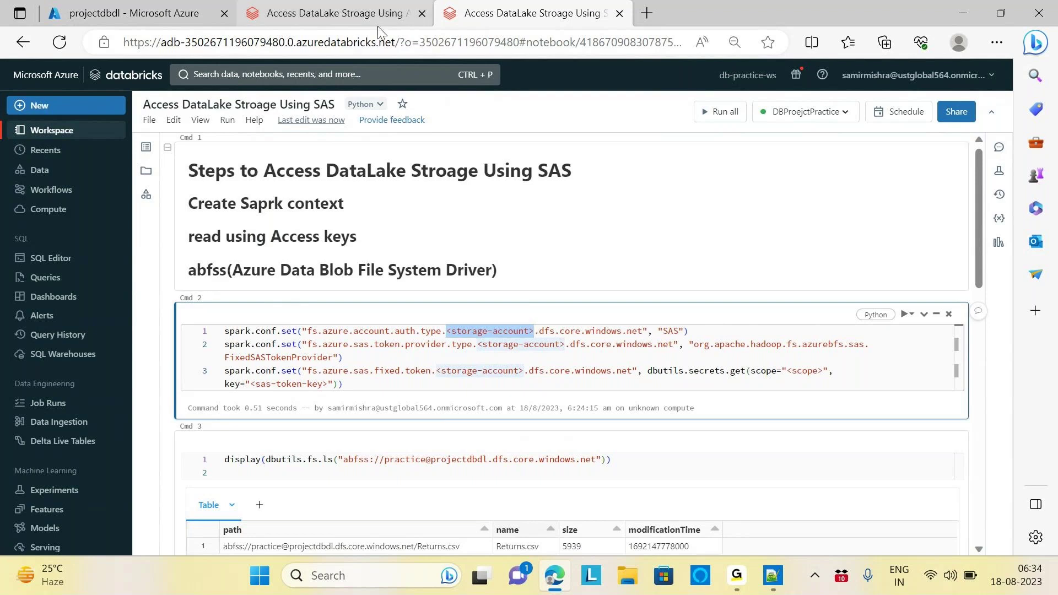
Replace the <storage-account> placeholder in the SAS notebook's first configuration line with fs.azure.account.key.projectdbdl copied from the access-key notebook.
click(353, 12)
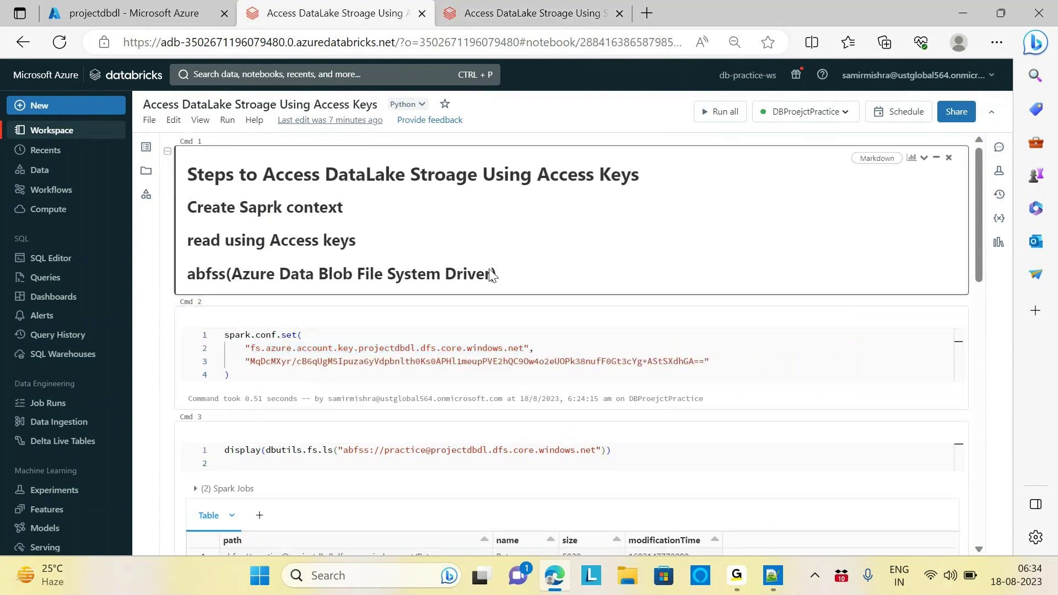
drag(251, 348, 415, 353)
key(ctrl+c)
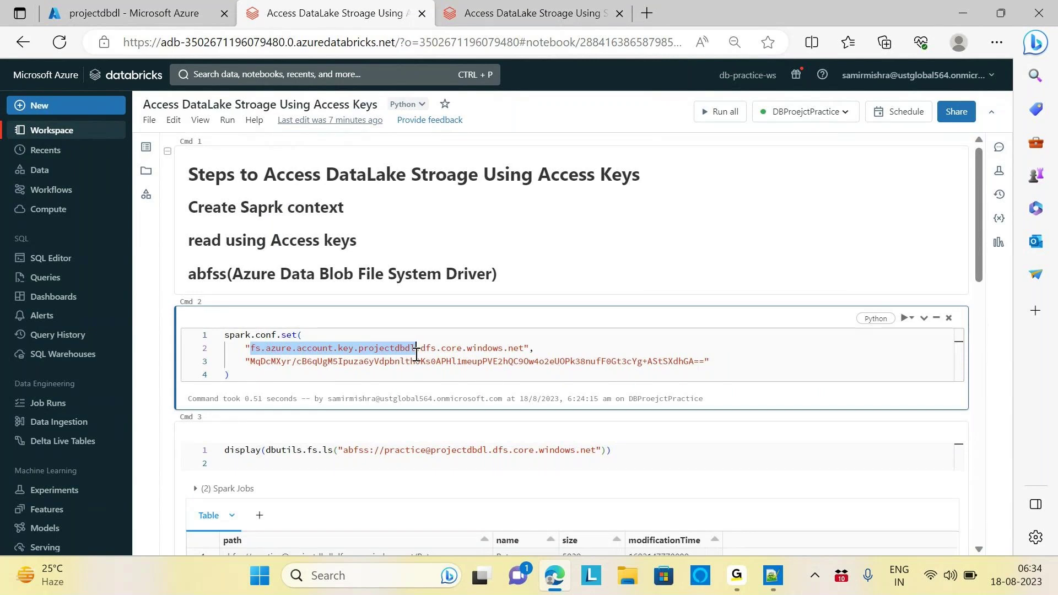
click(483, 15)
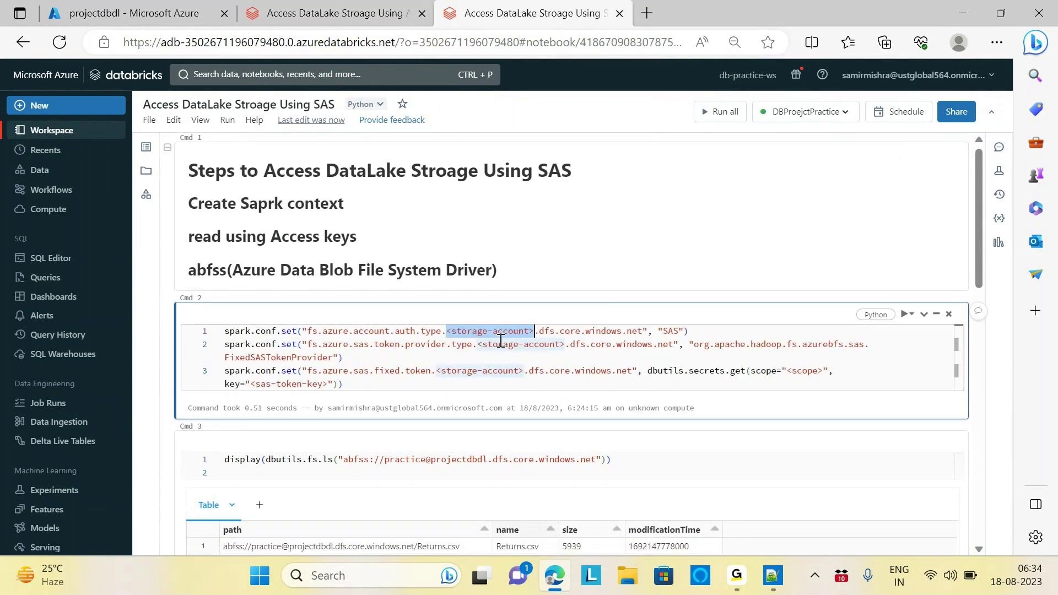
key(BackSpace)
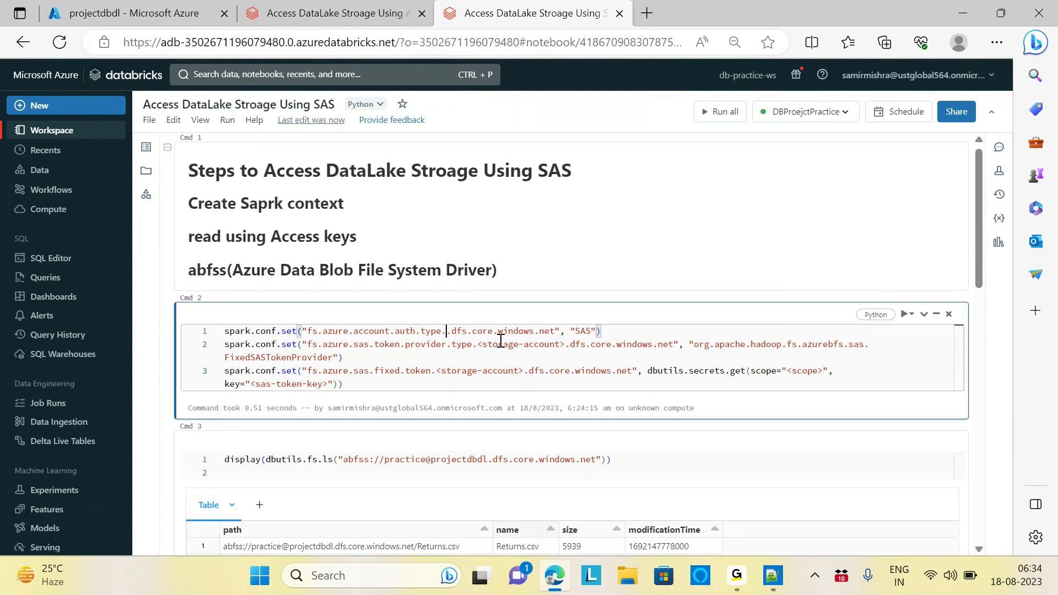
key(ctrl+v)
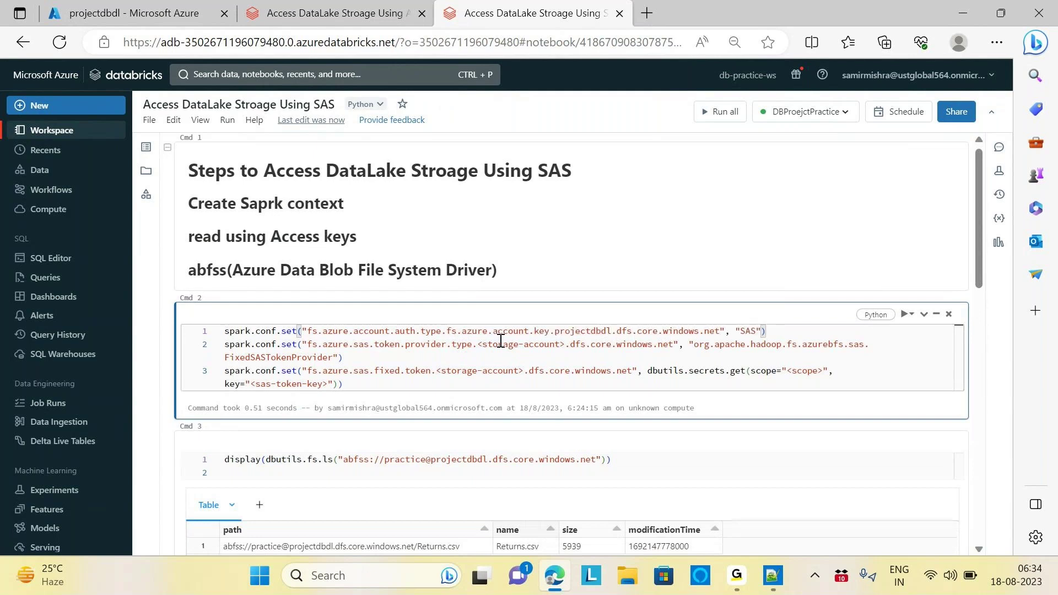
Replace the <storage-account> placeholders in the second and third lines of Cmd 2 with fs.azure.account.key.projectdbdl.
drag(478, 345, 565, 348)
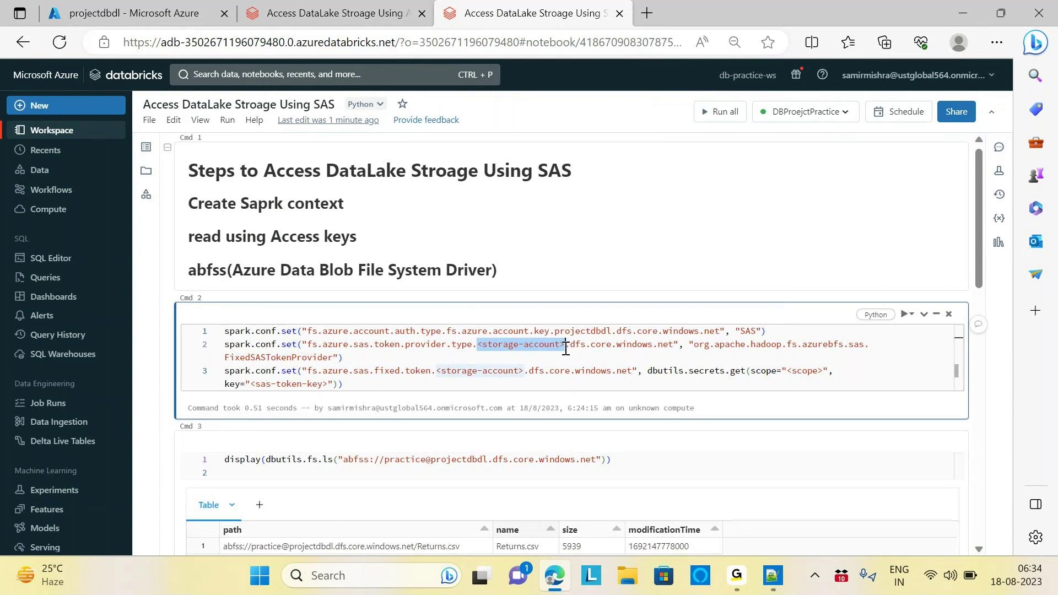
key(BackSpace)
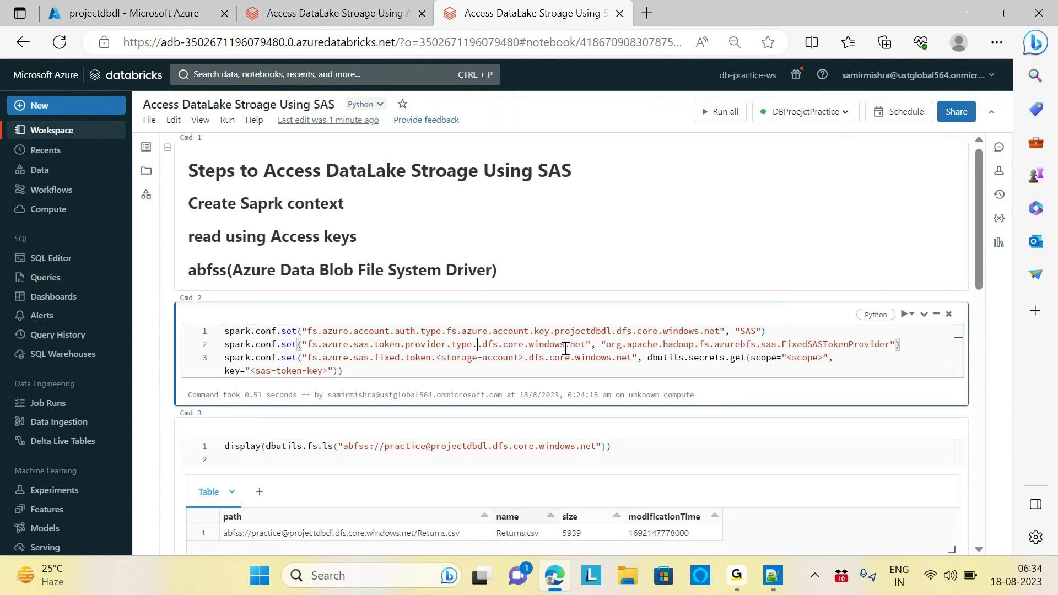
key(ctrl+v)
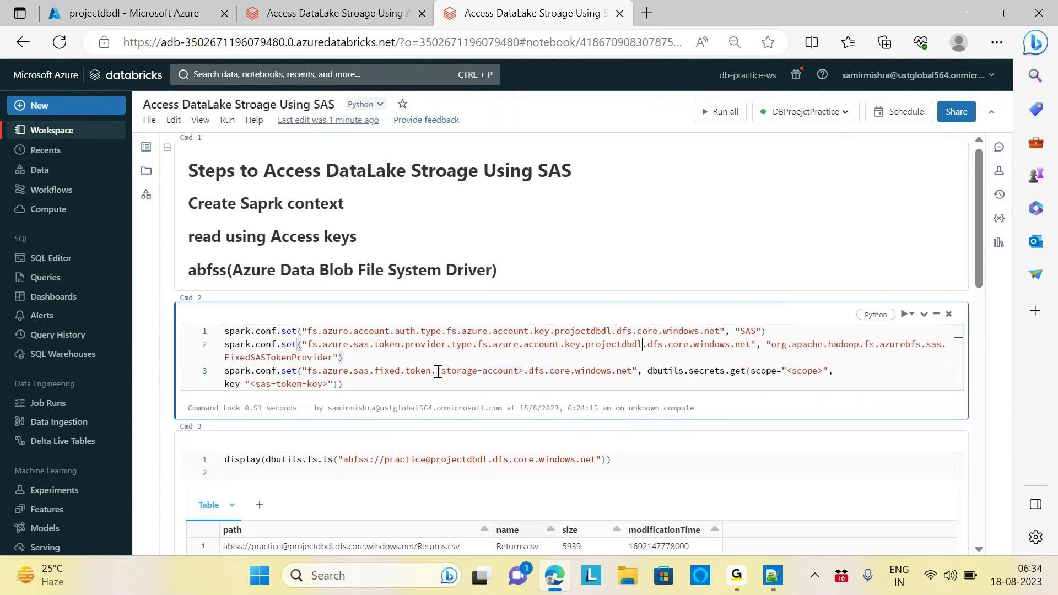
key(Down)
key(Down)
drag(437, 371, 524, 373)
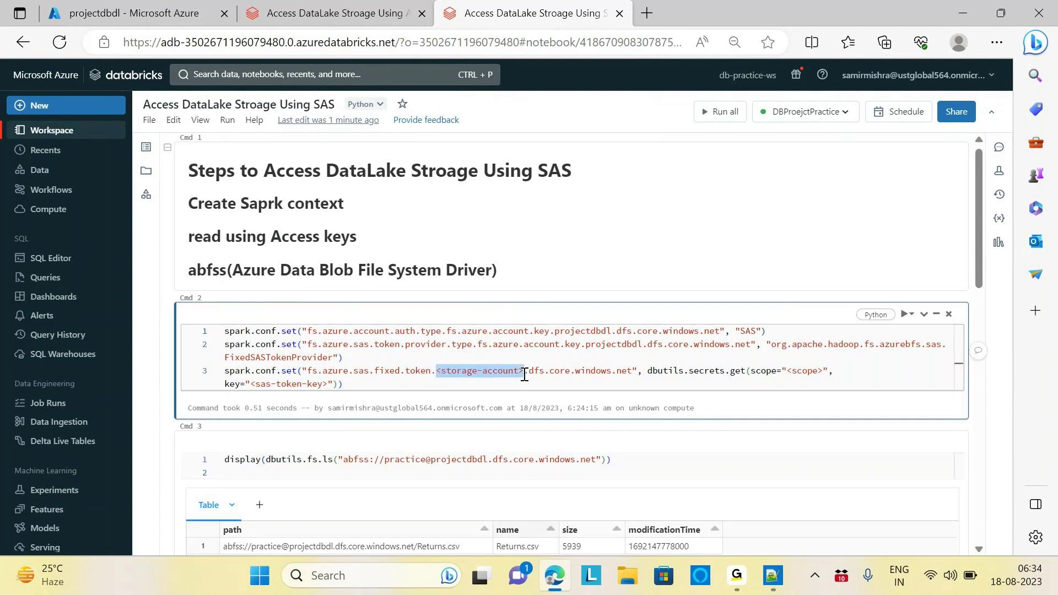
key(BackSpace)
key(ctrl+v)
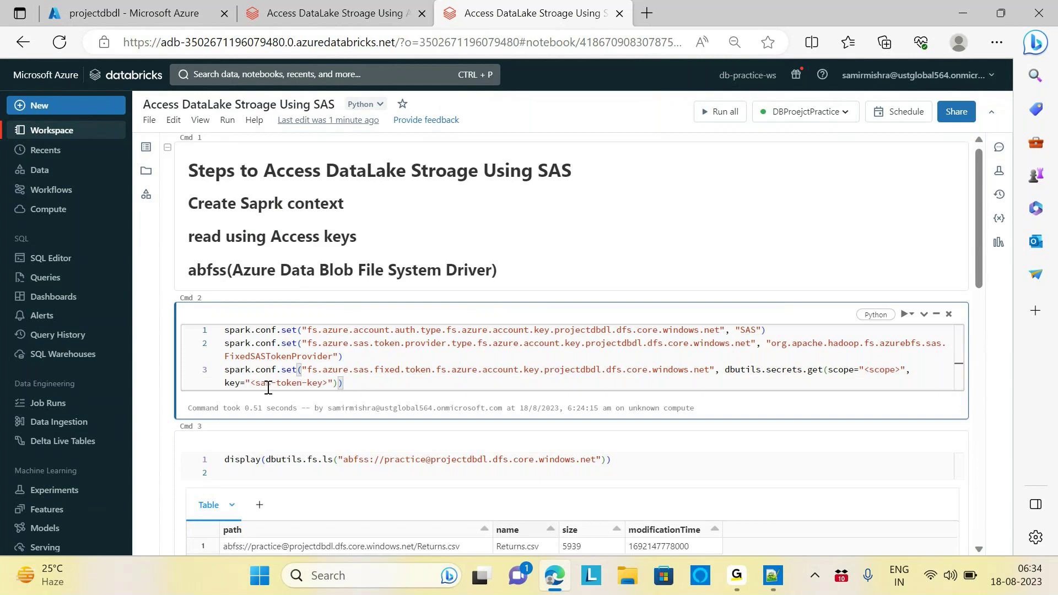
Replace the <sas-token-key> placeholder in Cmd 2 with the SAS token copied from the new 14 note in Notepad++.
click(250, 384)
drag(250, 385, 328, 384)
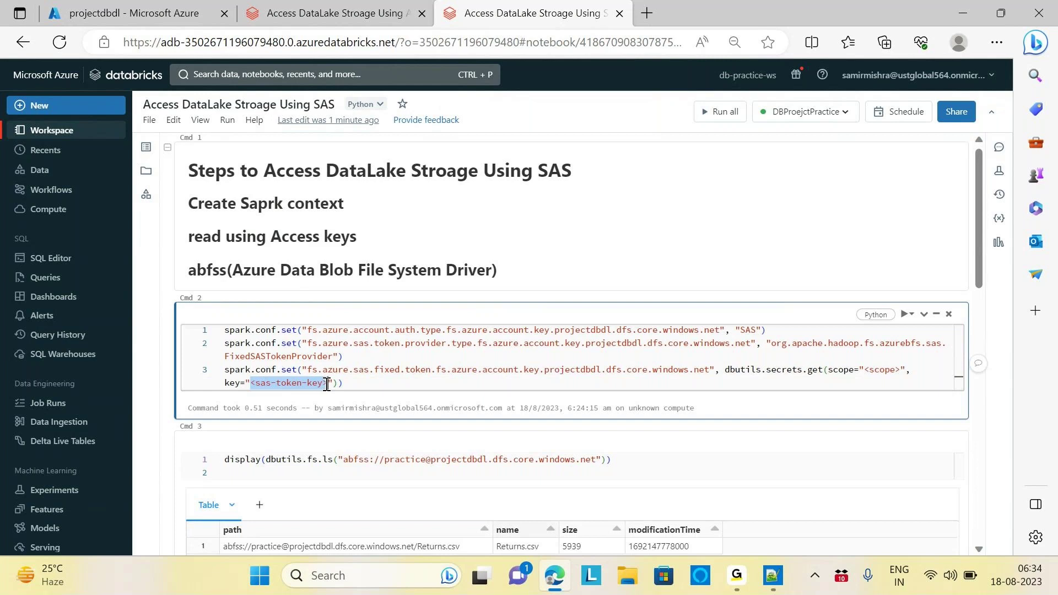
click(783, 578)
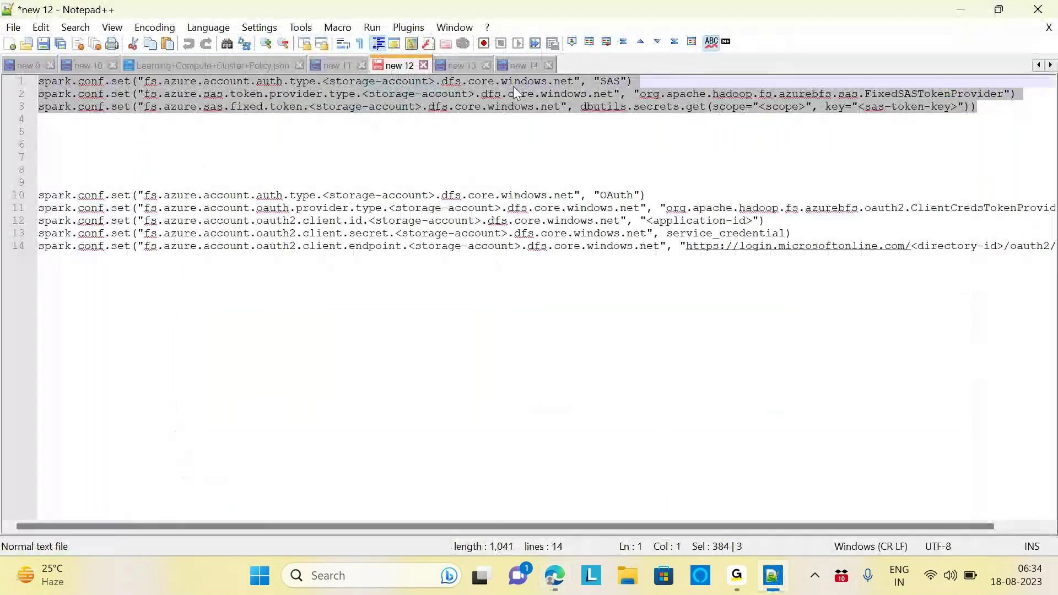
click(524, 66)
drag(916, 130, 40, 133)
key(ctrl+c)
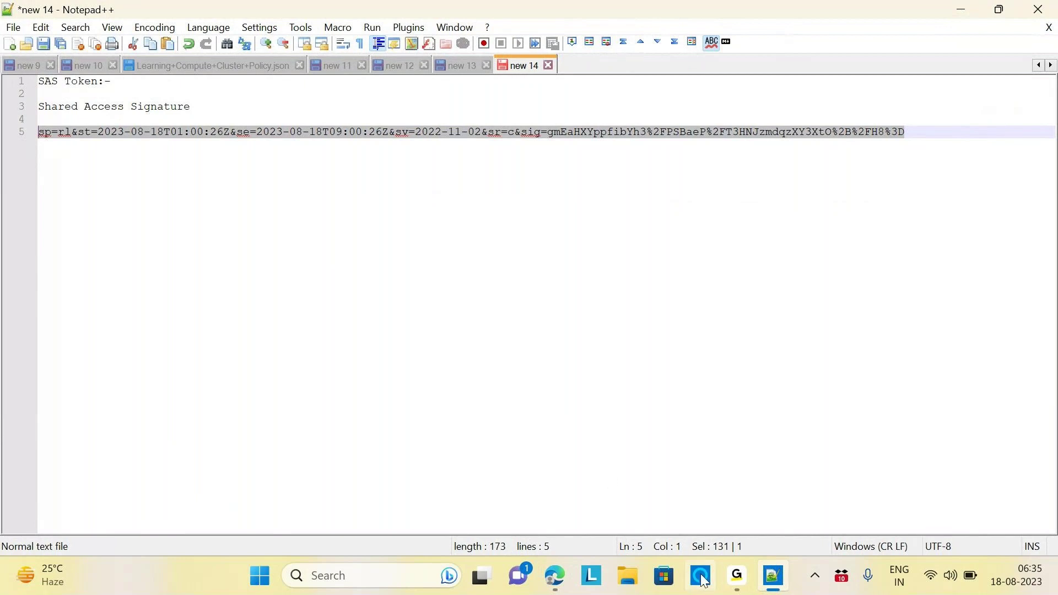
mouse_move(561, 568)
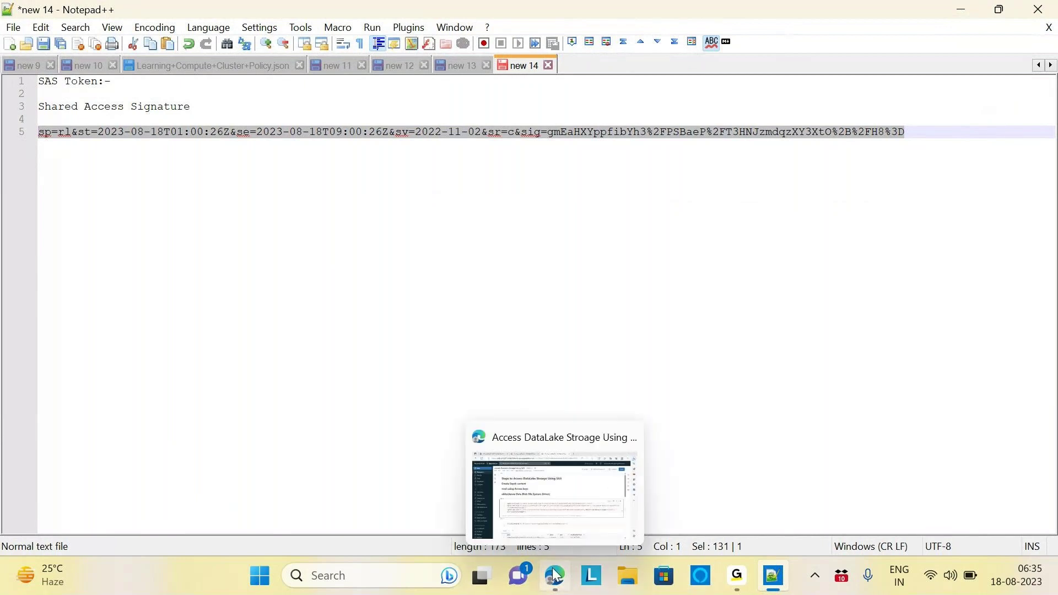
click(563, 511)
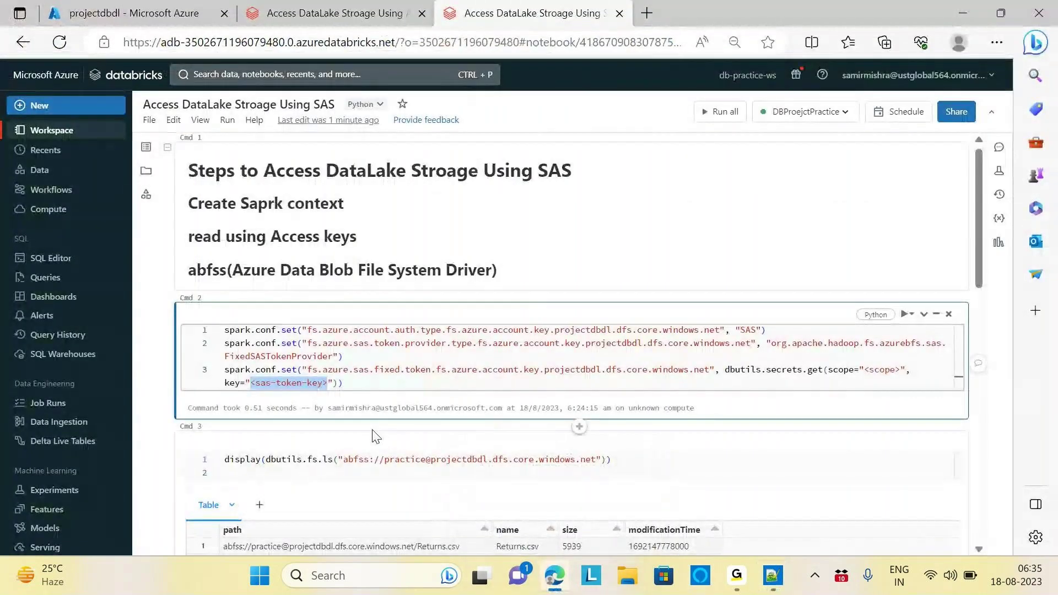
key(BackSpace)
key(ctrl+v)
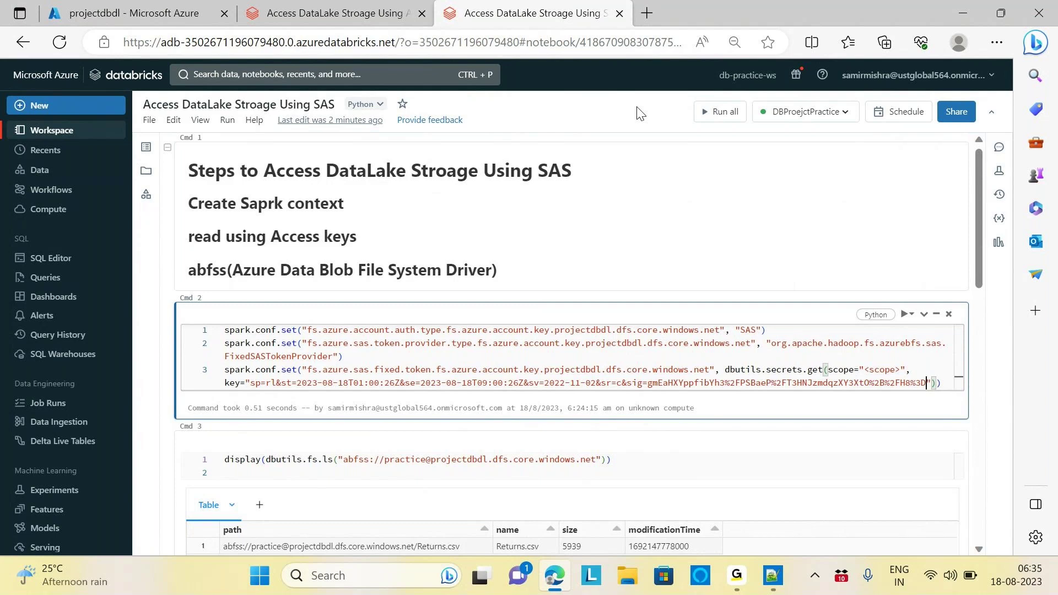
Check the projectdbdl containers in the Azure portal, then return to the SAS notebook and run Cmd 2.
click(64, 21)
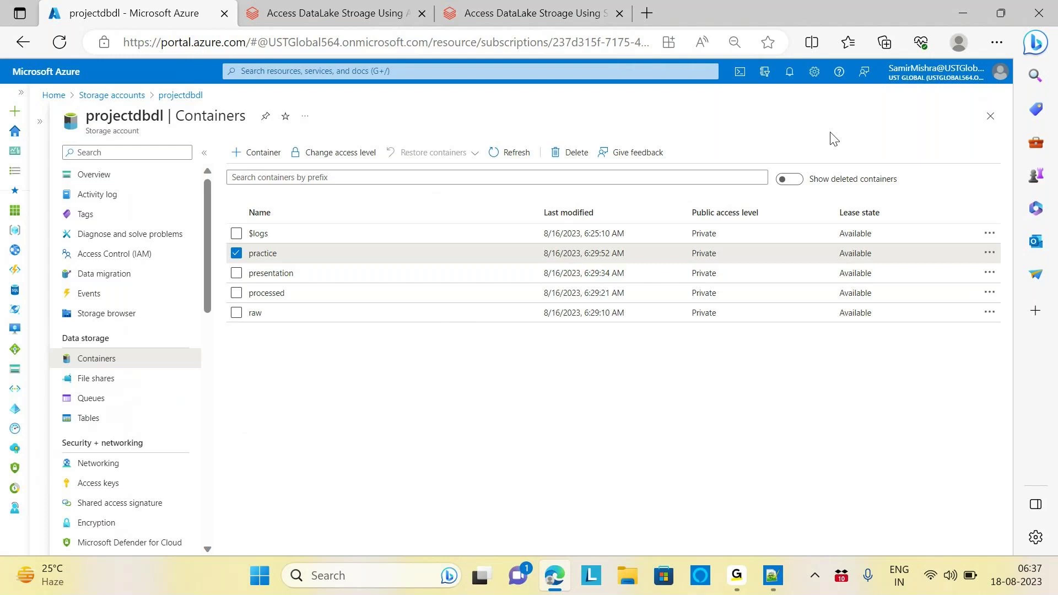
click(516, 15)
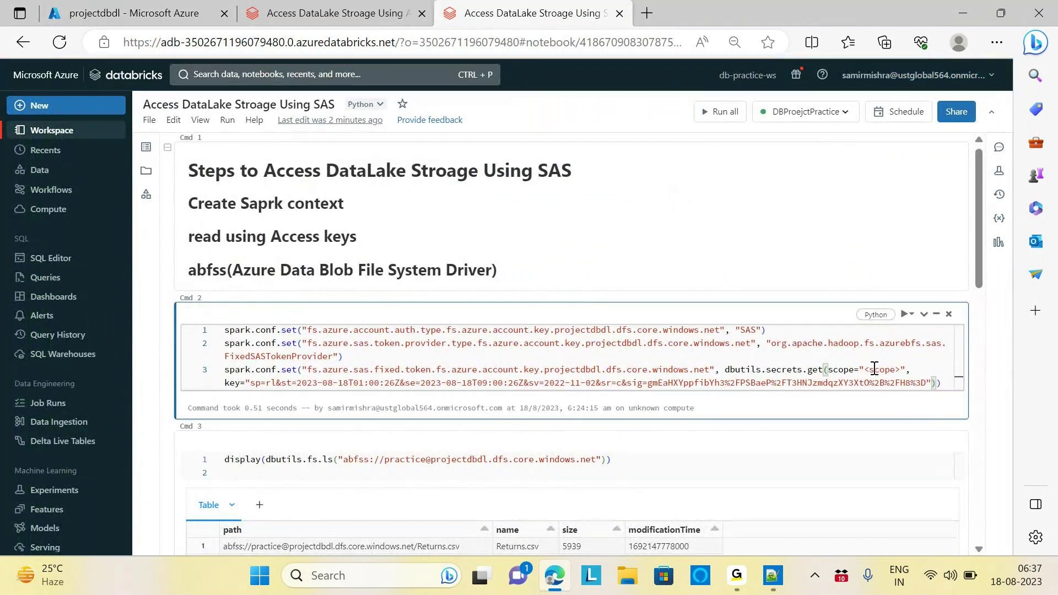
mouse_move(860, 370)
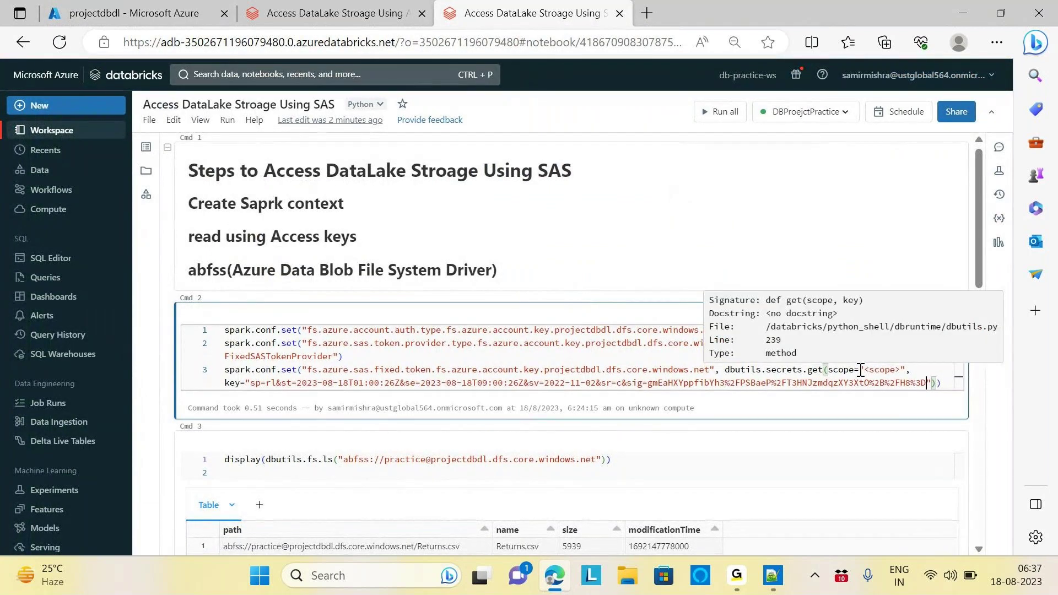
key(shift+Return)
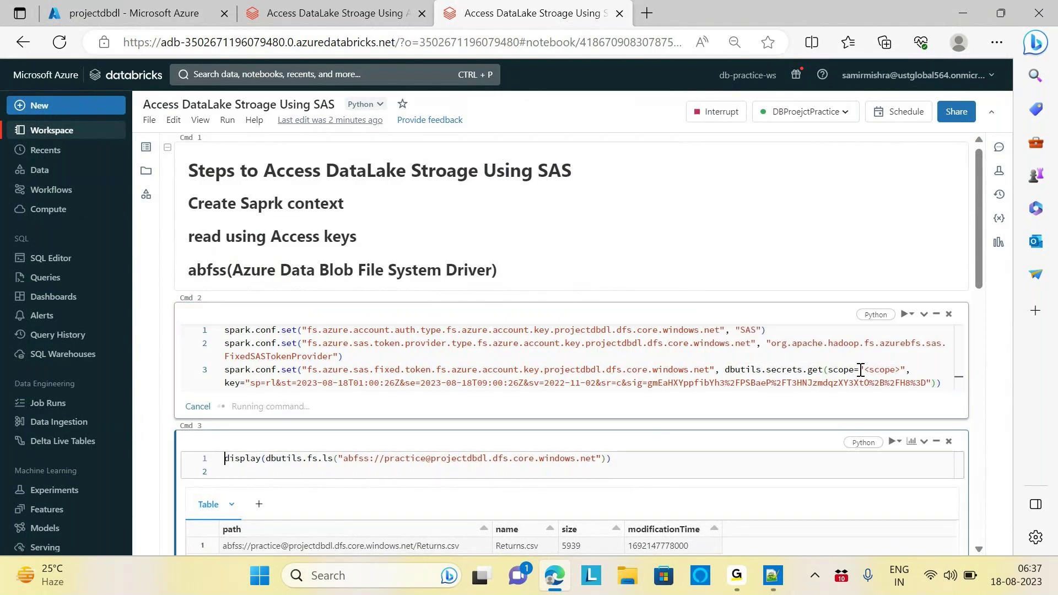
Inspect the failing configuration line in Cmd 2 and open the new 12 note in Notepad++ to review the original SAS template.
click(689, 344)
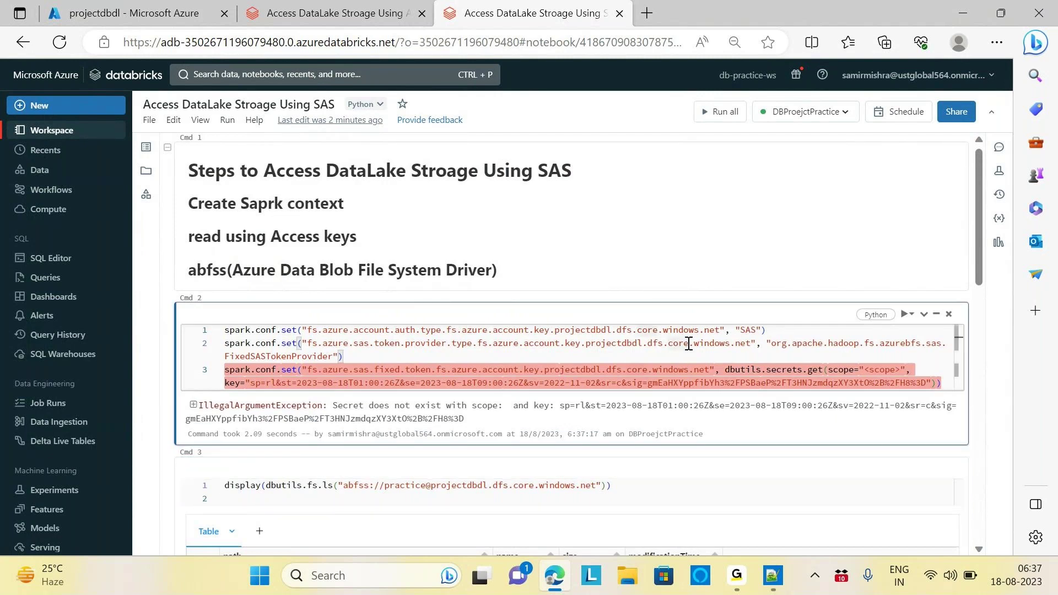
click(763, 370)
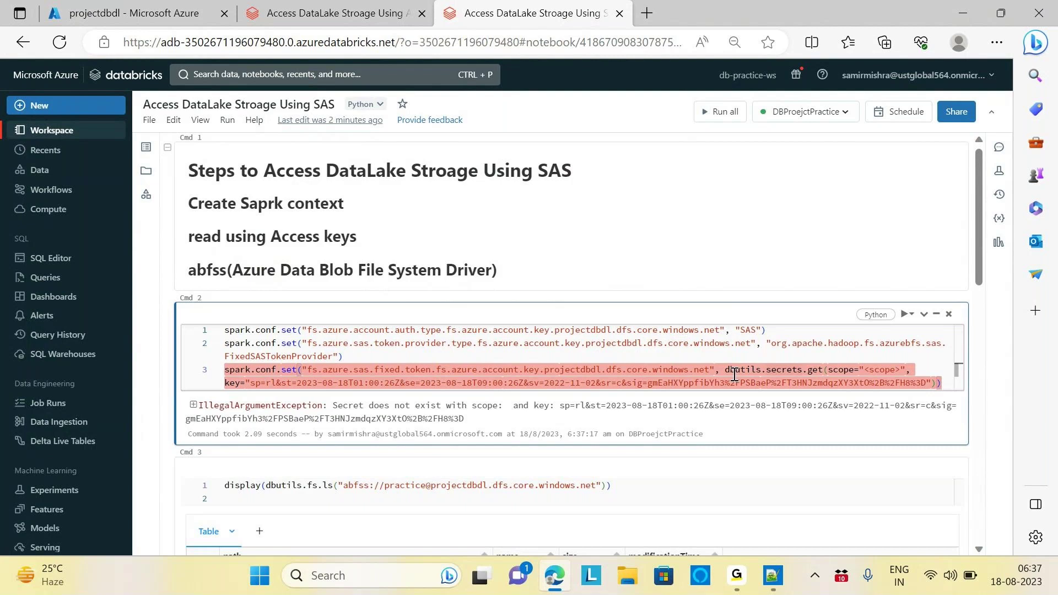
click(684, 362)
key(alt+Tab)
key(alt+Tab)
click(772, 577)
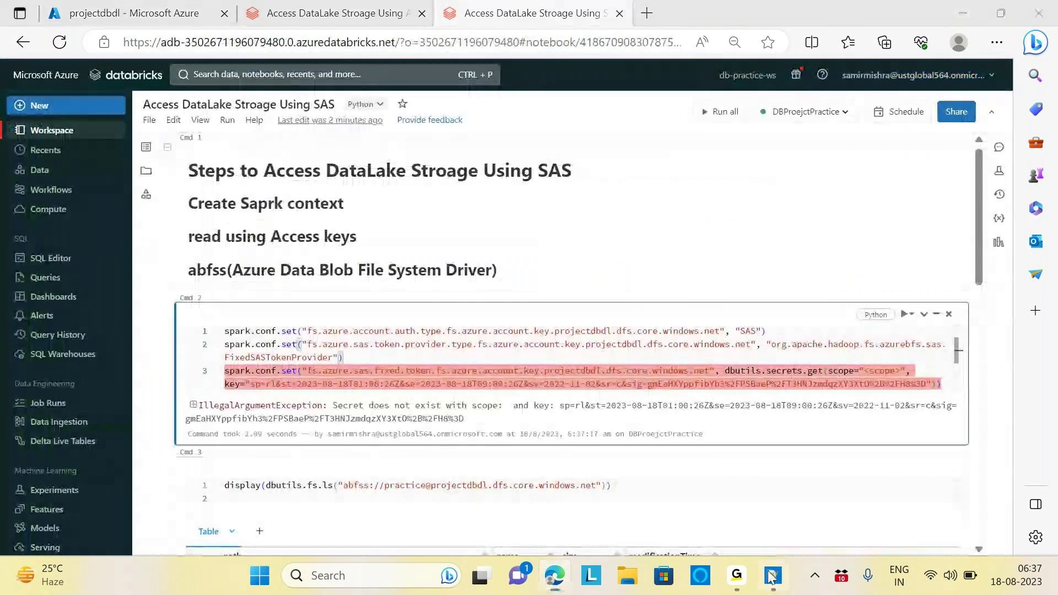
key(End)
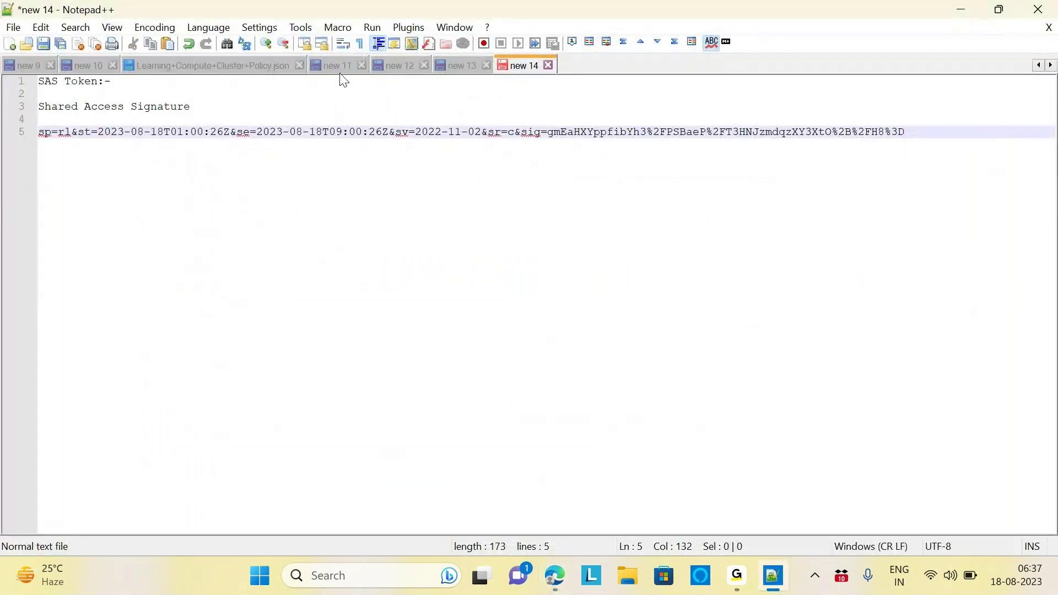
click(347, 69)
click(406, 71)
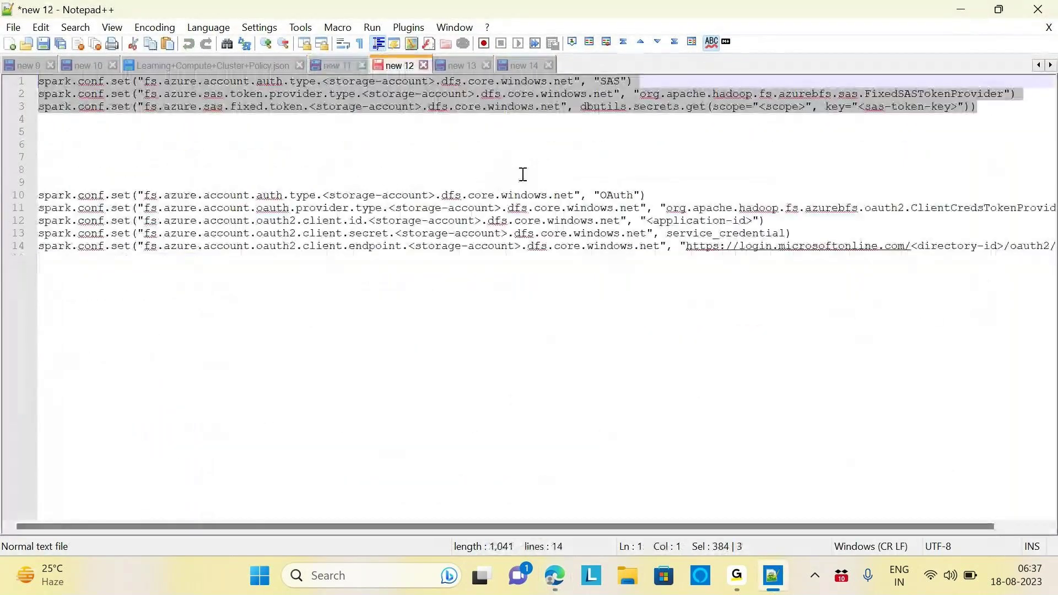
click(522, 171)
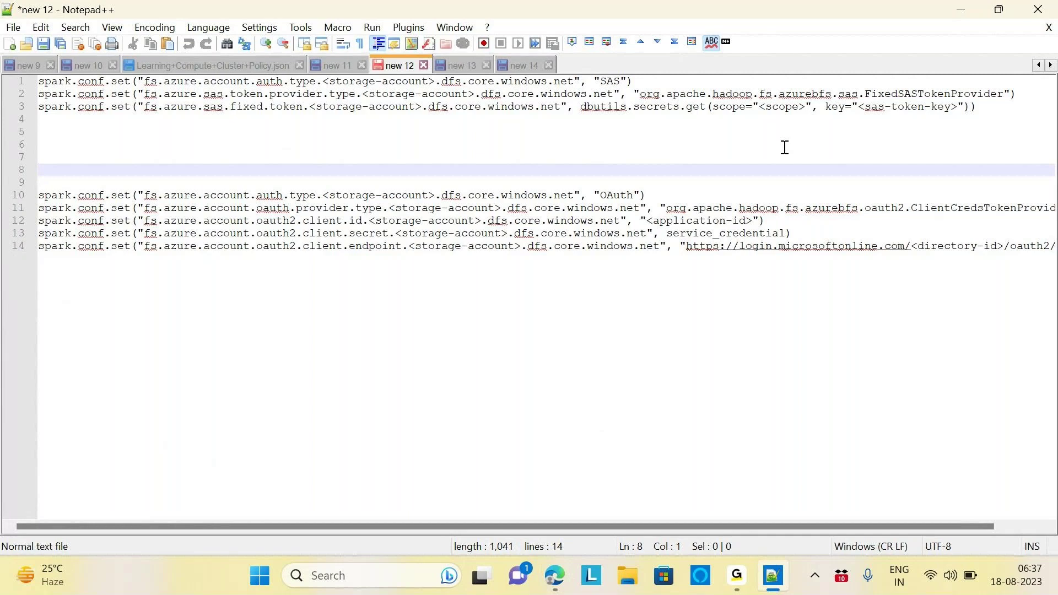
Compare the third spark.conf.set line of Cmd 2 with the SAS template in the new 12 note, ending in the notebook.
key(alt+Tab)
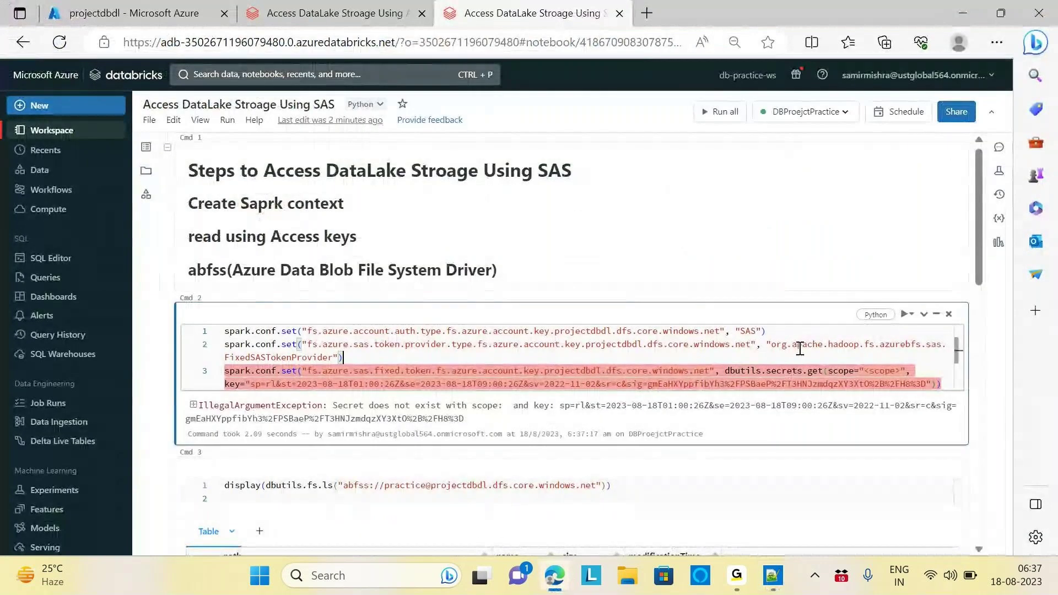
click(766, 385)
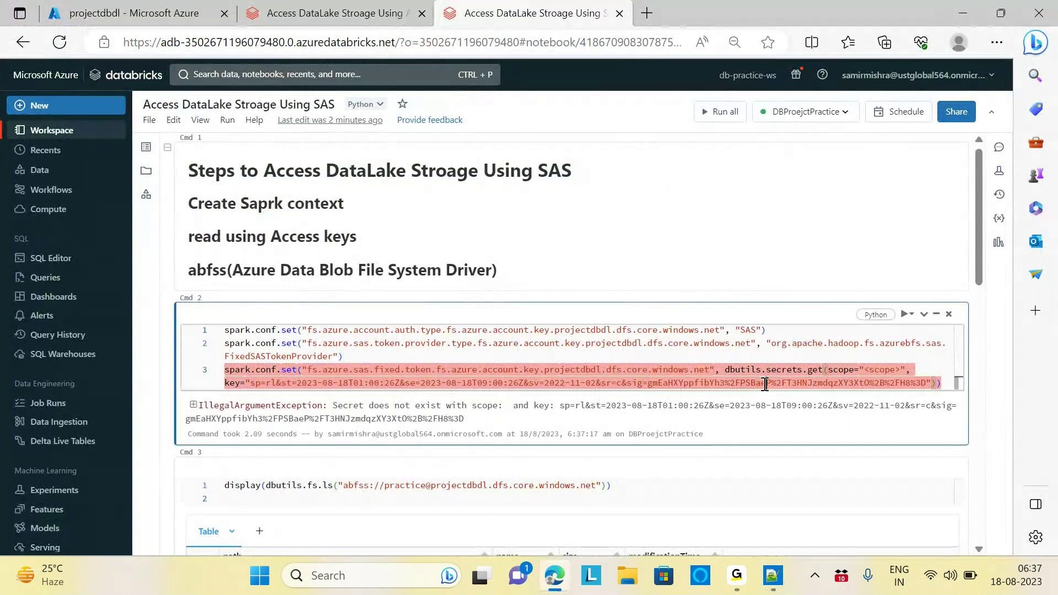
click(948, 386)
key(alt+Tab)
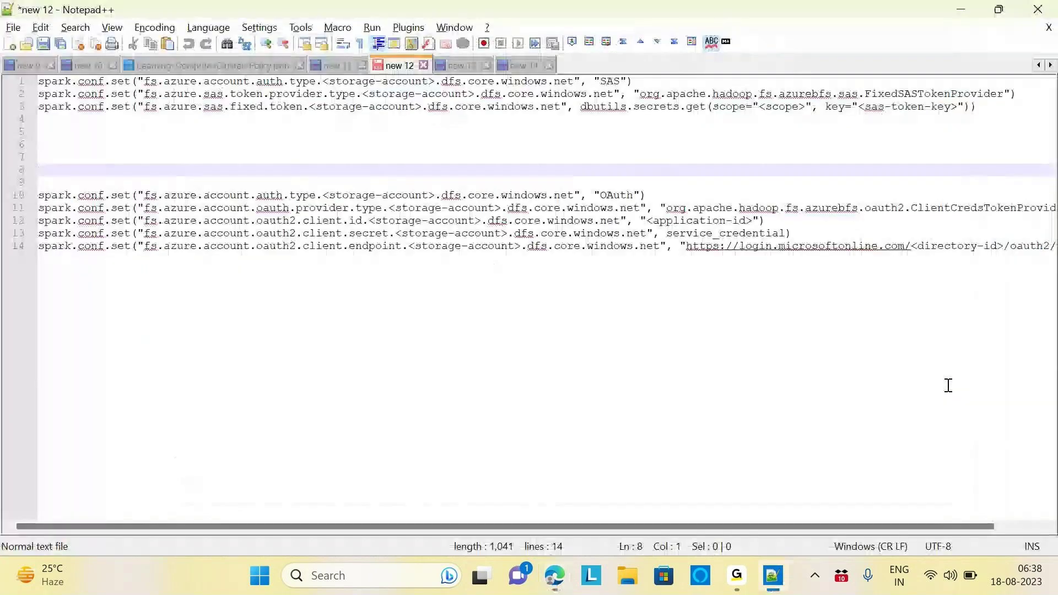
key(alt+Tab)
key(alt+Tab)
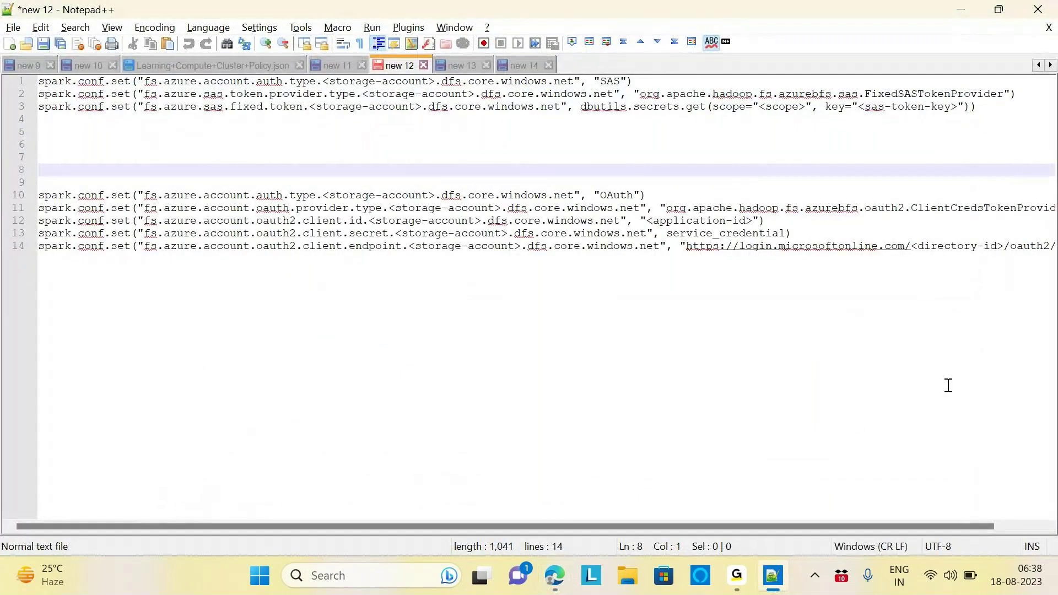
key(alt+Tab)
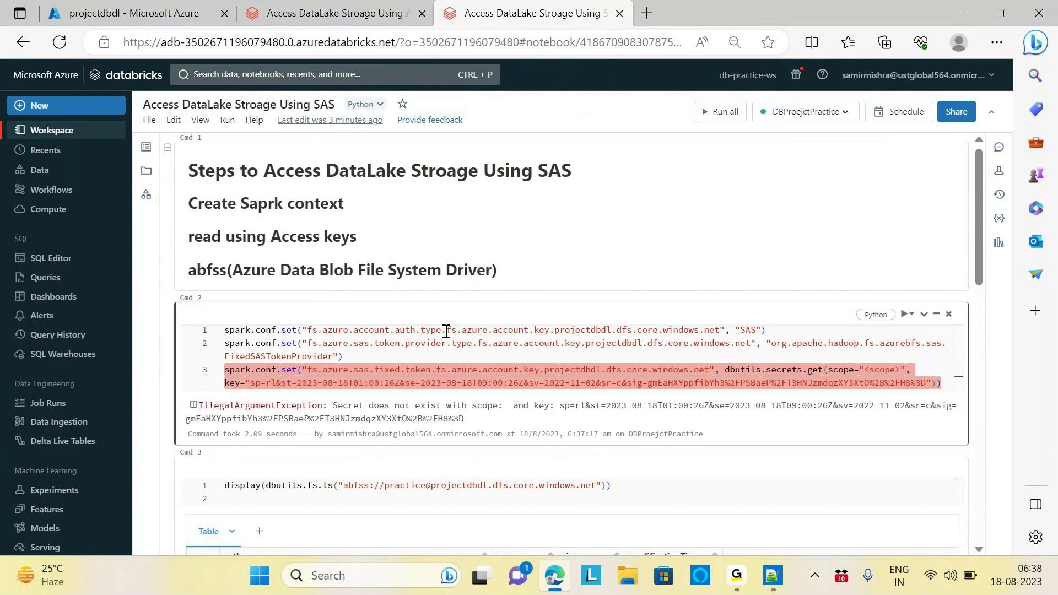
Replace the <storage-account> placeholder in line 1 of Notepad++'s new 12 note with fs.azure.account.key.projectdbdl copied from Cmd 2.
drag(446, 331, 611, 332)
key(ctrl+c)
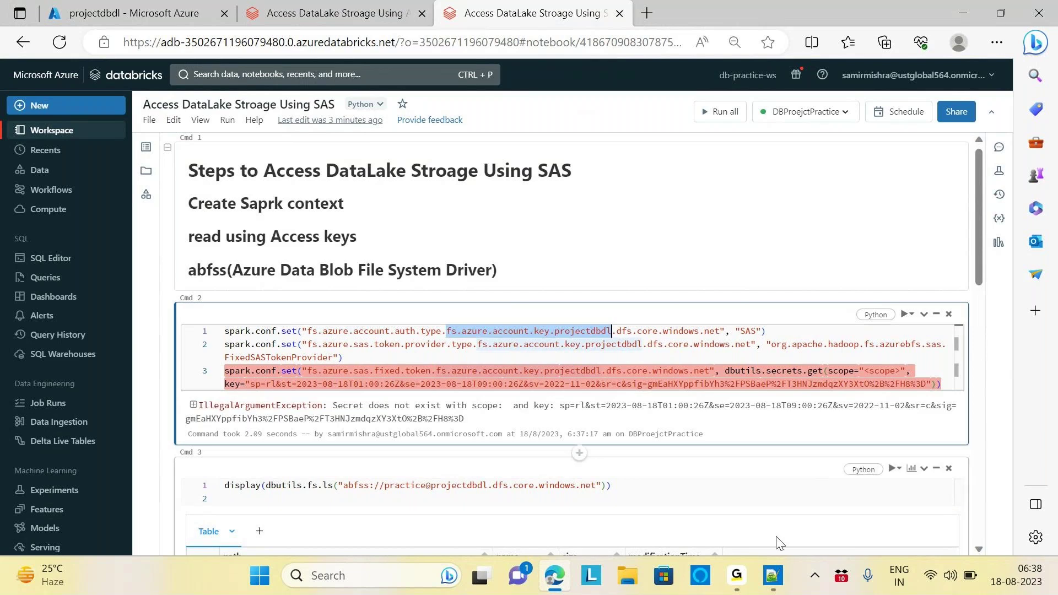
click(773, 579)
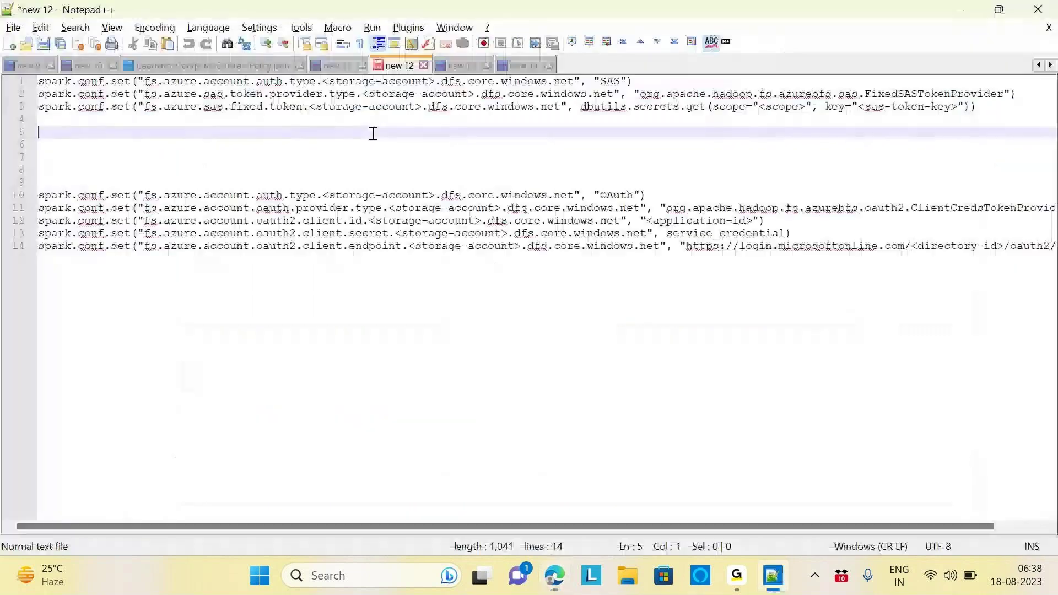
drag(323, 81, 434, 83)
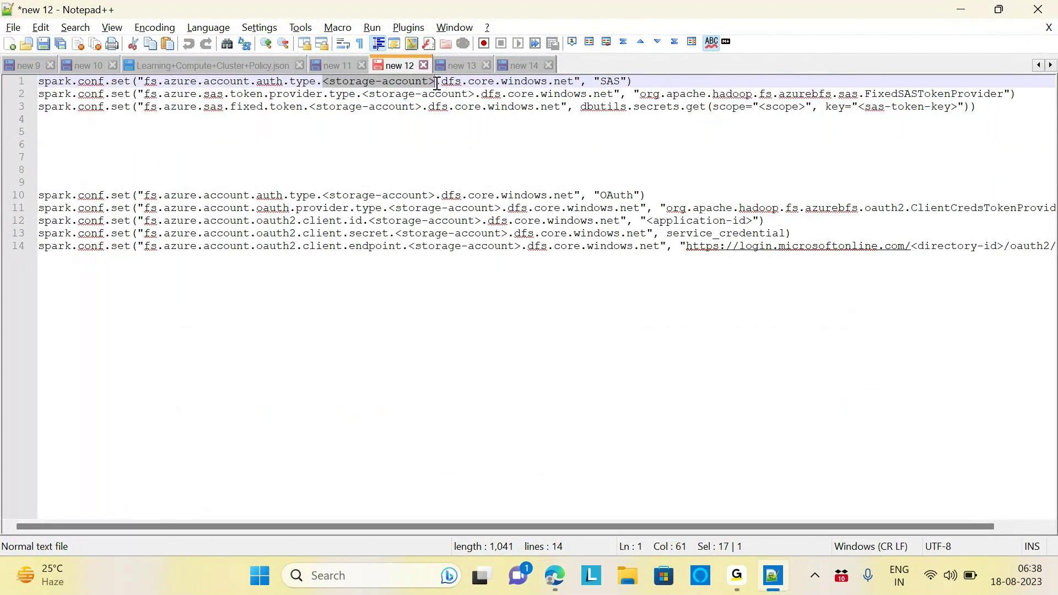
key(BackSpace)
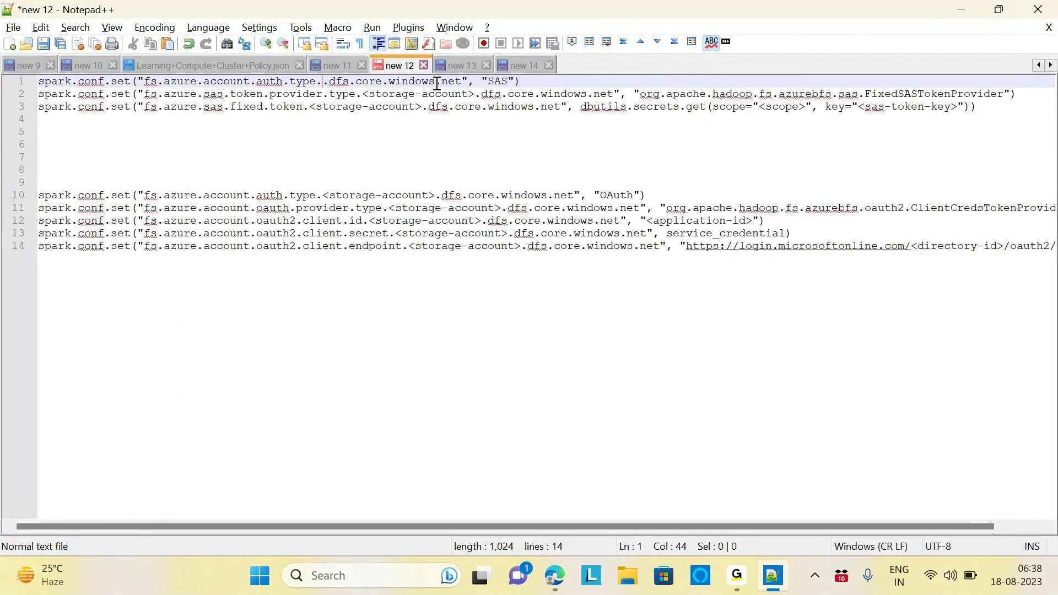
key(ctrl+v)
Copy the account name projectdbdl from line 1 of the note and delete the fs.azure.account.key. prefix before it.
click(365, 93)
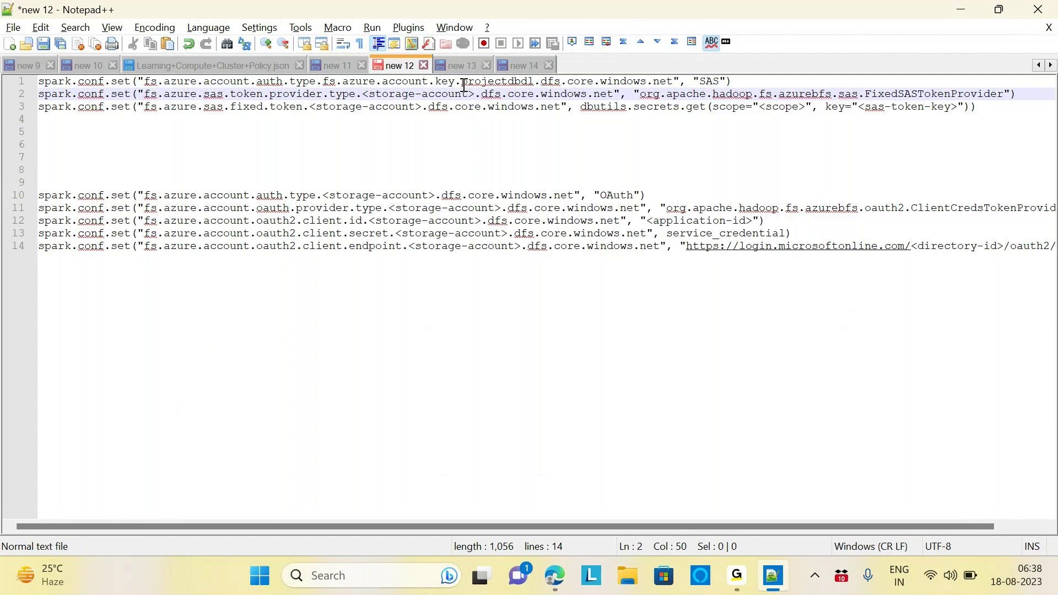
drag(462, 82, 536, 90)
key(ctrl+c)
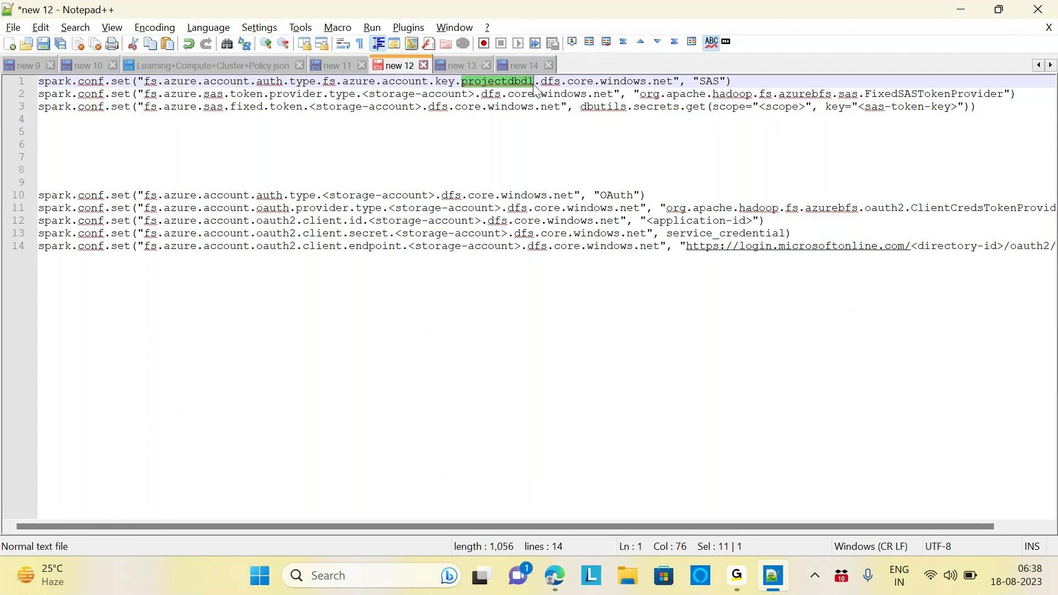
click(462, 82)
click(468, 93)
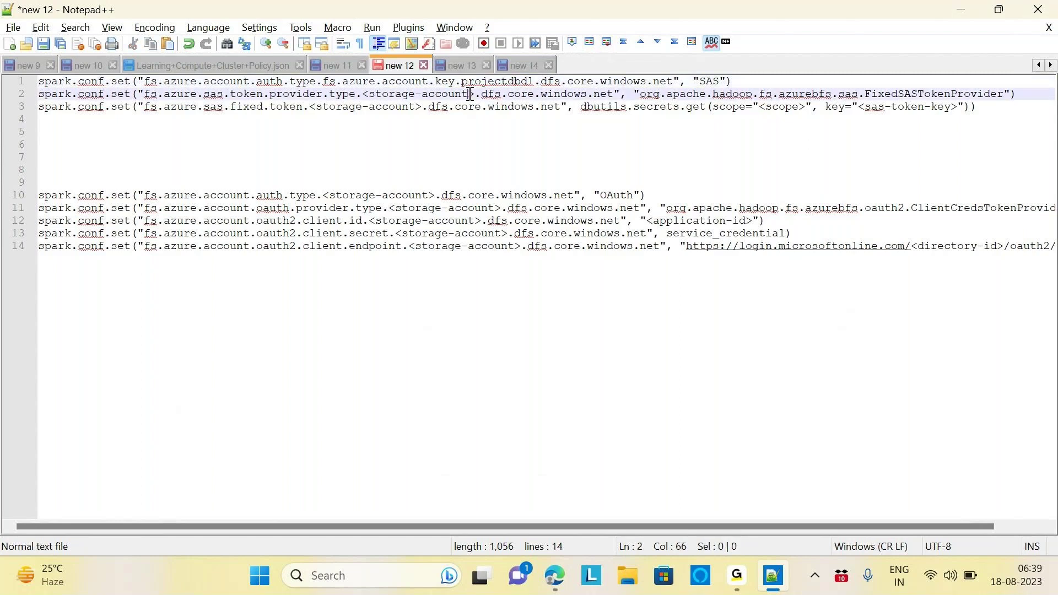
click(462, 84)
key(BackSpace)
key(BackSpace)
key(BackSpace)
key(BackSpace)
key(BackSpace)
key(BackSpace)
key(BackSpace)
key(BackSpace)
key(BackSpace)
key(BackSpace)
key(BackSpace)
key(BackSpace)
key(BackSpace)
key(BackSpace)
key(BackSpace)
key(BackSpace)
key(BackSpace)
key(BackSpace)
key(BackSpace)
key(BackSpace)
key(BackSpace)
Replace the <storage-account> placeholders in lines 2 and 3 of the SAS template with projectdbdl.
drag(476, 95, 366, 95)
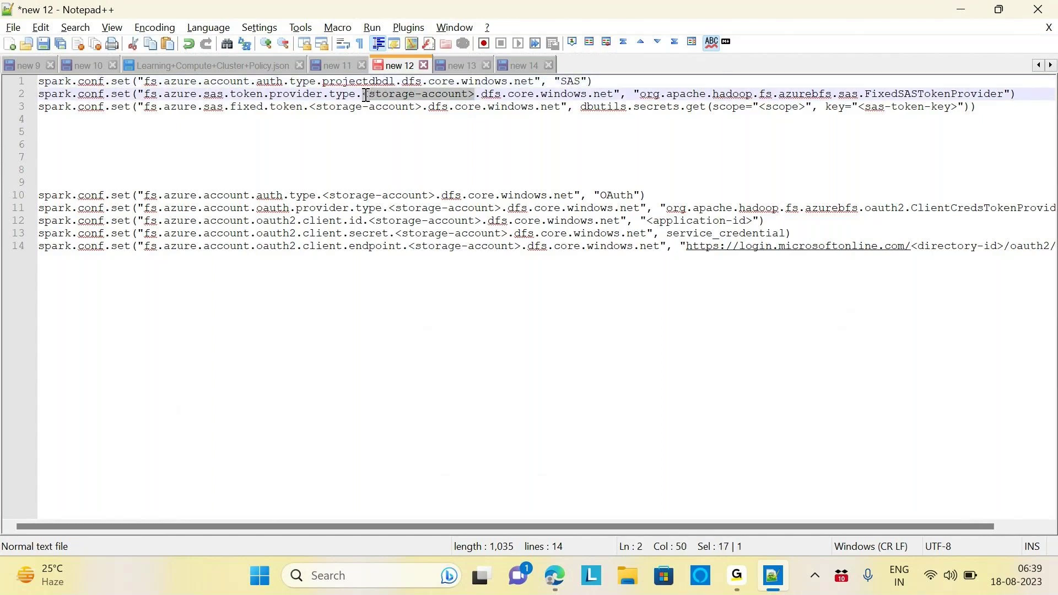
key(ctrl+v)
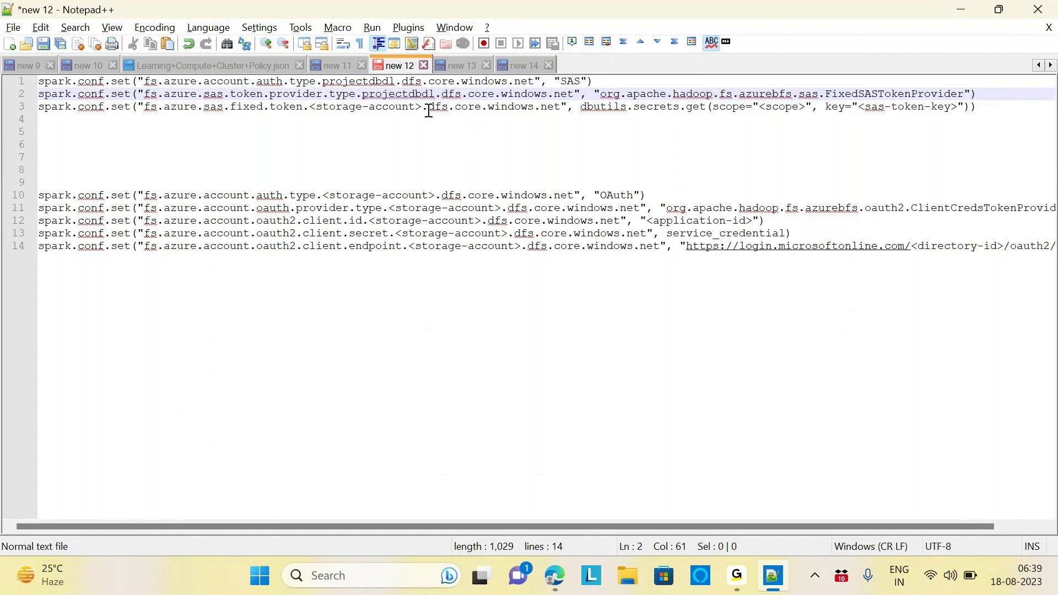
drag(424, 108, 310, 107)
key(ctrl+v)
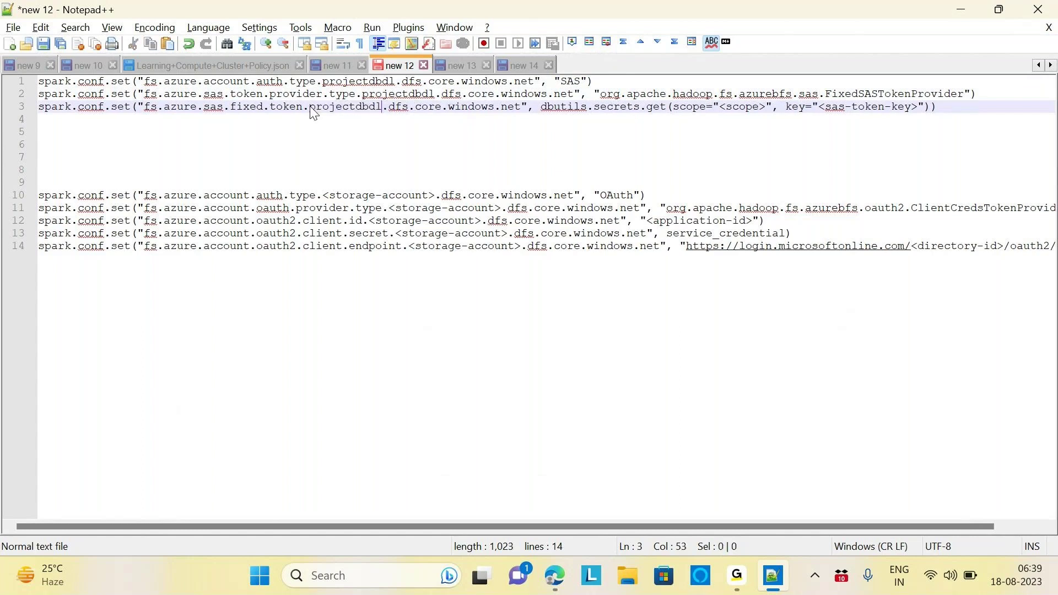
Copy the three corrected spark.conf.set lines and replace the whole code of Cmd 2 in the Databricks SAS notebook with them.
click(966, 112)
drag(959, 108, 33, 81)
key(ctrl+c)
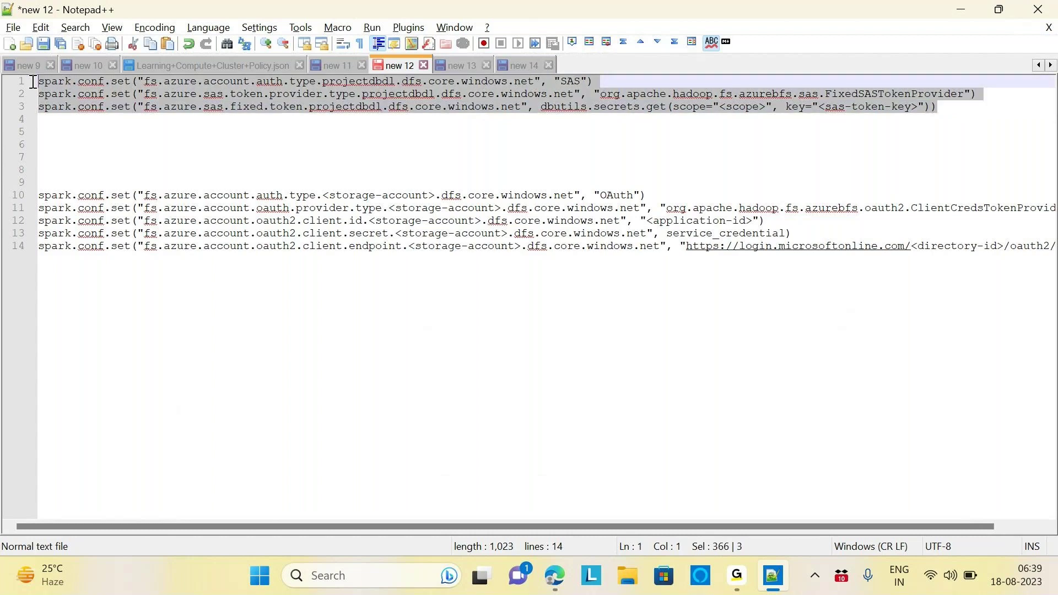
click(555, 575)
click(644, 406)
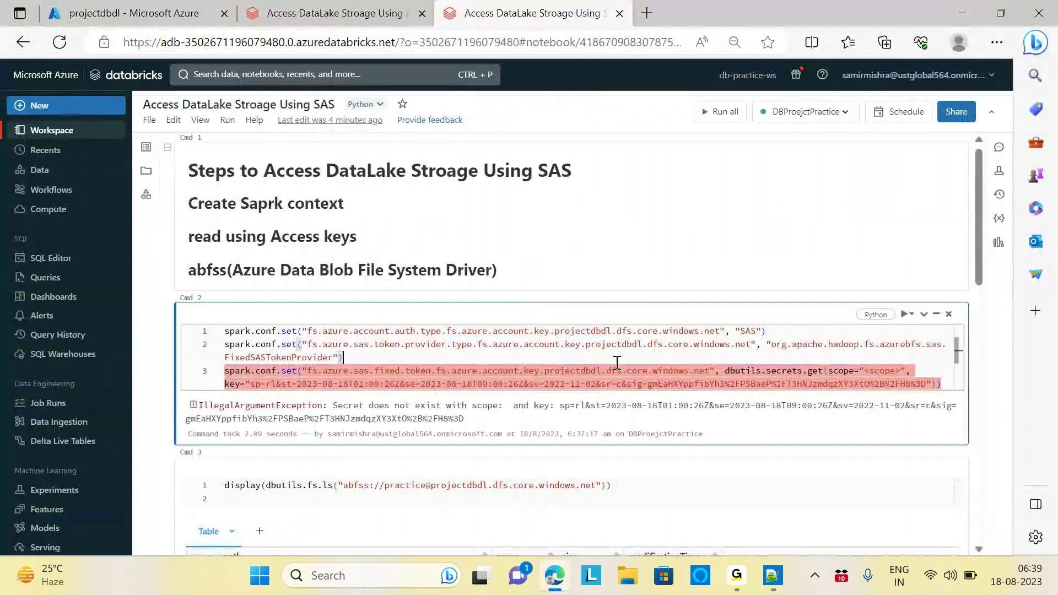
key(ctrl+a)
key(BackSpace)
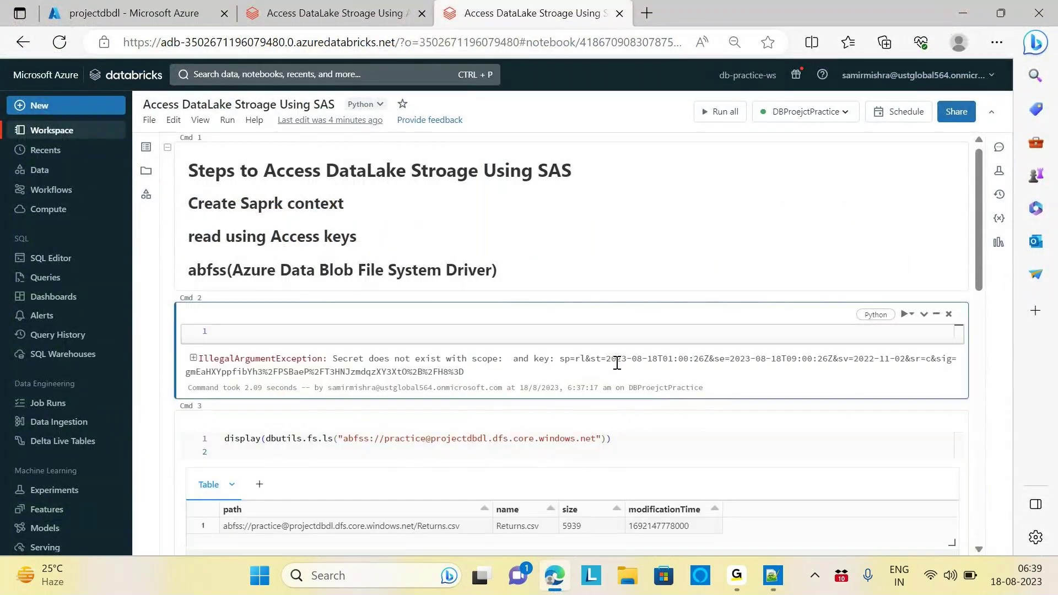
key(ctrl+v)
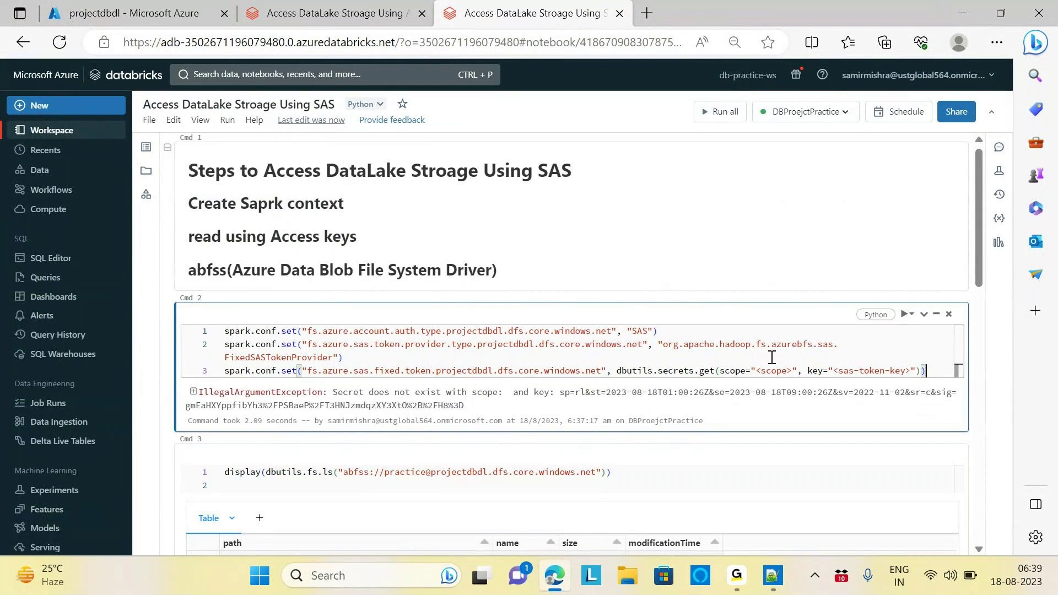
Replace the <sas-token-key> placeholder in Cmd 2 with the SAS token copied from Notepad++'s new 14 note and run the cell.
click(775, 573)
click(523, 65)
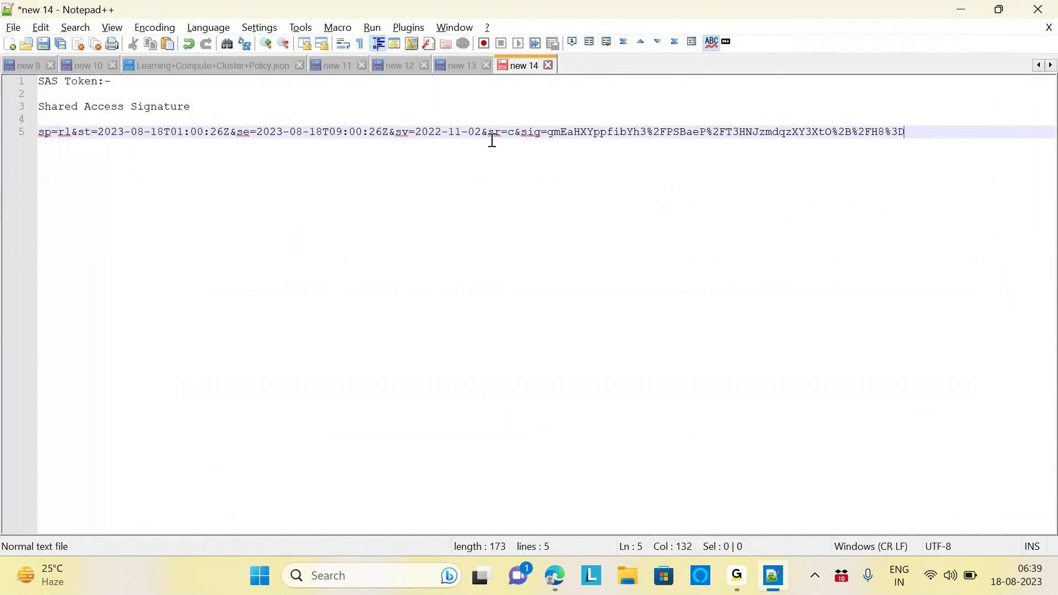
key(shift+Home)
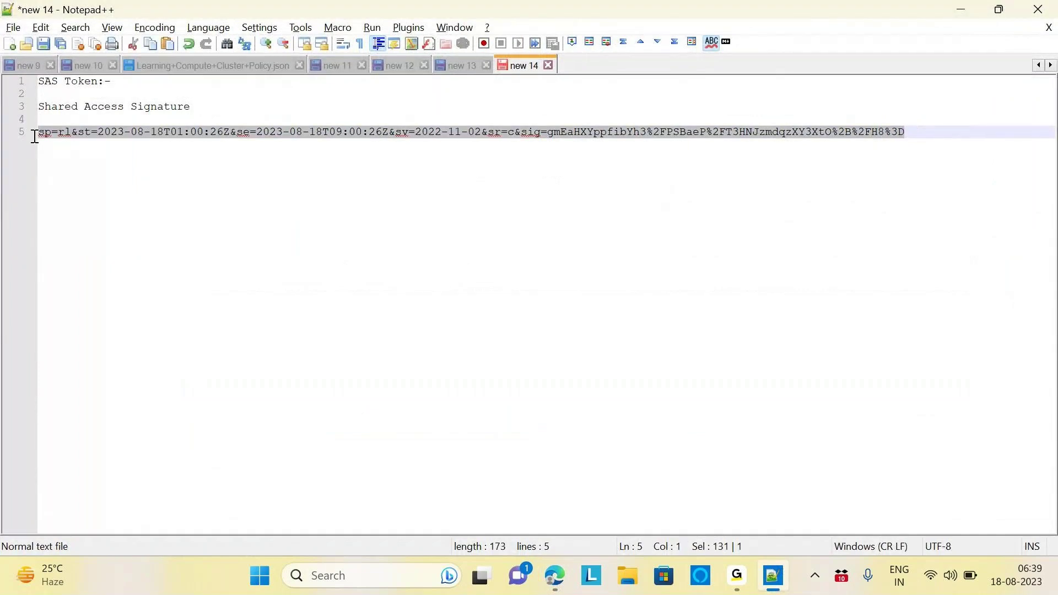
right_click(125, 132)
click(144, 160)
click(556, 582)
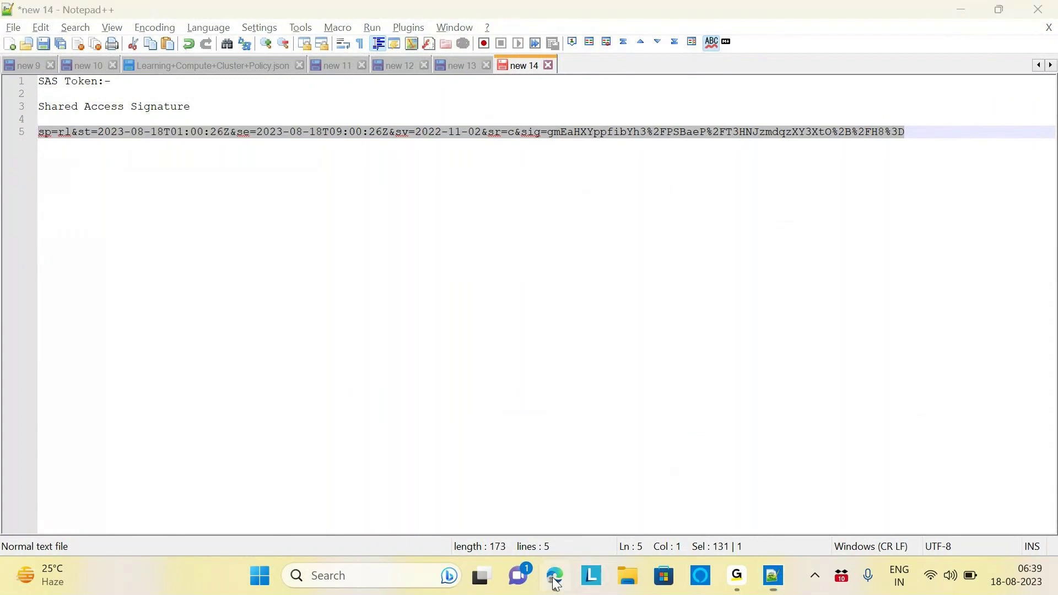
click(838, 370)
drag(836, 371, 910, 375)
key(BackSpace)
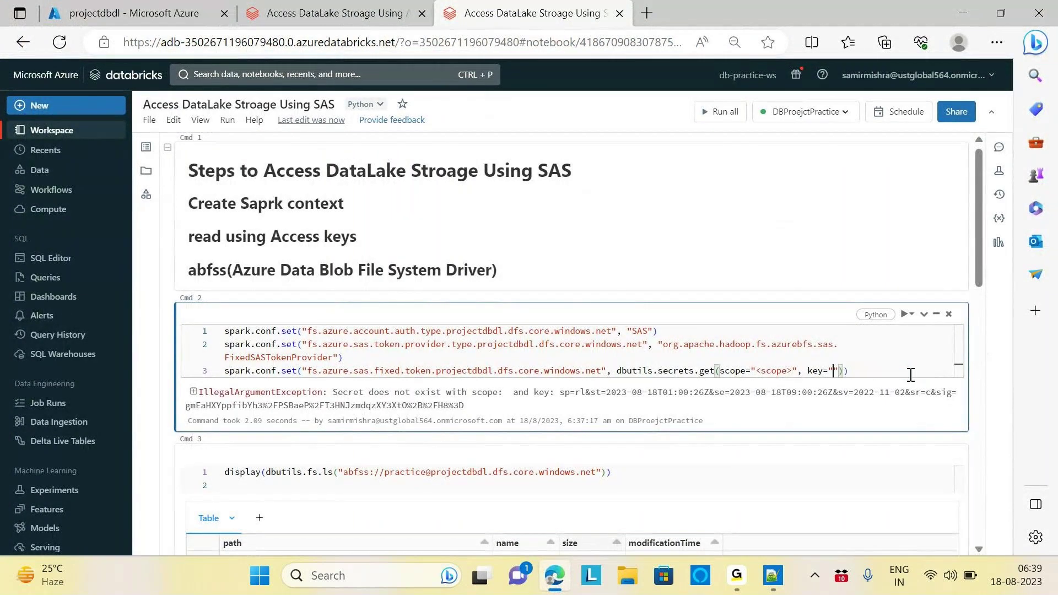
key(ctrl+v)
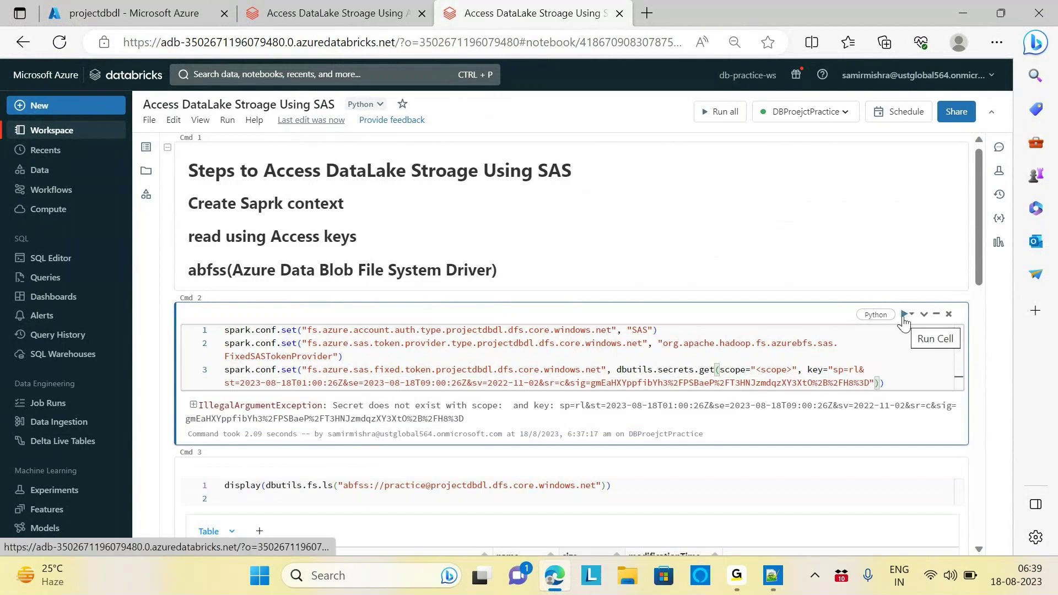
mouse_move(836, 348)
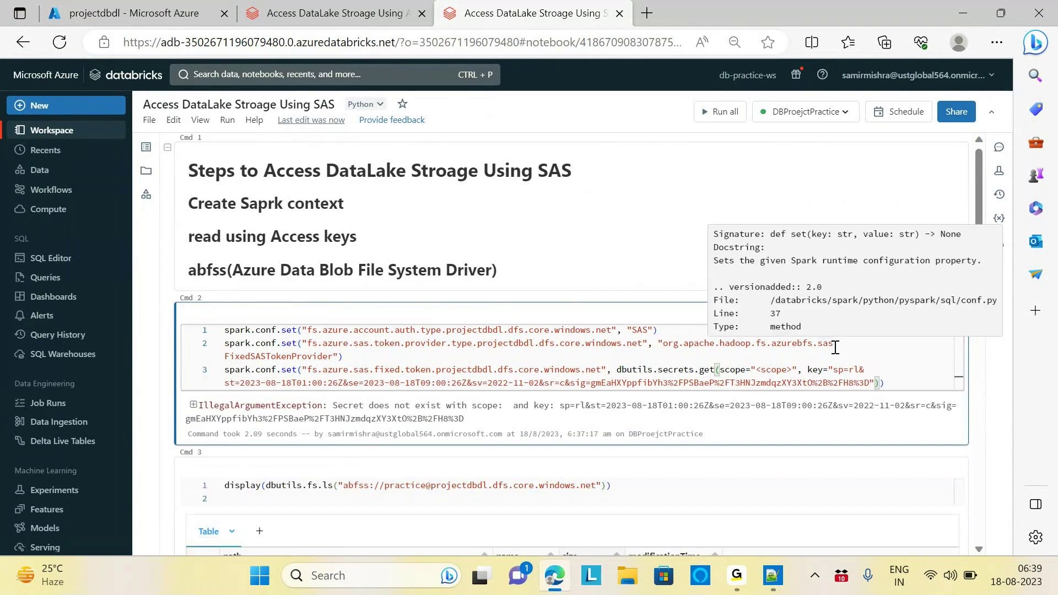
key(ctrl+Return)
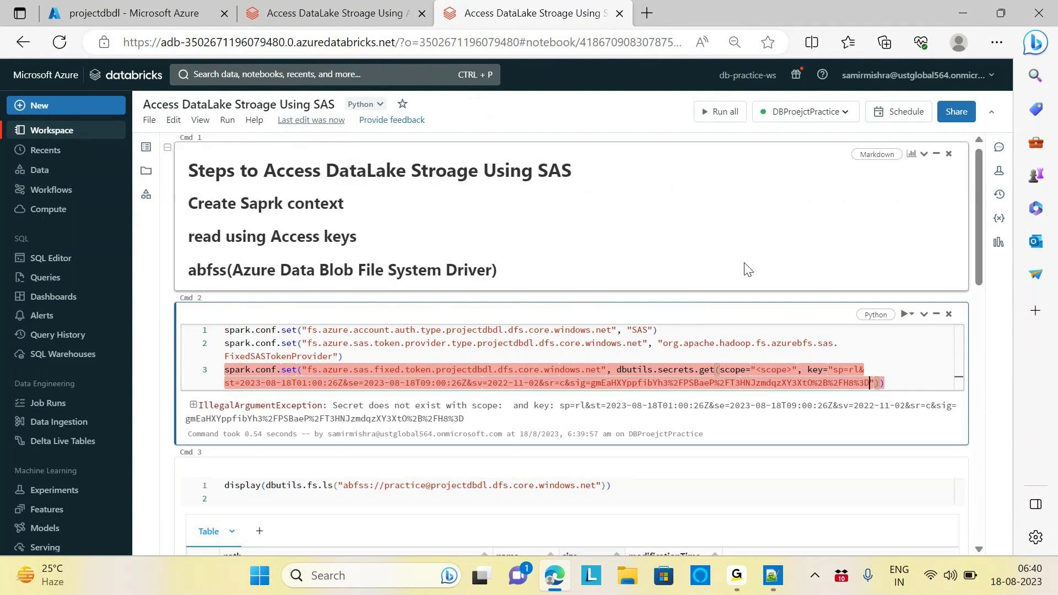
Try emptying the scope argument of dbutils.secrets.get in Cmd 2 by deleting <scope>, and rerun the cell.
click(747, 270)
click(760, 370)
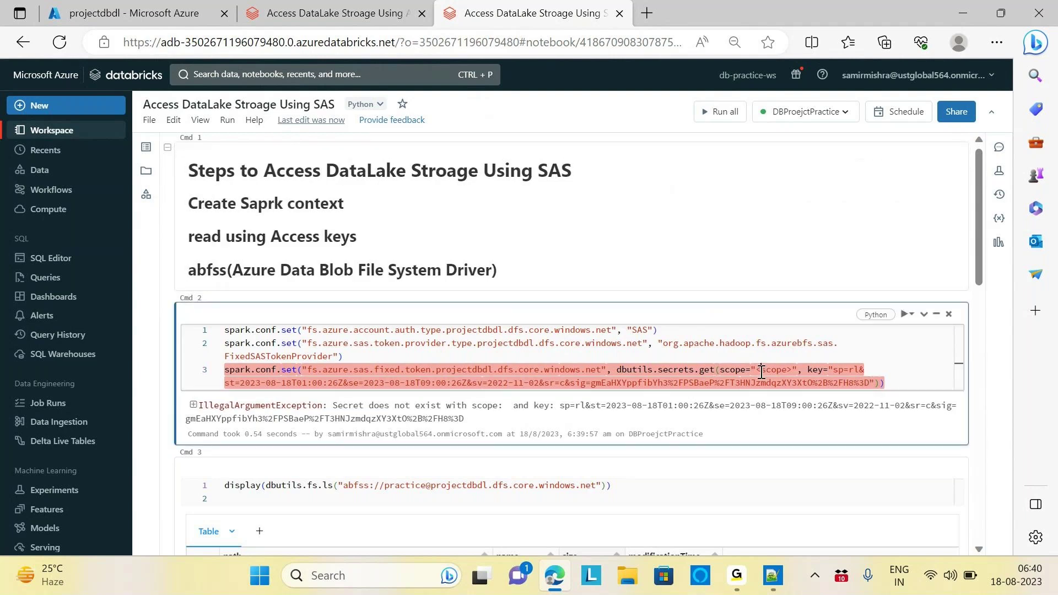
drag(755, 373, 796, 372)
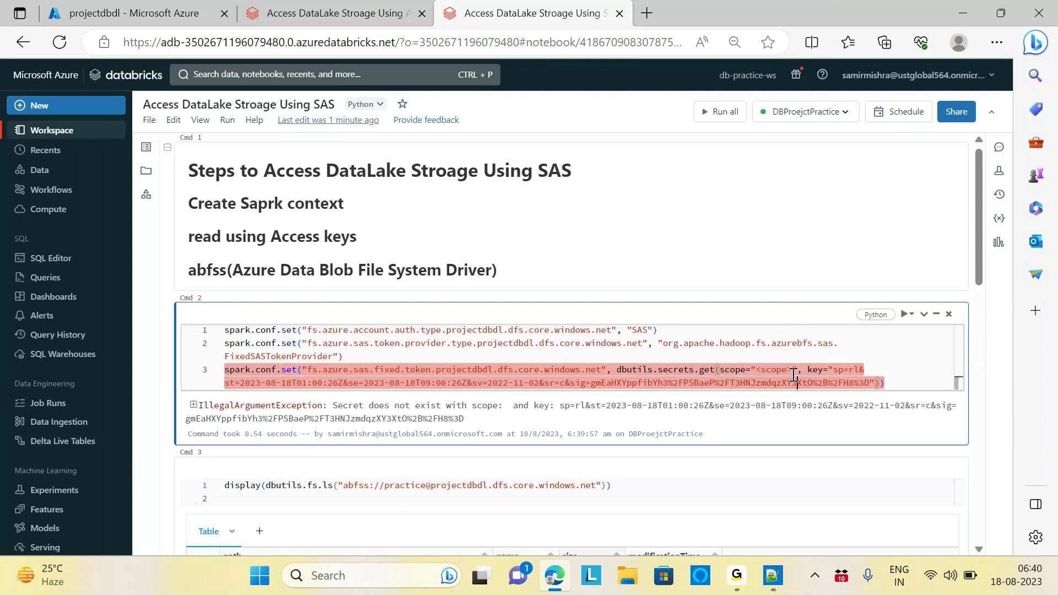
drag(757, 371, 795, 371)
key(BackSpace)
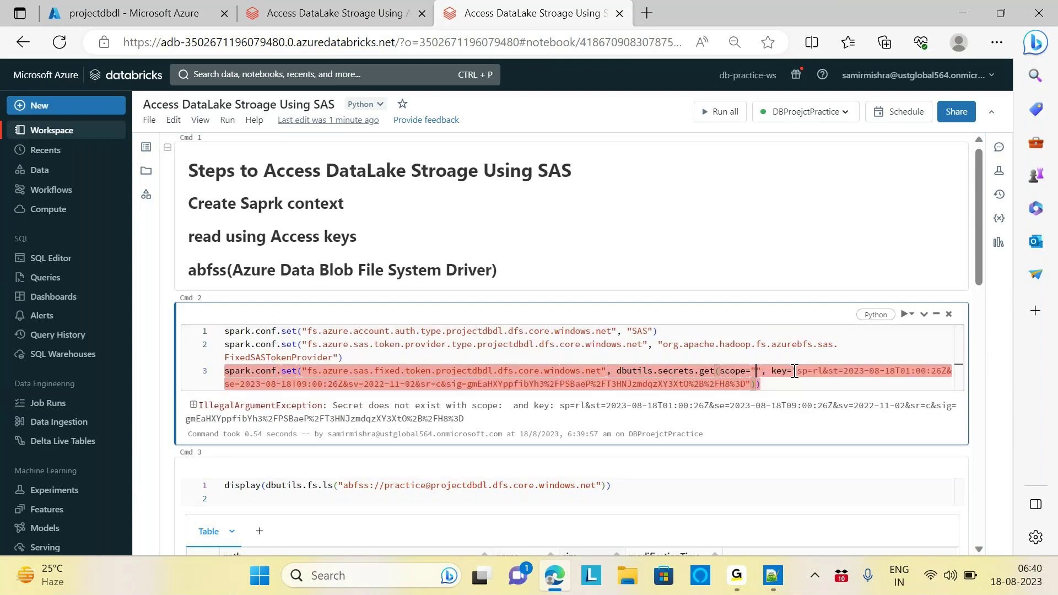
click(773, 389)
key(shift+Return)
click(774, 389)
click(757, 370)
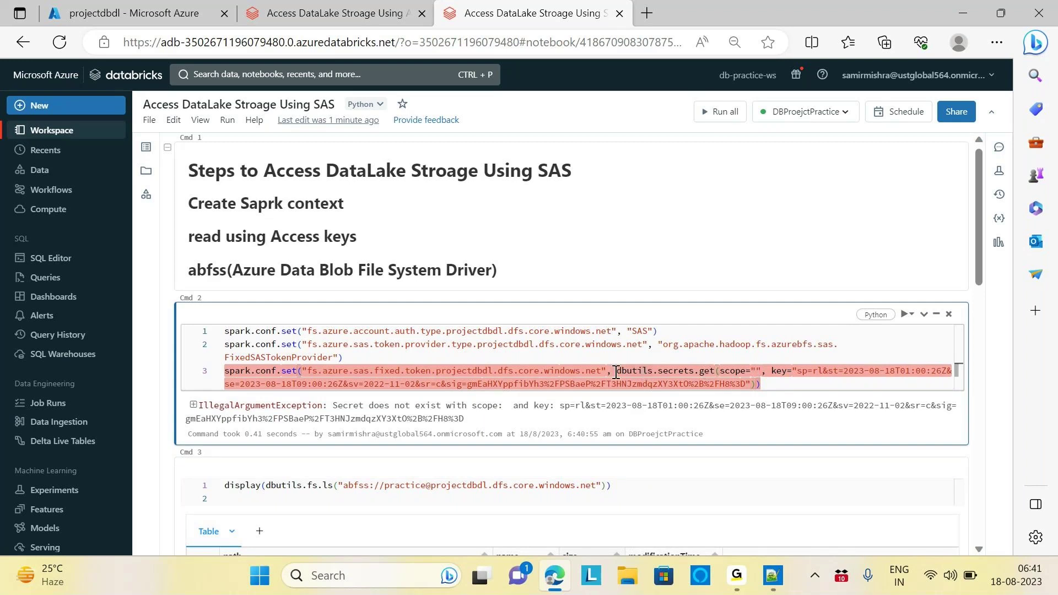
Try a single space as the scope value in the dbutils.secrets.get call of Cmd 2 and rerun the cell.
drag(616, 372, 707, 373)
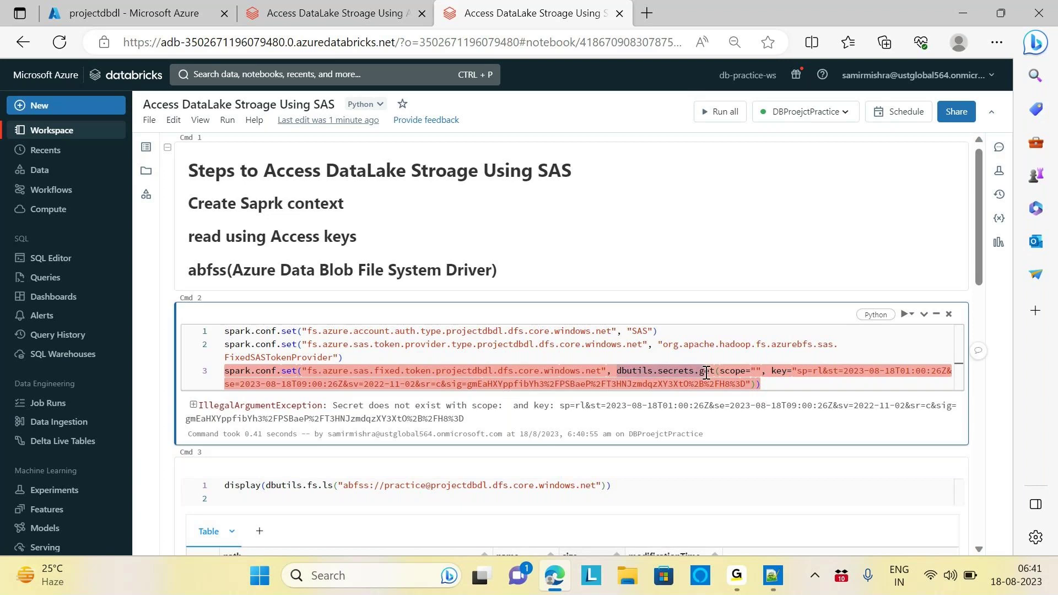
click(787, 387)
click(757, 371)
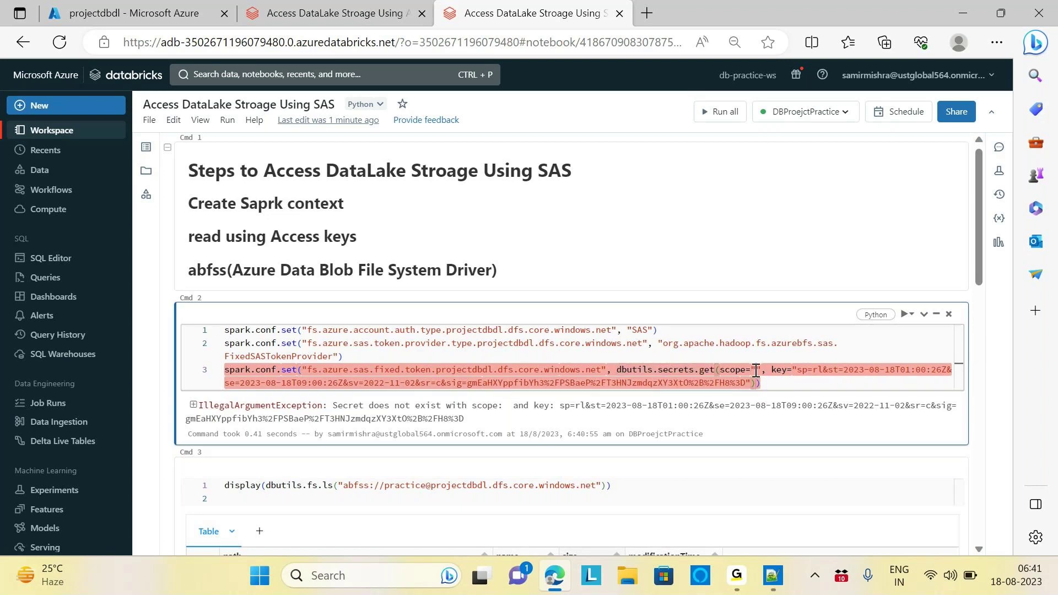
text(s)
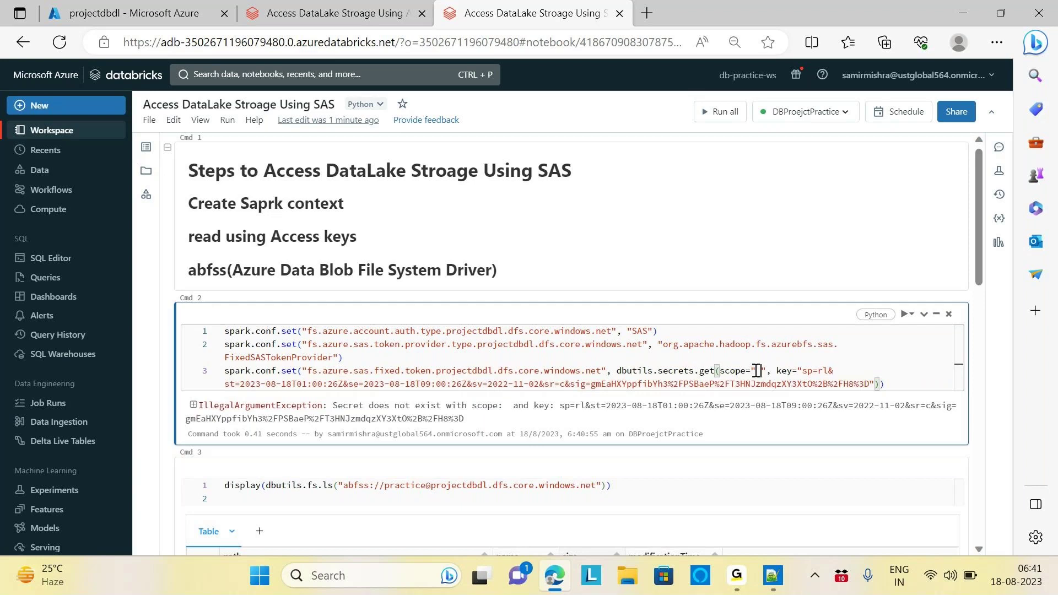
key(shift+Return)
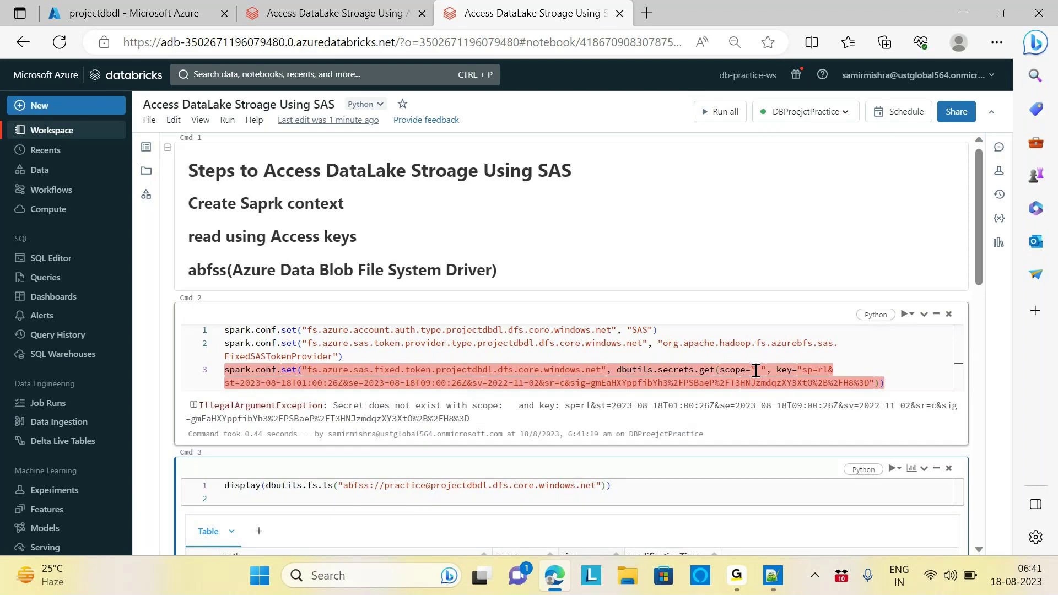
Examine the dbutils.secrets.get call in the Sas tokens code sample on the Microsoft Learn Azure storage page.
mouse_move(737, 576)
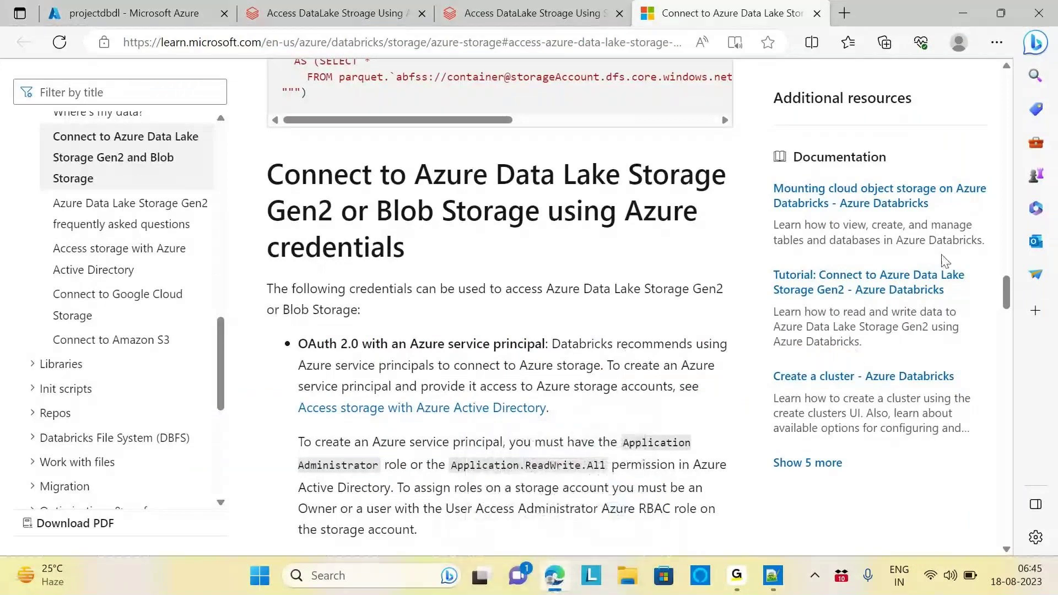
drag(1006, 282, 1033, 411)
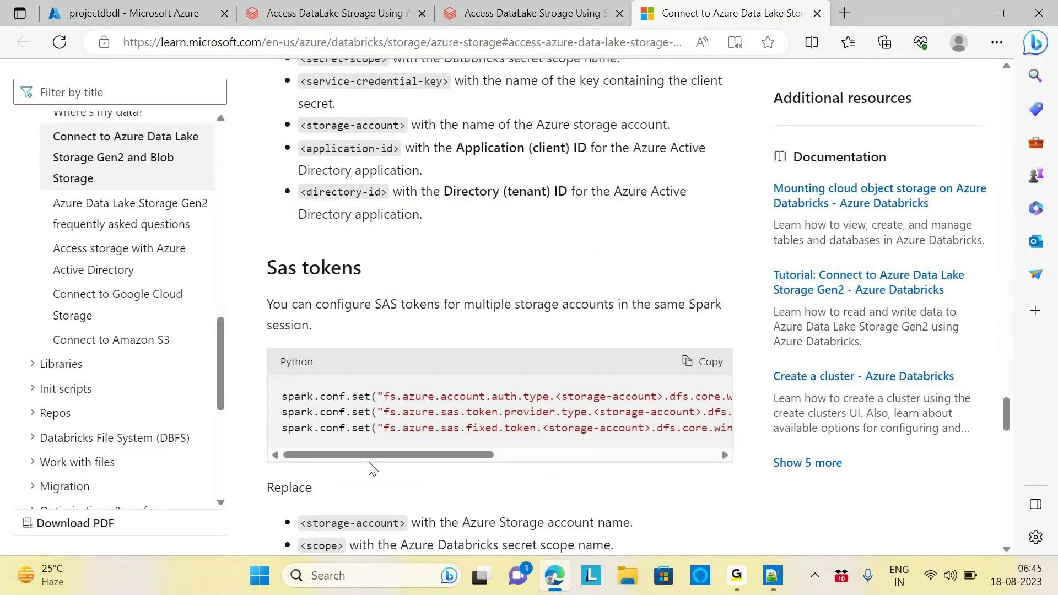
drag(389, 455, 616, 459)
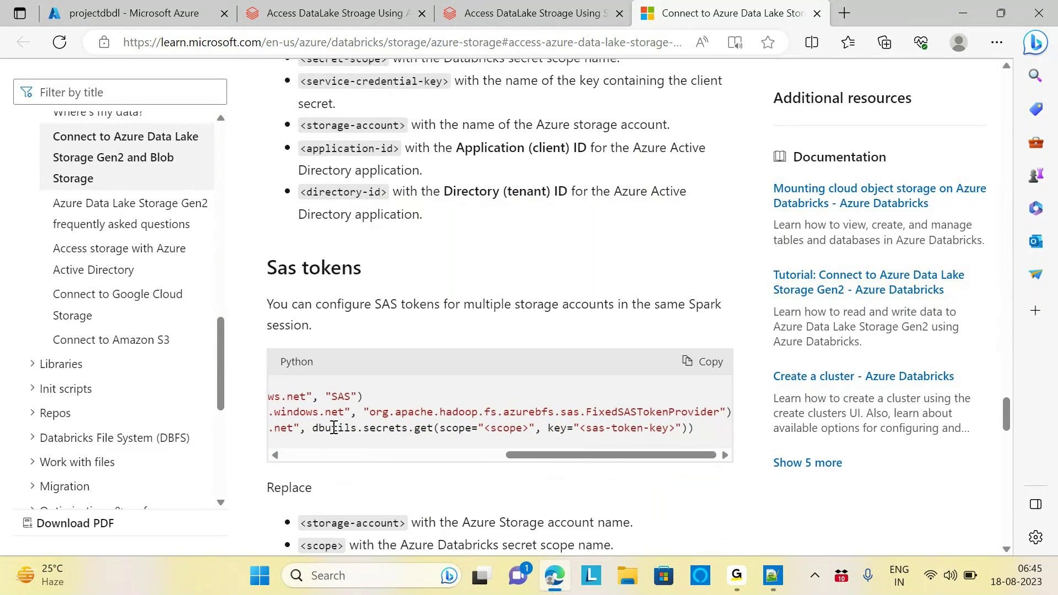
drag(313, 429, 683, 433)
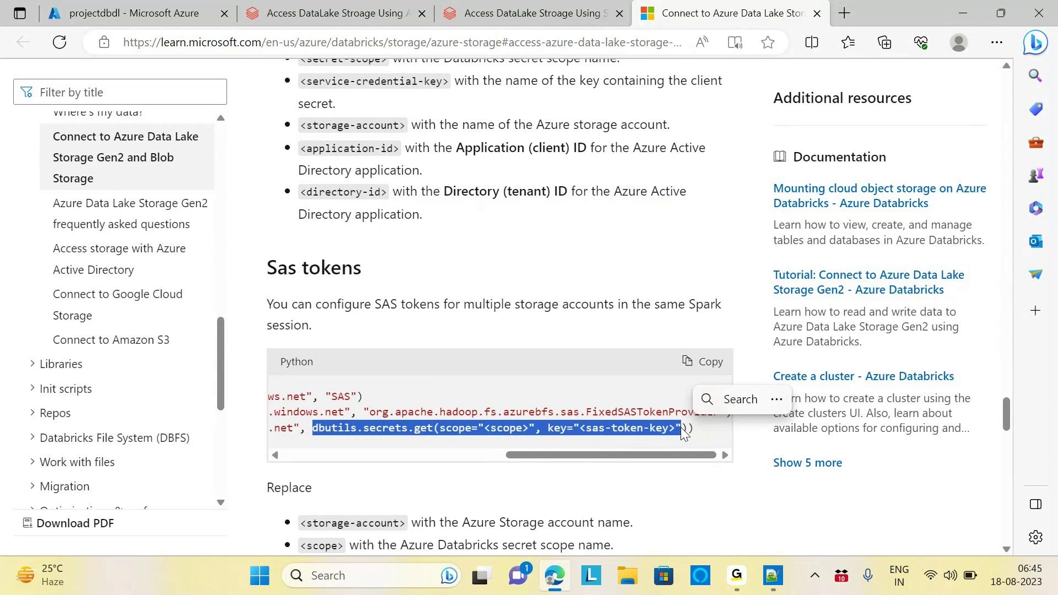
Delete the extra closing parenthesis at the end of the third spark.conf.set line in Cmd 2 of the SAS notebook.
click(540, 8)
click(650, 385)
key(BackSpace)
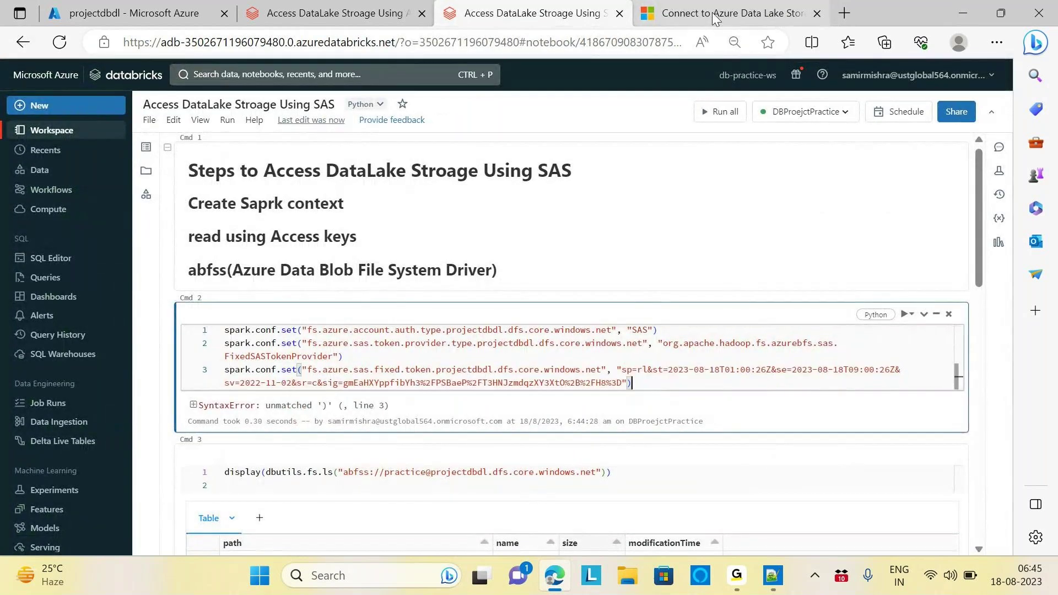
Recheck the third line of the Sas tokens code sample on the Microsoft Learn page against Cmd 2 of the notebook.
click(715, 18)
click(336, 431)
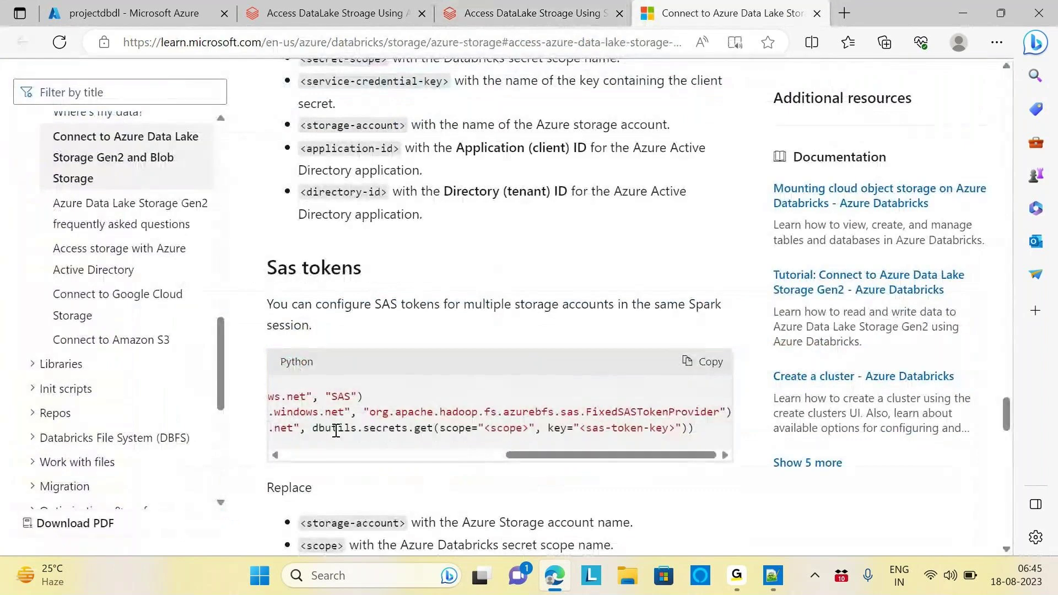
drag(307, 430, 429, 433)
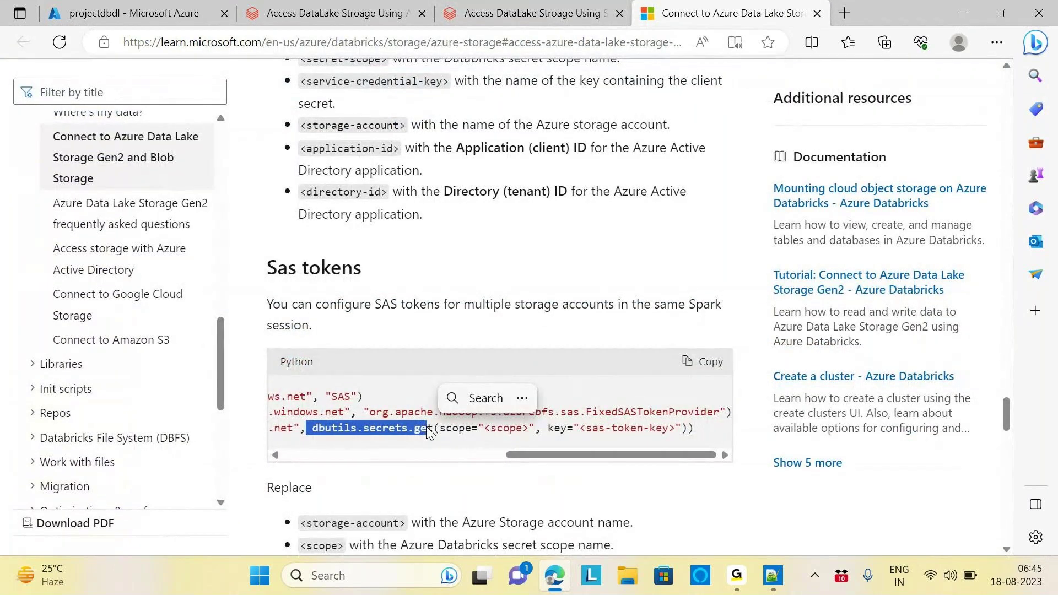
click(524, 17)
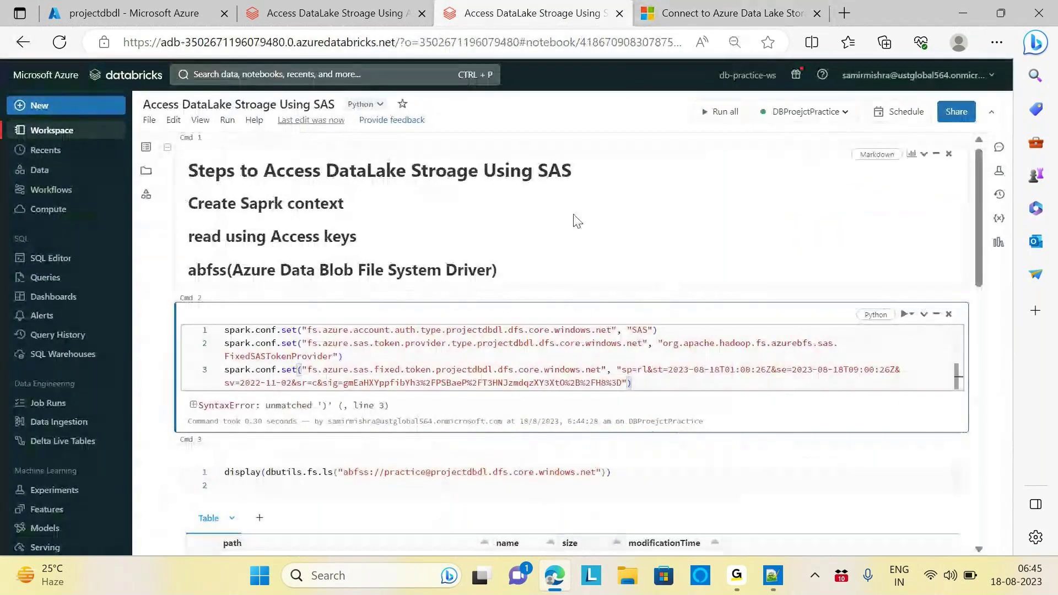
key(ctrl+Tab)
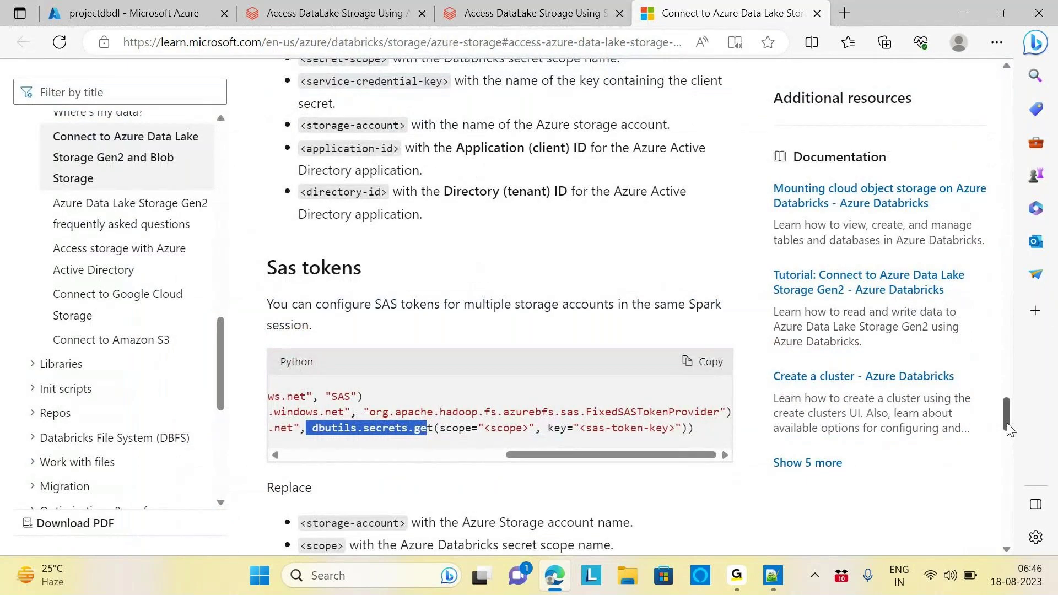
drag(1009, 428, 1005, 77)
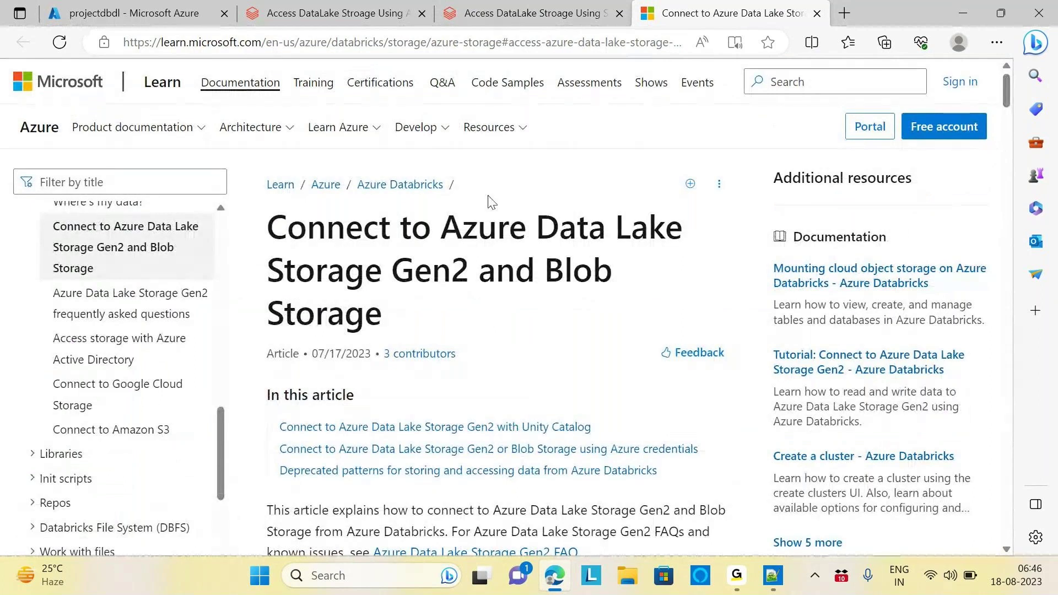
Return to the SAS notebook, check the SAS token string in the third spark.conf.set line, and rerun Cmd 2.
click(499, 16)
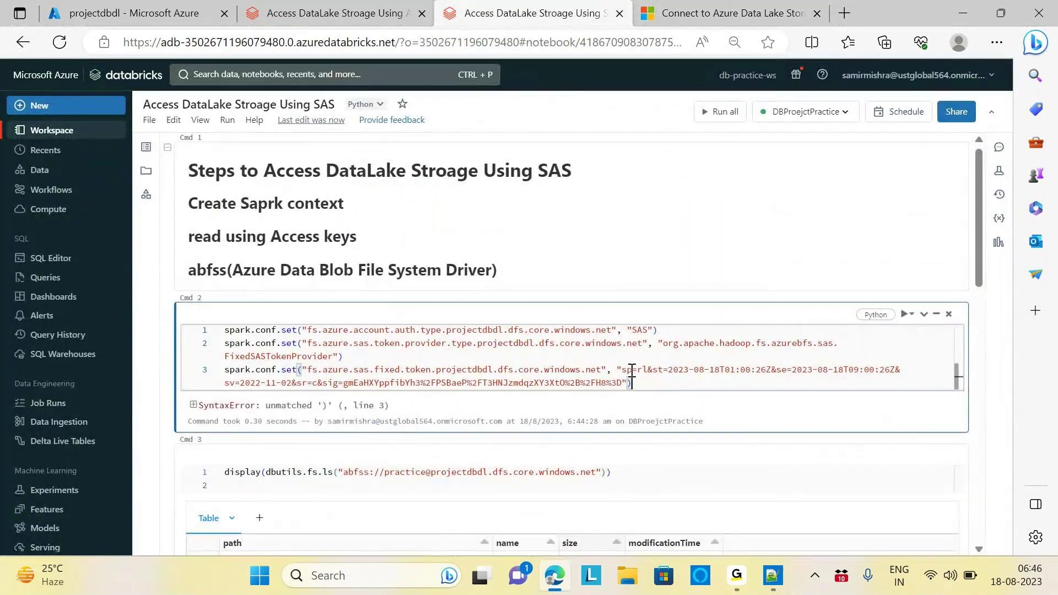
drag(623, 370, 623, 383)
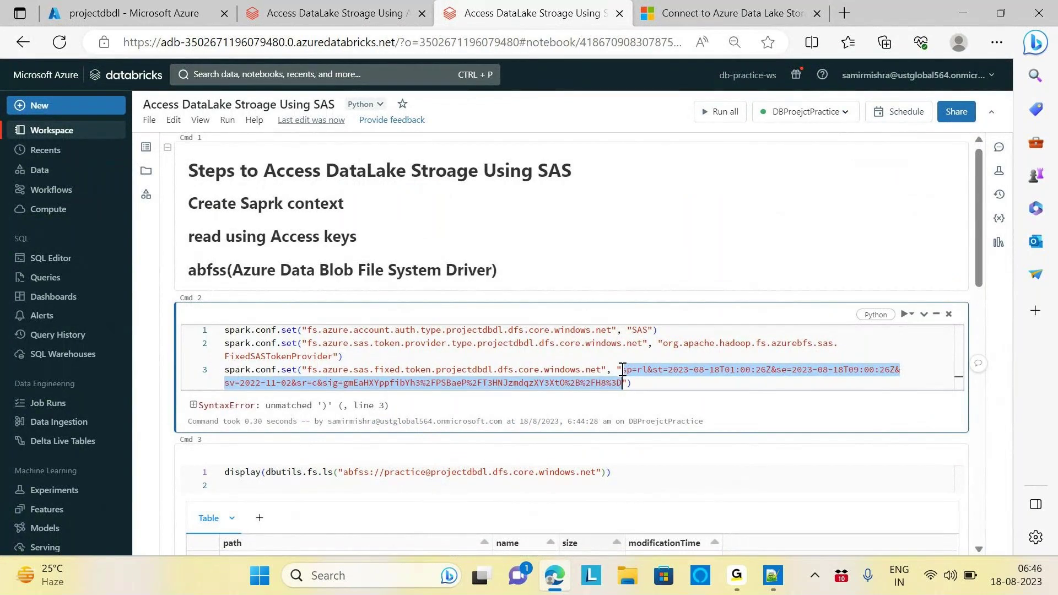
click(783, 383)
key(shift+Return)
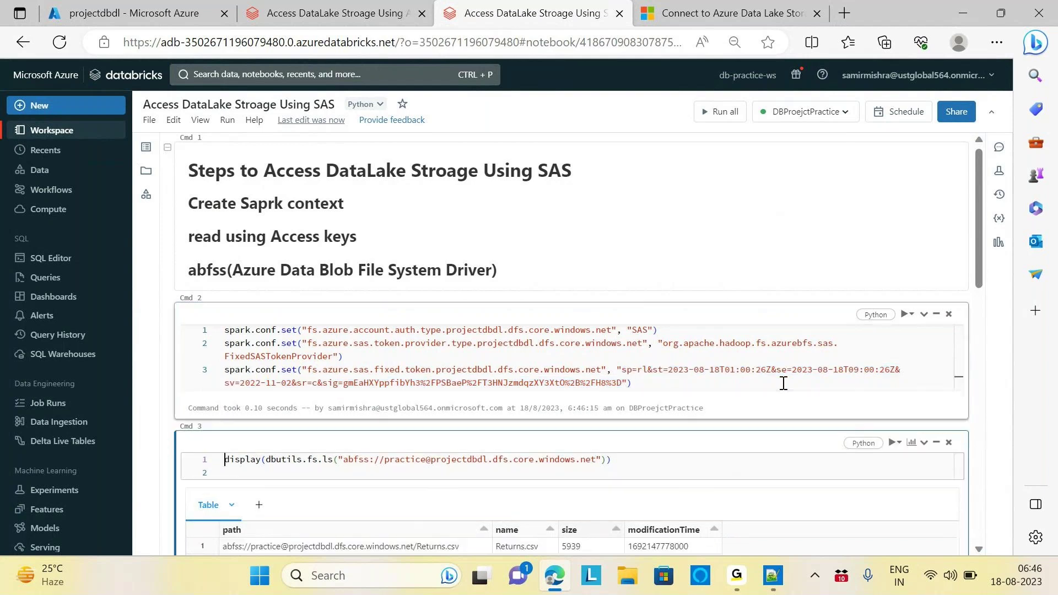
Rerun the Cmd 3 listing of the practice container and the Cmd 4 read of Returns.csv in the SAS notebook.
drag(981, 220, 996, 296)
click(621, 253)
key(shift+Return)
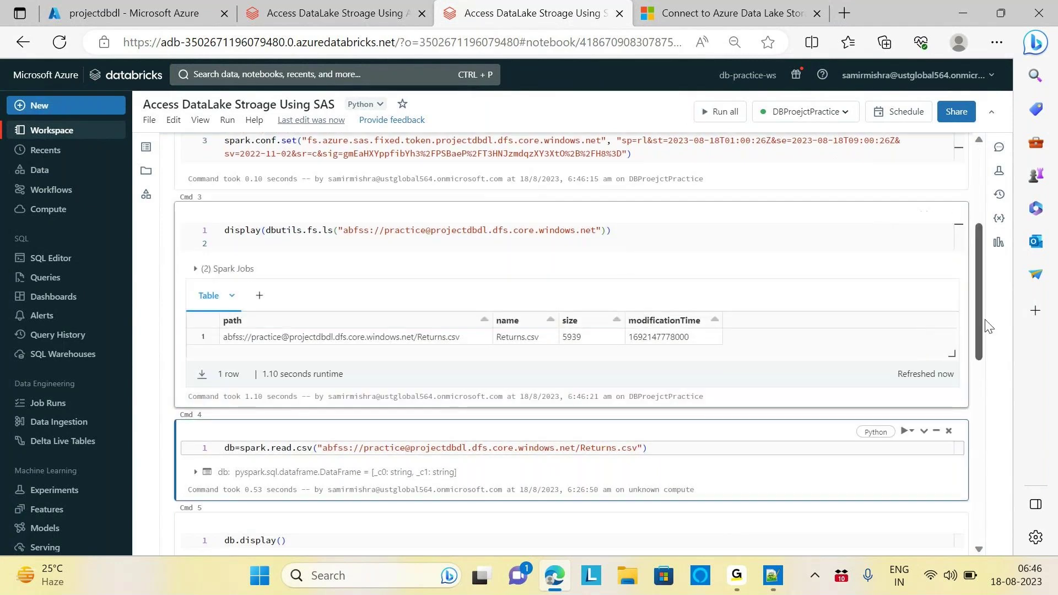
drag(977, 284, 981, 337)
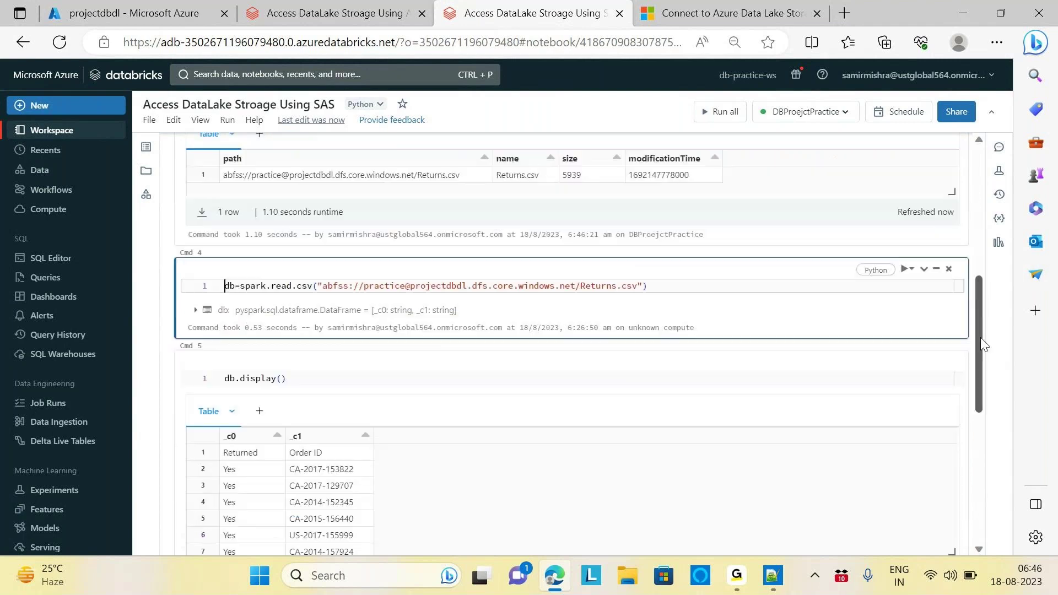
click(661, 287)
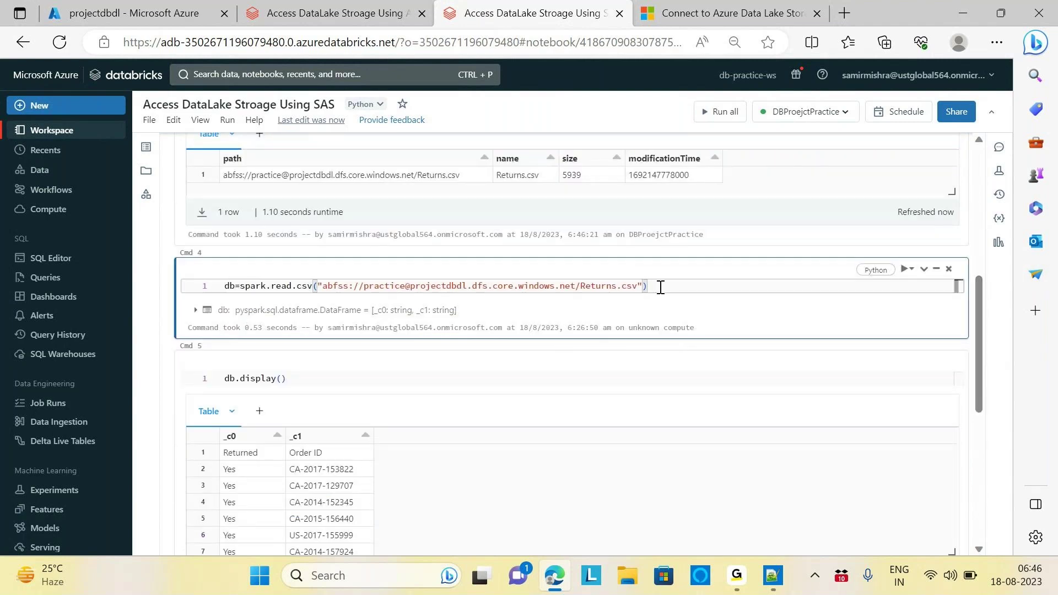
key(shift+Return)
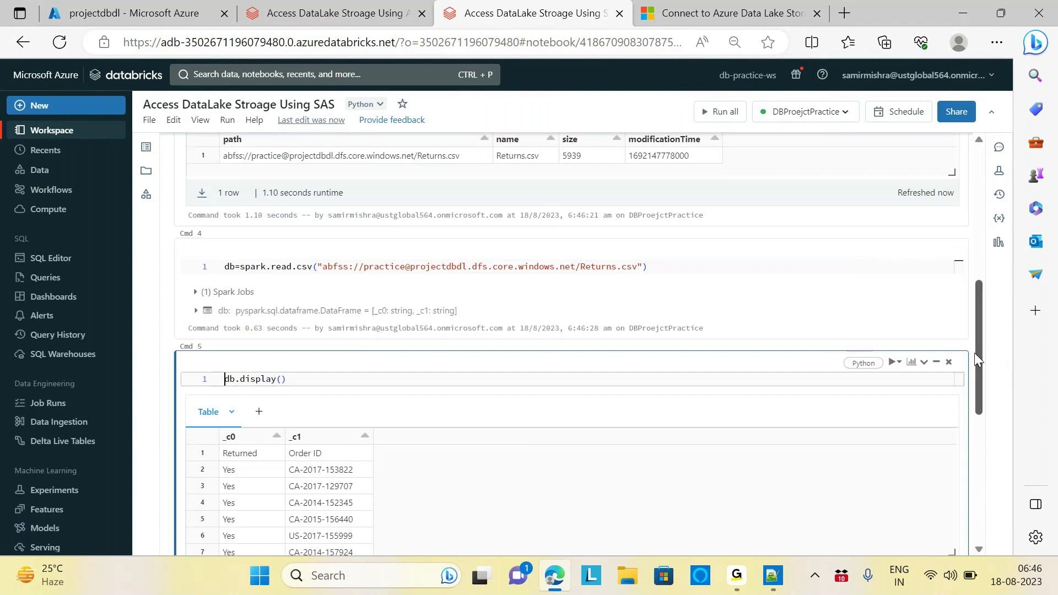
drag(977, 353, 994, 263)
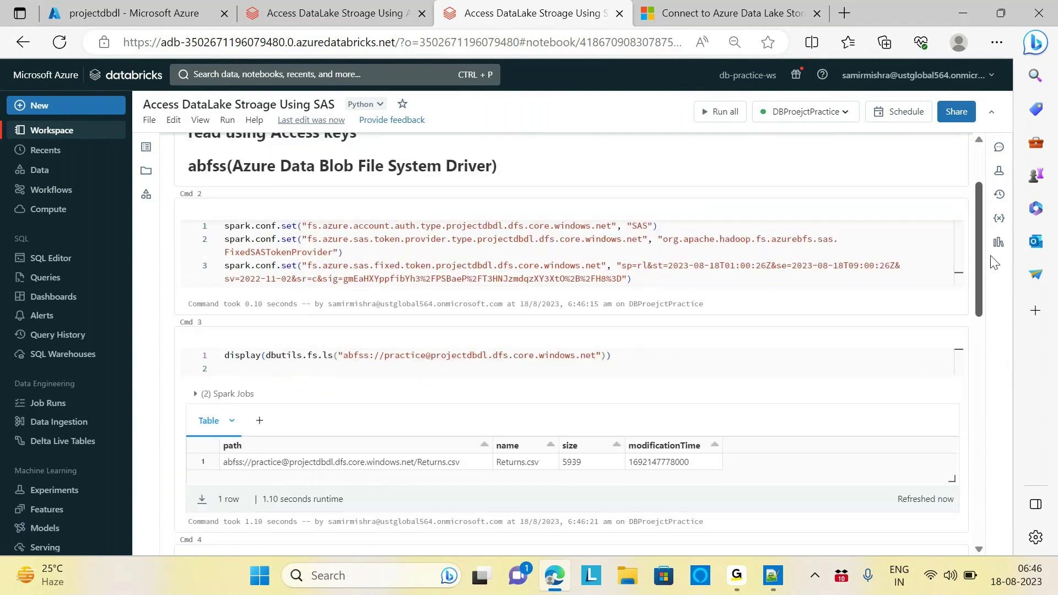
scroll(994, 263, up, 1)
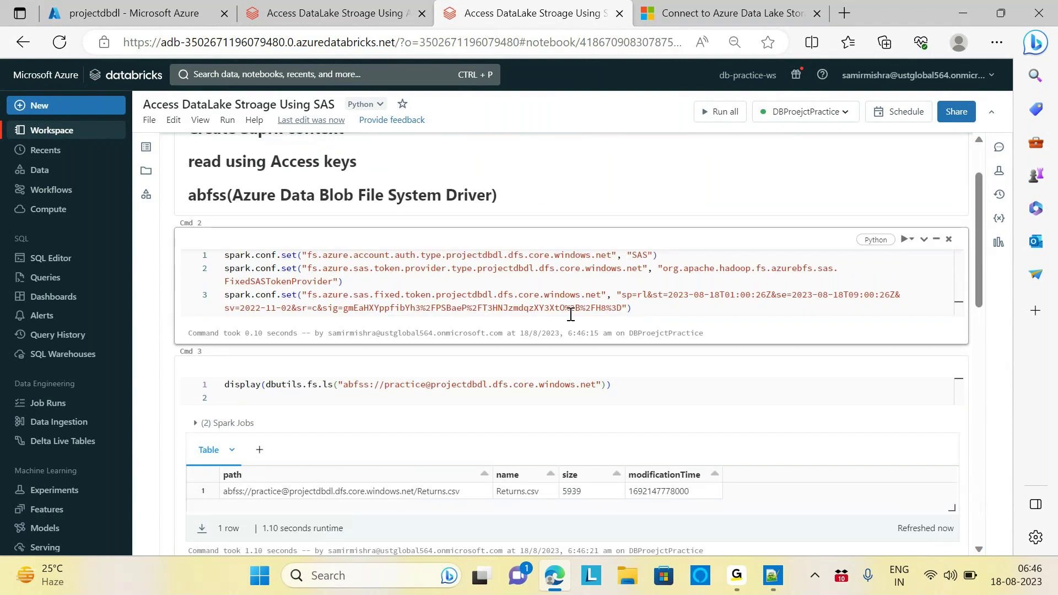
mouse_move(571, 314)
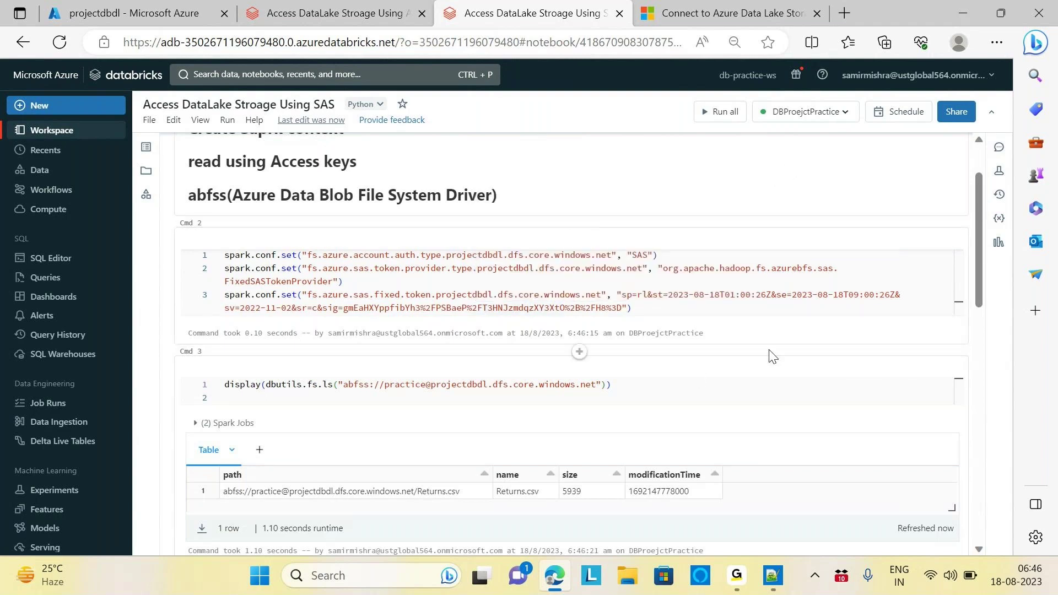
Switch to Notepad++ and add the heading "Service Principal:-" below the SAS token in the new 14 notes.
click(770, 576)
click(924, 137)
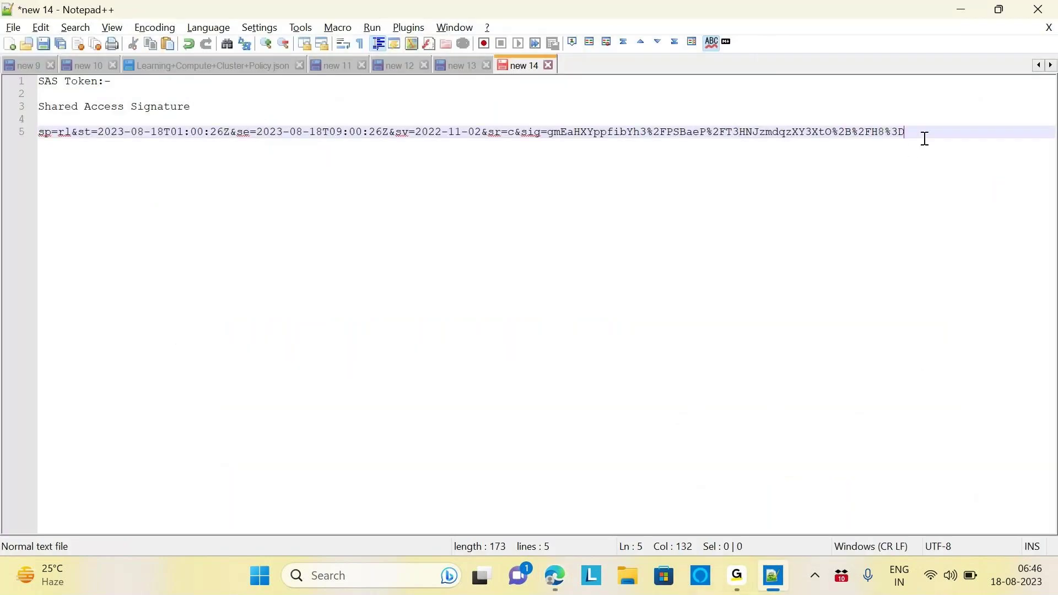
key(Return)
key(Return)
key(Return)
text(Servic Principal:-)
key(Return)
key(Return)
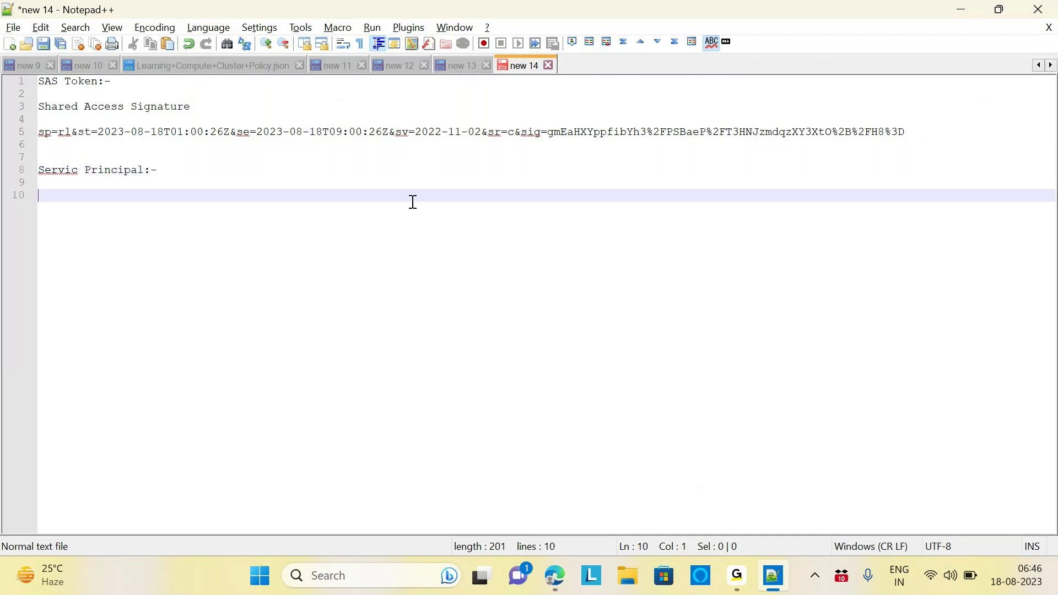
click(80, 173)
text(e)
click(192, 176)
Add the line "AAD(Azure Active Directory)" under the Service Principal heading, separated by a blank line.
key(Return)
key(Return)
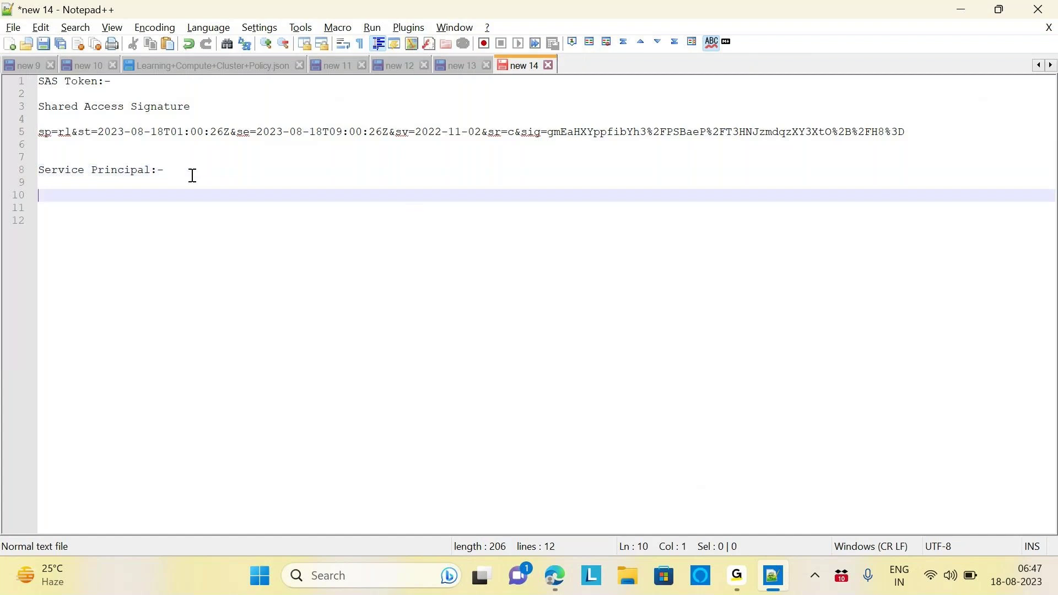
text(AAD(Azure A)
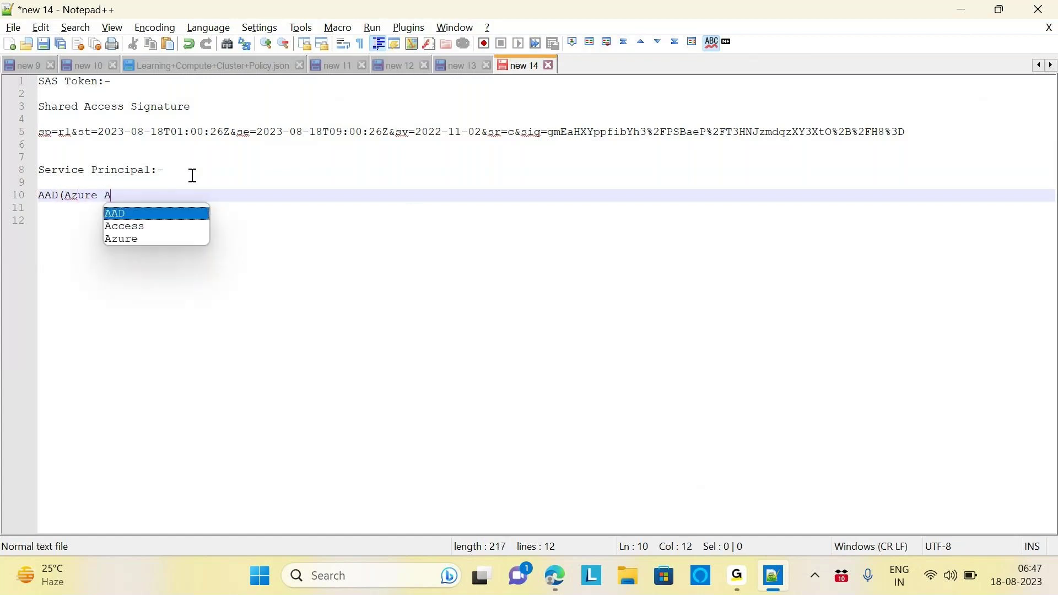
text(ctive )
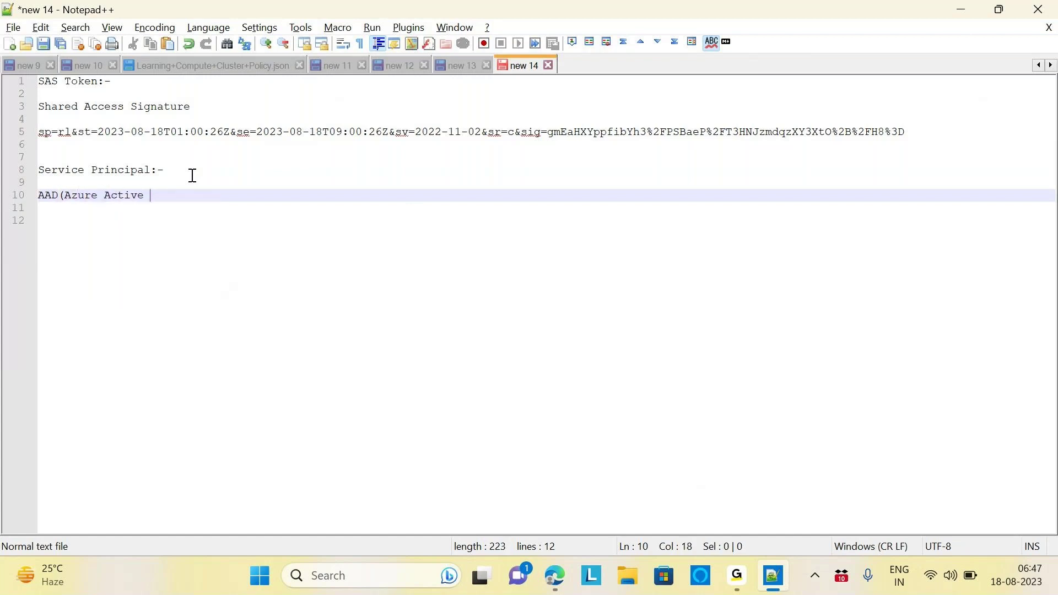
text(Directory))
key(Return)
key(Return)
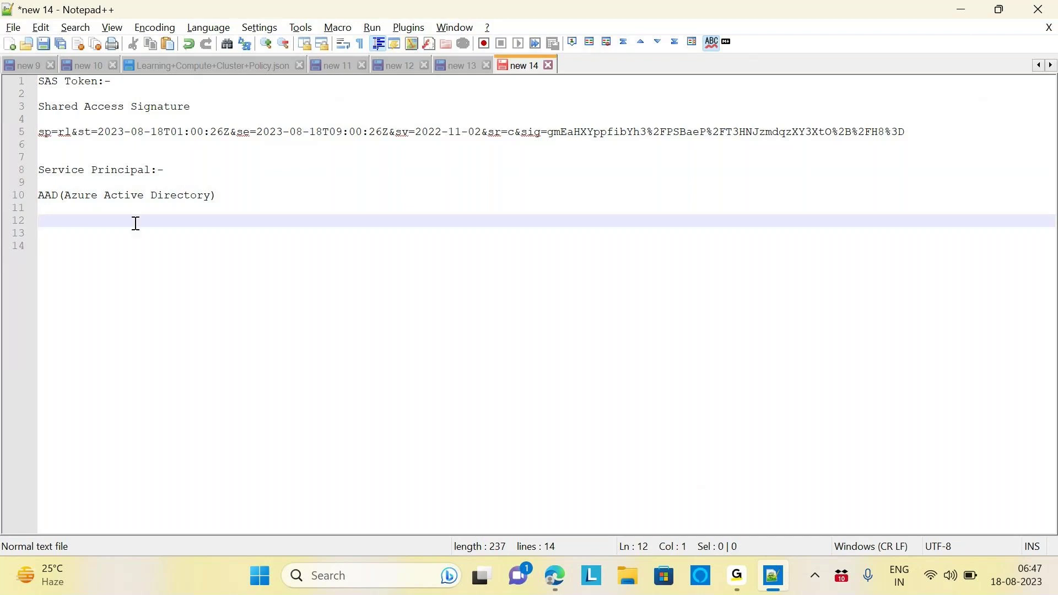
Add the numbered note "1. Register Azure AD Application for Service Principal" below the AAD line.
click(247, 200)
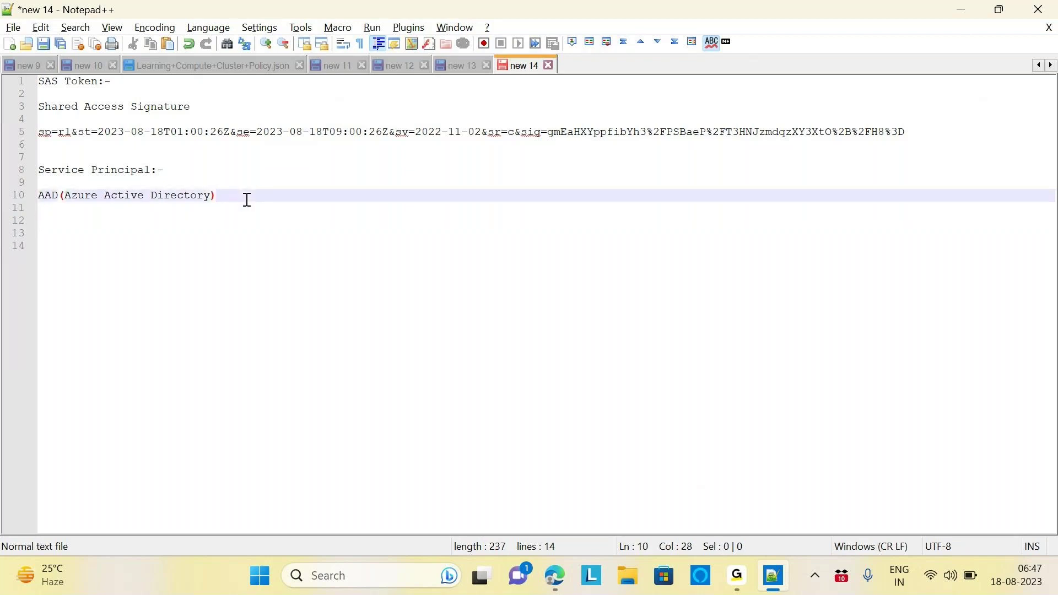
key(Return)
key(Return)
text(1. )
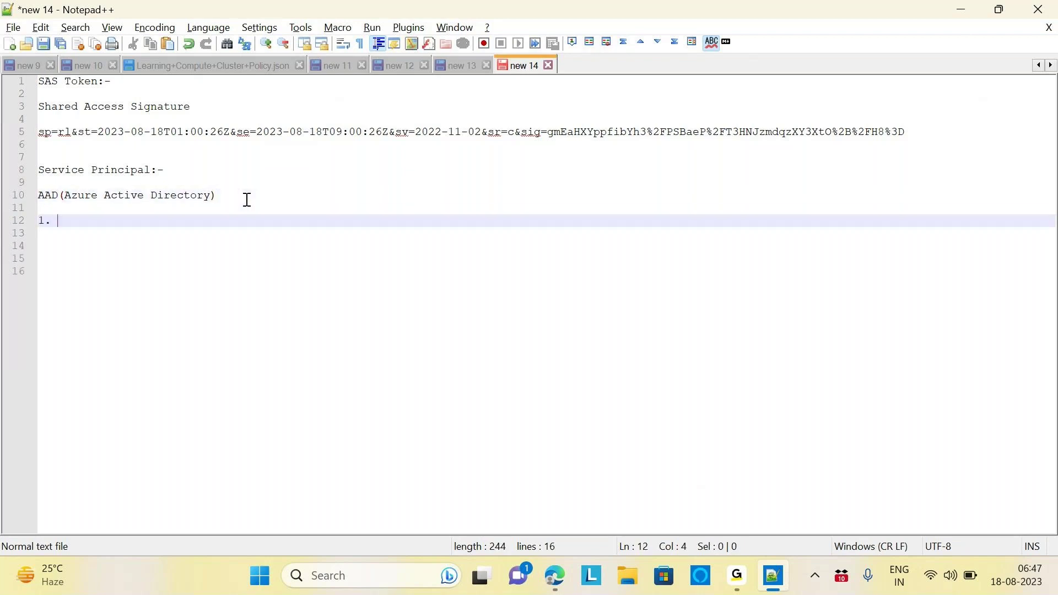
text(Registe)
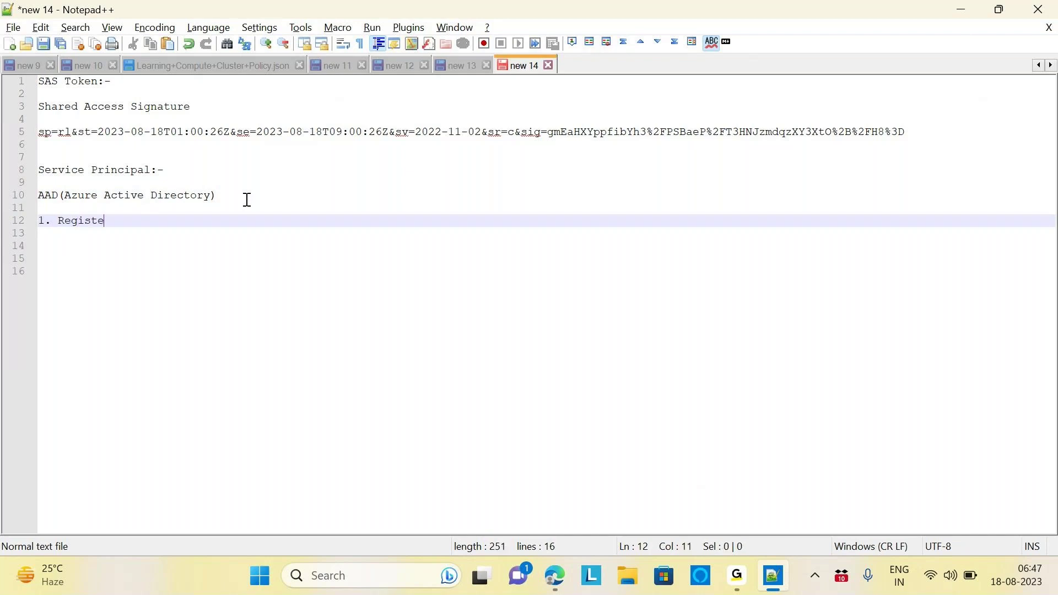
text(r AZure)
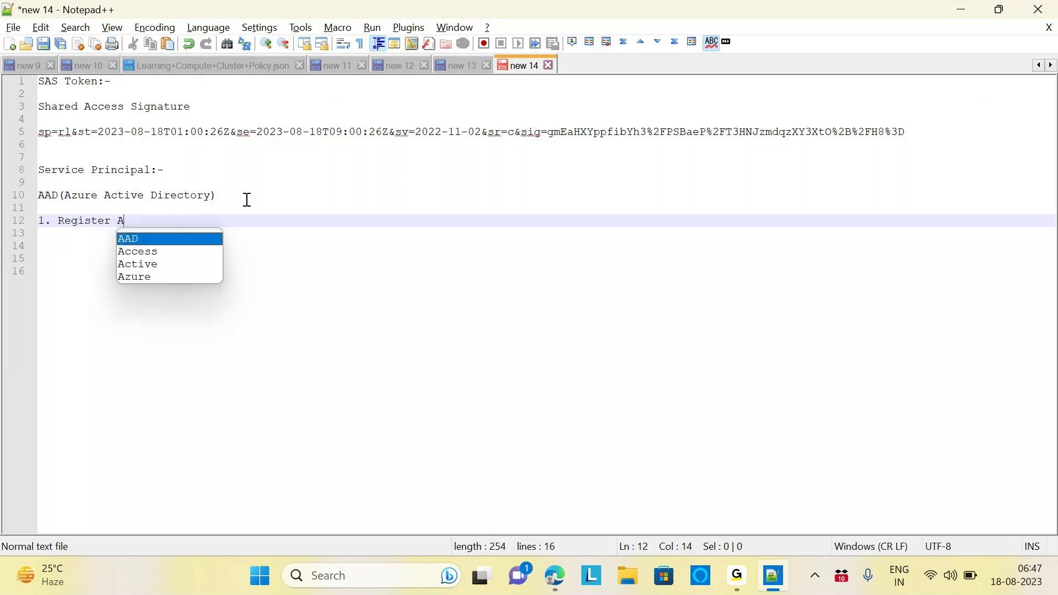
key(BackSpace)
key(BackSpace)
key(BackSpace)
key(BackSpace)
key(BackSpace)
text(zure AD Application)
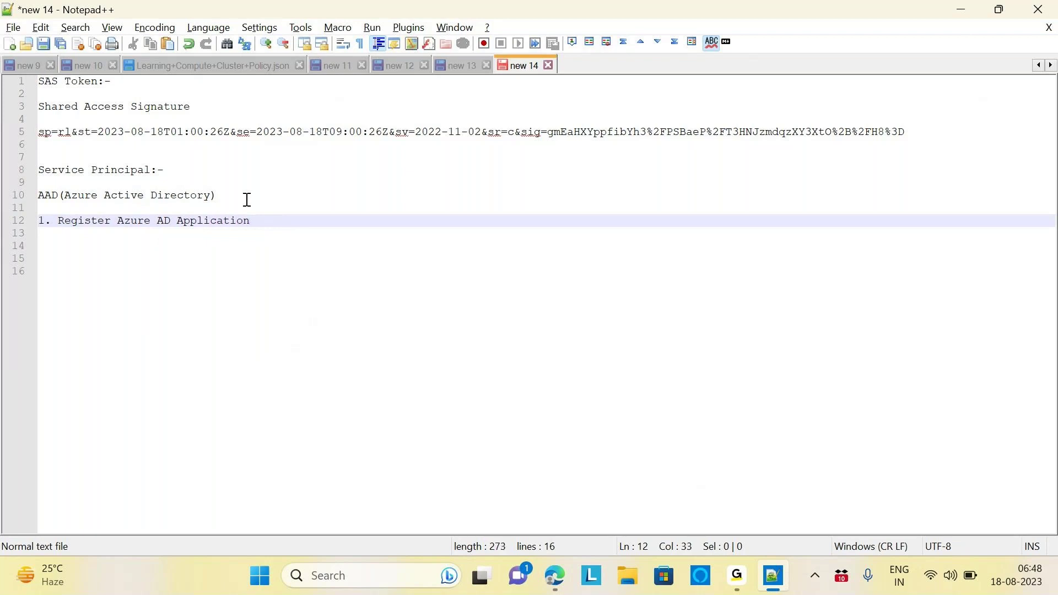
text(for Service)
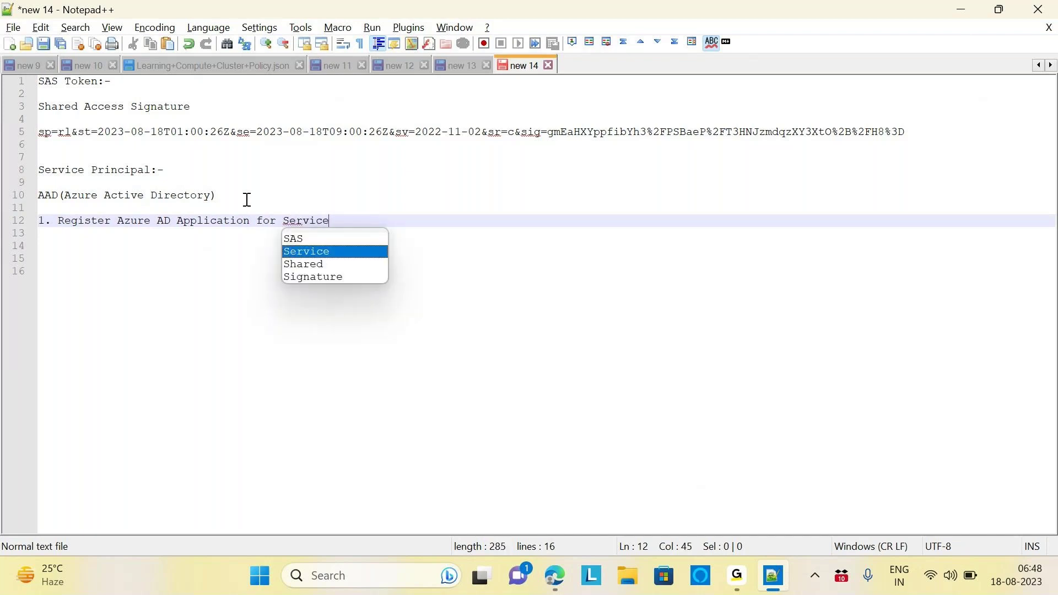
text( Prin)
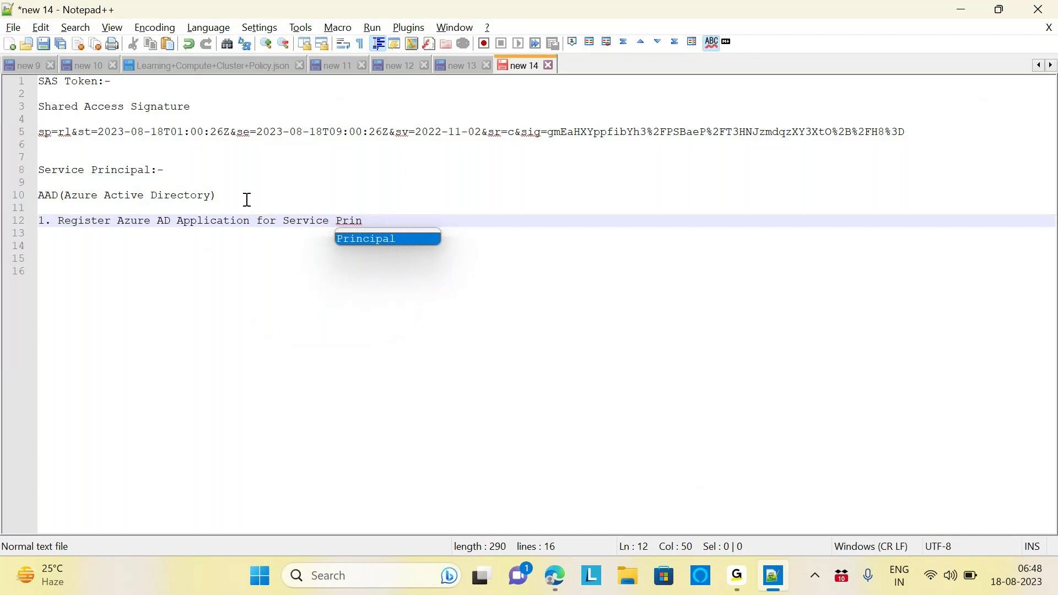
key(Return)
Add the second numbered note "2. Generate a Secret /password for the application" below the first.
key(Return)
key(Return)
text(2. )
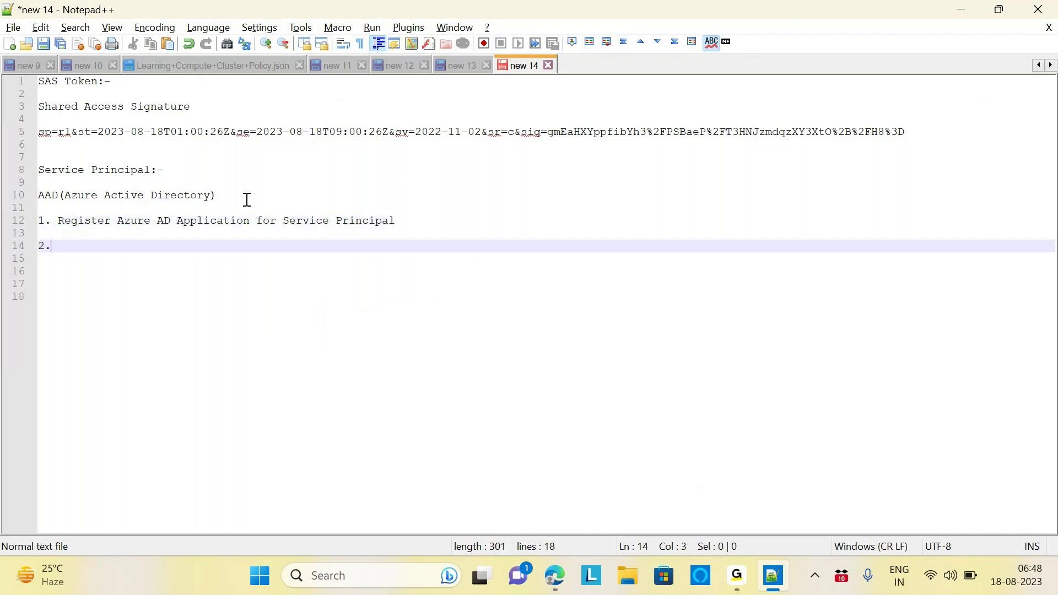
text(Generate a s)
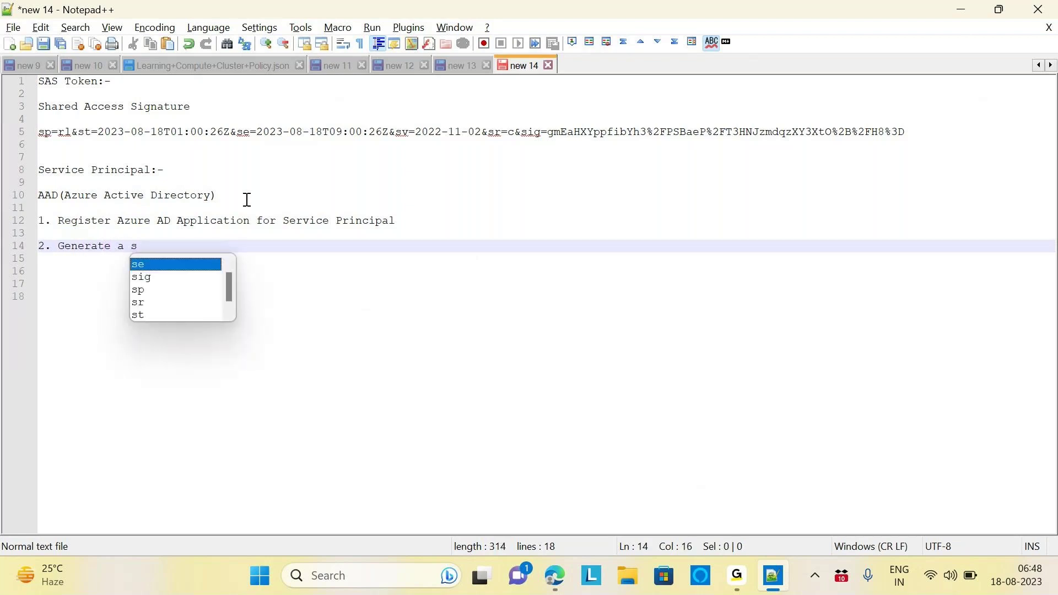
key(BackSpace)
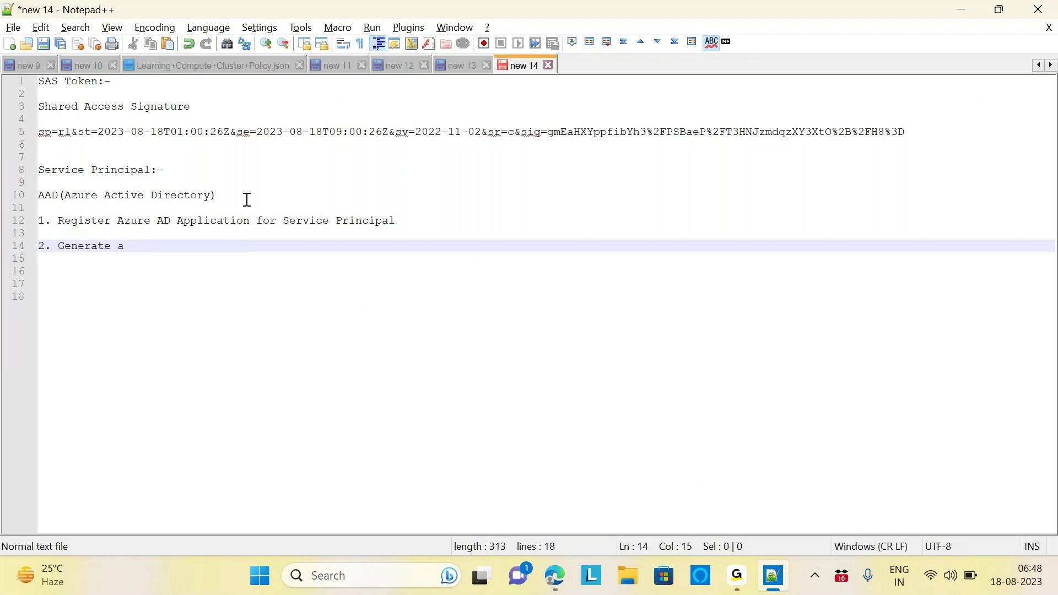
text(S)
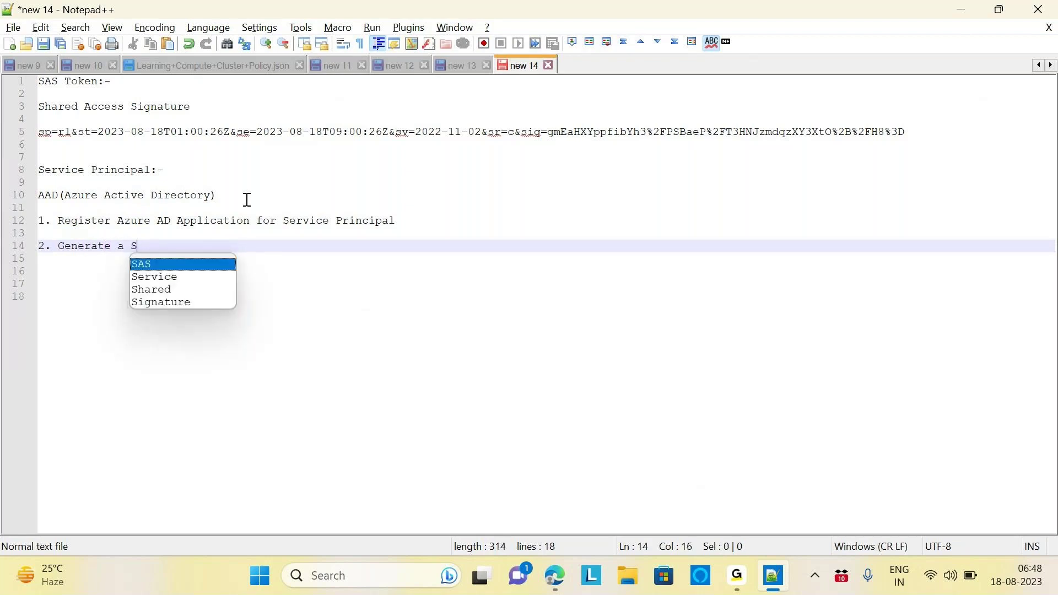
text(ec)
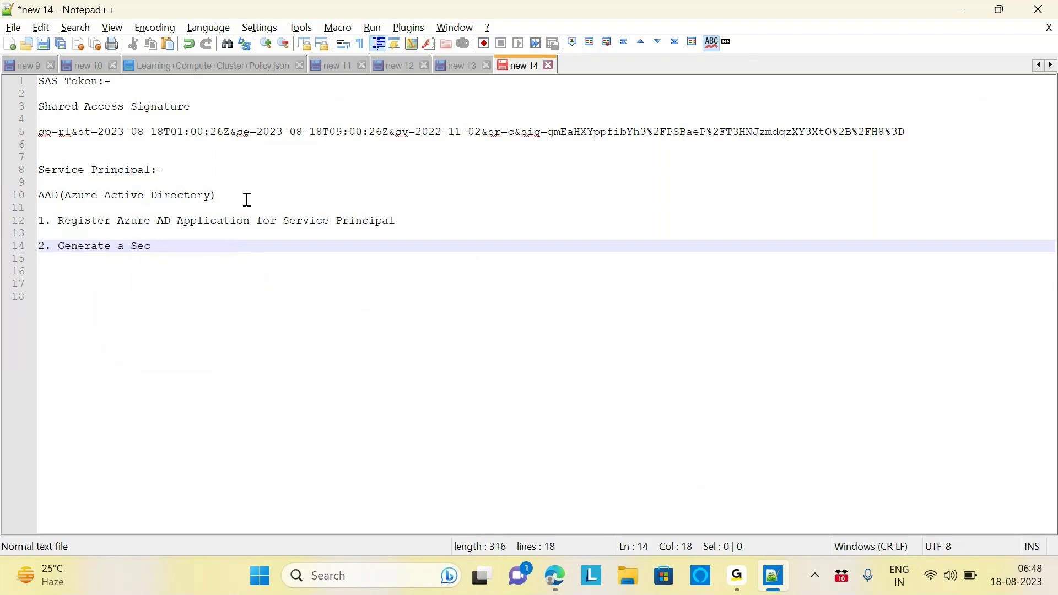
text(ret /password for the)
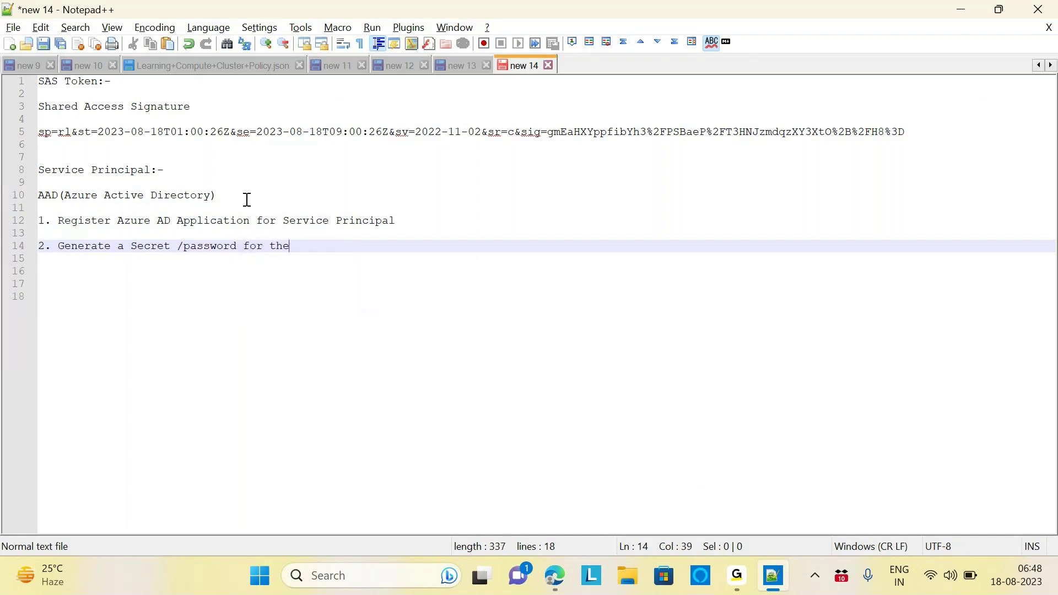
text( application)
Add the third numbered note "3. Set the saprk config" below the second, separated by a blank line.
key(Return)
key(Return)
text(3. )
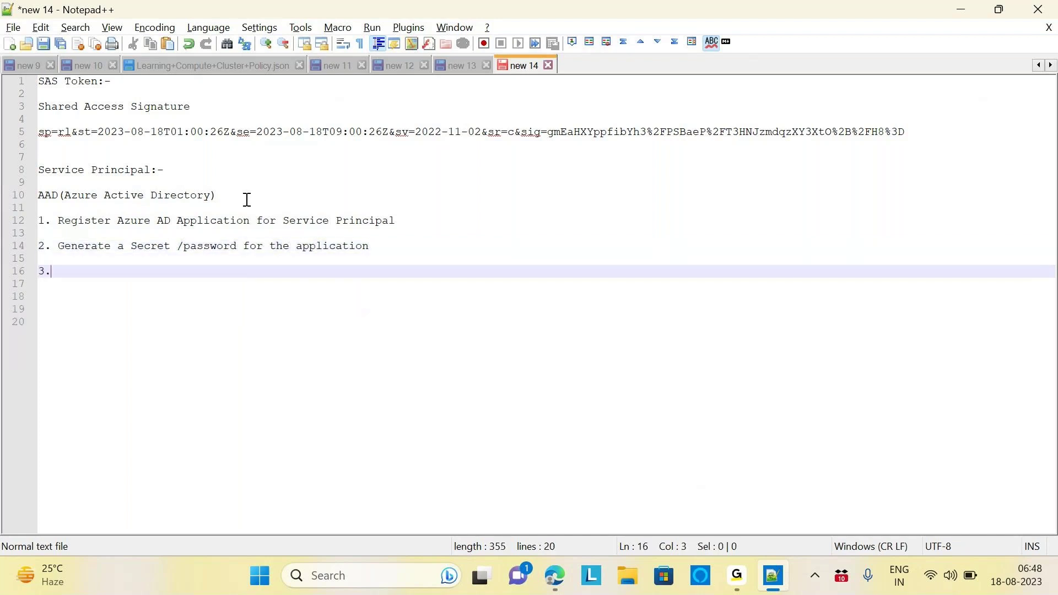
text(Set the sap)
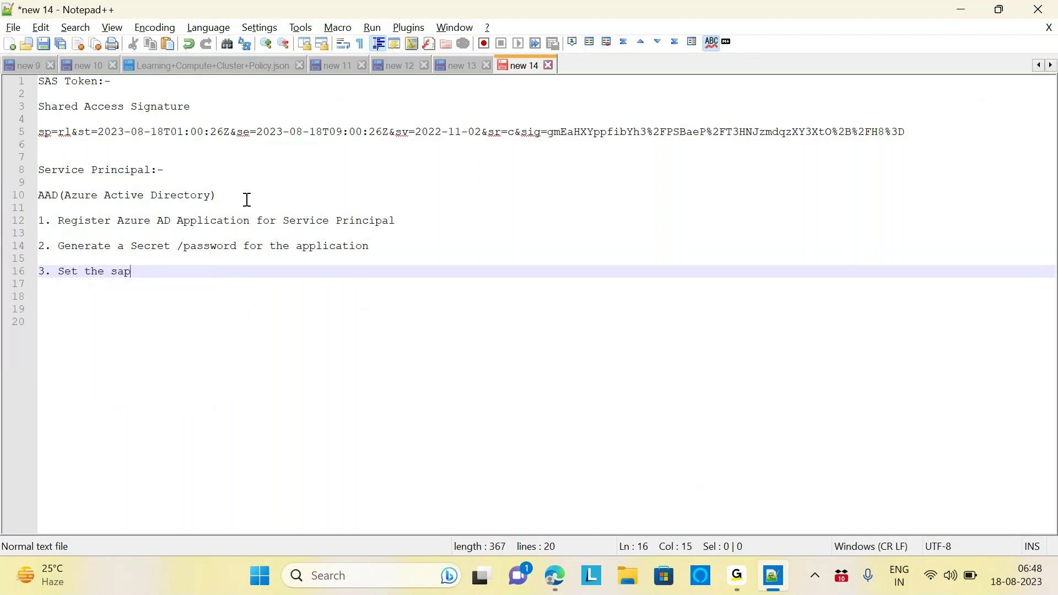
text(rk config)
drag(206, 270, 22, 215)
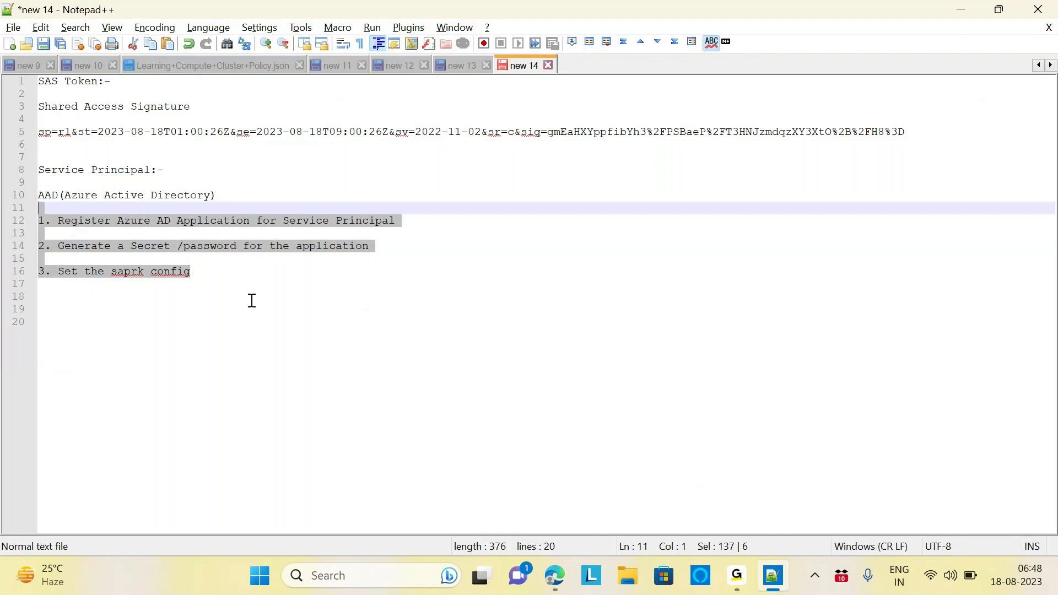
Add the fourth numbered note "4. Assign role" below the third, separated by a blank line.
click(215, 268)
key(Return)
key(Return)
text(4. Assign role)
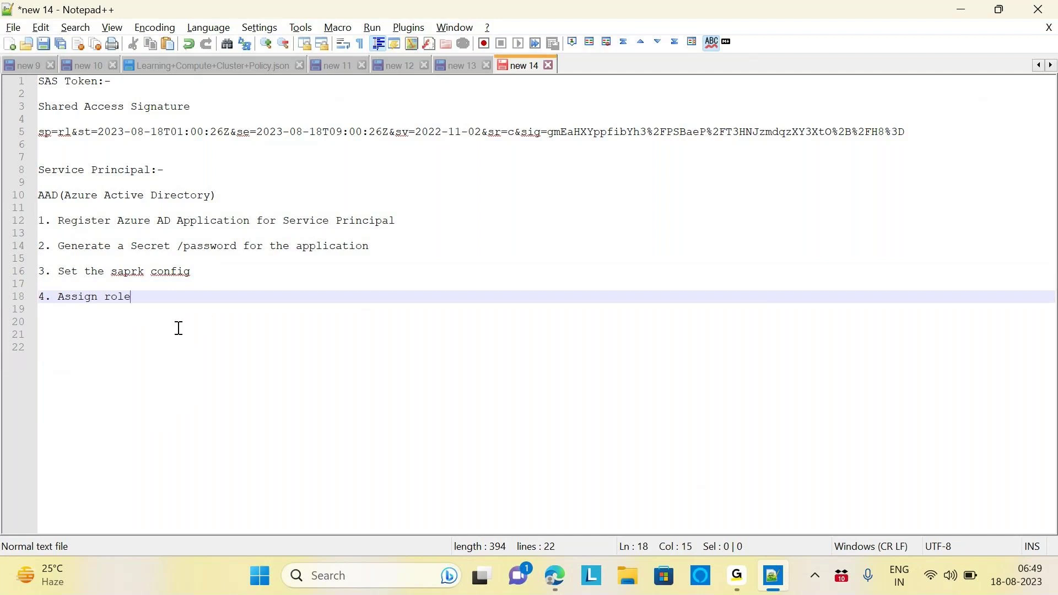
Capitalize the initial letters of the last two words in note 3.
click(119, 274)
key(BackSpace)
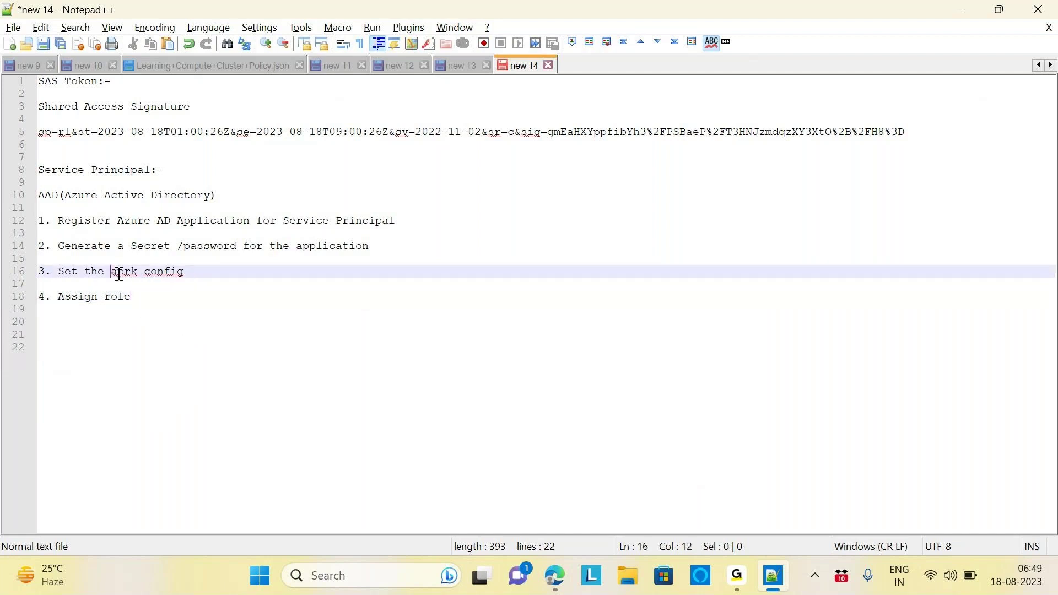
text(S)
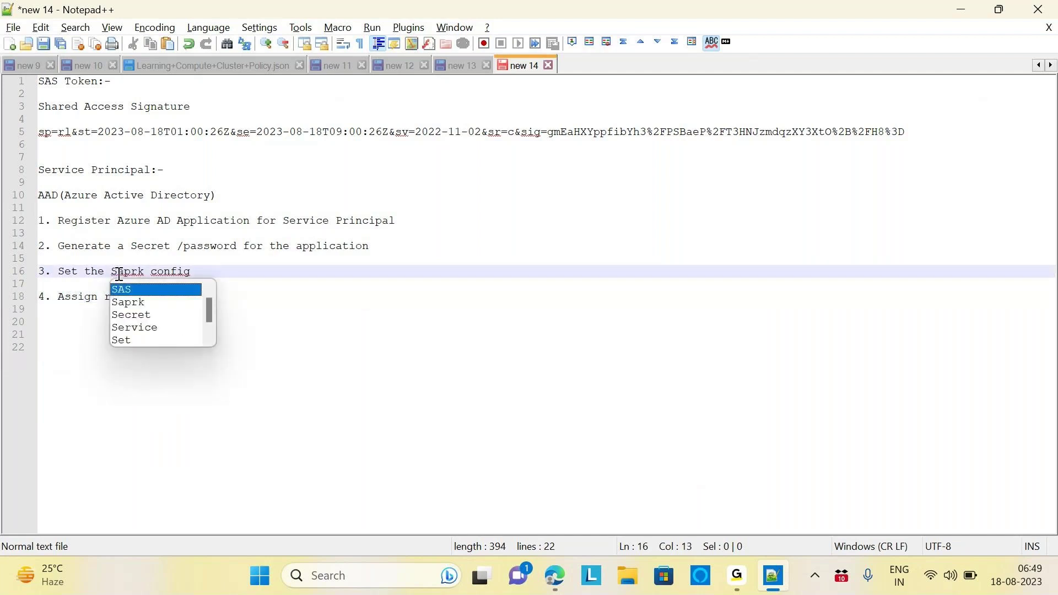
click(160, 274)
key(BackSpace)
text(C)
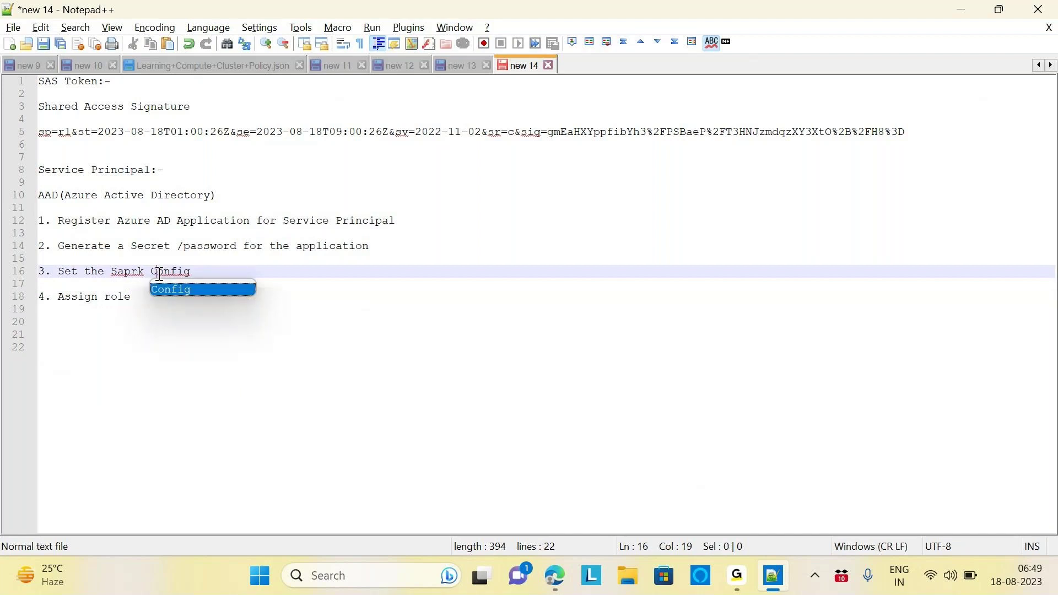
click(189, 307)
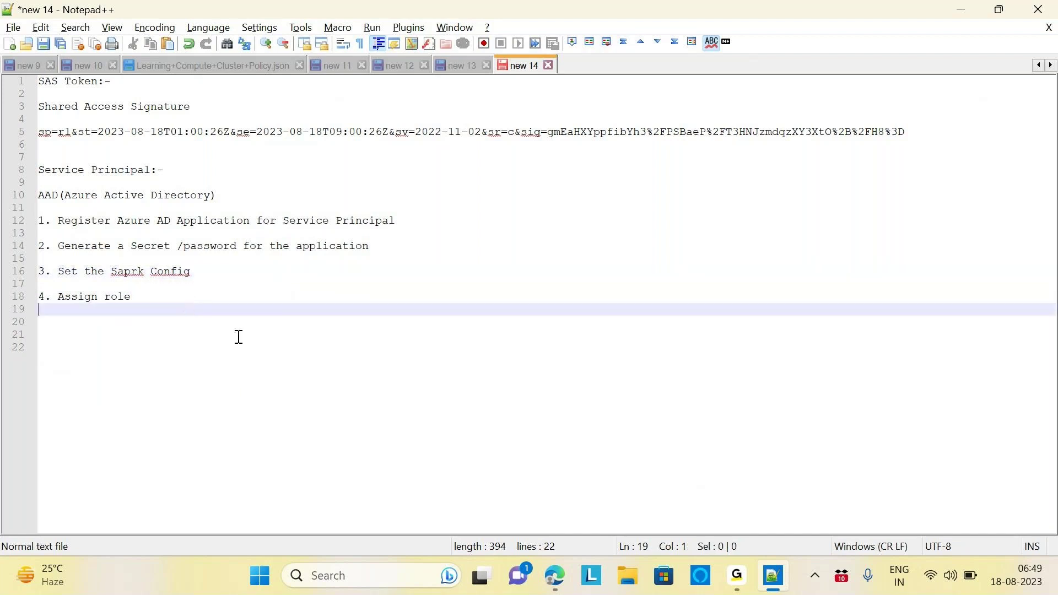
Correct the misspelled word in note 3 so that it reads "Set the Spark Config".
click(146, 273)
key(BackSpace)
key(BackSpace)
key(BackSpace)
key(BackSpace)
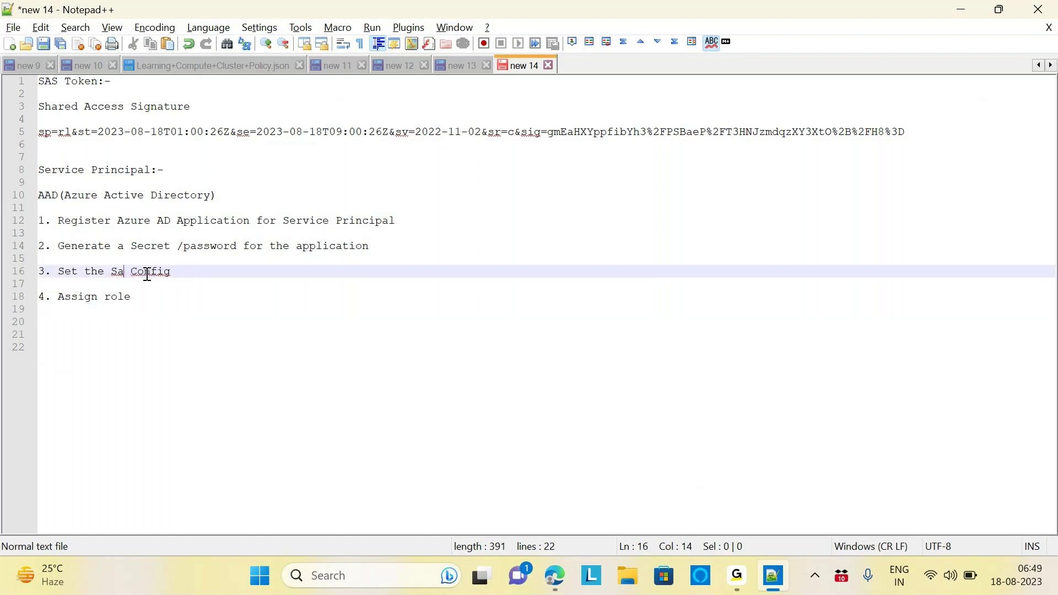
text(park)
click(247, 323)
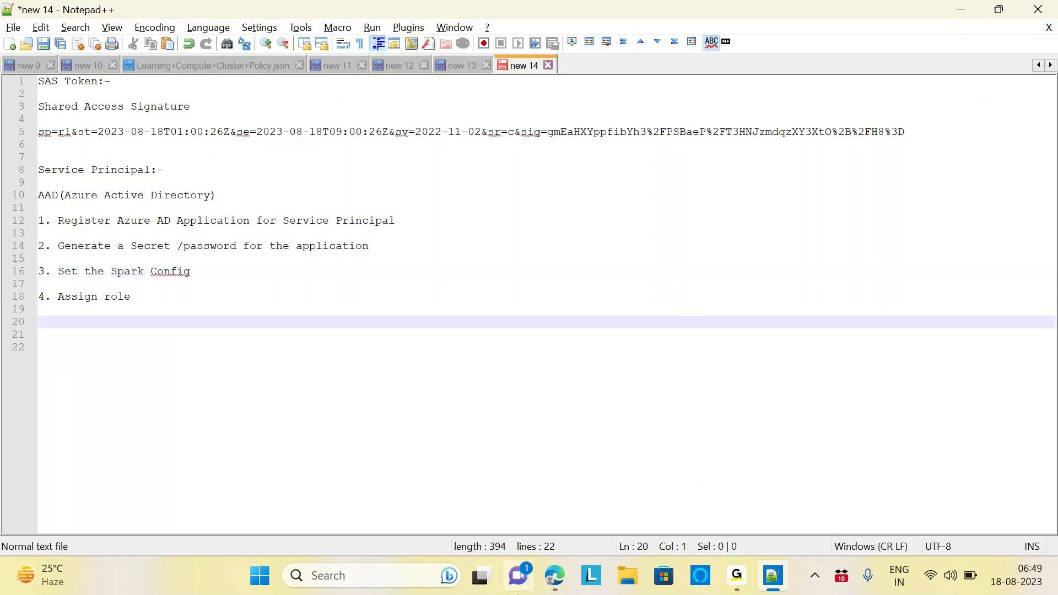
Switch to the Databricks SAS notebook in Edge and clone it as "Access DataLake Stroage Using Service Principal".
mouse_move(567, 574)
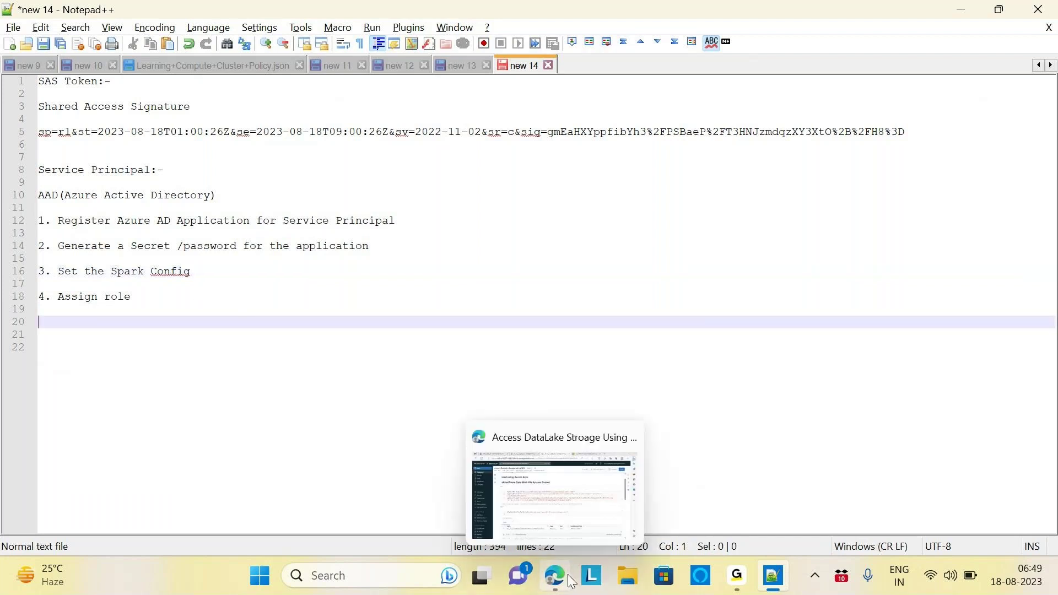
click(583, 524)
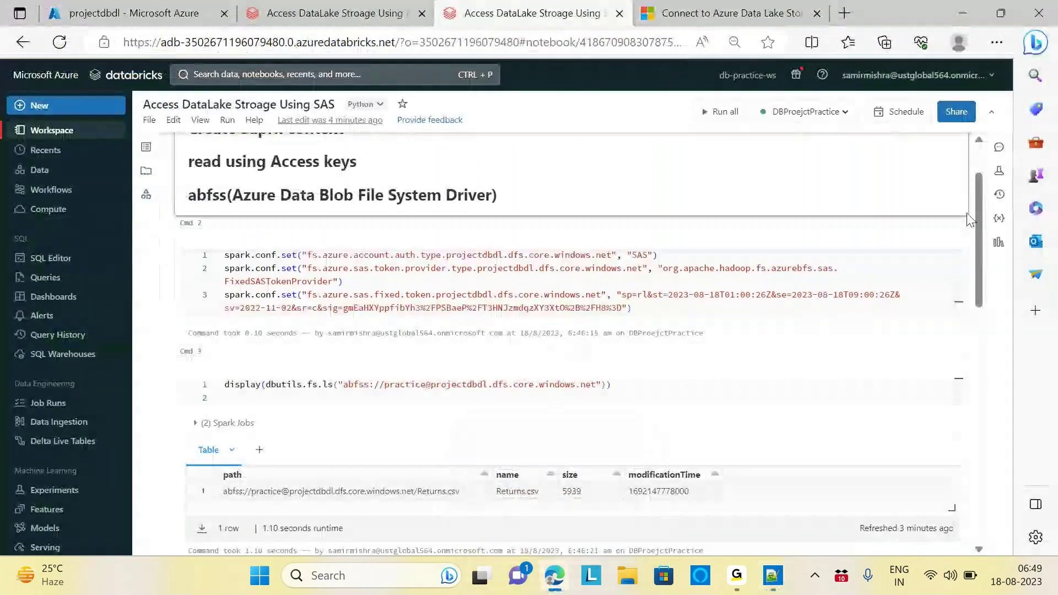
scroll(980, 233, up, 2)
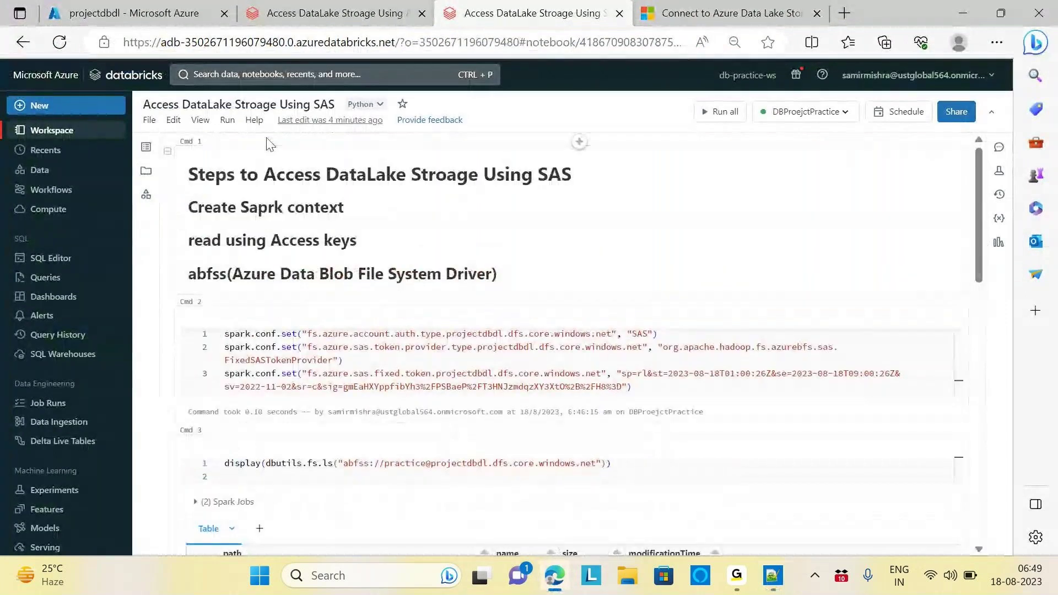
click(151, 125)
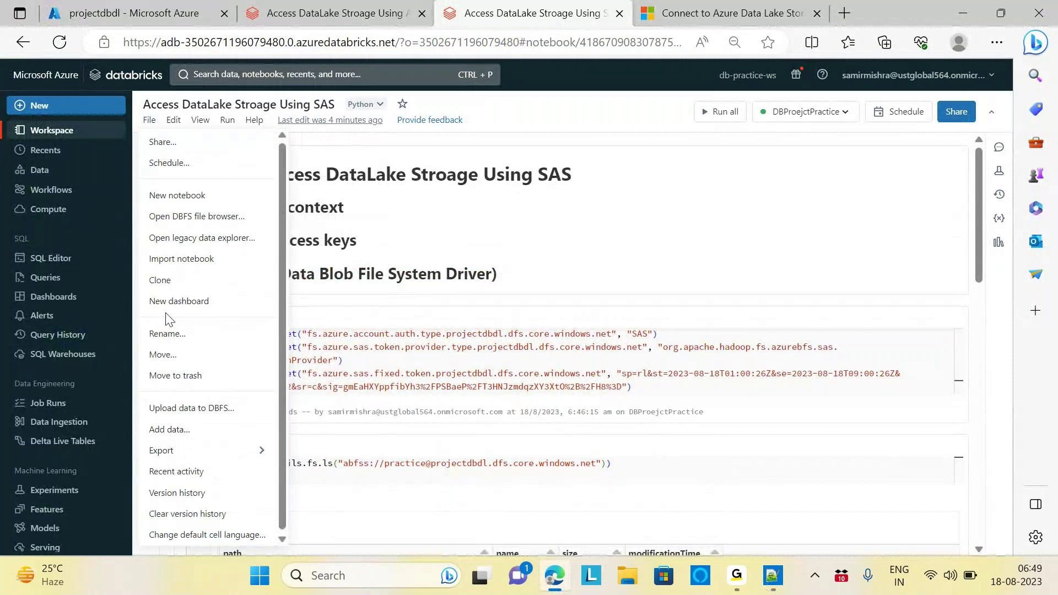
click(164, 280)
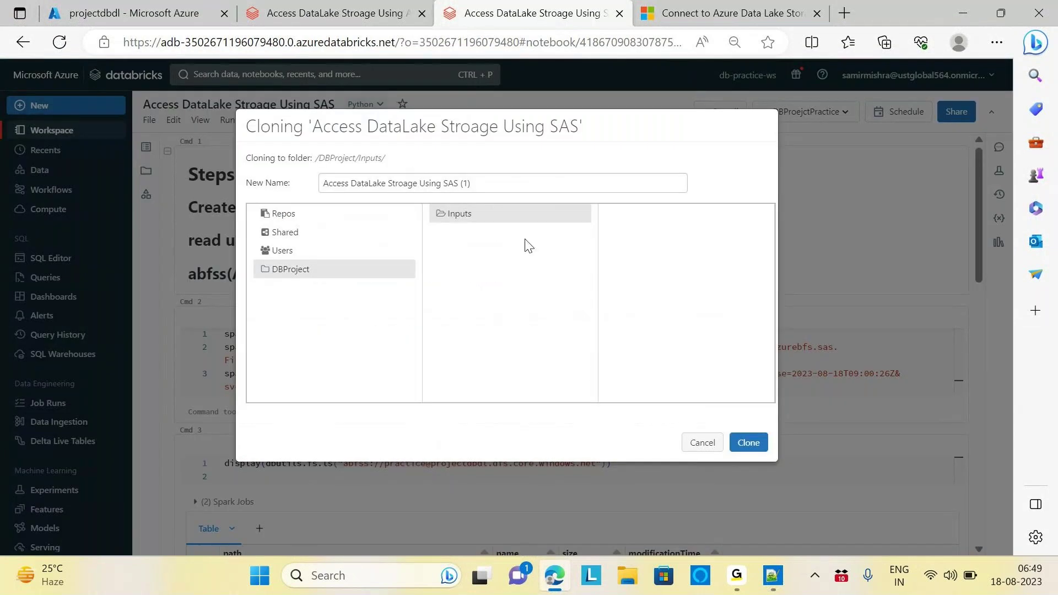
click(495, 190)
key(BackSpace)
key(BackSpace)
key(BackSpace)
text(ervice )
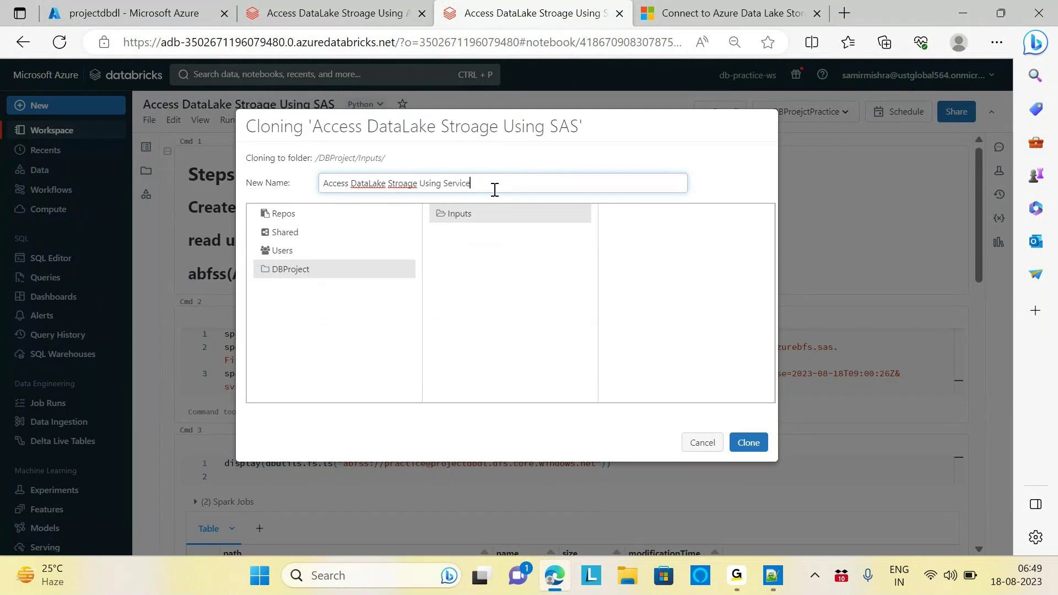
text(Principal)
click(743, 446)
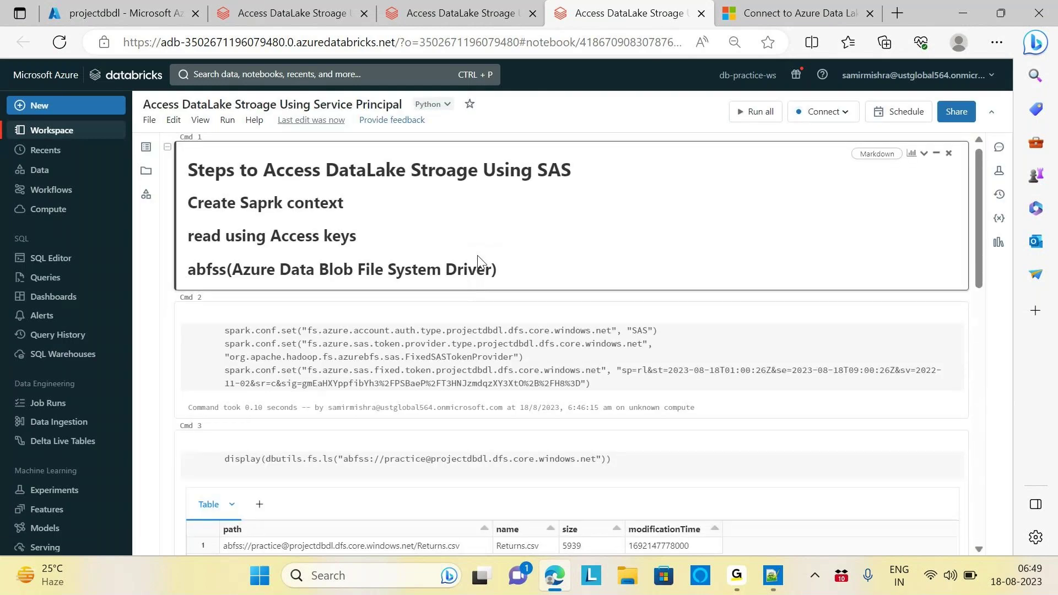
Change the cloned notebook's heading to "Steps to Access DataLake Stroage Using Service Principal" and attach the notebook to the DBProejctPractice cluster.
double_click(505, 173)
click(470, 183)
key(BackSpace)
key(BackSpace)
text(ervice Pr)
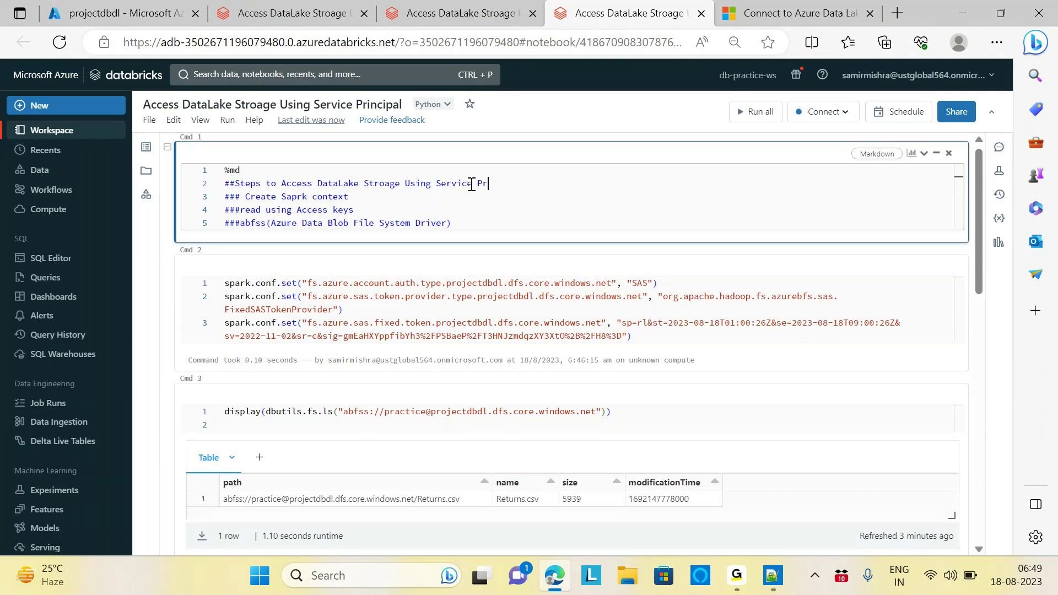
text(incipal)
click(611, 120)
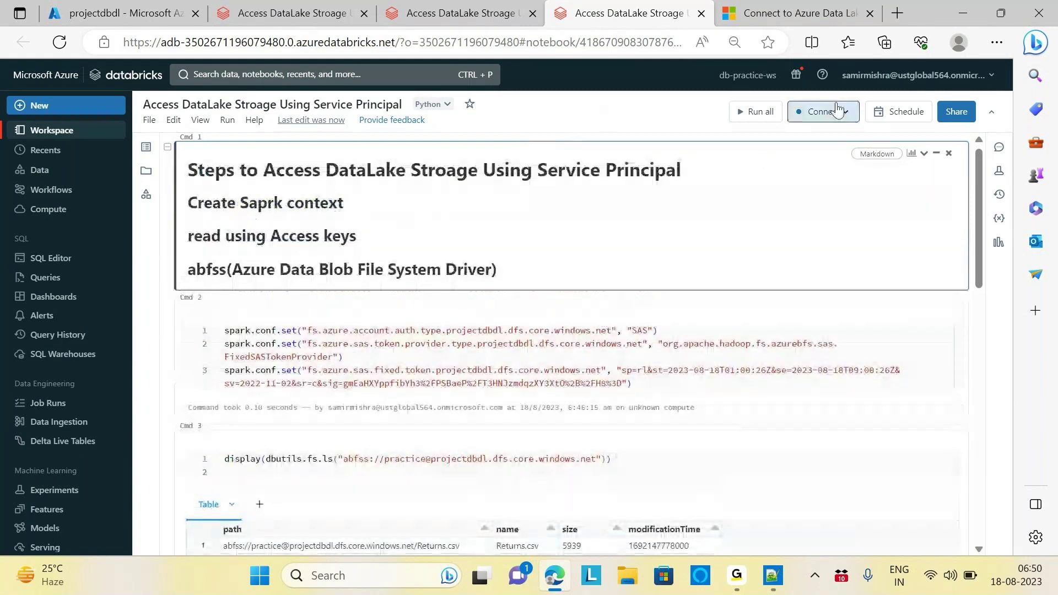
click(821, 111)
click(634, 160)
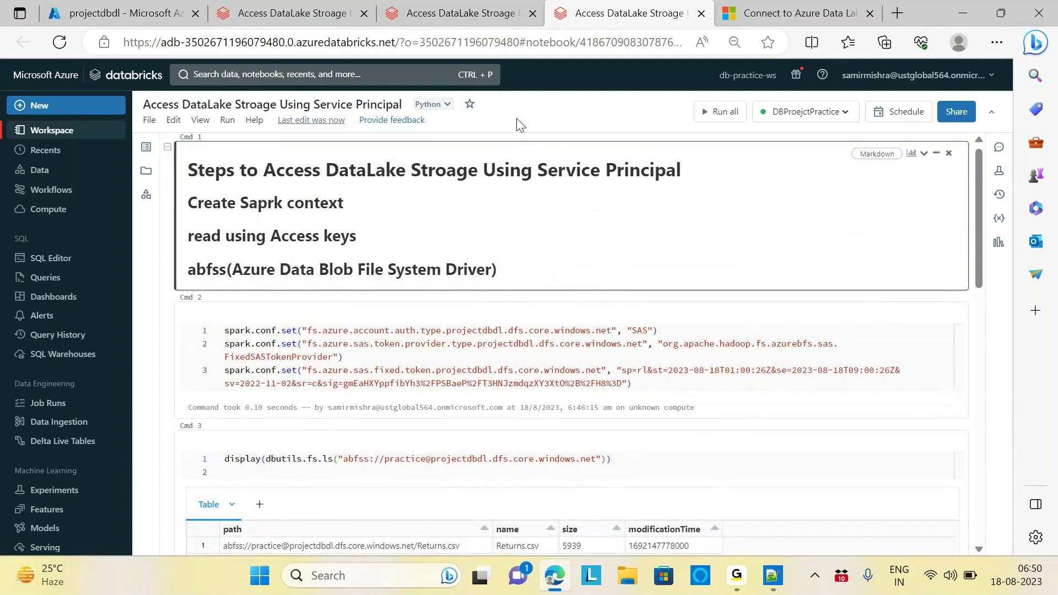
Review the first Service Principal note about registering the Azure AD application in Notepad++, and return to the browser.
click(773, 576)
drag(62, 224, 245, 220)
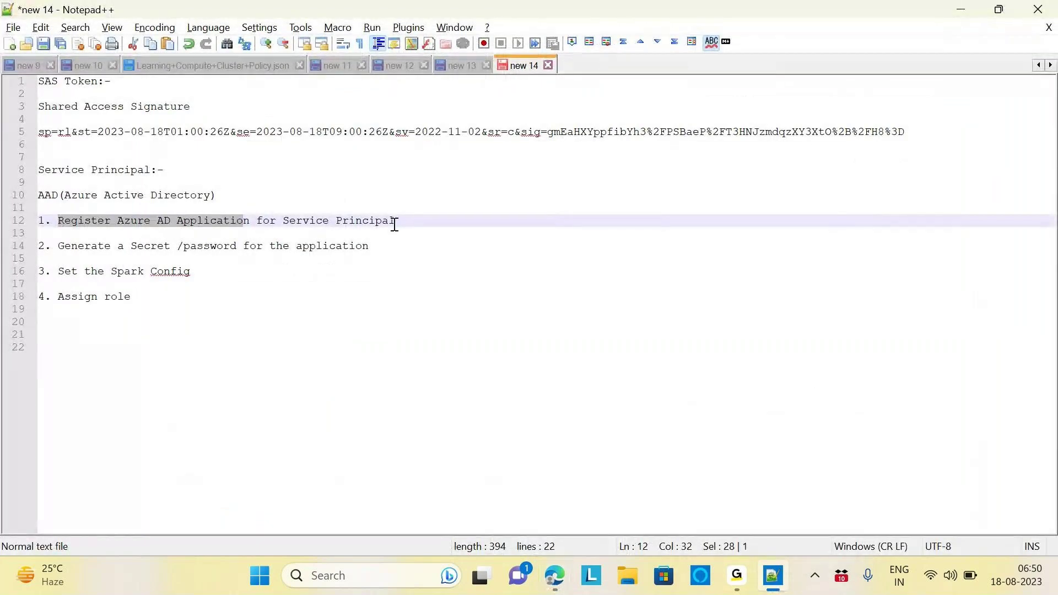
key(alt+Tab)
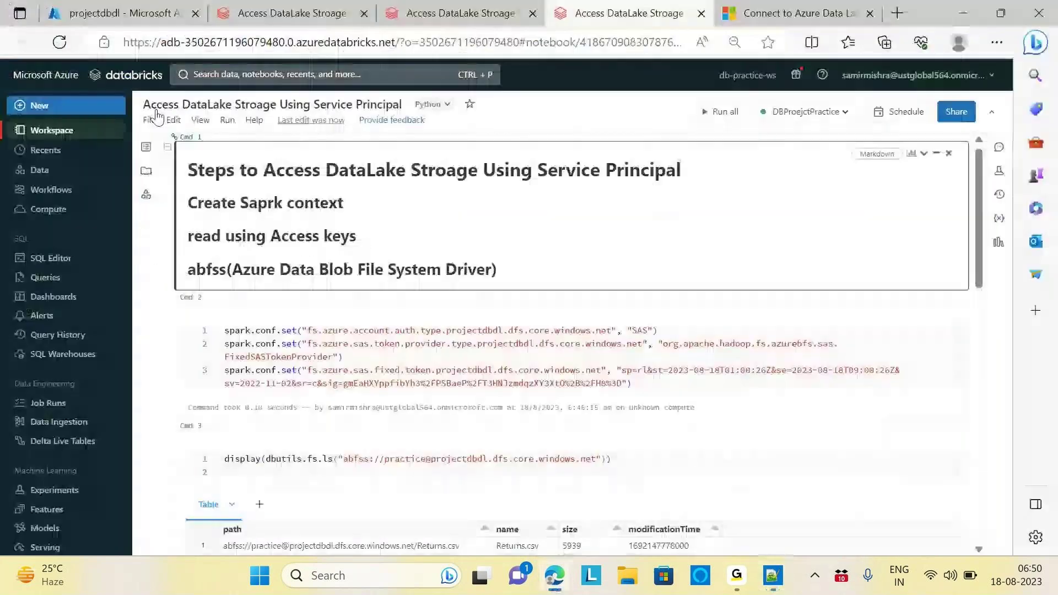
Switch to the Azure portal, search for "acti" and open the Azure Active Directory service.
click(127, 18)
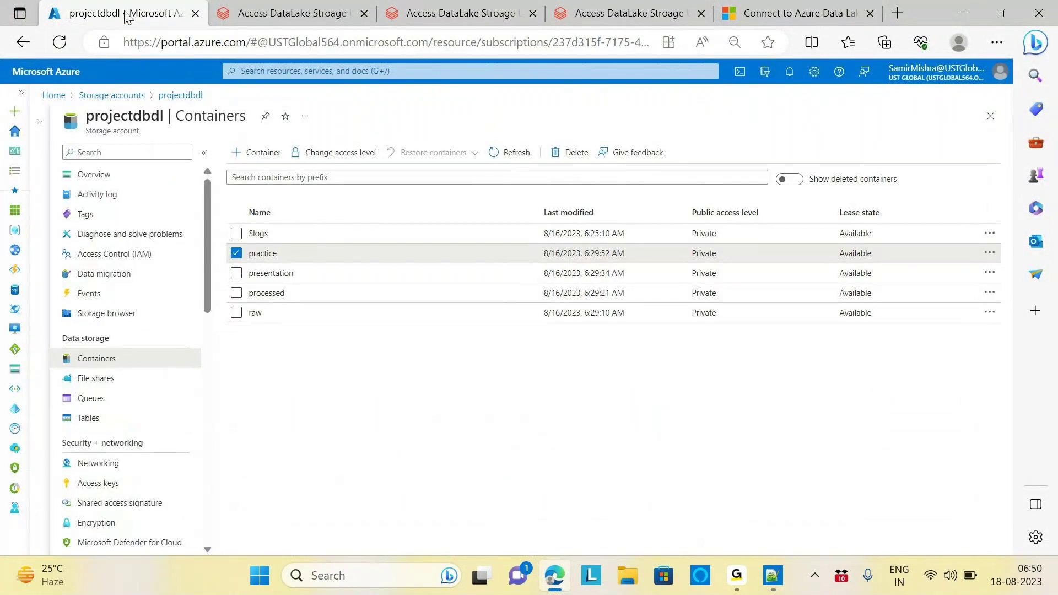
click(380, 71)
text(acti)
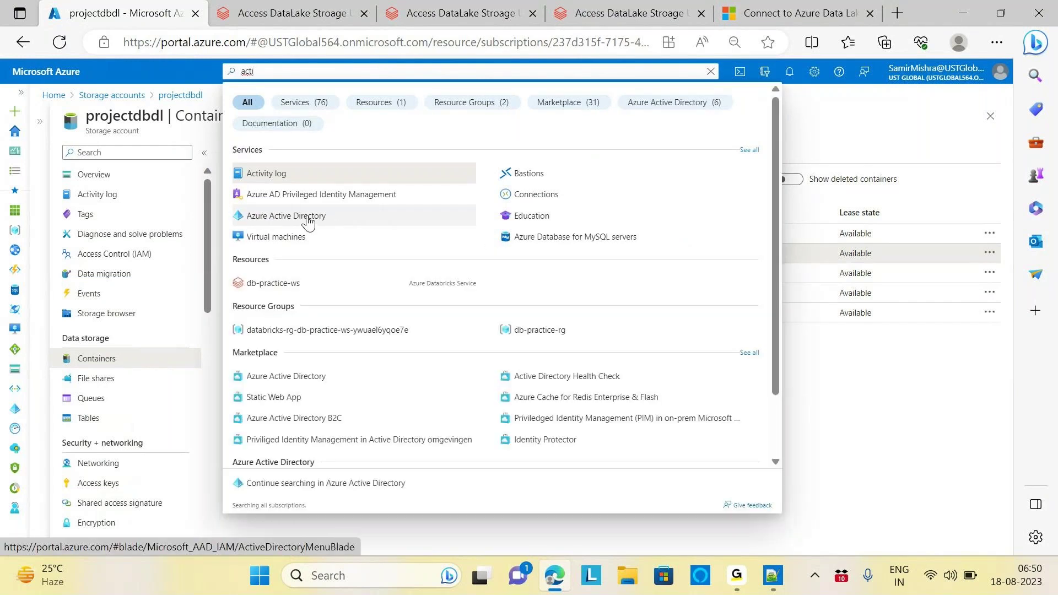
click(315, 218)
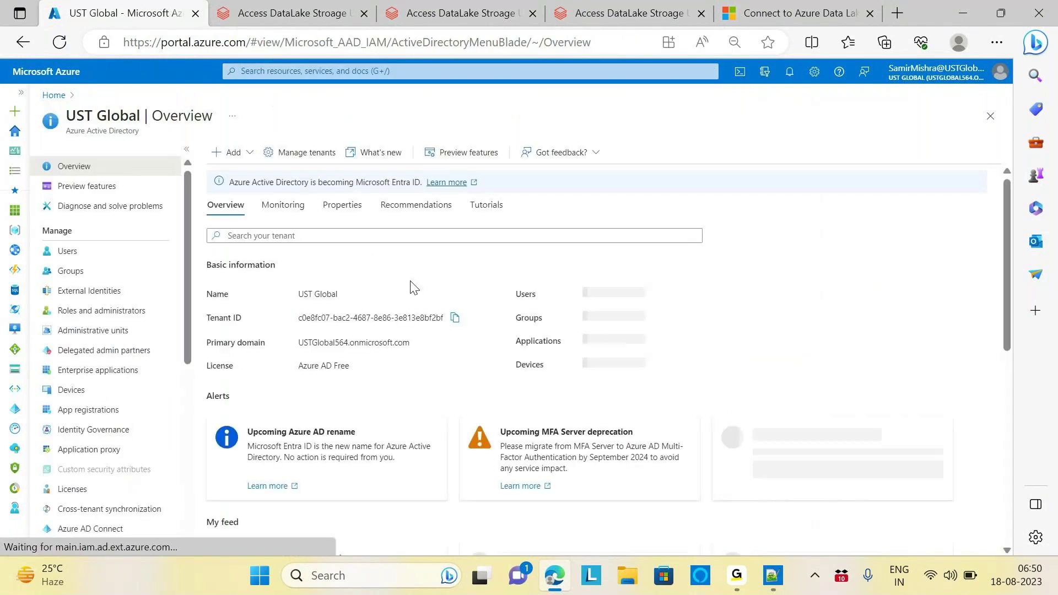
Register a new application named "project-app" in the directory's App registrations.
drag(190, 230, 186, 282)
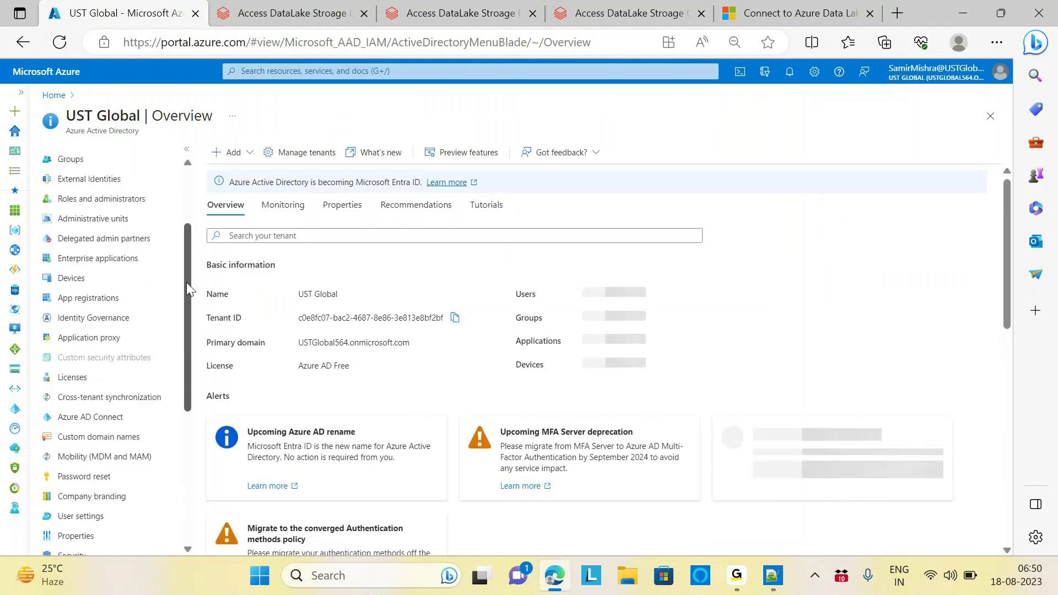
click(97, 301)
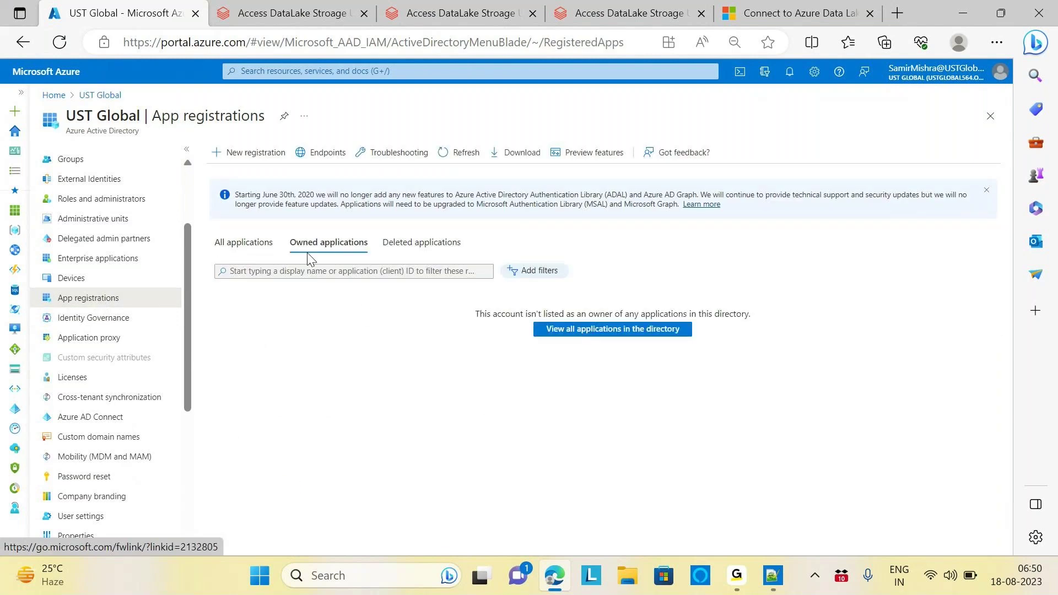
click(262, 158)
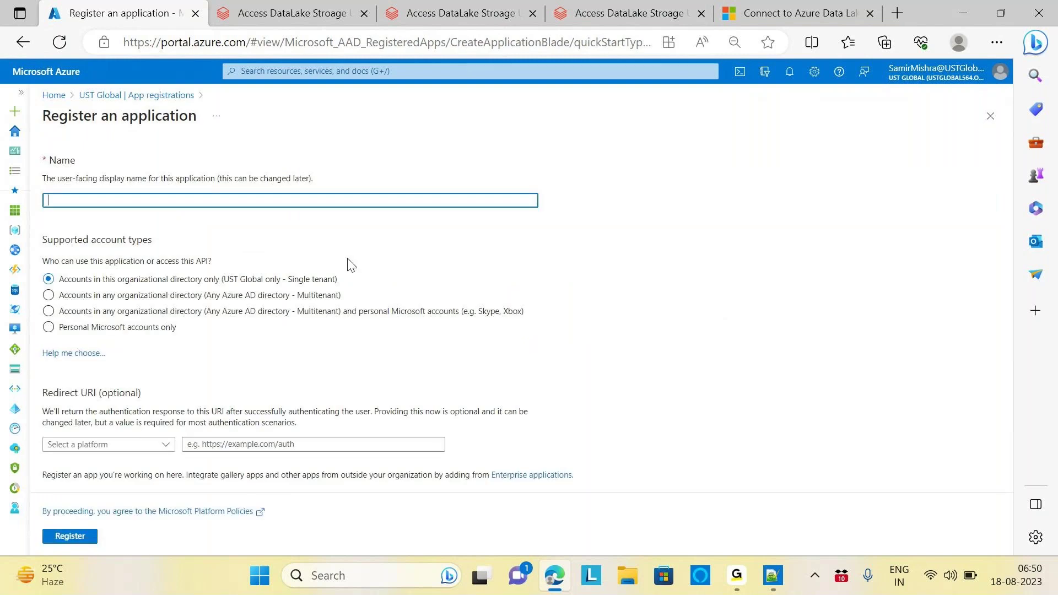
click(368, 205)
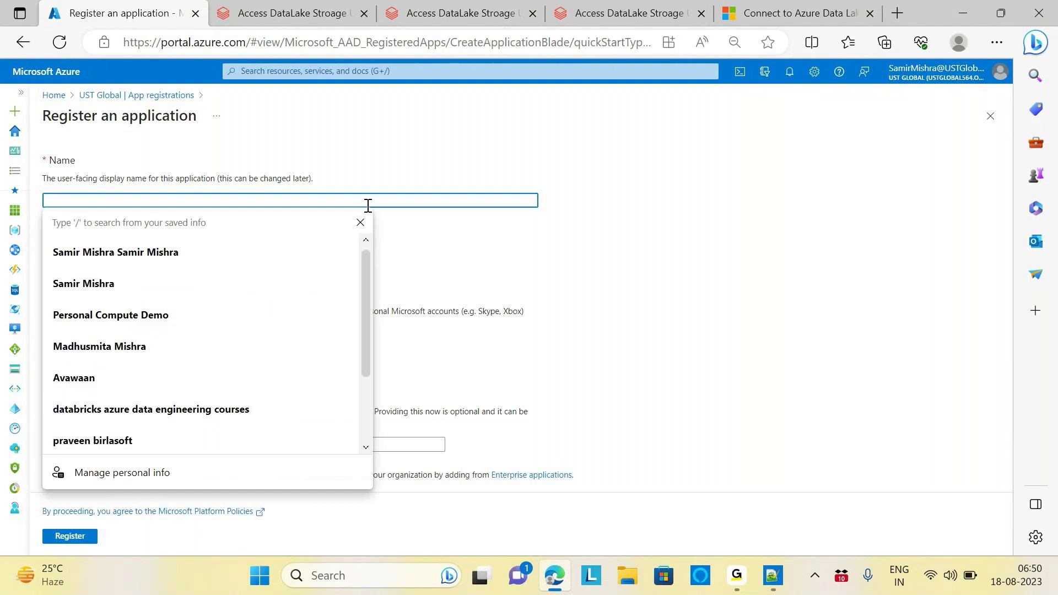
text(p)
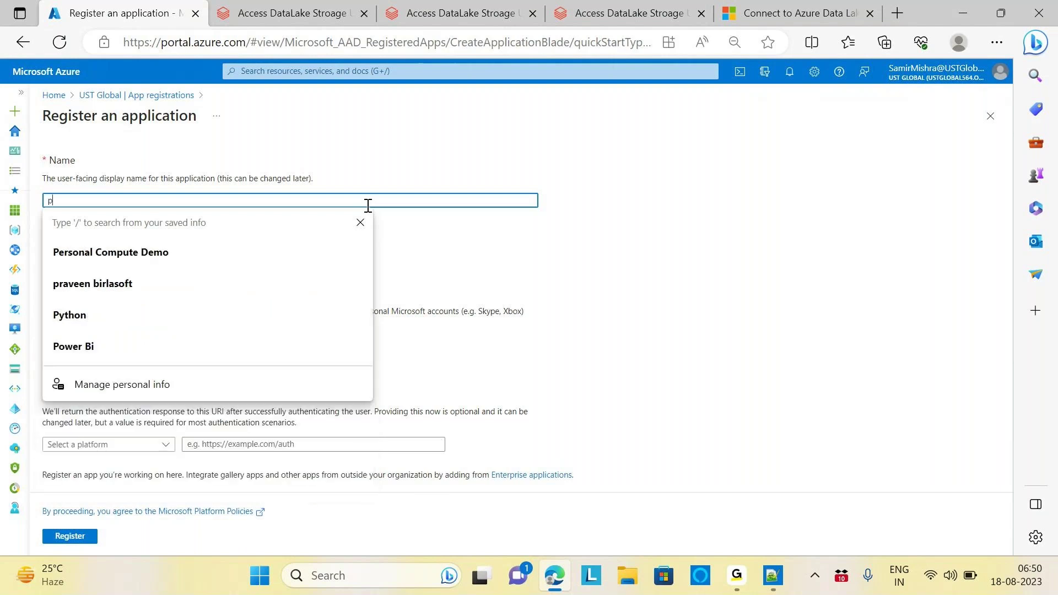
text(roj)
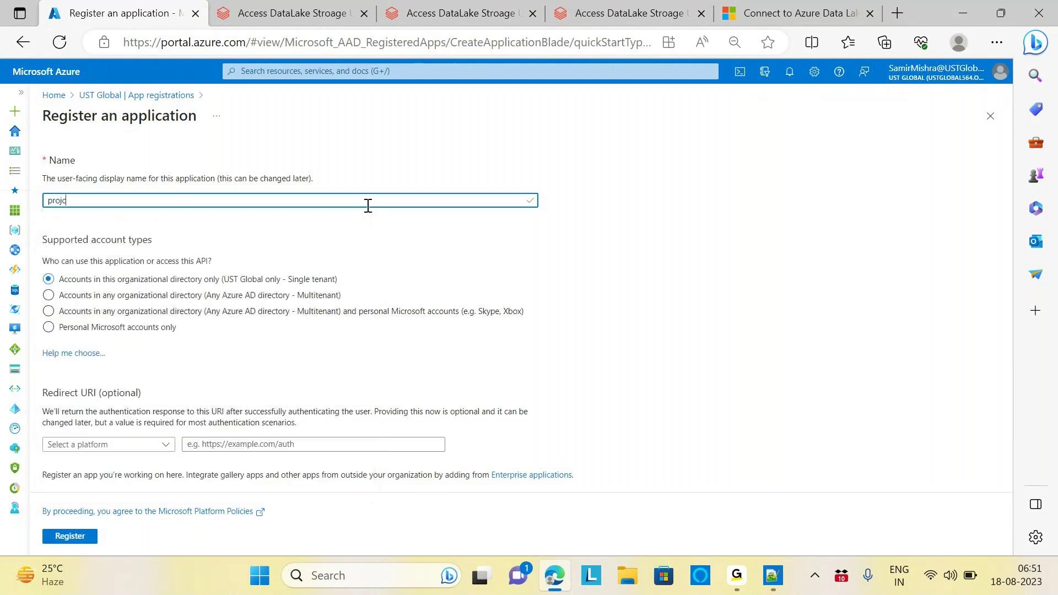
text(ect-app)
click(76, 536)
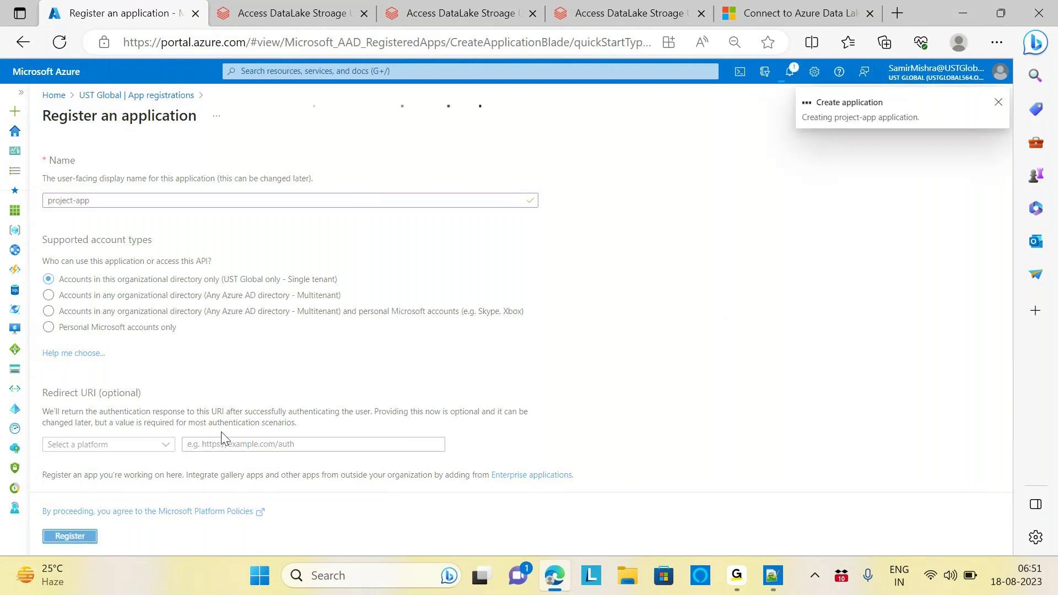
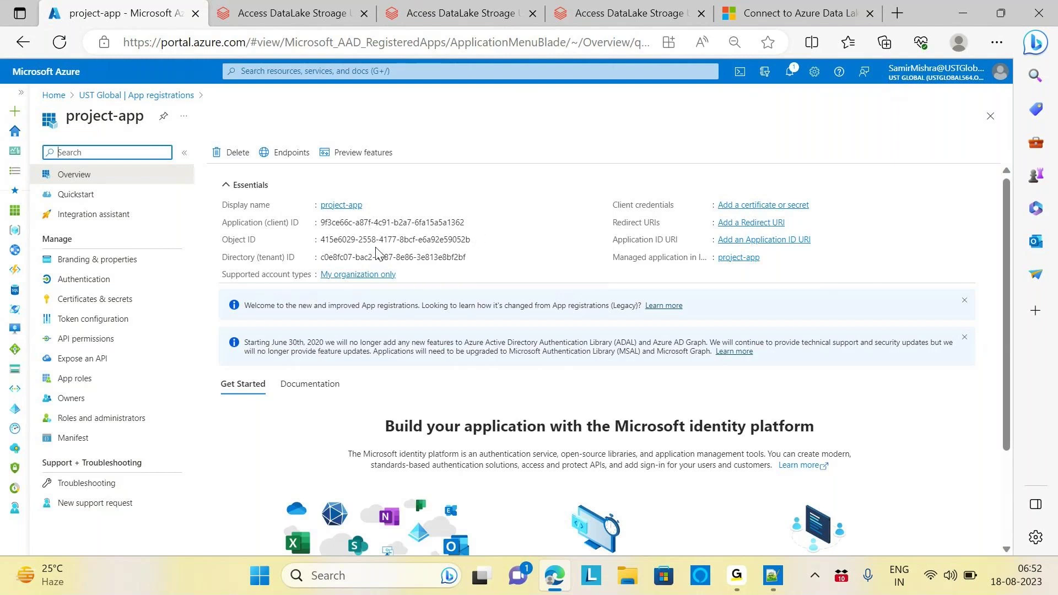
Examine the Application (client) ID in the overview of project-app.
drag(221, 222, 468, 222)
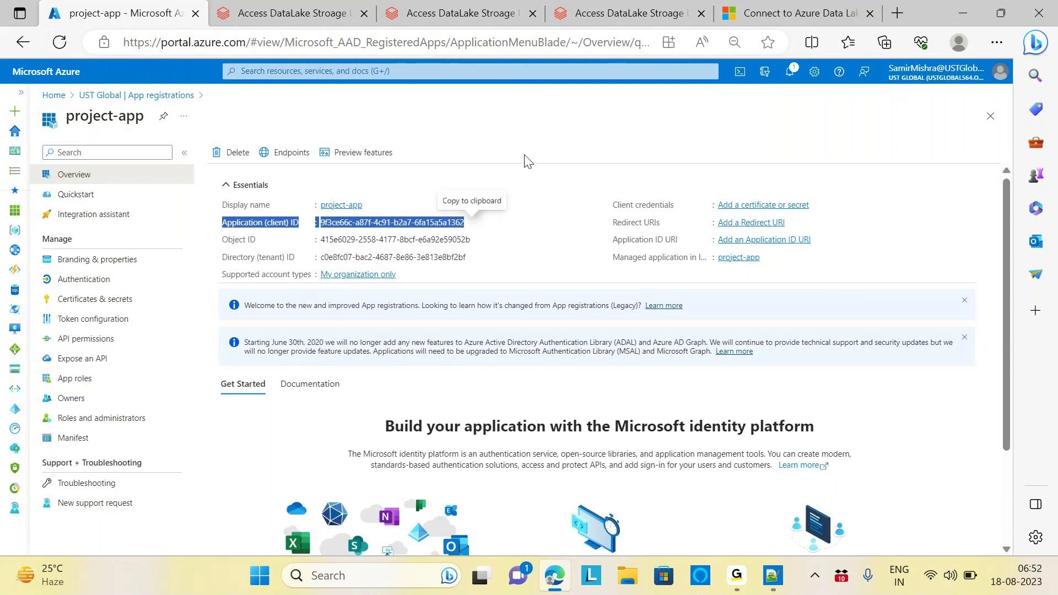
click(537, 135)
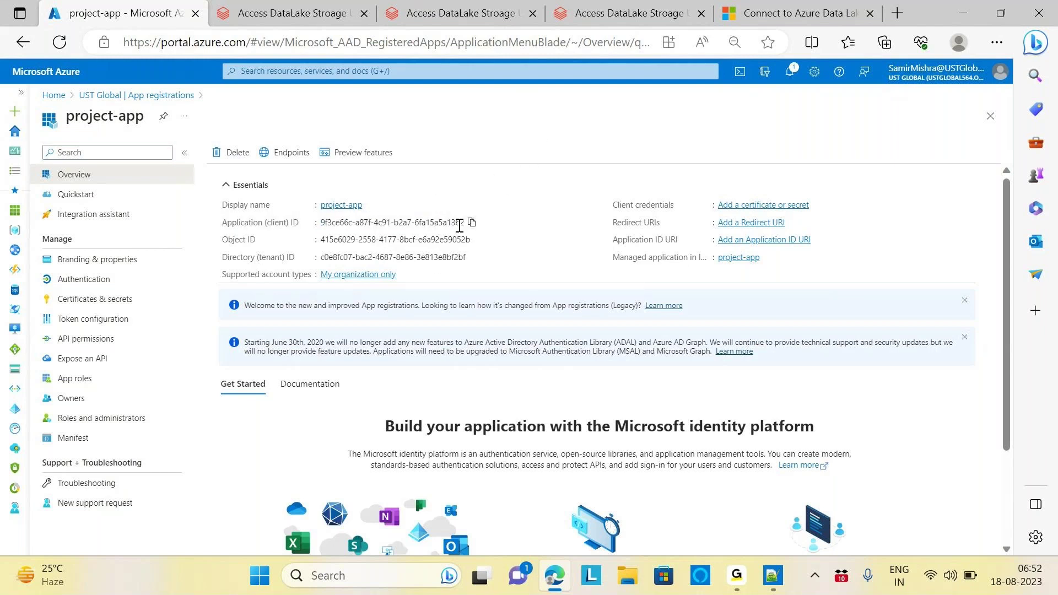
Copy project-app's Application (client) ID into a client_id variable in a new cell below the Service Principal notebook's heading, and run the cell.
click(472, 223)
click(633, 18)
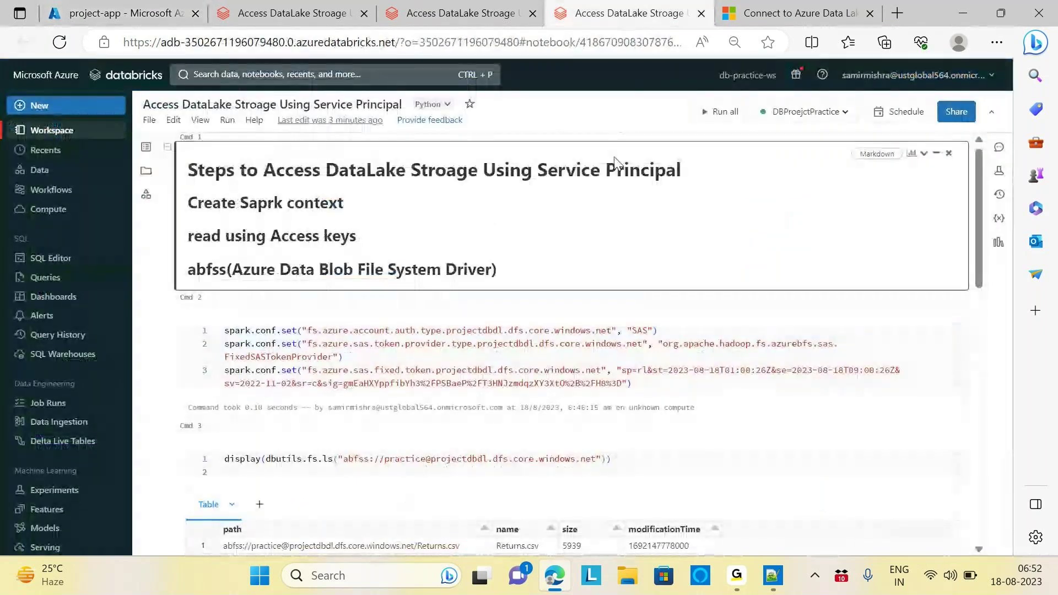
click(582, 299)
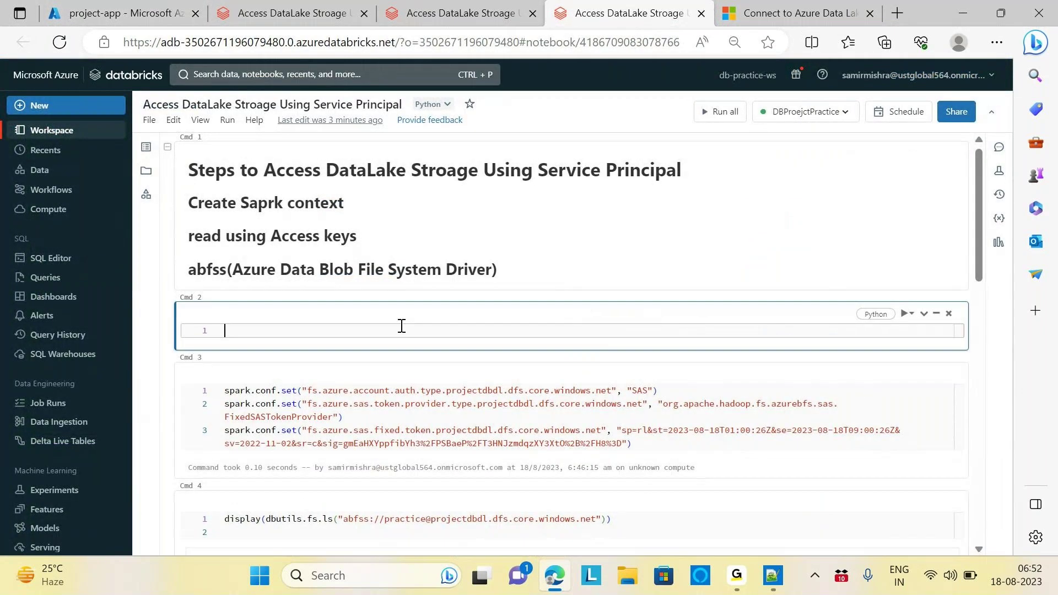
text(client_id=")
key(ctrl+v)
text(")
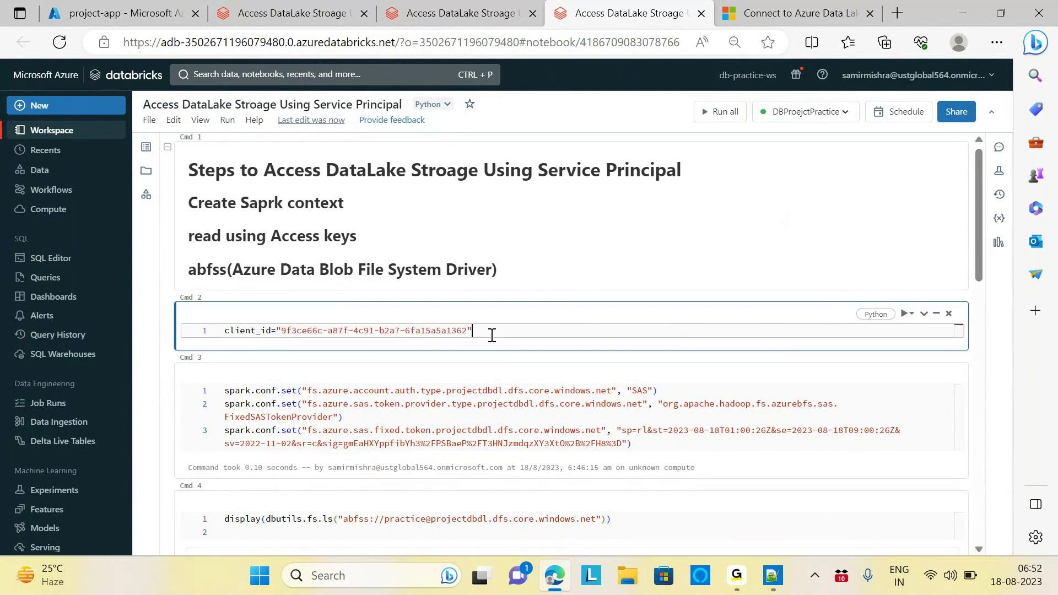
key(shift+Return)
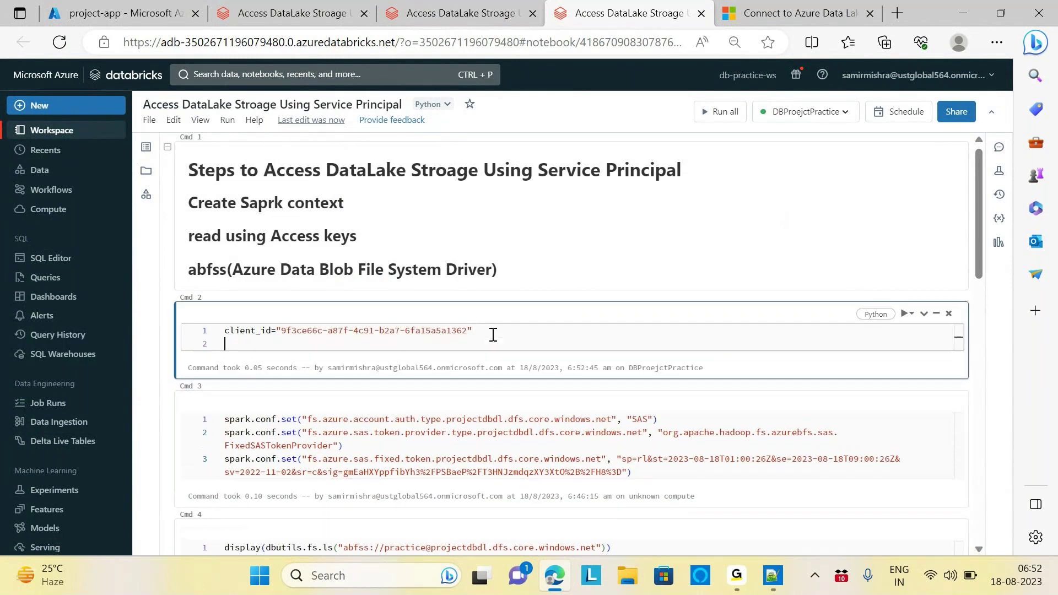
Copy project-app's Directory (tenant) ID from the Azure portal into a tenant_id variable on the notebook cell's second line.
click(124, 13)
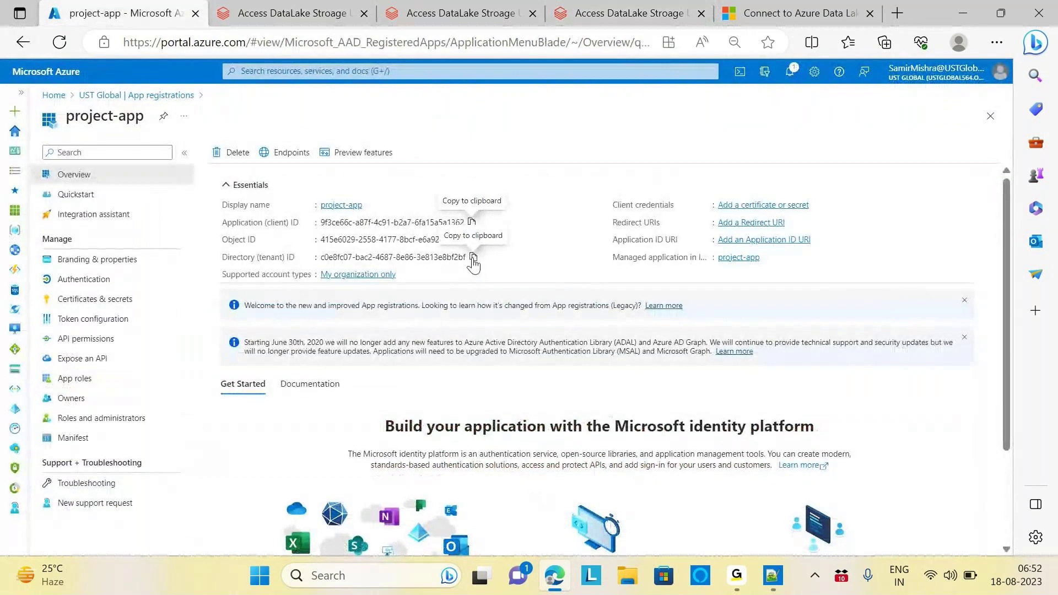
click(472, 257)
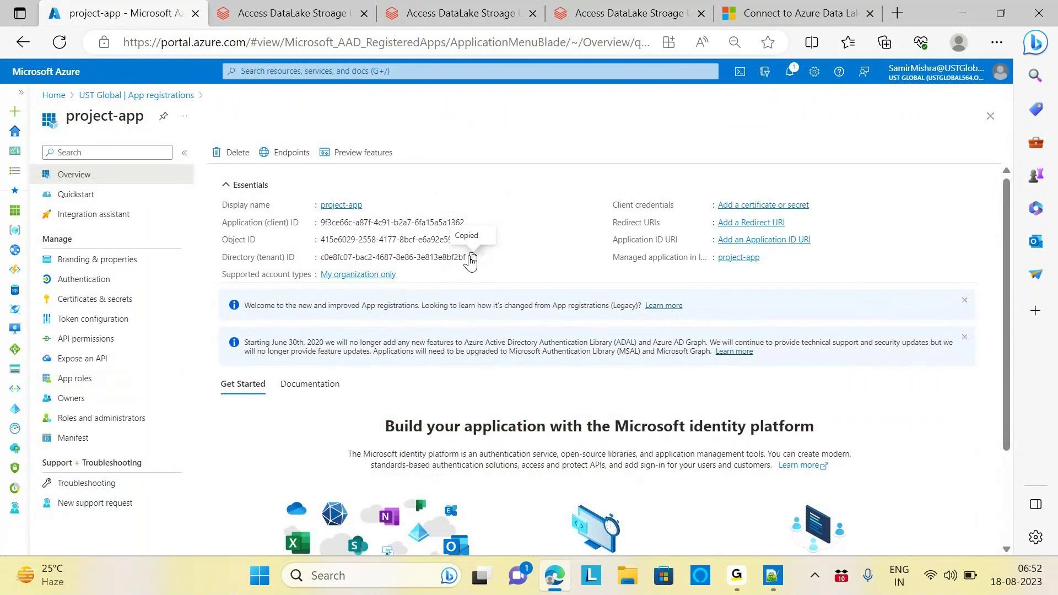
key(ctrl+4)
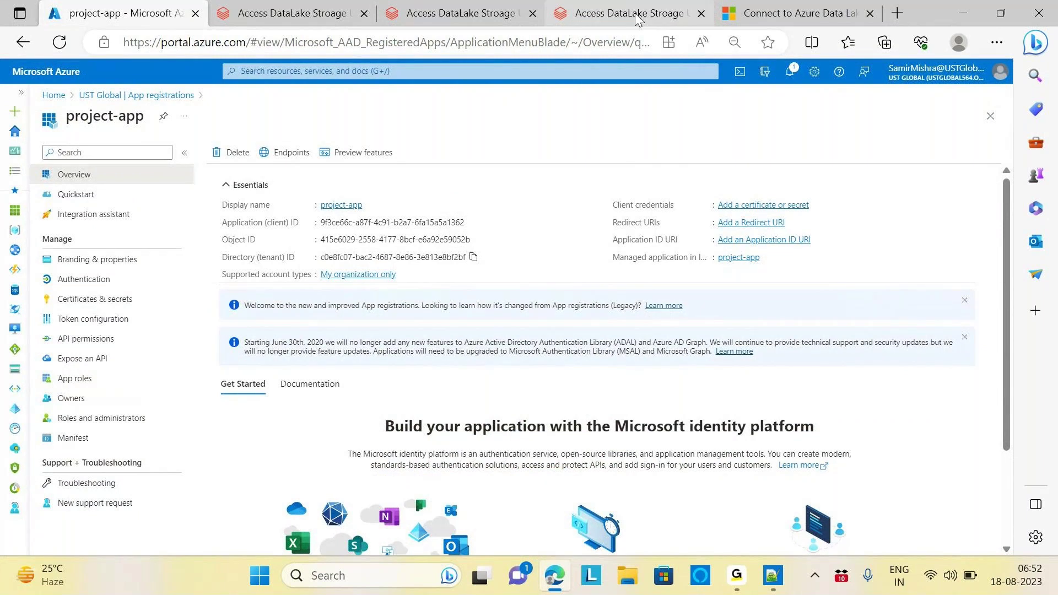
text(te)
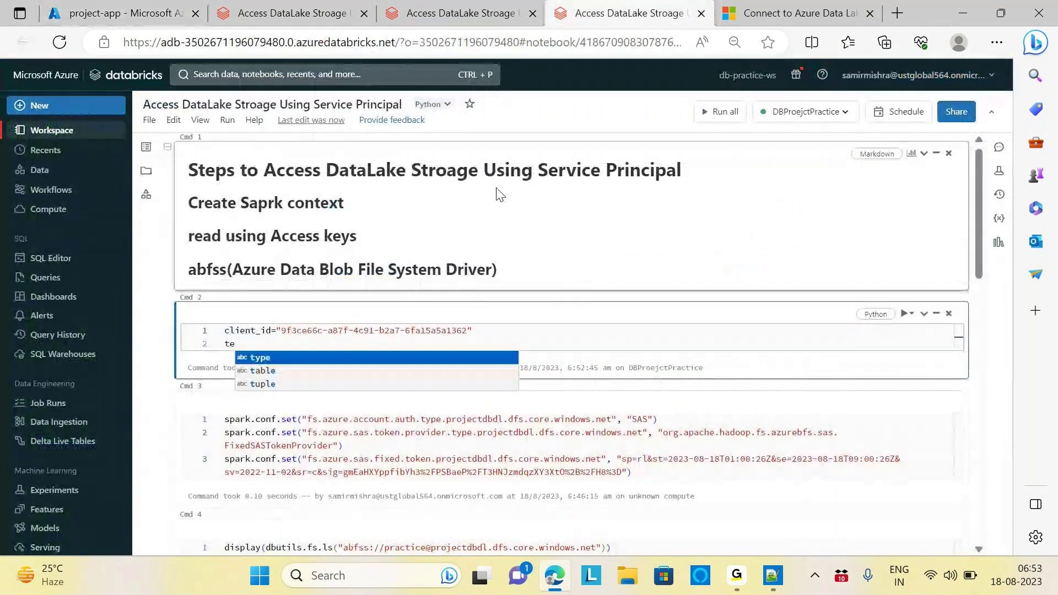
text(nant_id=")
key(ctrl+v)
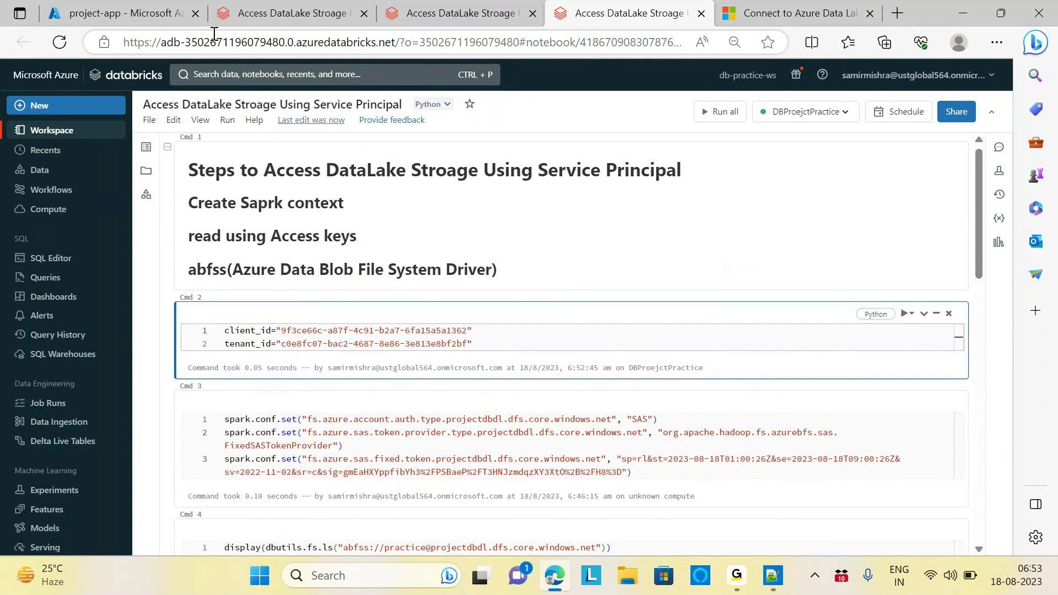
Review the second Service Principal note about generating a secret for the application in Notepad++, and return to the Azure portal.
click(157, 14)
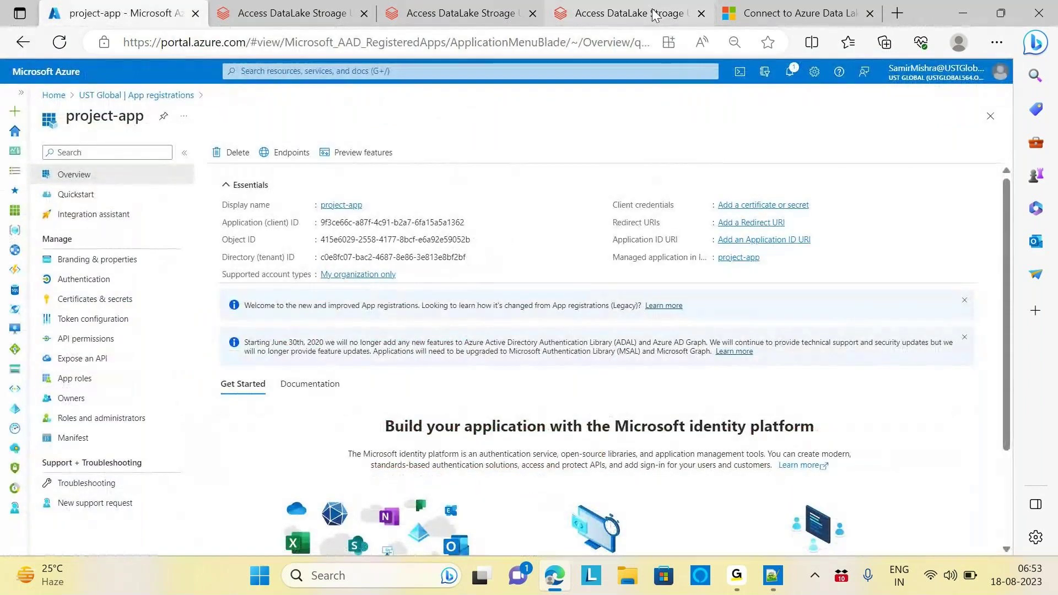
click(628, 13)
key(ctrl+1)
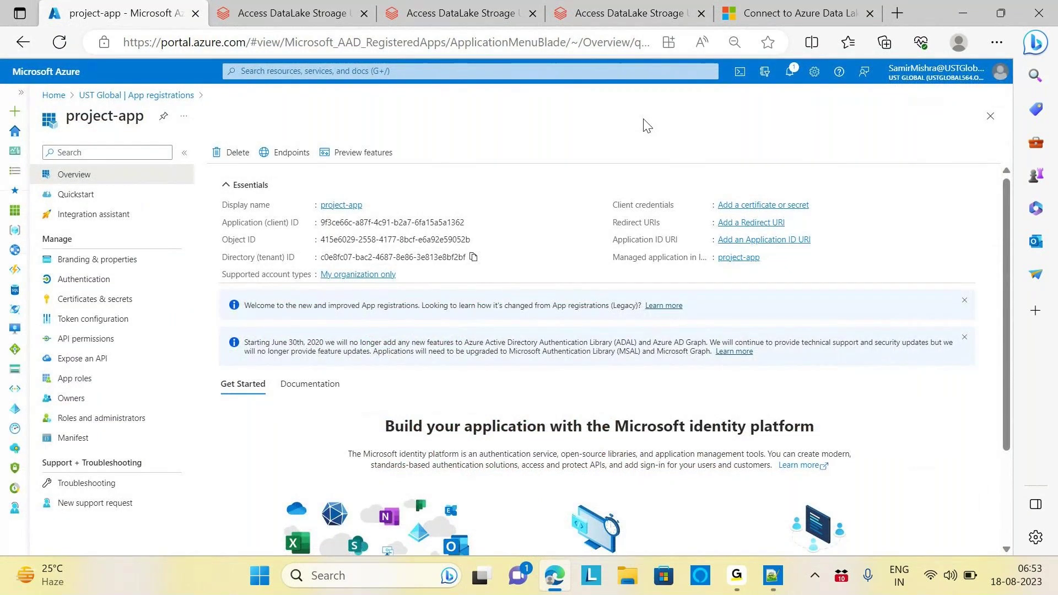
click(775, 576)
drag(58, 246, 373, 242)
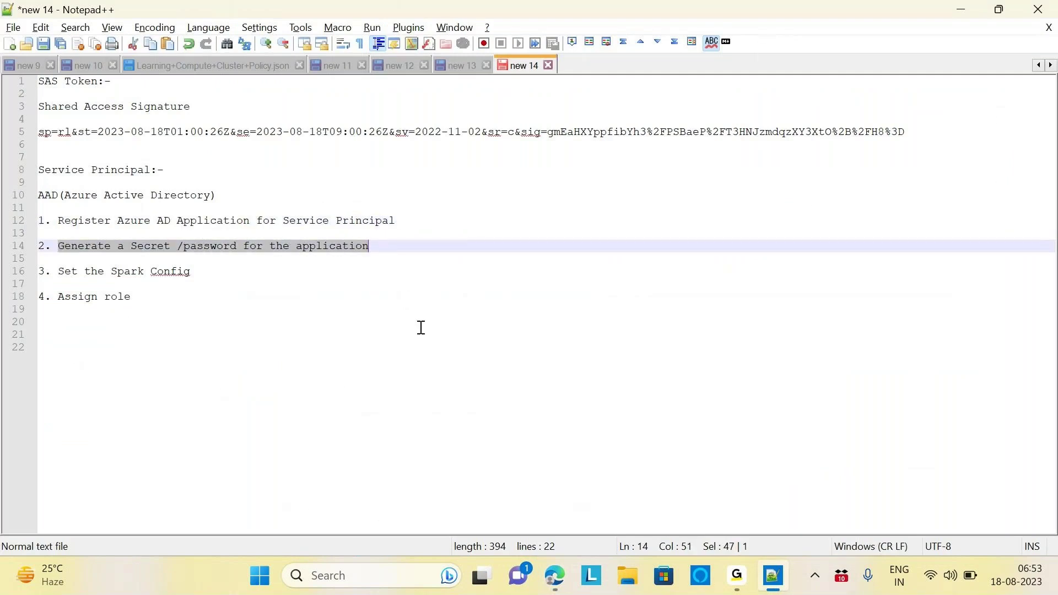
key(alt+Tab)
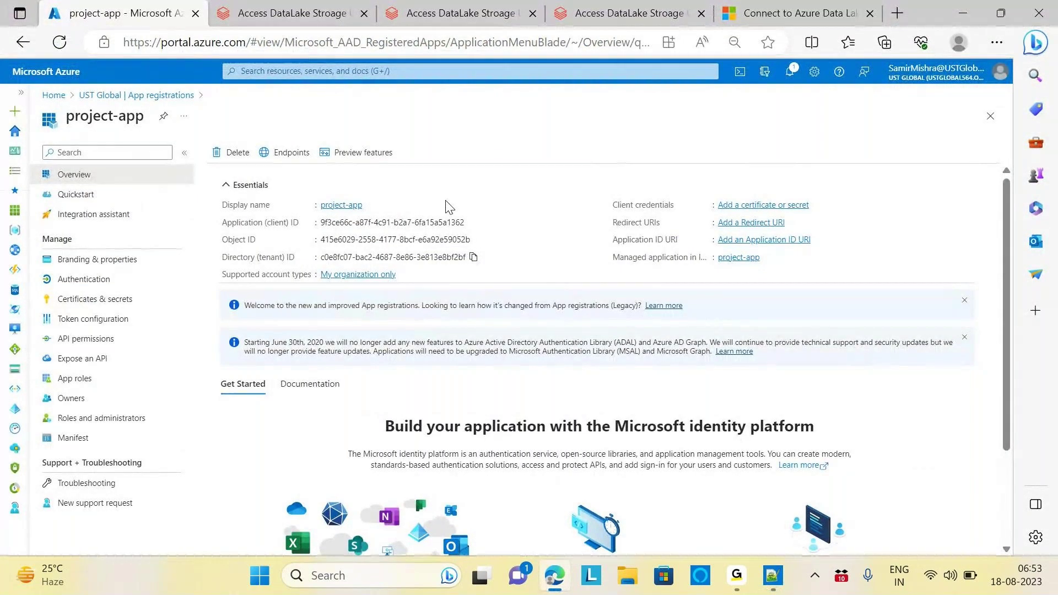
Start a new client secret for project-app with the description "This is for Storage" and the recommended 180-day expiry.
click(118, 303)
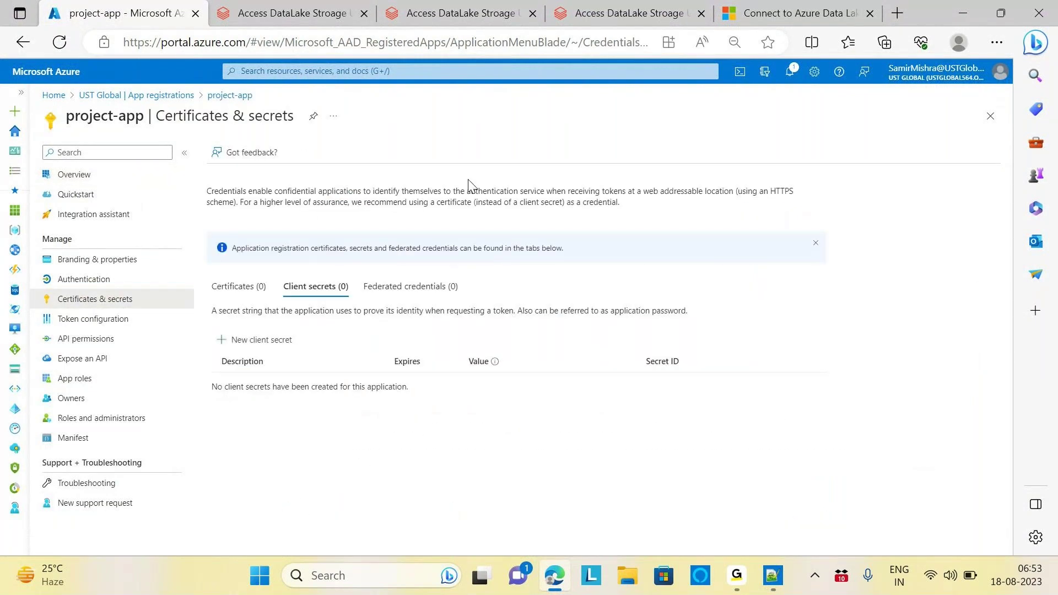
click(282, 346)
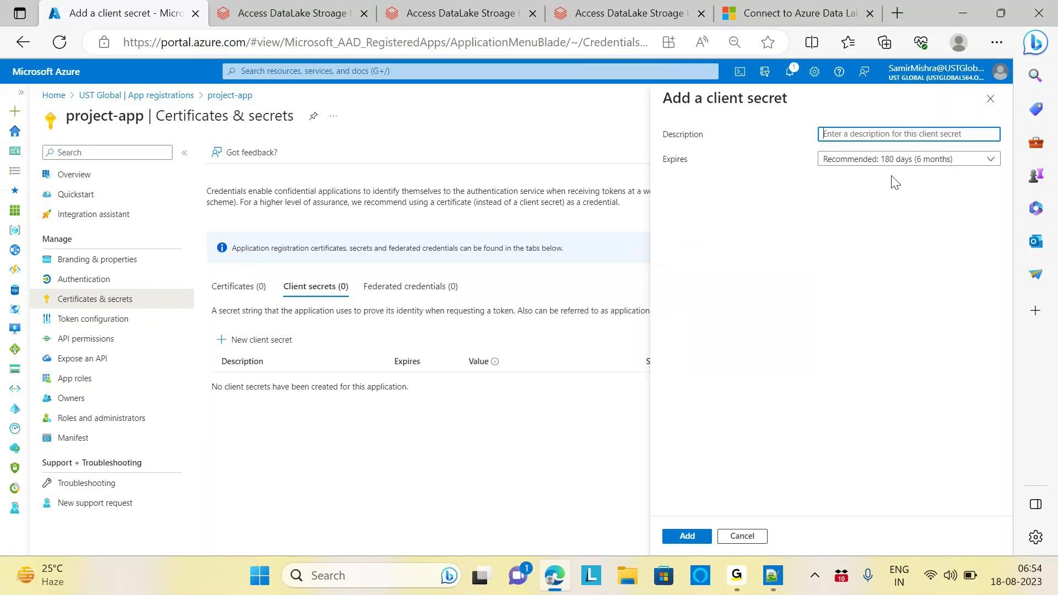
text(This)
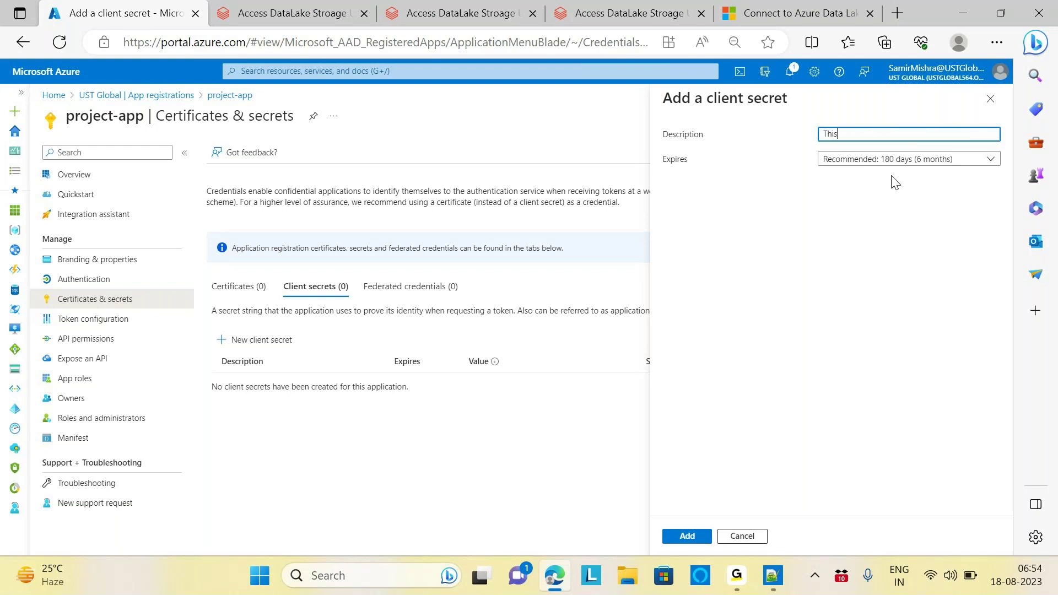
text( is for Storage)
click(992, 161)
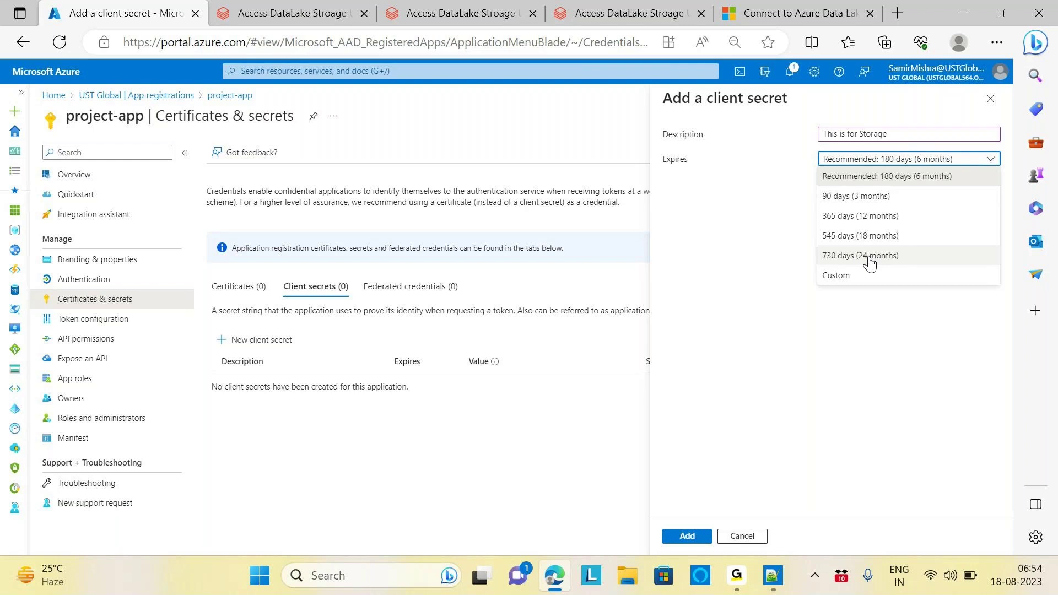
click(929, 178)
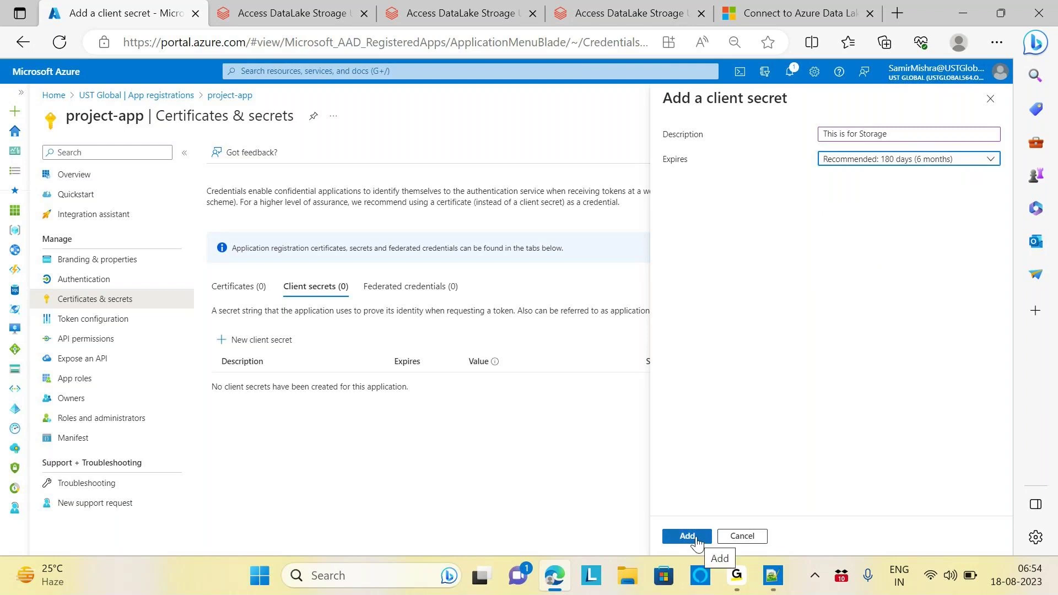
Replace the client secret's description with "projectapp" and add the secret.
click(898, 134)
key(BackSpace)
key(BackSpace)
key(BackSpace)
key(BackSpace)
key(BackSpace)
key(BackSpace)
key(BackSpace)
key(BackSpace)
key(BackSpace)
key(BackSpace)
key(BackSpace)
key(BackSpace)
key(BackSpace)
key(BackSpace)
key(BackSpace)
key(BackSpace)
key(BackSpace)
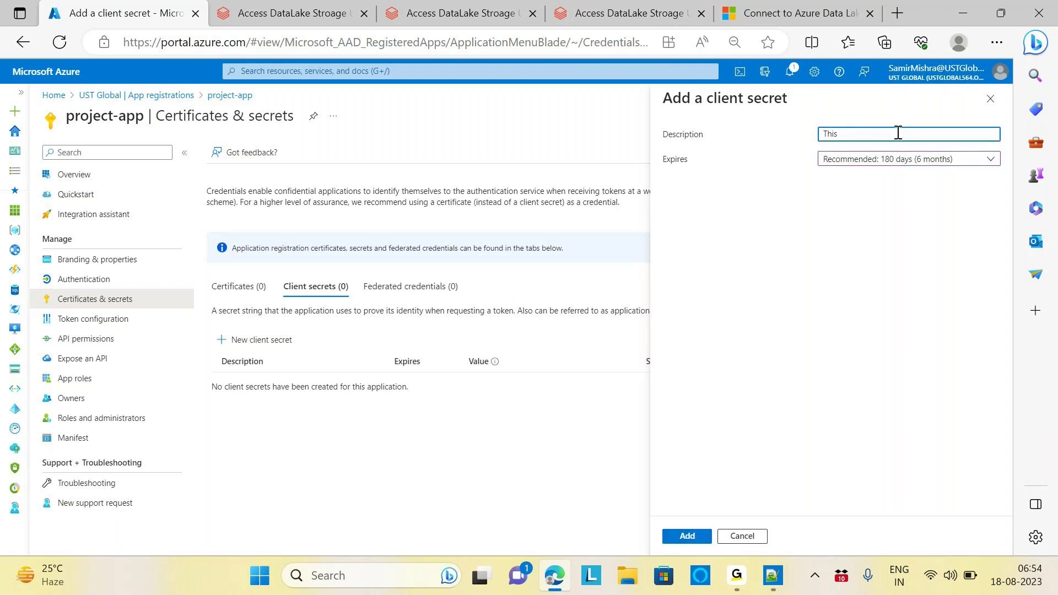
key(BackSpace)
key(BackSpace)
text(projectapp)
key(BackSpace)
key(BackSpace)
key(BackSpace)
key(BackSpace)
key(BackSpace)
key(BackSpace)
key(BackSpace)
key(BackSpace)
text(projectapp)
click(682, 536)
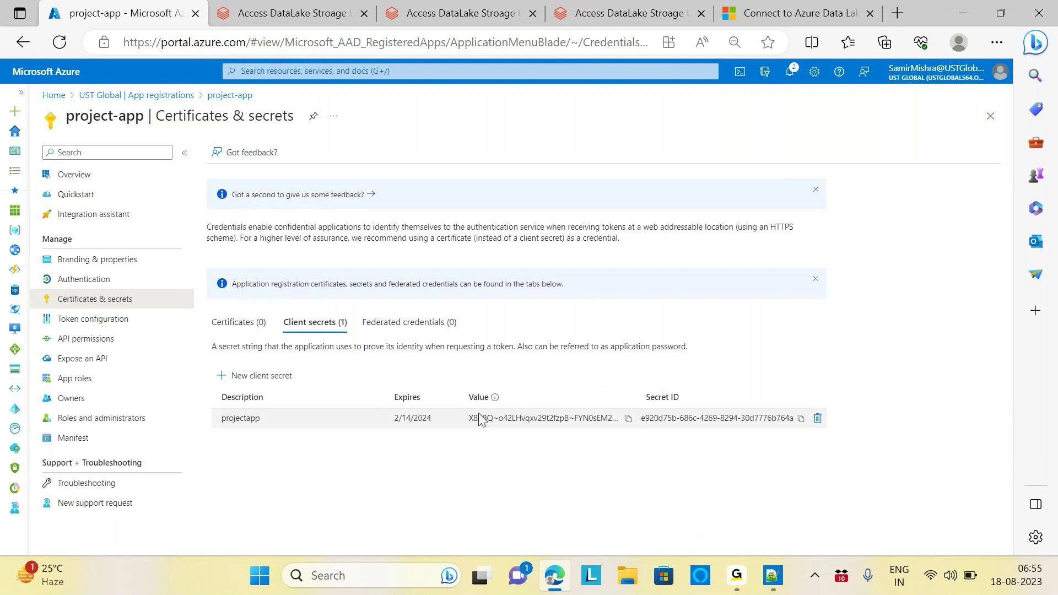
Copy the projectapp client secret's value into a client_secret variable on the third line of the notebook's credentials cell.
click(628, 420)
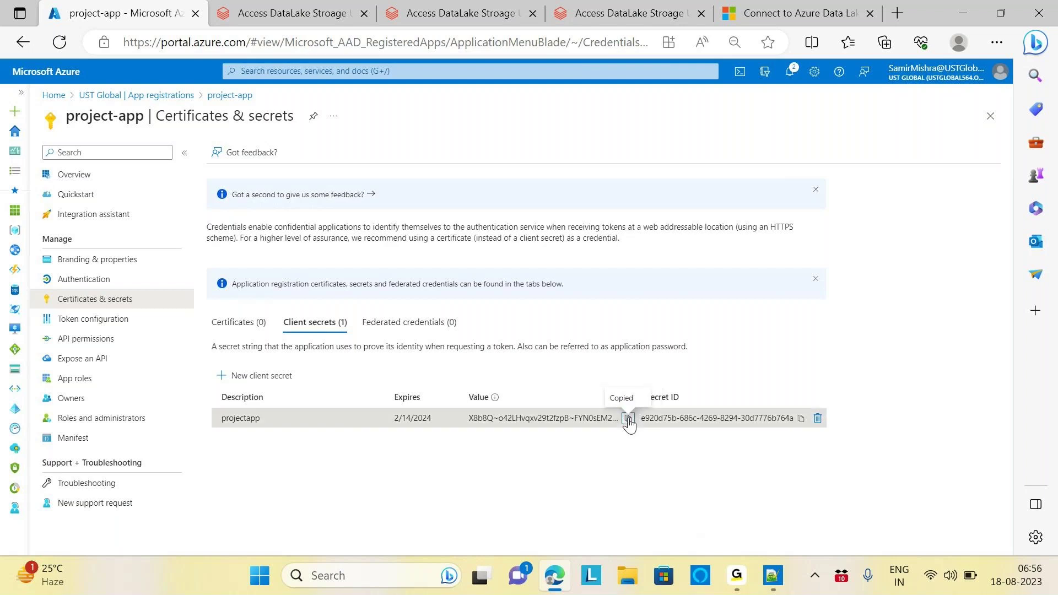
click(616, 16)
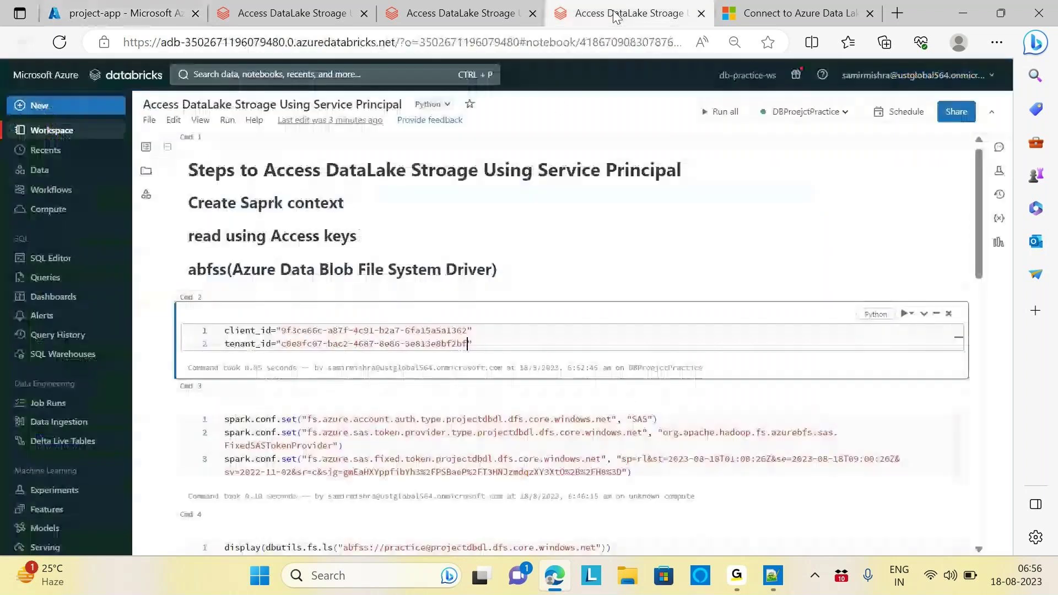
click(484, 348)
key(Return)
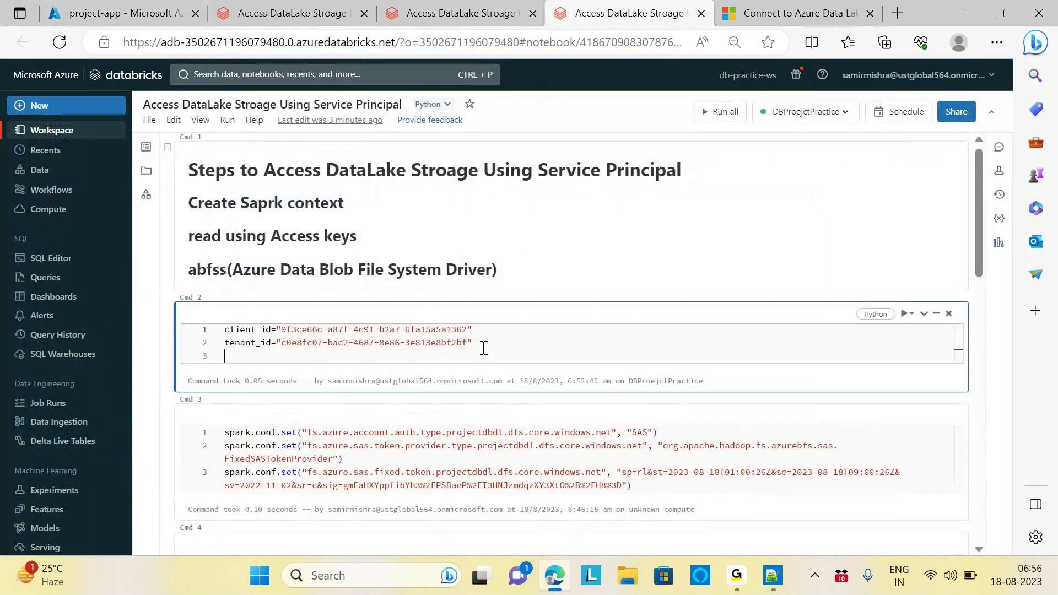
text(cl)
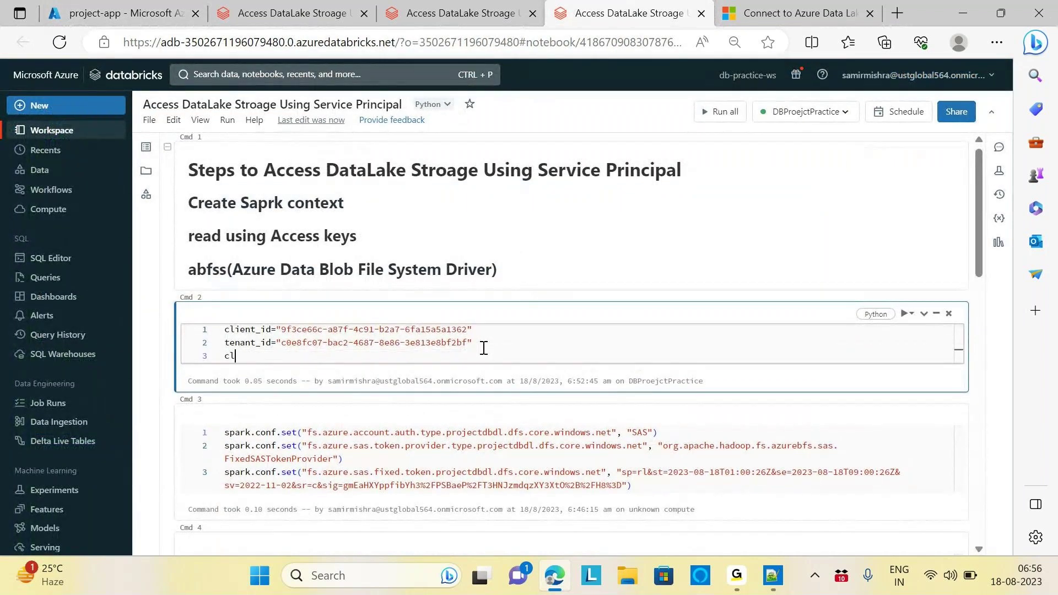
text(ient_secret=")
key(ctrl+v)
click(577, 379)
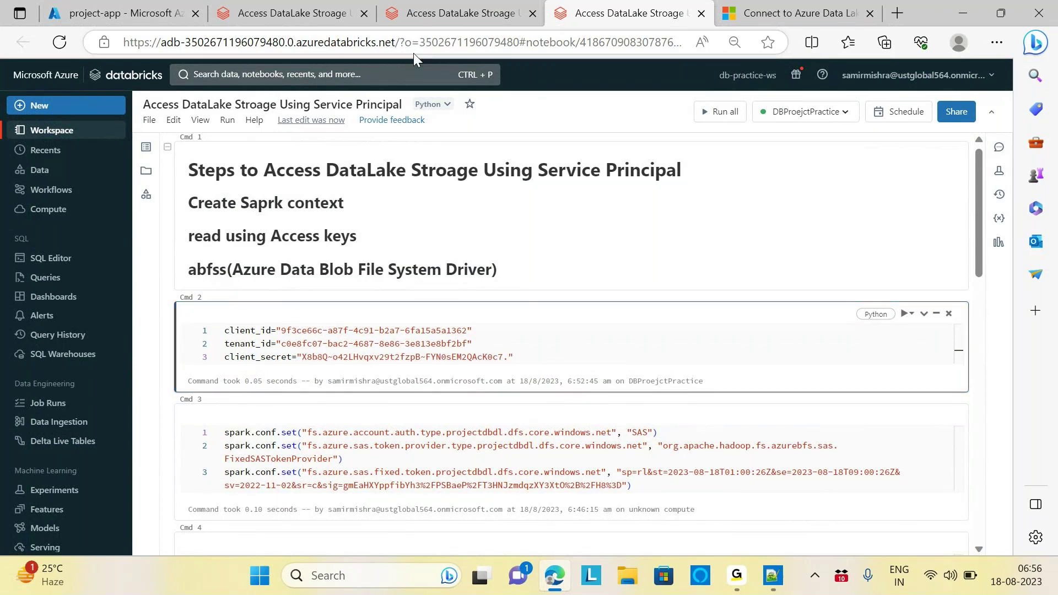
click(127, 11)
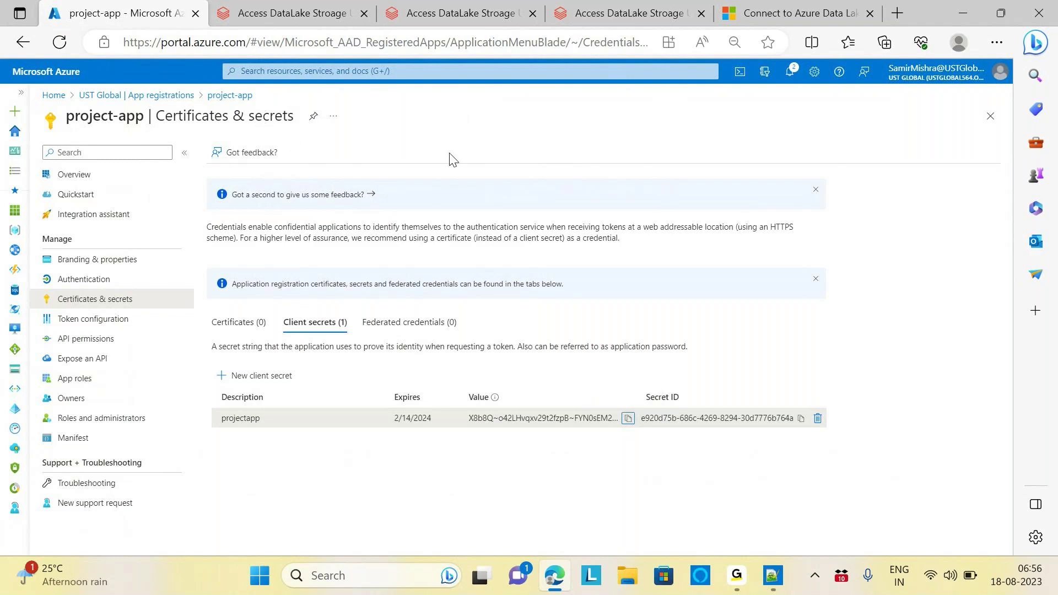
click(619, 17)
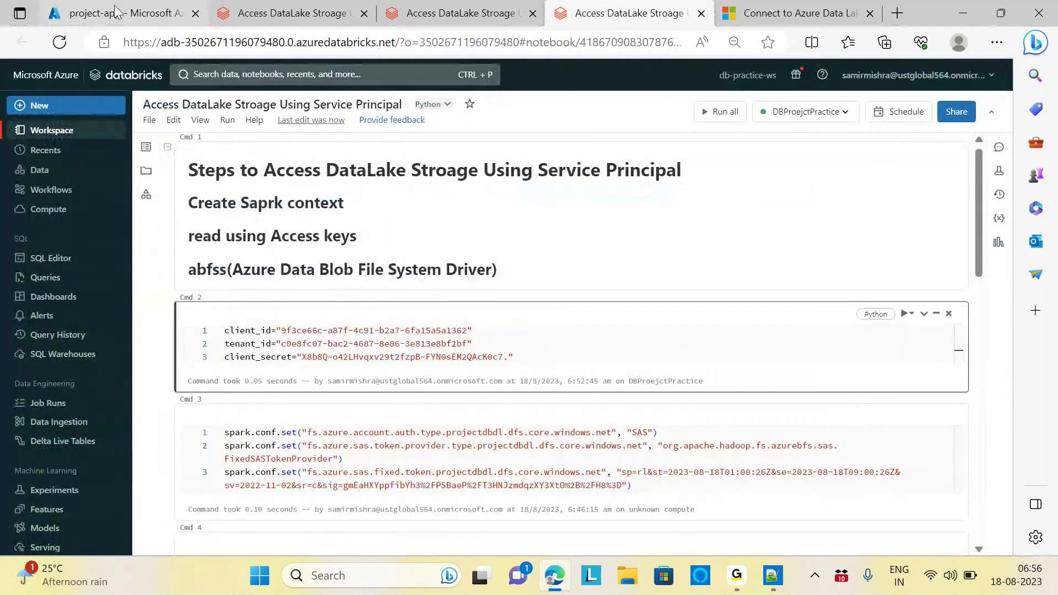
key(ctrl+1)
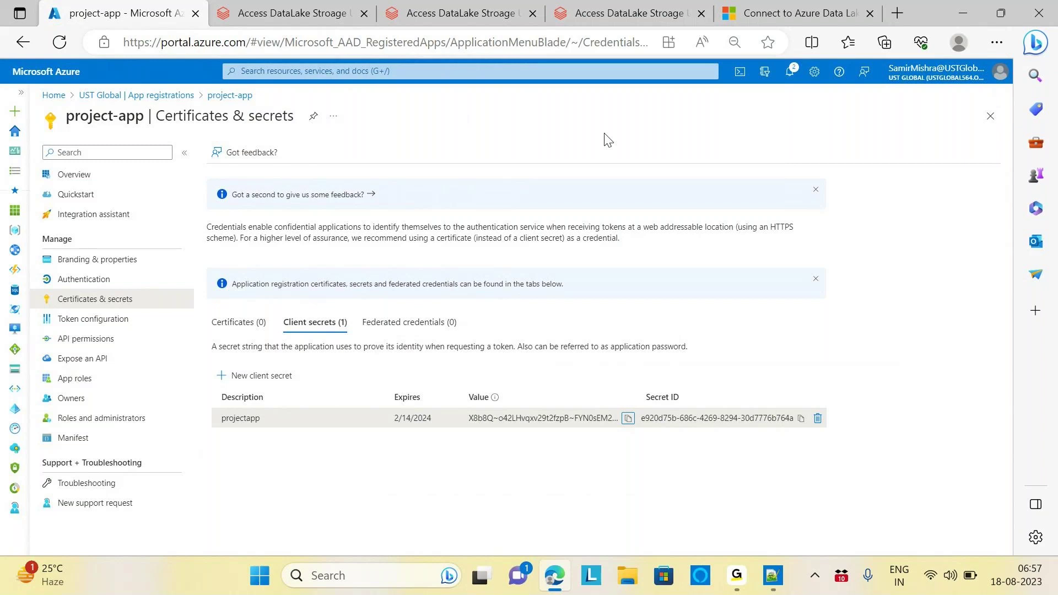
Switch to Notepad++ and add the line "Power BI Application" several lines below "4. Assign role".
click(773, 575)
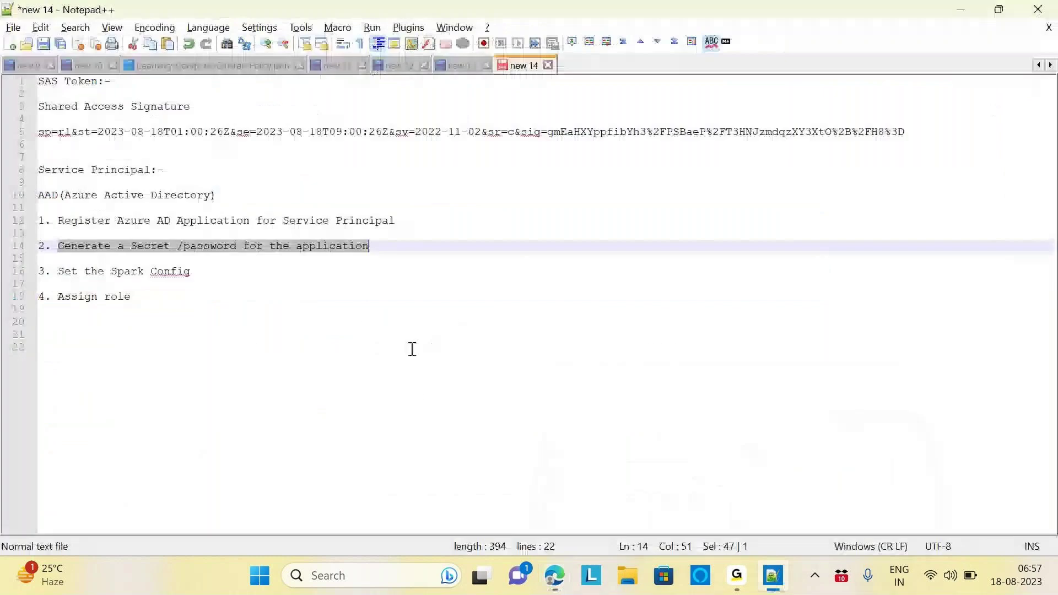
click(159, 300)
key(Return)
key(Return)
key(Return)
key(Return)
key(Return)
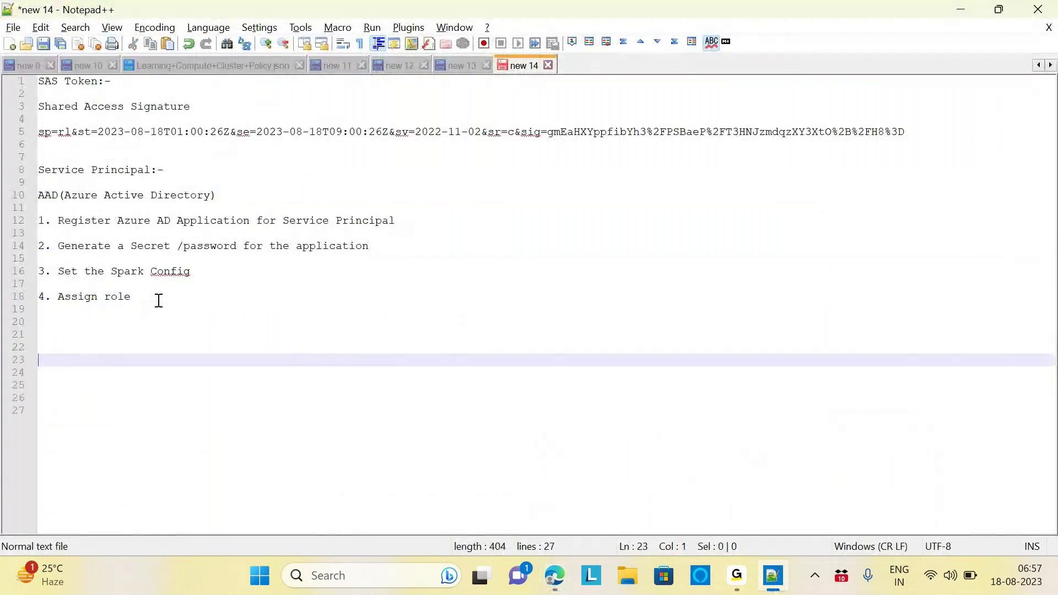
text(Power B)
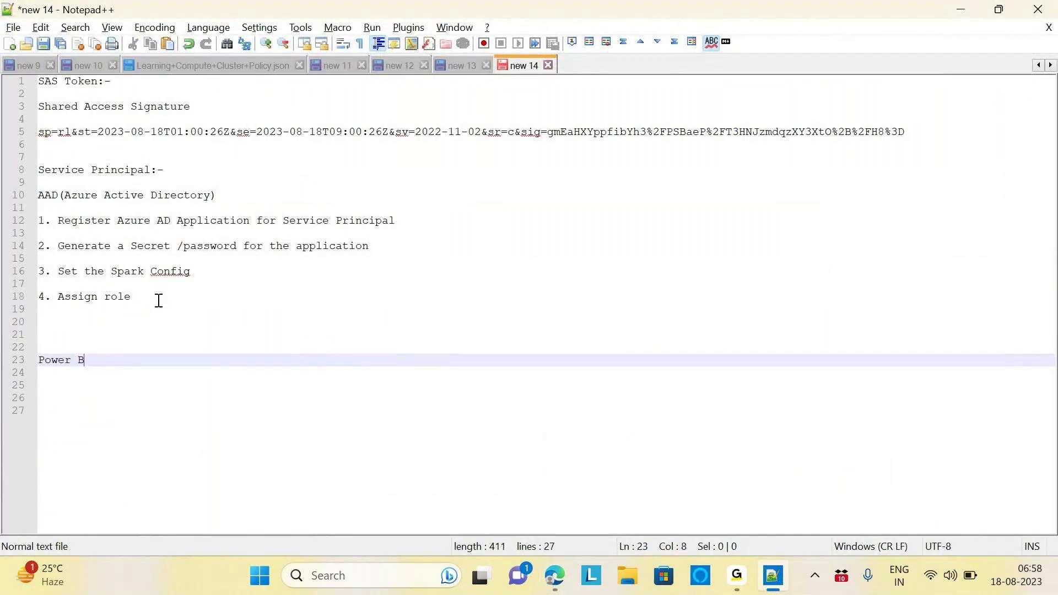
text(I A)
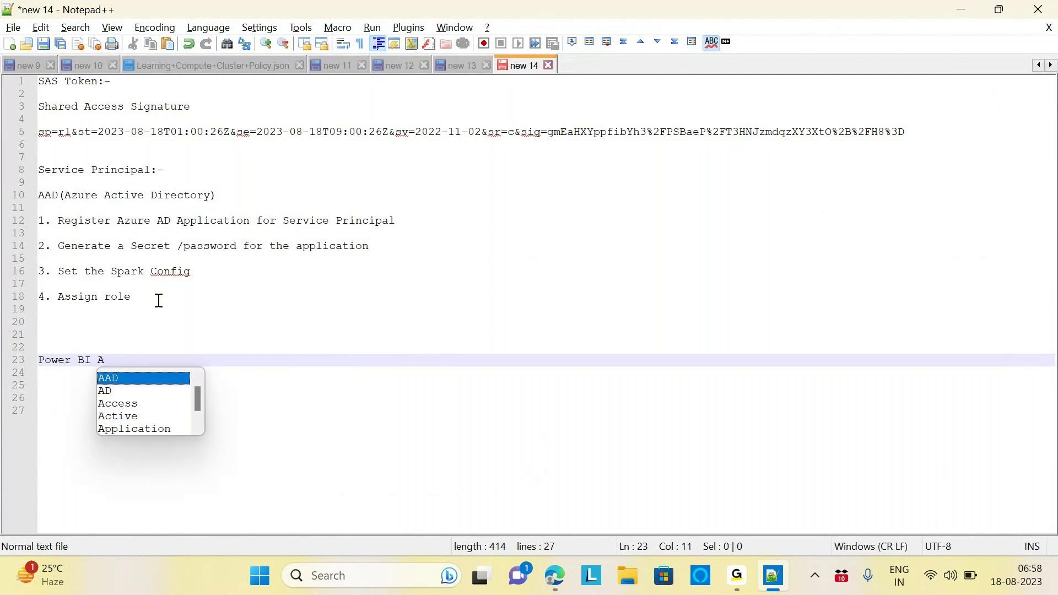
text(pplication)
Add the line "Azure" below "Power BI Application", leaving a blank line between them.
key(Return)
key(Return)
key(Return)
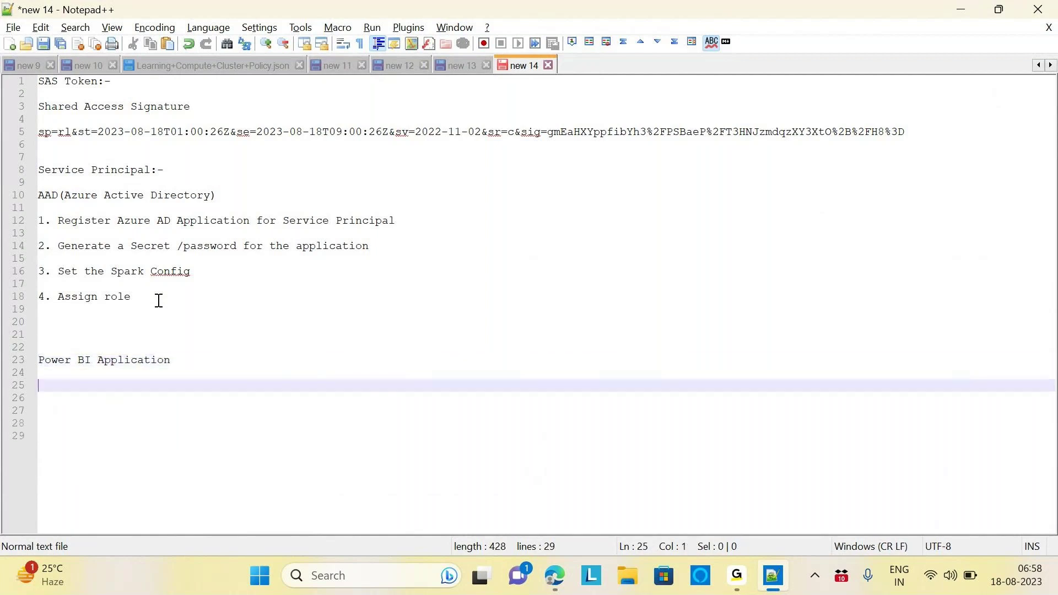
text(Azure)
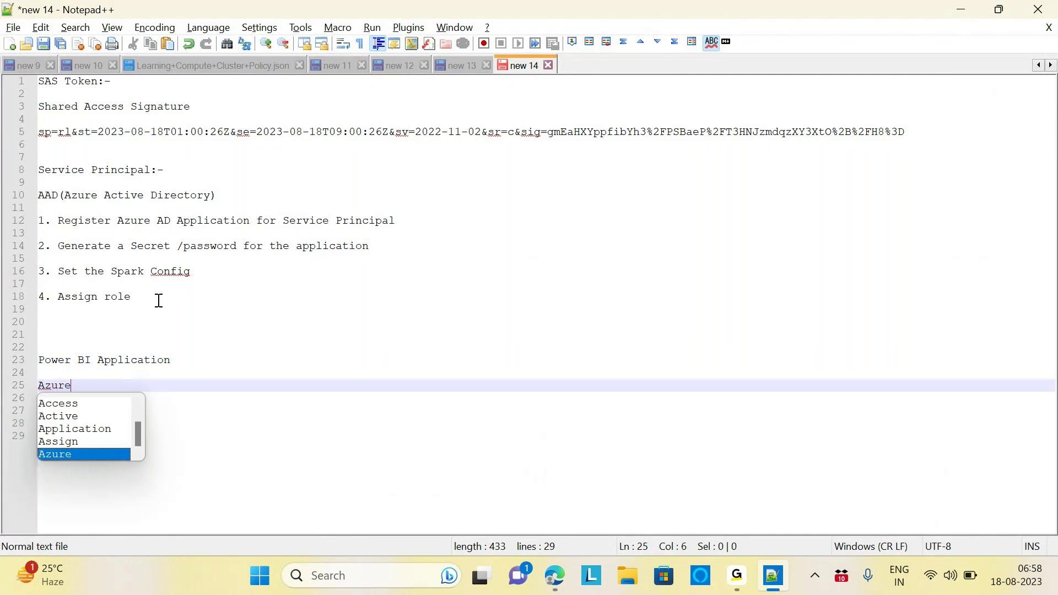
click(183, 361)
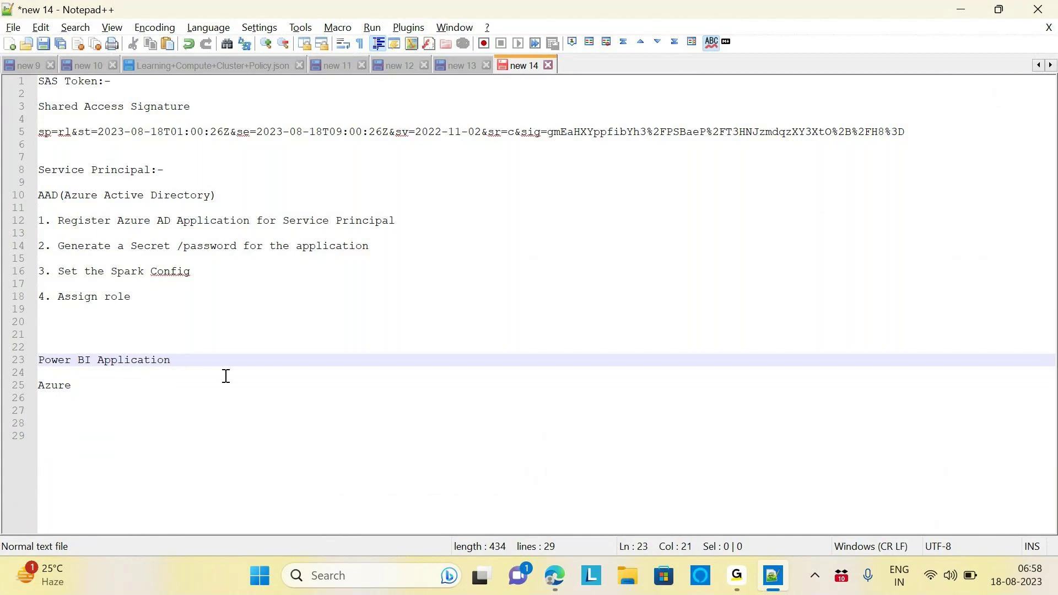
click(92, 386)
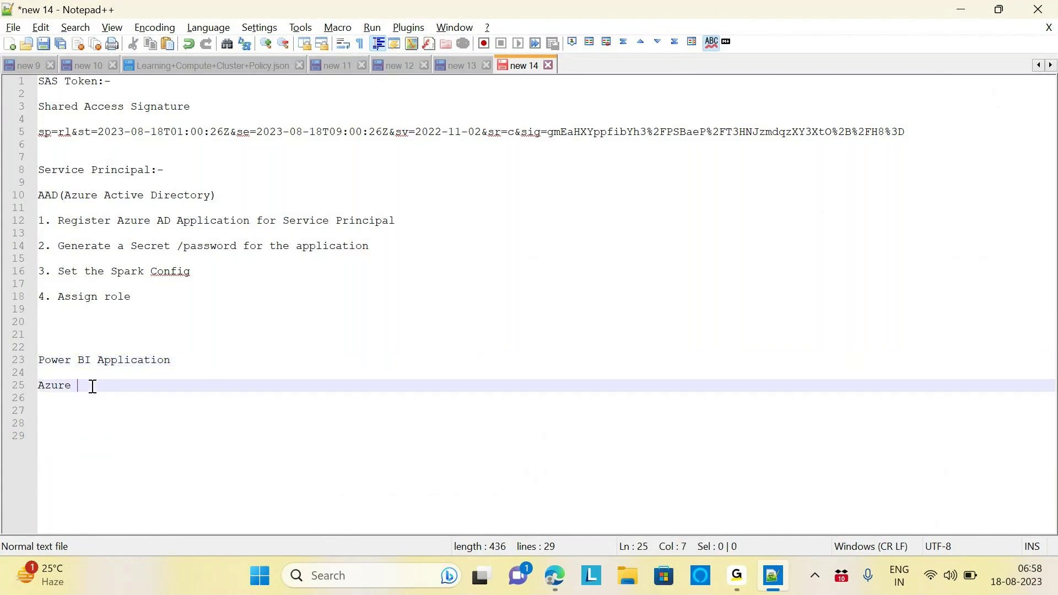
Add the line "Log Analyzer" below "Azure", separated by blank lines.
key(Return)
key(Return)
key(Return)
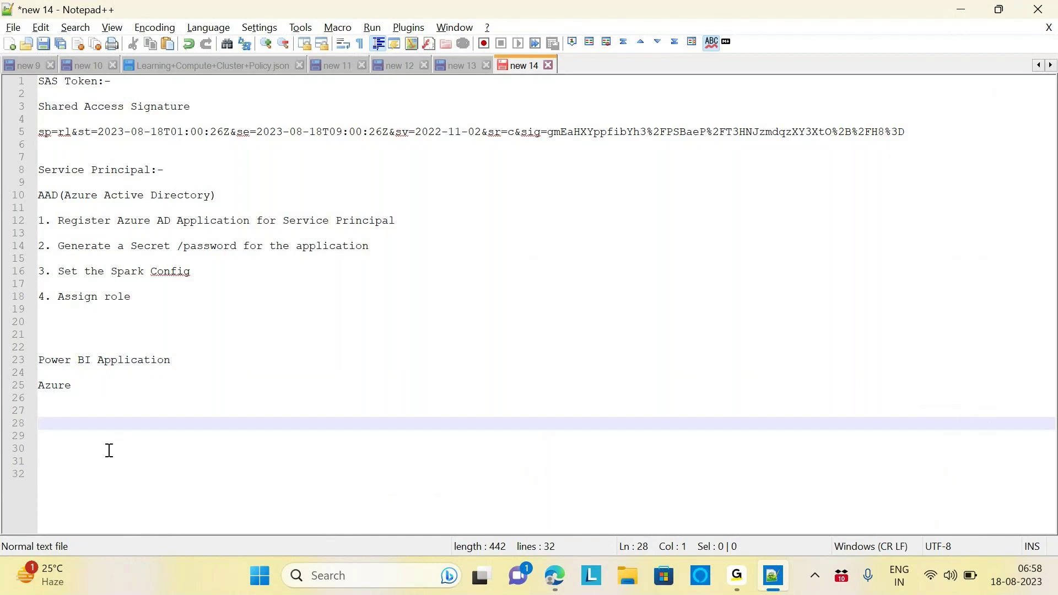
text(Log A)
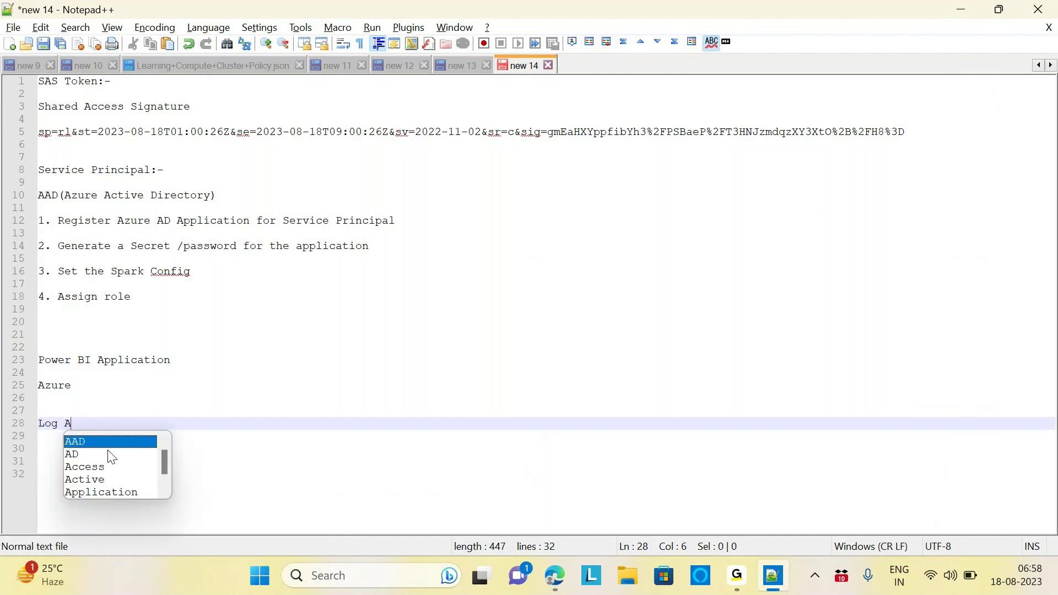
text(nalyzr)
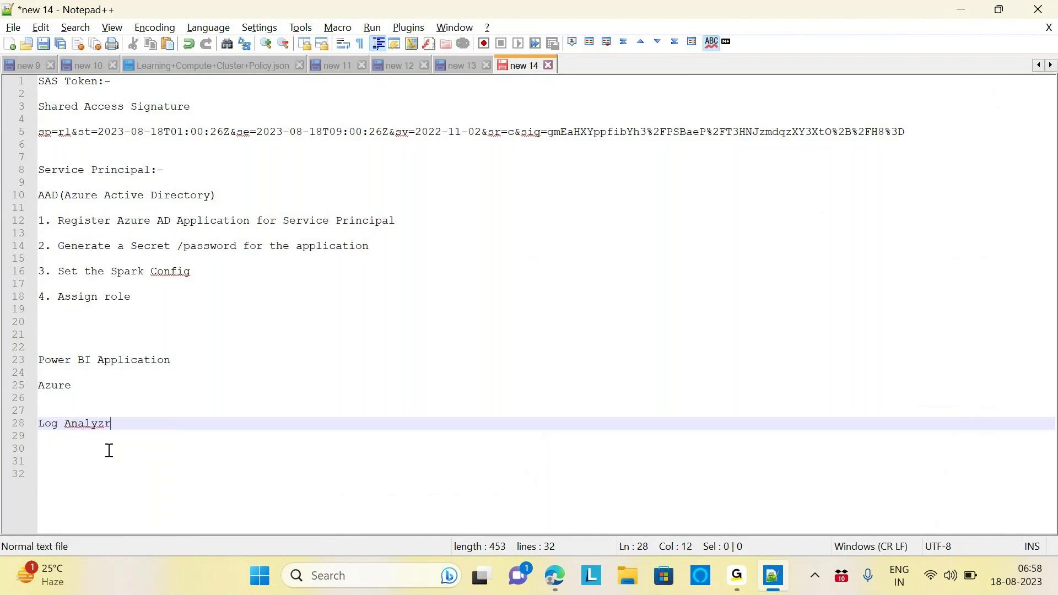
text(r)
drag(133, 423, 35, 421)
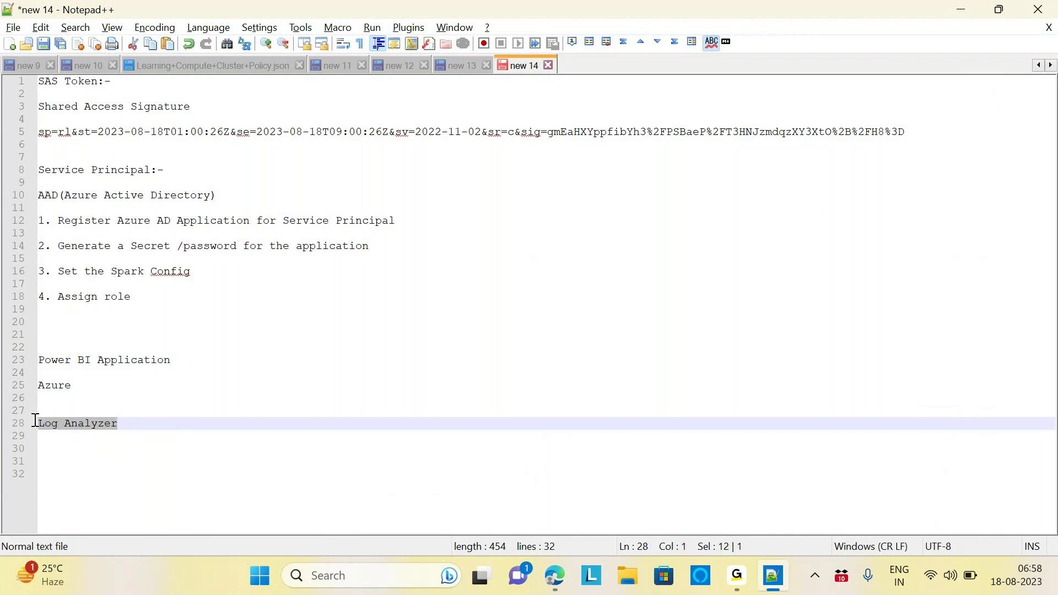
click(105, 426)
Extend the "Power BI Application" line to read "Power BI Application is a cloud application".
drag(180, 359, 33, 352)
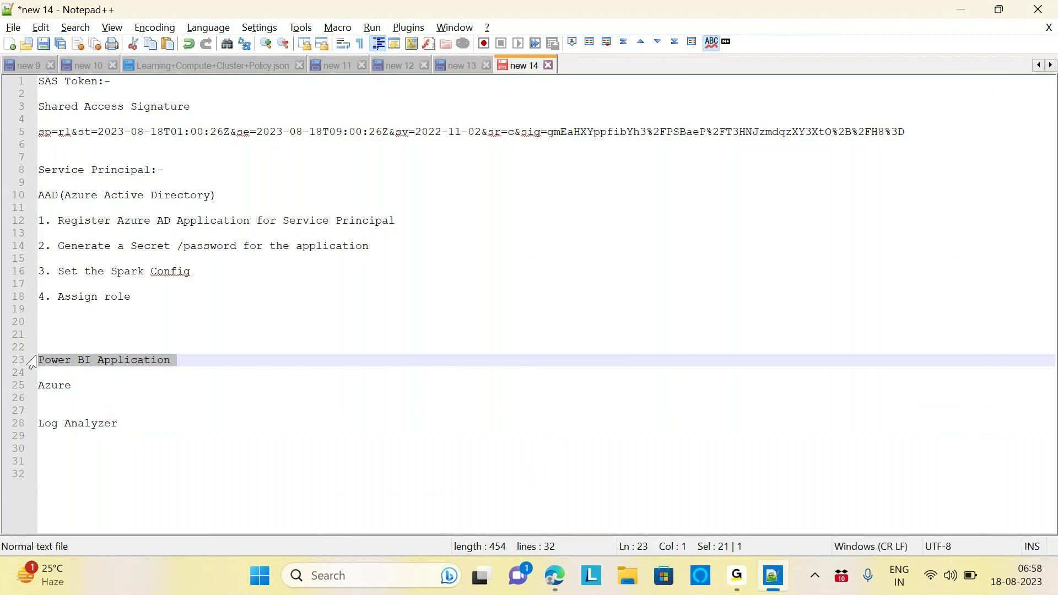
click(173, 378)
click(186, 365)
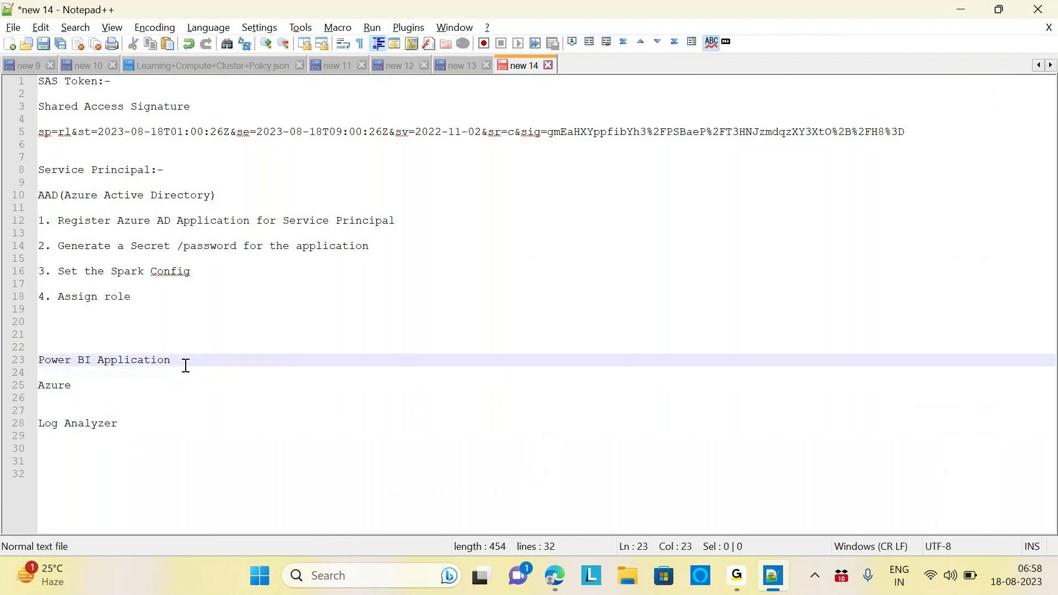
text(s)
key(Escape)
key(BackSpace)
key(BackSpace)
key(BackSpace)
text(is a cloud appl)
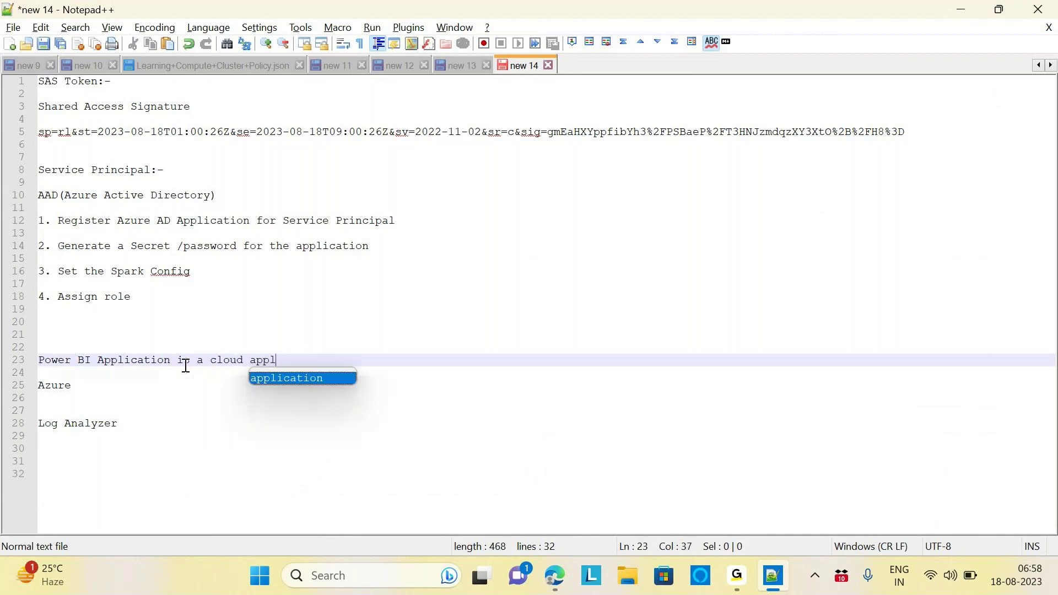
key(Return)
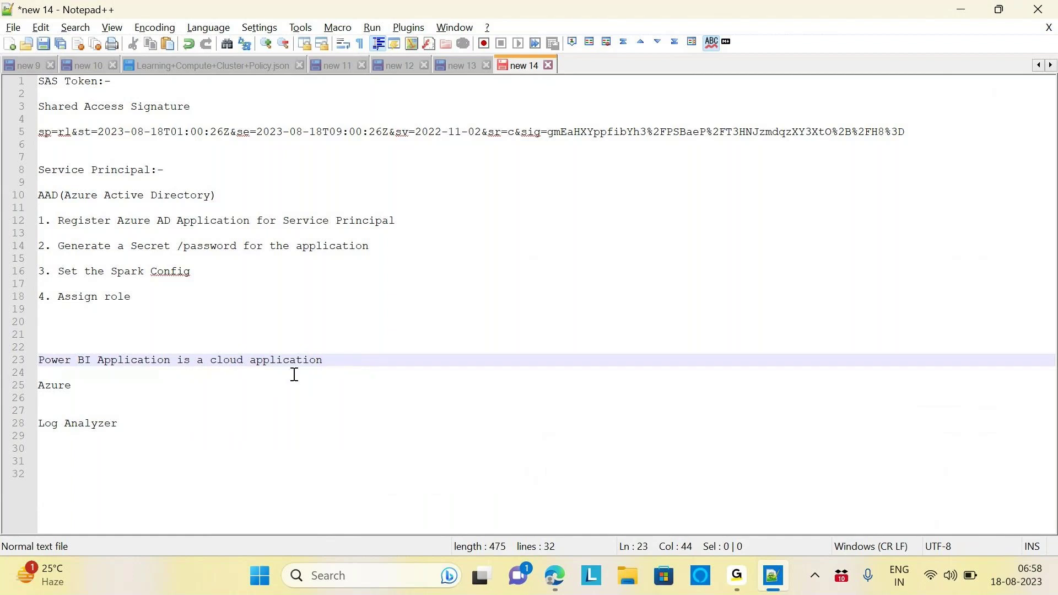
Append "3rd party" to the "Log Analyzer" line.
drag(82, 394, 36, 384)
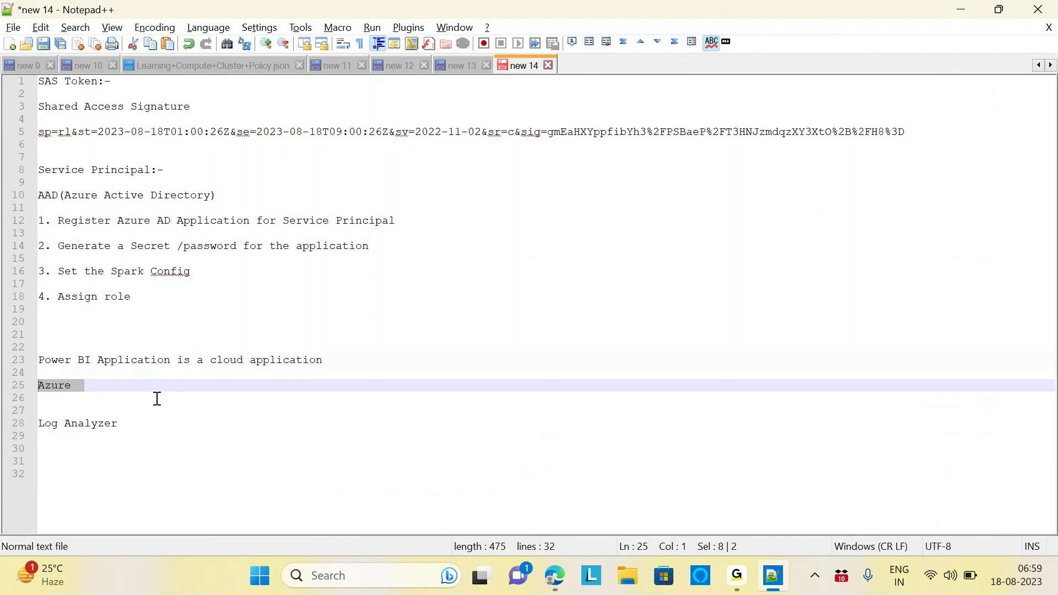
click(86, 390)
key(shift+Home)
drag(124, 425, 28, 434)
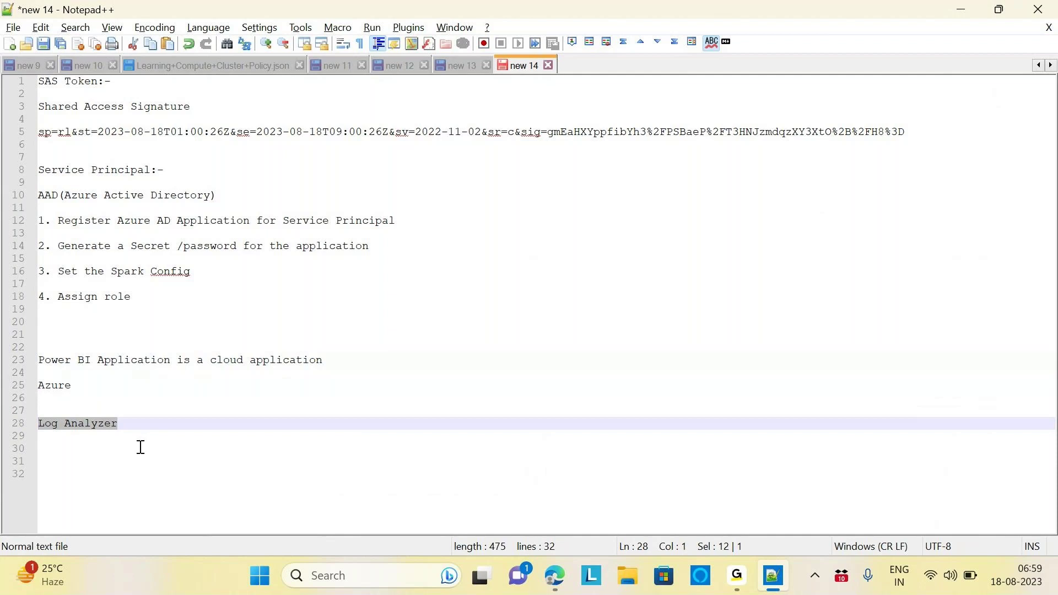
click(126, 424)
text(3rd pa)
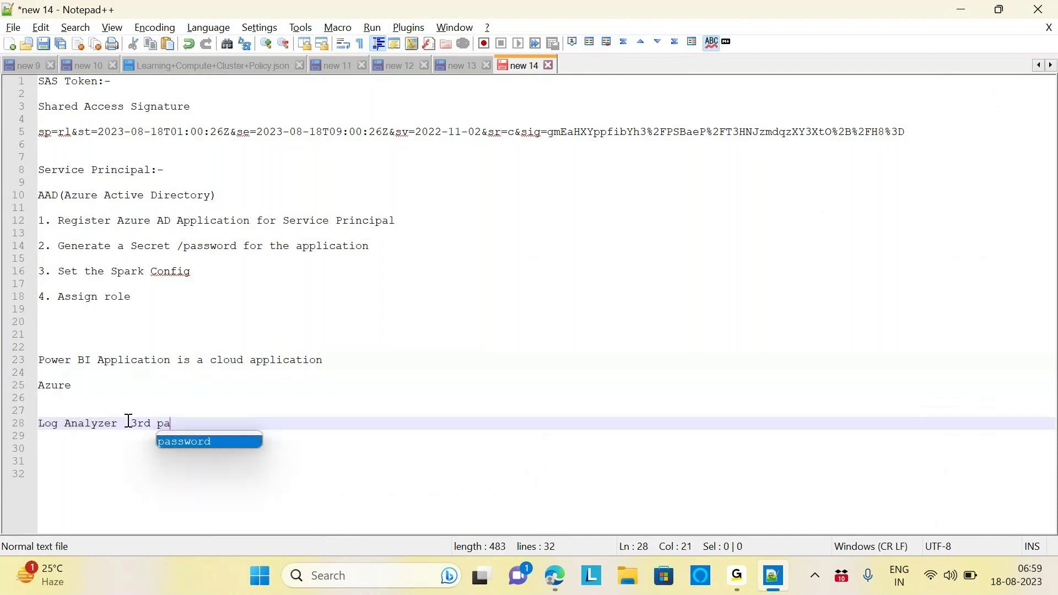
text(rt)
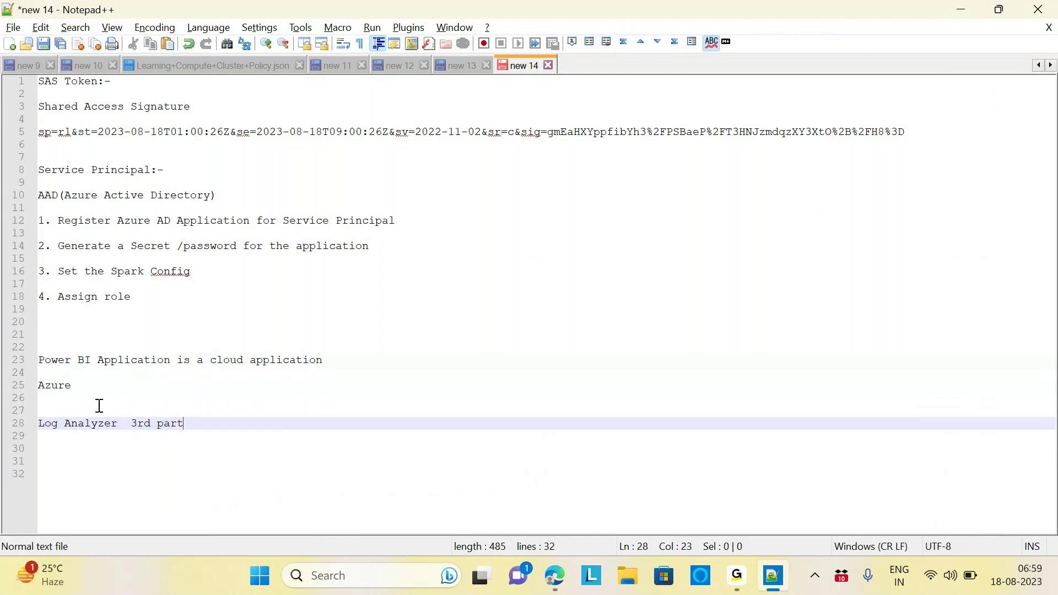
text(y)
click(78, 386)
drag(77, 385, 41, 364)
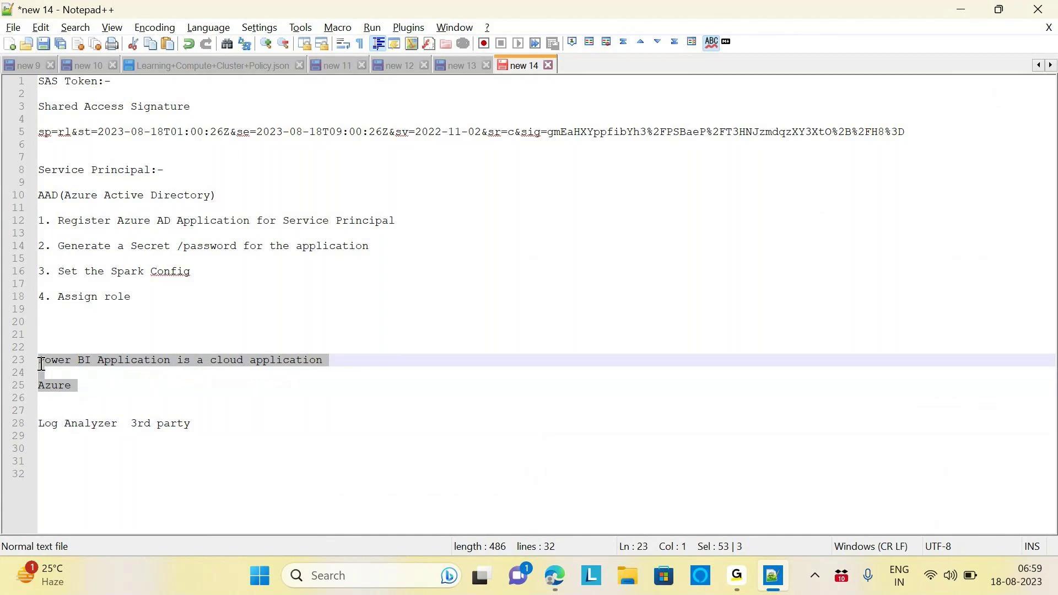
click(178, 393)
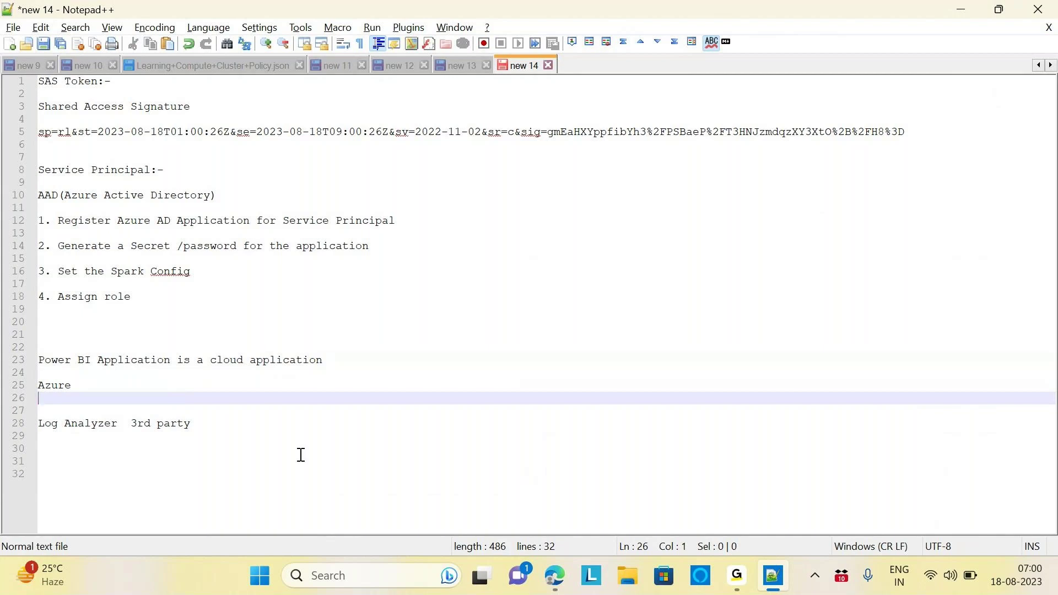
drag(190, 423, 38, 360)
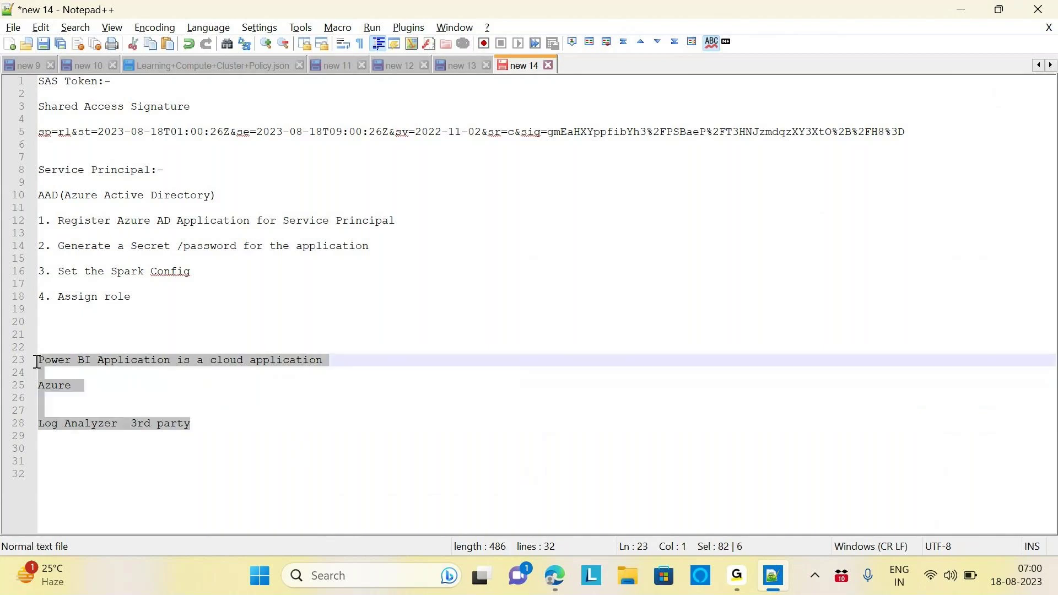
click(59, 401)
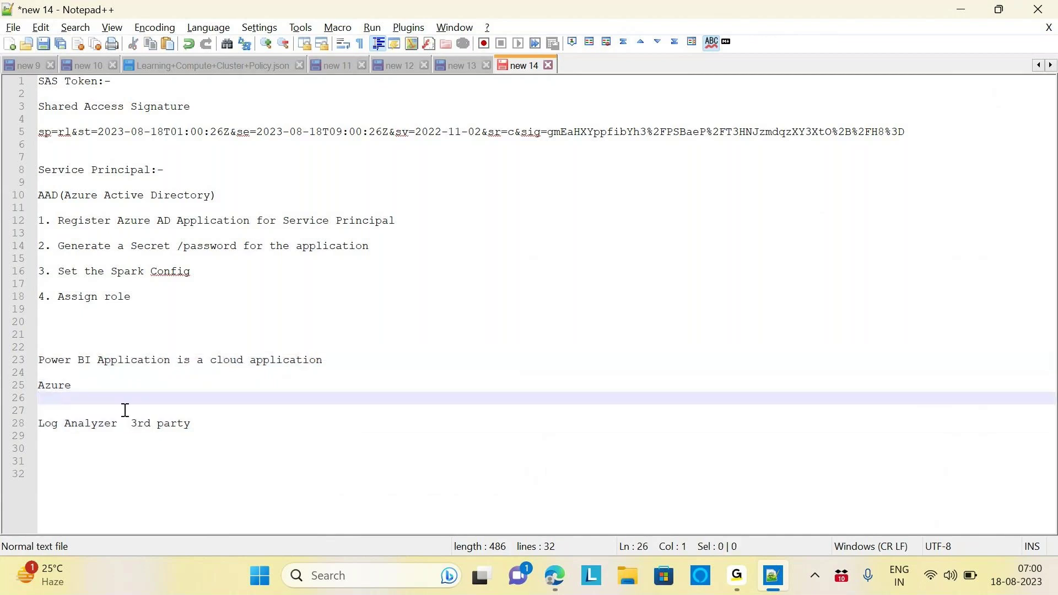
drag(205, 422, 23, 360)
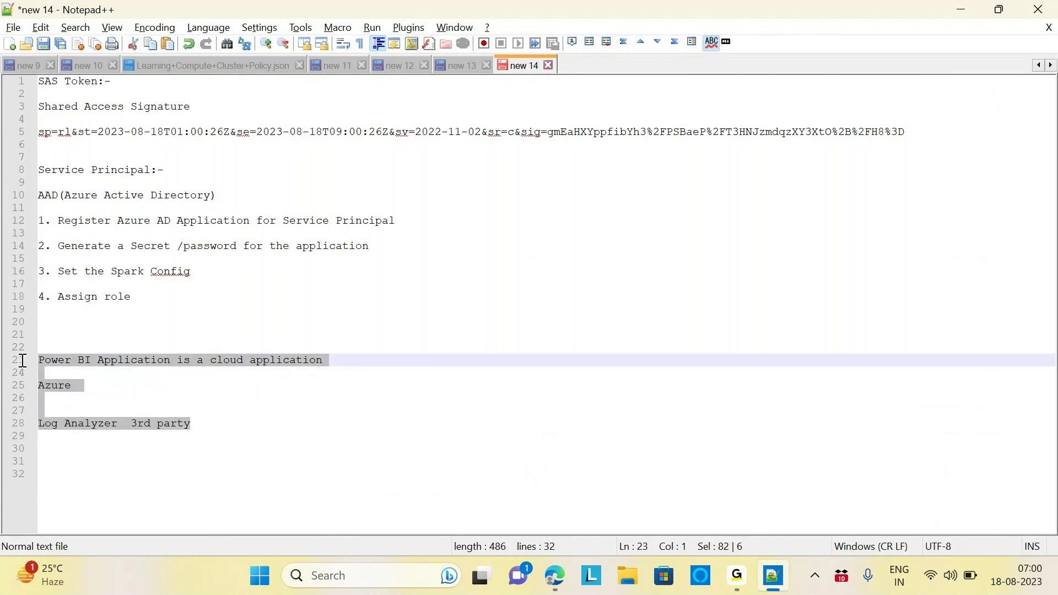
click(183, 396)
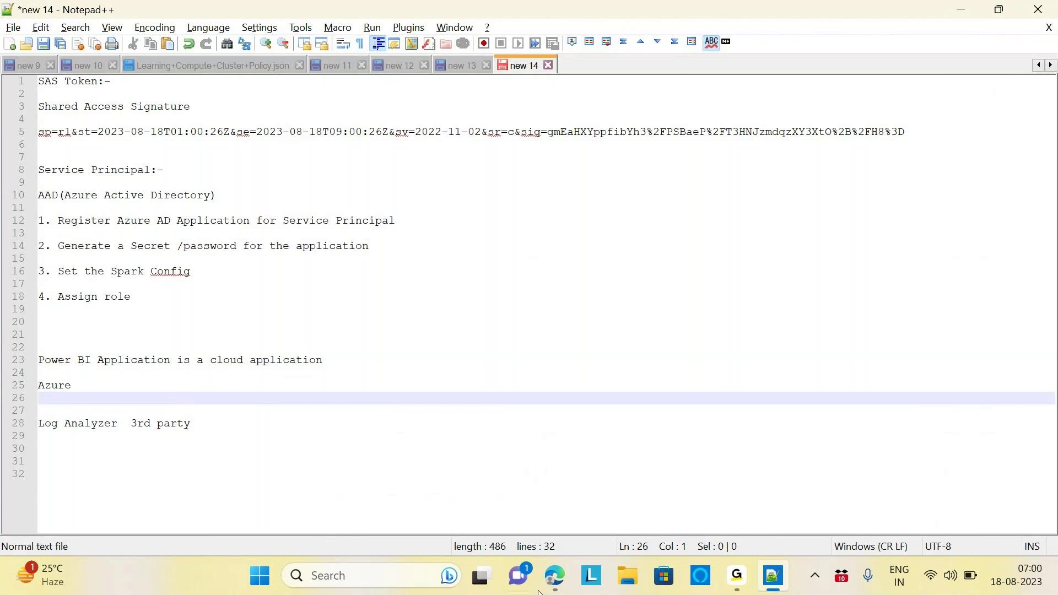
Switch to Edge and run the cell defining client_id, tenant_id and client_secret in the Databricks notebook on service principal access.
mouse_move(572, 588)
click(562, 500)
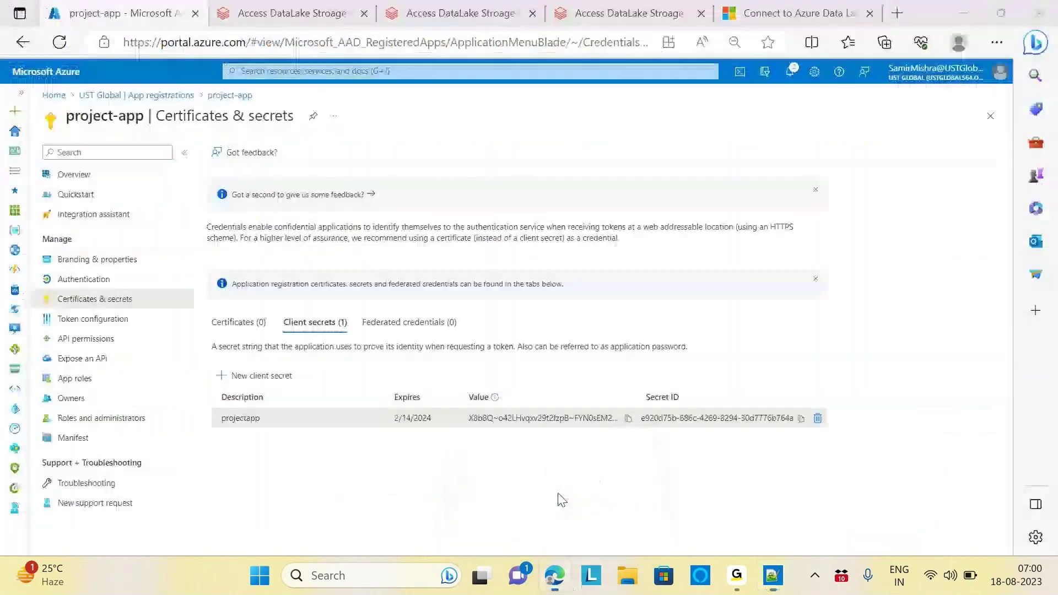
click(626, 15)
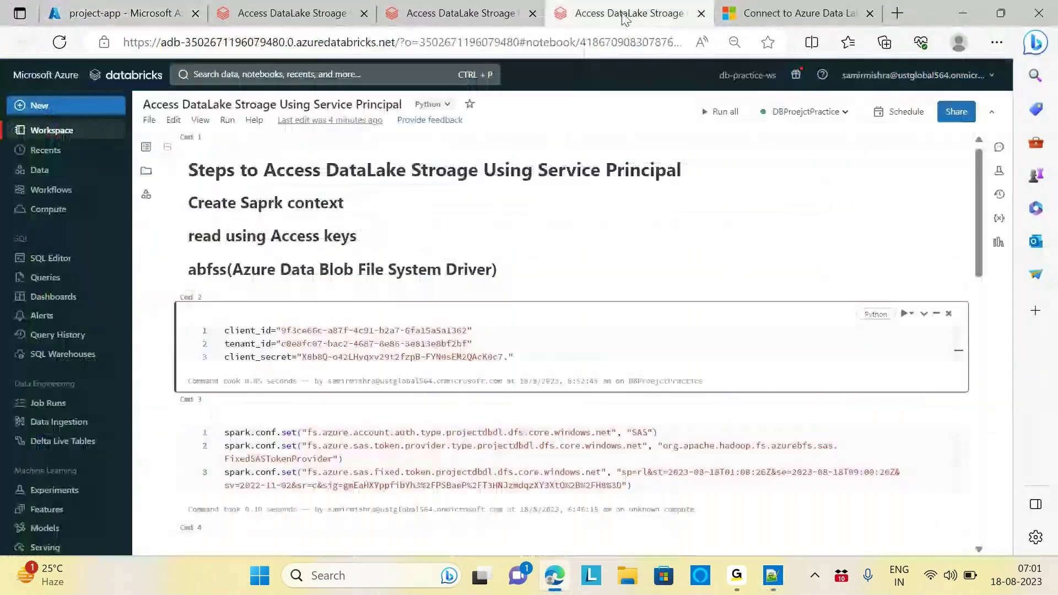
click(557, 347)
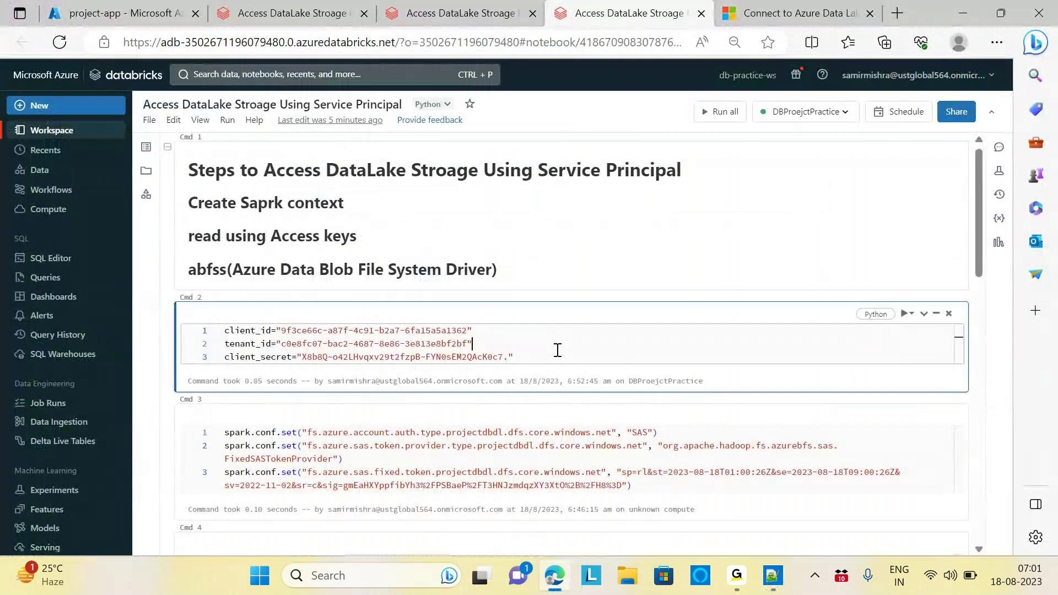
click(534, 354)
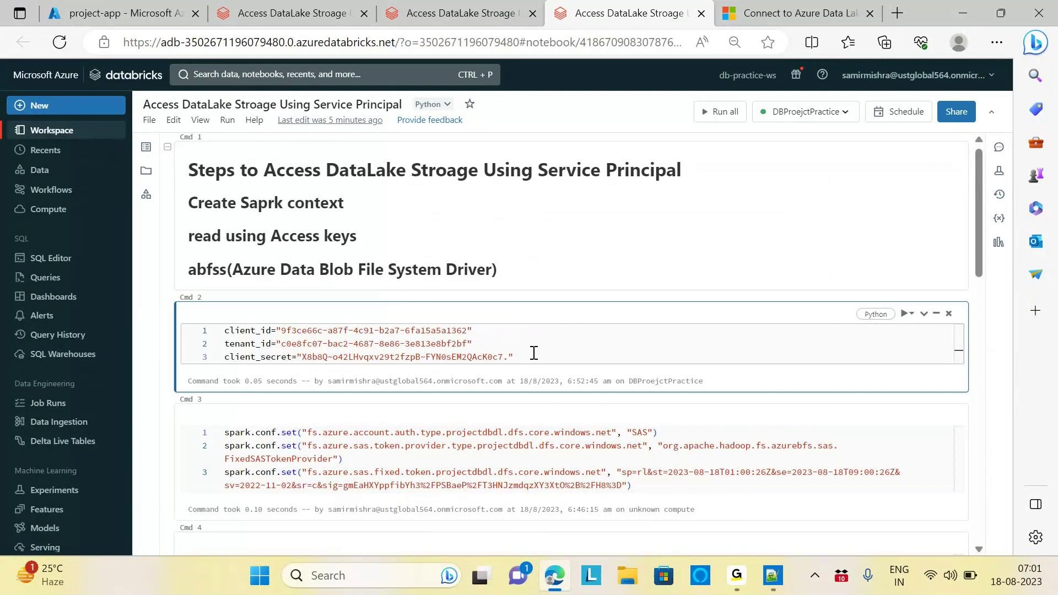
key(shift+Return)
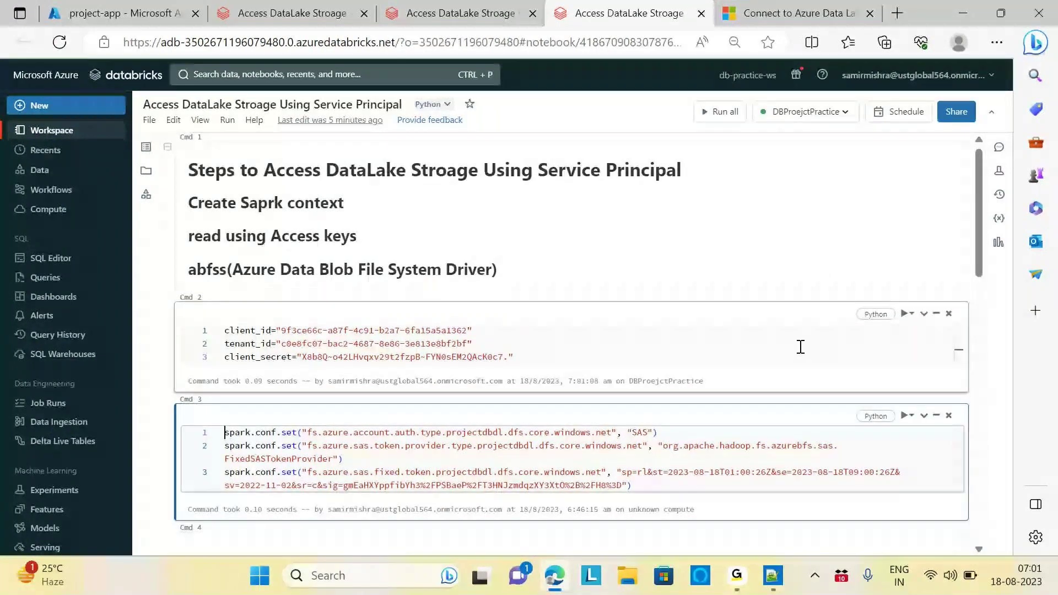
Examine the Azure service principal spark.conf.set example in the Microsoft Learn article and return to the notes in Notepad++.
scroll(981, 219, down, 3)
mouse_move(739, 582)
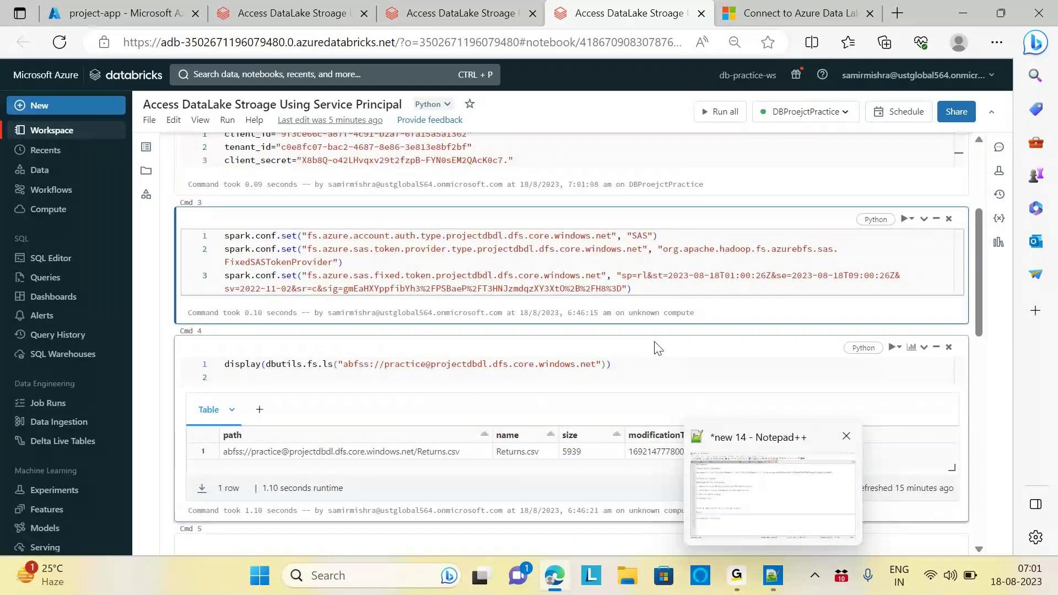
key(ctrl+Tab)
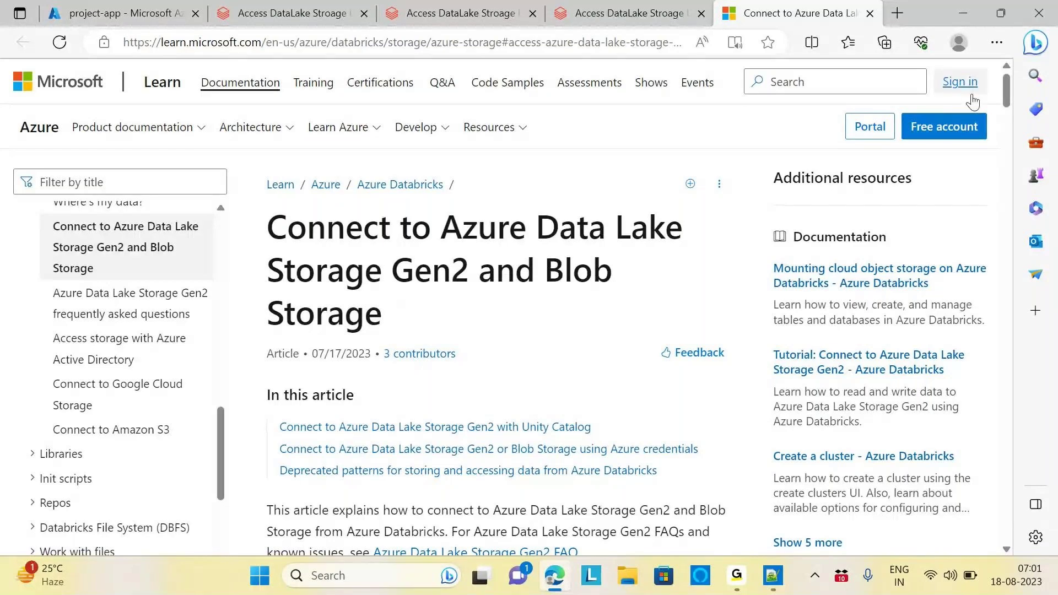
drag(1010, 90, 1019, 386)
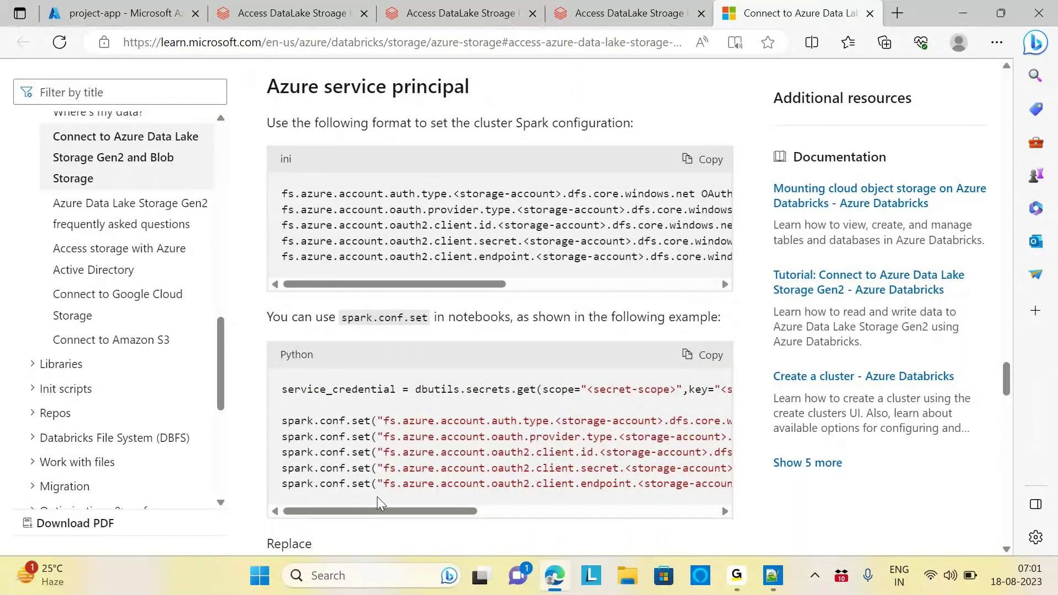
mouse_move(388, 514)
mouse_down()
mouse_move(631, 517)
mouse_move(393, 513)
mouse_up()
click(772, 576)
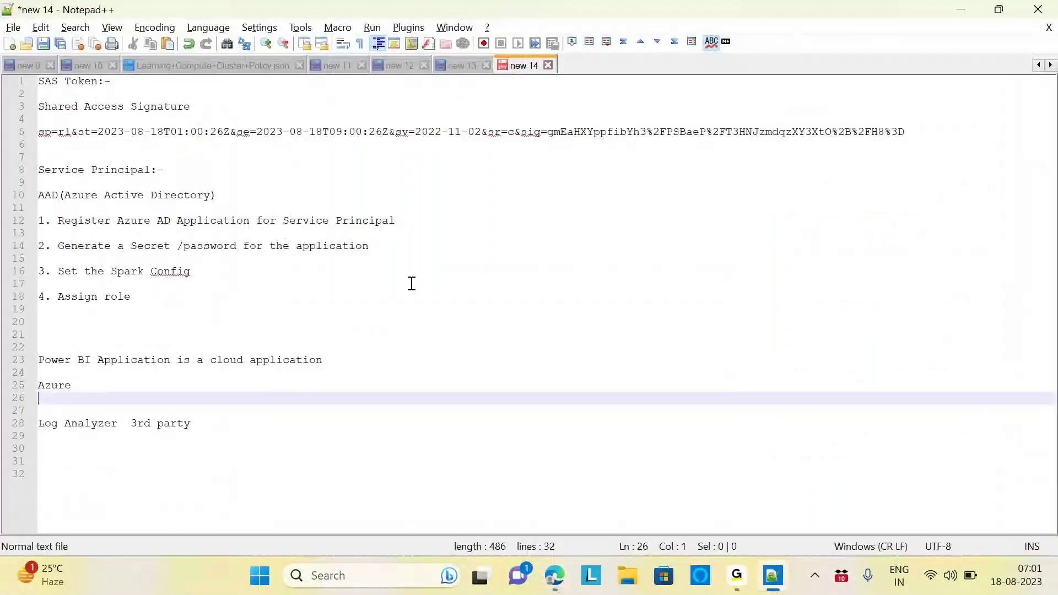
Replace the SAS configuration in the service principal notebook with the five-line OAuth spark.conf.set block from the "new 12" notes.
click(395, 66)
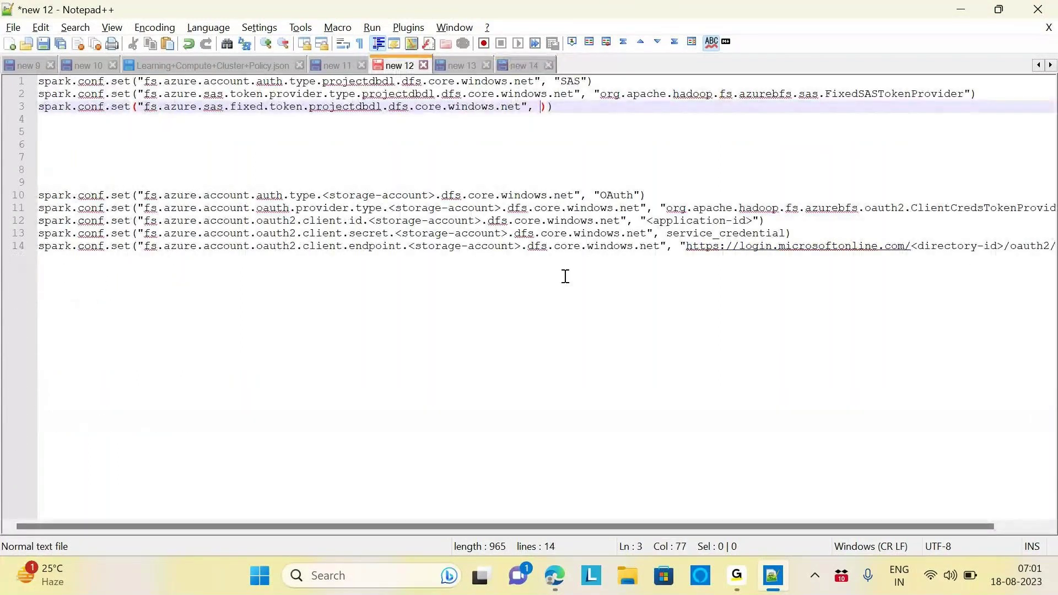
drag(40, 195, 612, 263)
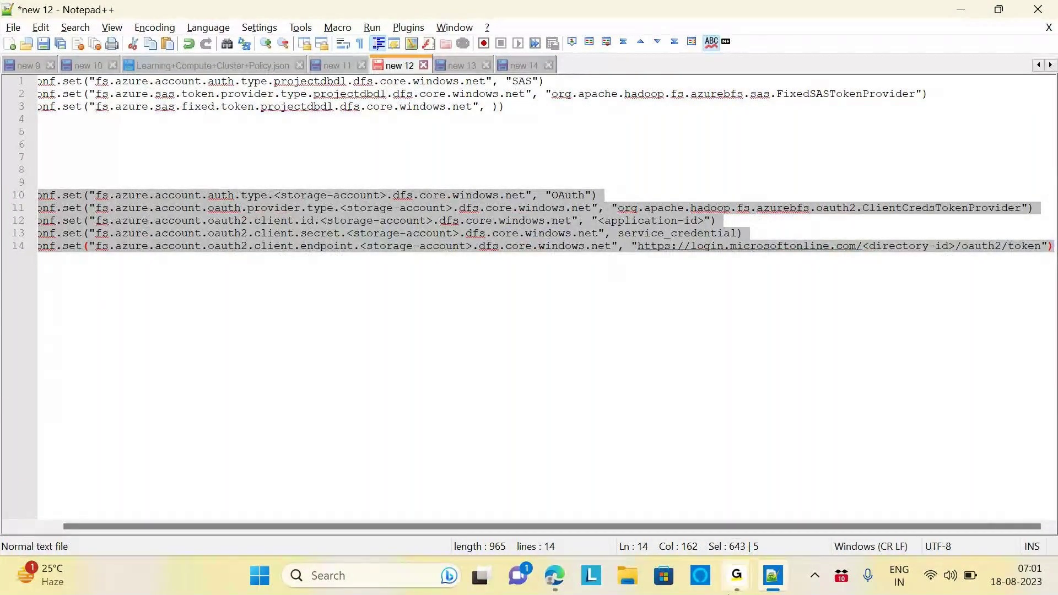
click(555, 576)
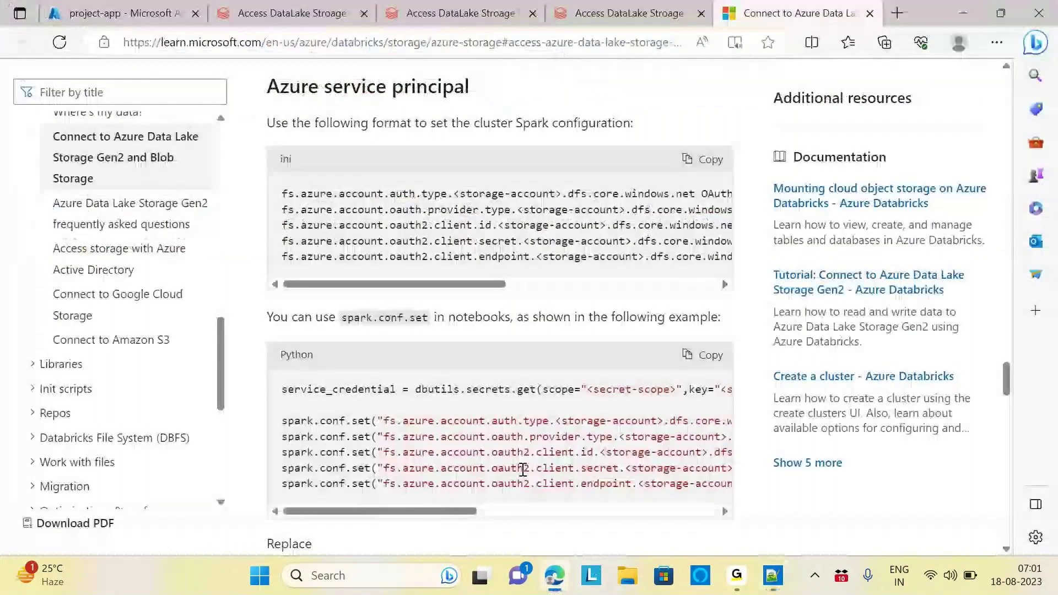
click(612, 13)
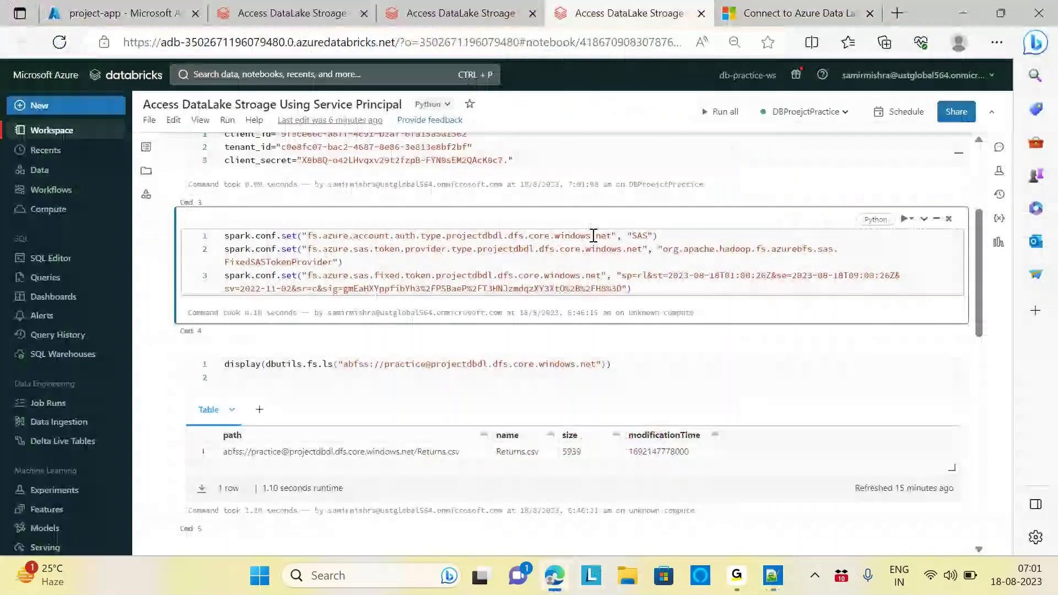
key(ctrl+a)
key(BackSpace)
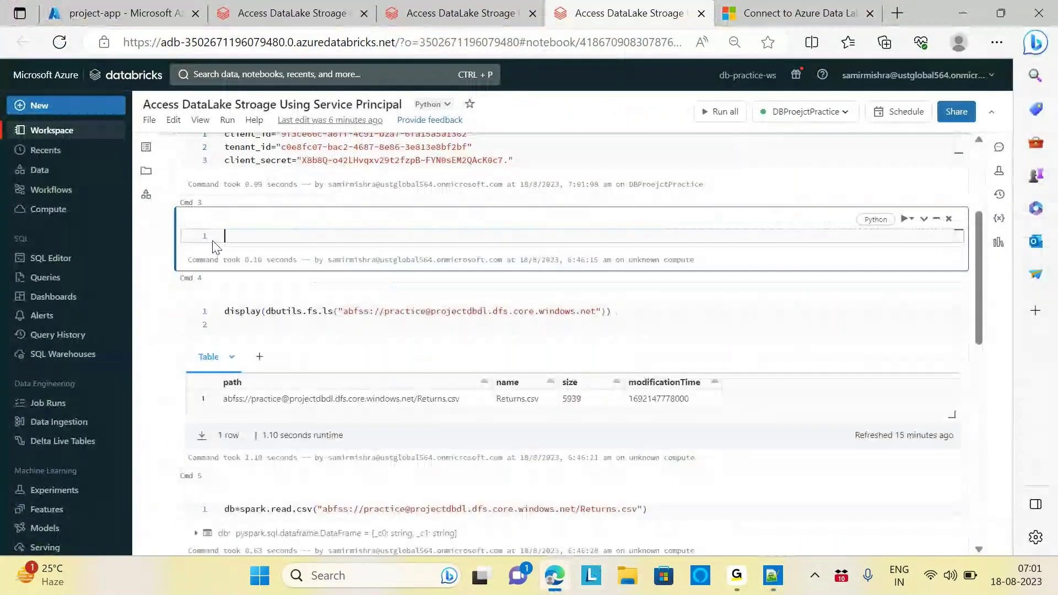
key(ctrl+v)
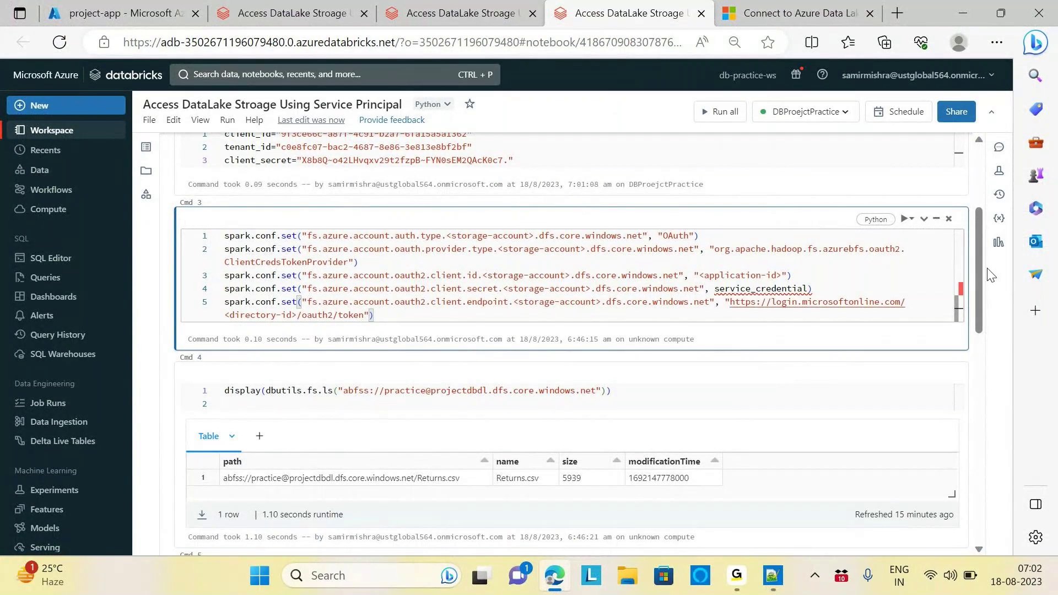
Replace <storage-account> with projectdbdl, copied from the SAS notebook, in the auth.type and oauth.provider.type lines.
scroll(977, 273, up, 1)
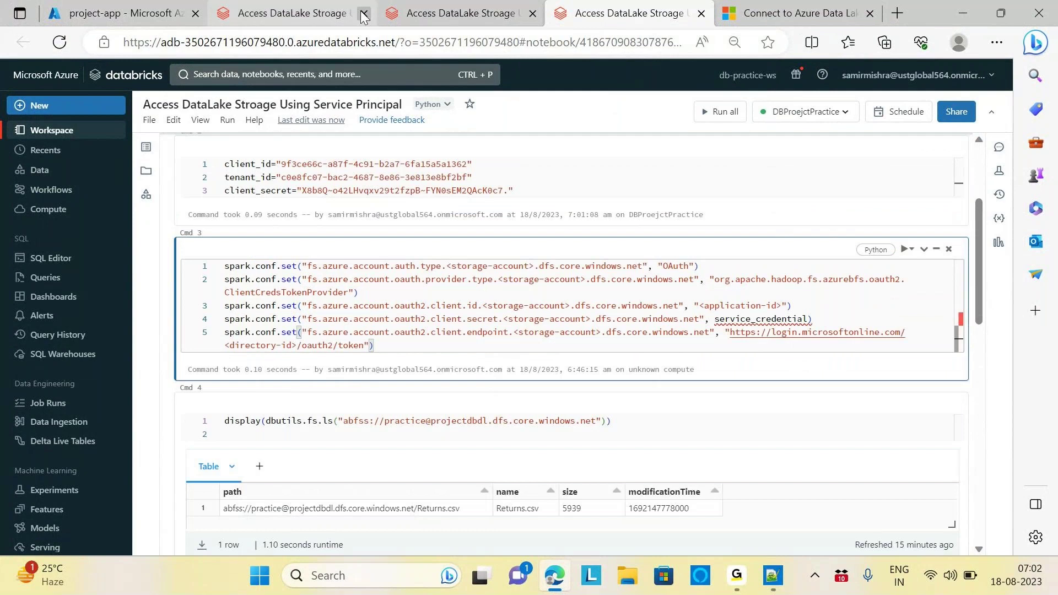
click(458, 12)
drag(447, 335, 503, 335)
key(ctrl+c)
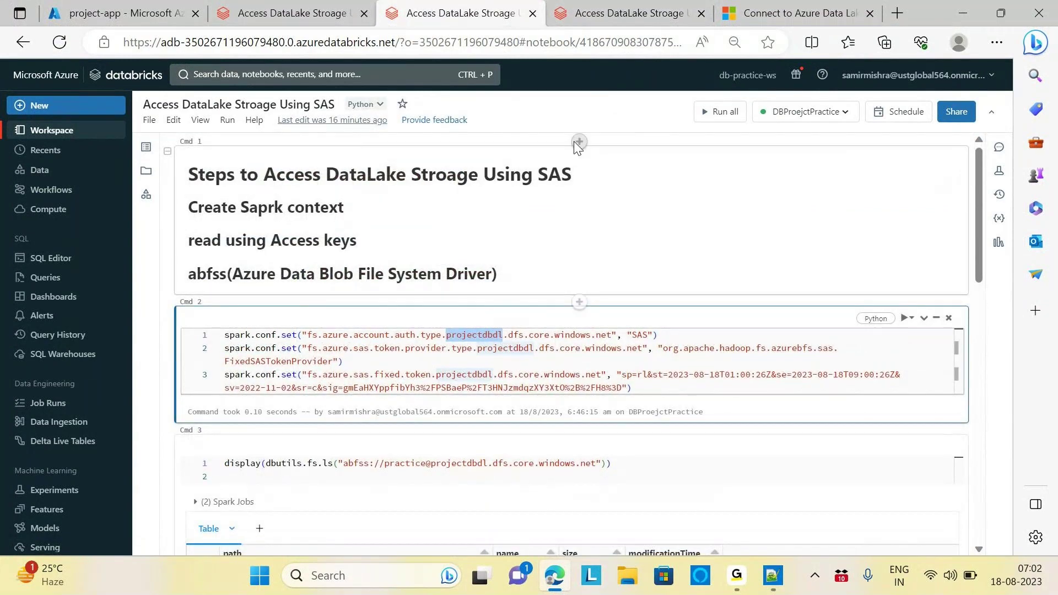
click(629, 16)
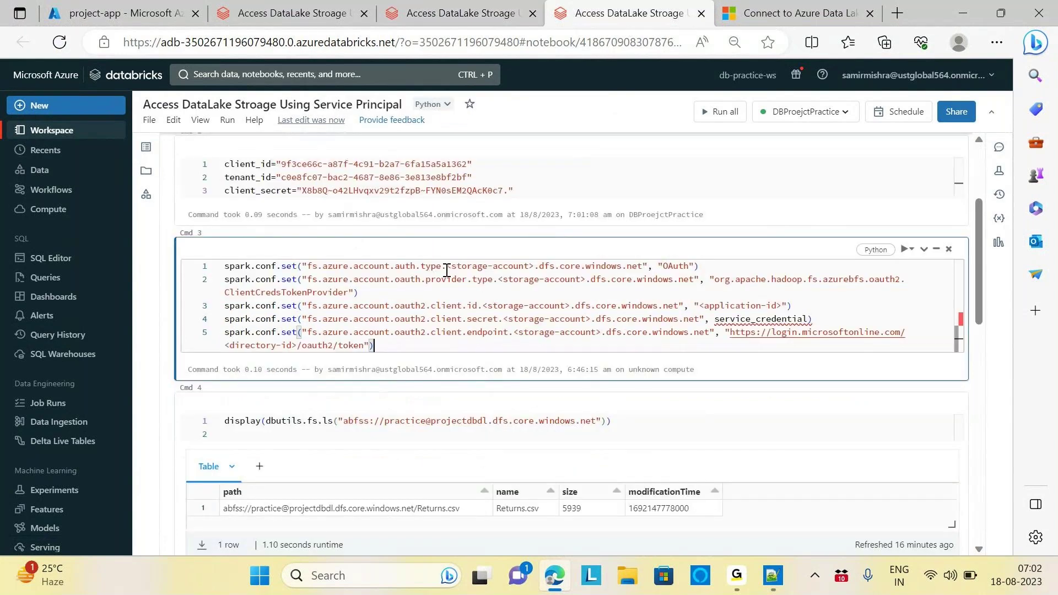
drag(447, 268, 536, 268)
key(ctrl+v)
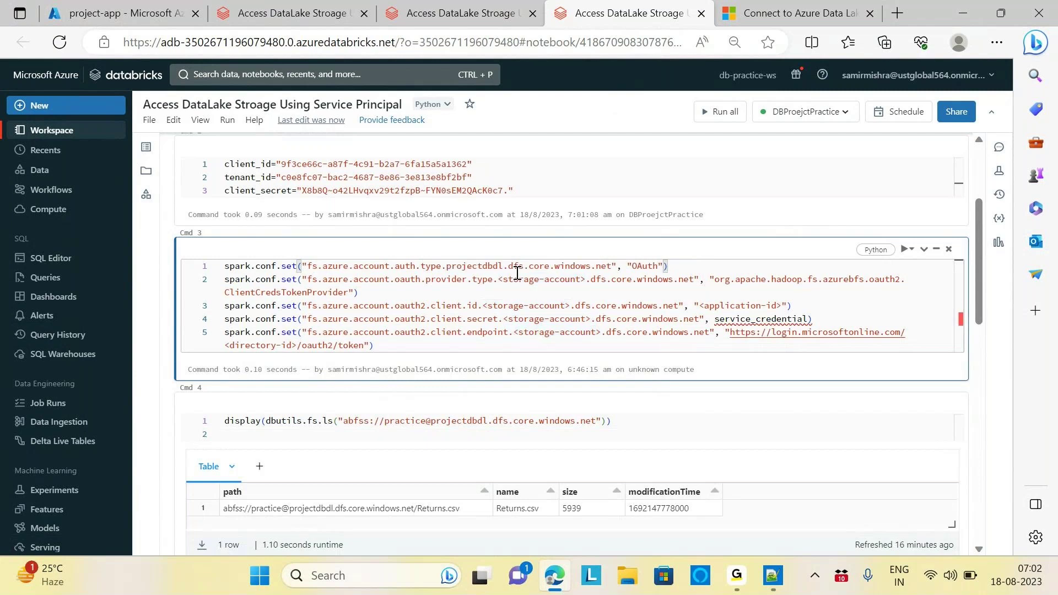
drag(500, 281, 586, 282)
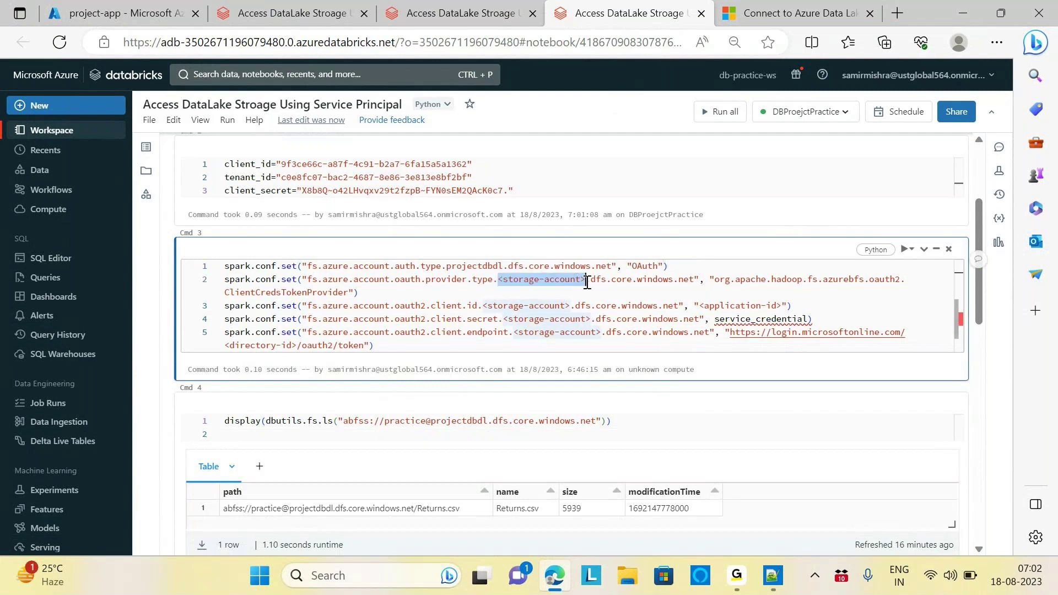
key(ctrl+v)
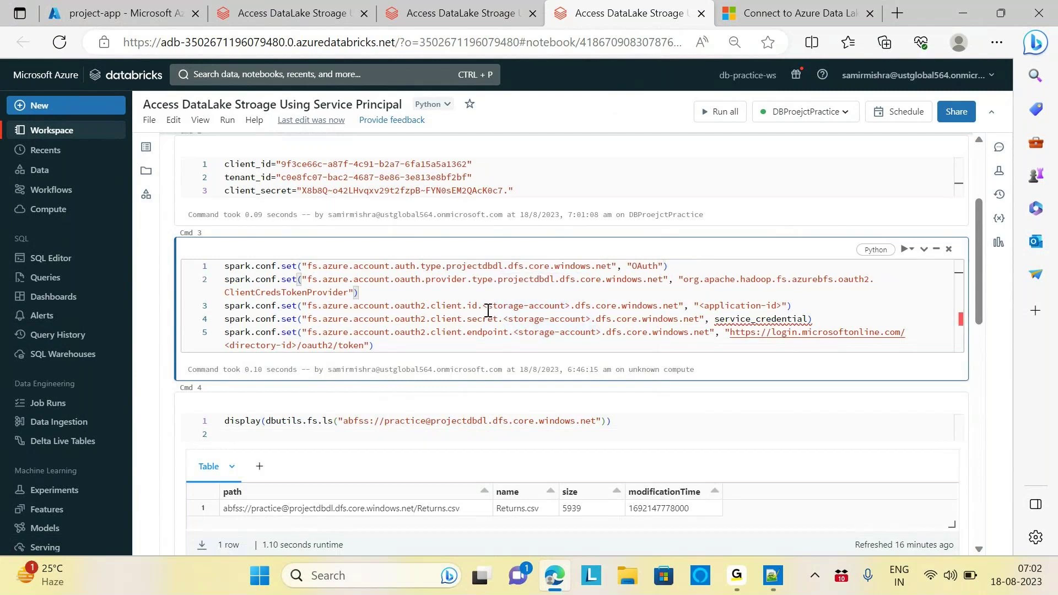
Replace <storage-account> with projectdbdl in the oauth2 client.id, client.secret and client.endpoint lines.
drag(483, 306, 571, 308)
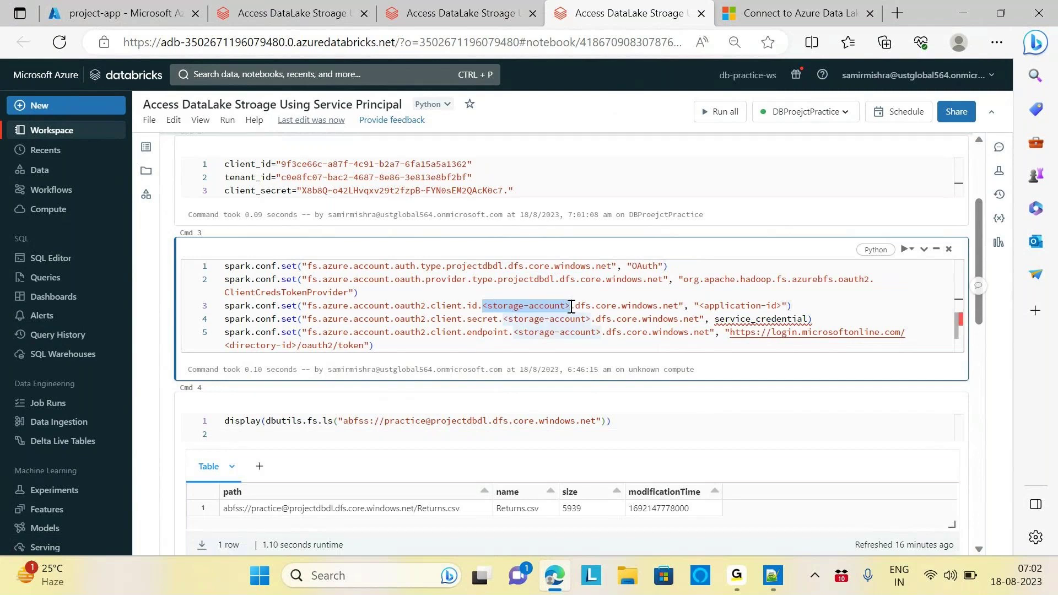
key(ctrl+v)
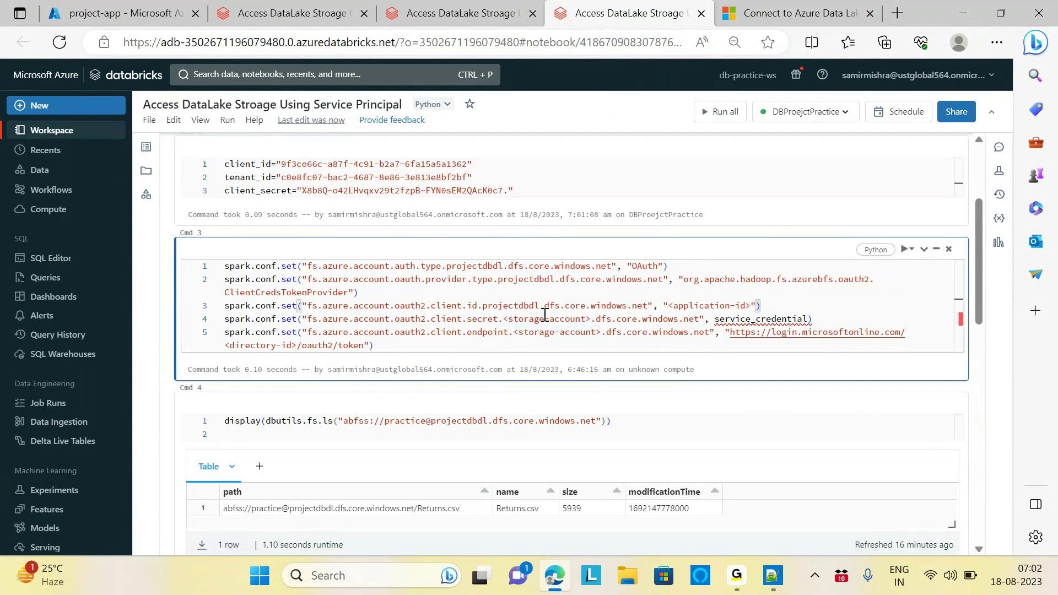
click(505, 320)
drag(505, 319, 591, 320)
key(ctrl+v)
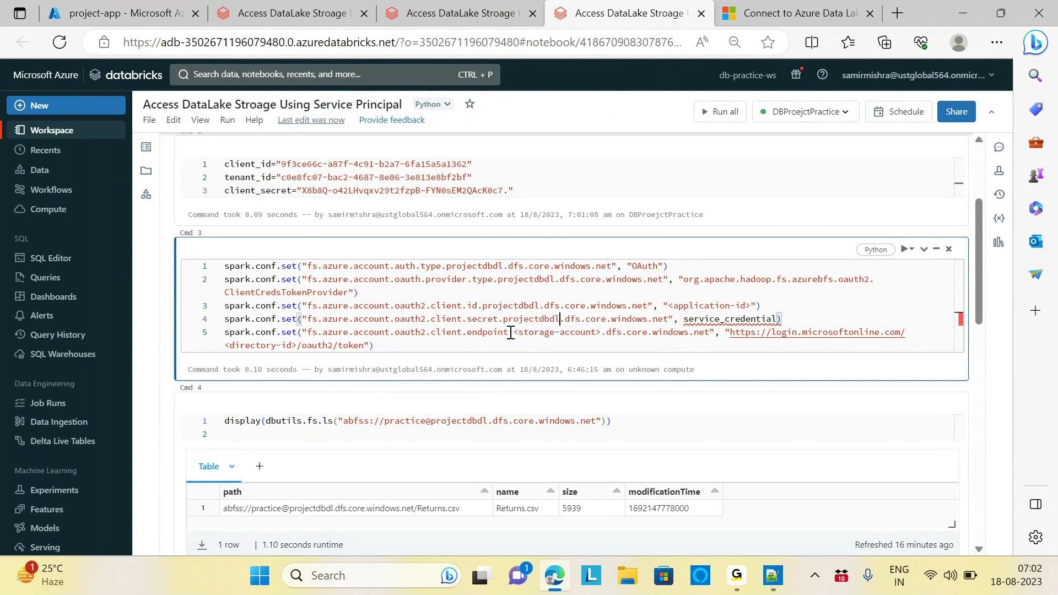
drag(514, 333, 601, 334)
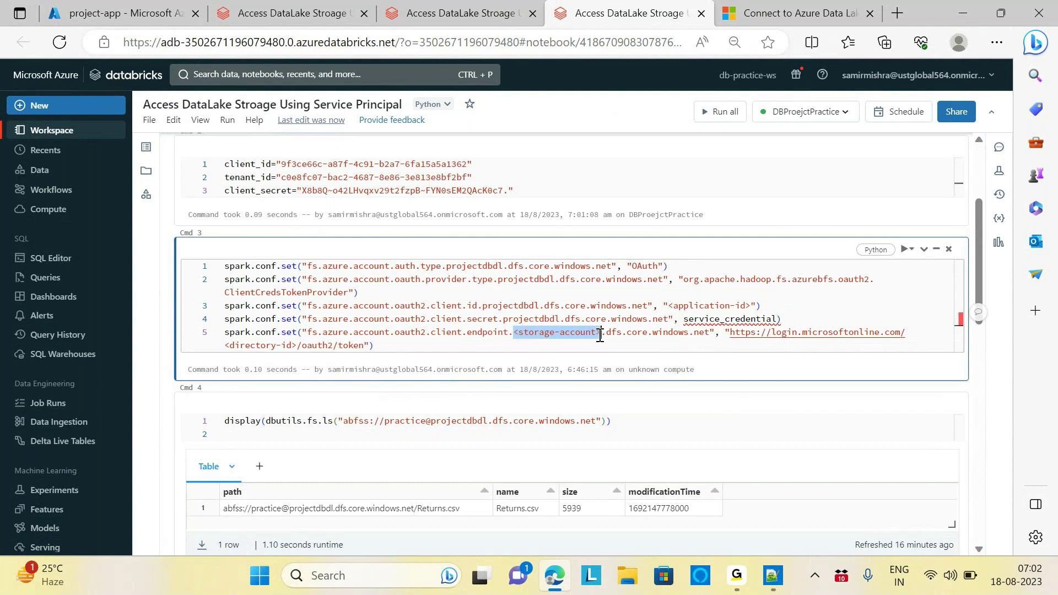
key(ctrl+v)
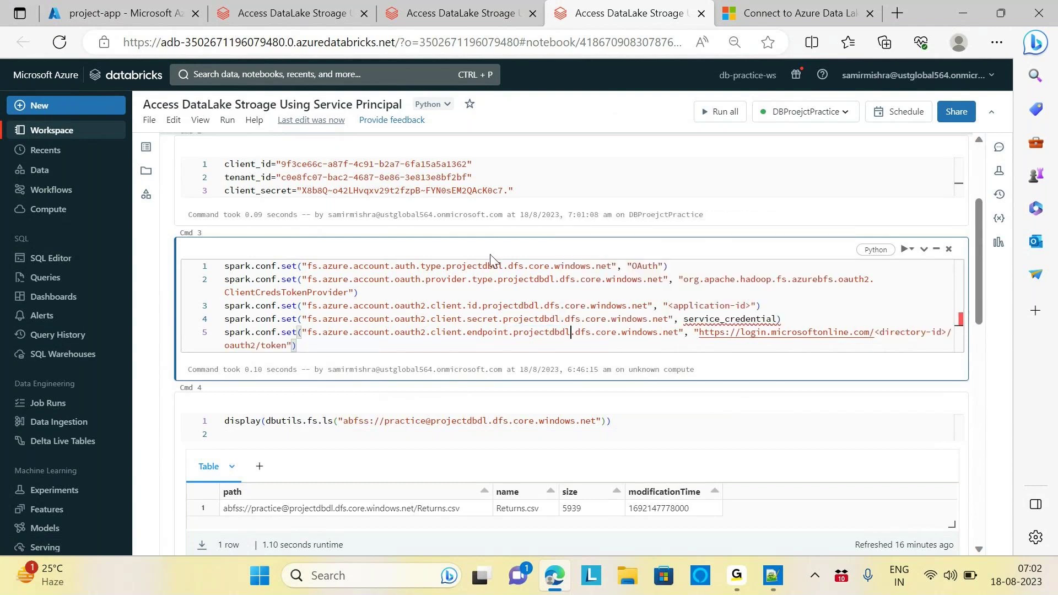
drag(362, 293, 216, 272)
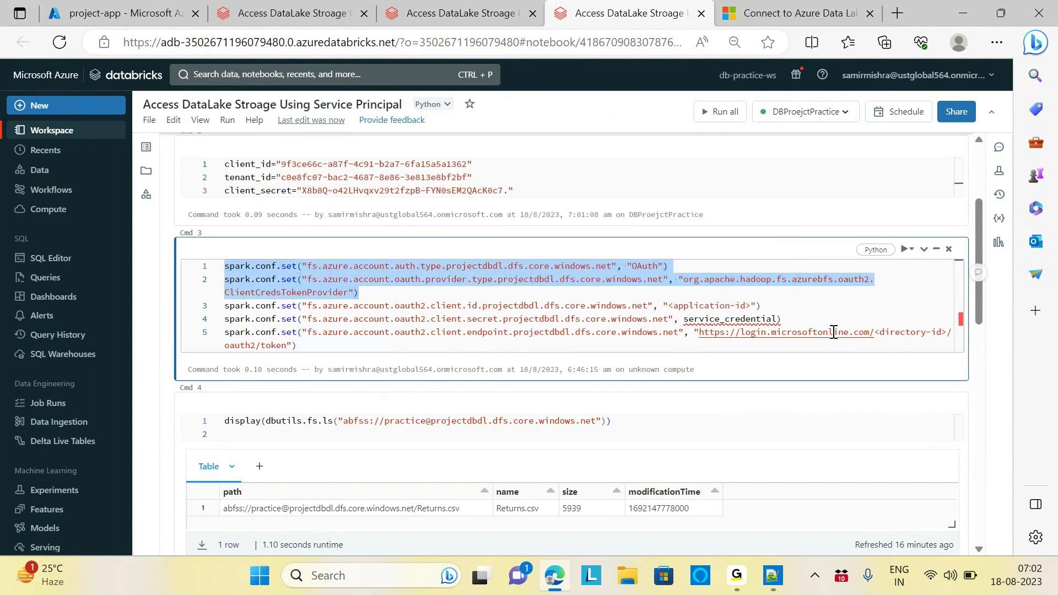
drag(668, 306, 756, 306)
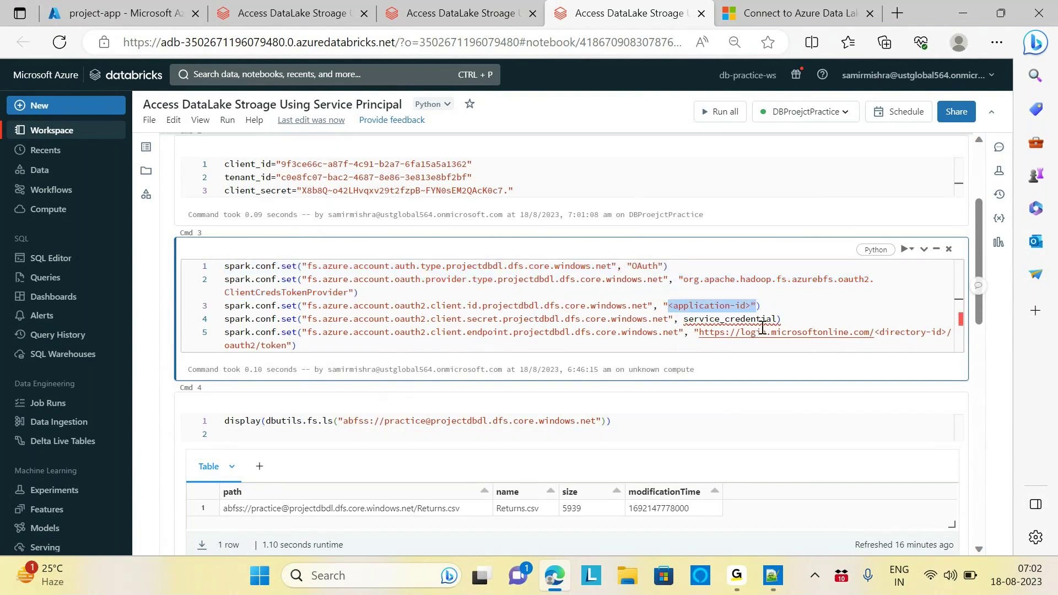
double_click(262, 345)
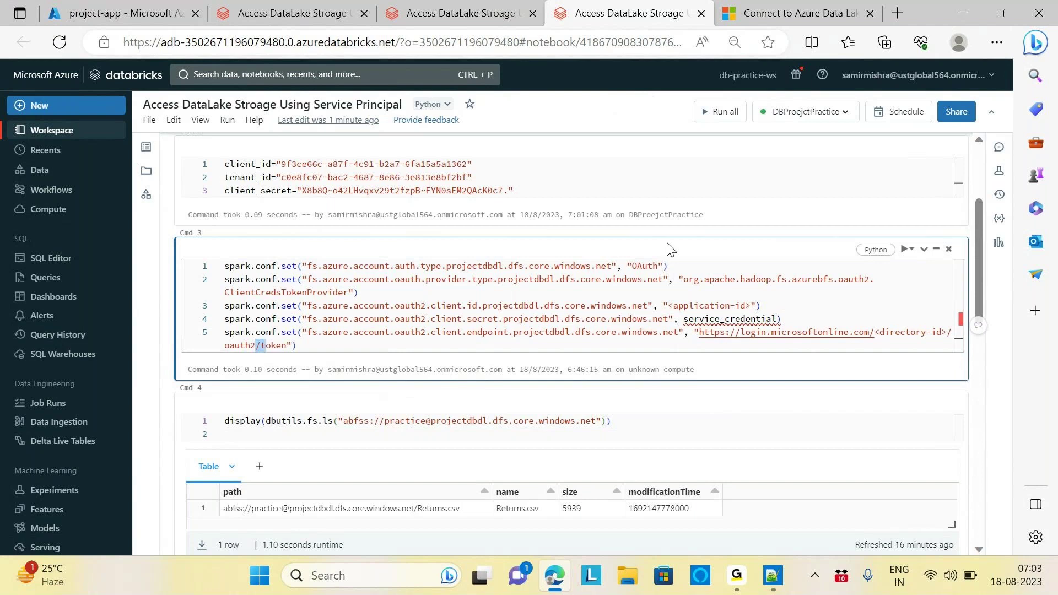
Replace the quoted <application-id> placeholder in the client.id line with the unquoted client_id variable.
drag(668, 306, 751, 306)
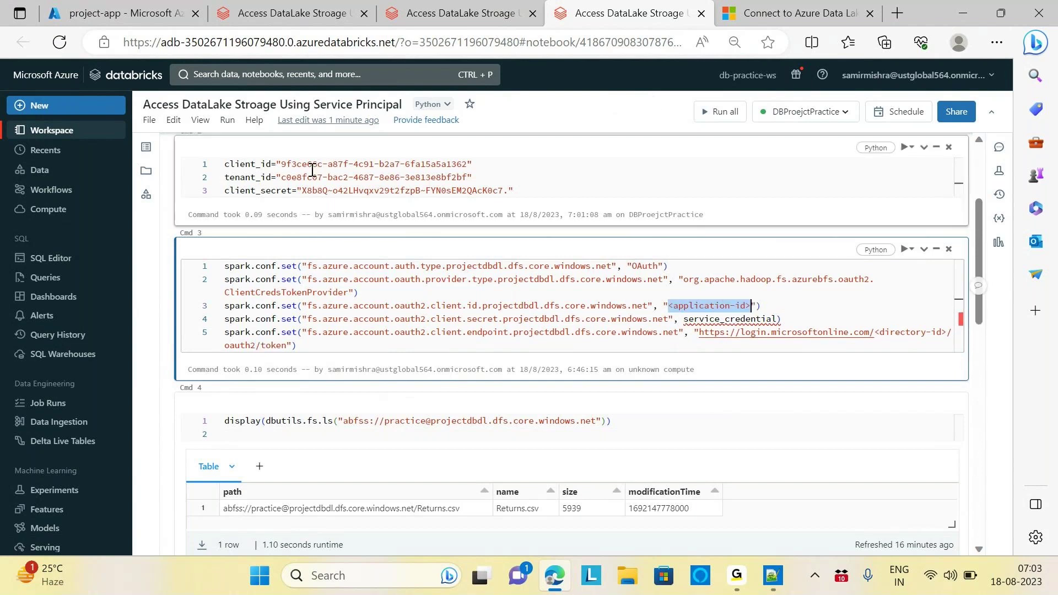
click(227, 165)
double_click(228, 165)
key(ctrl+c)
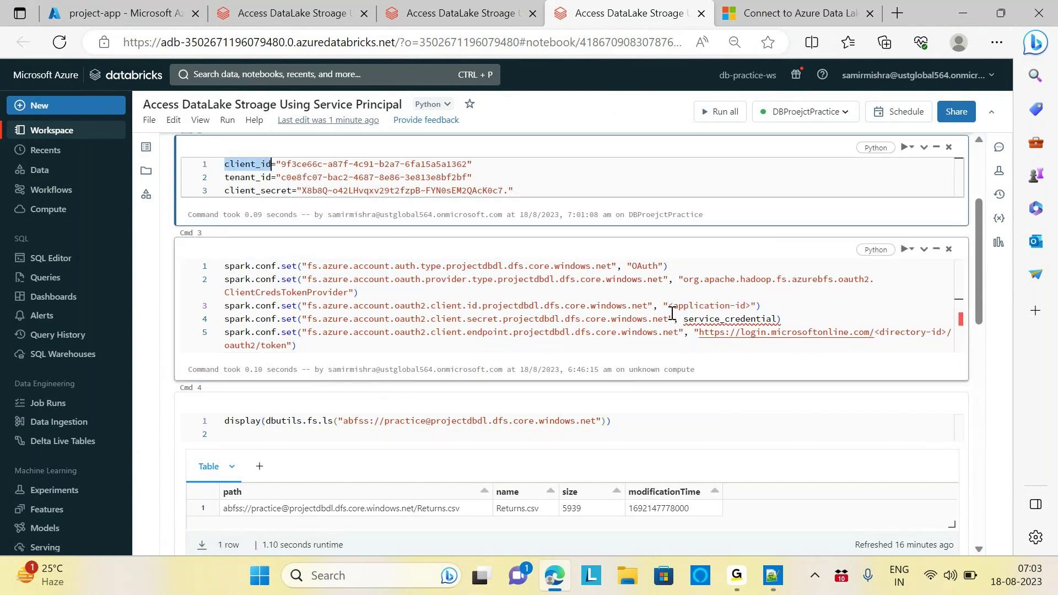
drag(669, 307, 753, 306)
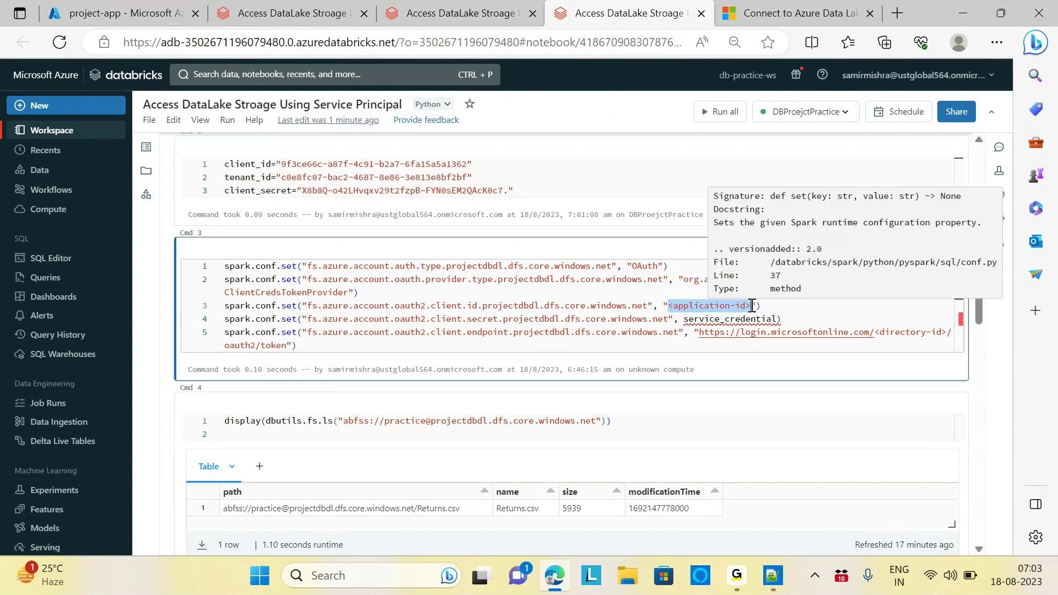
key(ctrl+v)
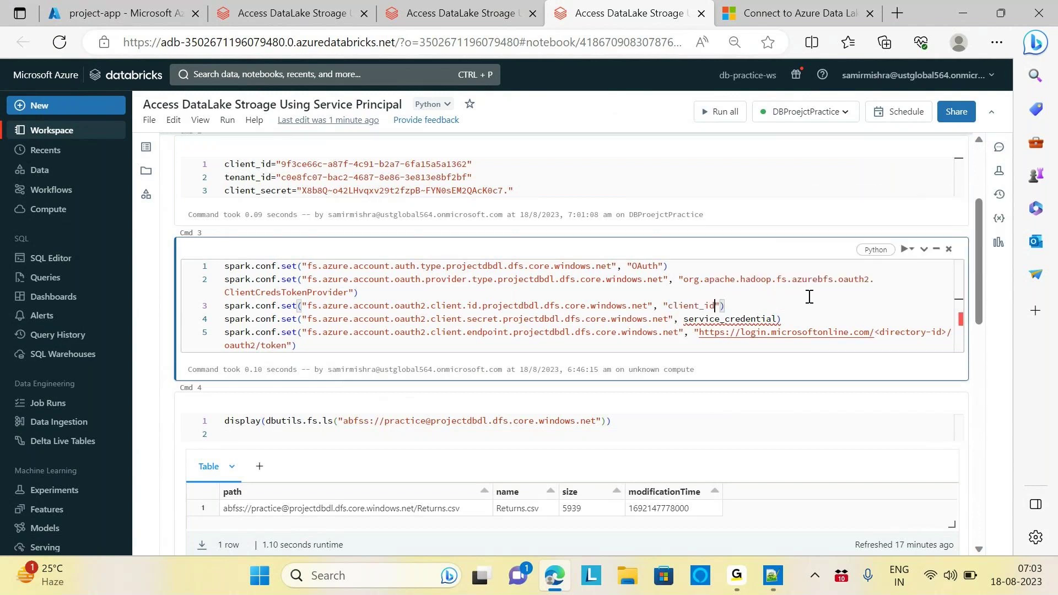
click(722, 308)
key(BackSpace)
click(669, 307)
key(BackSpace)
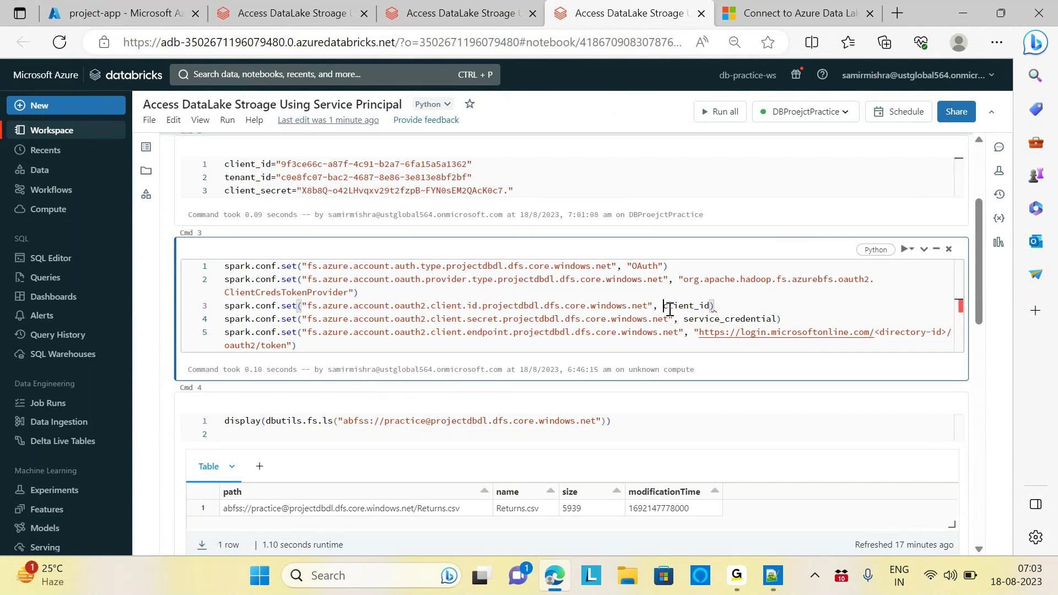
click(778, 310)
Replace service_credential in the client.secret line with the client_secret variable.
drag(467, 319, 498, 321)
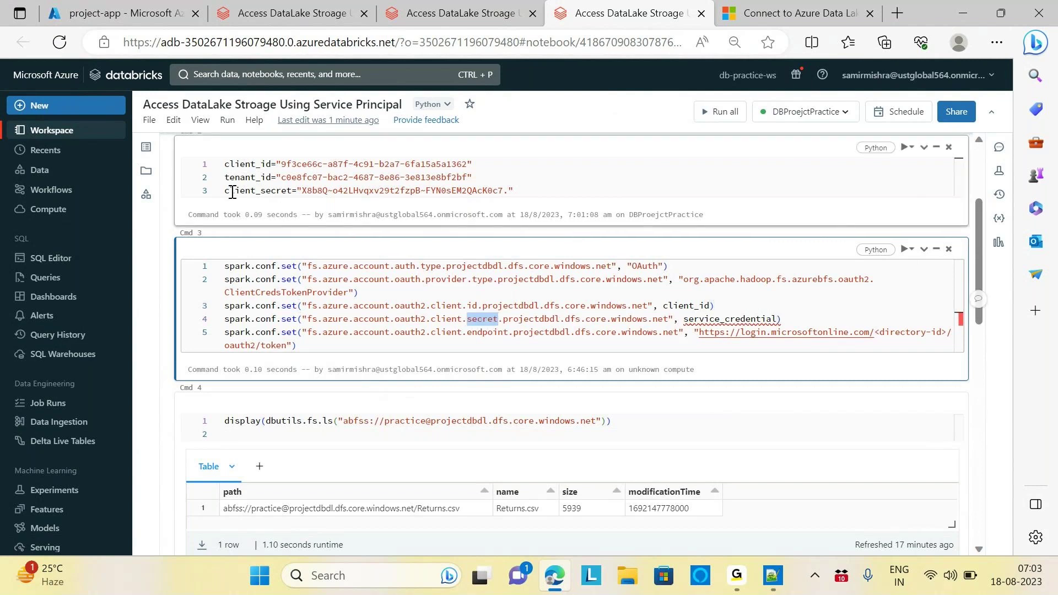
click(292, 191)
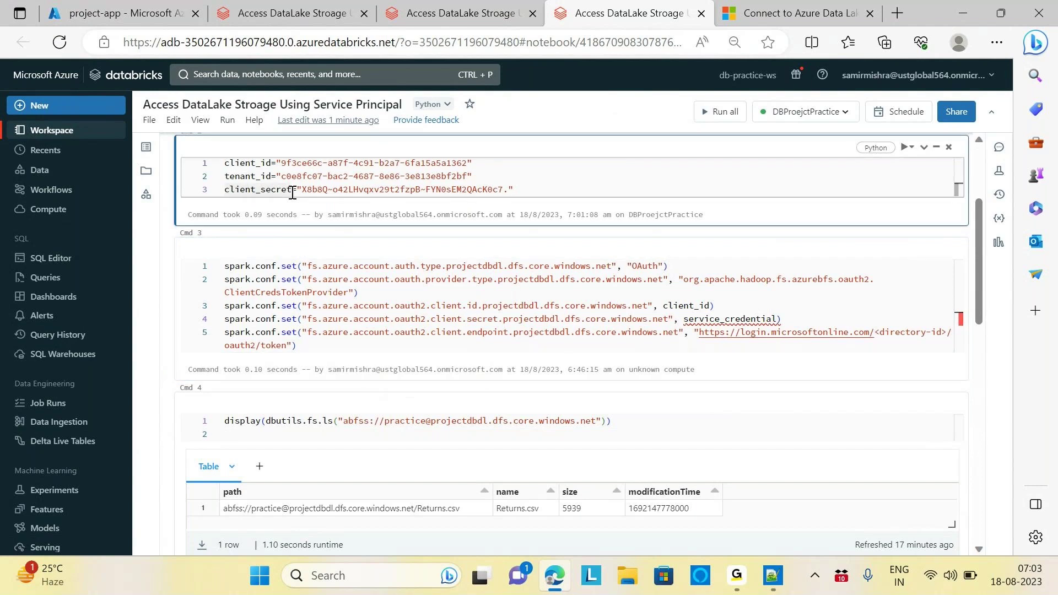
drag(292, 191, 224, 190)
key(ctrl+c)
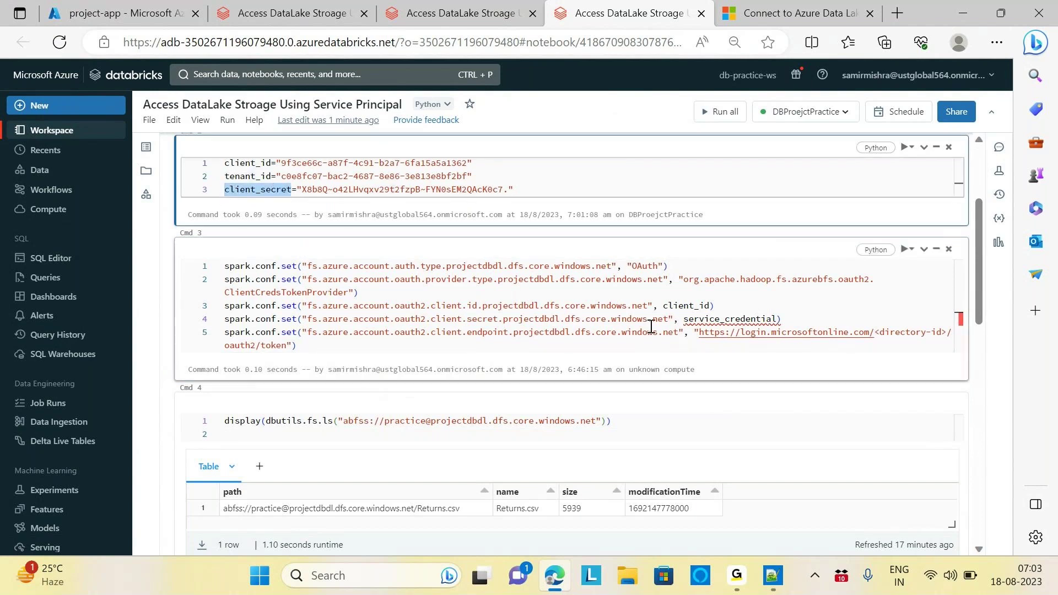
drag(684, 320, 779, 322)
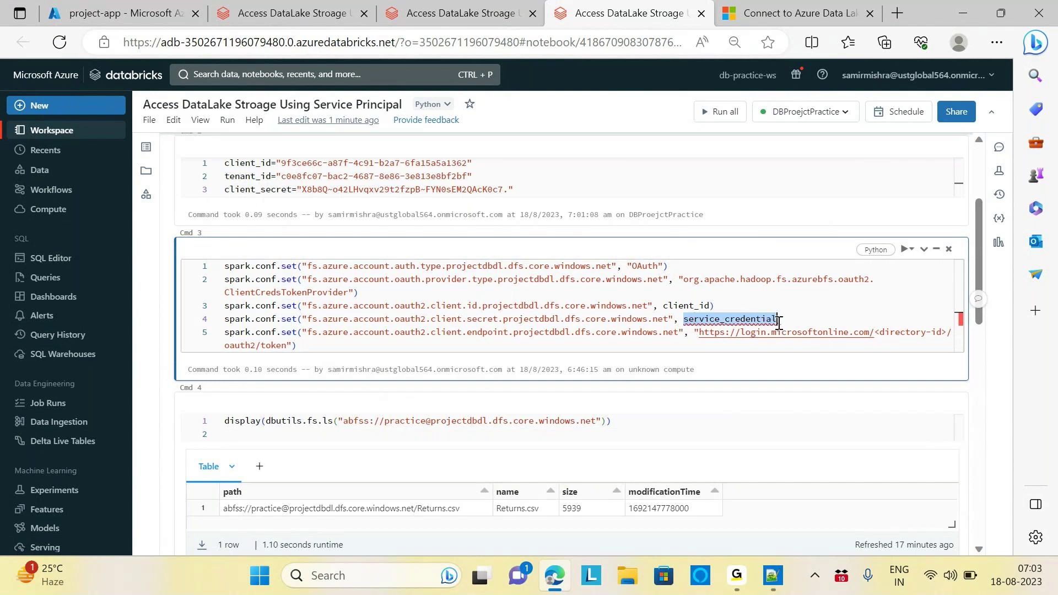
key(BackSpace)
key(ctrl+v)
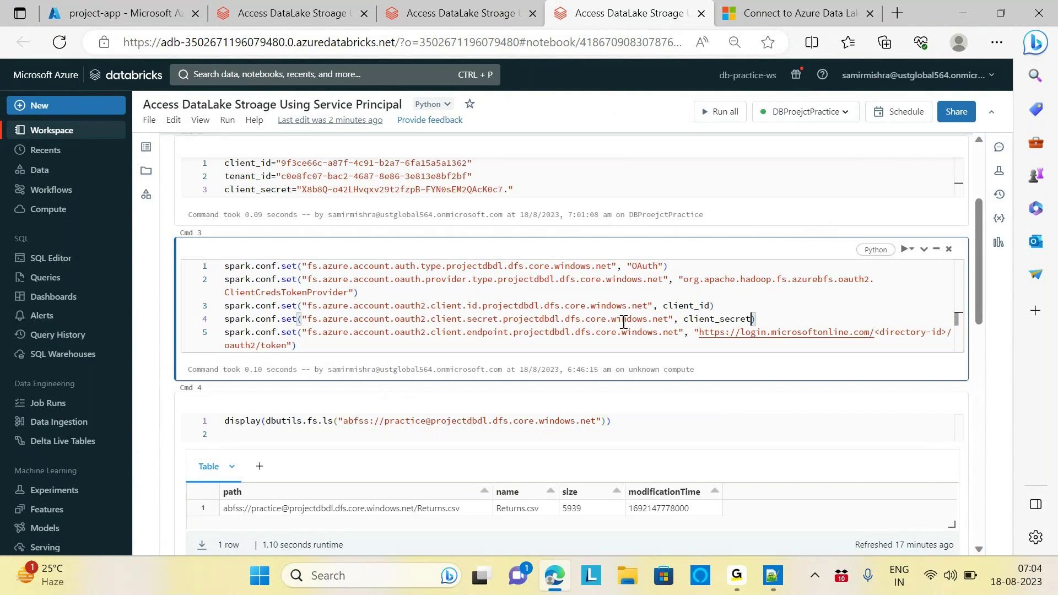
Turn the login URL in the client.endpoint line into an f-string by adding the f prefix before its opening quote.
click(282, 175)
drag(282, 175, 473, 176)
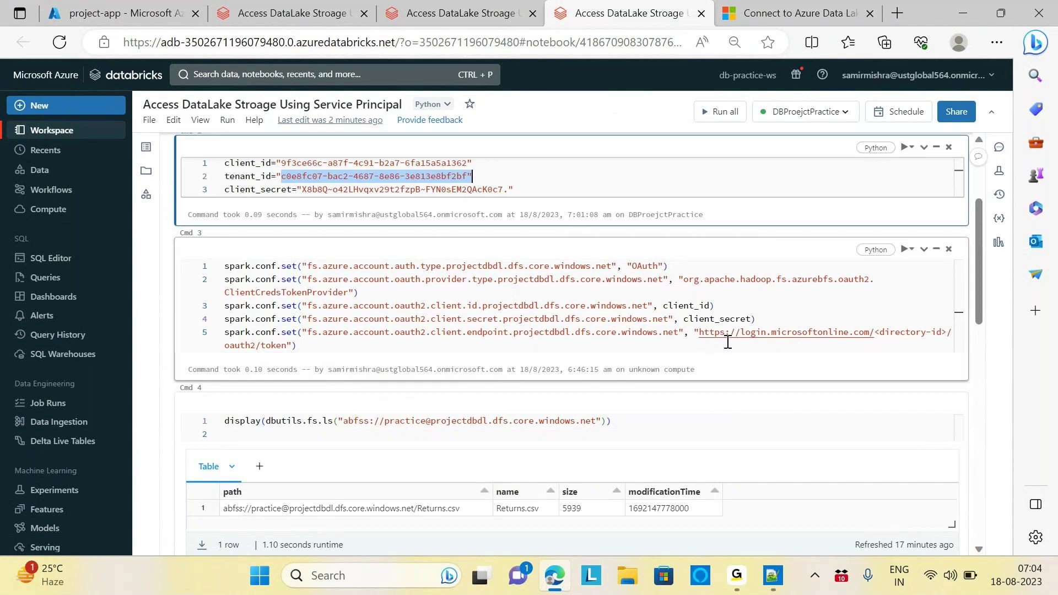
drag(698, 311, 710, 310)
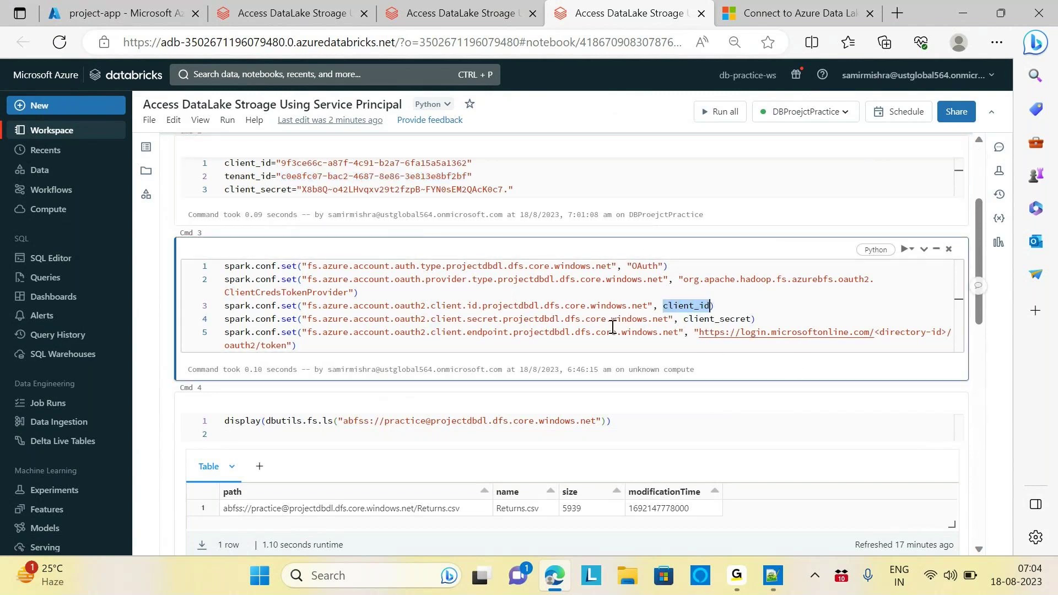
mouse_move(878, 331)
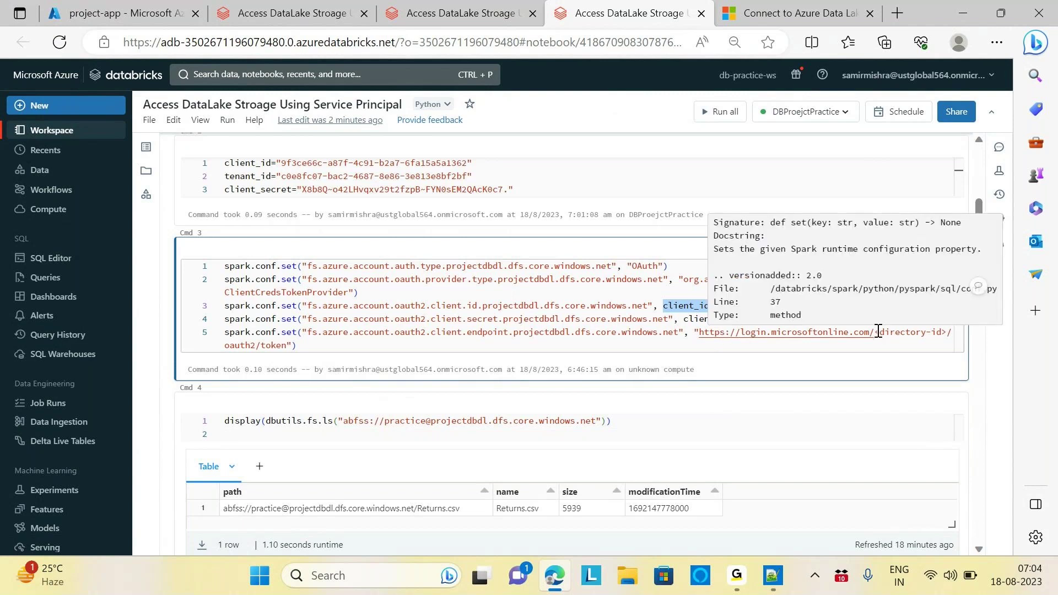
drag(877, 334, 947, 334)
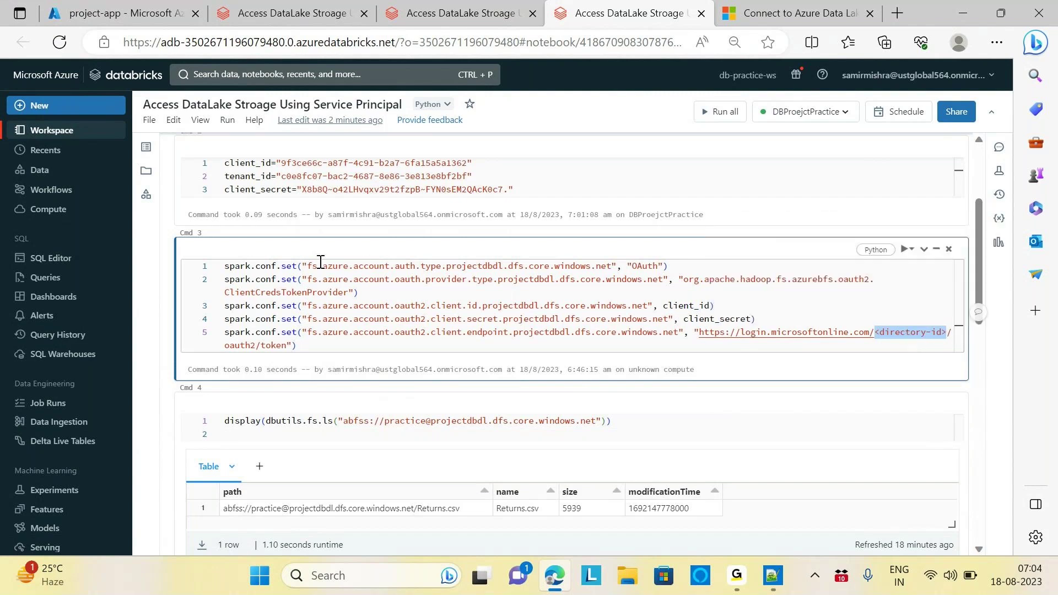
double_click(273, 175)
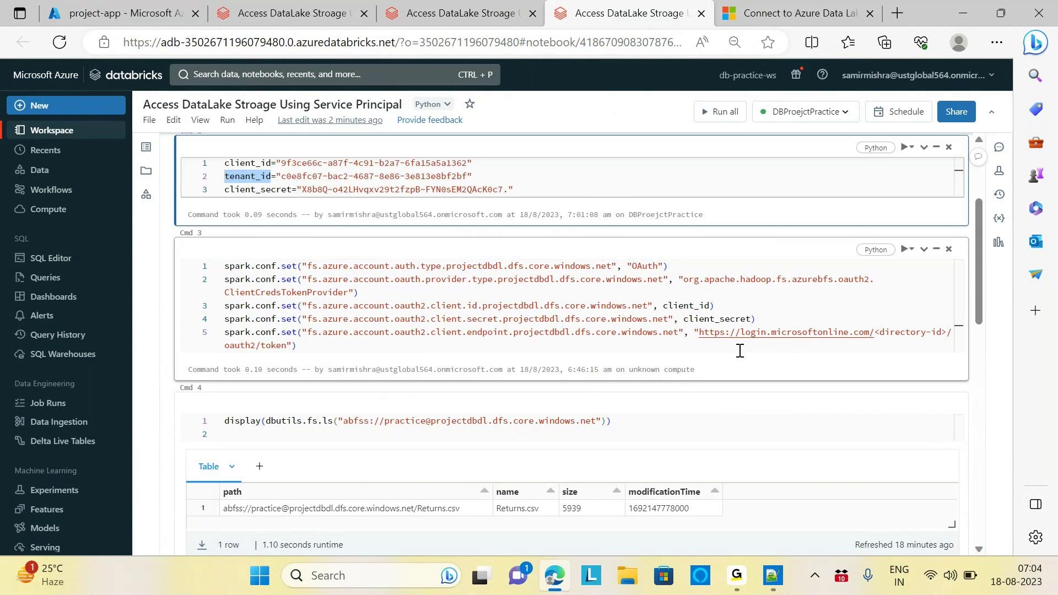
mouse_move(695, 336)
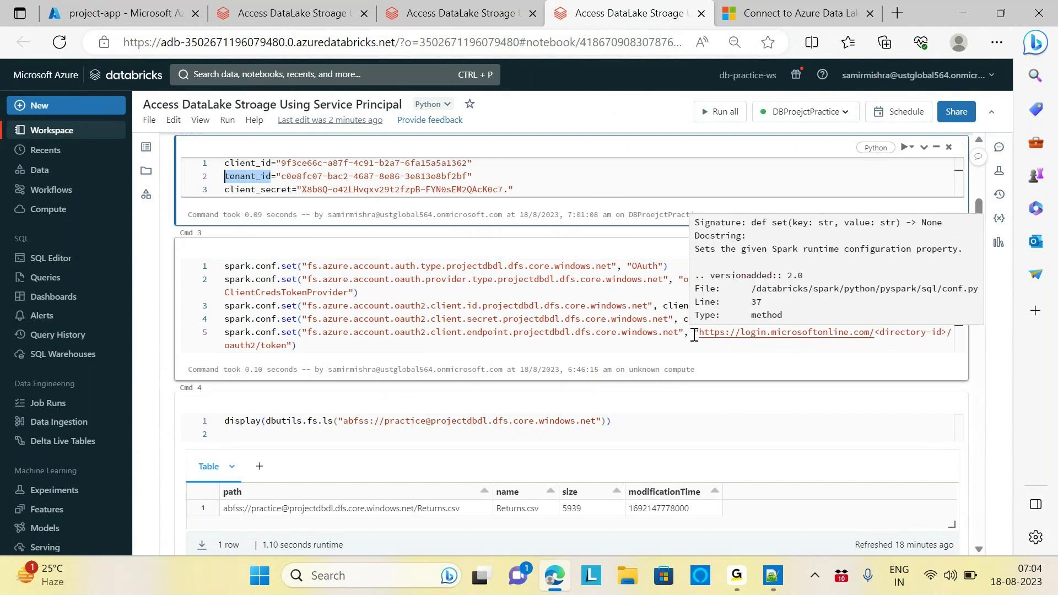
click(695, 337)
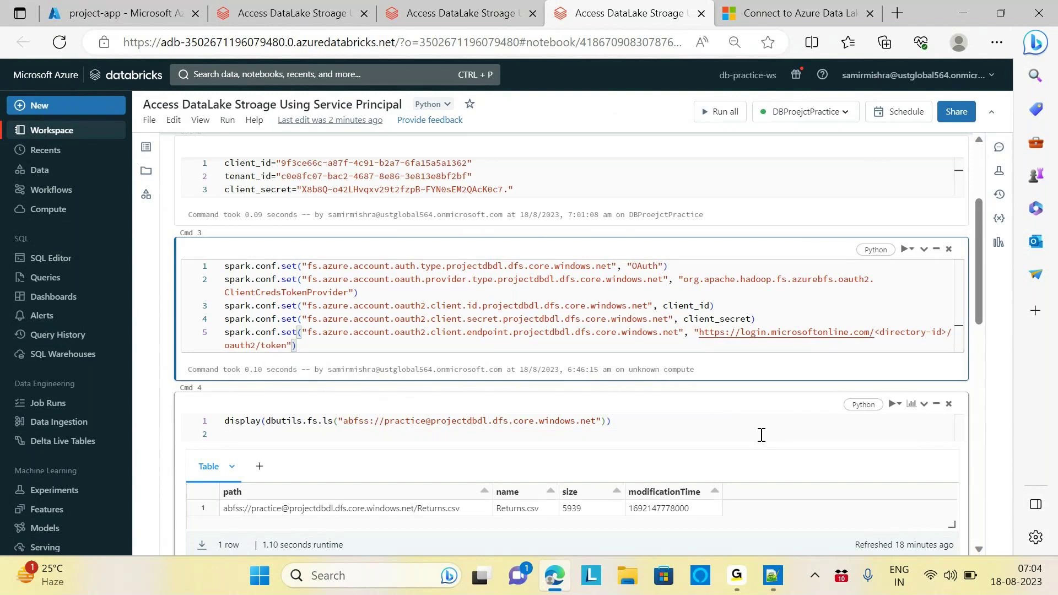
text(f)
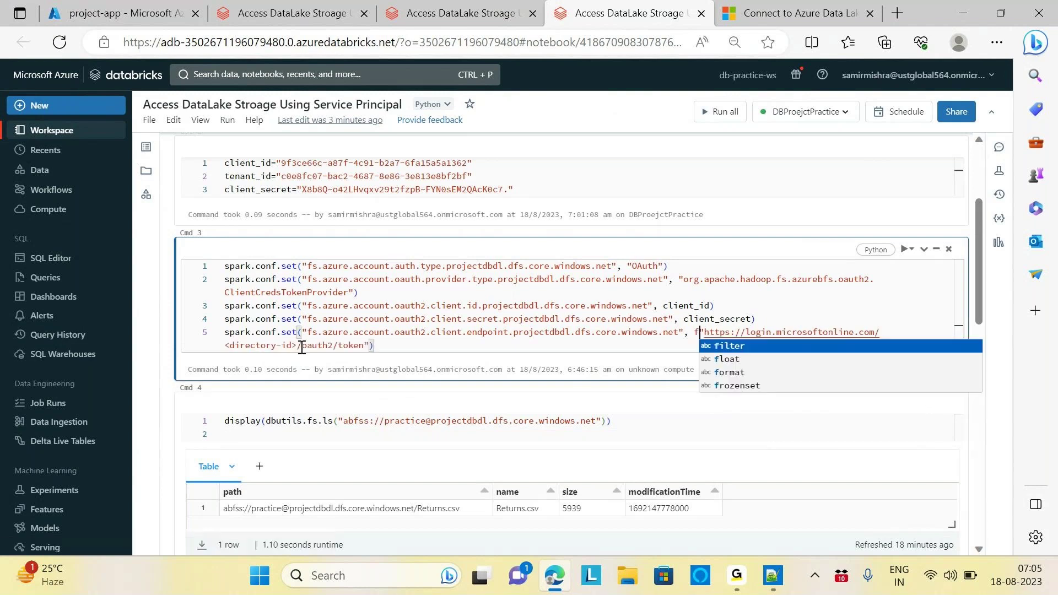
Replace the <directory-id> placeholder in the login URL with empty curly braces.
drag(298, 345, 226, 346)
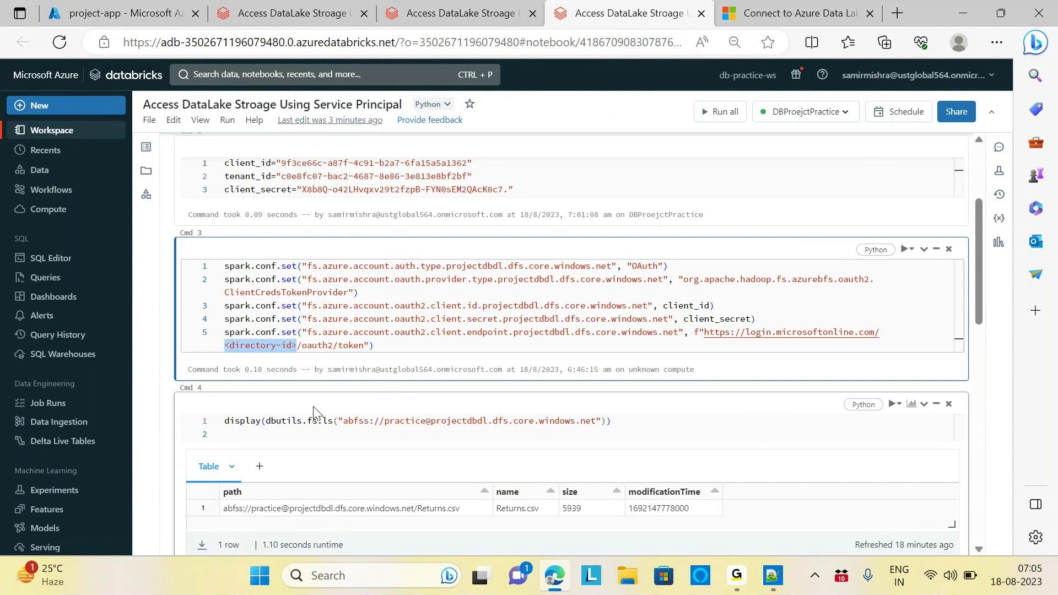
text({)
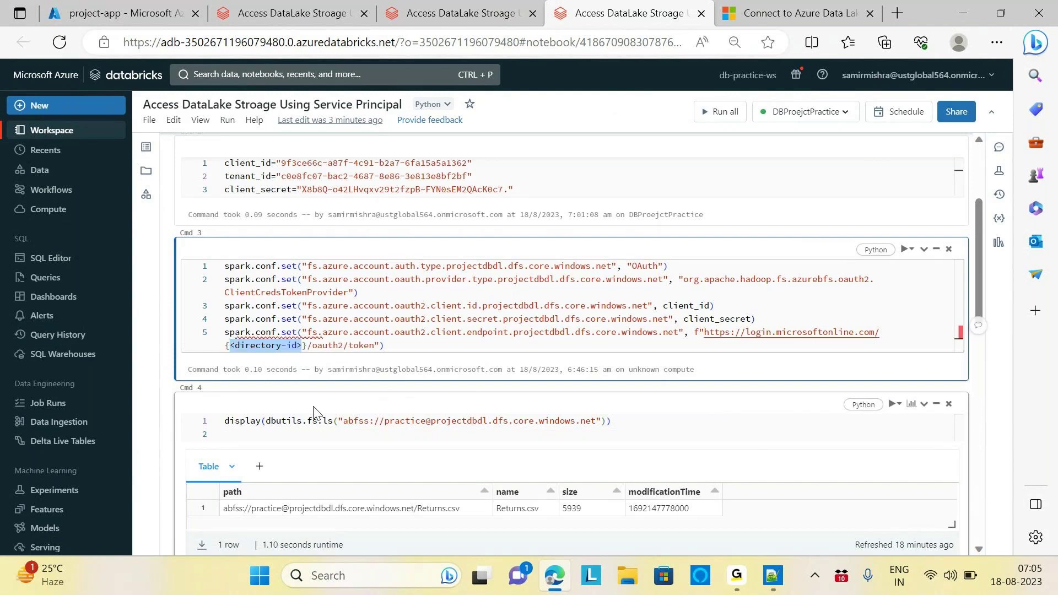
key(Right)
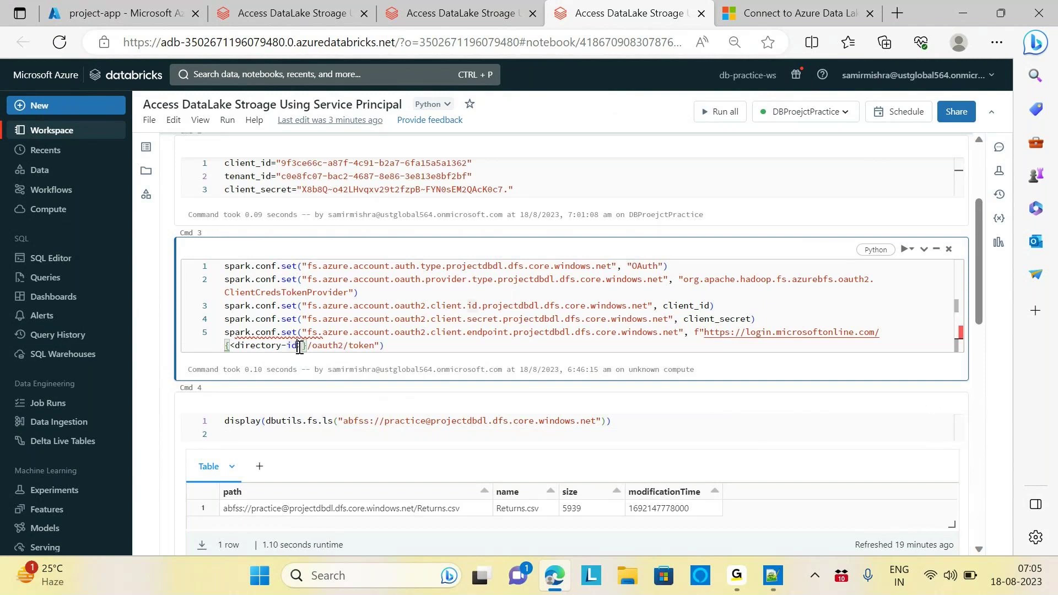
key(BackSpace)
key(BackSpace)
key(BackSpace)
key(BackSpace)
key(BackSpace)
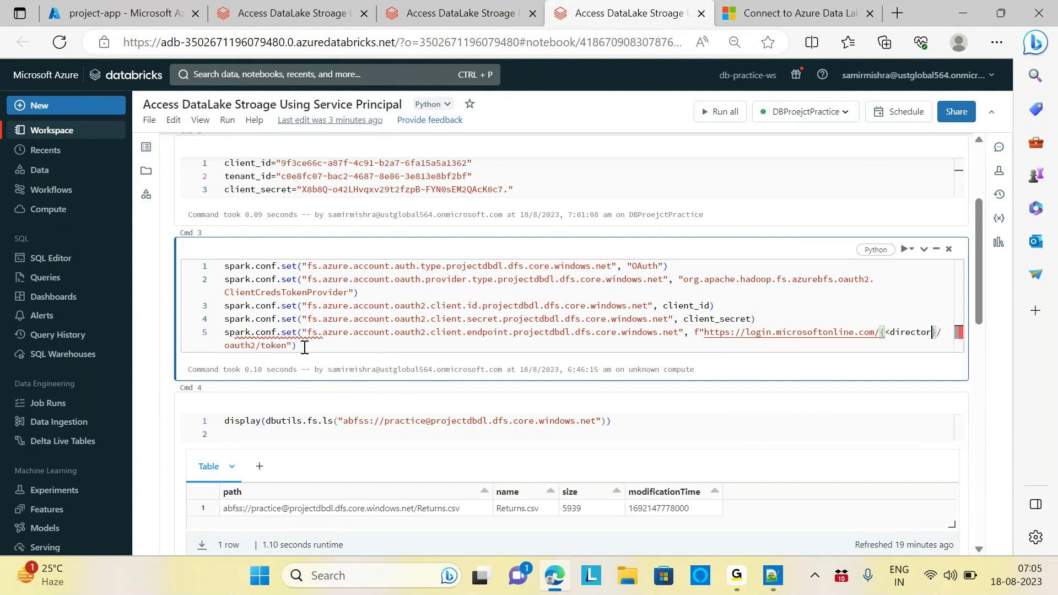
key(BackSpace)
key(BackSpace)
key(BackSpace)
key(BackSpace)
key(BackSpace)
key(BackSpace)
key(BackSpace)
key(BackSpace)
key(BackSpace)
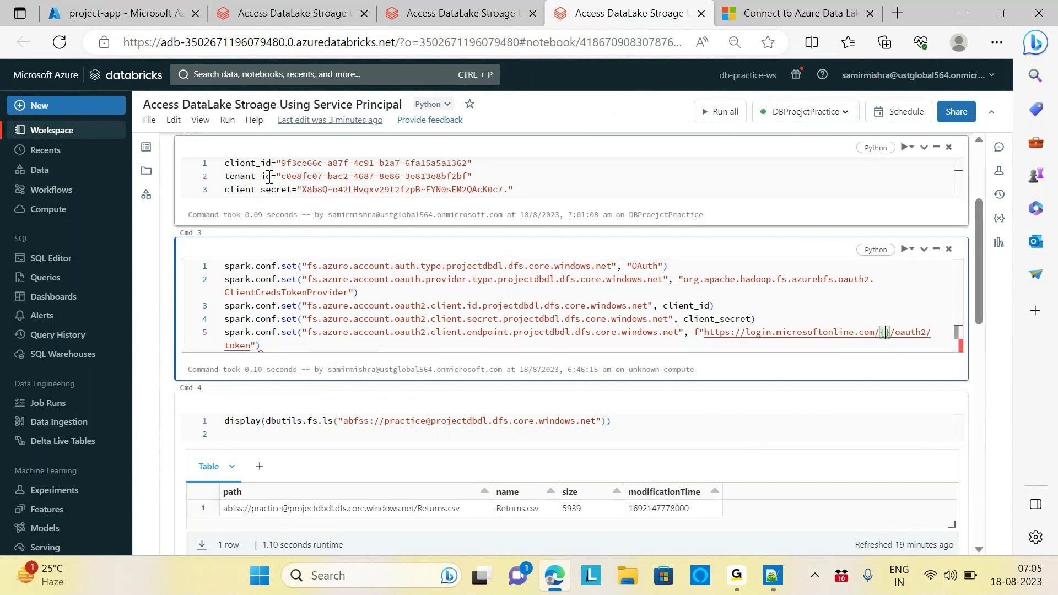
Try to insert the tenant_id variable name, copied from the credentials cell, between the braces in the login URL.
drag(273, 177, 228, 179)
key(ctrl+c)
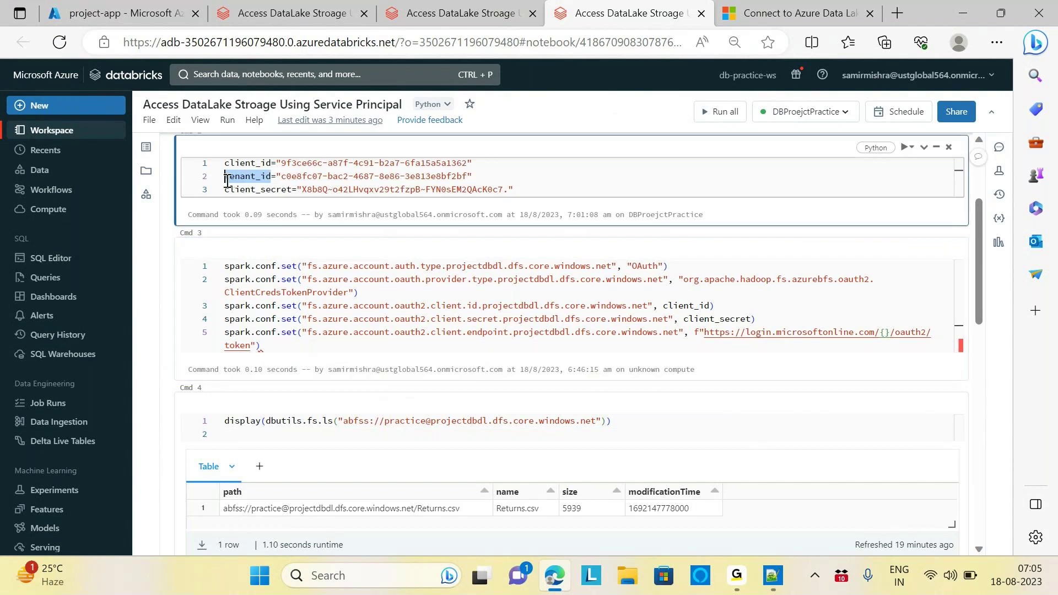
click(884, 332)
key(ctrl+v)
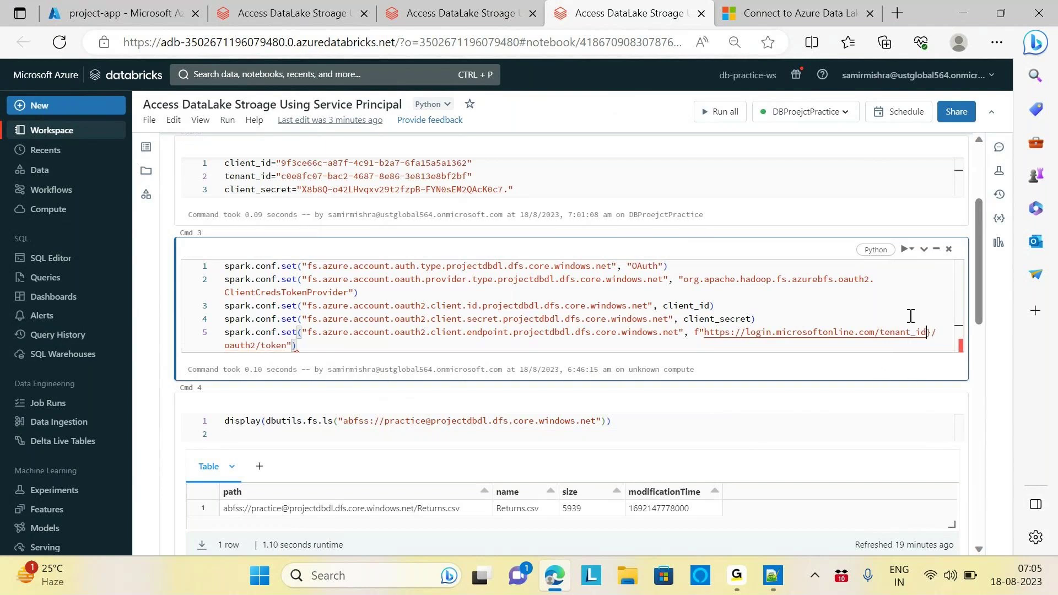
click(525, 346)
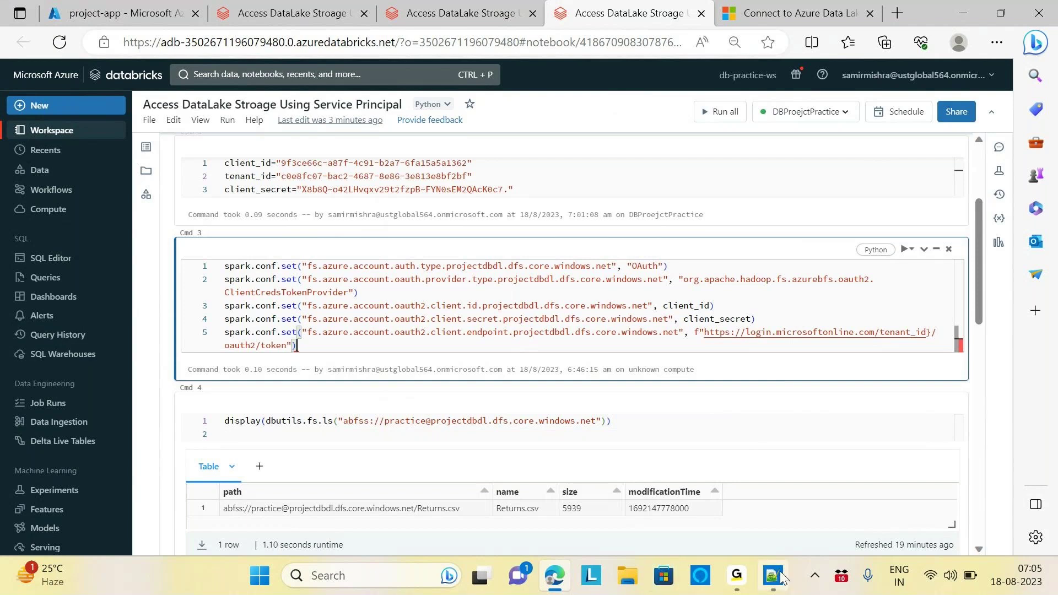
mouse_move(782, 580)
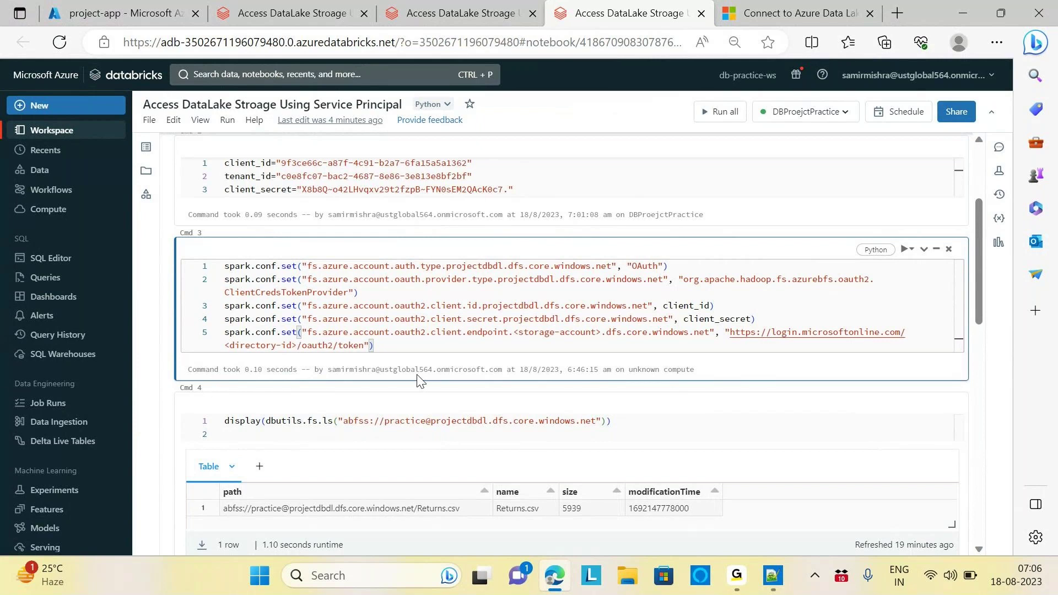
Prefix the client.endpoint login URL with f and replace its <directory-id> placeholder with empty curly braces.
click(726, 332)
text(f)
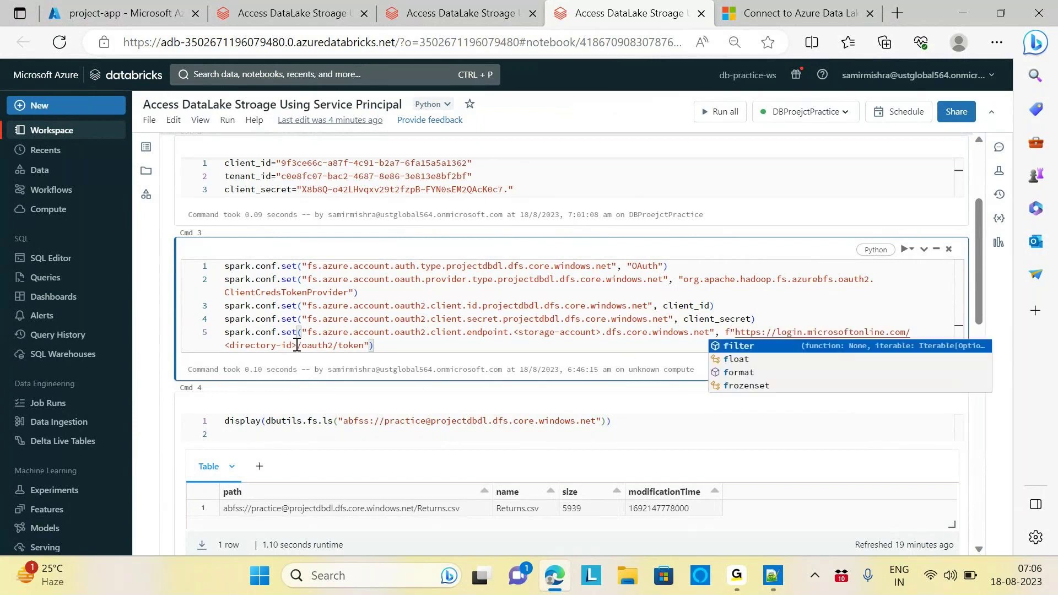
key(Escape)
key(BackSpace)
key(BackSpace)
key(BackSpace)
key(BackSpace)
key(BackSpace)
key(BackSpace)
key(BackSpace)
key(BackSpace)
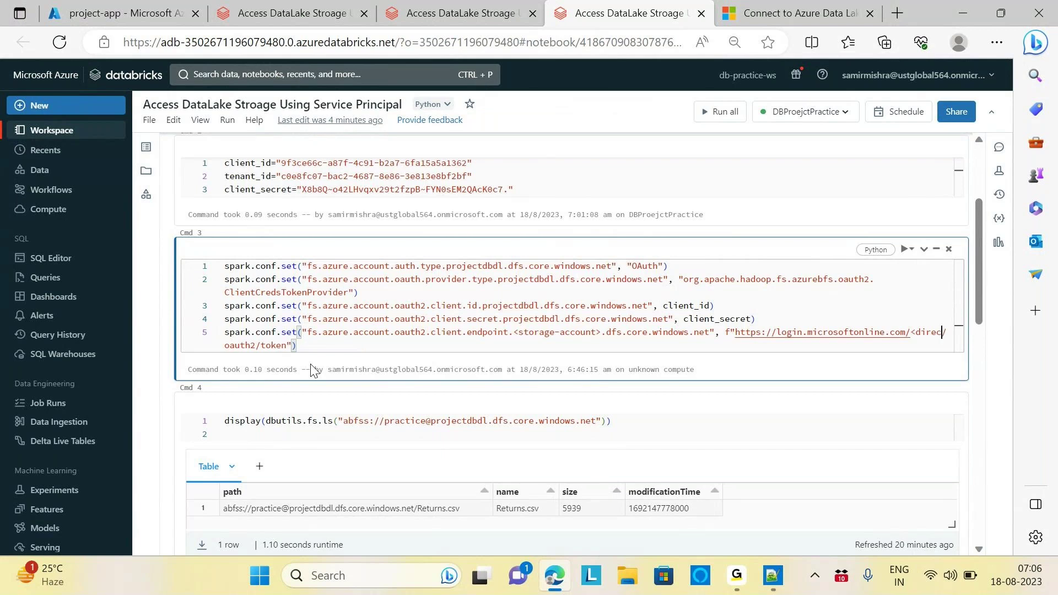
key(BackSpace)
key(BackSpace)
key(BackSpace)
key(BackSpace)
key(BackSpace)
key(BackSpace)
key(BackSpace)
text({)
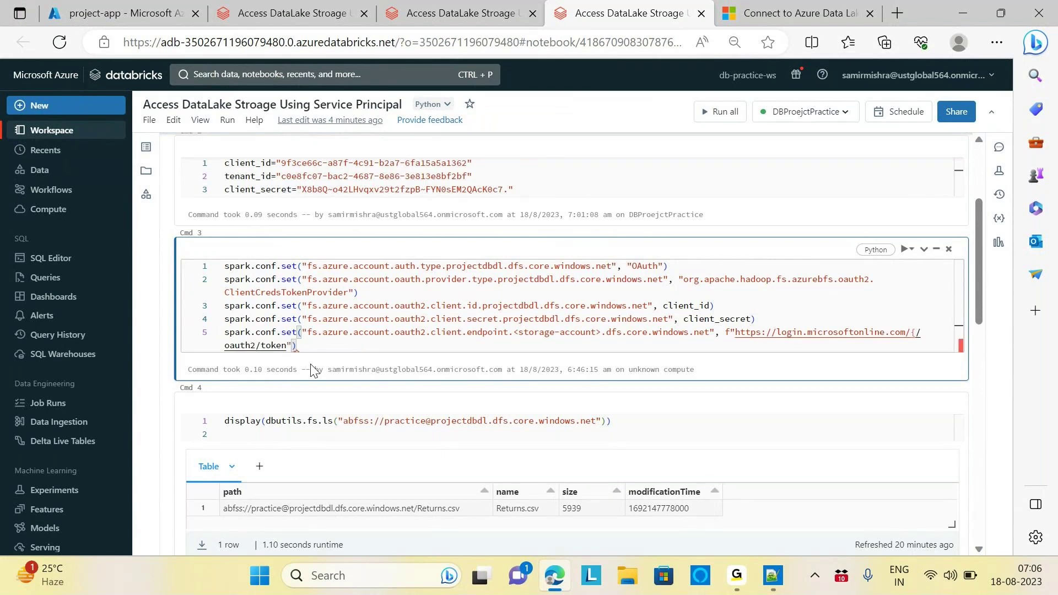
text(})
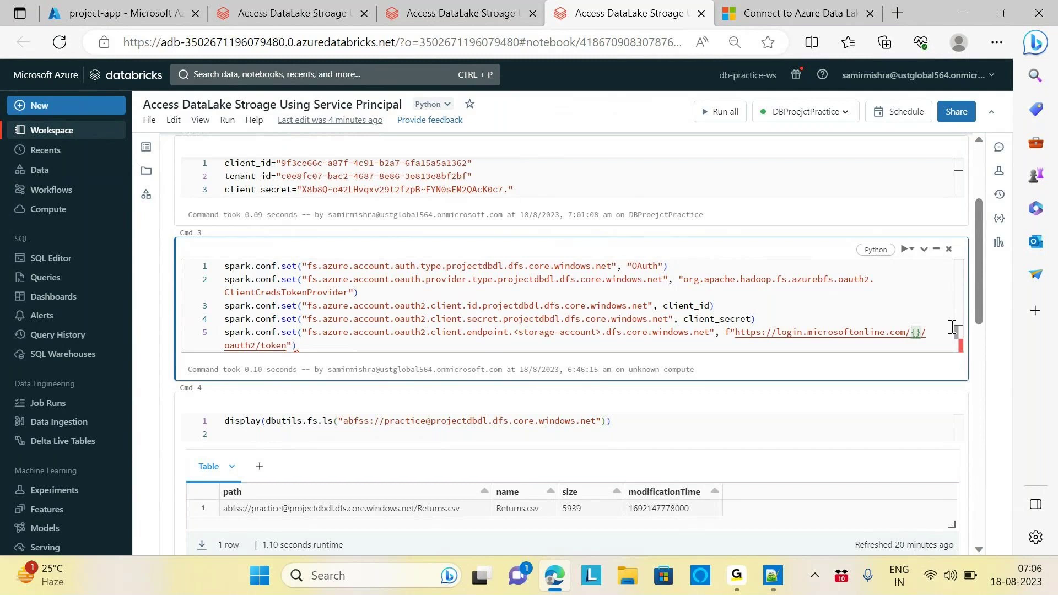
Insert the variable name tenant_id, copied from the credentials cell, inside the login URL braces and run the OAuth configuration cell.
click(918, 335)
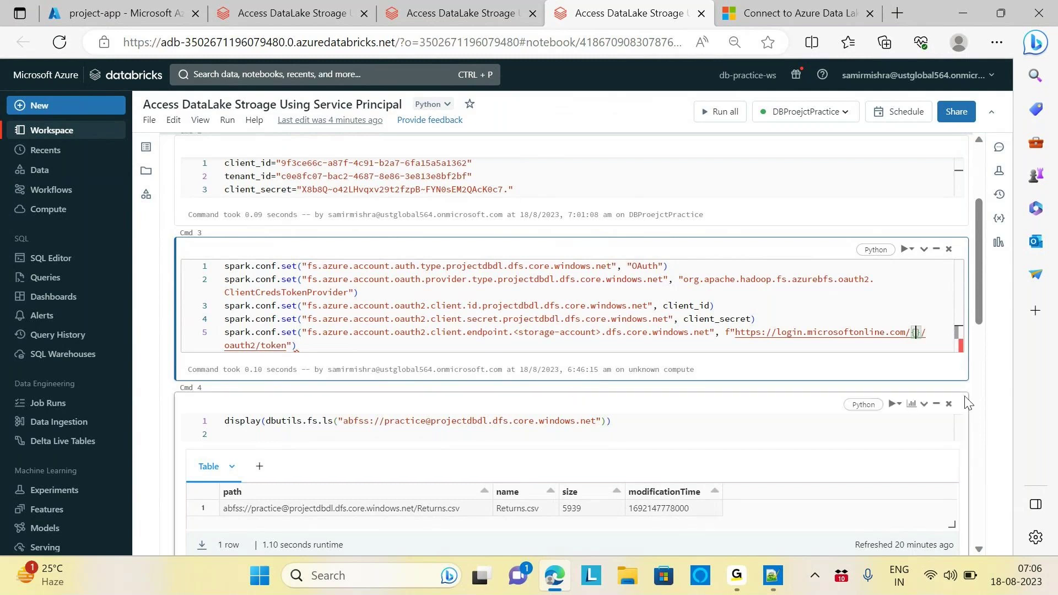
click(227, 177)
drag(227, 177, 273, 176)
key(ctrl+c)
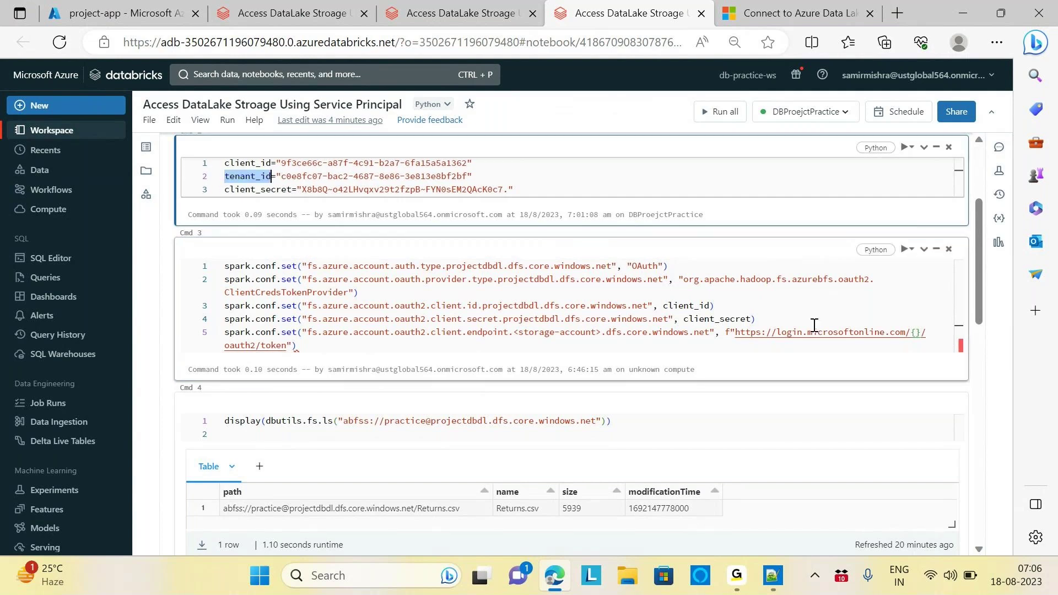
click(917, 333)
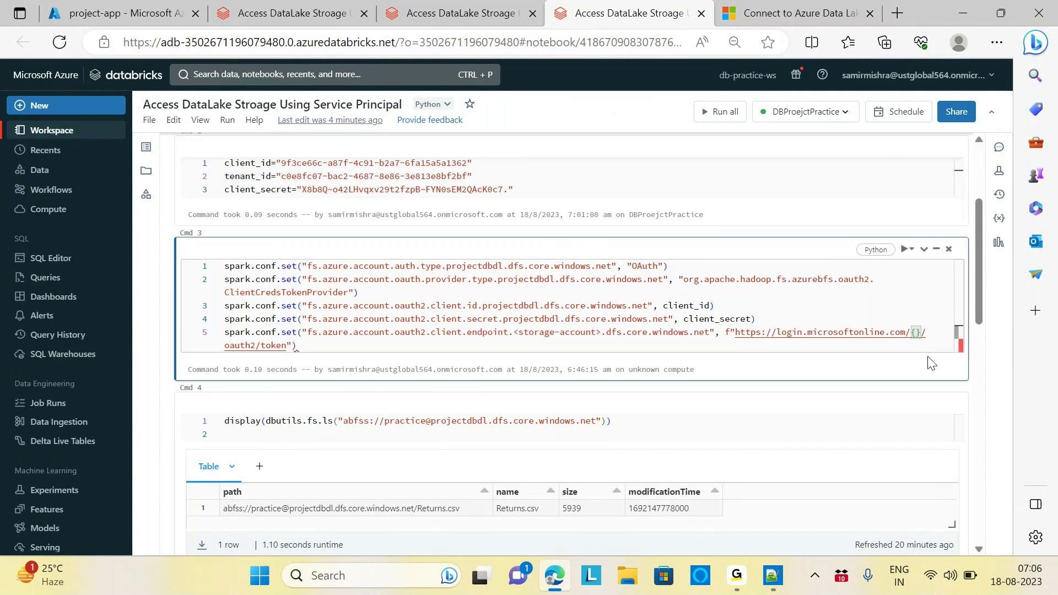
key(ctrl+v)
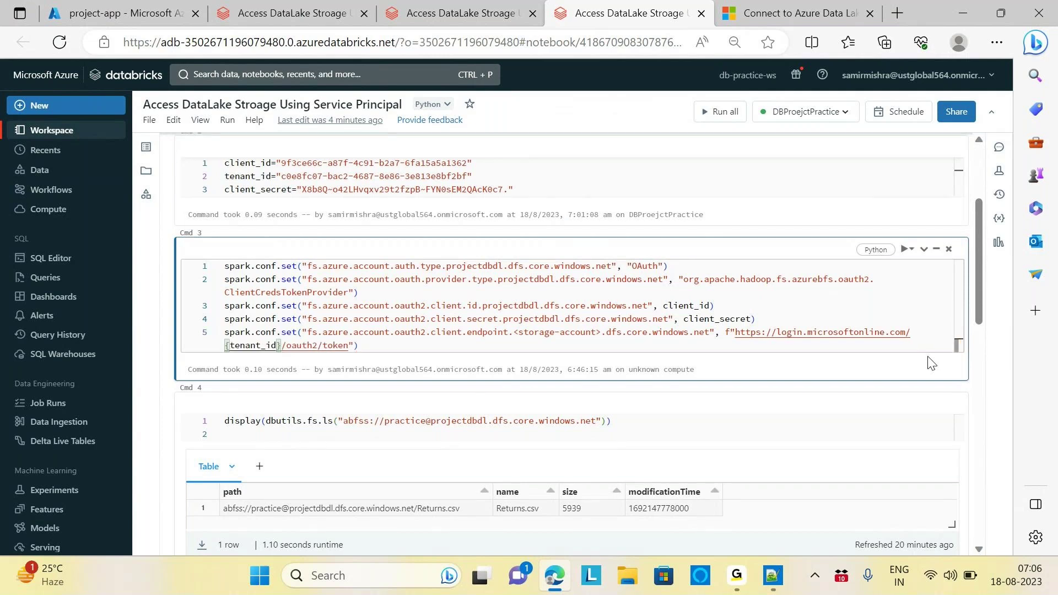
click(441, 346)
key(shift+Return)
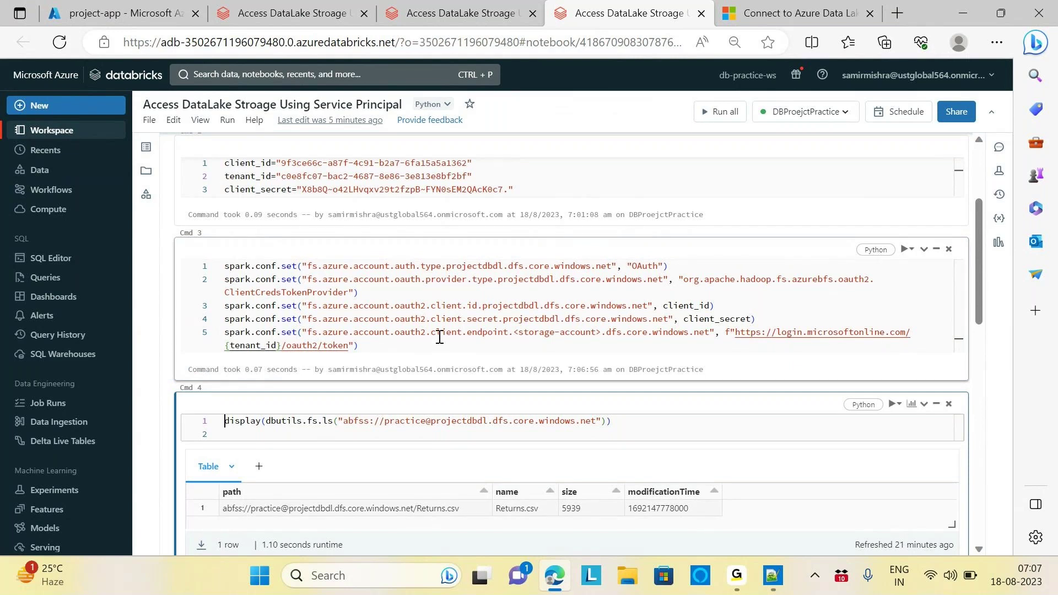
Run the cell listing the practice container and the cell reading Returns.csv.
scroll(666, 244, down, 3)
click(666, 245)
key(shift+Return)
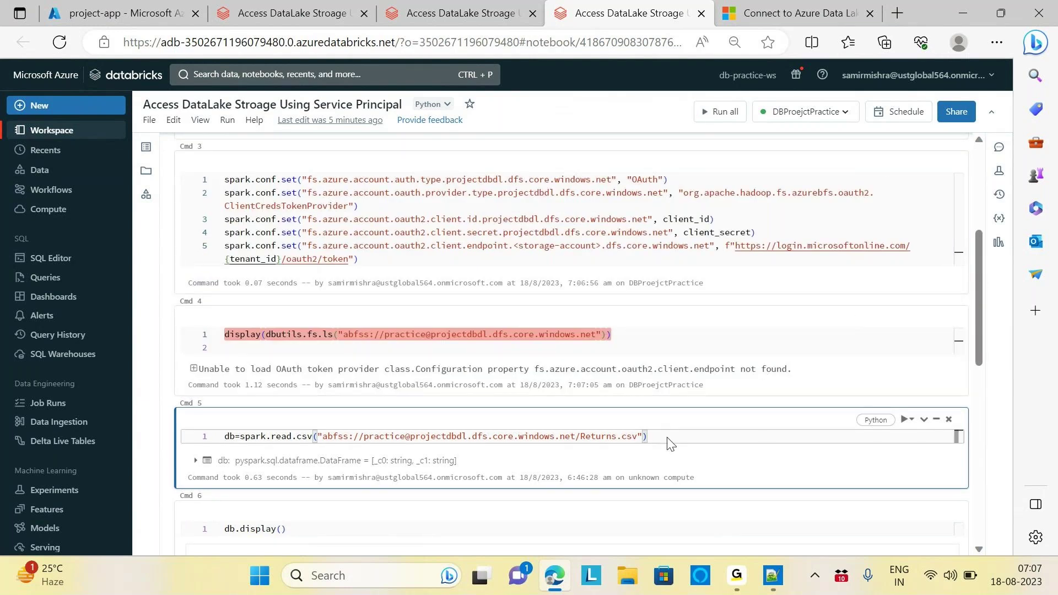
key(shift+Return)
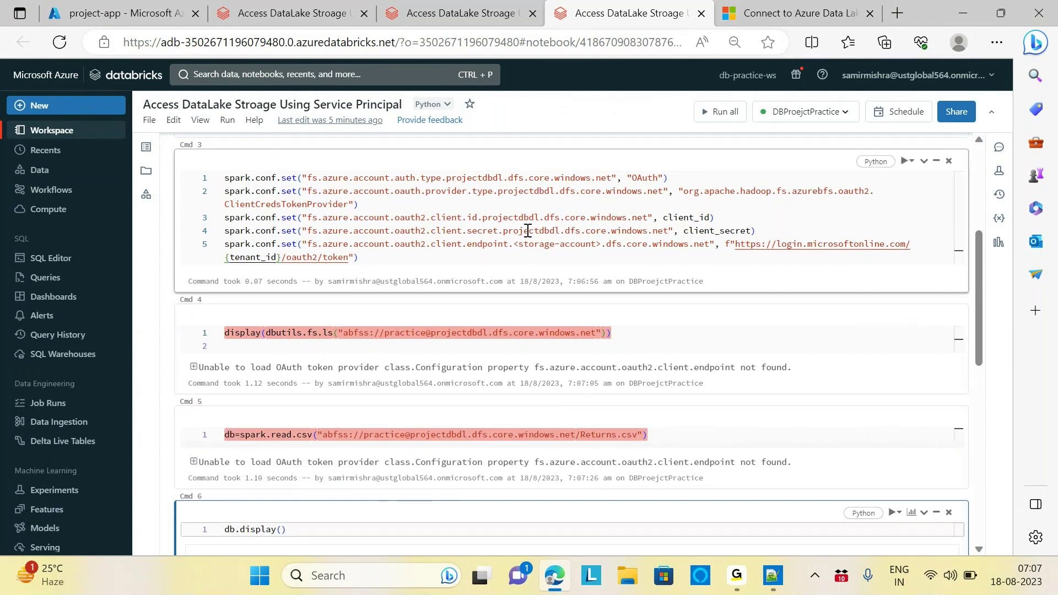
Replace <storage-account> in the oauth2 client.endpoint line with projectdbdl, copied from the client.secret line.
mouse_move(527, 231)
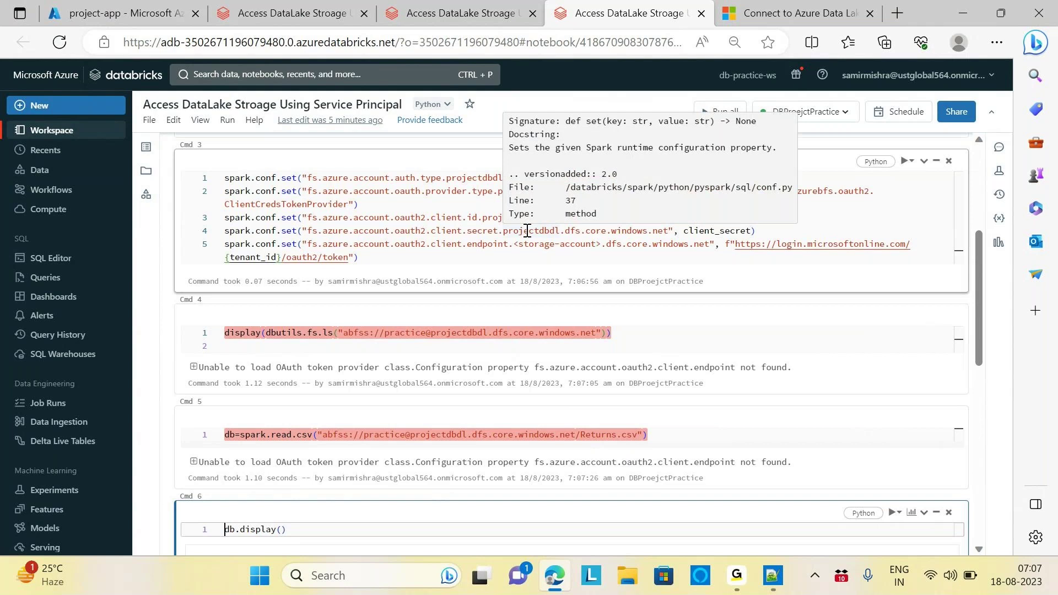
click(506, 234)
drag(506, 234, 559, 232)
key(ctrl+c)
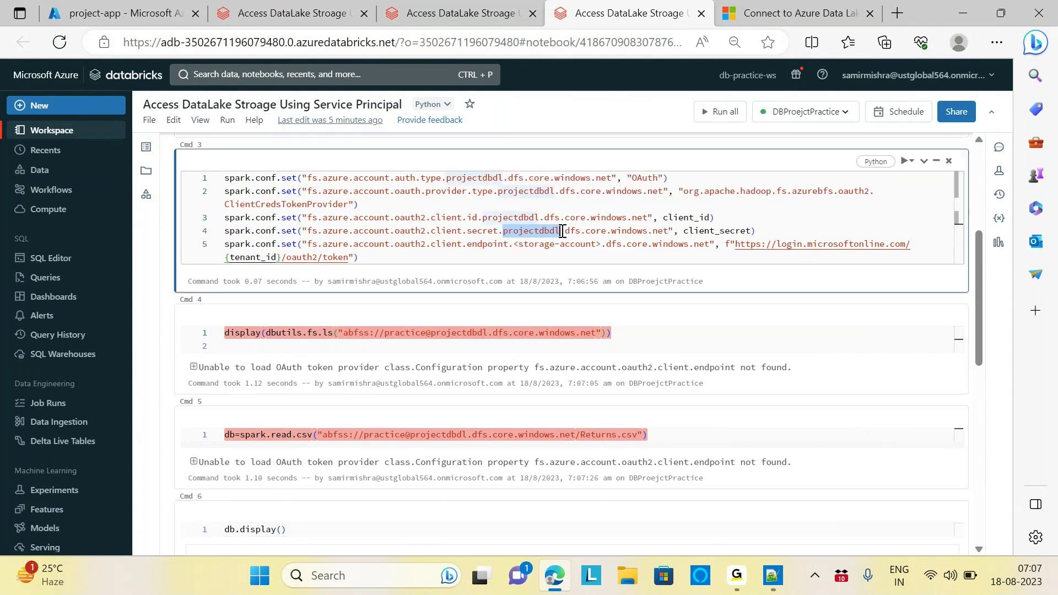
drag(515, 244, 601, 243)
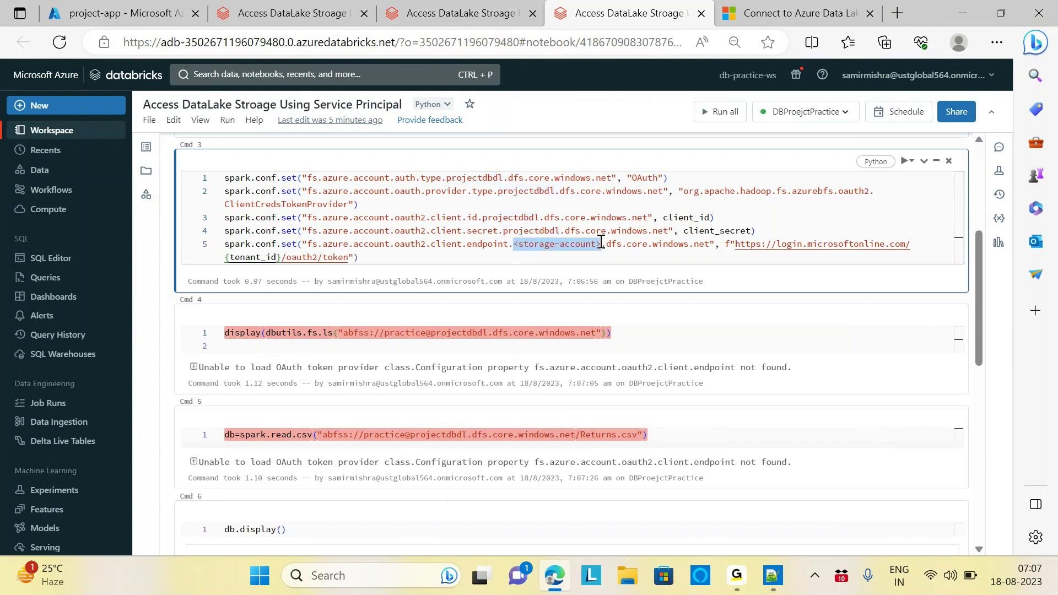
key(ctrl+v)
click(317, 261)
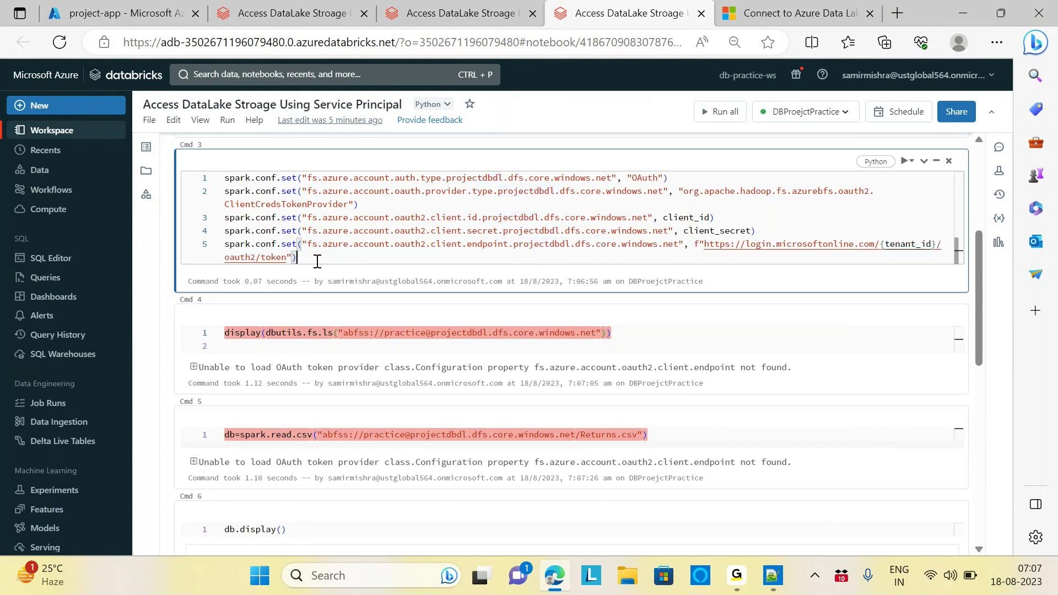
Rerun the OAuth configuration cell and the cell listing the practice container.
key(shift+Return)
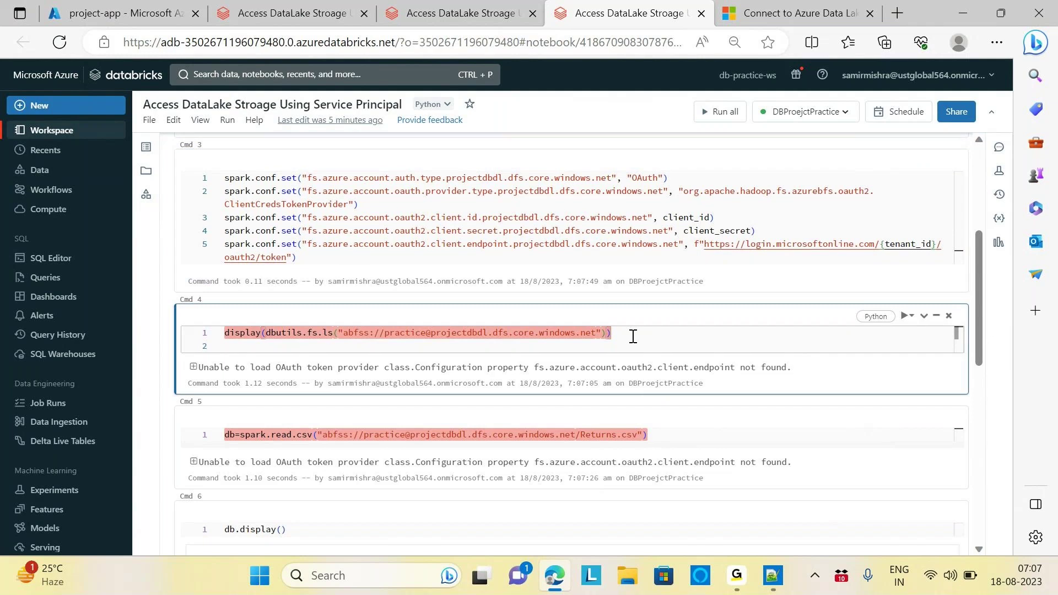
key(shift+Return)
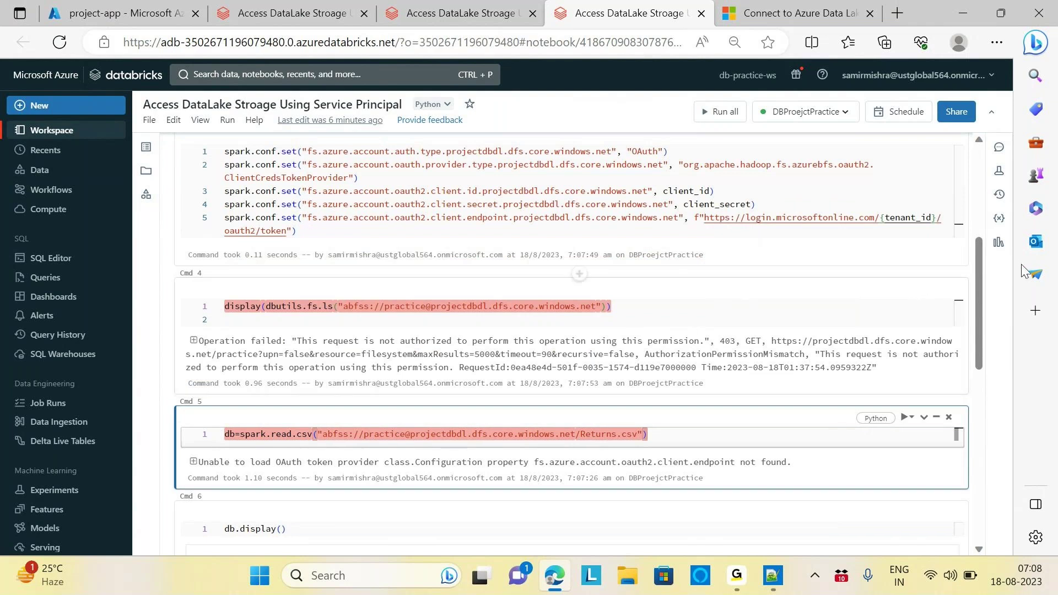
drag(977, 286, 977, 236)
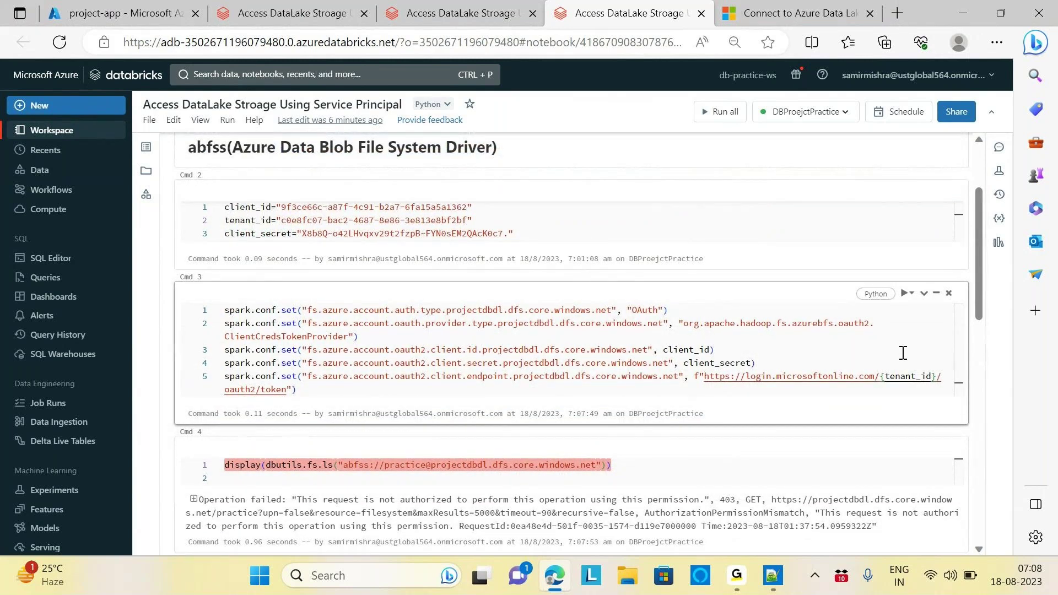
Switch to the Azure portal and open the Access Control (IAM) page of the projectdbdl storage account.
drag(977, 242, 994, 299)
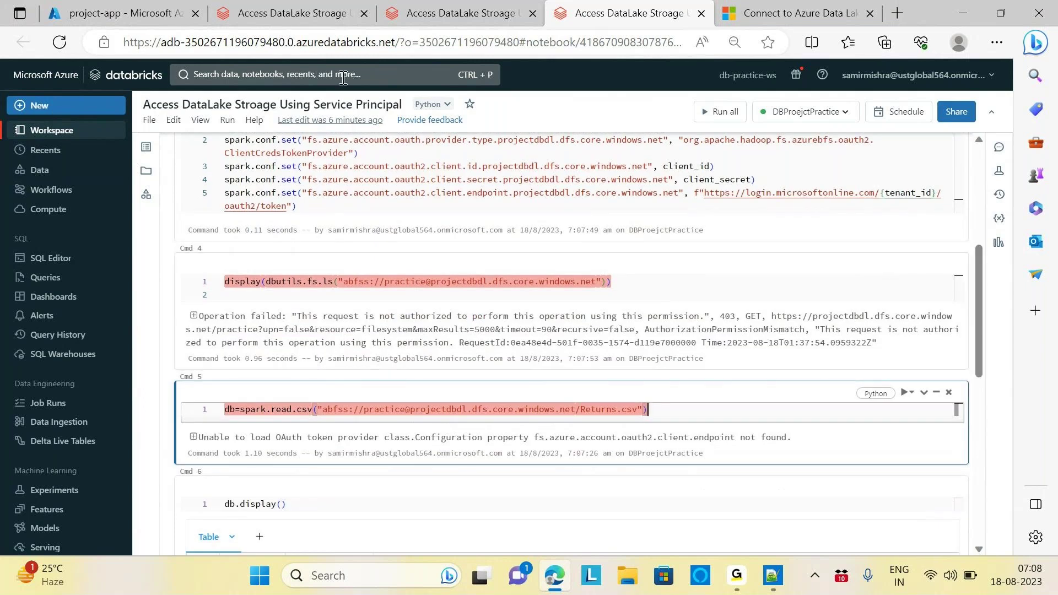
click(92, 15)
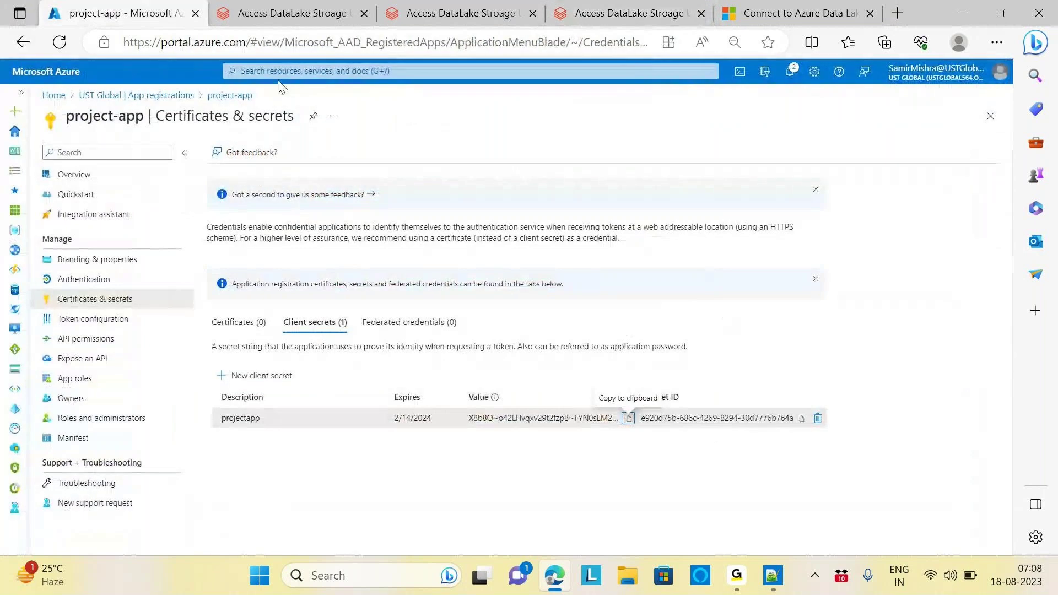
click(320, 75)
click(326, 258)
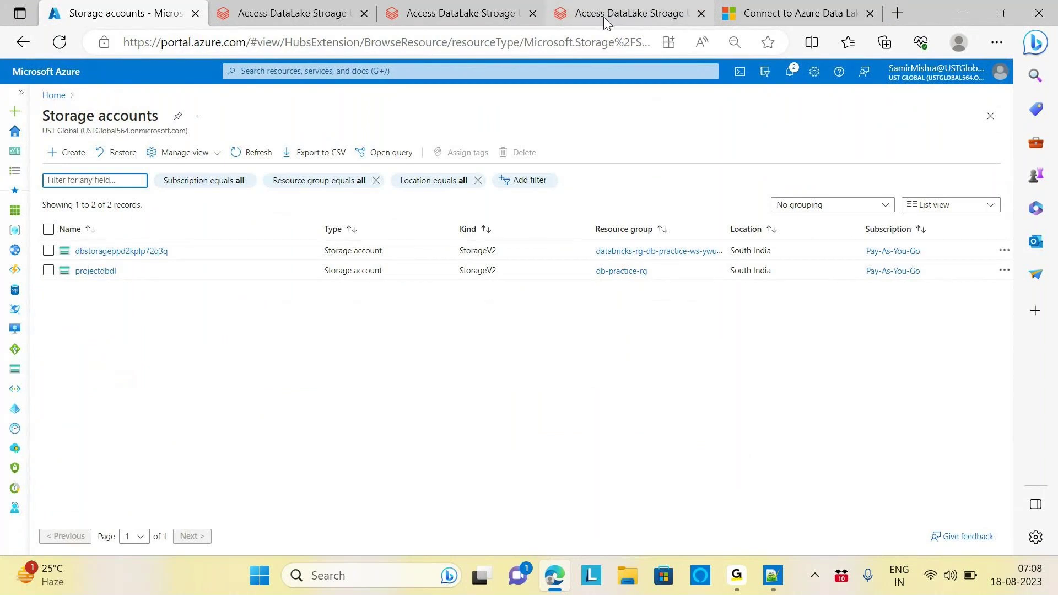
click(625, 15)
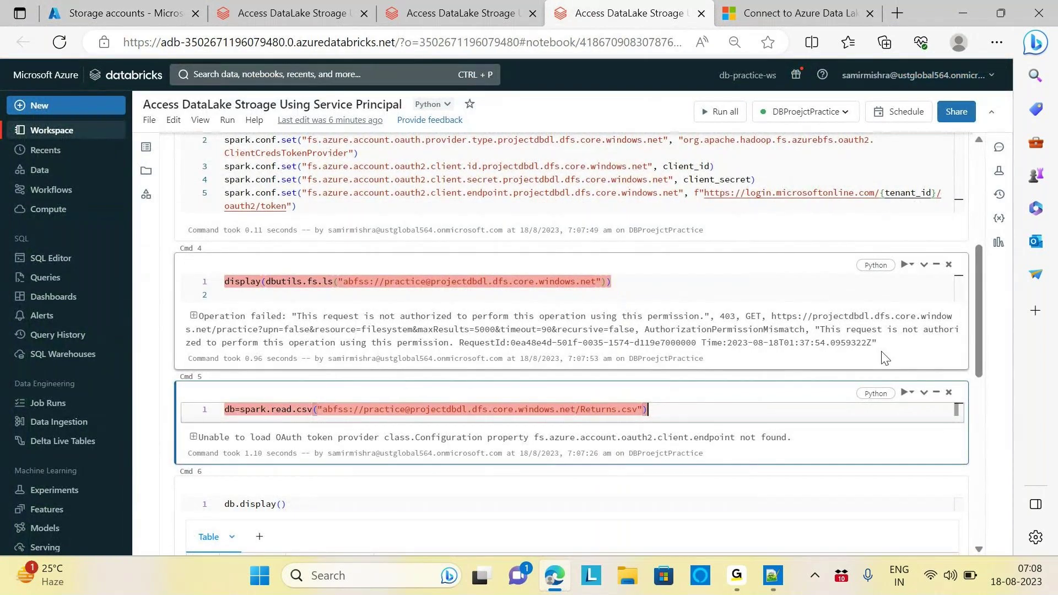
click(115, 13)
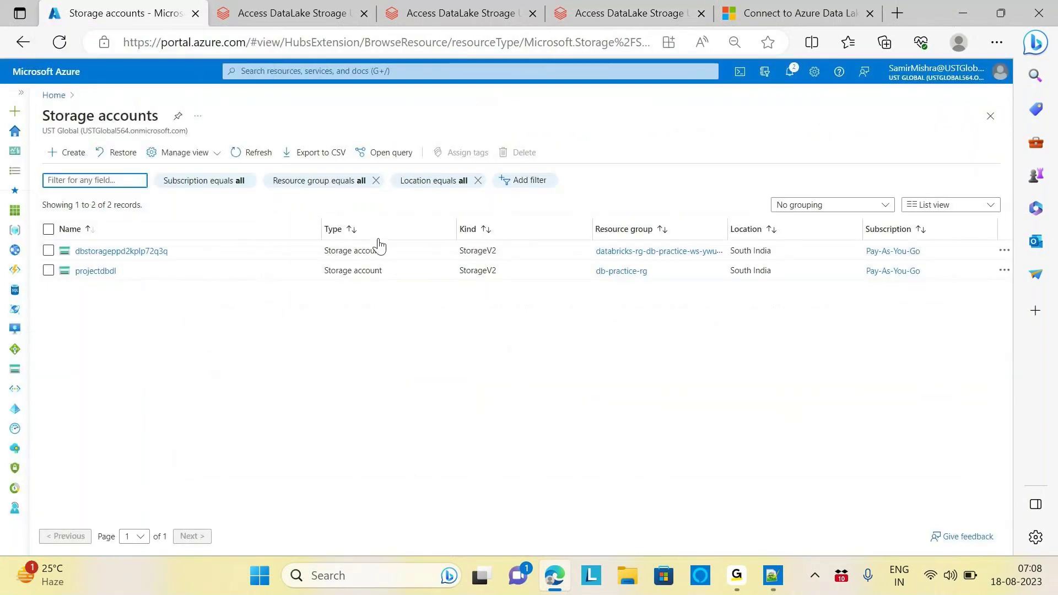
click(97, 270)
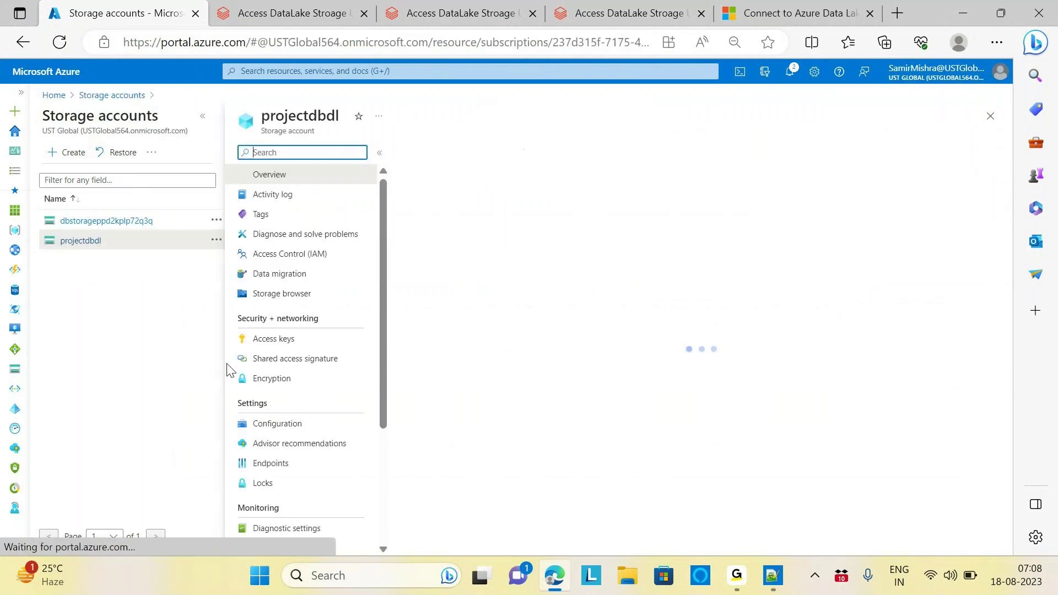
click(203, 117)
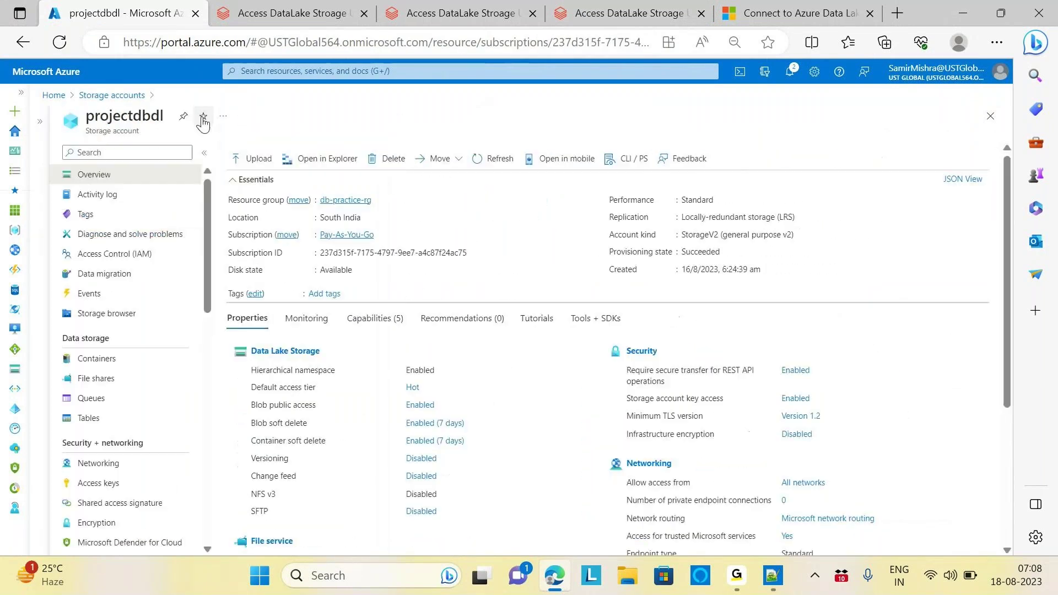
click(145, 262)
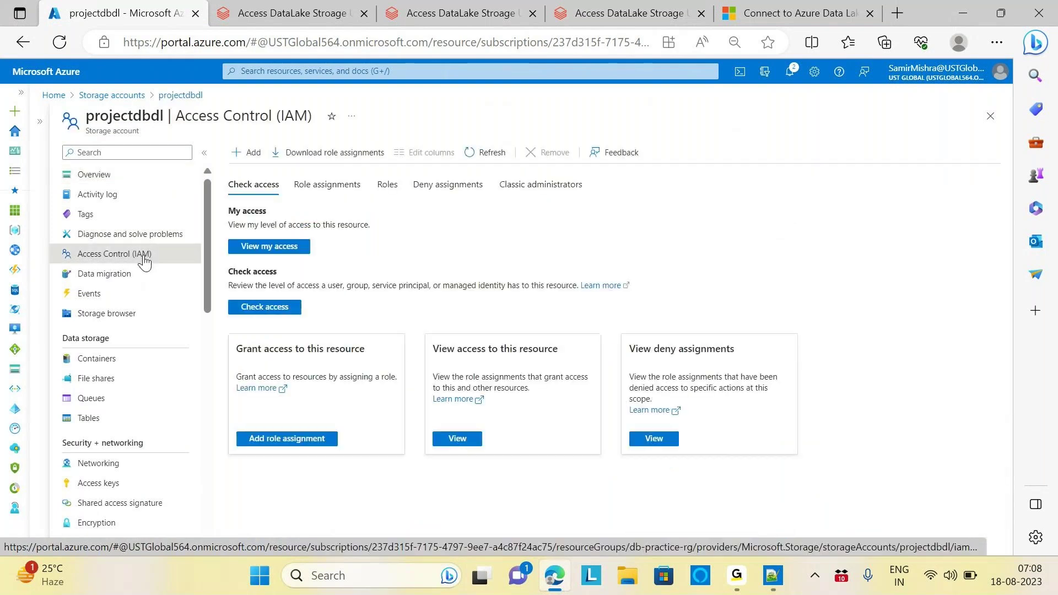
Start a new role assignment, search the roles for storage blob, and choose Storage Blob Data Contributor.
click(251, 154)
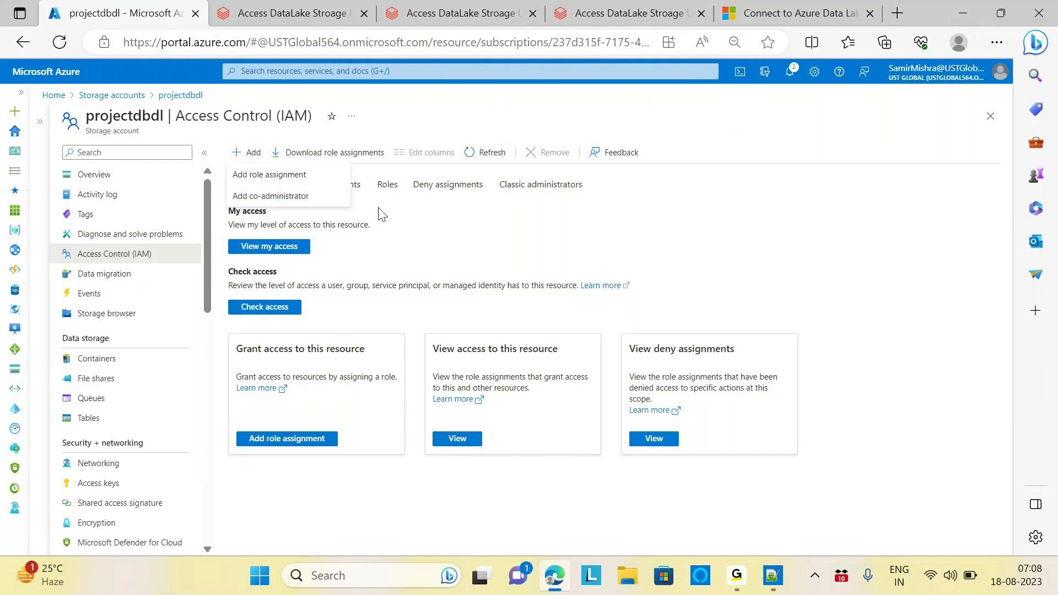
click(288, 176)
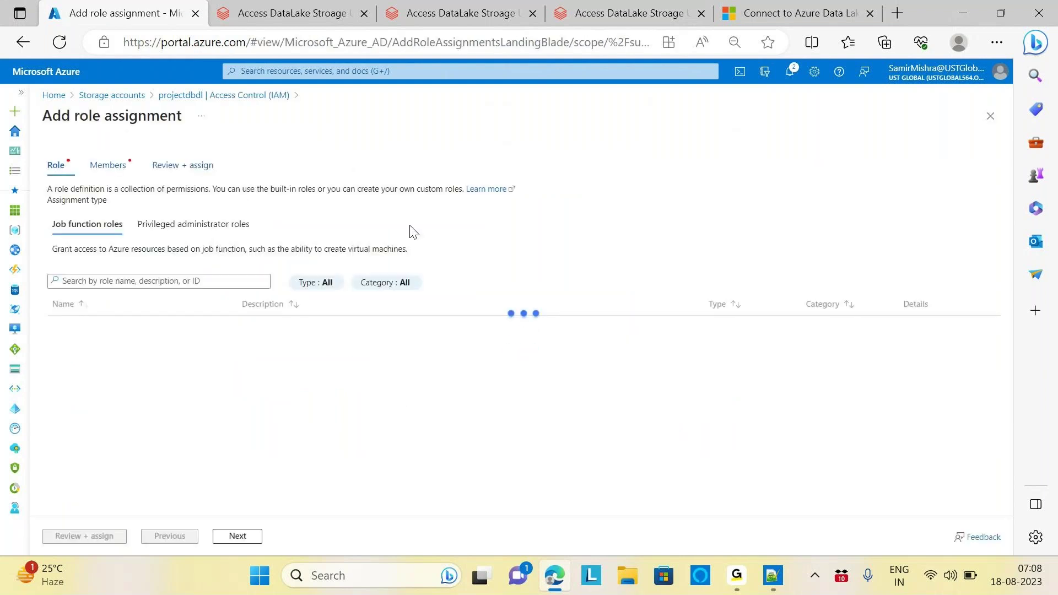
click(236, 279)
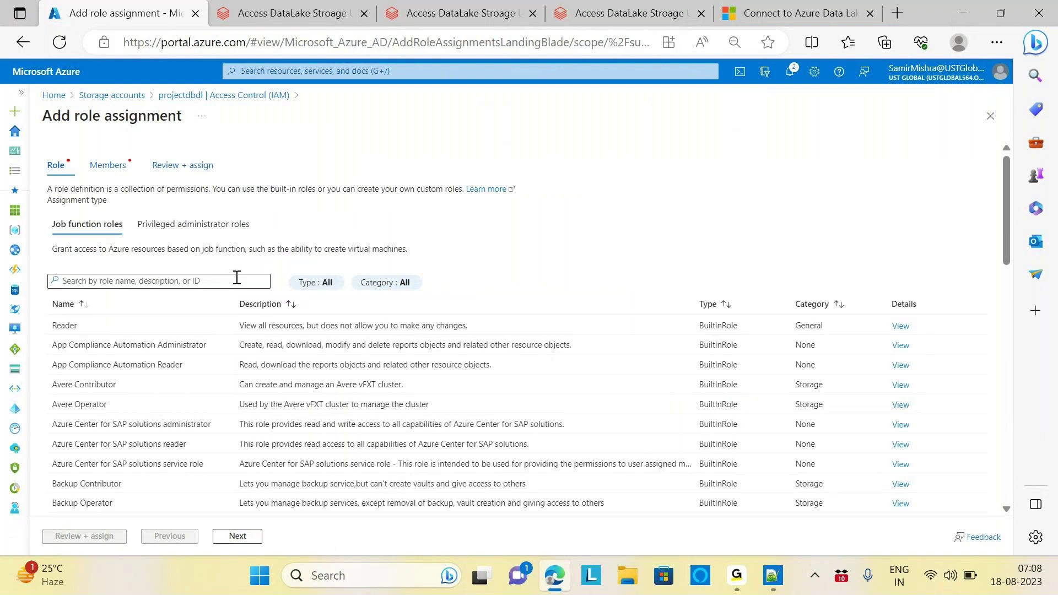
text(s)
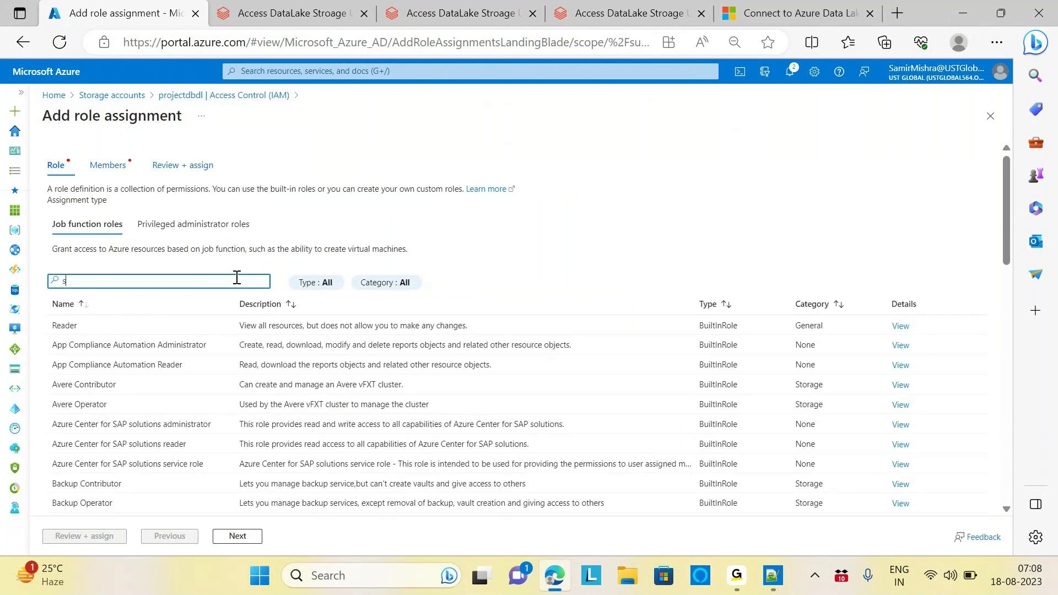
text(tor)
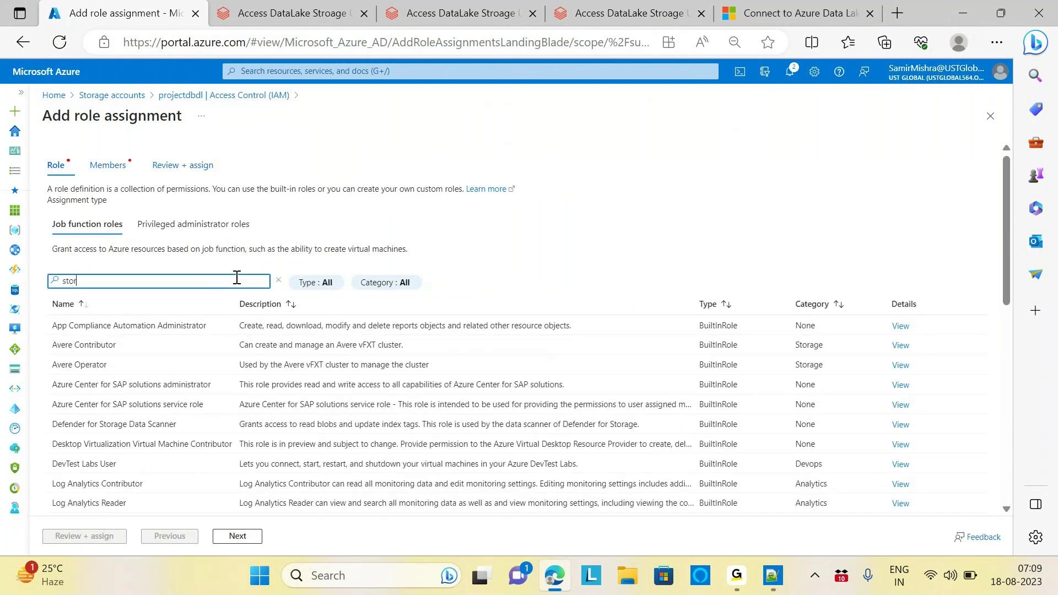
text(age b)
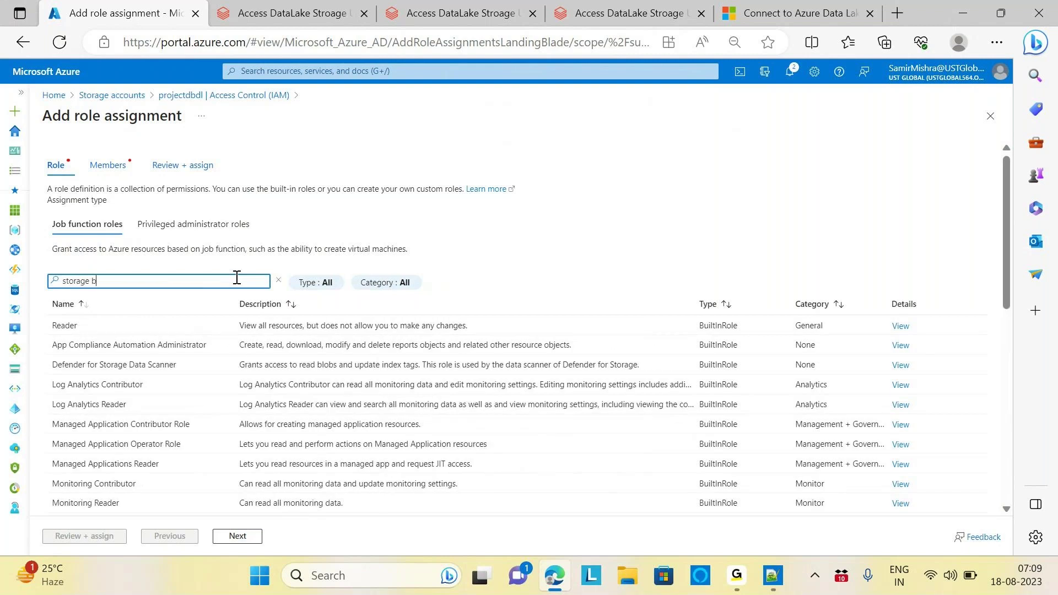
text(lob)
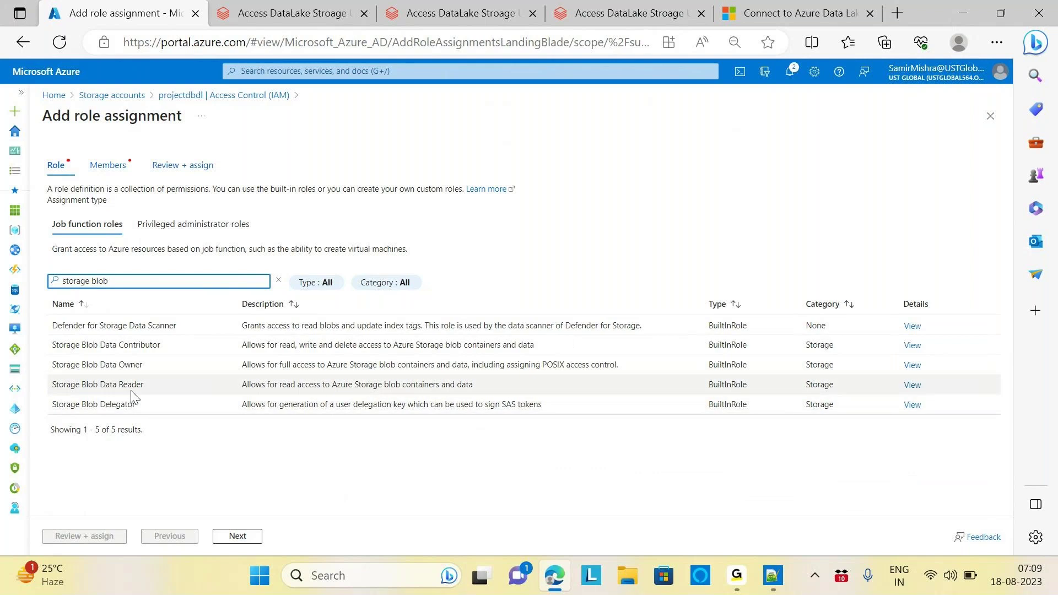
click(147, 345)
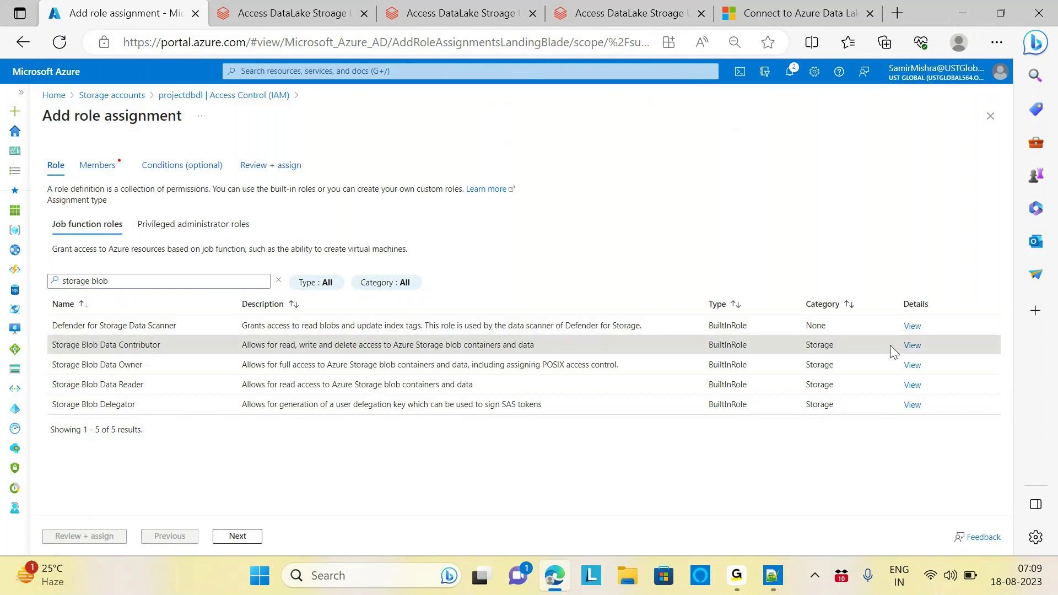
double_click(156, 345)
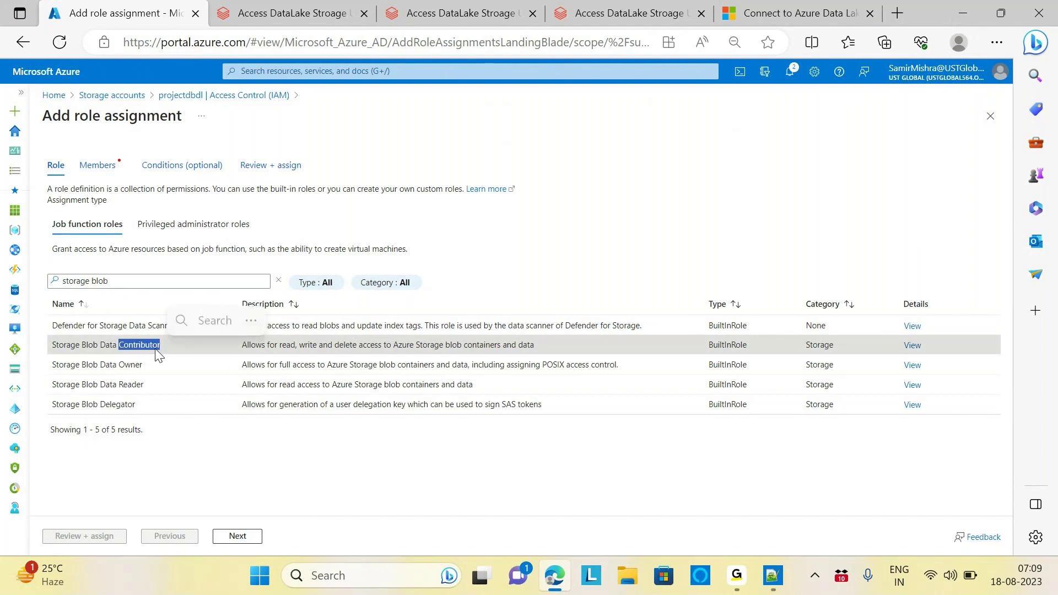
click(238, 539)
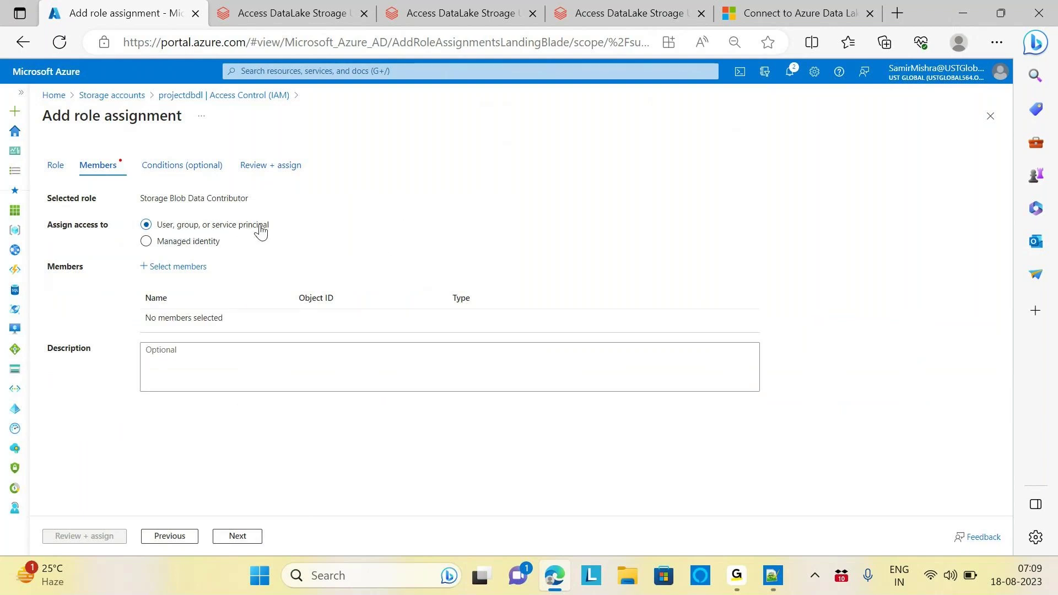
Assign the role to the project-app service principal and view the storage account's role assignments.
click(193, 271)
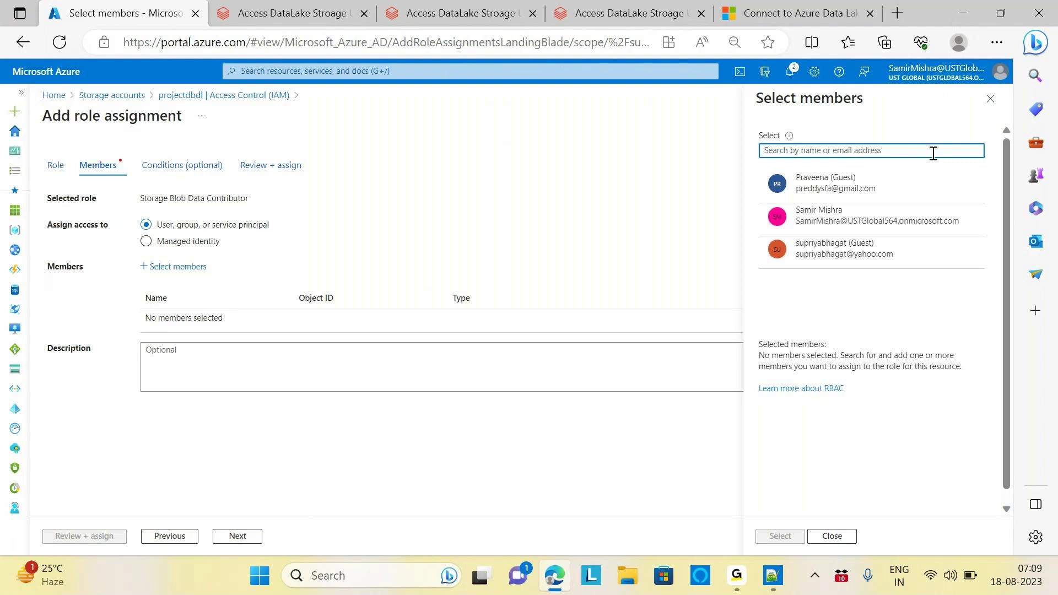
text(projec)
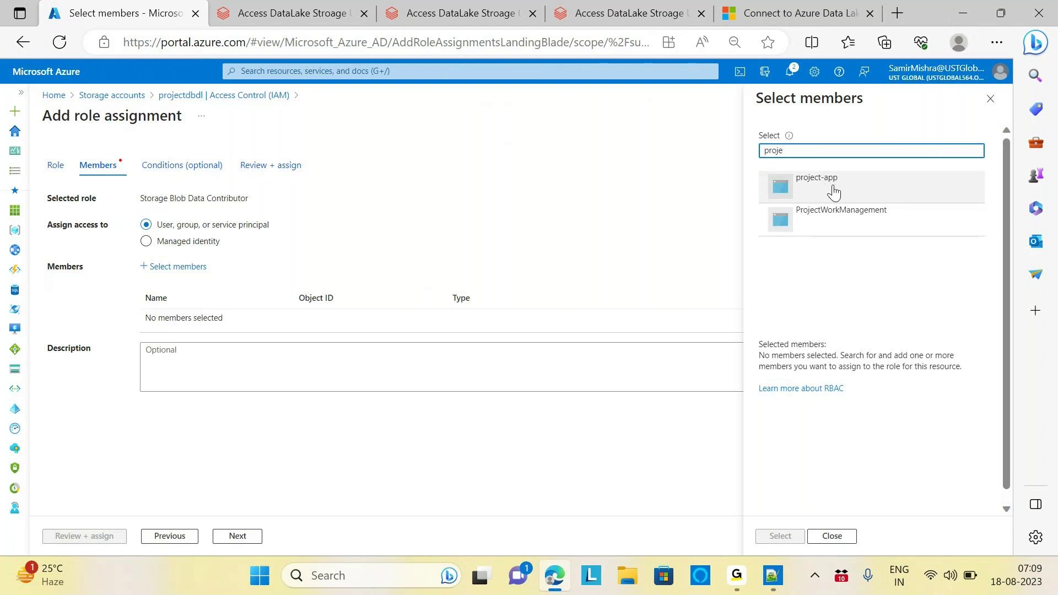
click(834, 192)
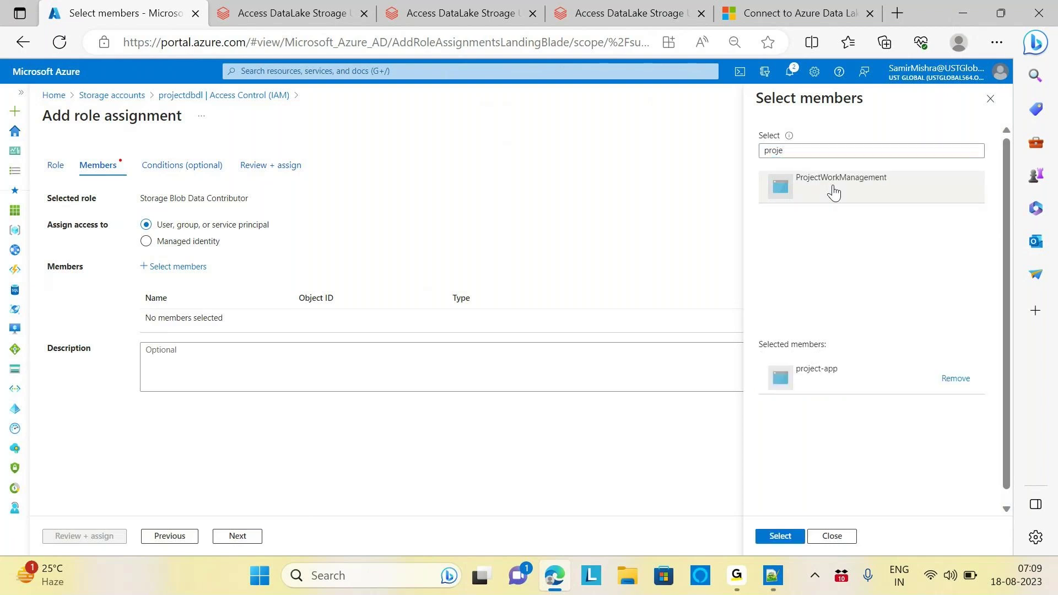
click(784, 532)
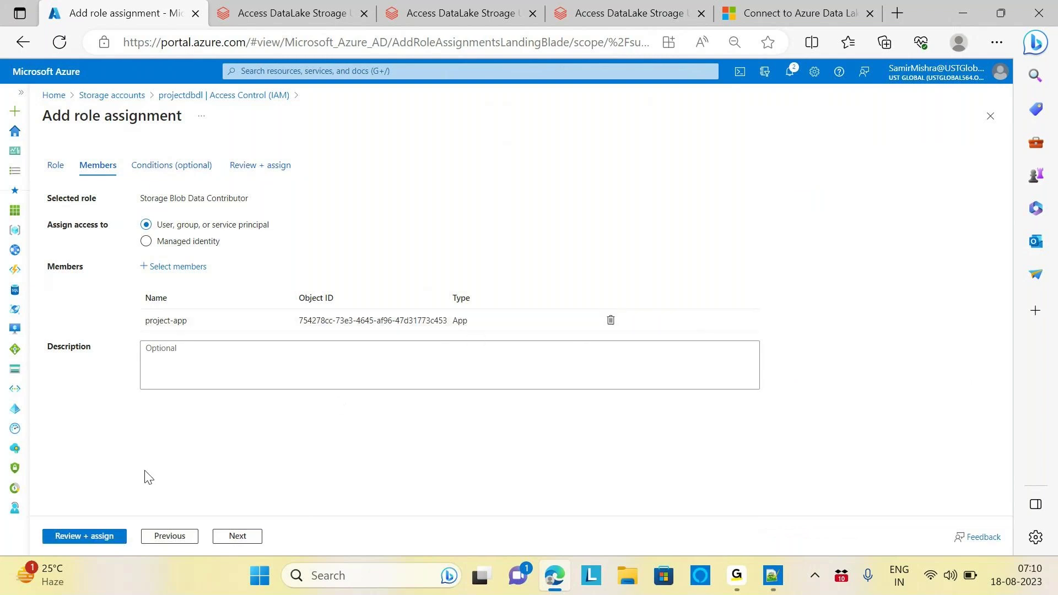
click(84, 537)
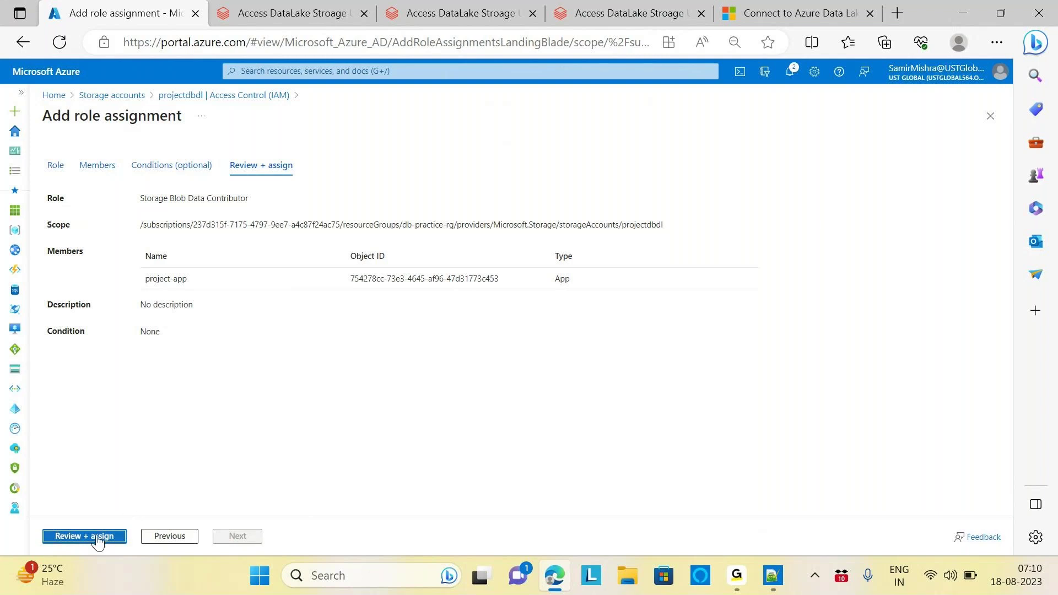
click(99, 538)
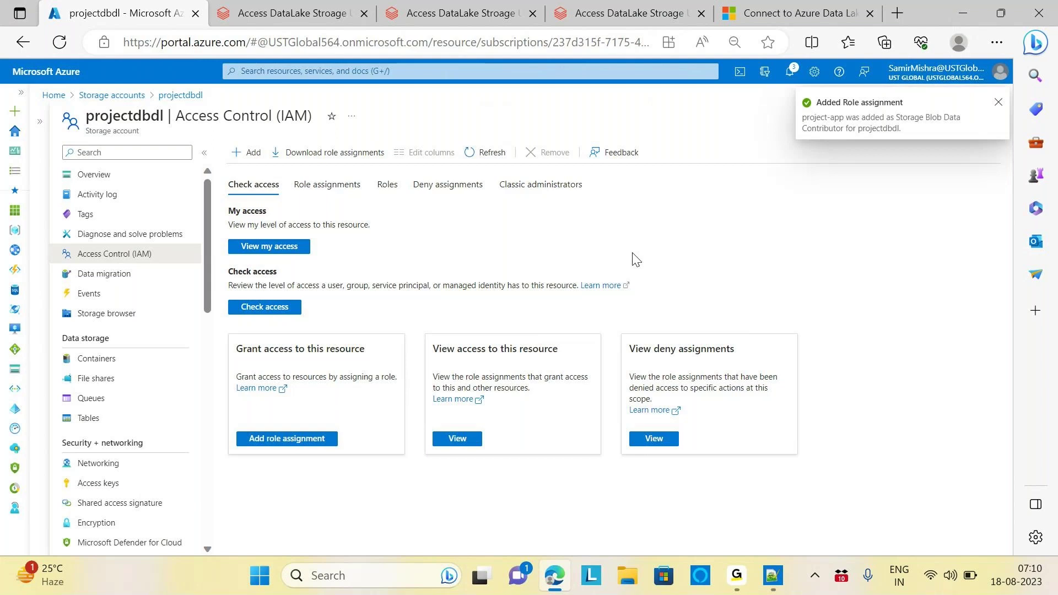
click(332, 189)
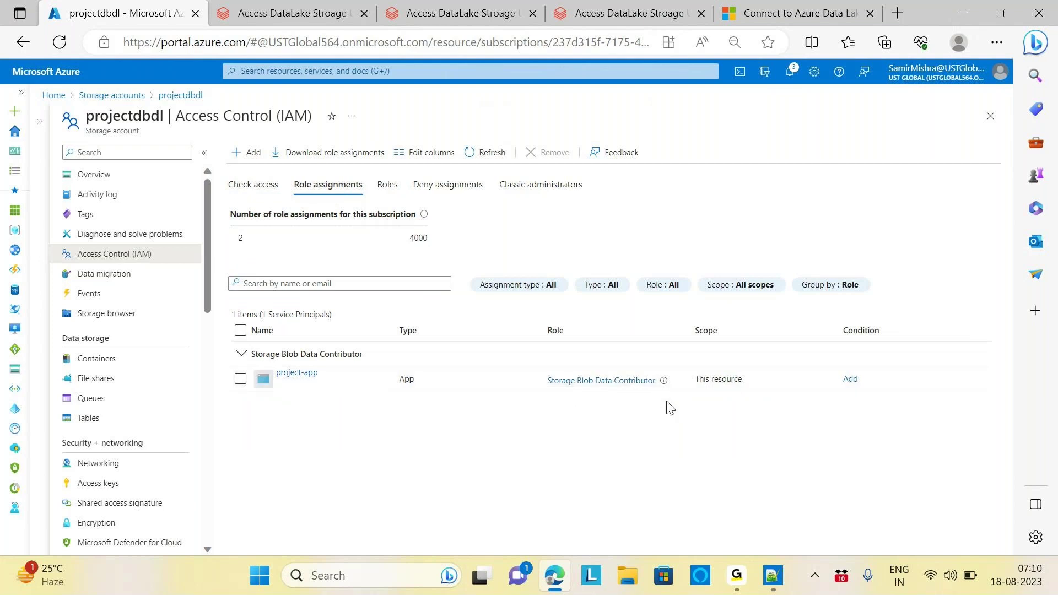
Return to the Service Principal notebook in Databricks and rerun the cells that list the practice container, read Returns.csv and display db.
click(620, 13)
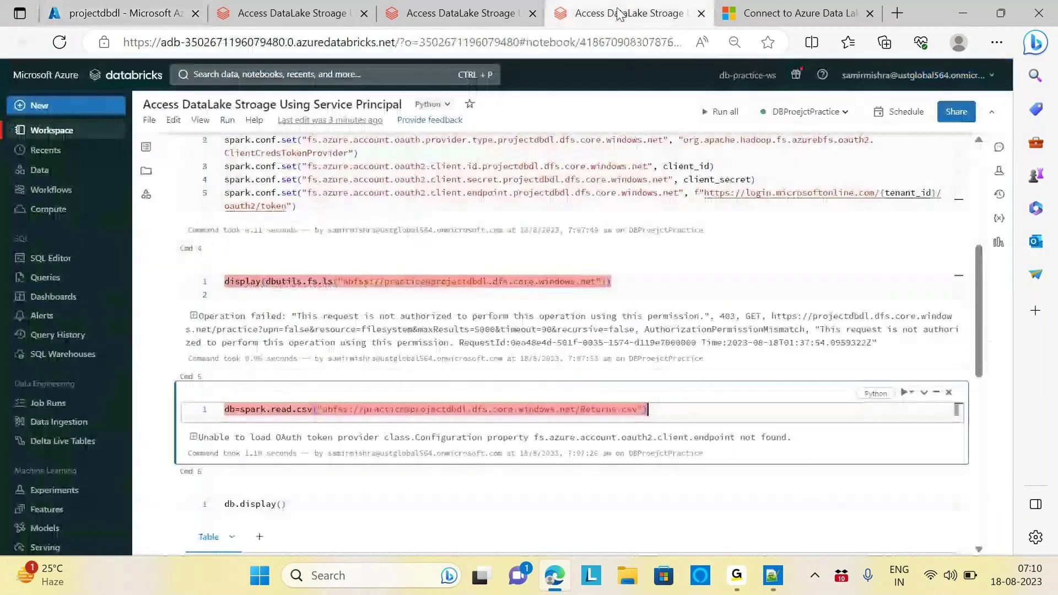
click(643, 282)
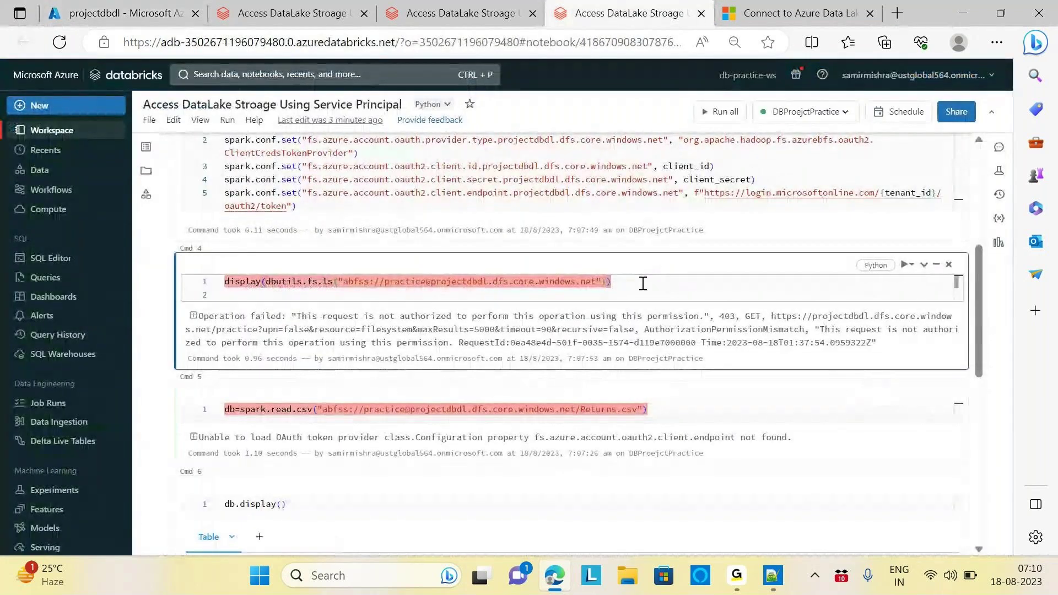
key(shift+Return)
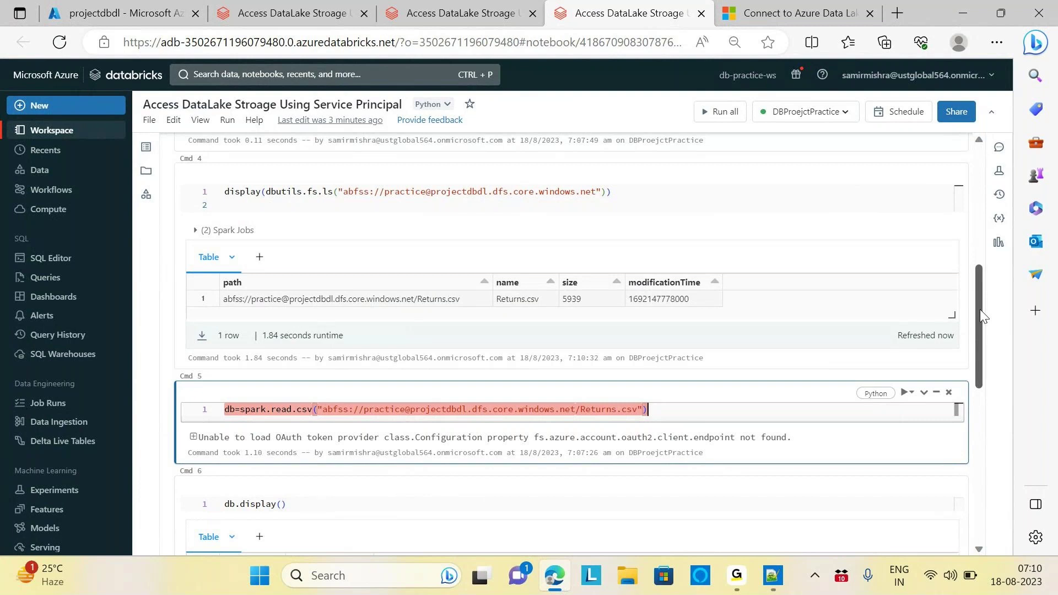
scroll(981, 309, down, 2)
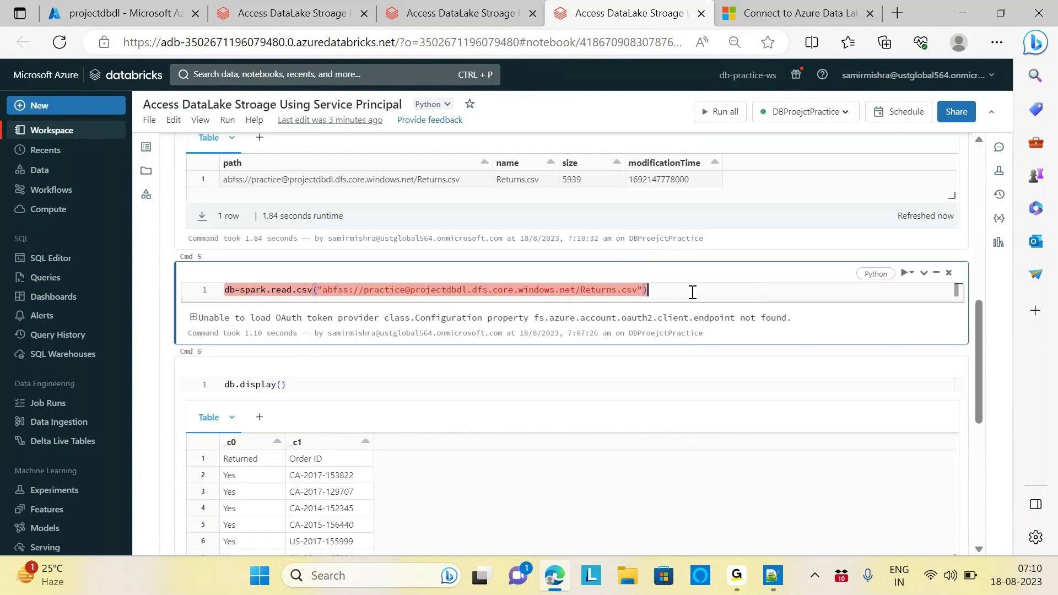
key(shift+Return)
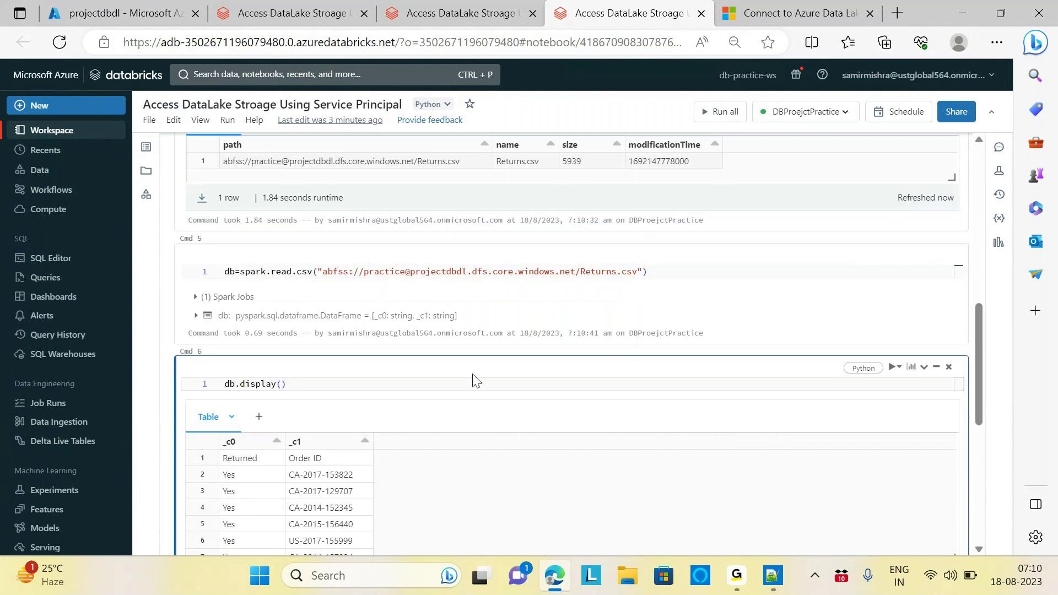
key(shift+Return)
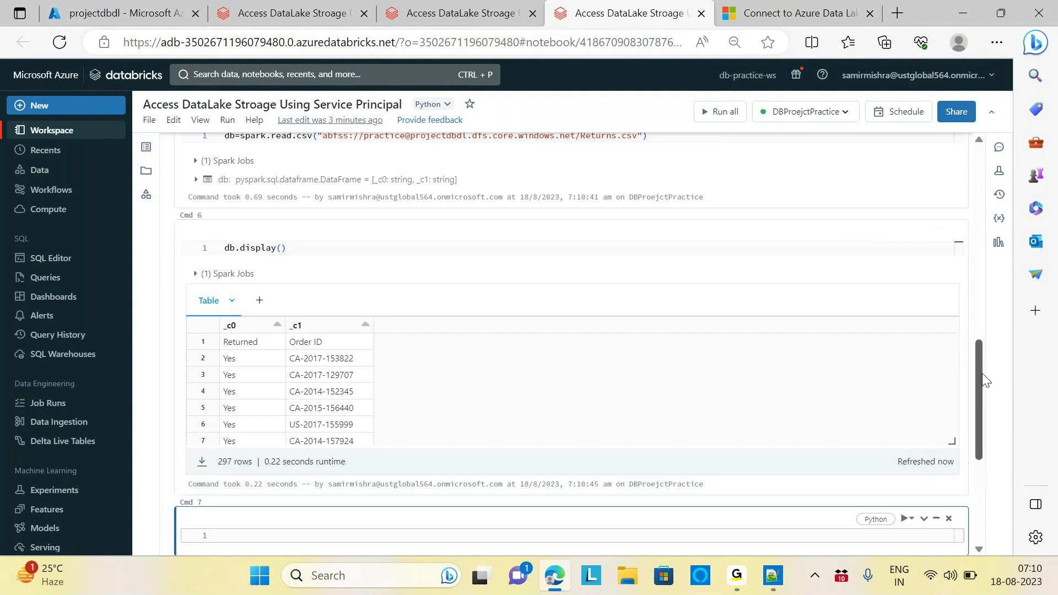
Review the Access Keys and SAS notebooks, and the credentials and OAuth configuration cells of the Service Principal notebook.
click(302, 20)
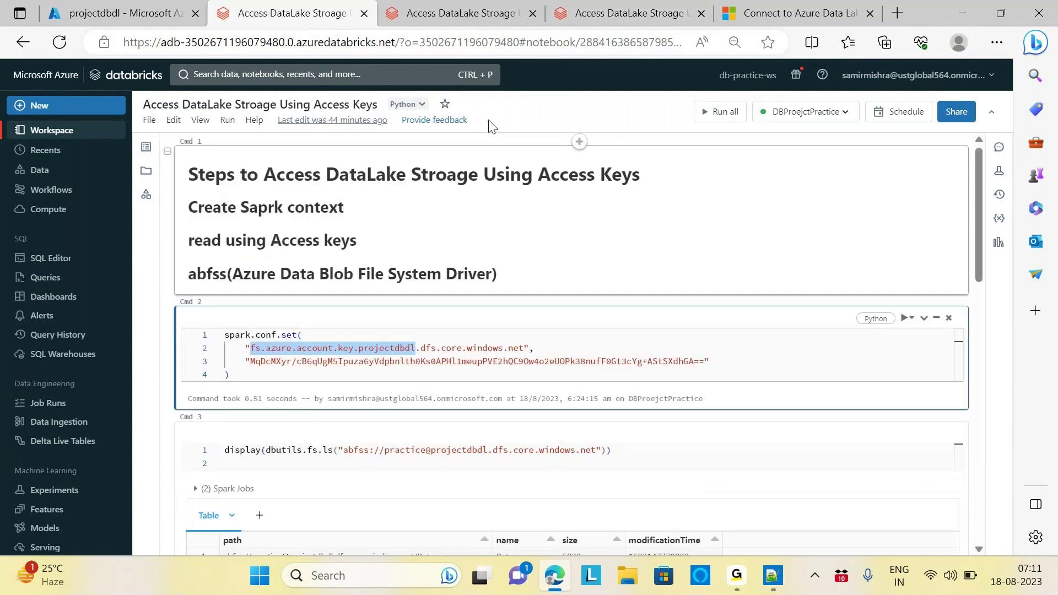
click(475, 8)
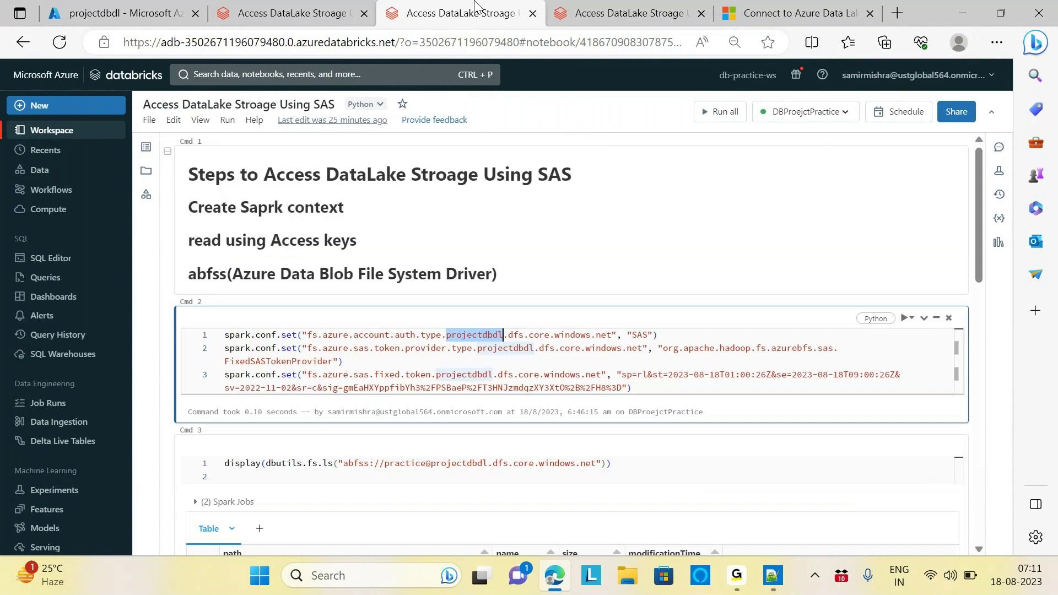
click(609, 14)
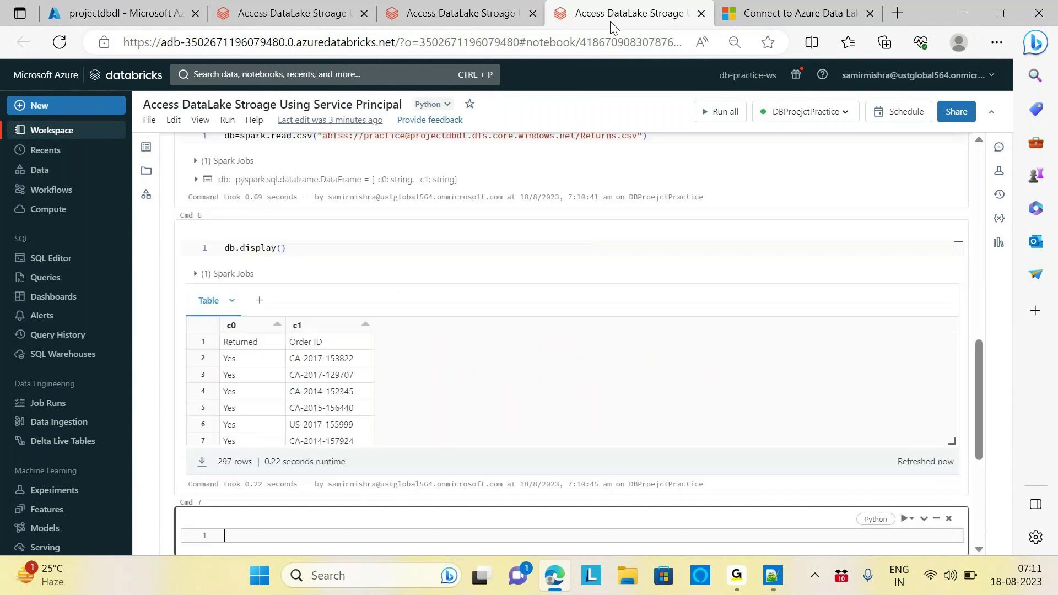
drag(985, 398, 986, 226)
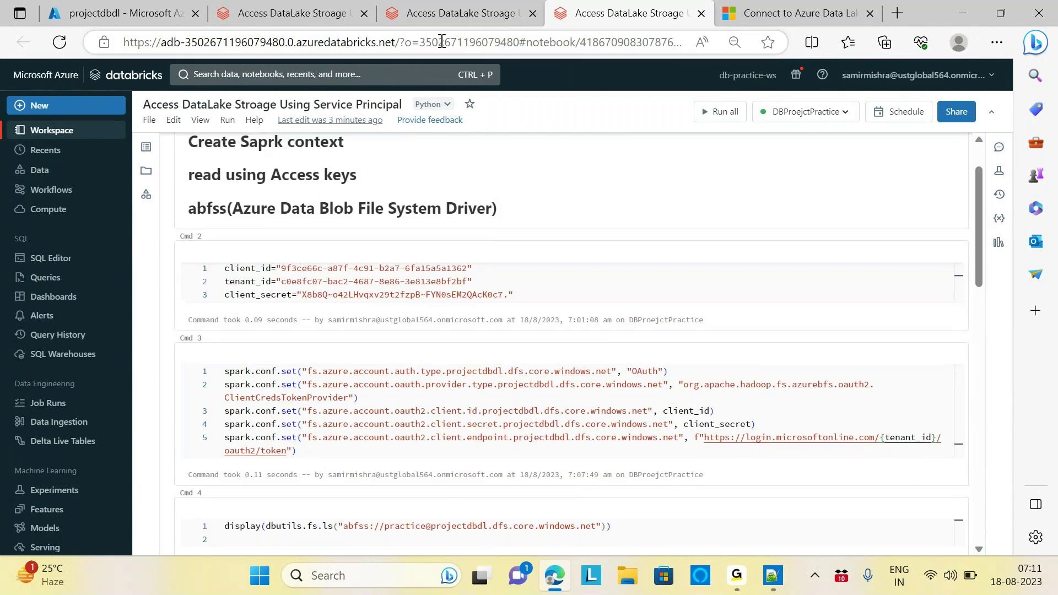
Compare the headings and authentication configuration cells of the SAS and Service Principal notebooks.
click(456, 14)
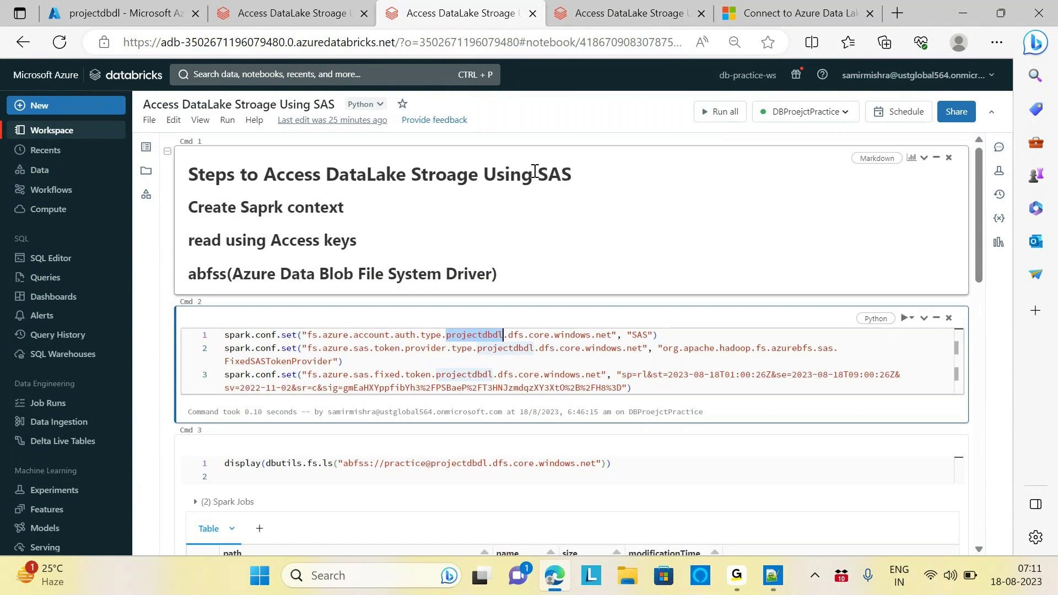
click(558, 178)
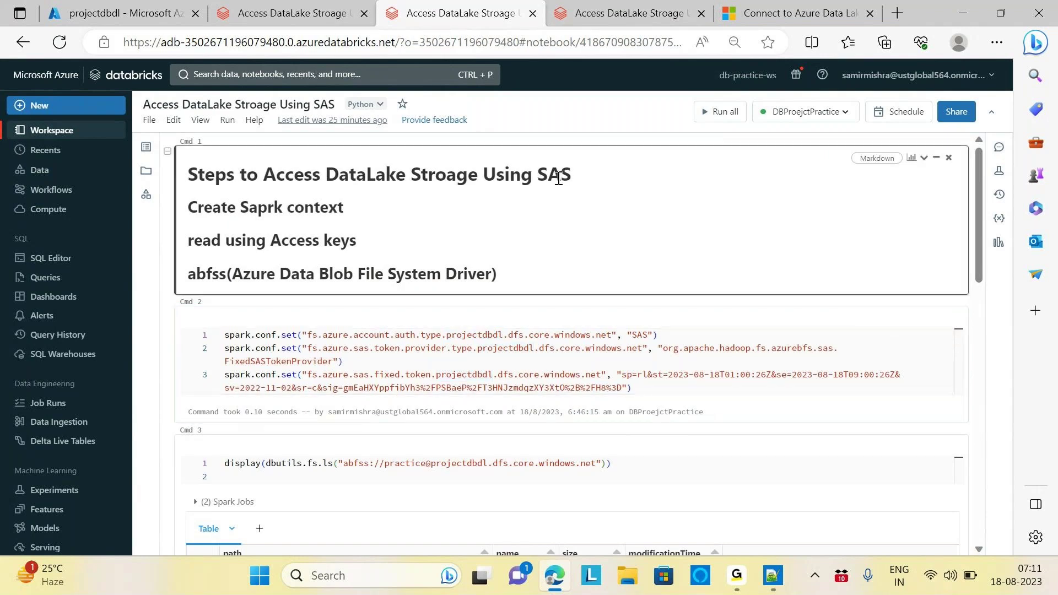
click(606, 14)
click(540, 328)
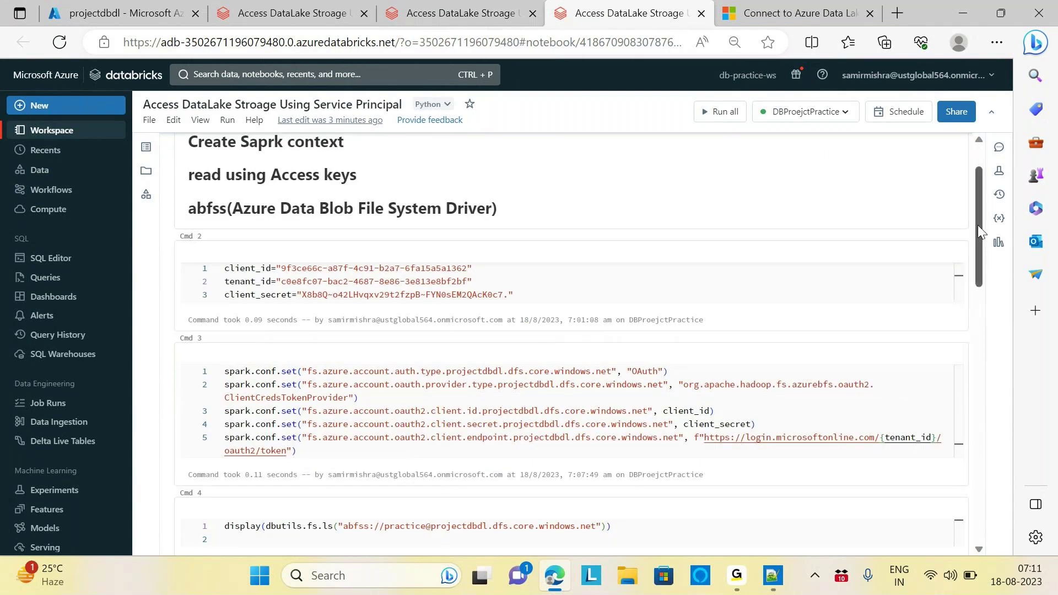
drag(978, 225, 982, 204)
click(557, 189)
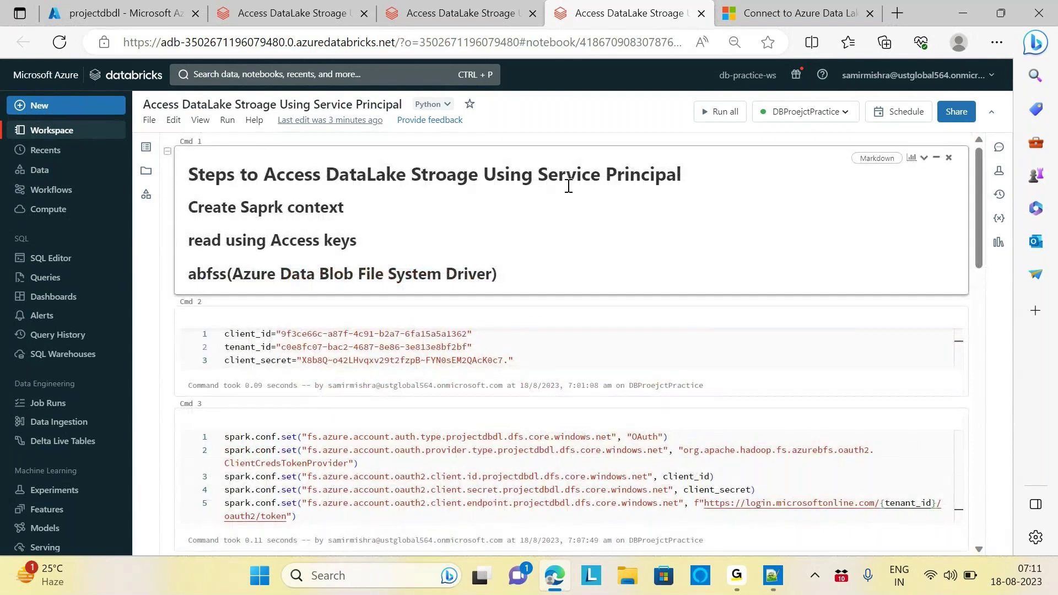
click(477, 11)
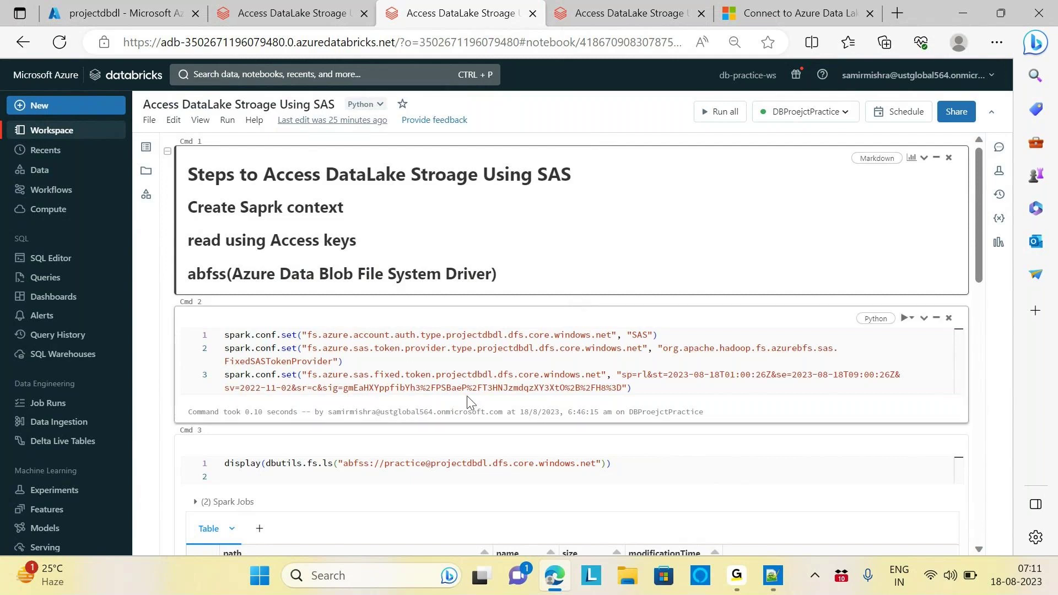
key(ctrl+Tab)
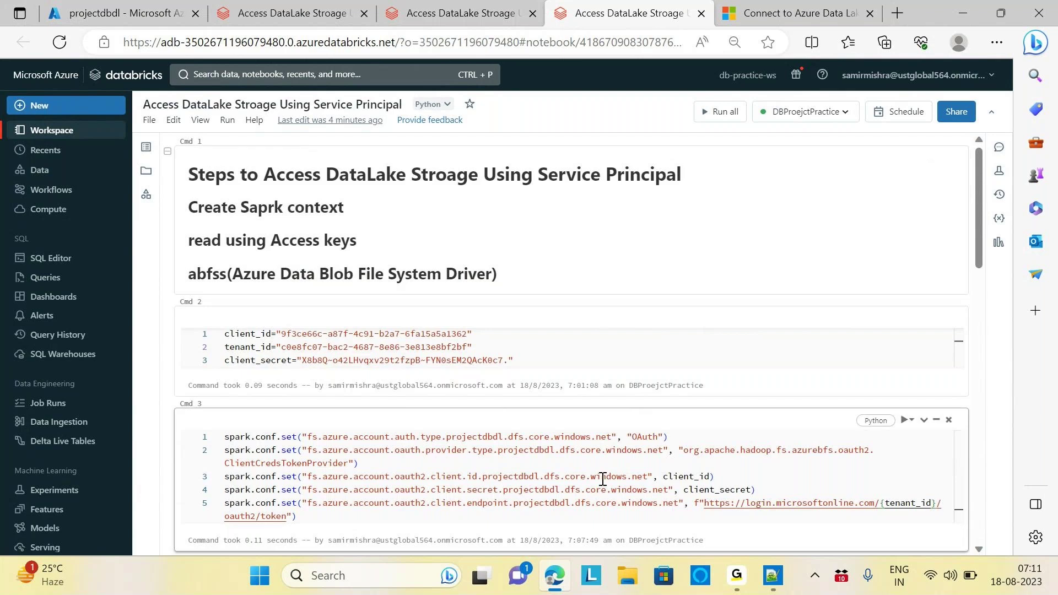
mouse_move(980, 219)
mouse_down()
mouse_move(985, 449)
mouse_move(988, 209)
mouse_up()
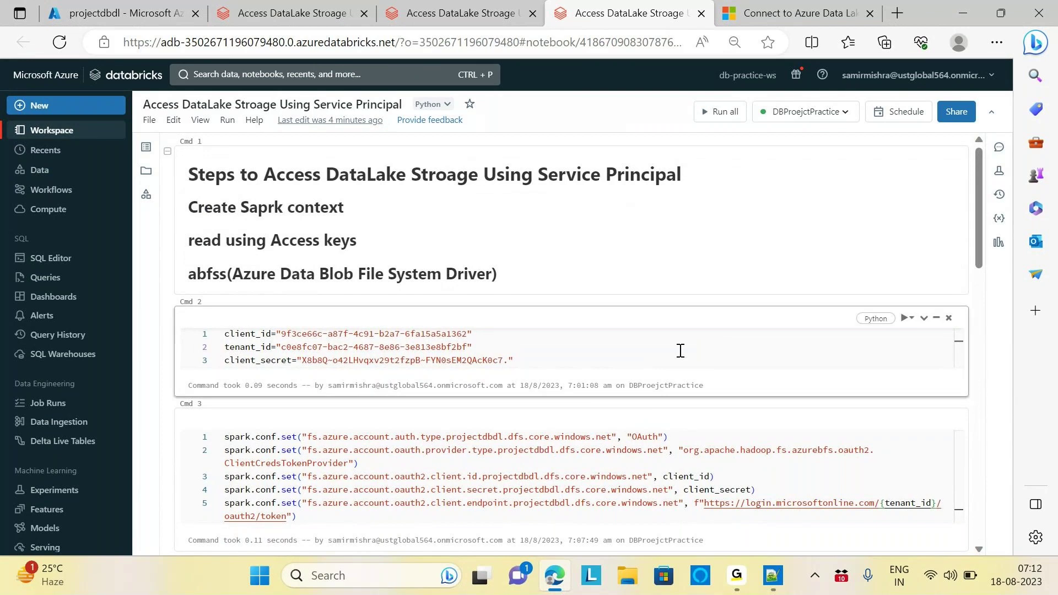
Switch to Notepad++ and add the line "Cluster Scoped Authentication" below the Log Analyzer line in the new 14 notes.
click(773, 576)
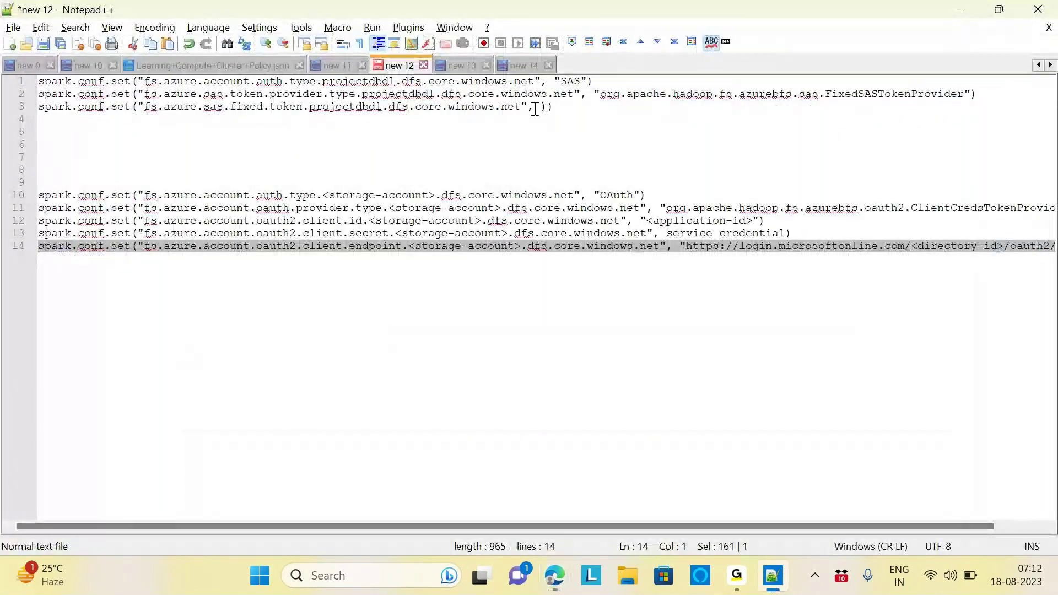
click(512, 63)
click(206, 427)
key(Return)
key(Return)
key(Return)
key(Return)
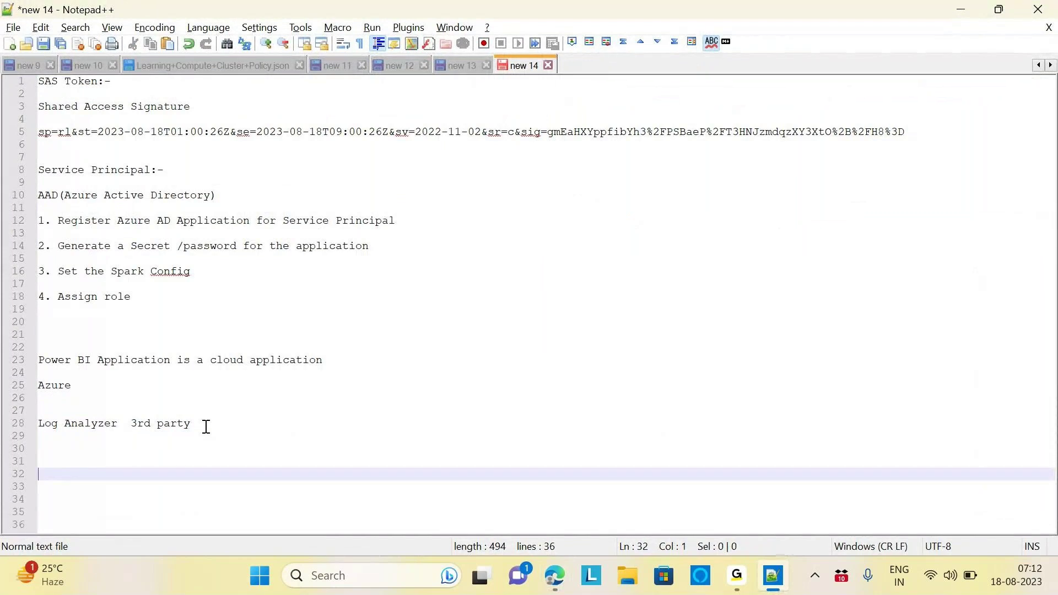
text(Cluster Scoped Authentication)
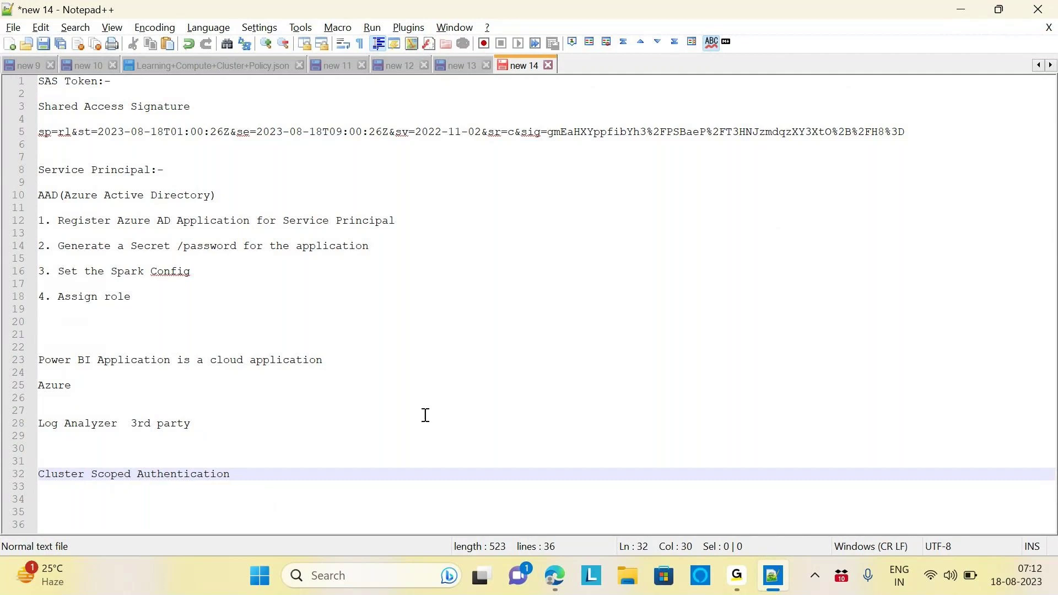
click(485, 437)
Return to Databricks and clone the Access Keys notebook as "Access DataLake Stroage Using Clustered Scope" in the same folder.
key(alt+Tab)
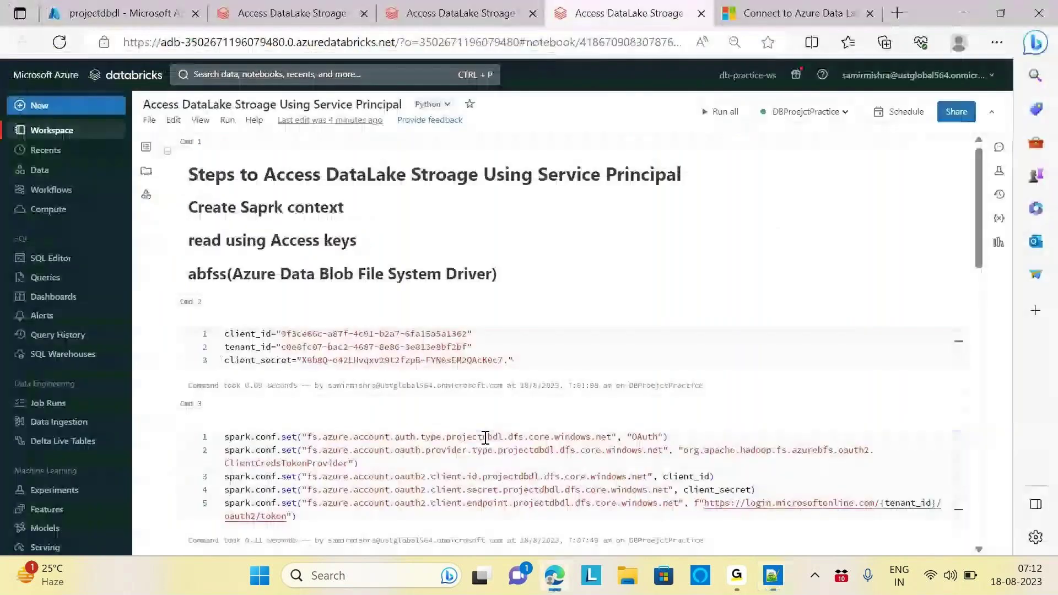
key(ctrl+shift+Tab)
key(ctrl+shift+Tab)
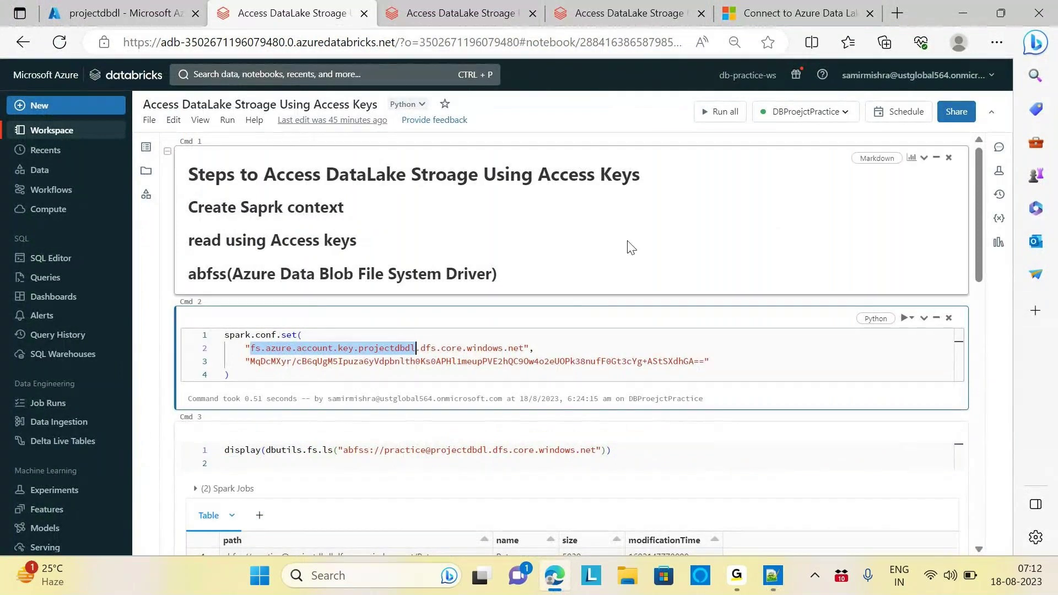
click(149, 120)
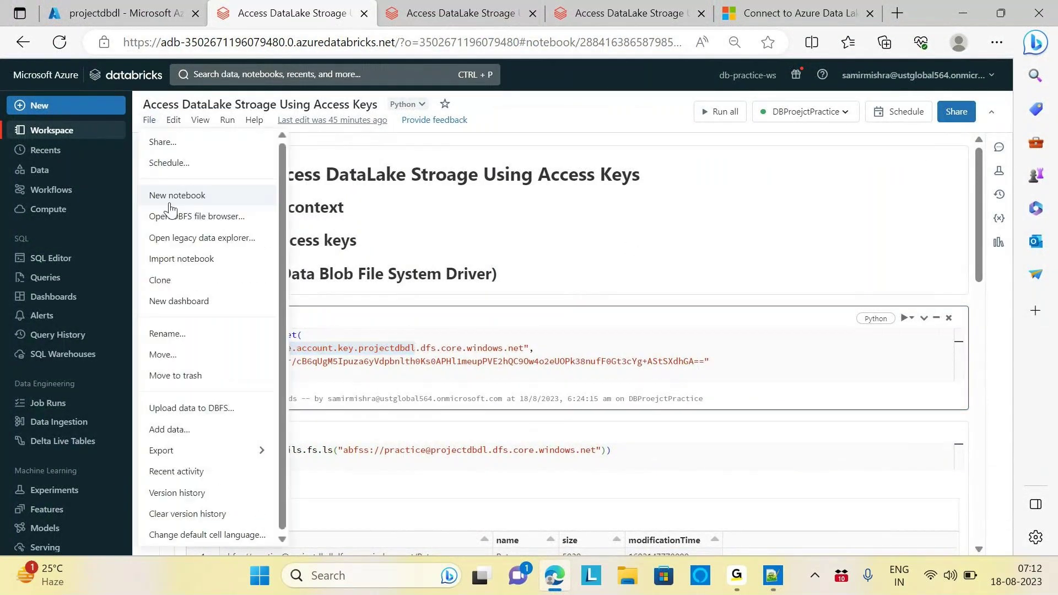
click(165, 286)
click(519, 182)
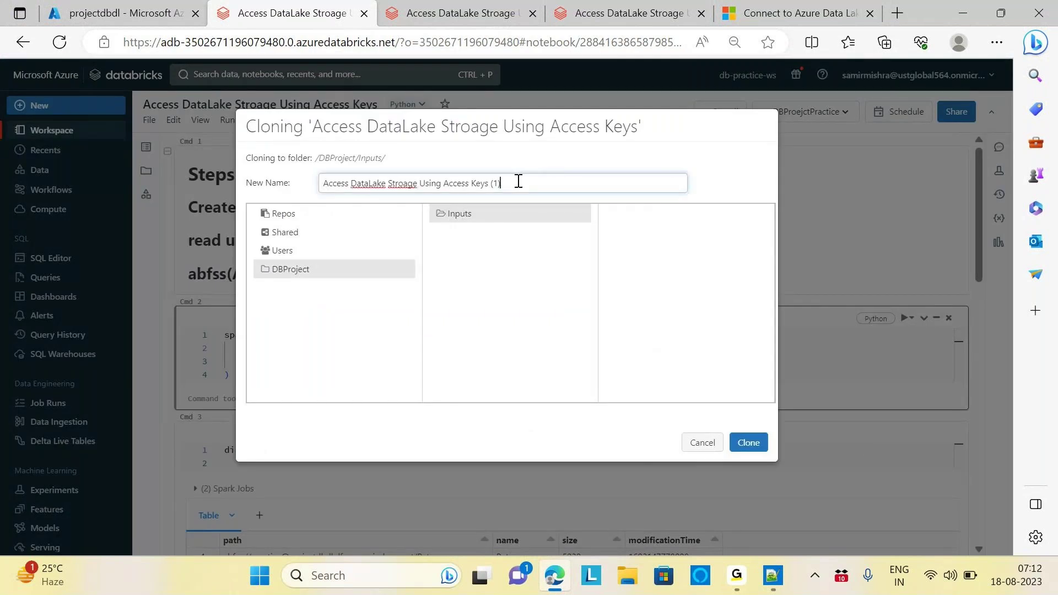
key(BackSpace)
key(BackSpace)
key(BackSpace)
key(BackSpace)
key(BackSpace)
key(BackSpace)
key(BackSpace)
key(BackSpace)
key(BackSpace)
key(BackSpace)
key(BackSpace)
key(BackSpace)
key(BackSpace)
key(BackSpace)
text(Clustered Scope)
click(750, 444)
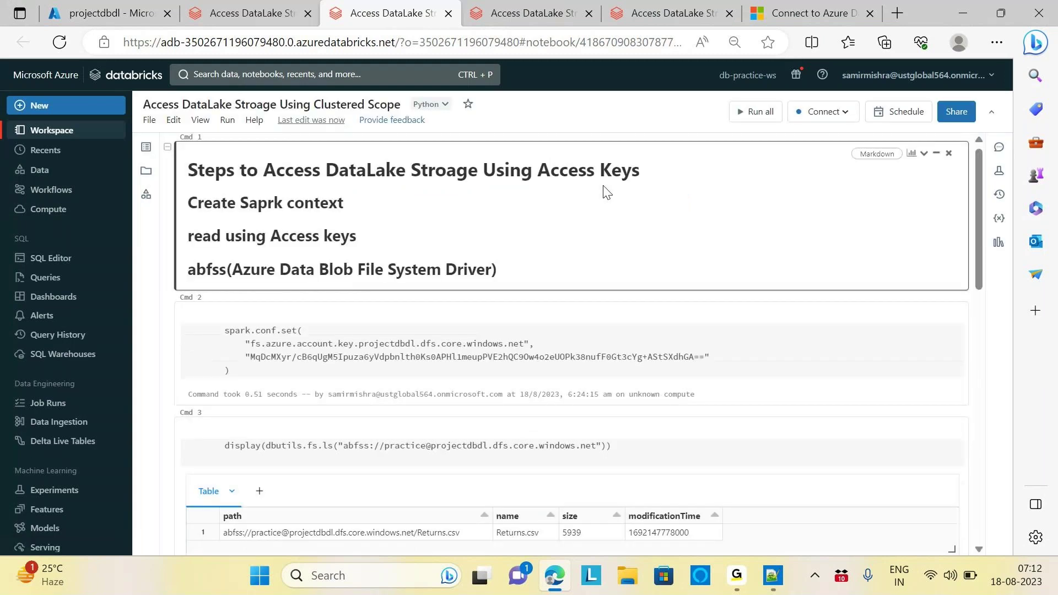
Change the cloned notebook's main heading to "Steps to Access DataLake Stroage Using Clusterd Scope".
double_click(649, 181)
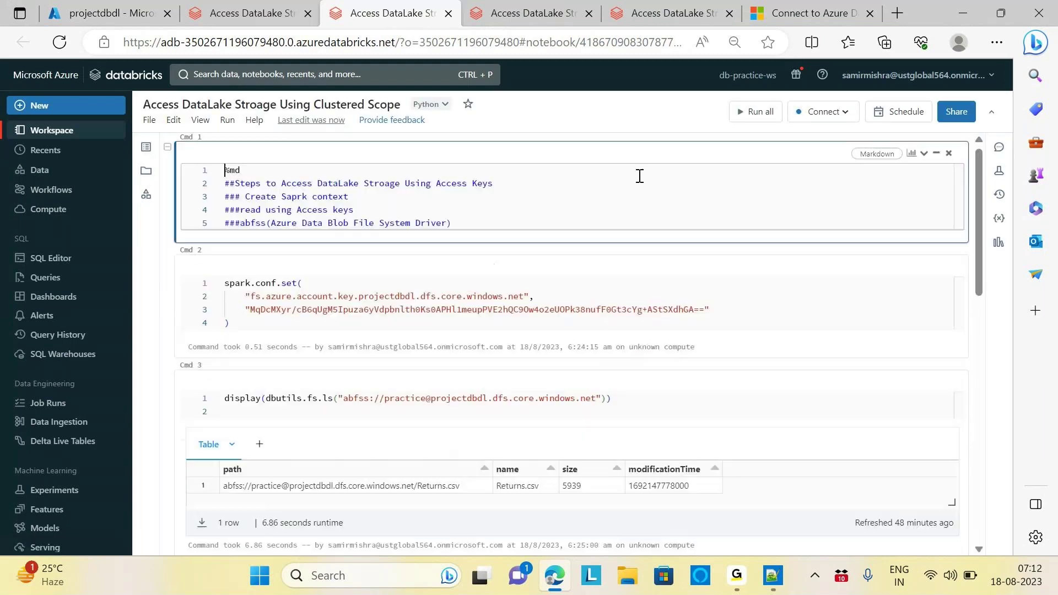
click(512, 189)
key(BackSpace)
key(BackSpace)
key(BackSpace)
key(BackSpace)
key(BackSpace)
key(BackSpace)
key(BackSpace)
key(BackSpace)
key(BackSpace)
key(BackSpace)
key(BackSpace)
text(Clusterd Scope)
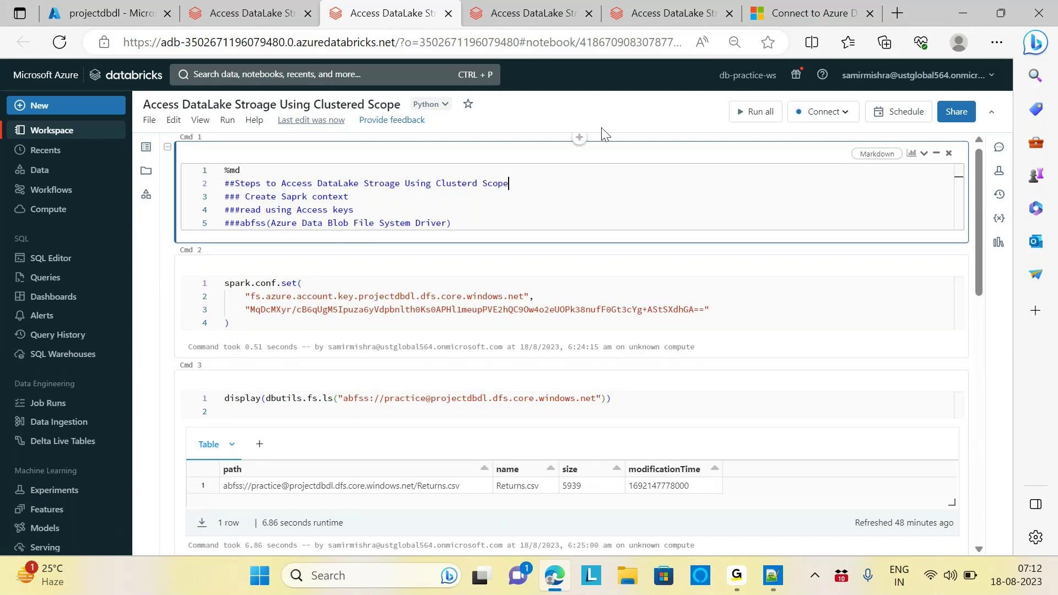
key(Escape)
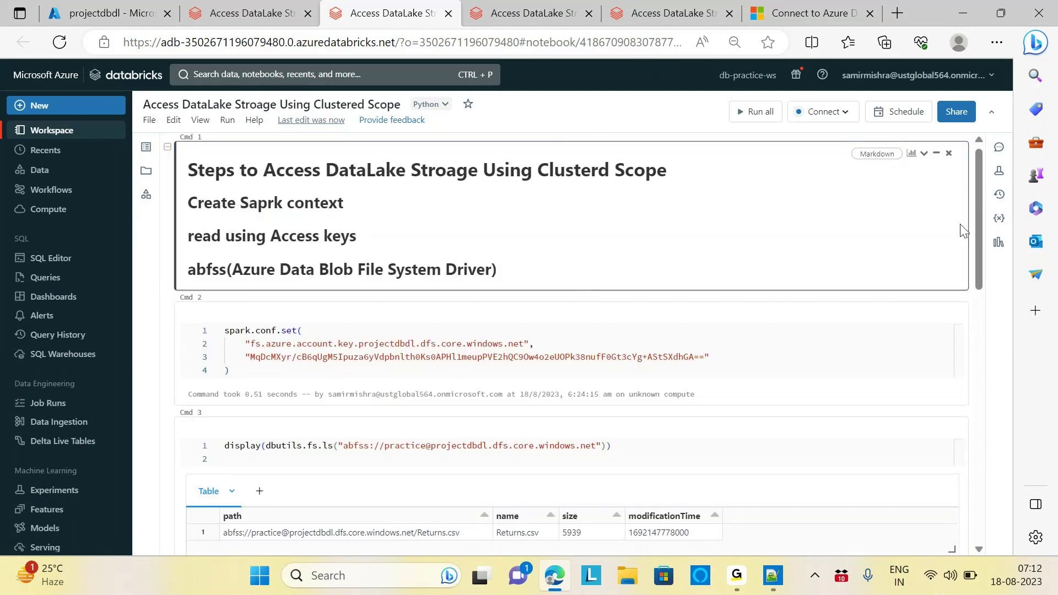
Review the cloned notebook's cells and attach the notebook to the DBProejctPractice cluster.
drag(980, 220, 987, 262)
scroll(556, 206, down, 2)
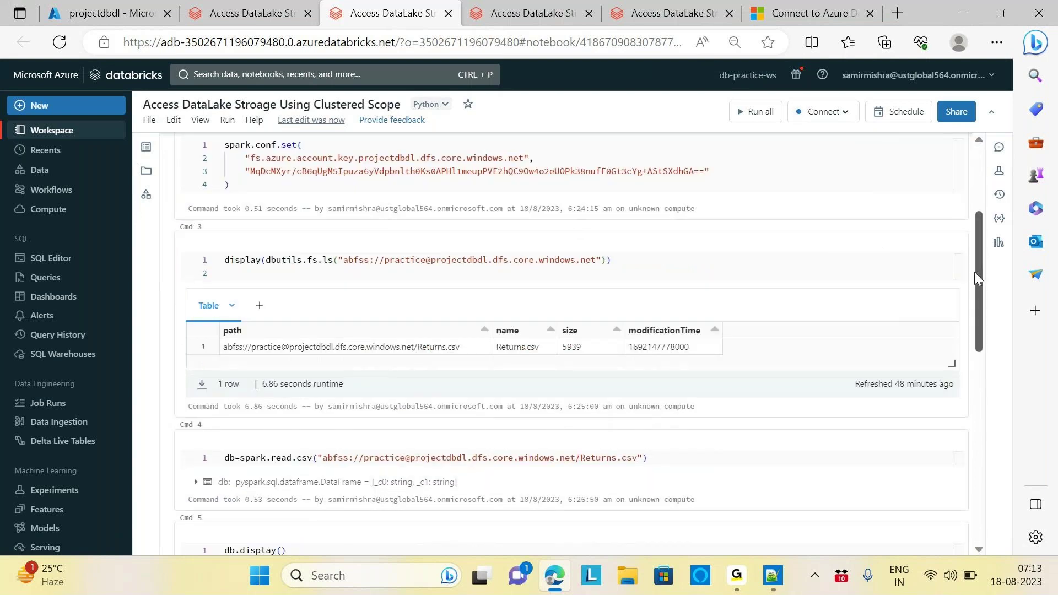
scroll(371, 243, up, 2)
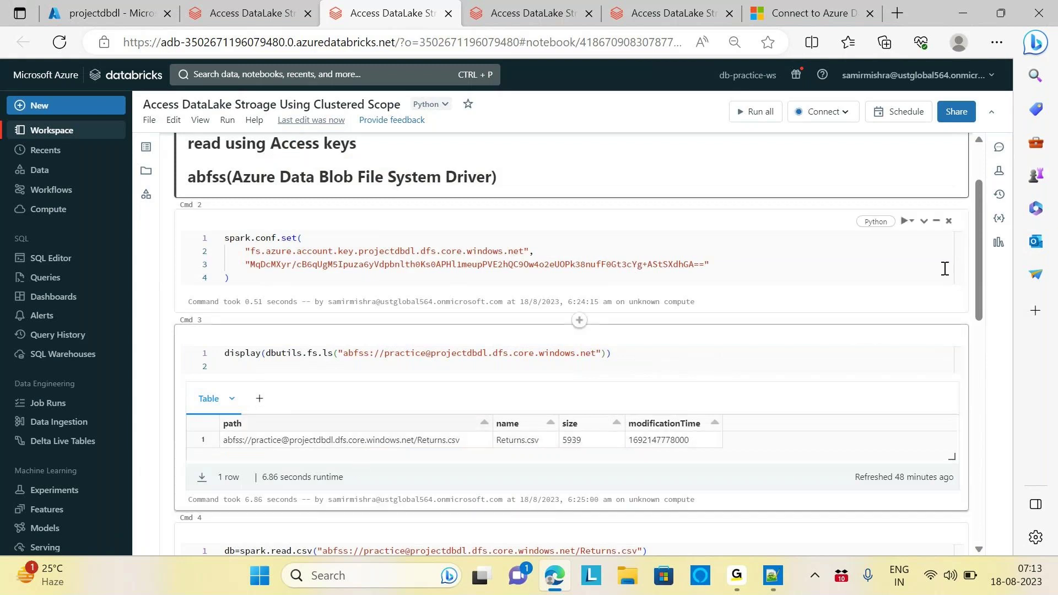
drag(980, 270, 981, 237)
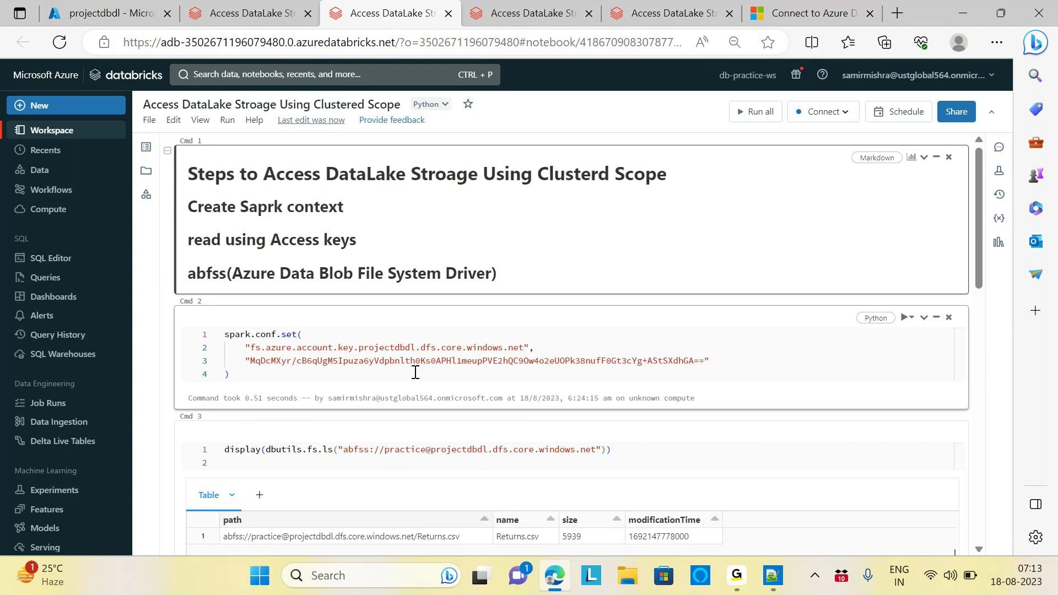
click(822, 111)
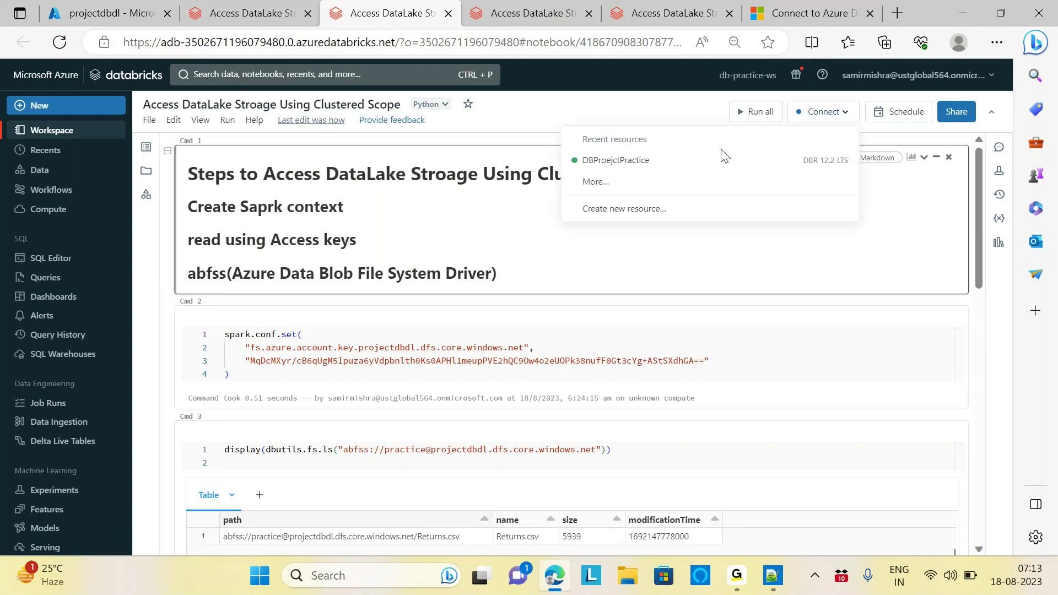
click(616, 160)
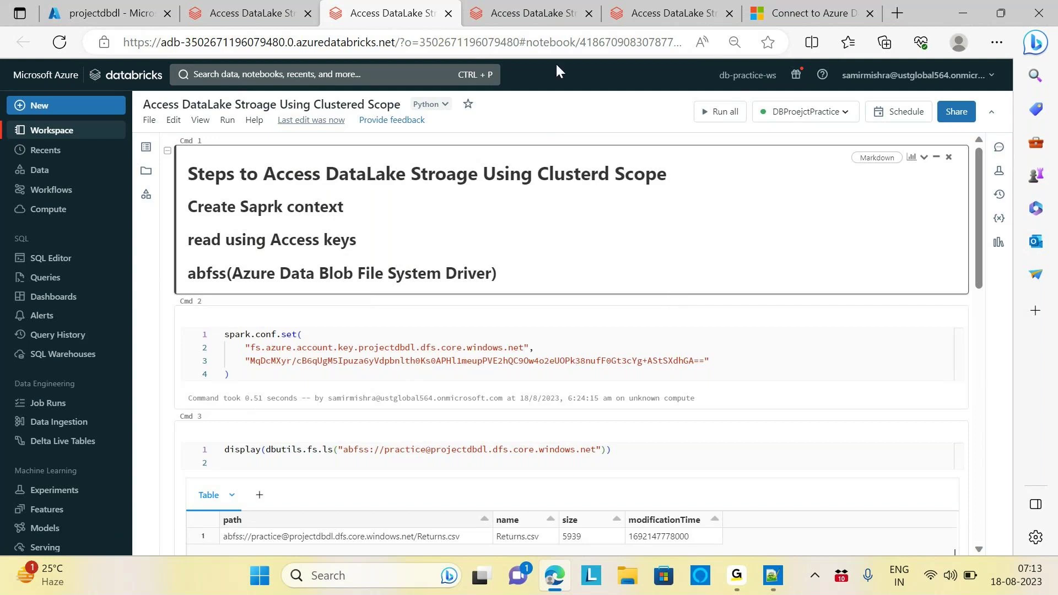
Close the SAS and Service Principal notebooks and duplicate the Clustered Scope notebook's browser tab.
click(589, 13)
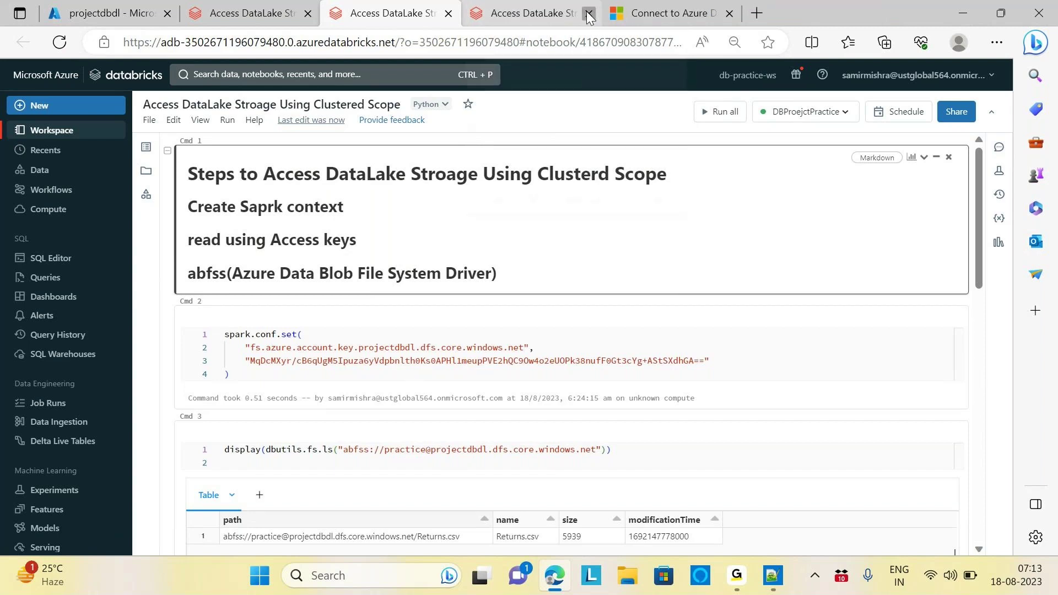
click(589, 13)
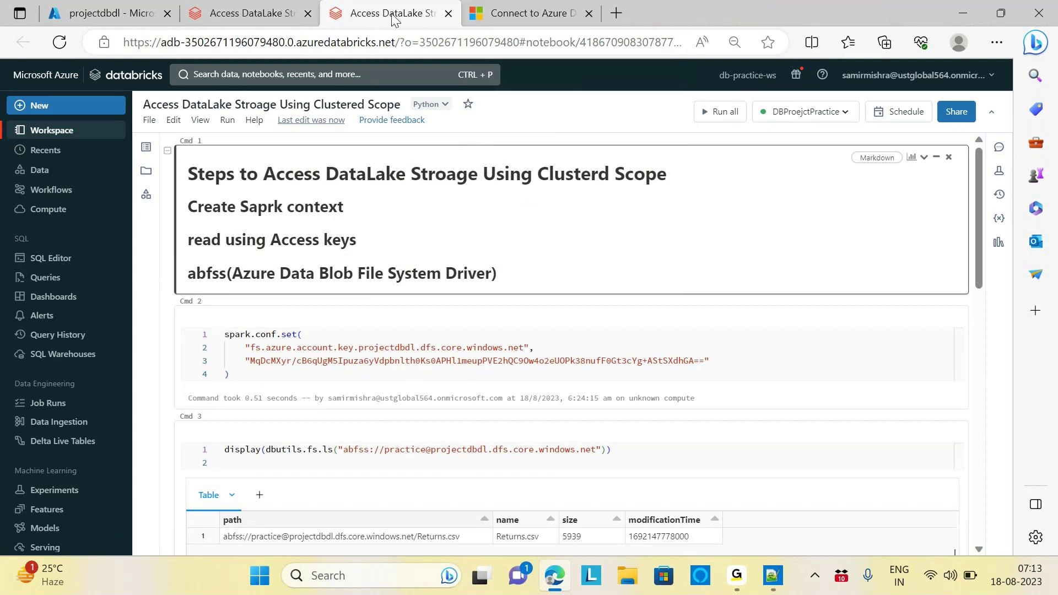
right_click(394, 16)
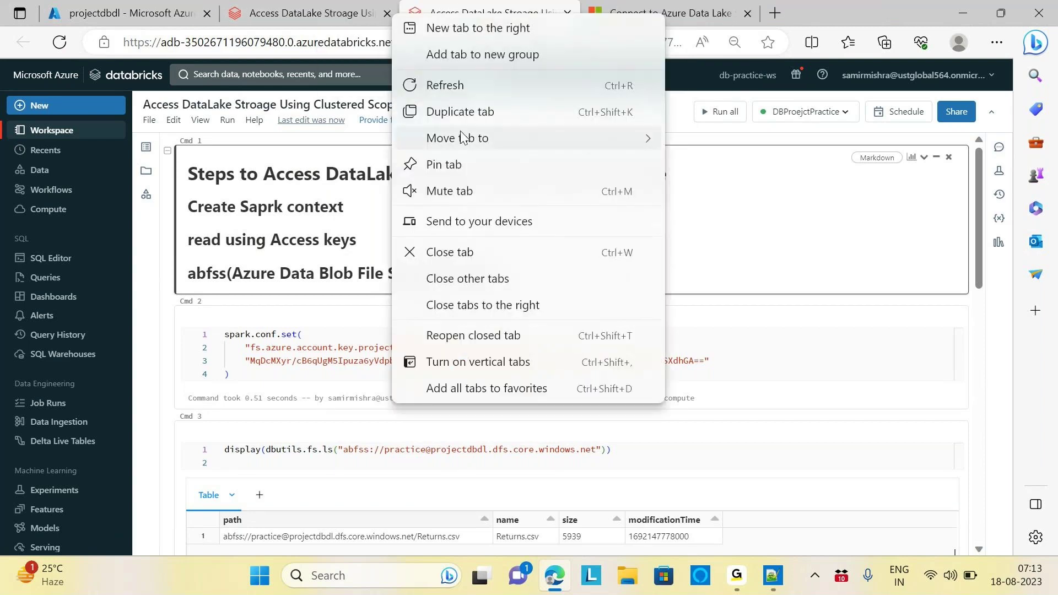
click(481, 120)
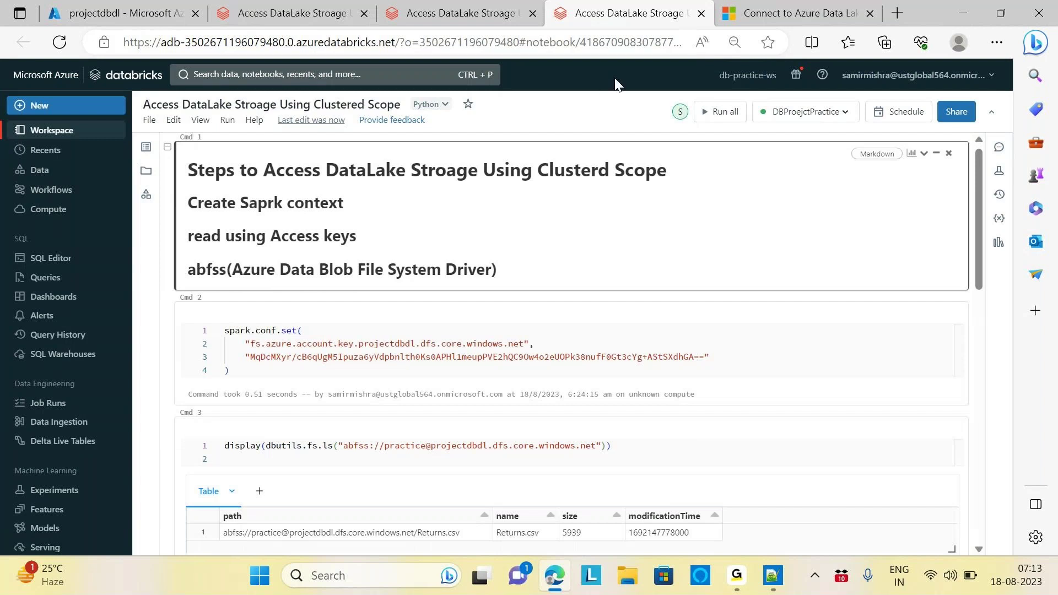
click(455, 15)
click(624, 19)
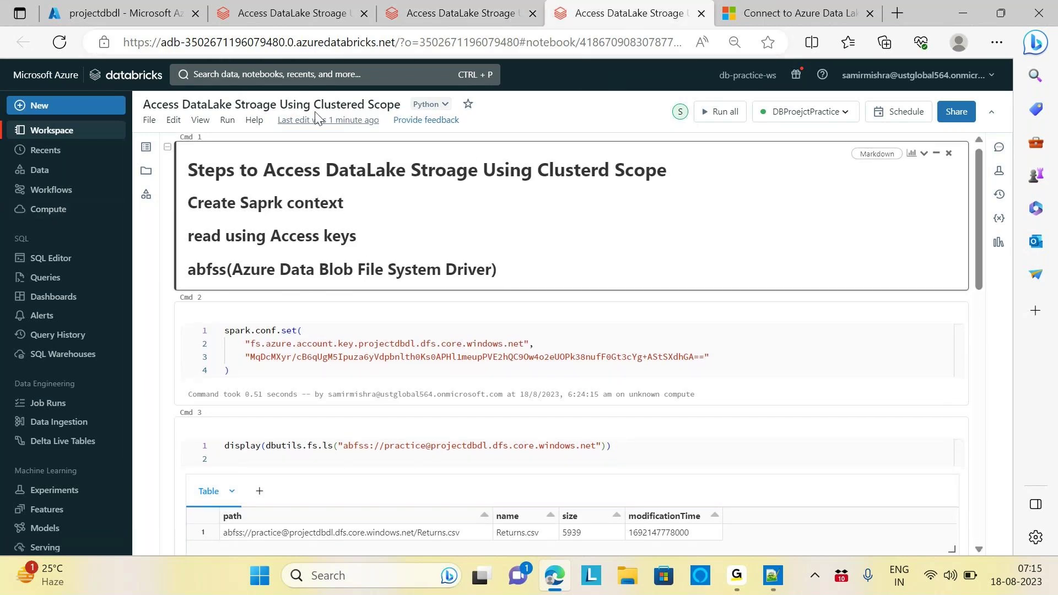
Open the DBProejctPractice cluster's configuration in the duplicate tab and place the cursor at the end of its Spark config under the advanced options.
click(55, 219)
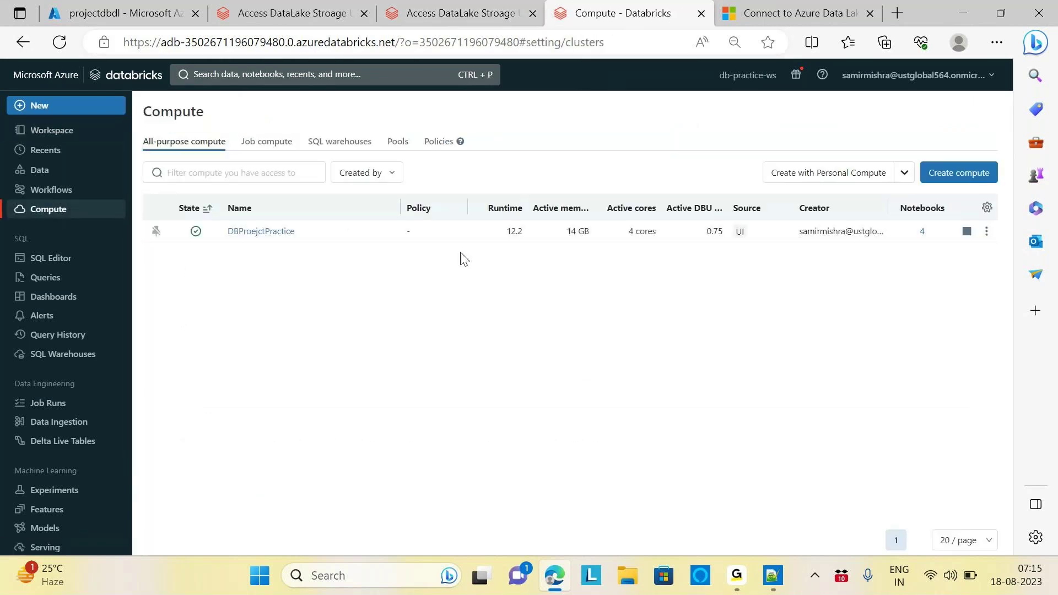
click(264, 232)
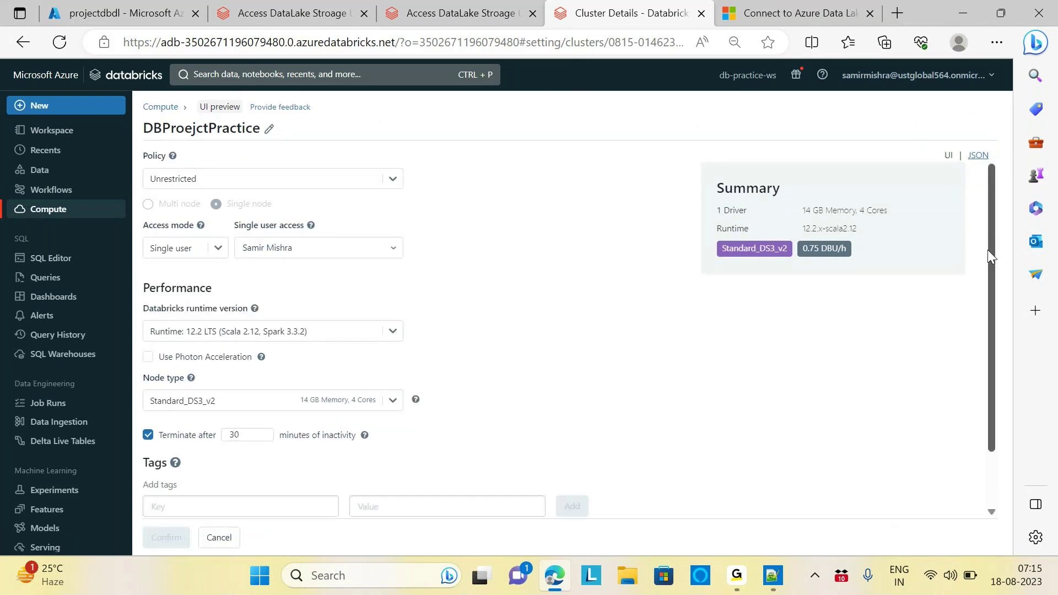
scroll(988, 250, down, 1)
click(470, 440)
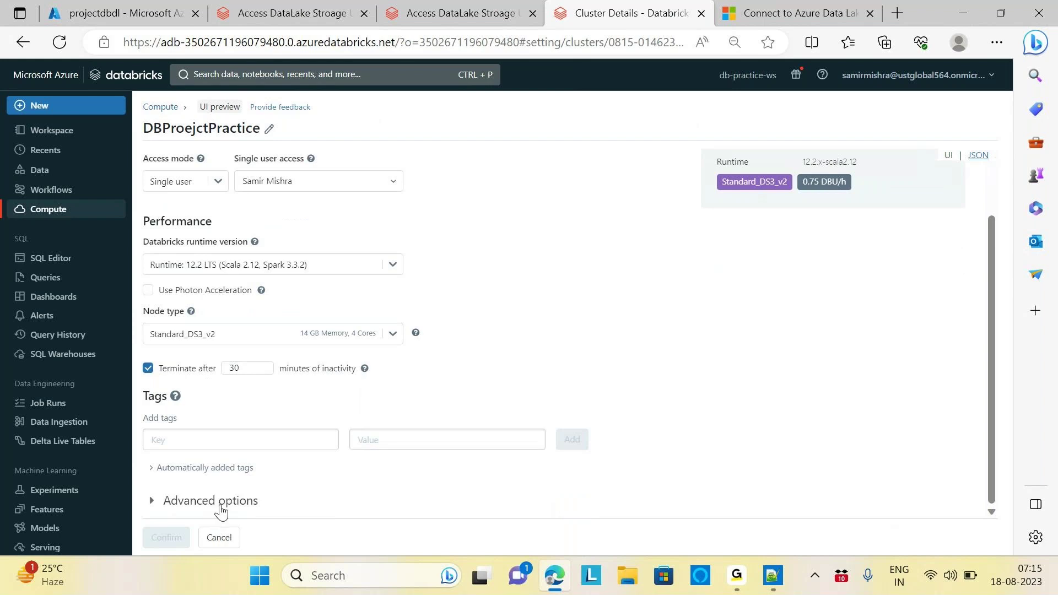
click(221, 506)
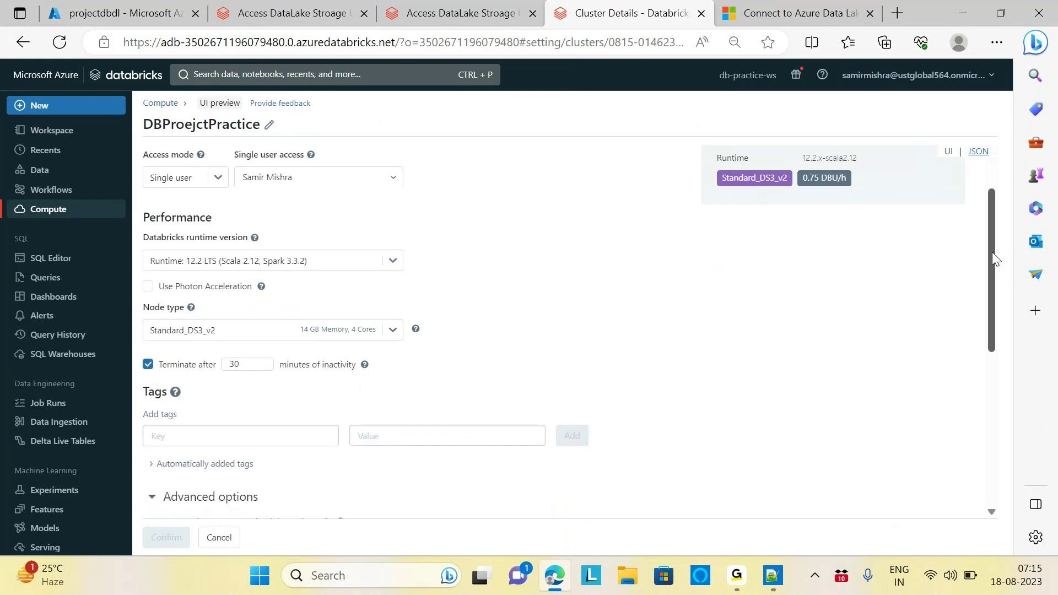
drag(992, 252, 990, 449)
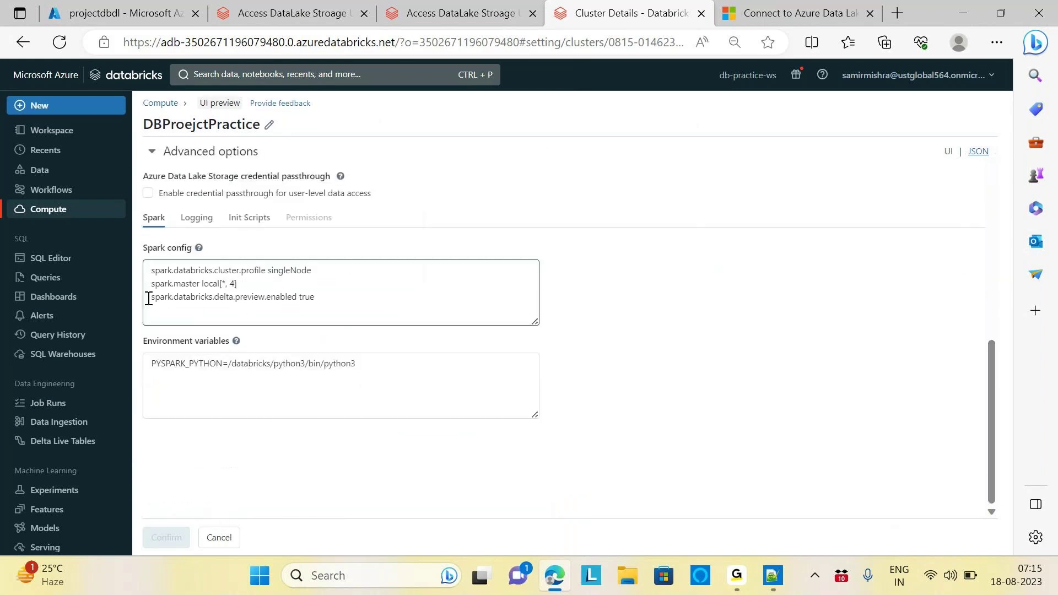
drag(324, 296, 148, 277)
click(337, 297)
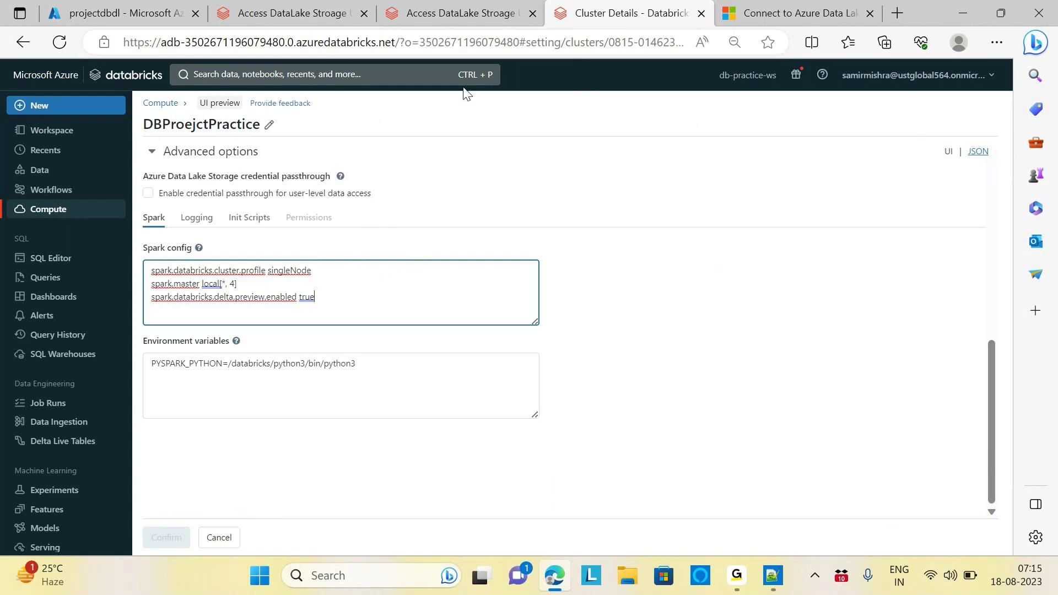
Copy "fs.azure.account.key.projectdbdl.dfs.core.windows.net" from the Clustered Scope notebook into a new last line of the cluster's Spark config.
click(452, 13)
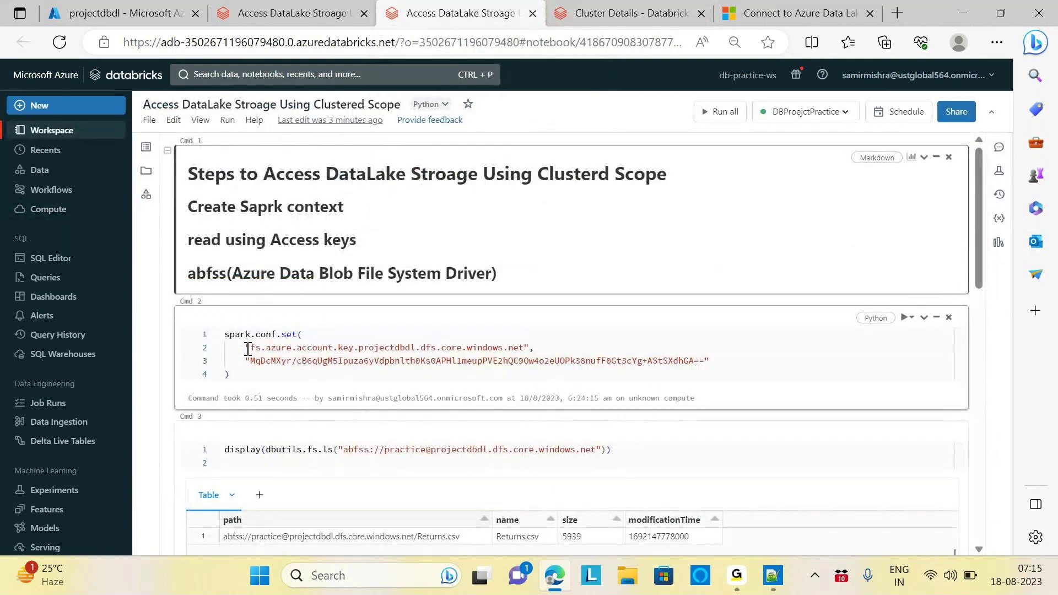
drag(248, 349, 529, 351)
key(ctrl+c)
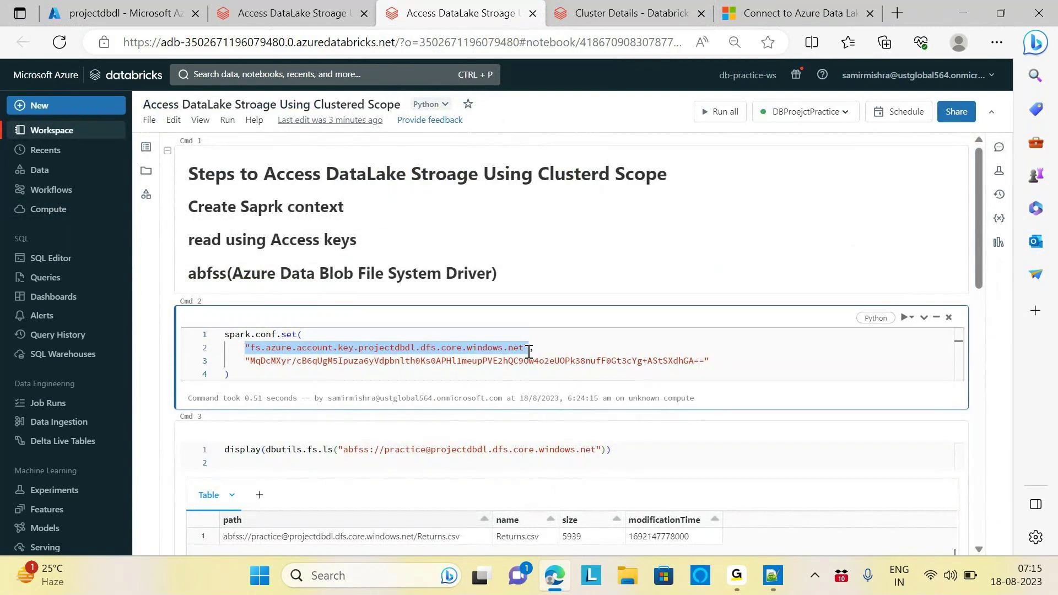
key(ctrl+Tab)
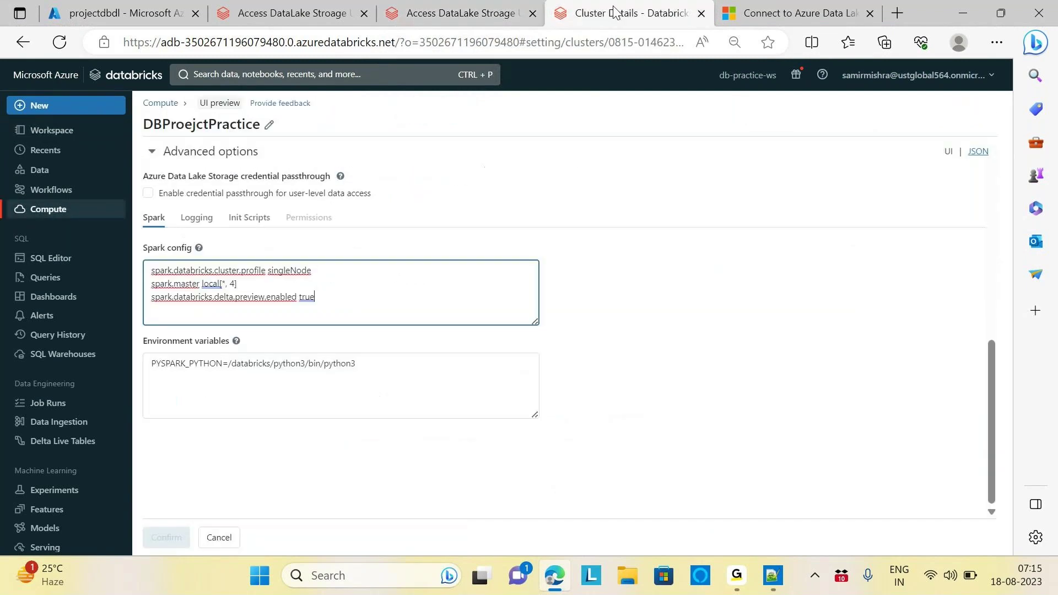
click(325, 300)
key(Return)
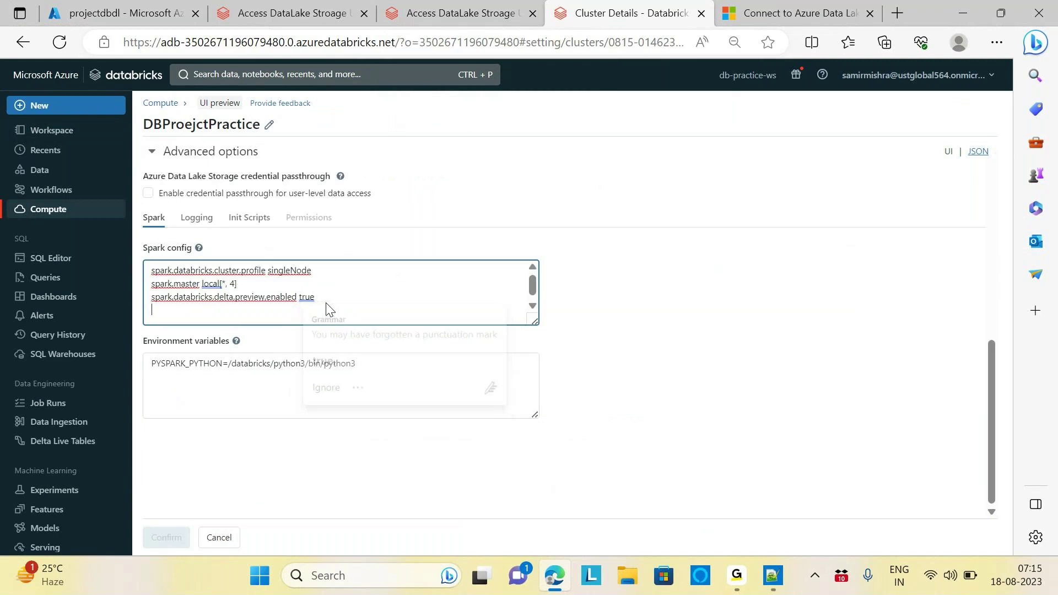
key(ctrl+v)
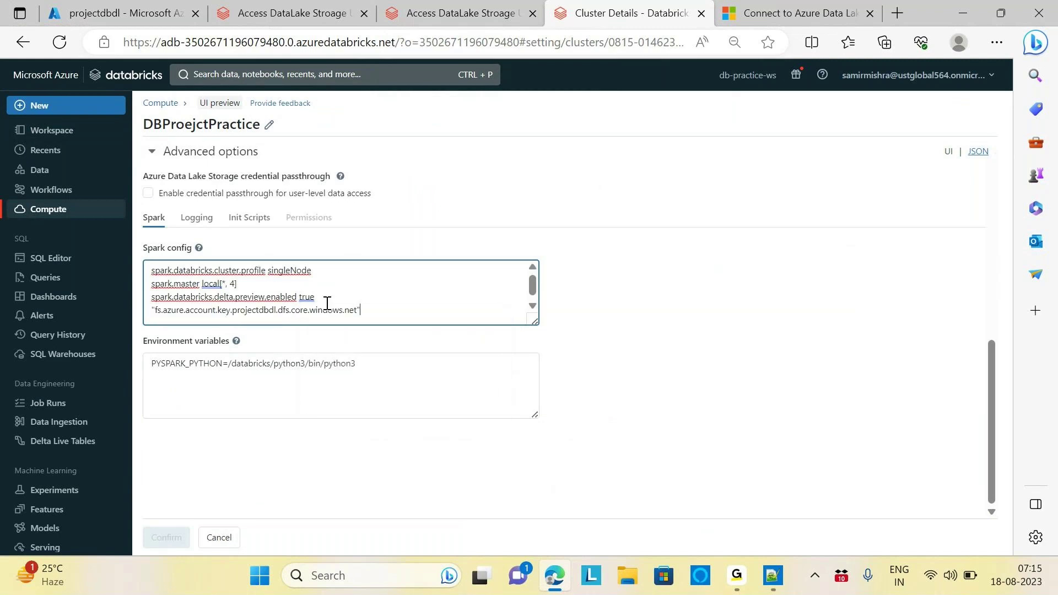
Strip the double quotes around the pasted account key property name in the Spark config and start a new line below it.
click(156, 310)
key(BackSpace)
click(365, 313)
key(Return)
key(BackSpace)
key(BackSpace)
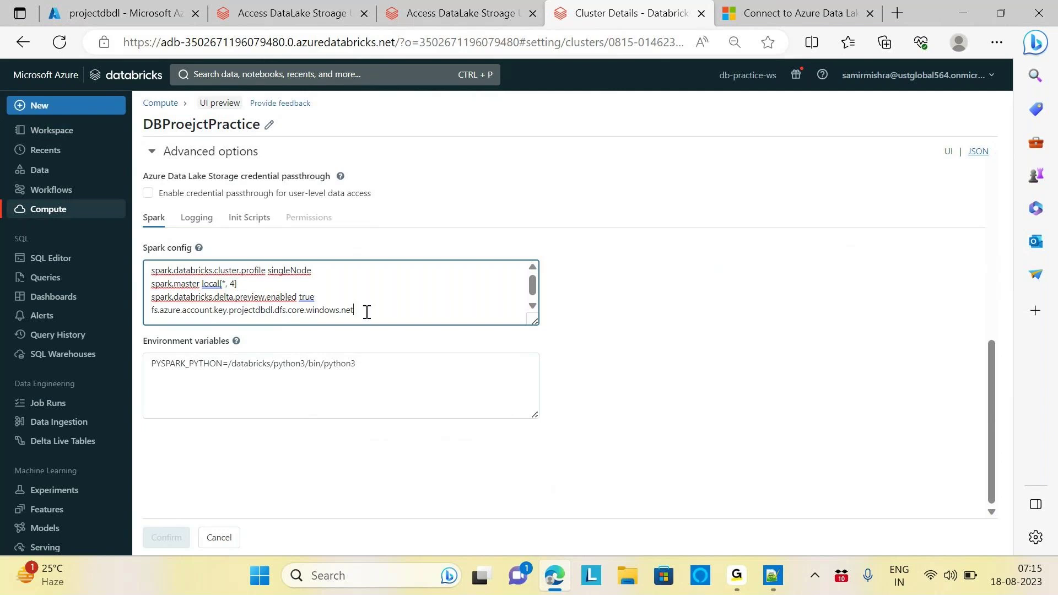
key(Return)
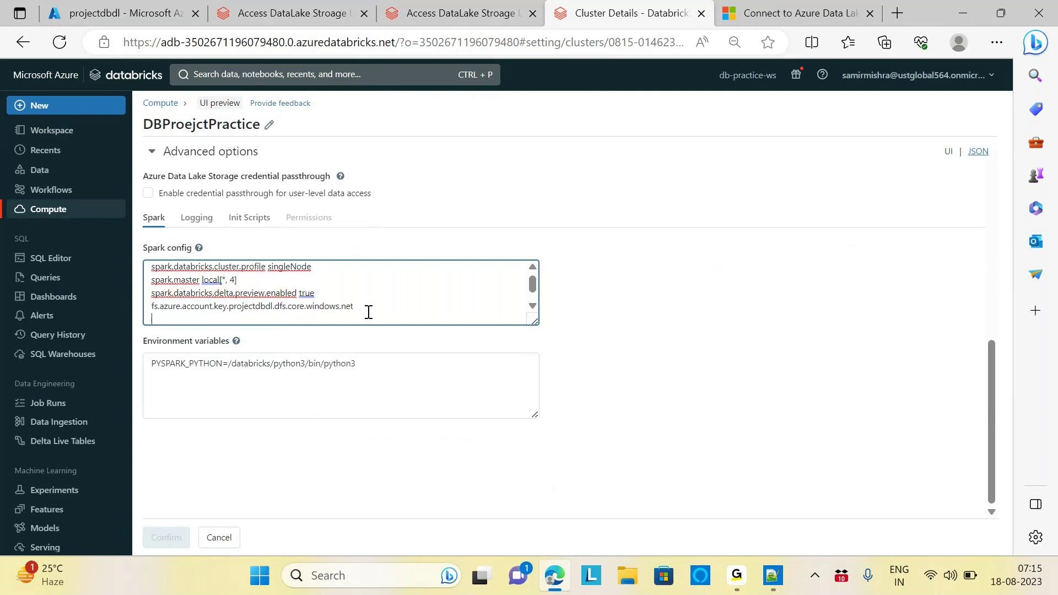
Copy the storage account access key from the Clustered Scope notebook and paste it below the property name in the Spark config.
click(472, 13)
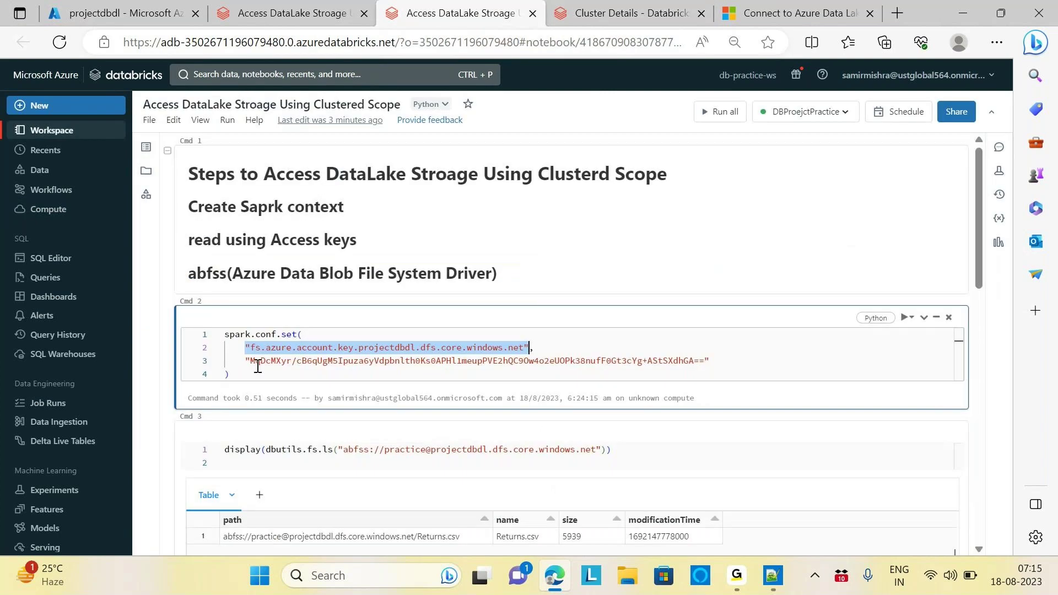
drag(242, 363, 720, 365)
key(ctrl+c)
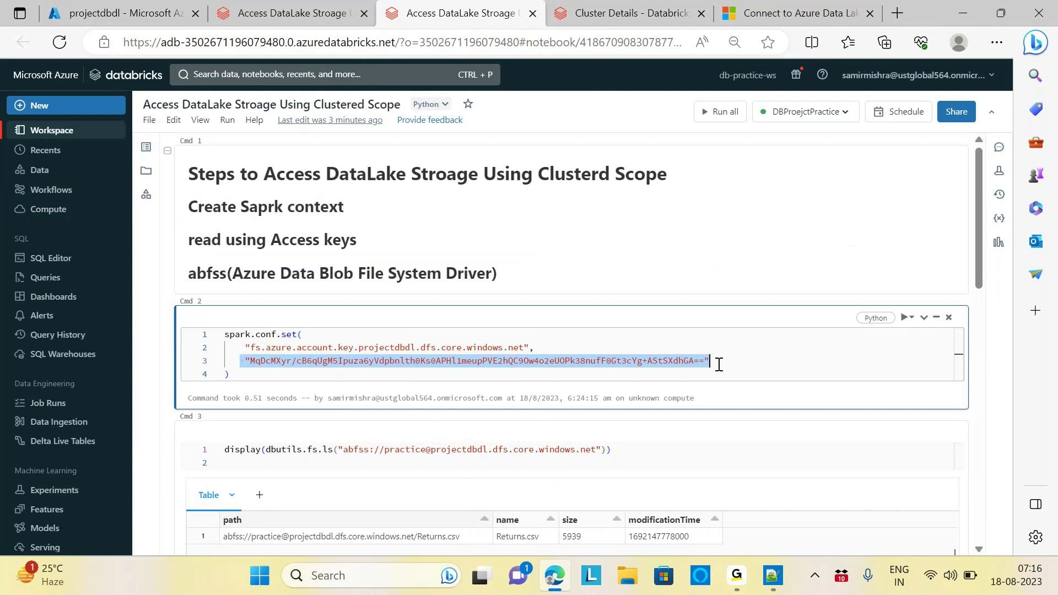
click(291, 14)
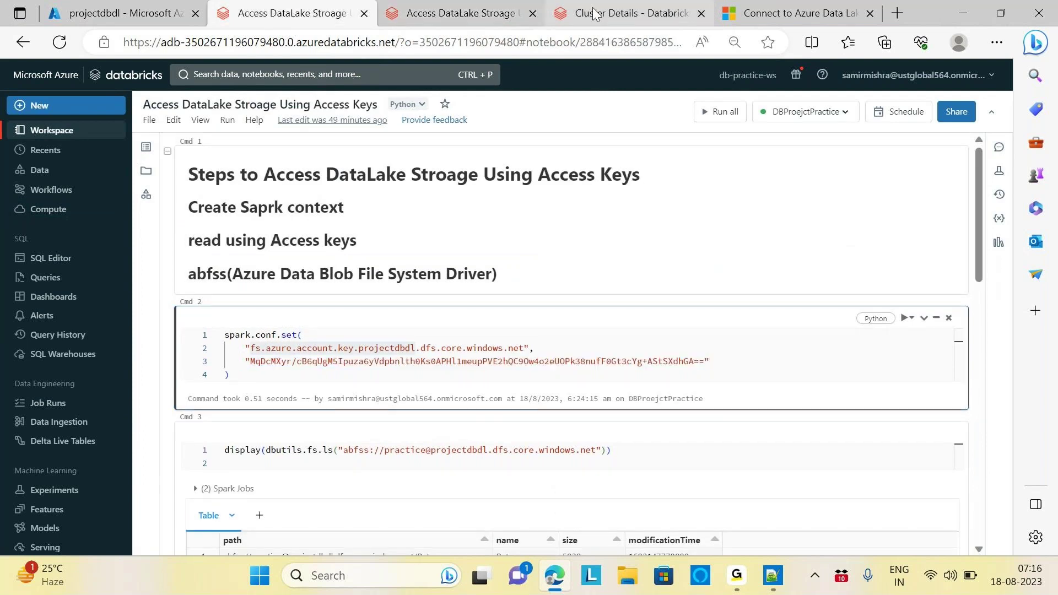
click(629, 13)
click(379, 308)
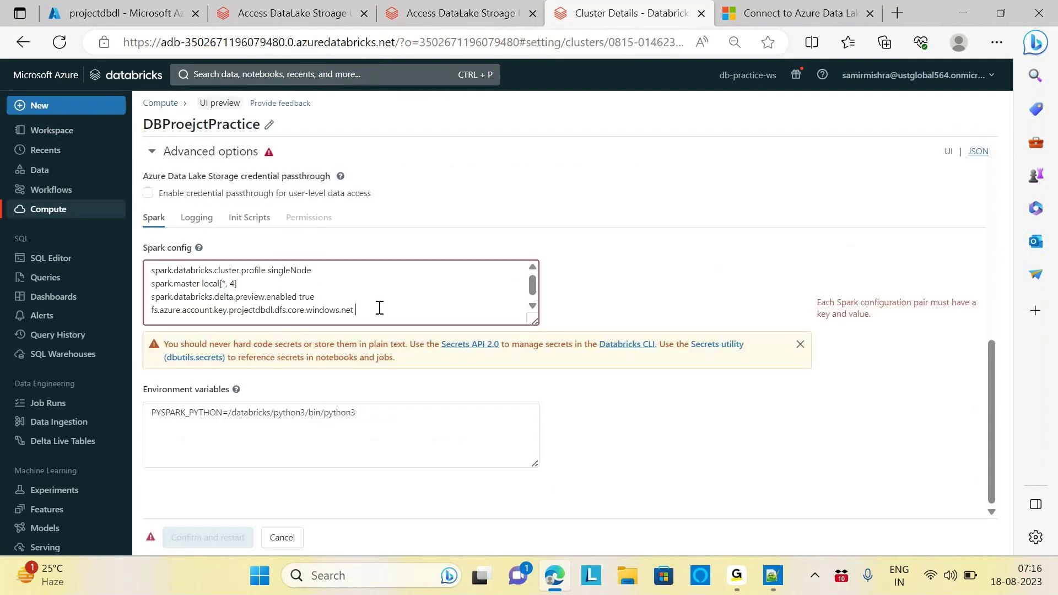
key(Return)
key(ctrl+v)
Remove the blank line between the property name and the pasted access key in the Spark config.
click(181, 291)
key(Down)
key(Delete)
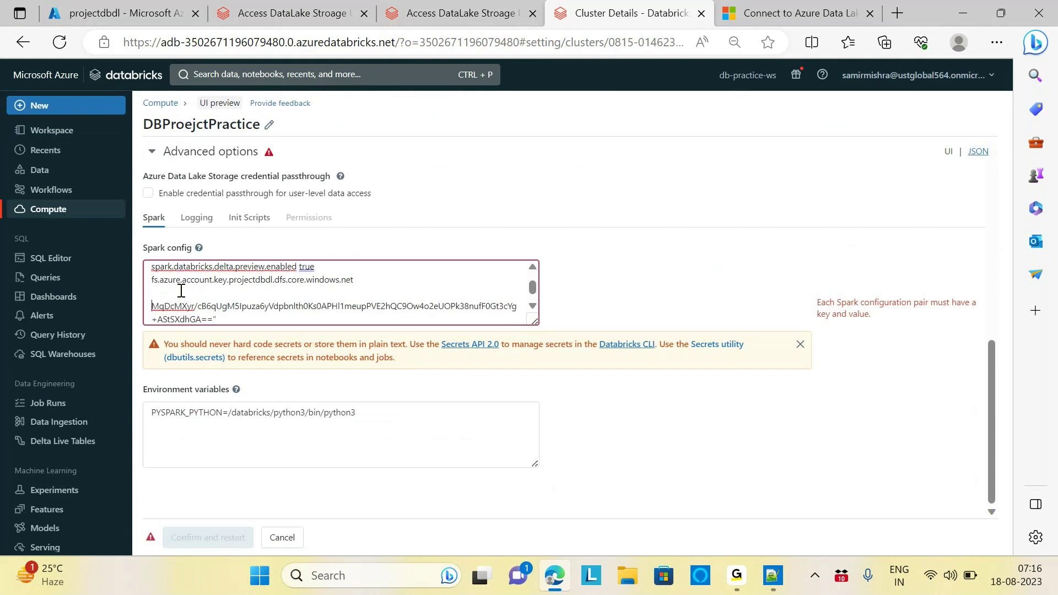
key(ctrl+z)
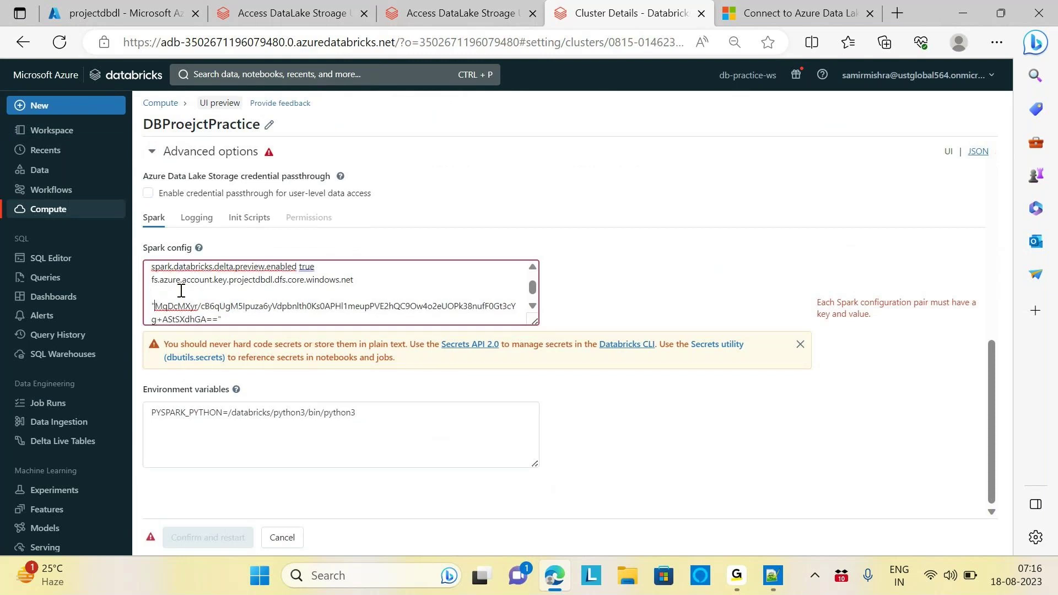
click(159, 289)
key(Delete)
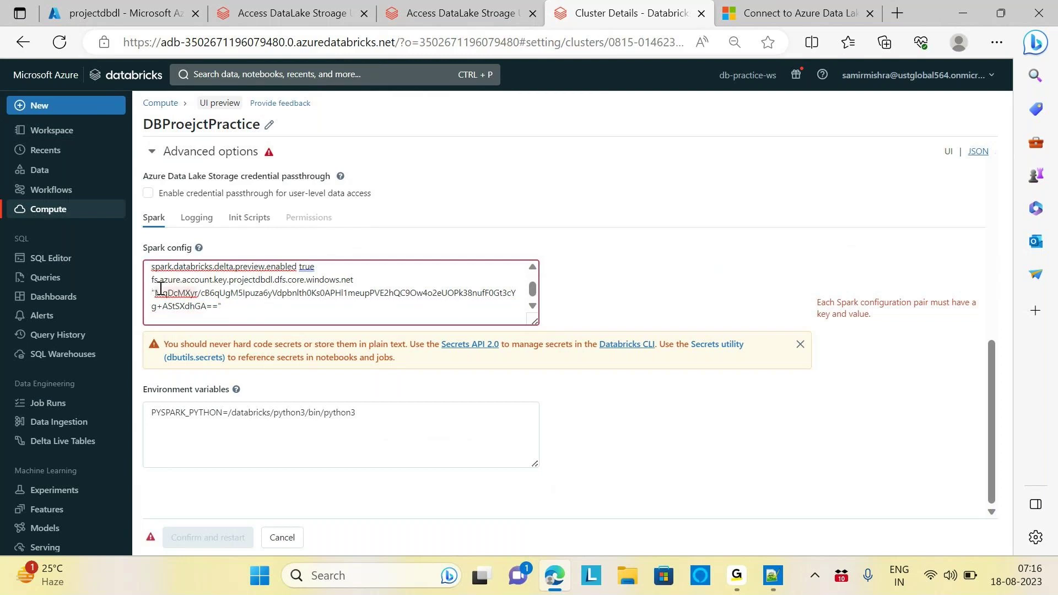
Enclose the fs.azure.account.key property name in double quotes in the Spark config.
click(154, 280)
text(")
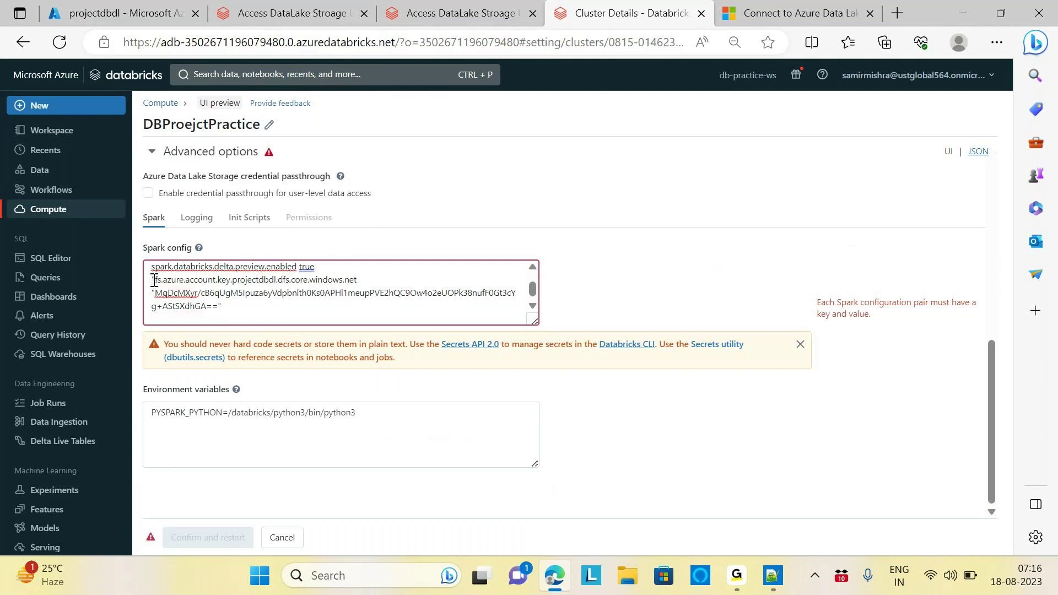
click(367, 283)
text(")
click(372, 304)
Examine the warning about hard-coded secrets beneath the Spark config together with the pasted access key line.
drag(278, 347, 393, 346)
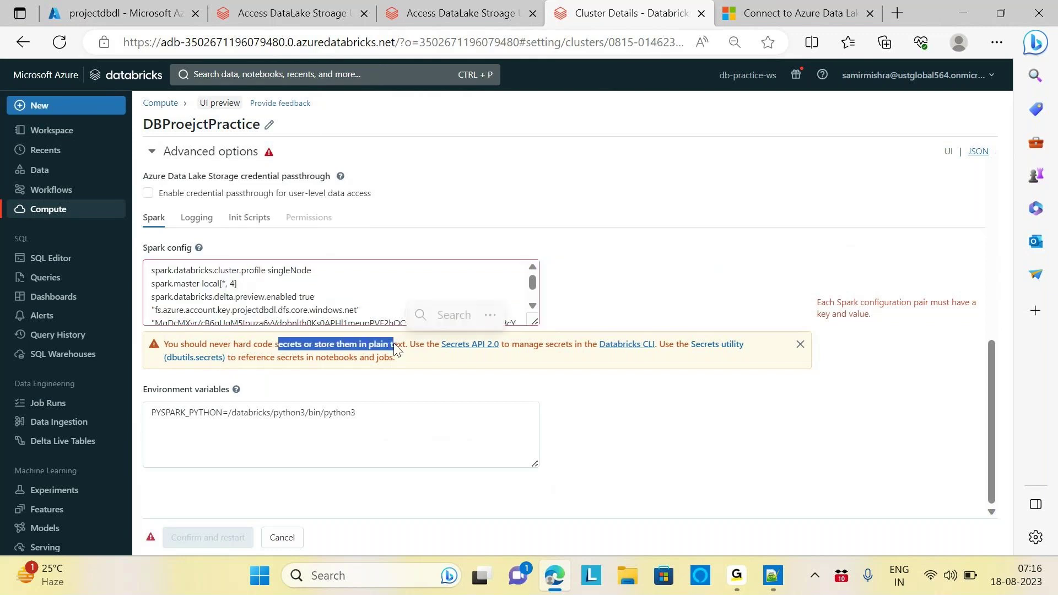
scroll(536, 293, down, 1)
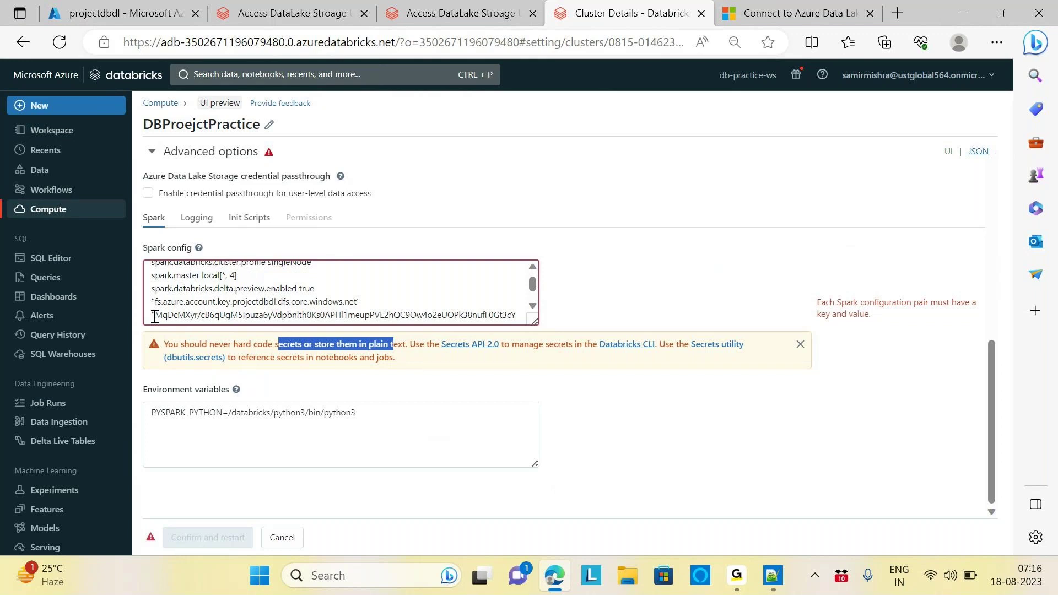
drag(154, 317, 531, 278)
click(618, 292)
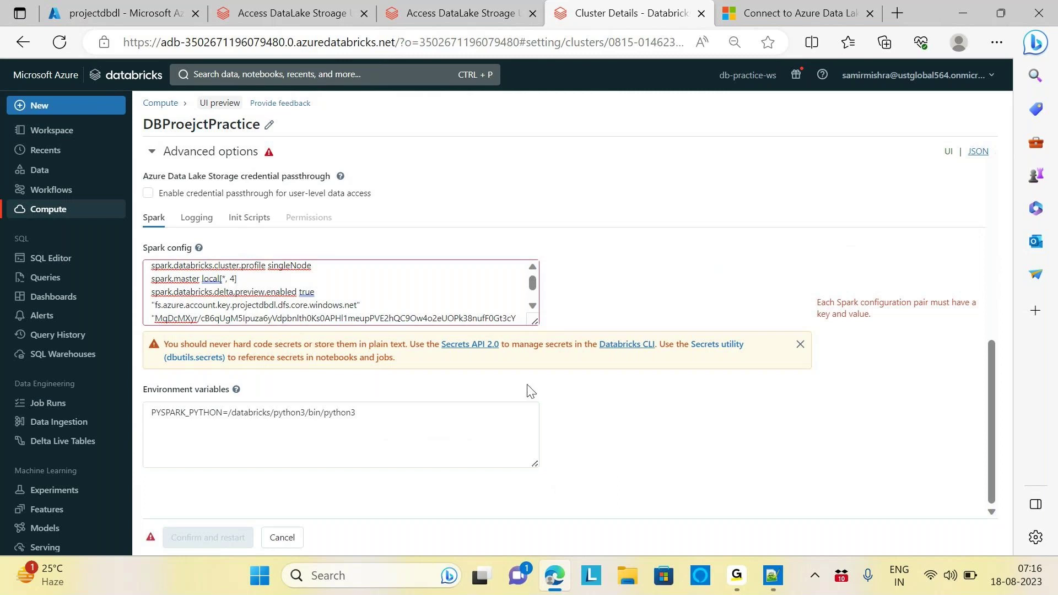
click(236, 389)
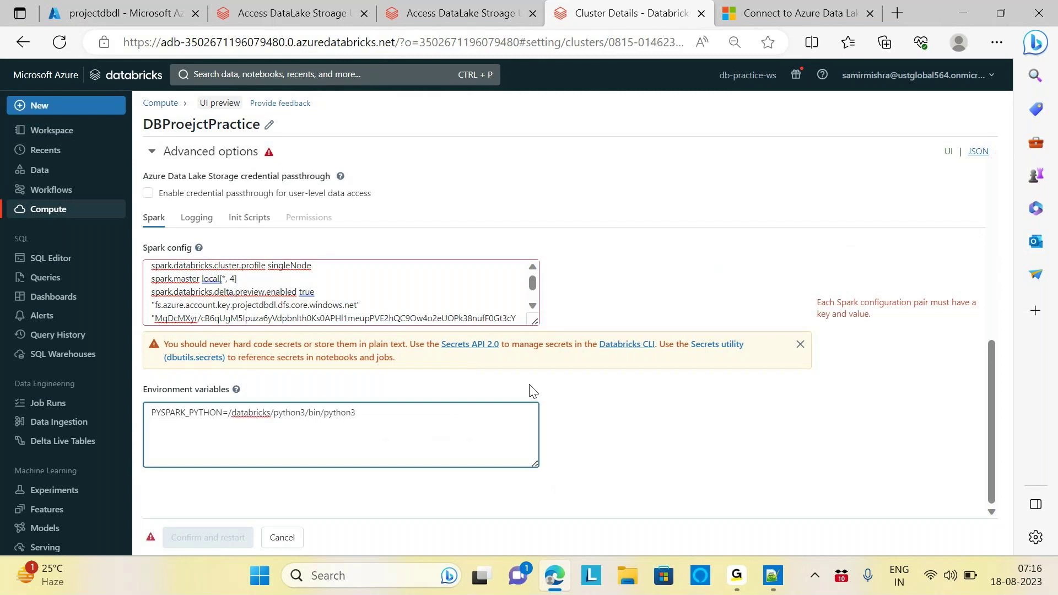
click(533, 391)
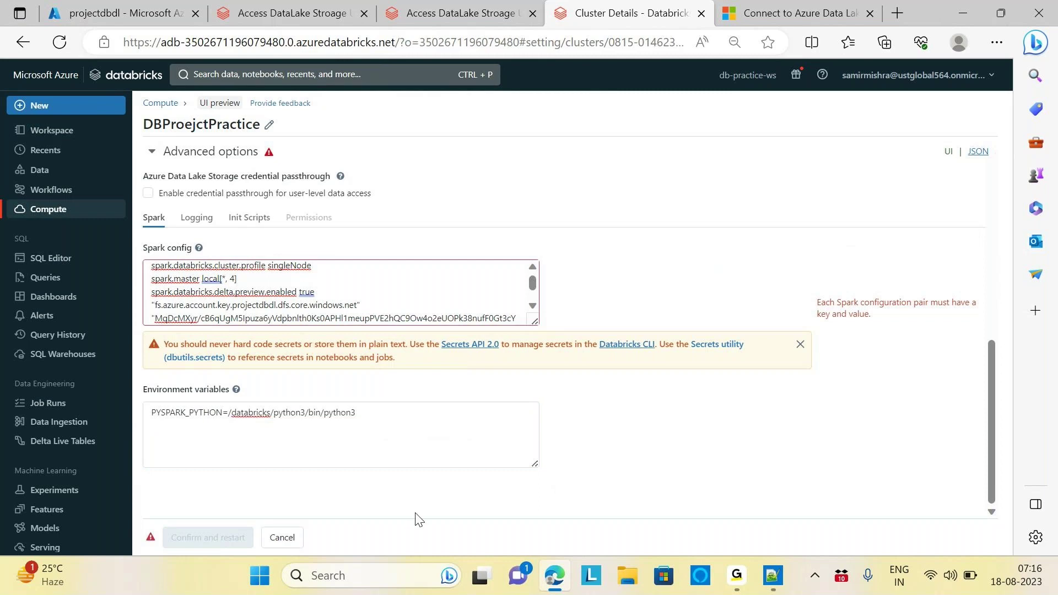
Remove the double quotes around both the property name and the access key in the Spark config.
click(155, 312)
text(")
key(Up)
key(BackSpace)
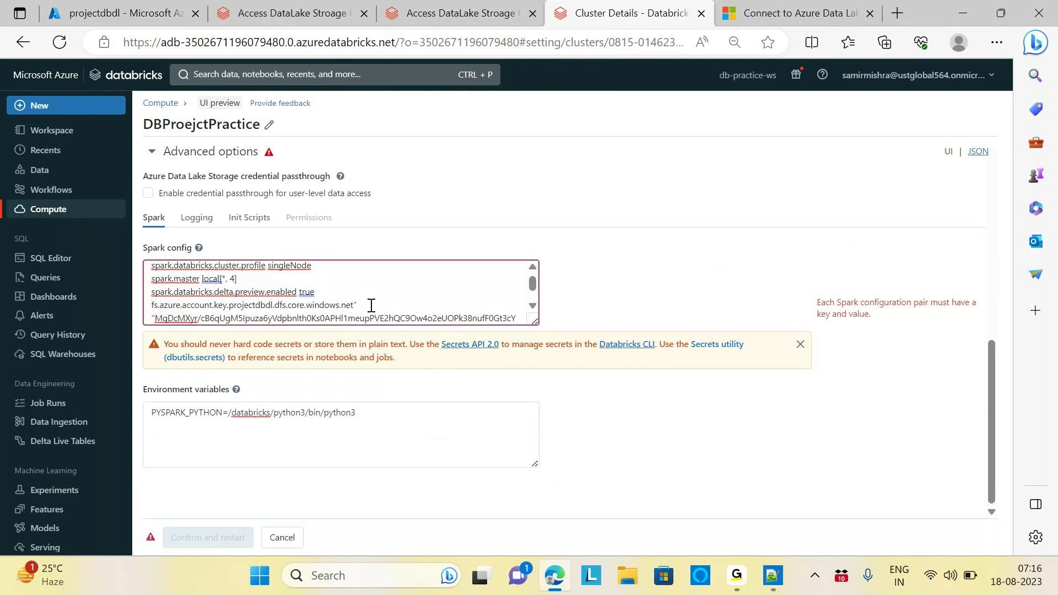
key(BackSpace)
right_click(157, 319)
click(157, 320)
key(BackSpace)
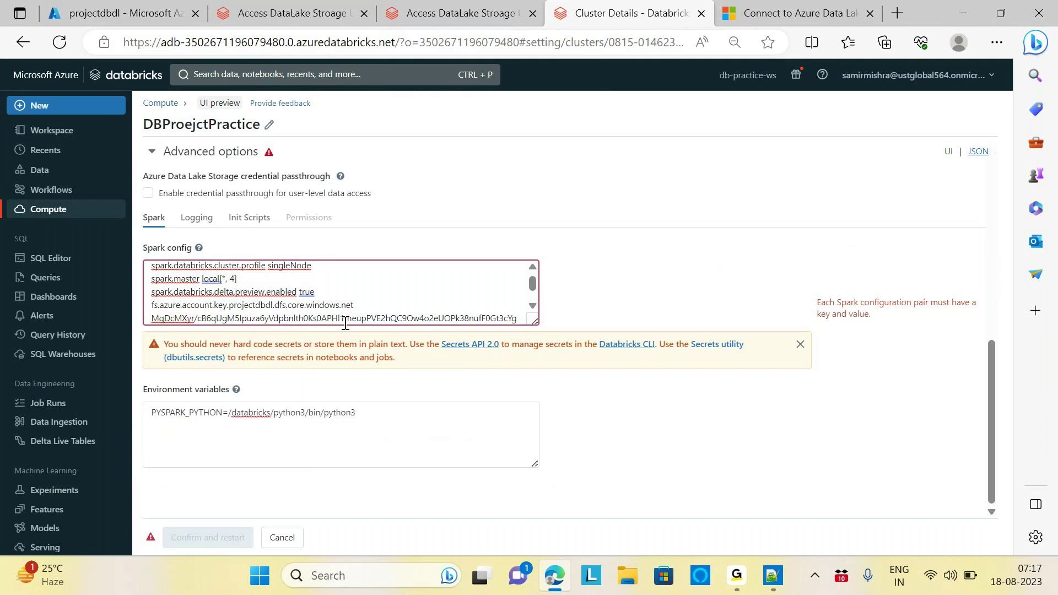
click(532, 306)
click(532, 306)
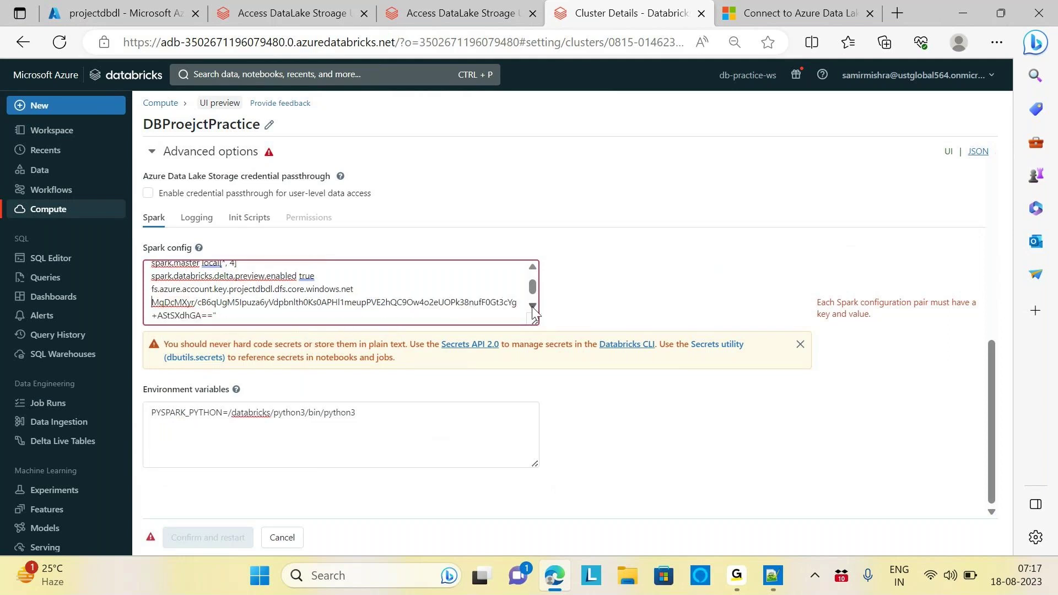
click(225, 310)
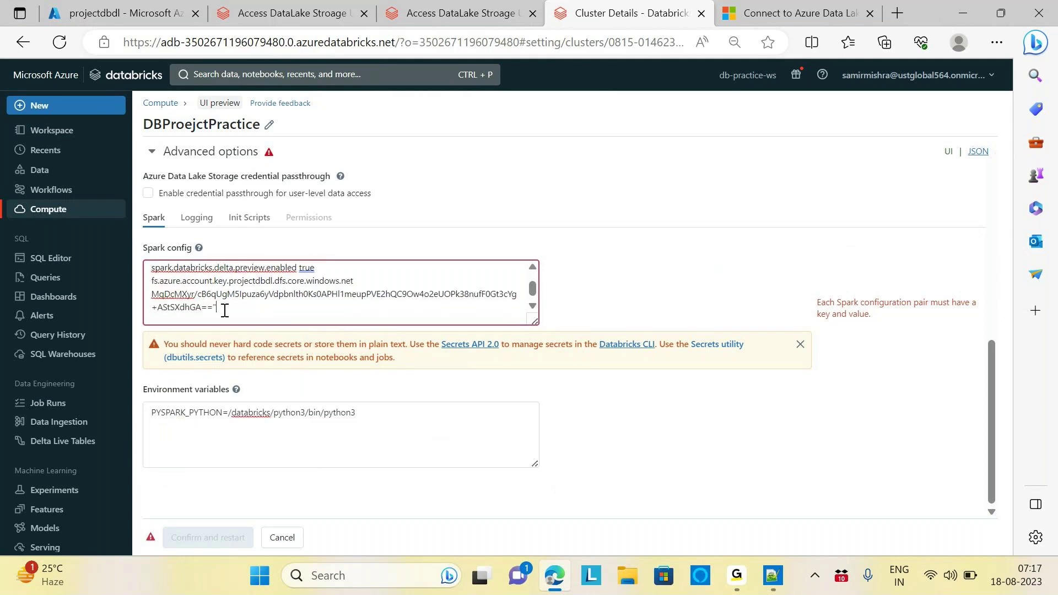
click(577, 393)
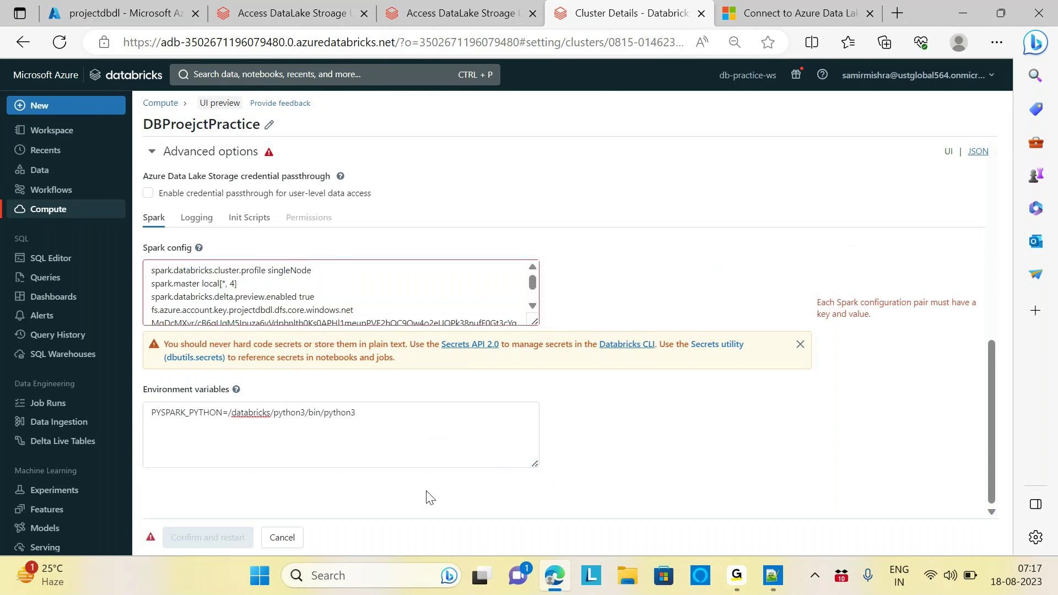
Cut the access key from its own line and paste it directly after the property name, separated by a space.
click(363, 316)
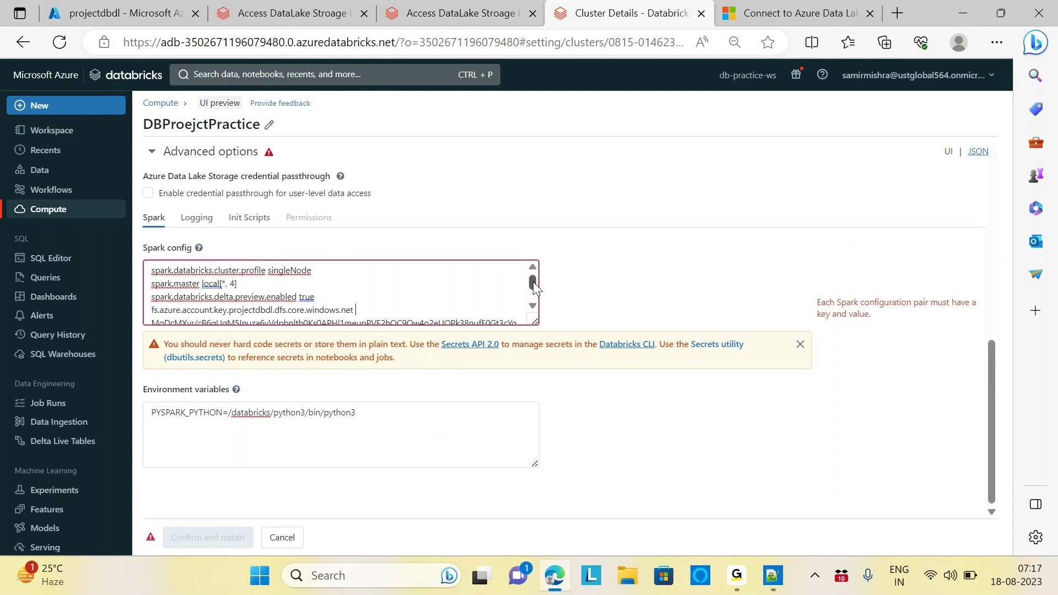
drag(534, 282, 534, 287)
click(155, 297)
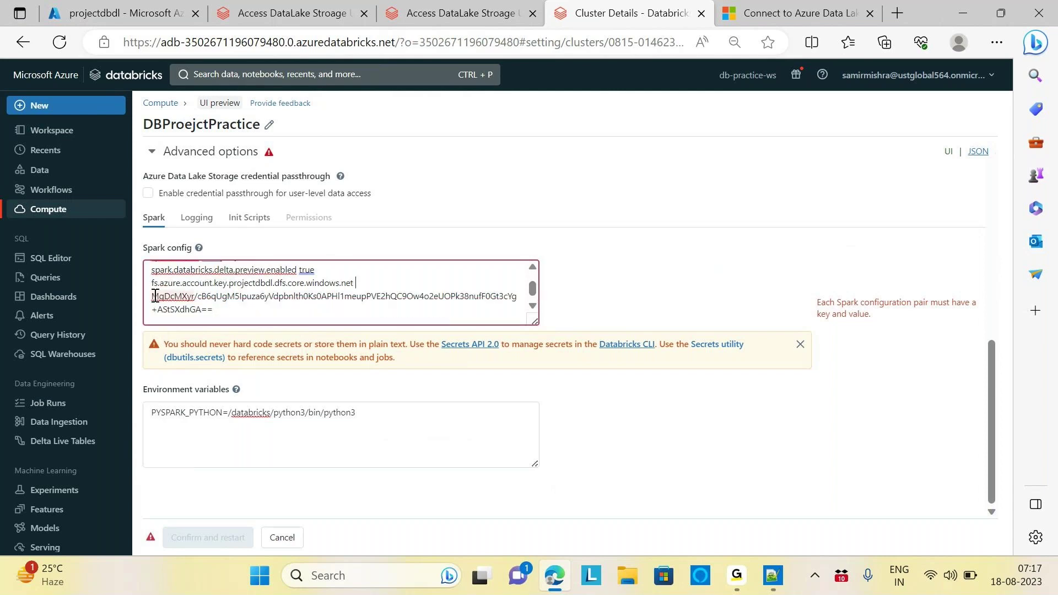
click(155, 296)
drag(152, 298, 219, 317)
key(ctrl+c)
key(BackSpace)
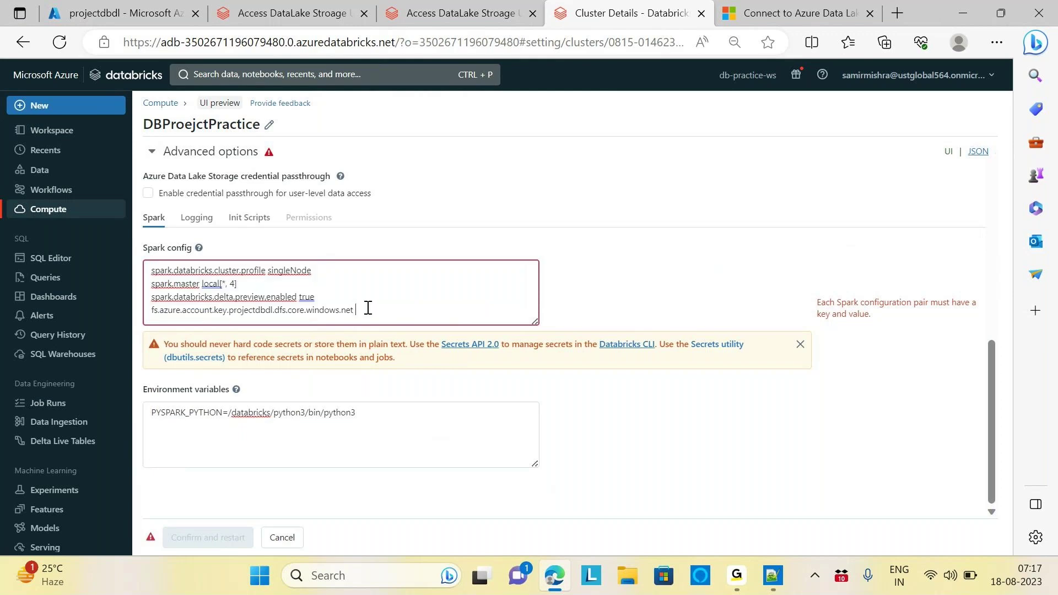
key(ctrl+v)
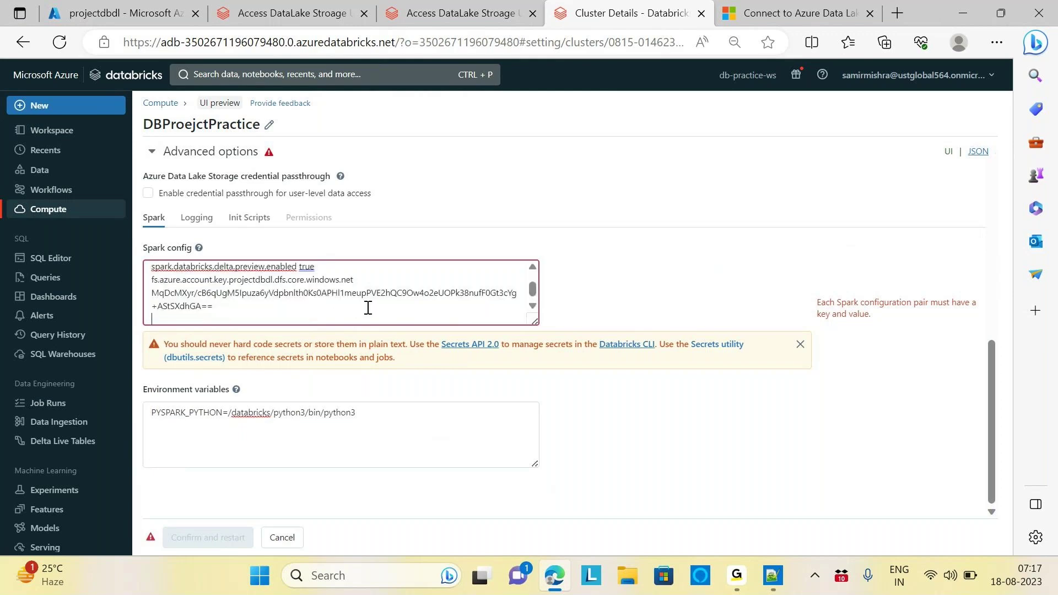
Check the finished Spark config, save it and restart the DBProejctPractice cluster.
click(610, 305)
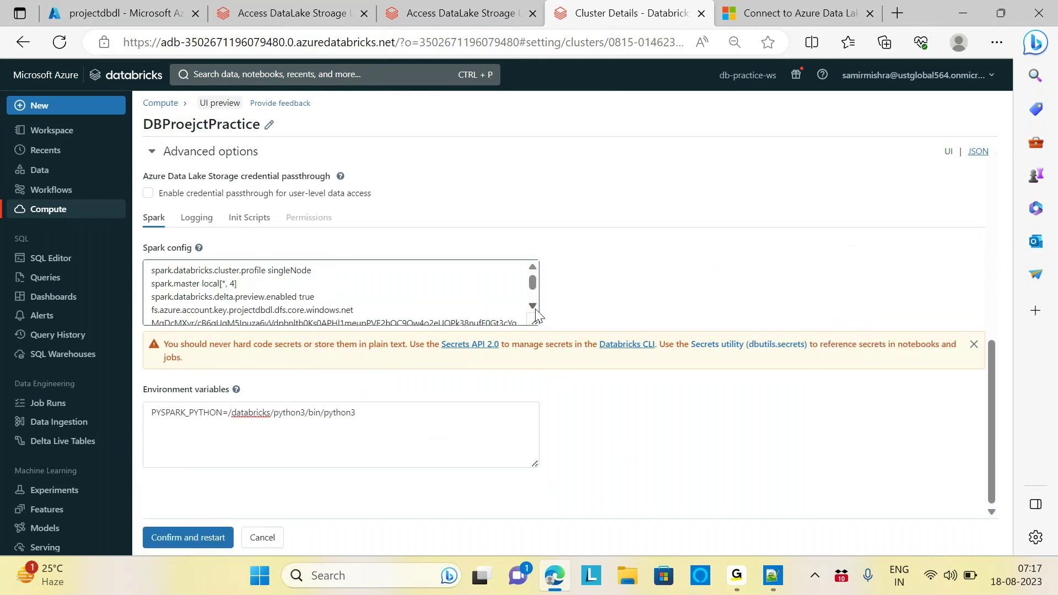
scroll(536, 311, down, 1)
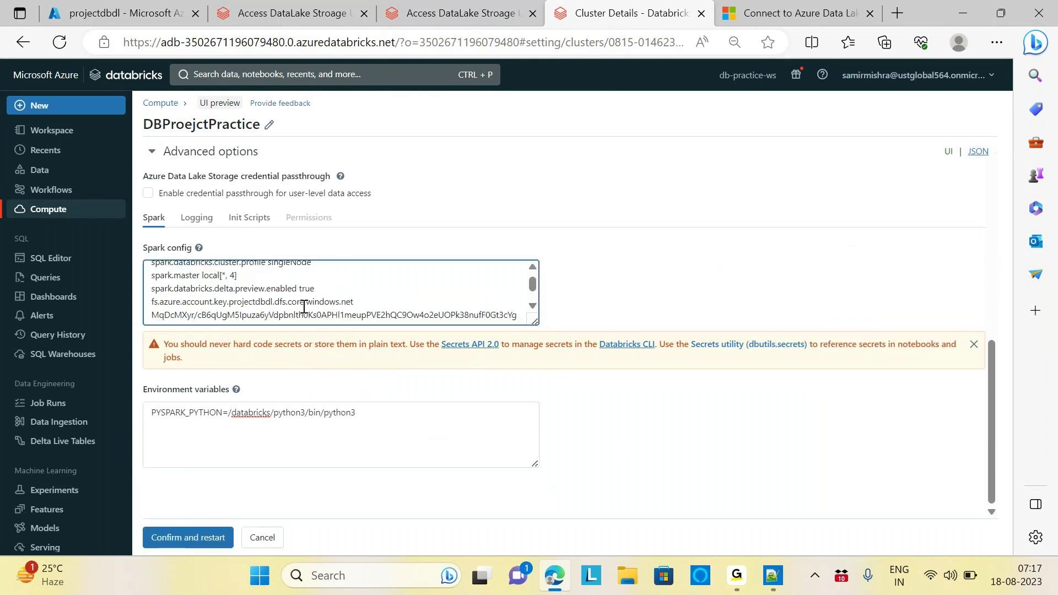
click(197, 541)
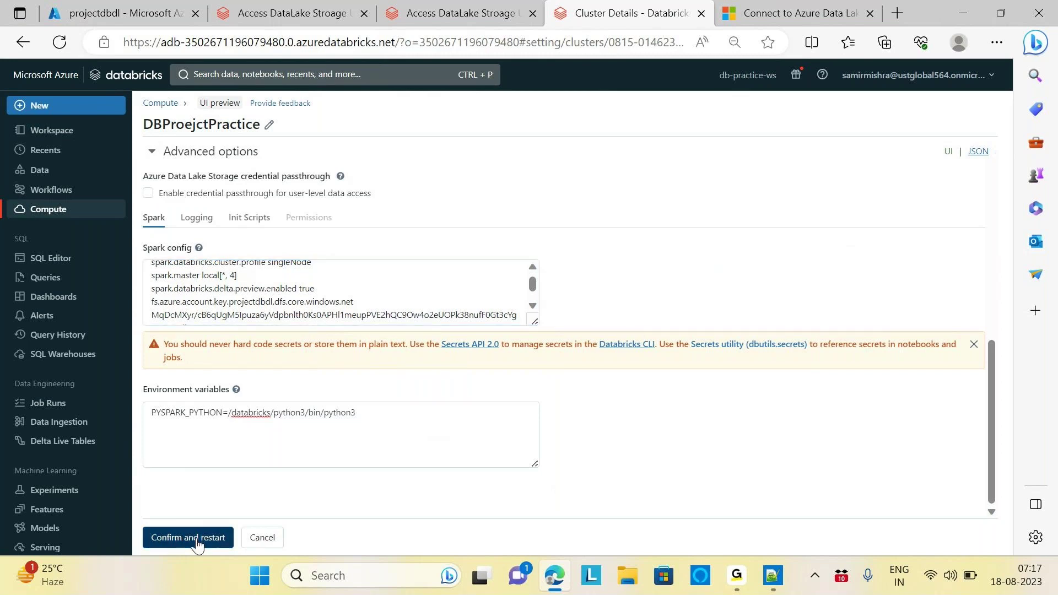
click(620, 207)
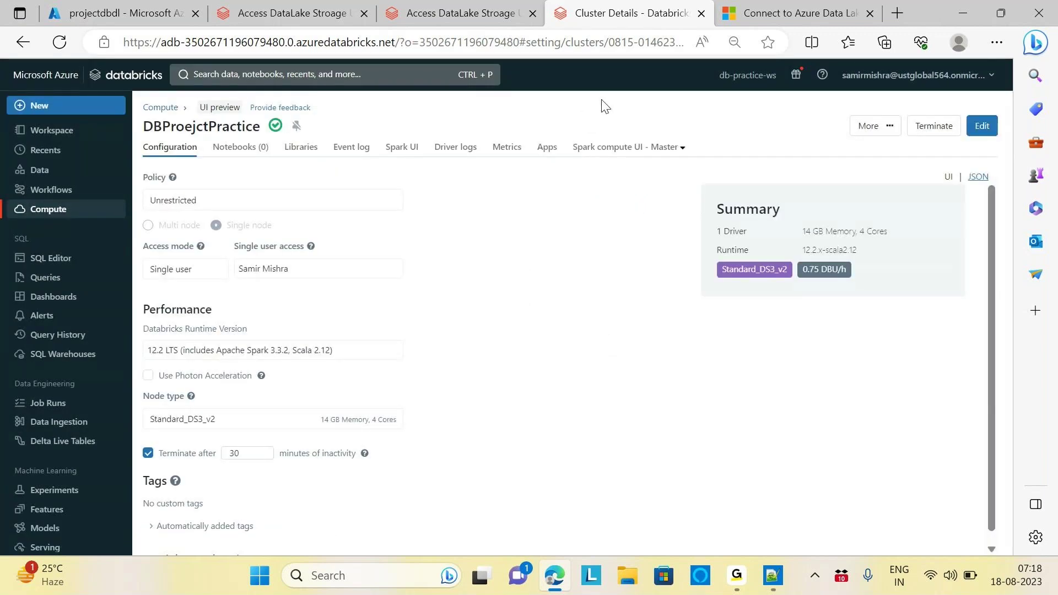
Delete the whole spark.conf.set access key code from Cmd 2 of the Access DataLake Stroage Using Clustered Scope notebook.
click(462, 22)
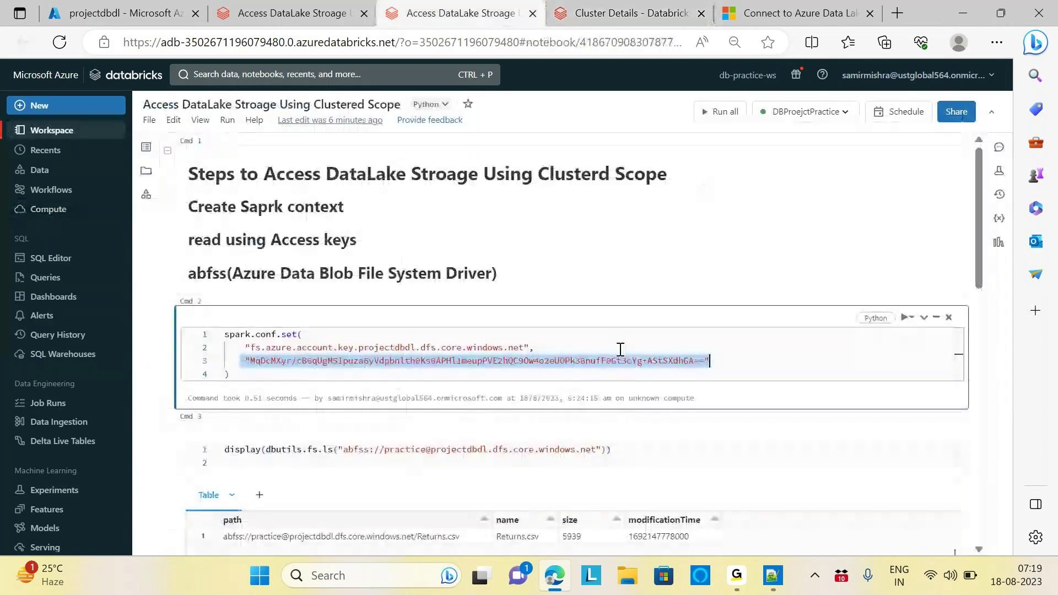
click(746, 362)
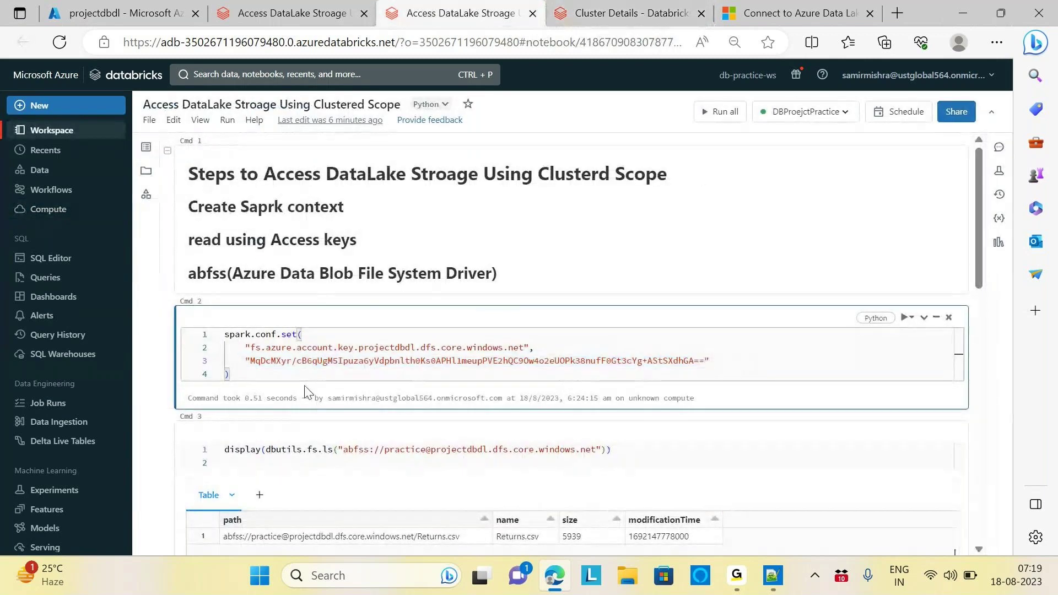
drag(234, 374, 218, 335)
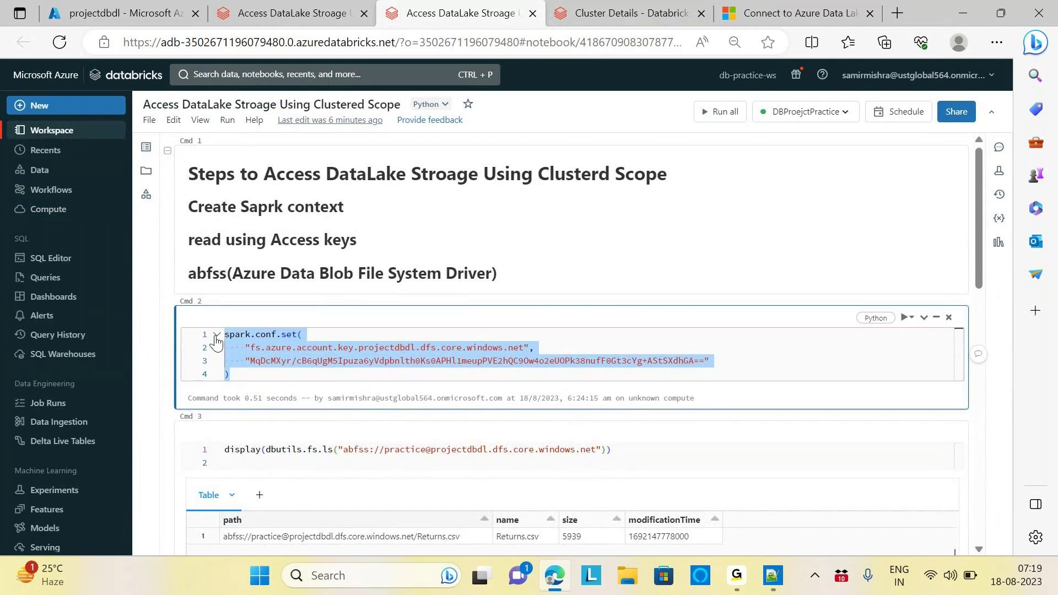
key(BackSpace)
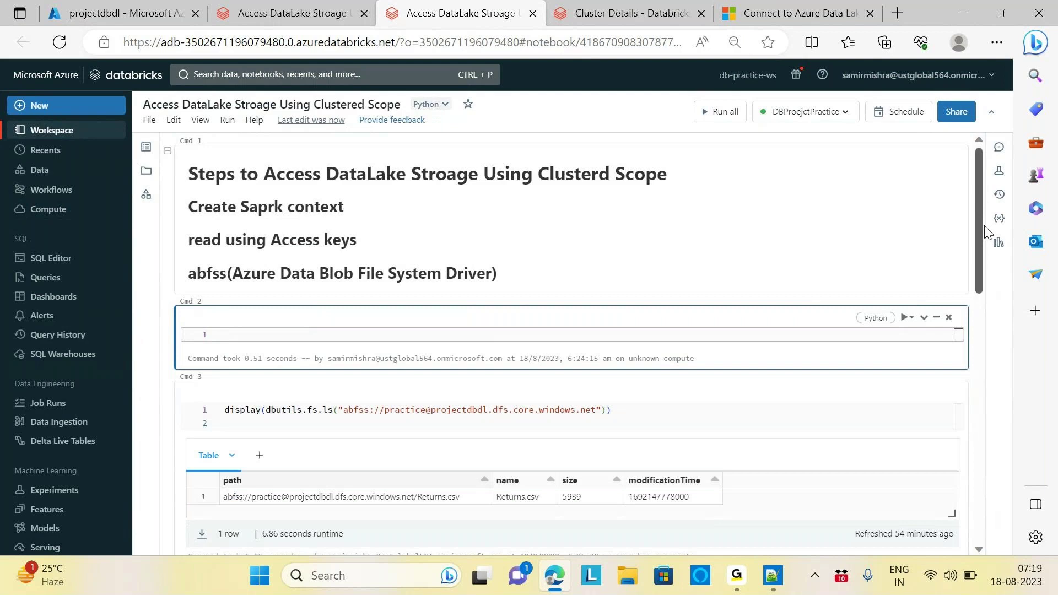
Run the dbutils.fs.ls cell that lists the practice container of projectdbdl.
scroll(978, 226, down, 4)
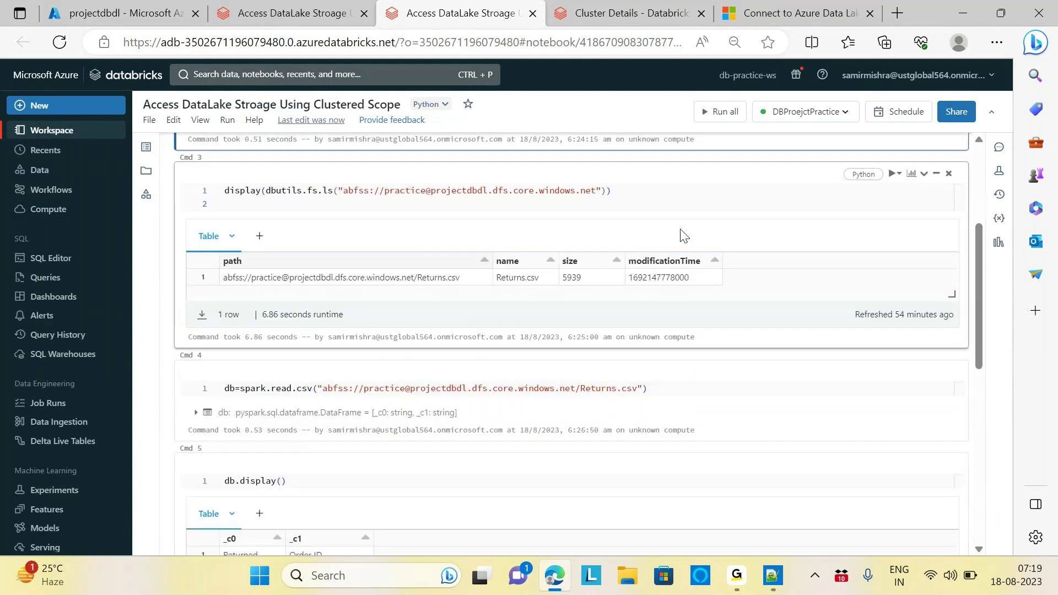
click(632, 193)
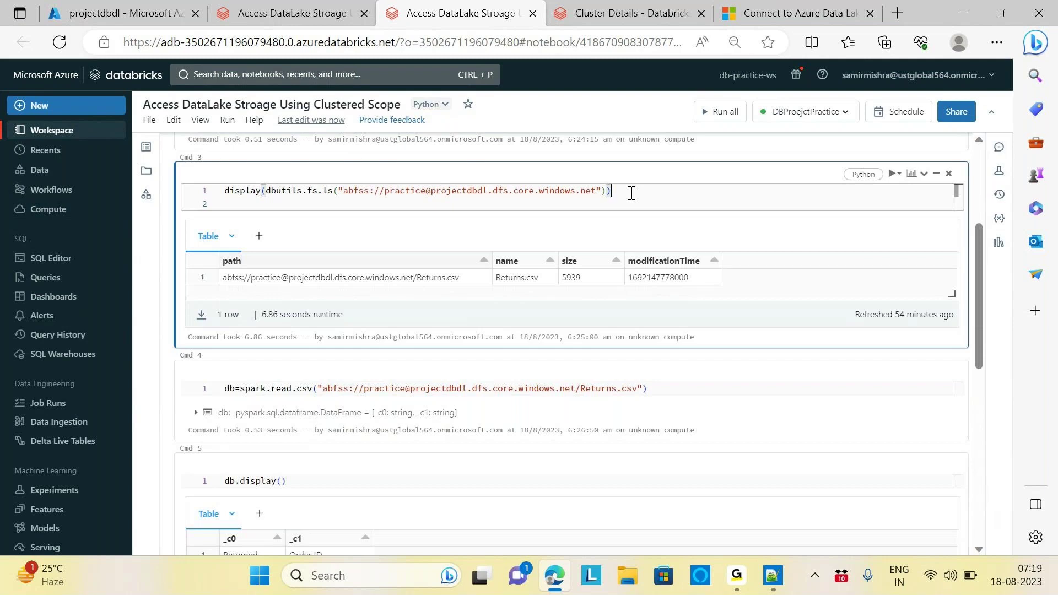
key(shift+Return)
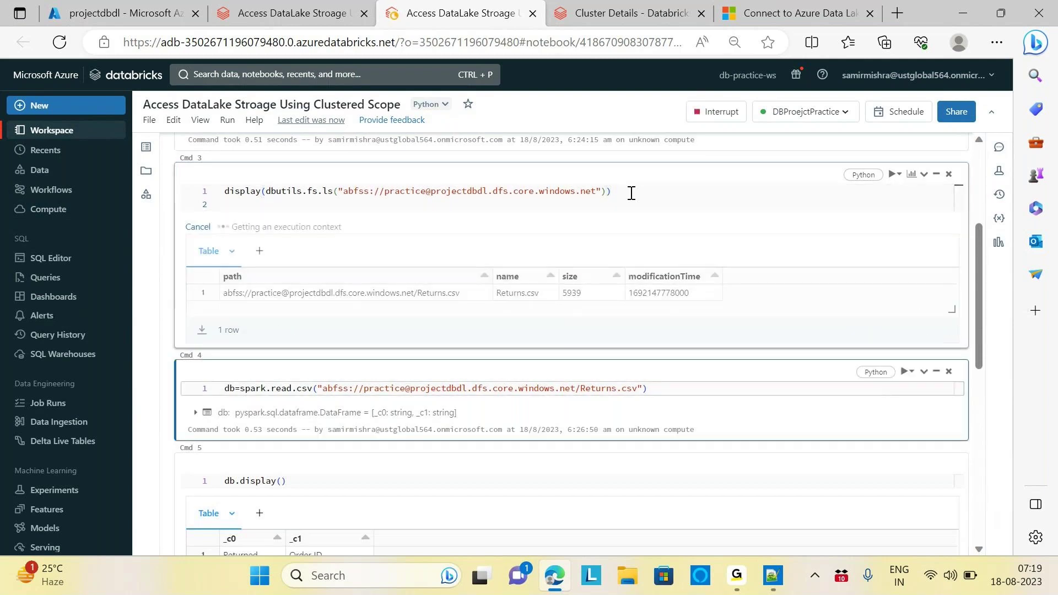
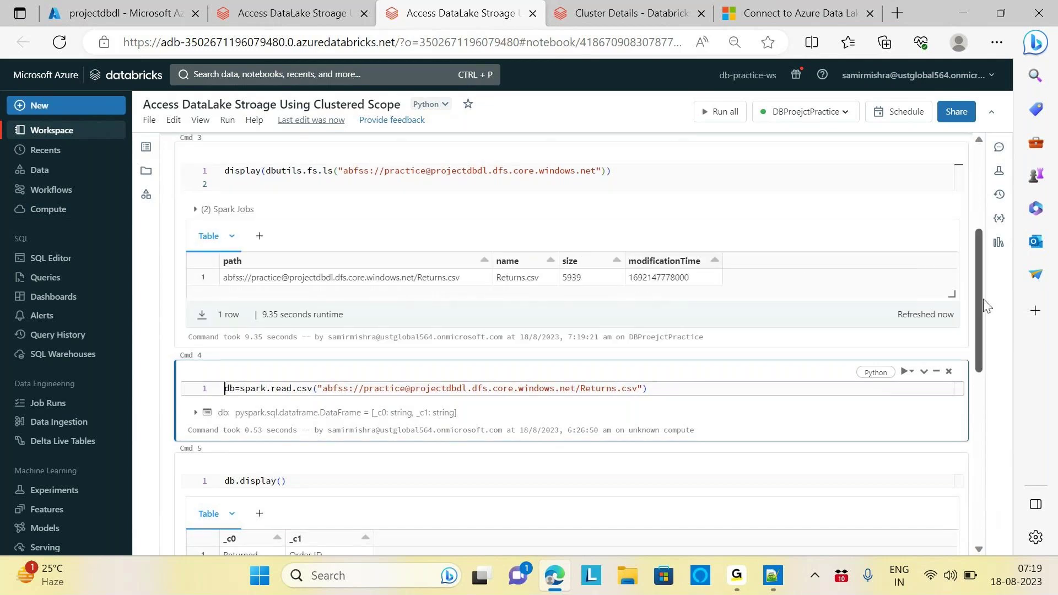
Run the cell that reads Returns.csv into db and the db.display() cell below it.
mouse_move(979, 310)
mouse_down()
mouse_move(979, 240)
mouse_move(981, 315)
mouse_up()
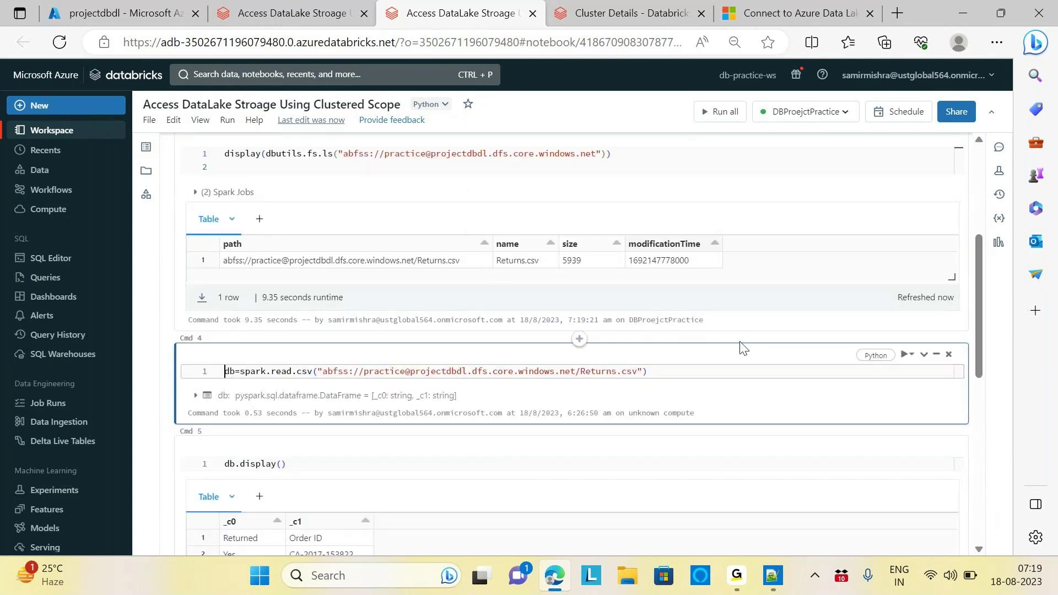
key(shift+Return)
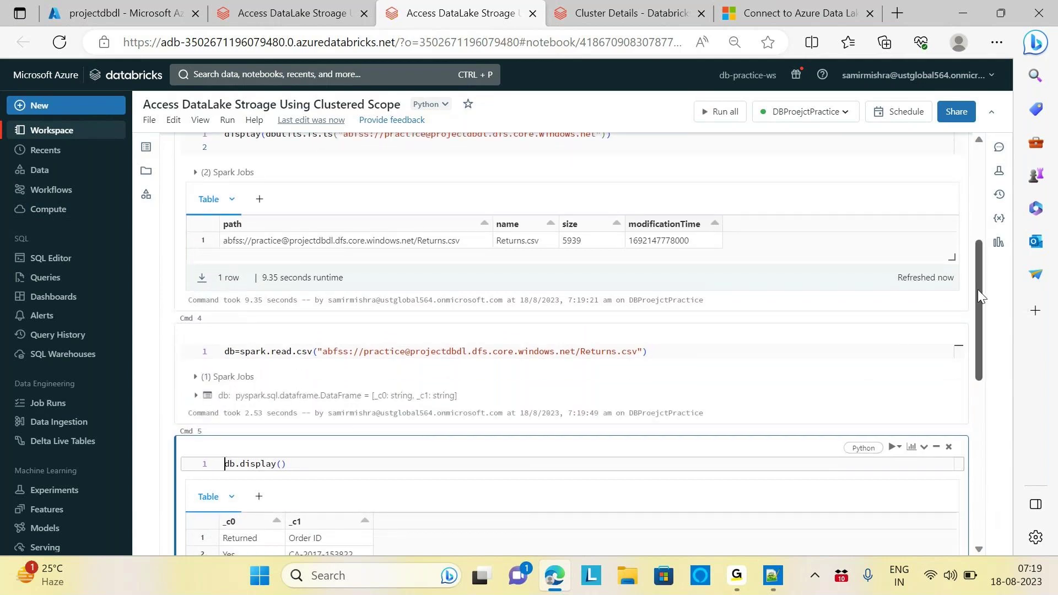
drag(978, 289, 974, 338)
click(483, 321)
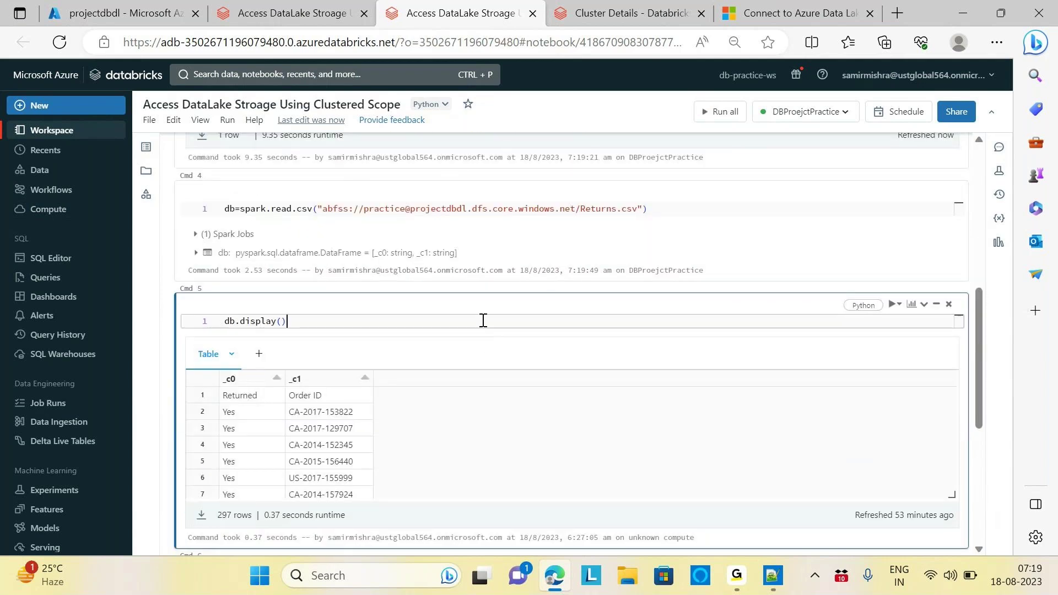
key(shift+Return)
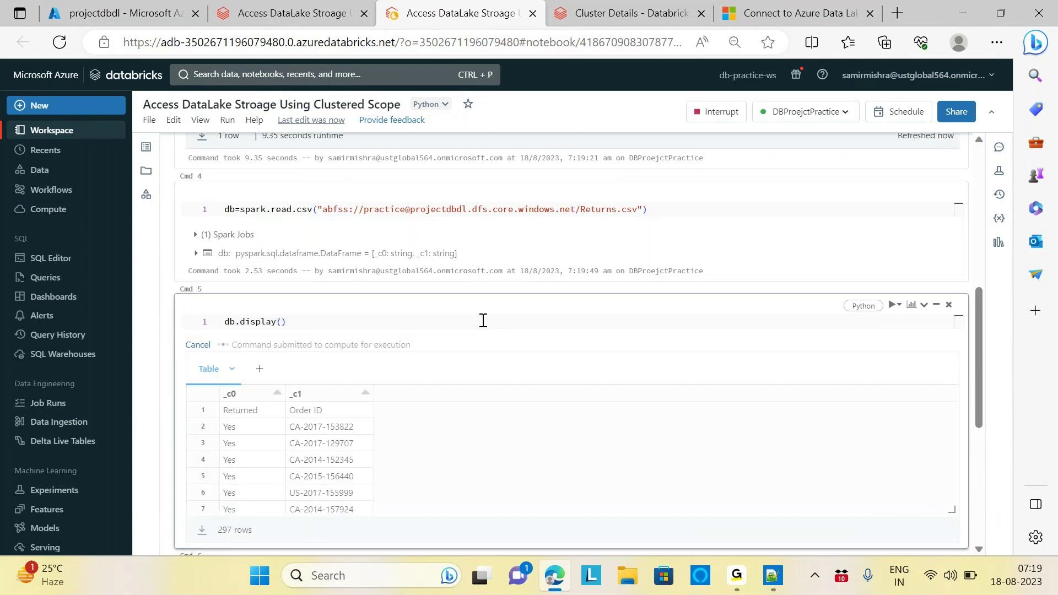
Open the DBProejctPractice cluster for editing and expand its advanced options to reach the Spark config.
drag(979, 353, 969, 222)
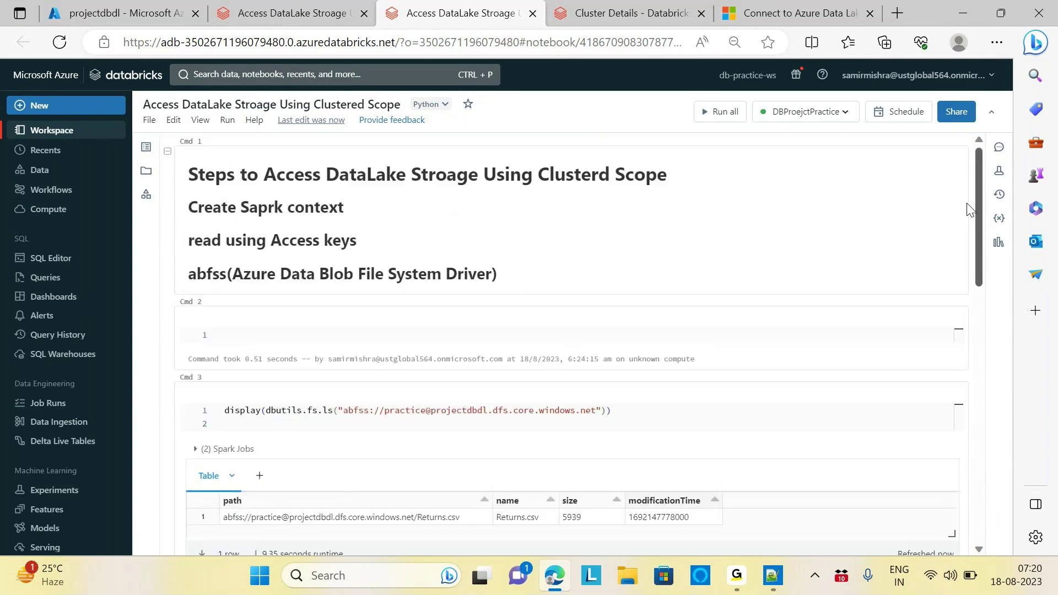
drag(982, 231, 986, 192)
click(622, 16)
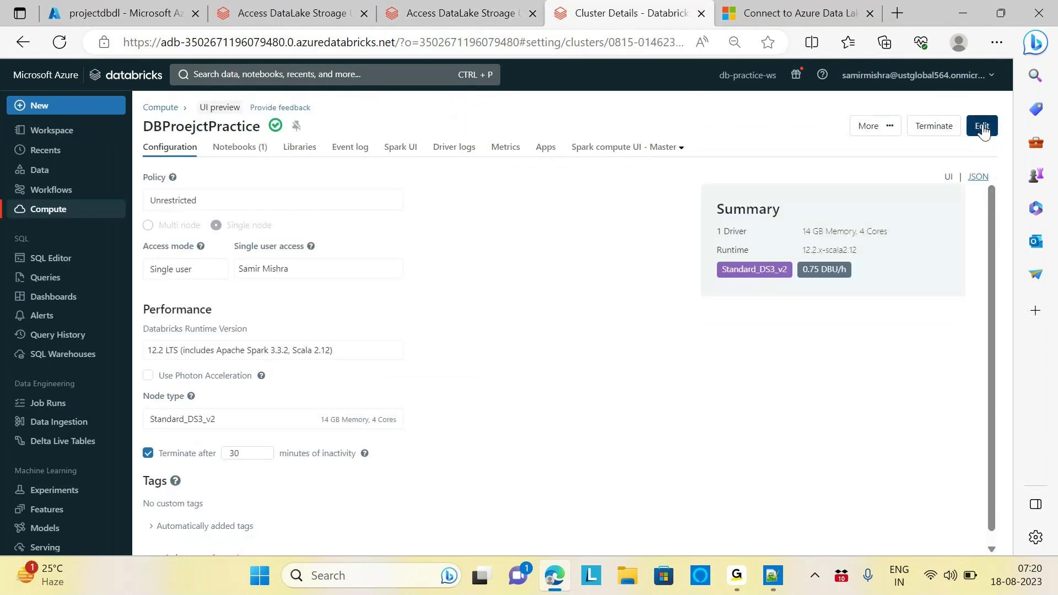
click(984, 130)
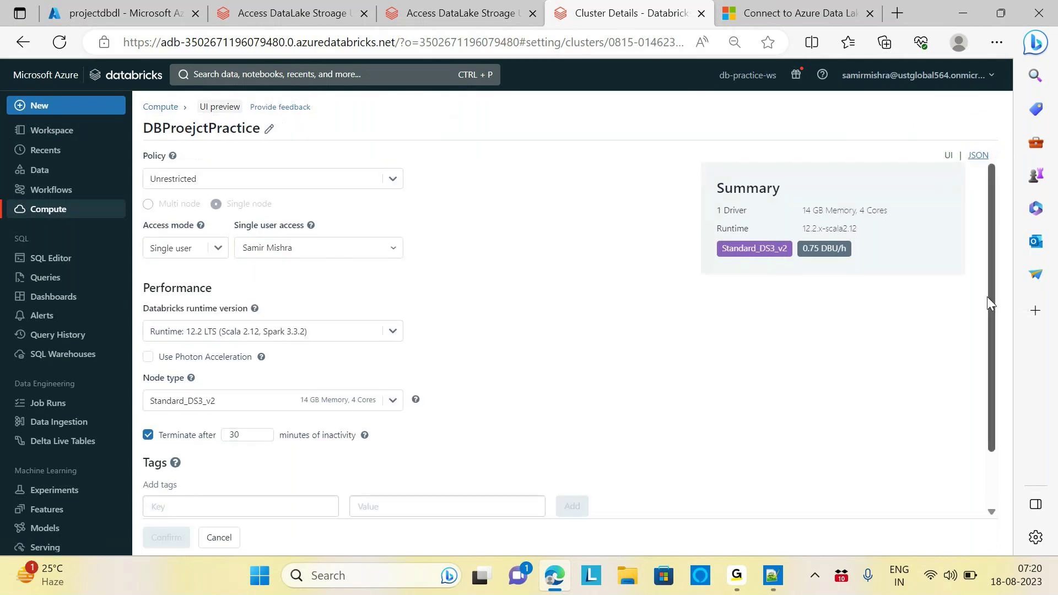
scroll(999, 402, down, 2)
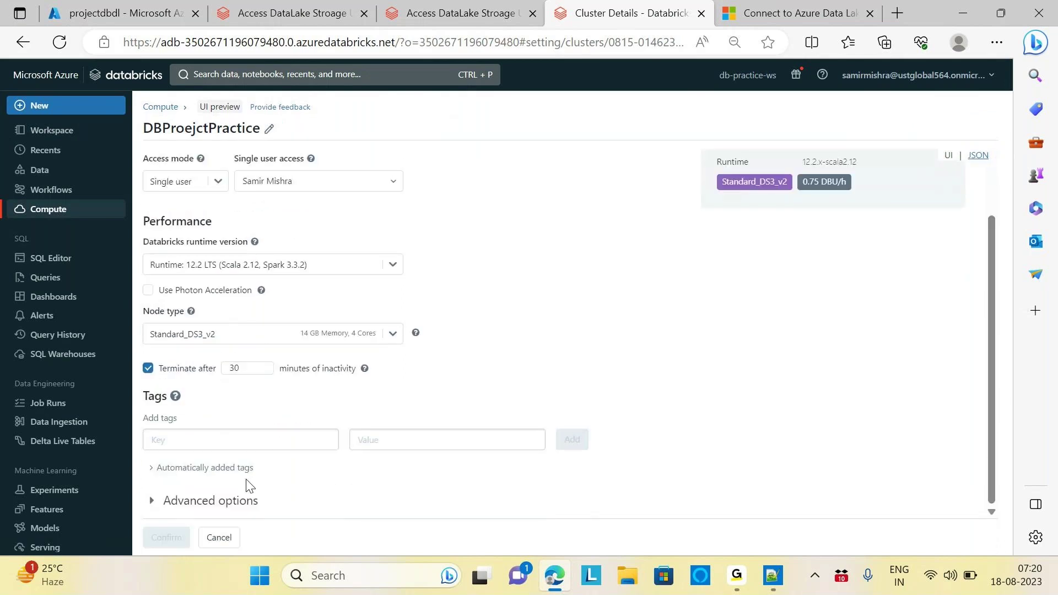
click(219, 502)
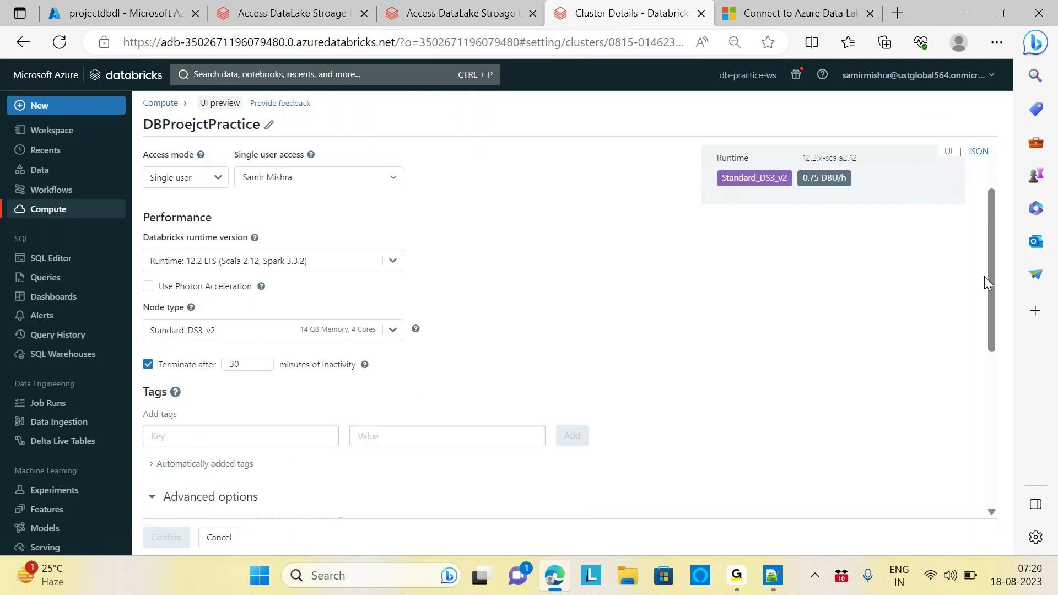
scroll(990, 352, down, 5)
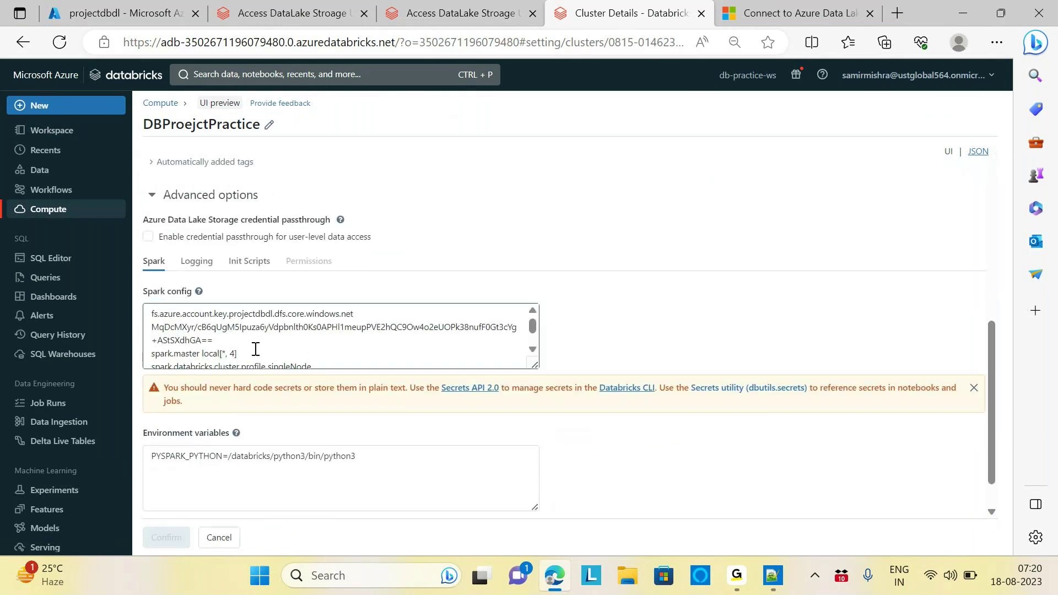
Delete the fs.azure.account.key property and its access key from the Spark config, keeping the three spark settings.
drag(151, 314, 256, 354)
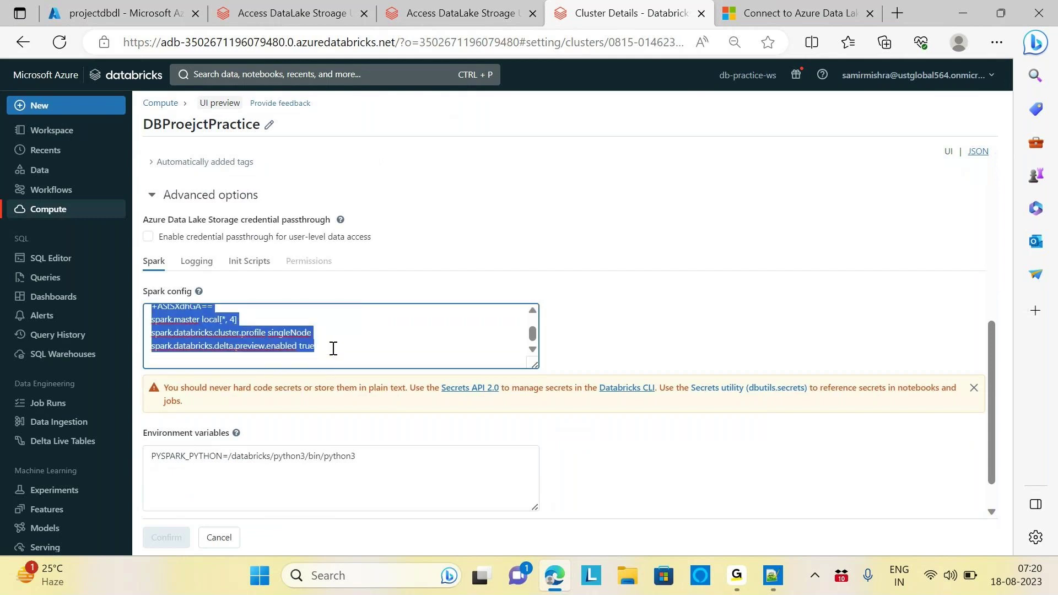
click(440, 356)
click(252, 317)
key(Up)
key(Up)
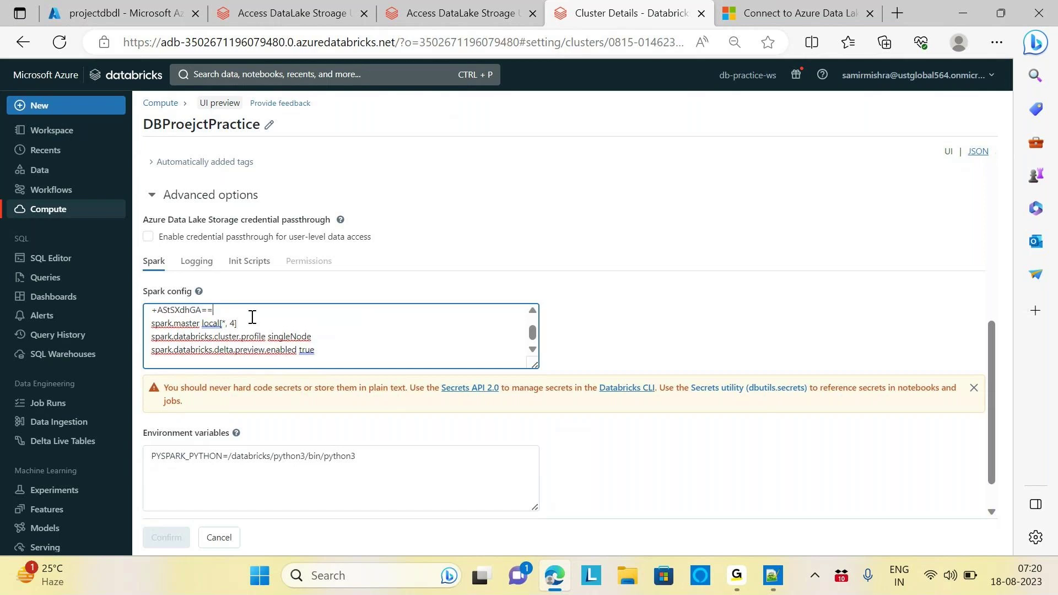
key(Up)
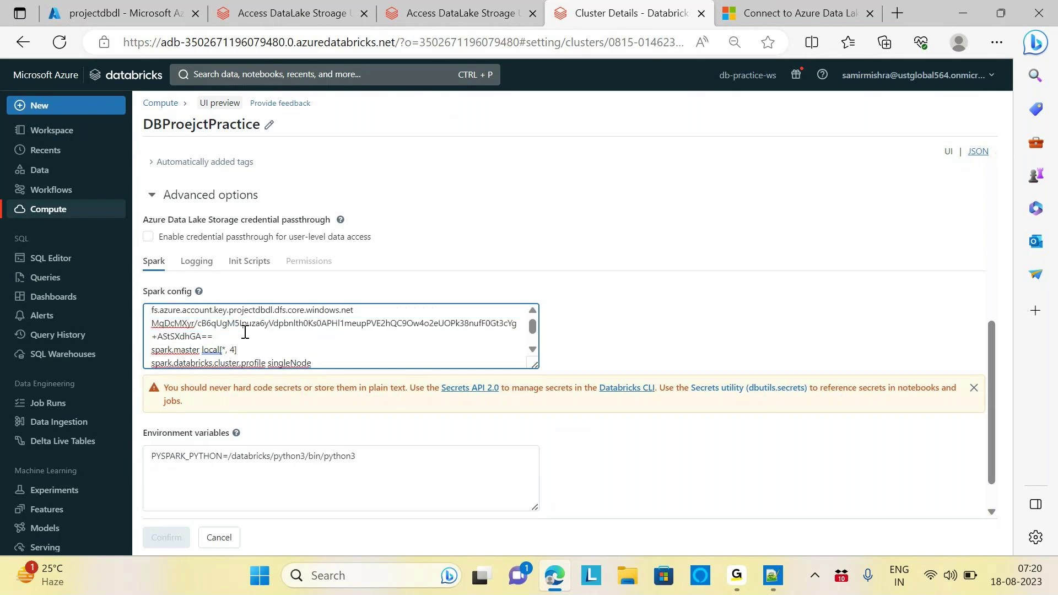
drag(215, 333, 142, 319)
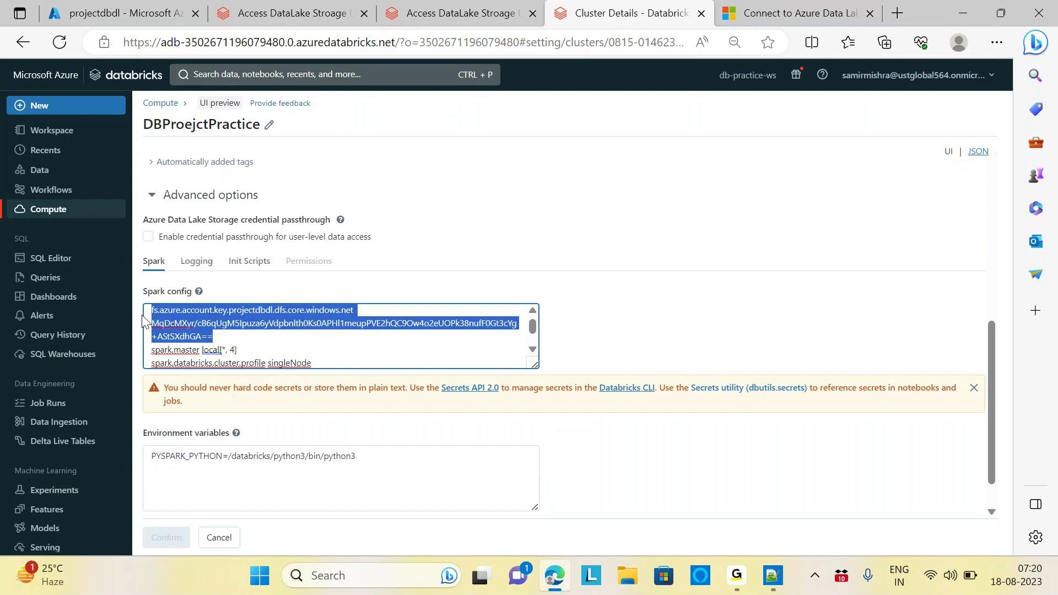
key(Delete)
key(Delete)
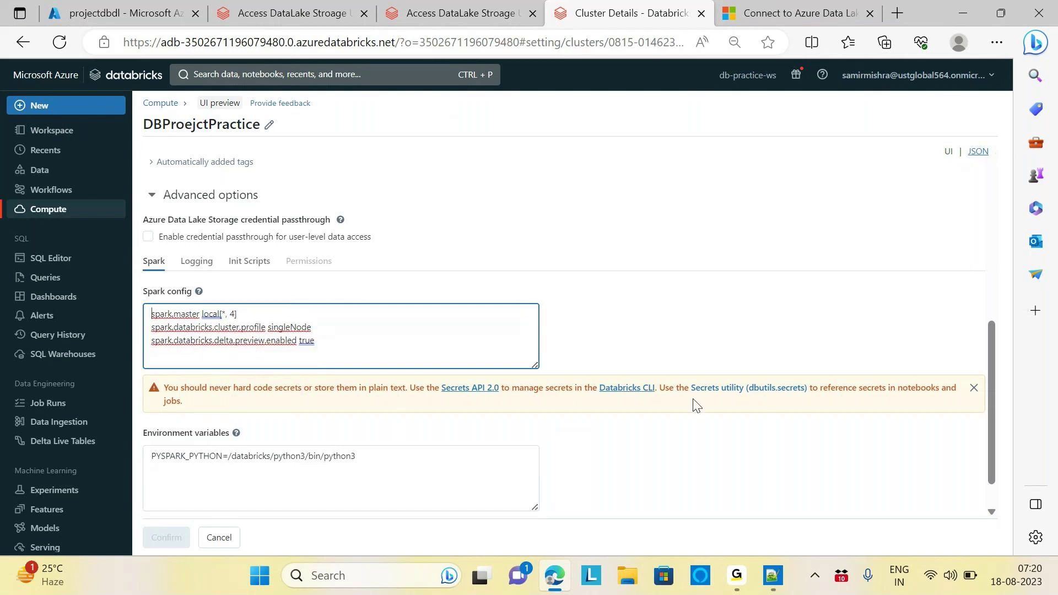
Save the edited configuration with a restart of the DBProejctPractice cluster and return to the clustered scope notebook.
click(295, 390)
click(186, 545)
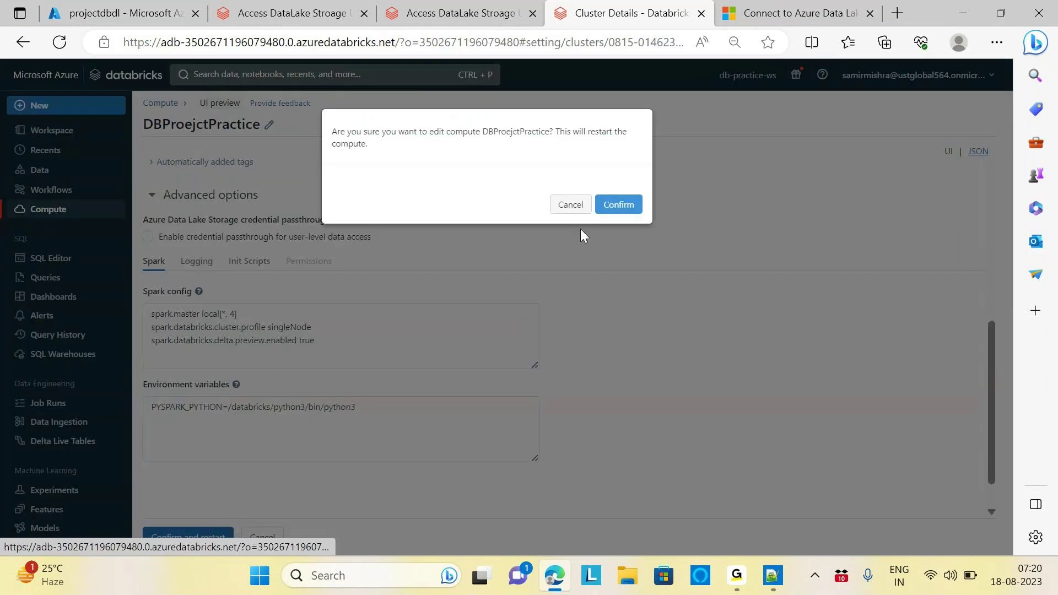
click(619, 205)
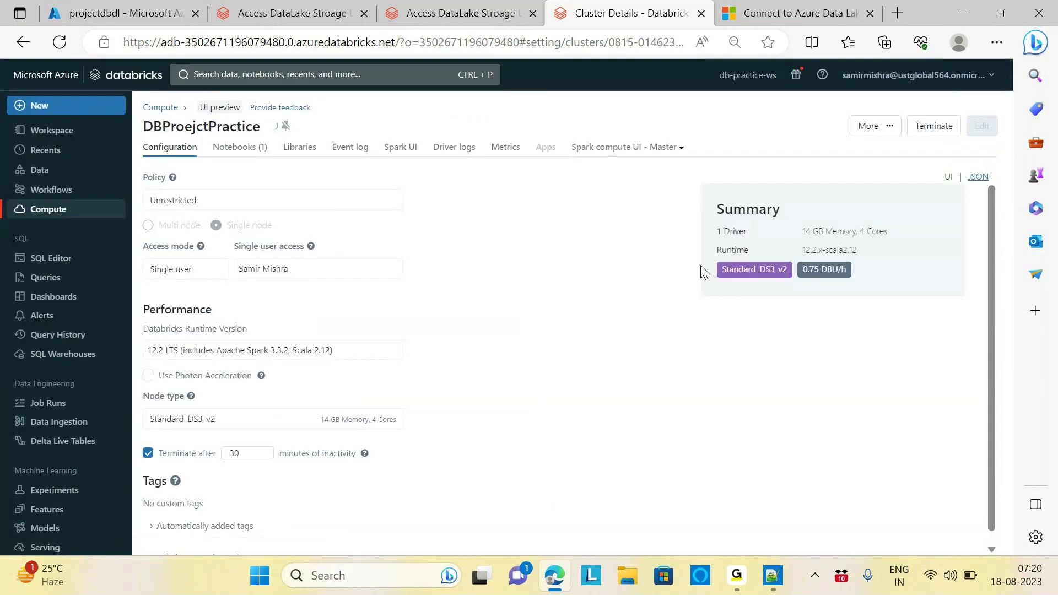
click(445, 12)
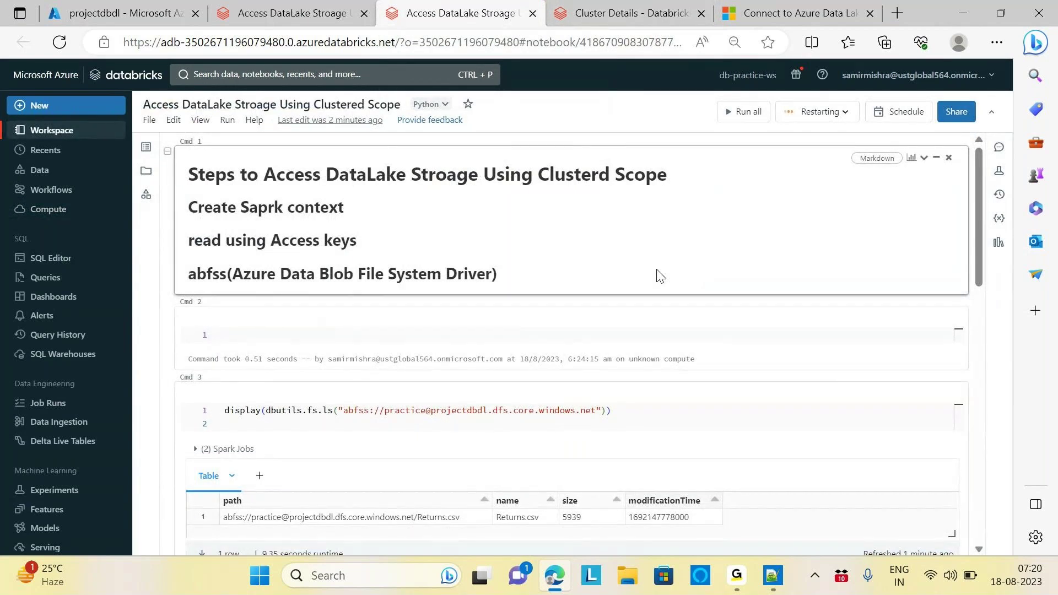
Switch to Notepad++ and add the line "Azure Active Directory Credential Passthrough" below the Cluster Scoped Authentication note.
click(772, 576)
text(A)
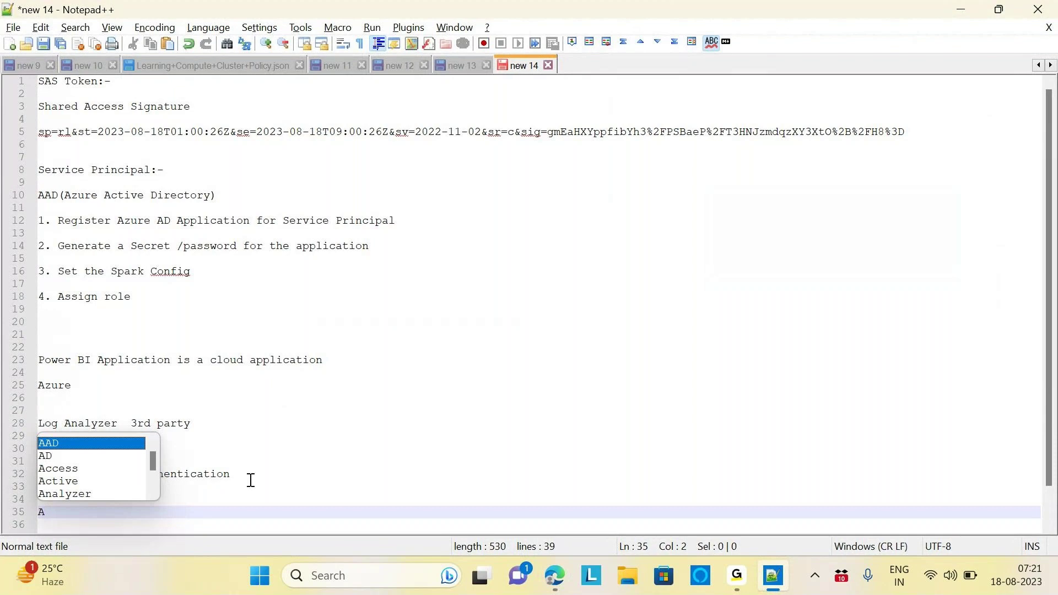
text(zure Active )
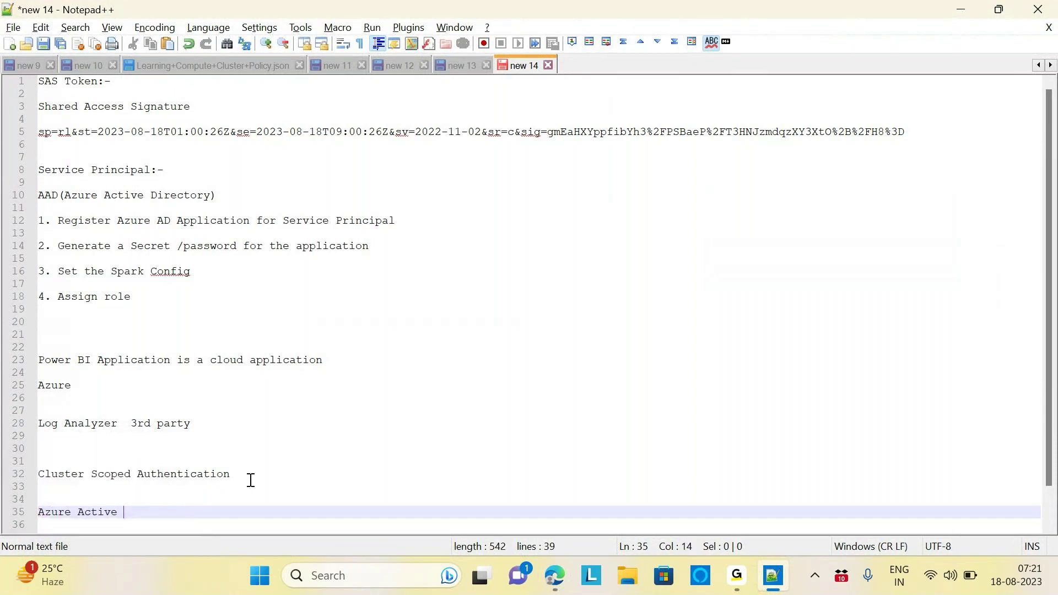
text(Directory Credential )
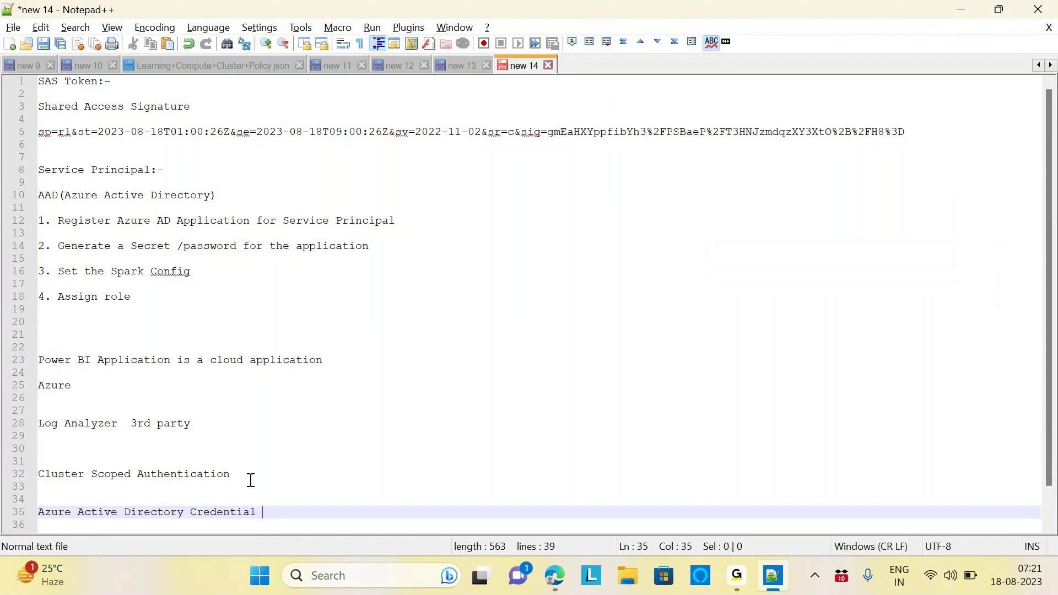
text(Passthrough)
key(Return)
key(Return)
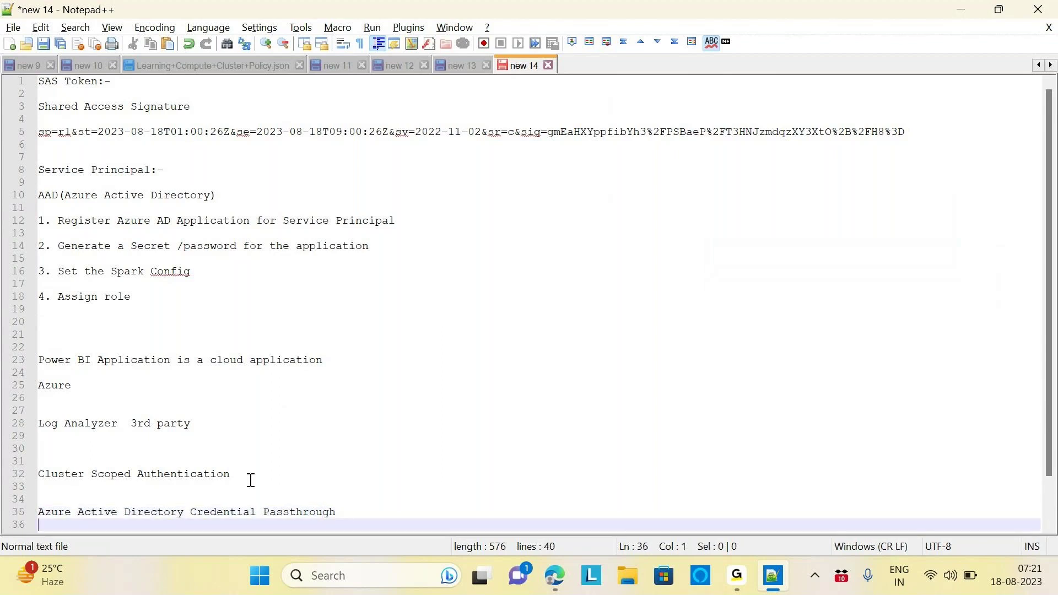
Add the line "Unity Catalog" beneath the credential passthrough note and highlight it.
text(Unity)
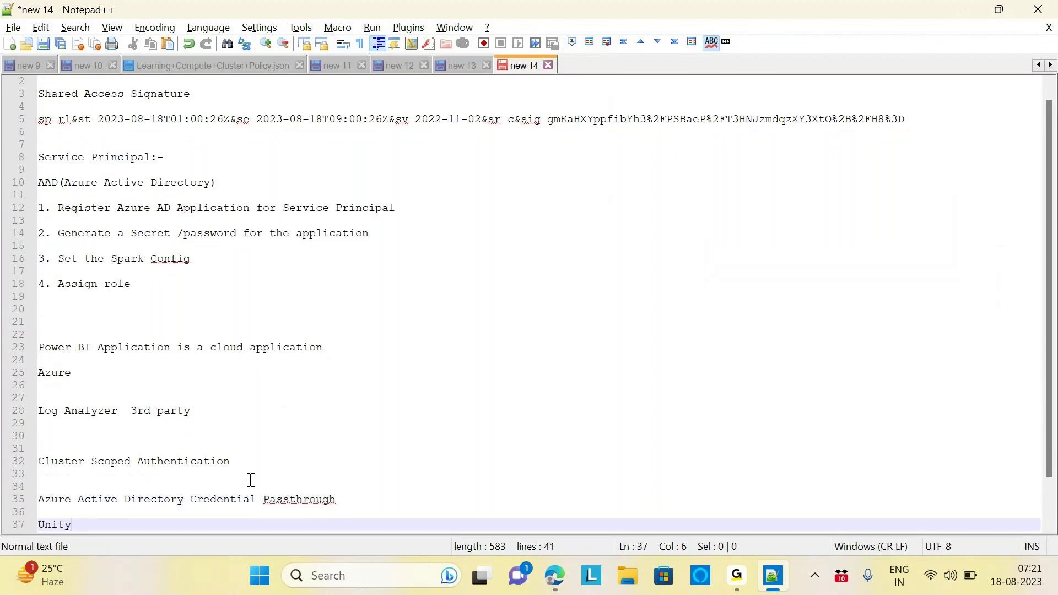
text( Catalog)
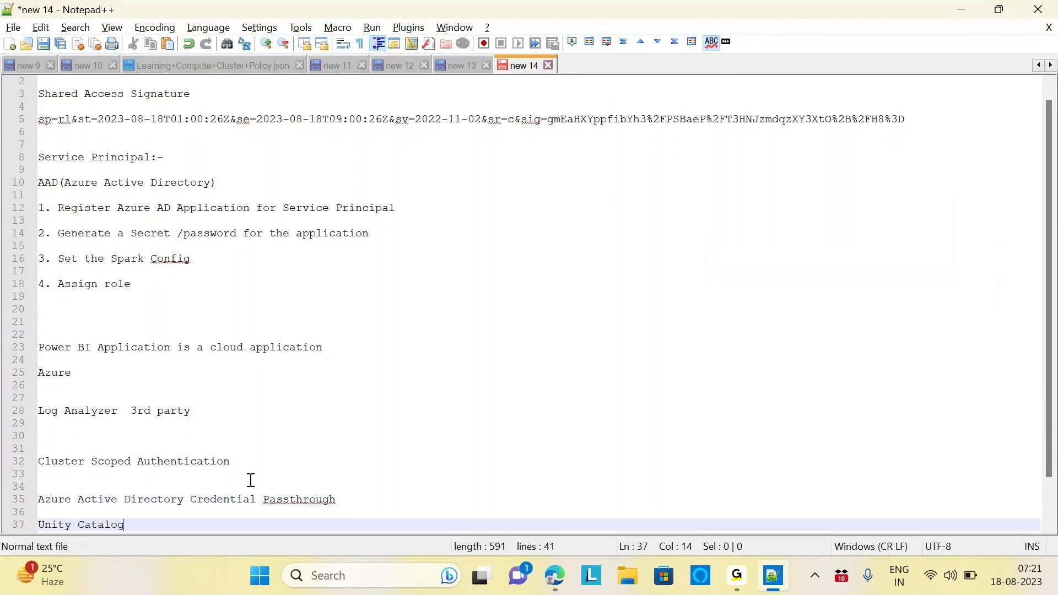
drag(135, 529, 39, 531)
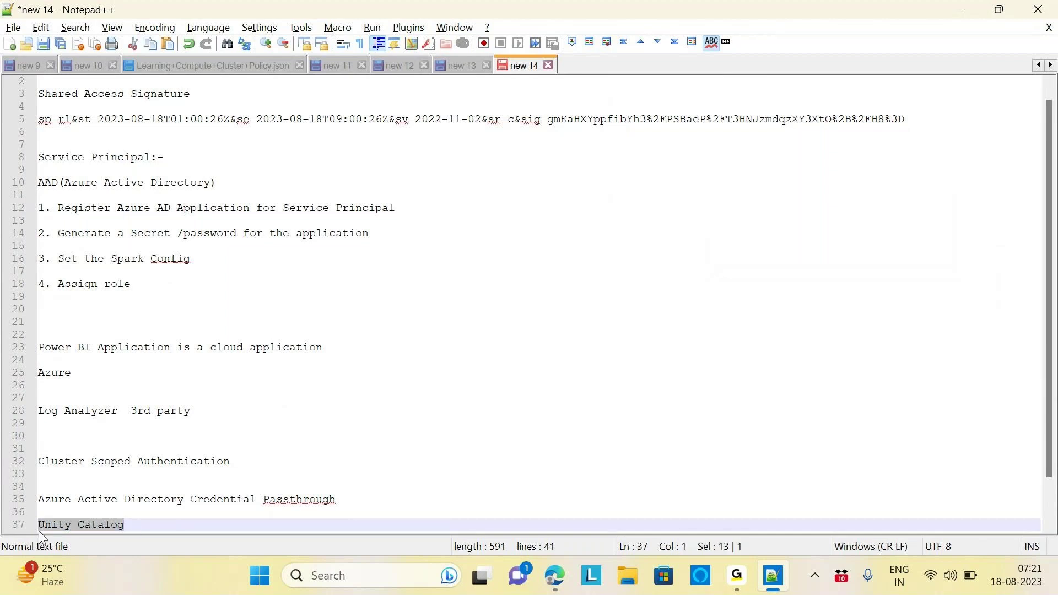
click(132, 524)
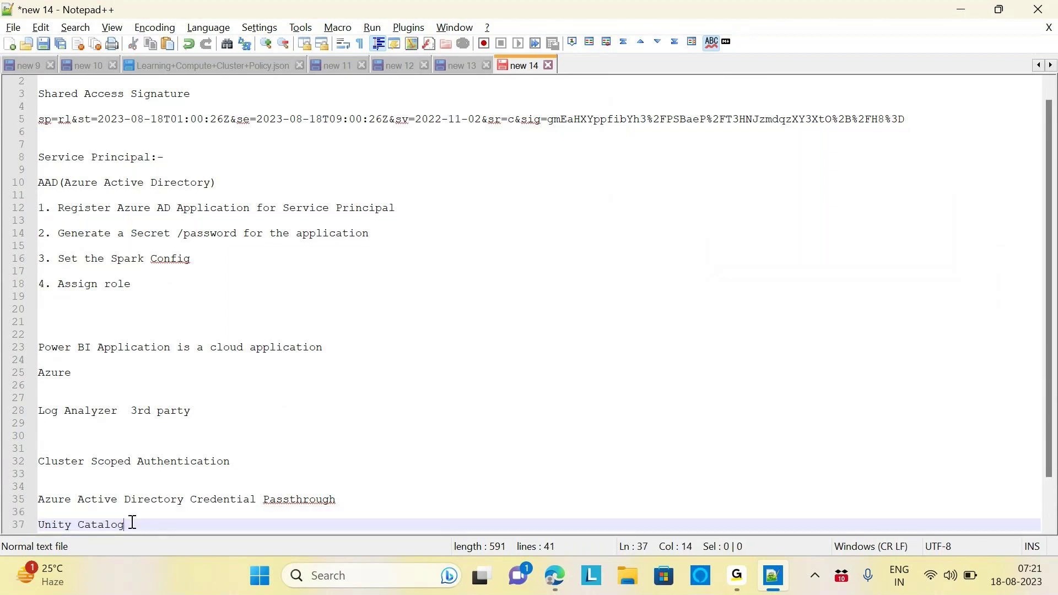
drag(133, 524, 36, 528)
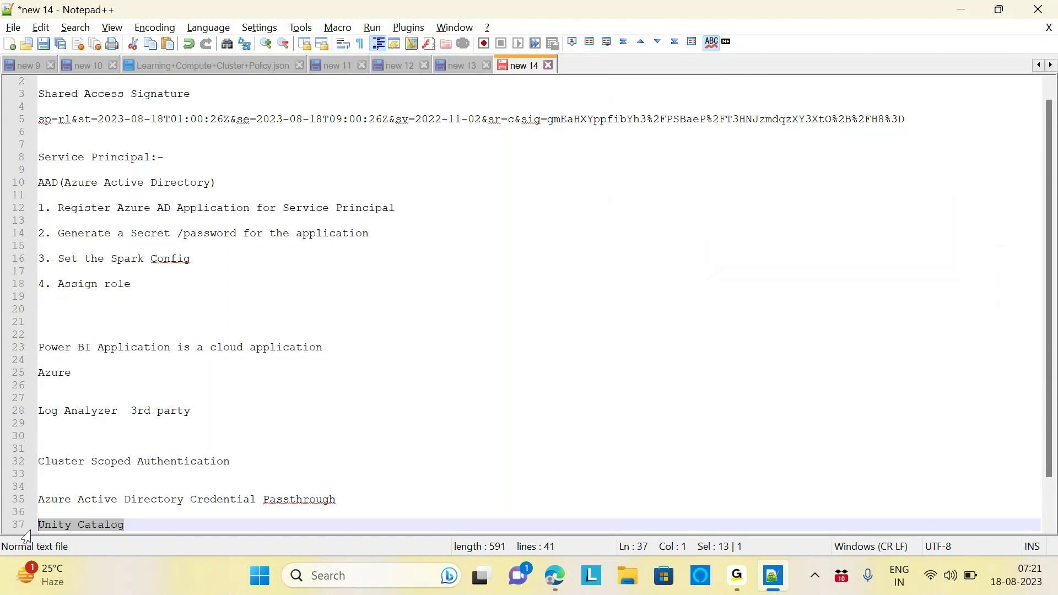
Highlight the "Azure Active Directory Credential Passthrough" and "Unity Catalog" notes, ending with the credential passthrough line selected.
click(333, 500)
drag(356, 499, 34, 502)
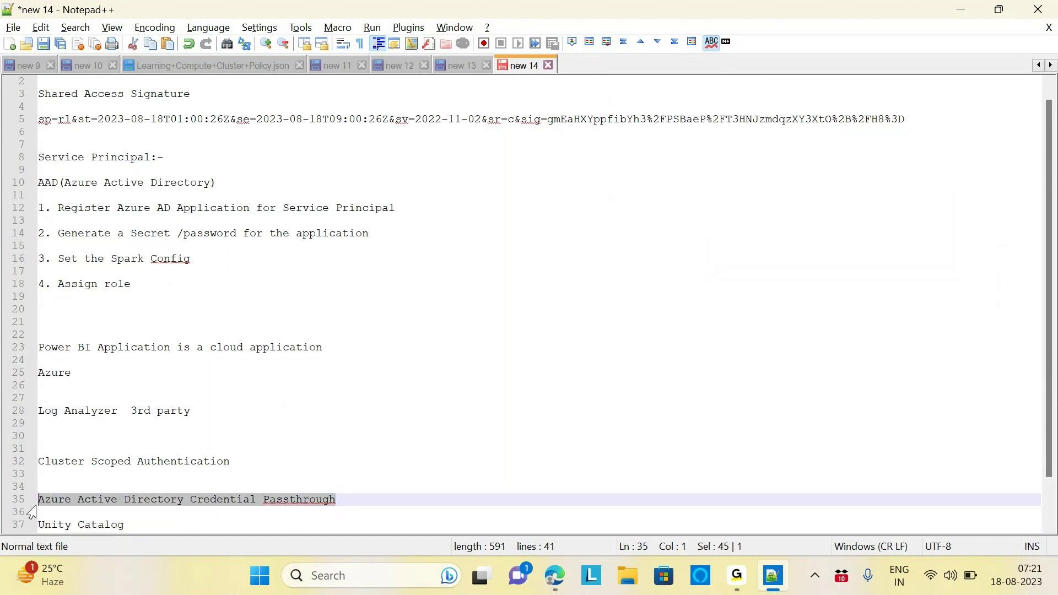
click(389, 456)
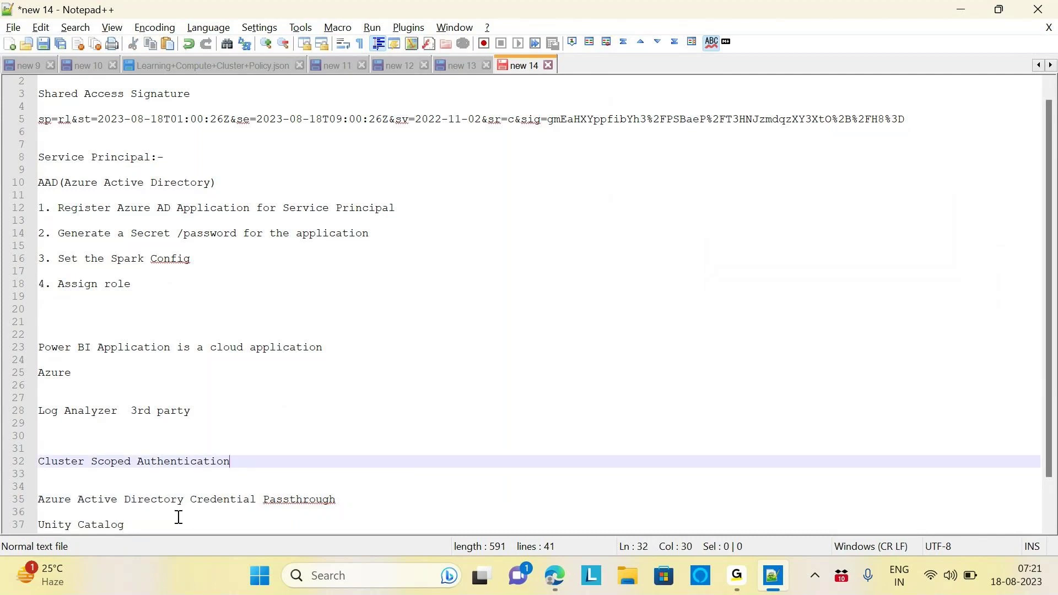
drag(147, 524, 41, 504)
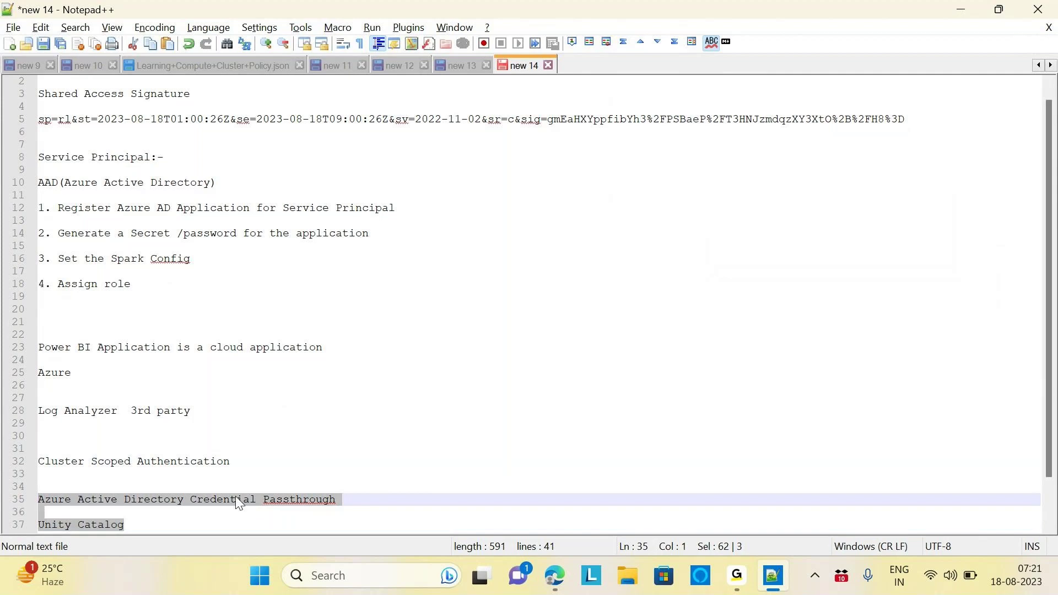
click(366, 489)
drag(349, 500, 38, 502)
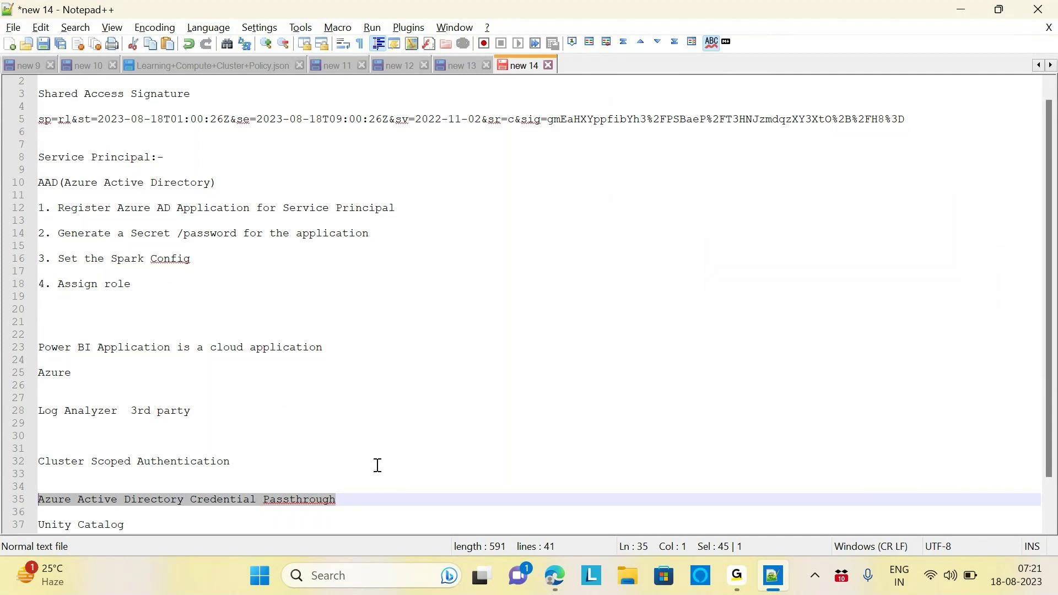
click(401, 465)
drag(338, 499, 33, 501)
Switch to Databricks in Edge, check the DBProejctPractice cluster page and return to the clustered scope notebook.
mouse_move(558, 582)
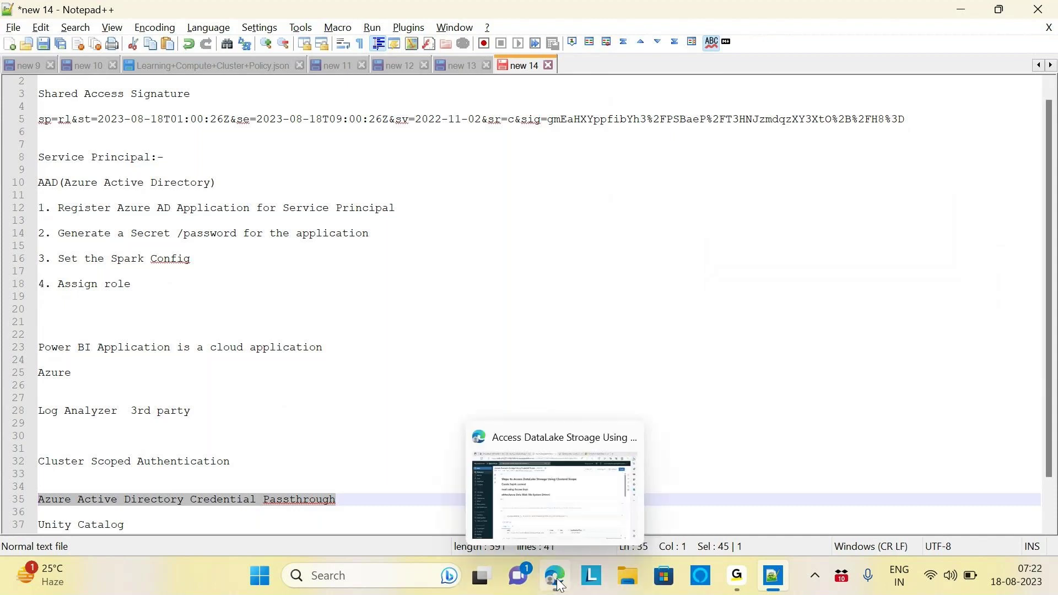
click(589, 507)
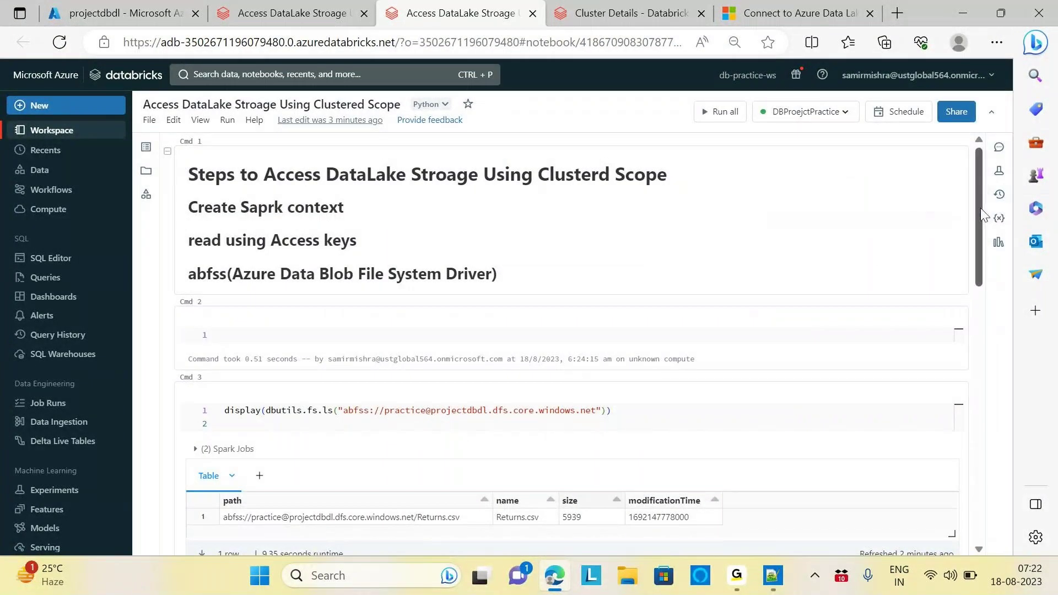
mouse_move(981, 207)
mouse_down()
mouse_move(981, 238)
mouse_move(980, 195)
mouse_move(998, 307)
mouse_move(987, 201)
mouse_up()
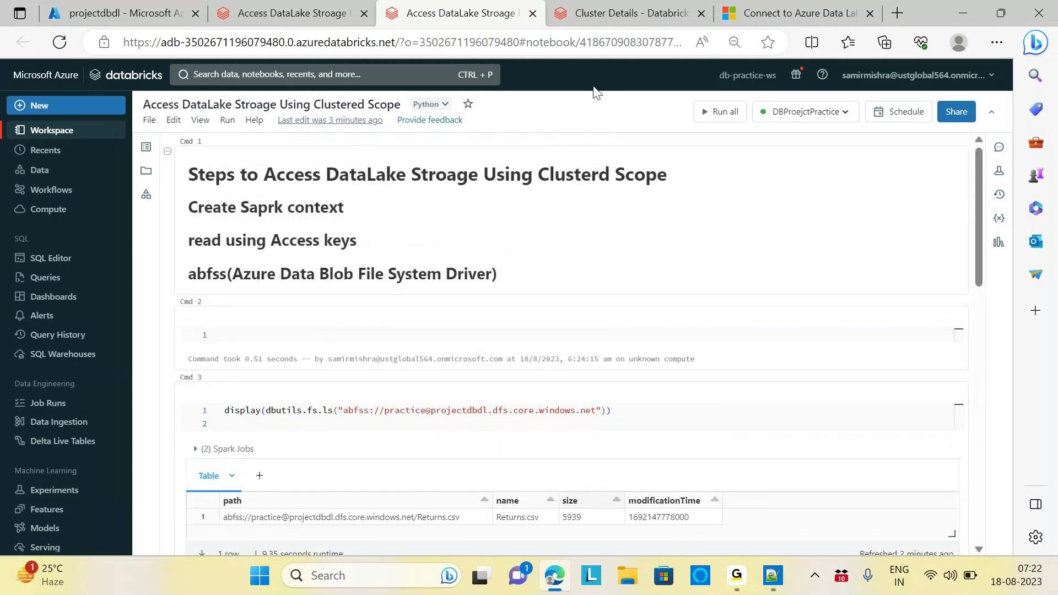
click(599, 16)
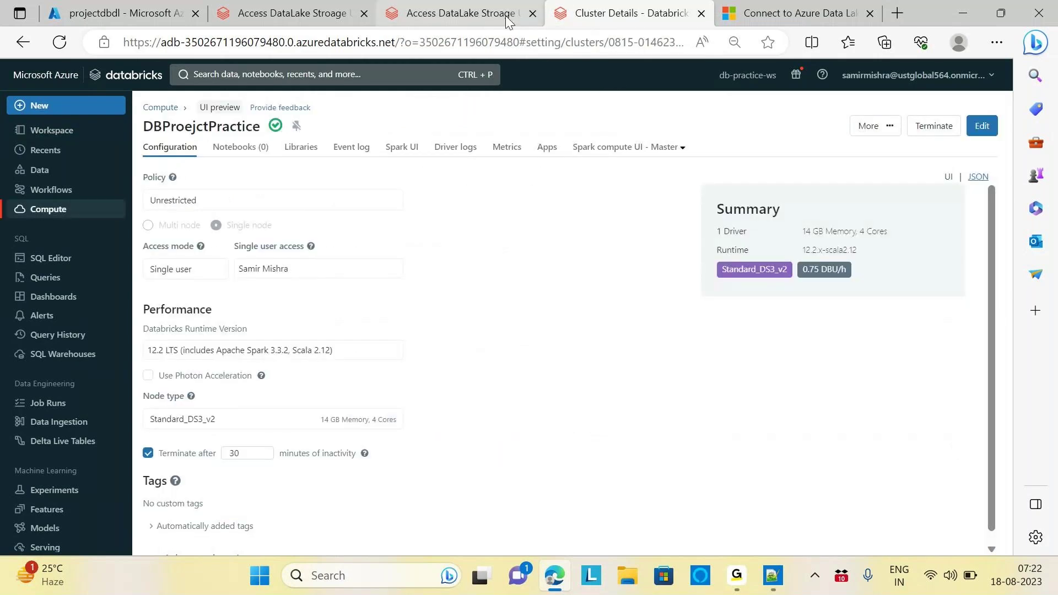
click(469, 14)
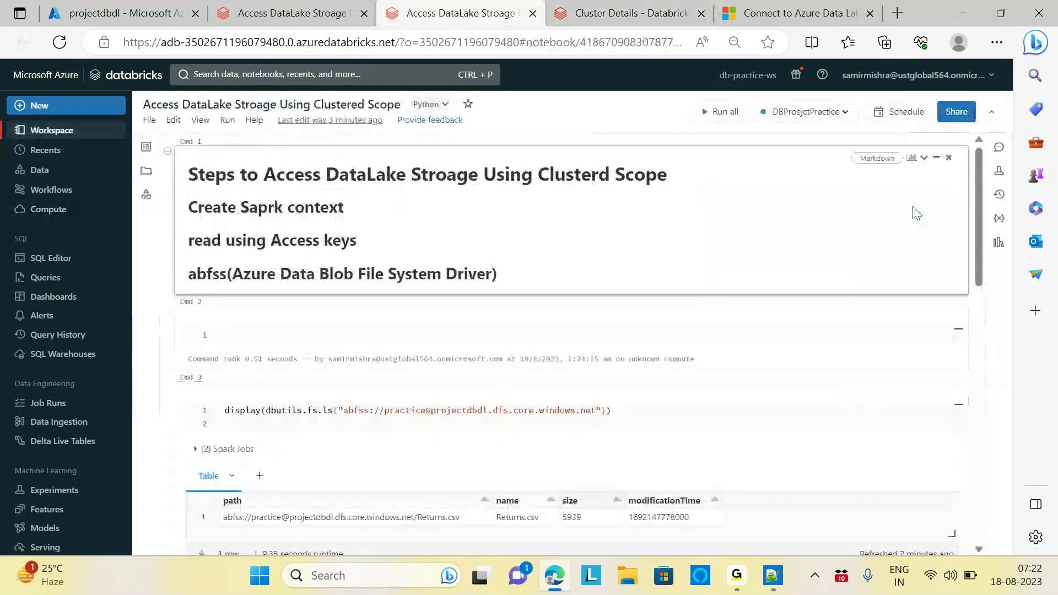
Clone the clustered scope notebook into the Inputs folder as "Access DataLake Stroage Using AAD Credentials" and close the original notebook.
click(148, 121)
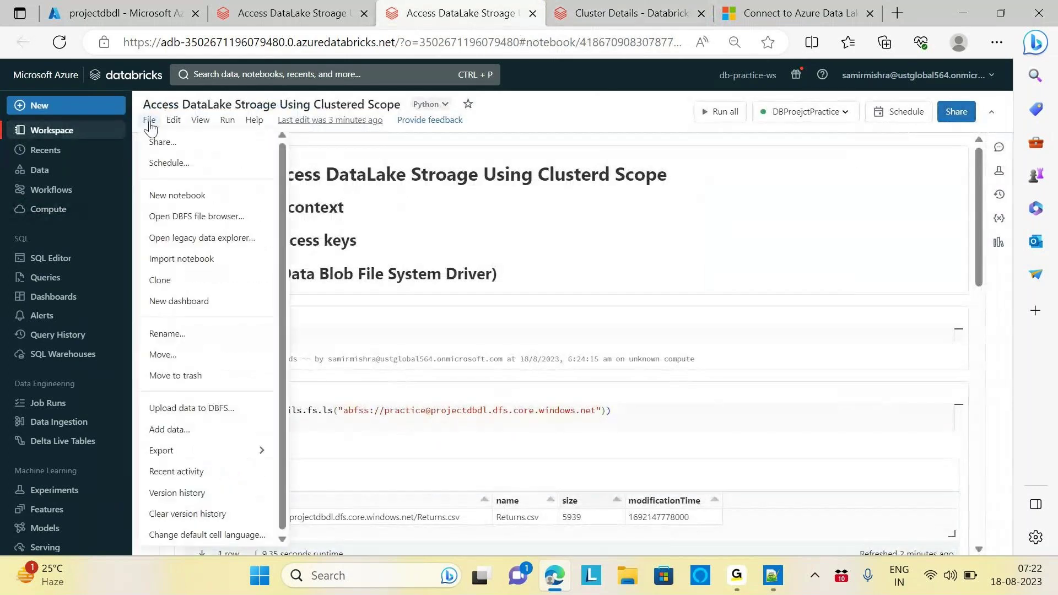
click(160, 281)
key(BackSpace)
key(BackSpace)
key(BackSpace)
key(BackSpace)
key(BackSpace)
key(BackSpace)
key(BackSpace)
key(BackSpace)
key(BackSpace)
key(BackSpace)
key(BackSpace)
key(BackSpace)
key(BackSpace)
key(BackSpace)
key(BackSpace)
key(BackSpace)
key(BackSpace)
key(BackSpace)
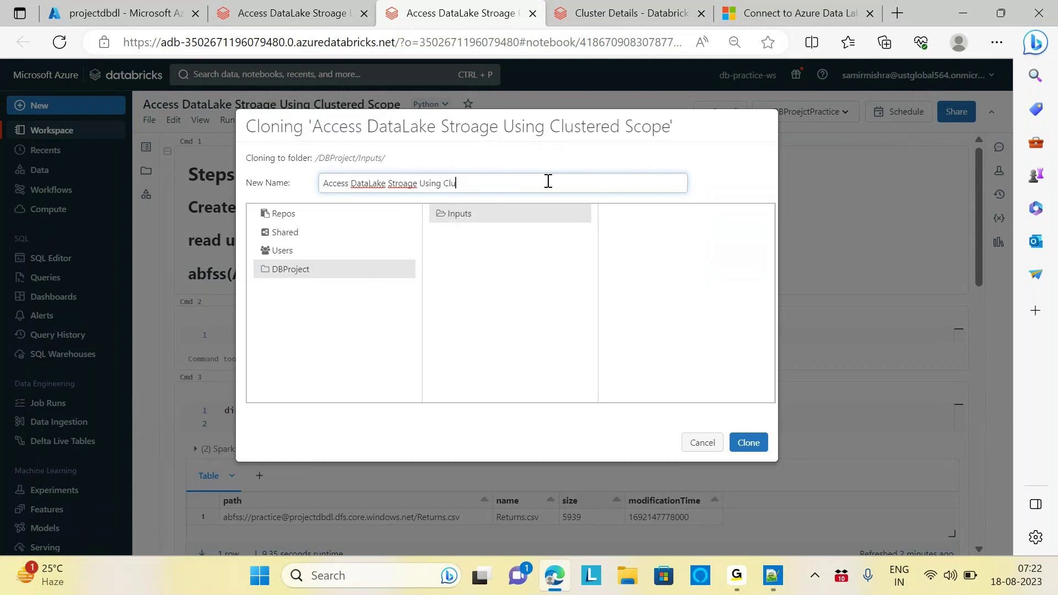
key(BackSpace)
text(AAD Credentials)
click(748, 443)
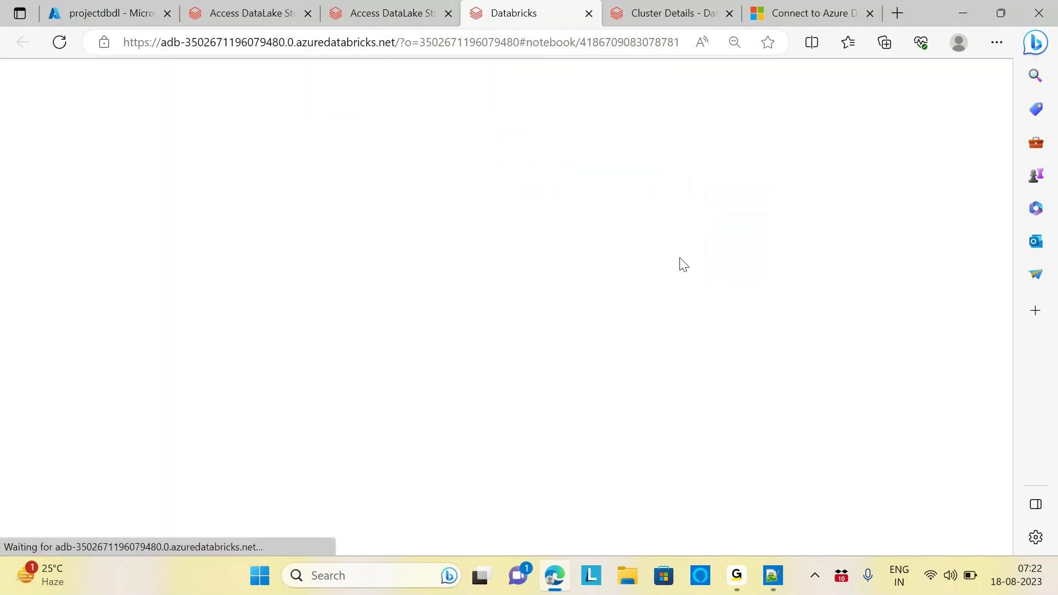
click(392, 13)
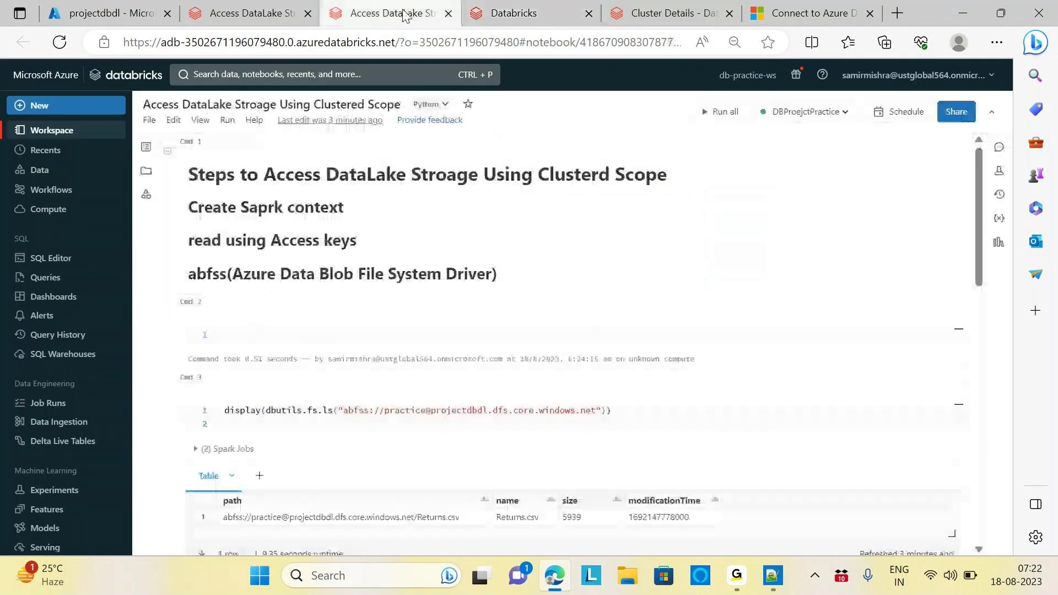
click(448, 15)
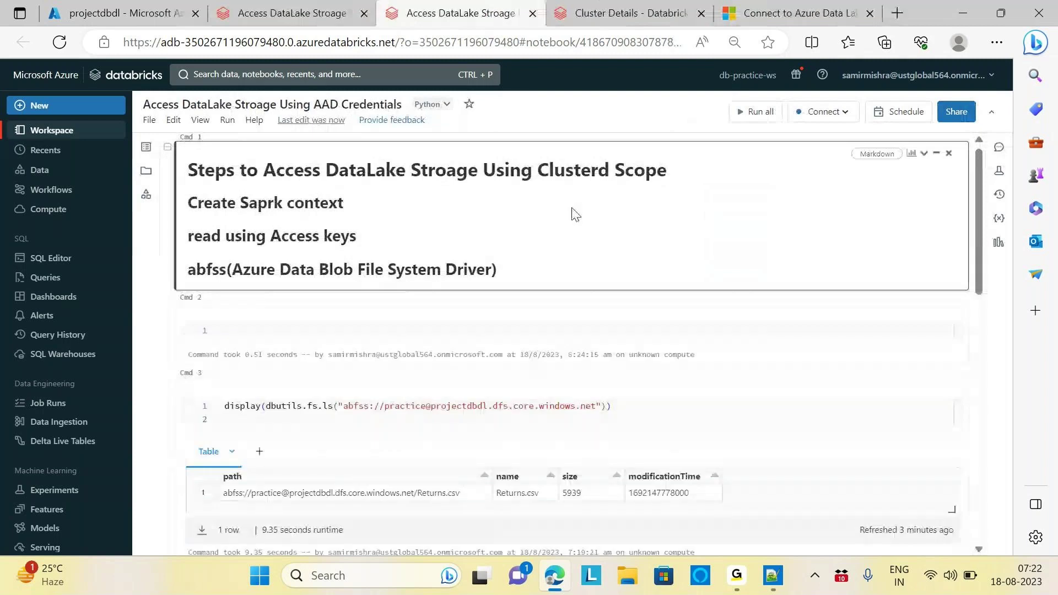
Change the cloned notebook's main markdown heading to "Steps to Access DataLake Stroage Using AAD Passthrough" and render the cell.
double_click(621, 180)
click(517, 195)
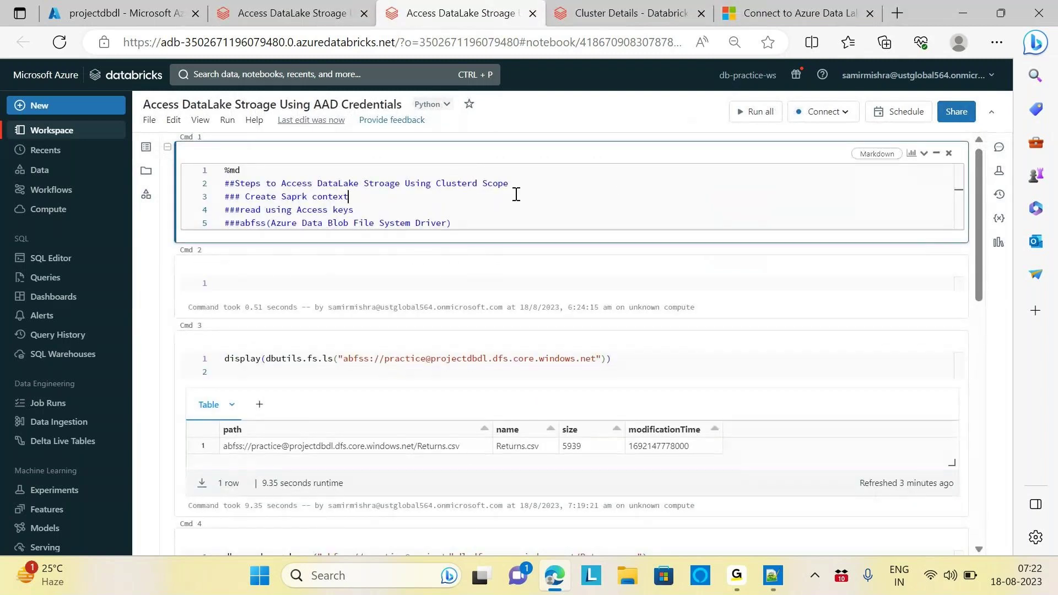
click(519, 183)
key(BackSpace)
key(BackSpace)
key(BackSpace)
key(BackSpace)
key(BackSpace)
key(BackSpace)
key(BackSpace)
key(BackSpace)
key(BackSpace)
key(BackSpace)
key(BackSpace)
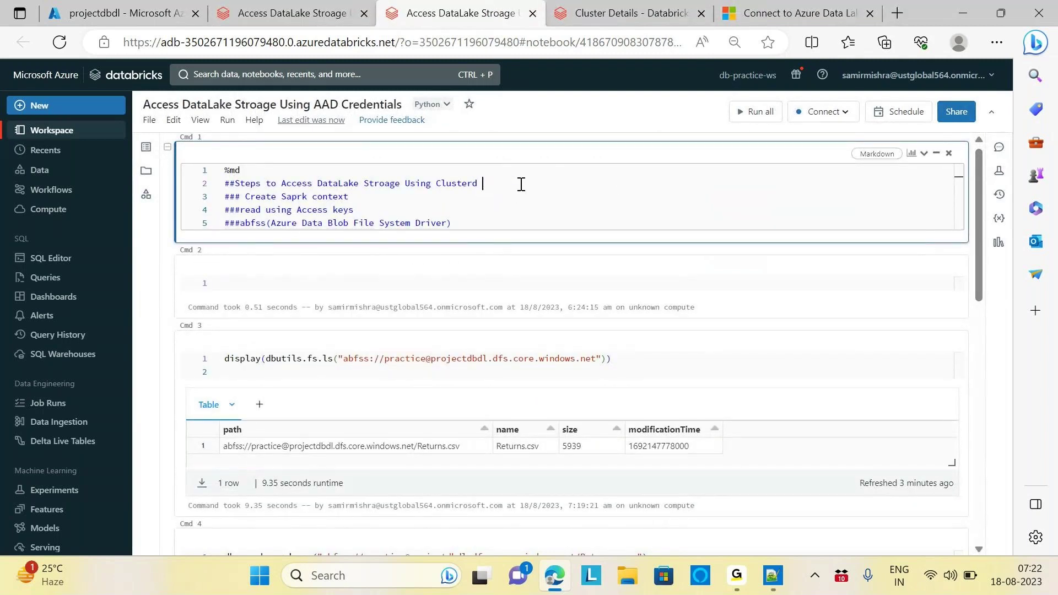
key(BackSpace)
key(BackSpace)
key(BackSpace)
text(AAD Passthrough)
key(shift+Return)
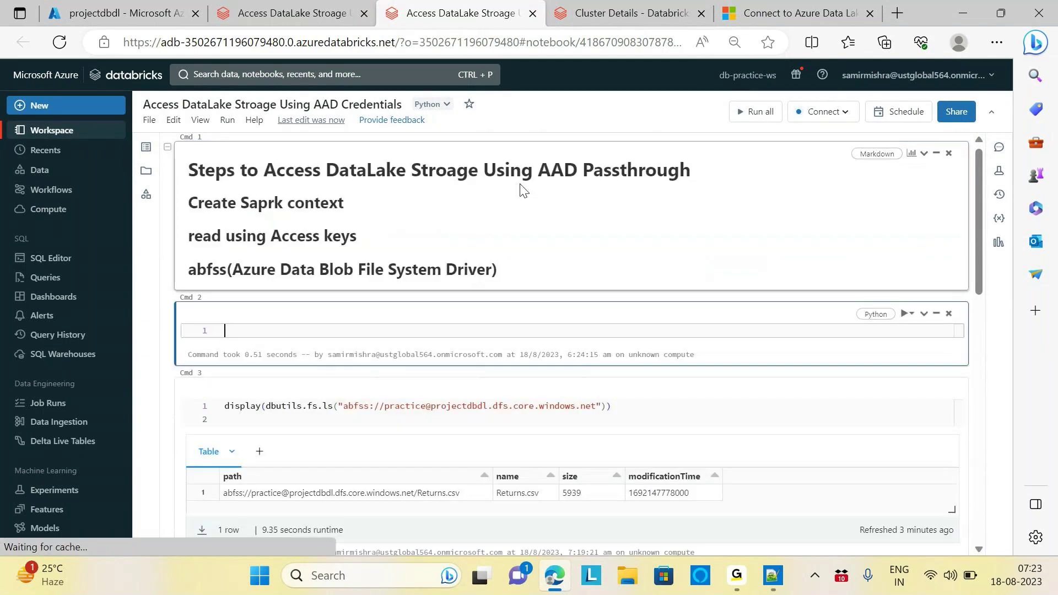
Enable credential passthrough for user-level data access in the DBProejctPractice cluster's advanced options and save it with a cluster restart.
drag(980, 226, 971, 202)
click(619, 22)
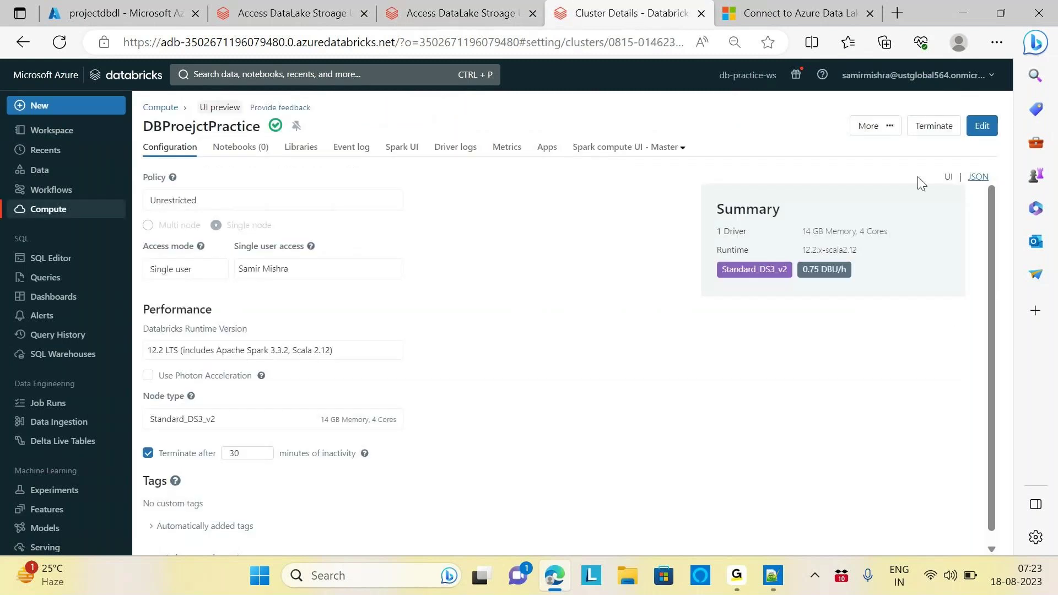
scroll(994, 353, down, 1)
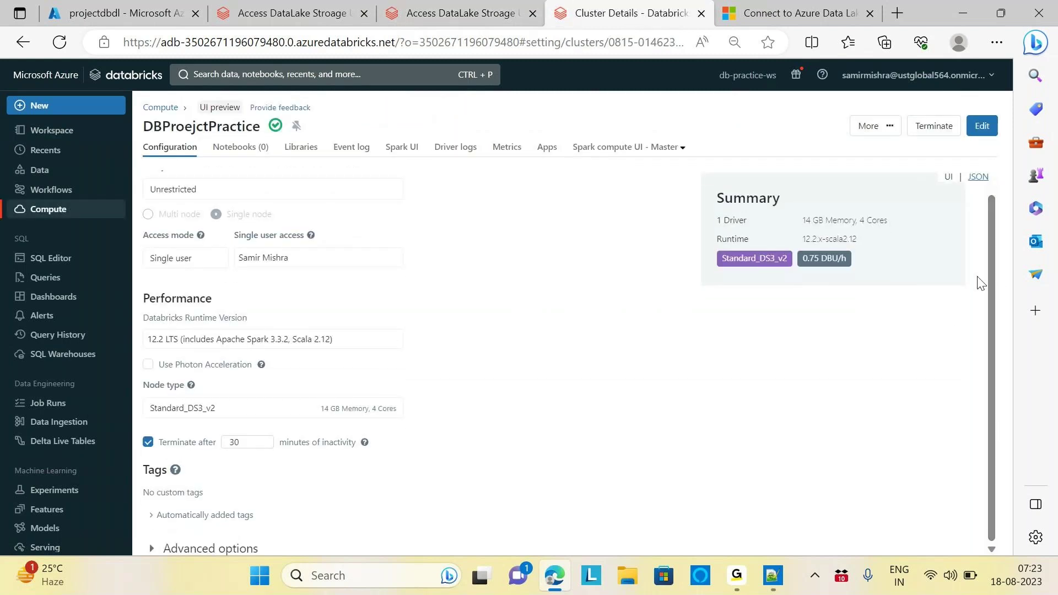
click(982, 126)
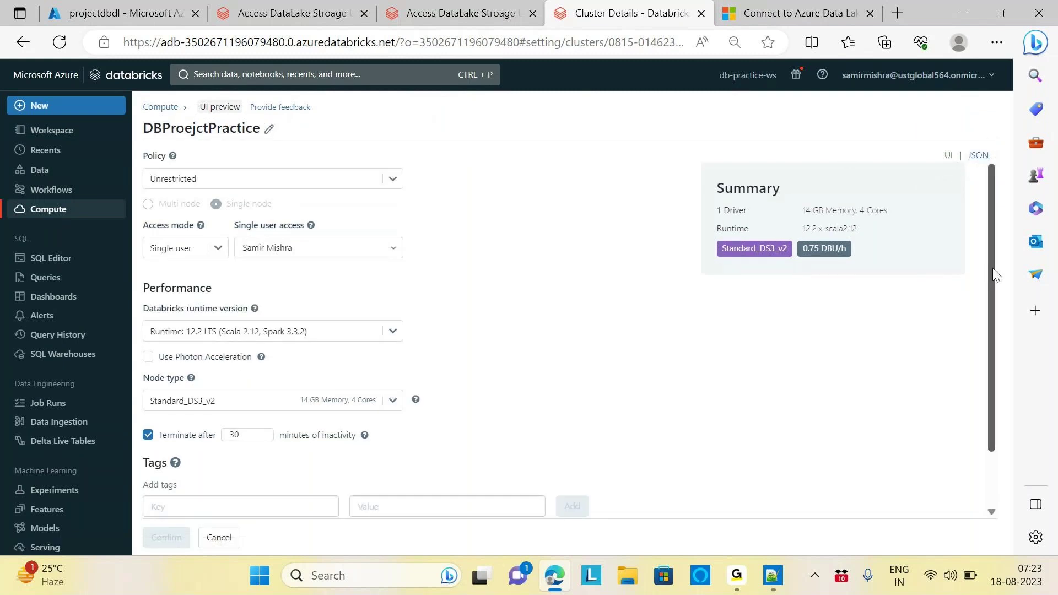
scroll(993, 268, down, 1)
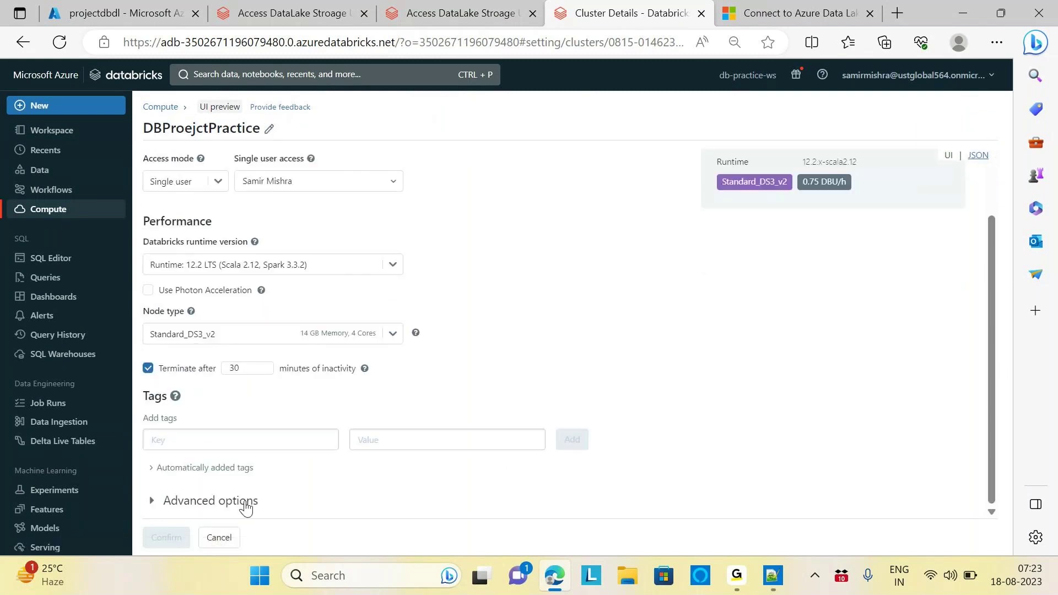
click(246, 508)
drag(995, 243, 1001, 411)
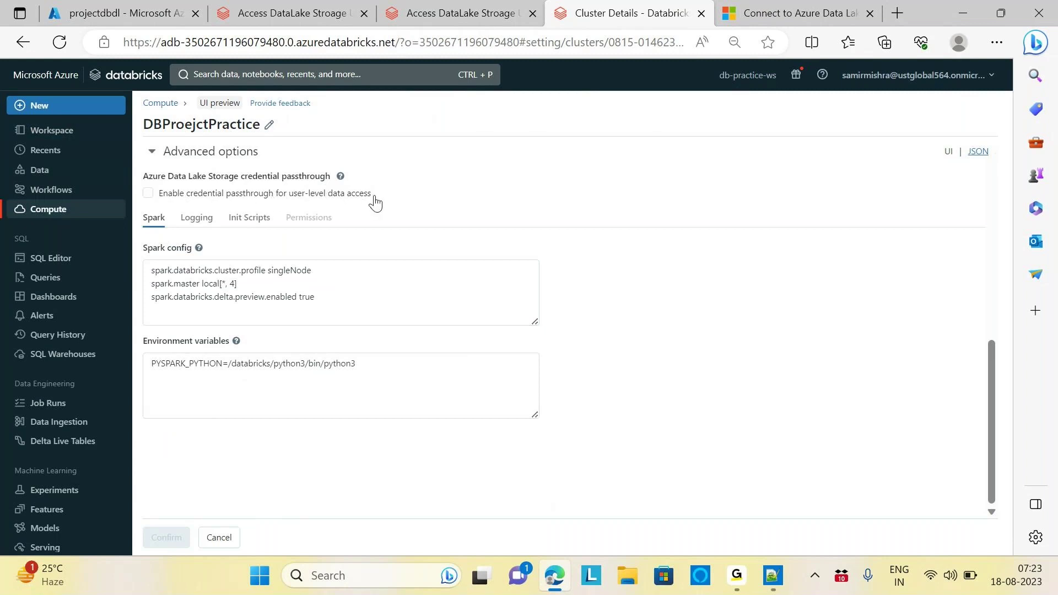
click(147, 196)
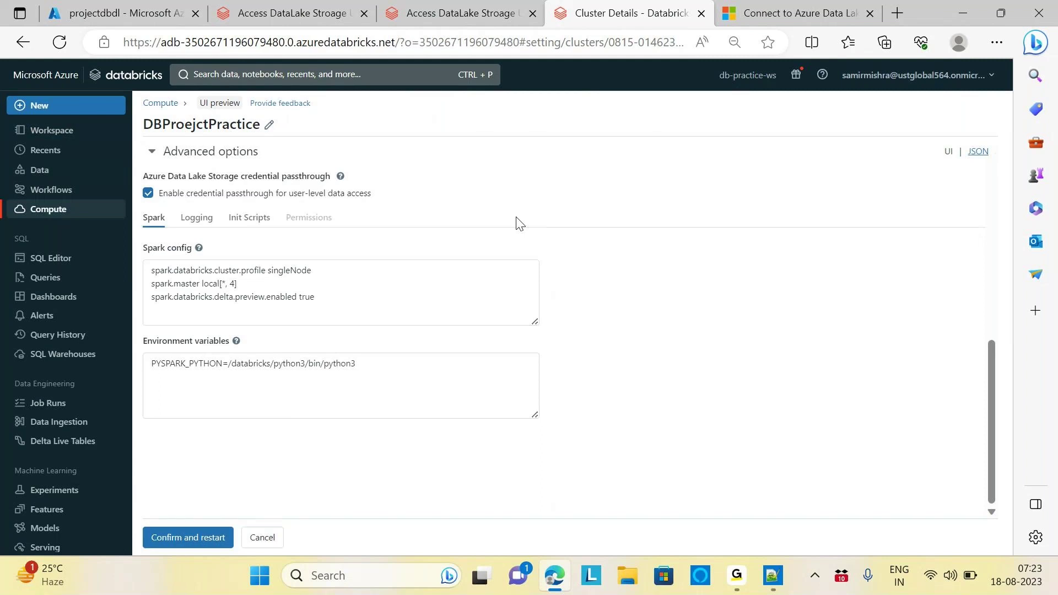
click(187, 538)
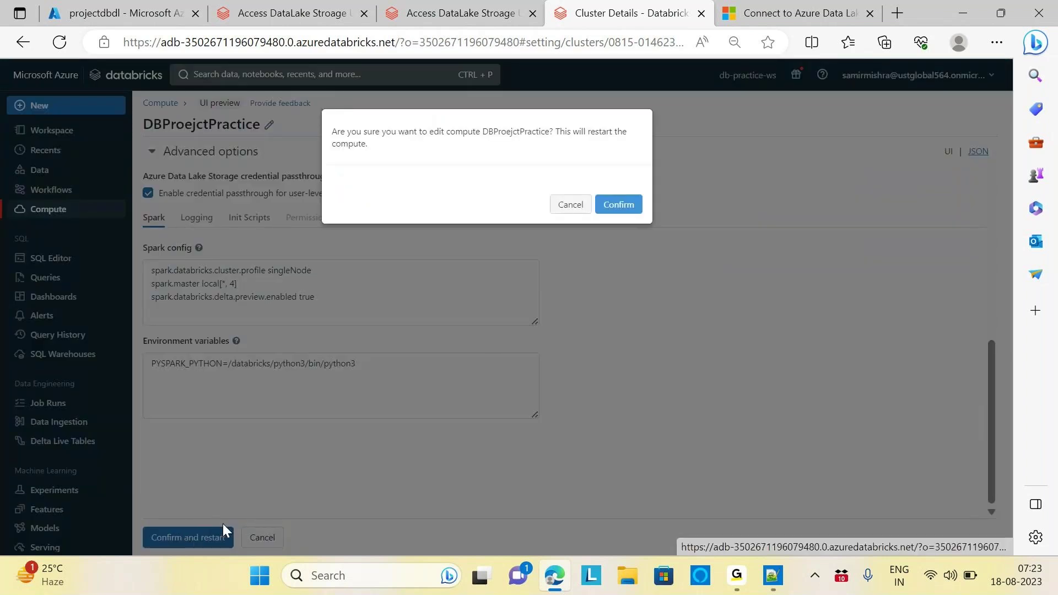
click(619, 204)
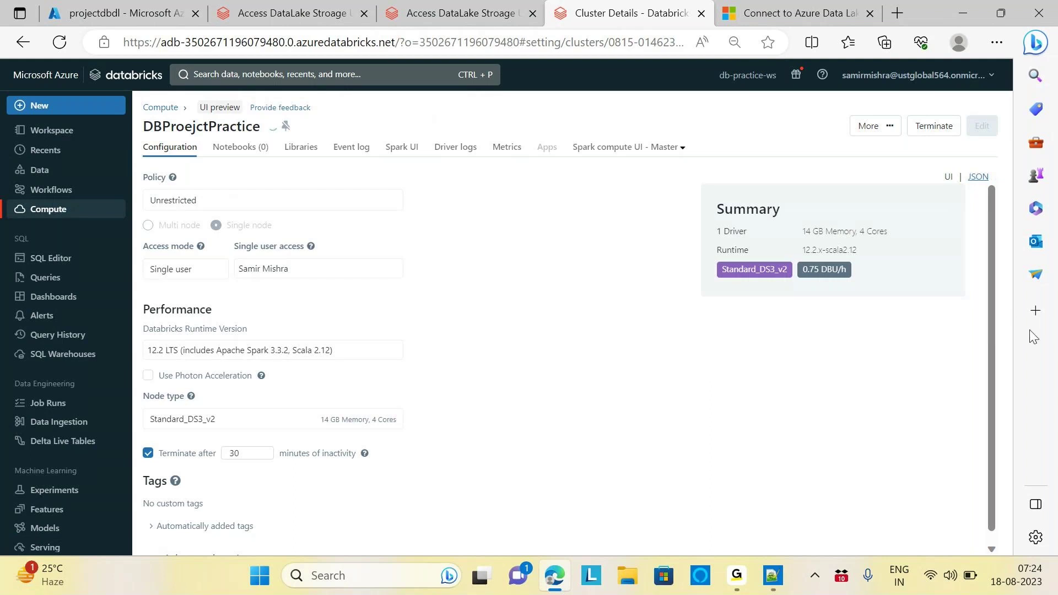
Reopen the AAD Credentials notebook from the workspace's Inputs folder and check the DBProejctPractice cluster's restart status.
click(474, 11)
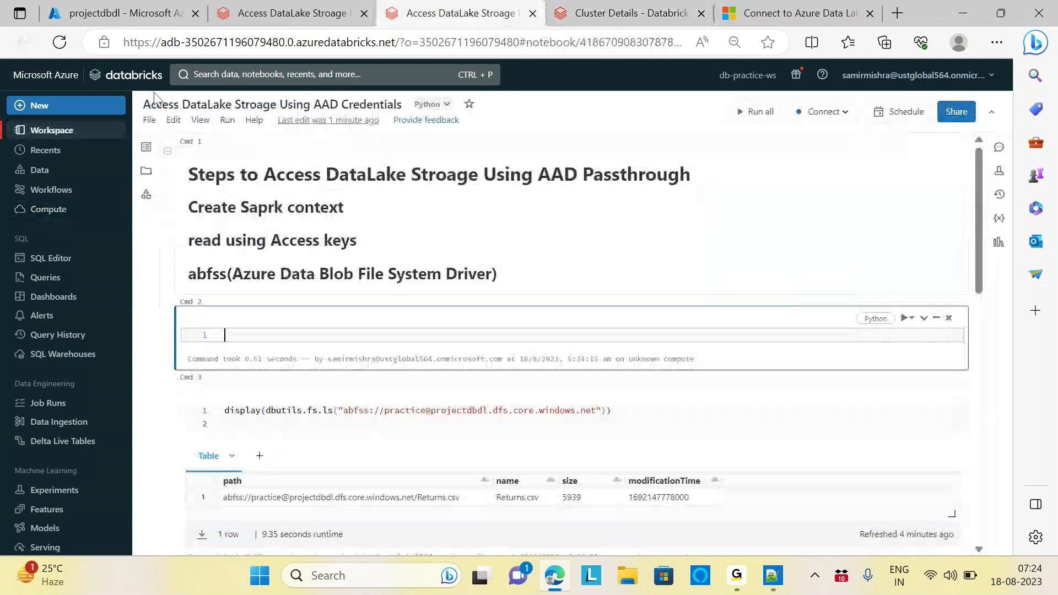
click(63, 135)
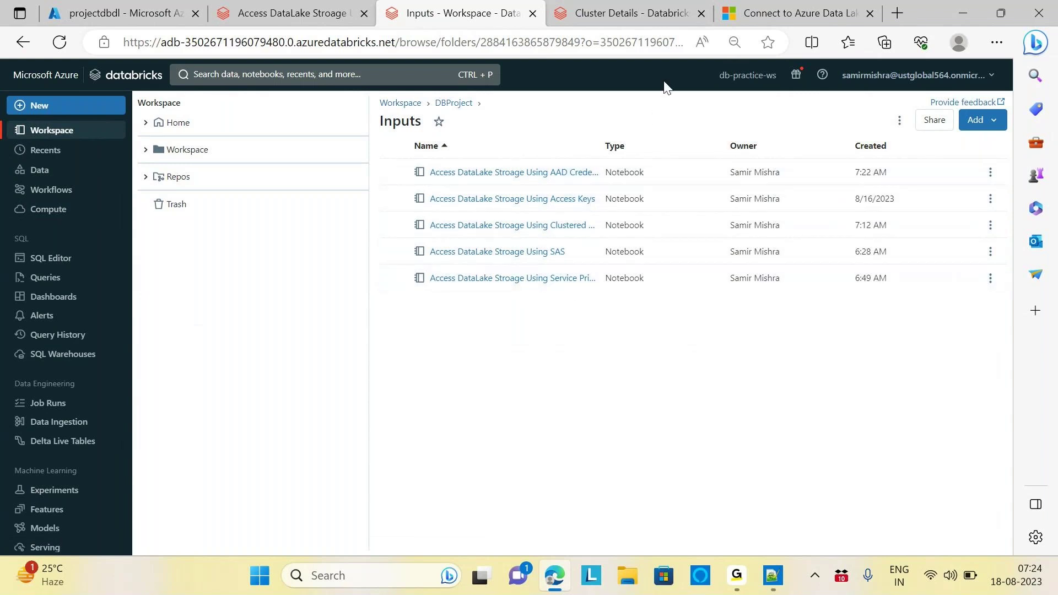
click(559, 173)
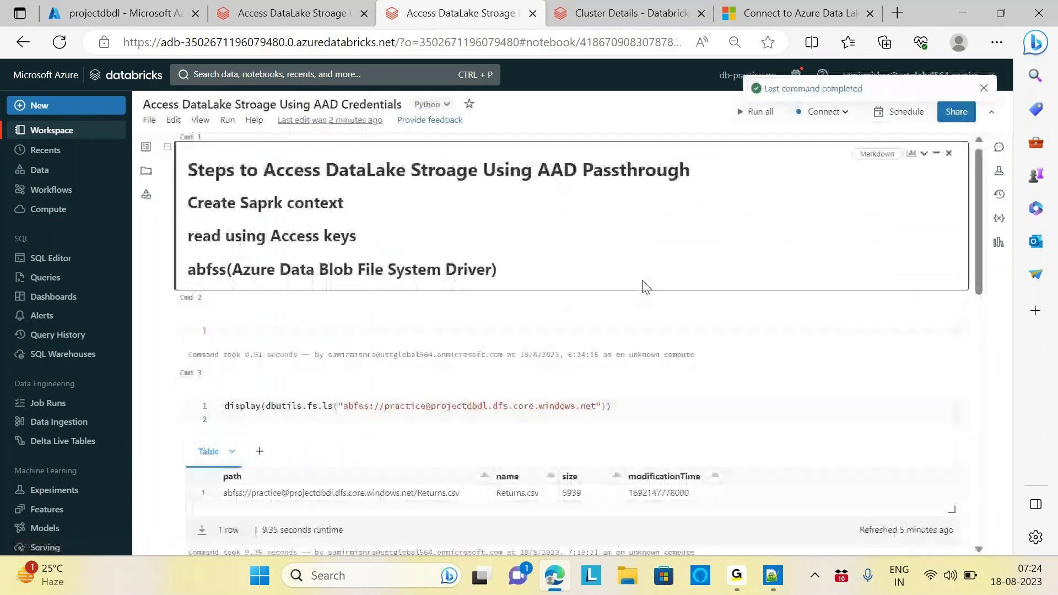
click(629, 13)
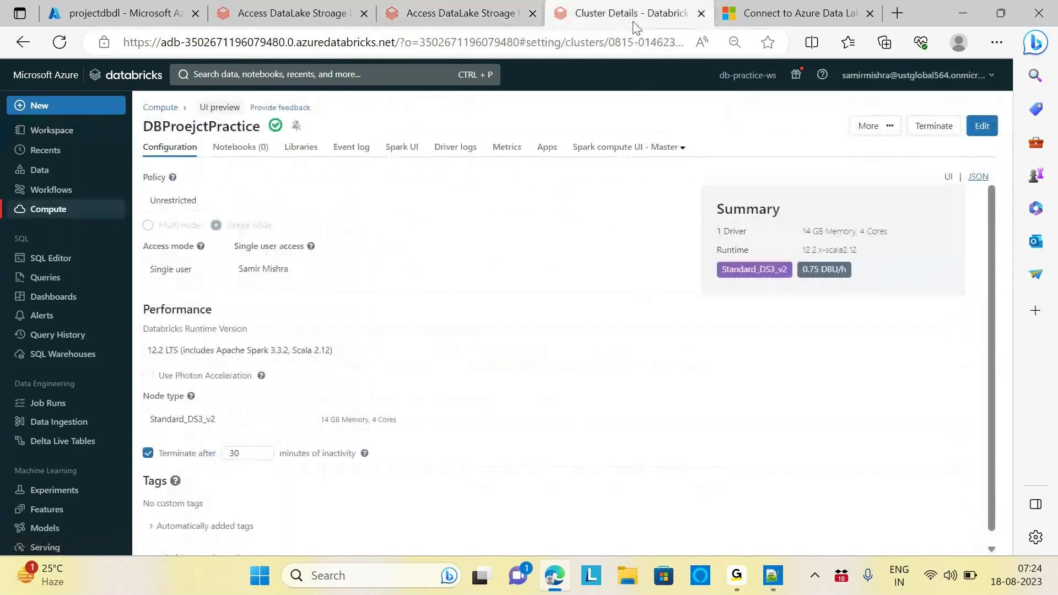
In the Azure portal, start a role assignment on the projectdbdl storage account and choose the Storage Blob Data Contributor role.
mouse_move(465, 17)
click(120, 18)
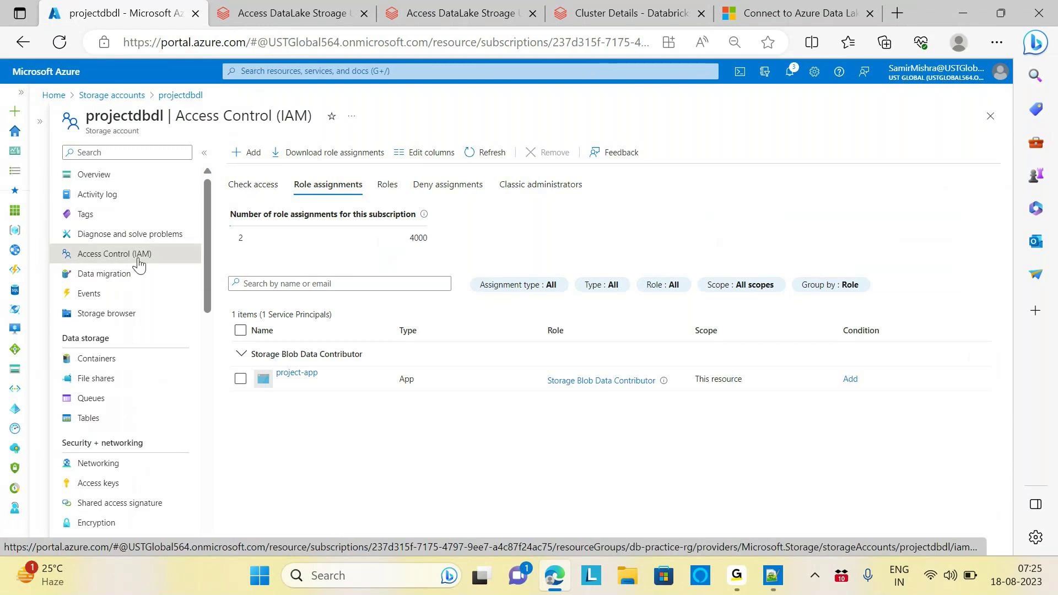
click(254, 156)
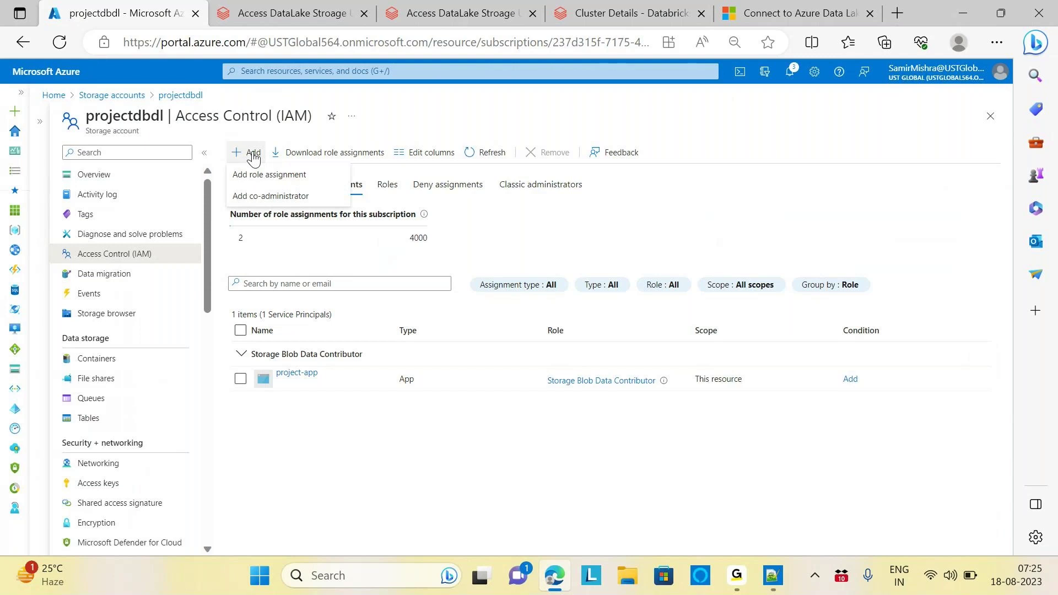
click(278, 177)
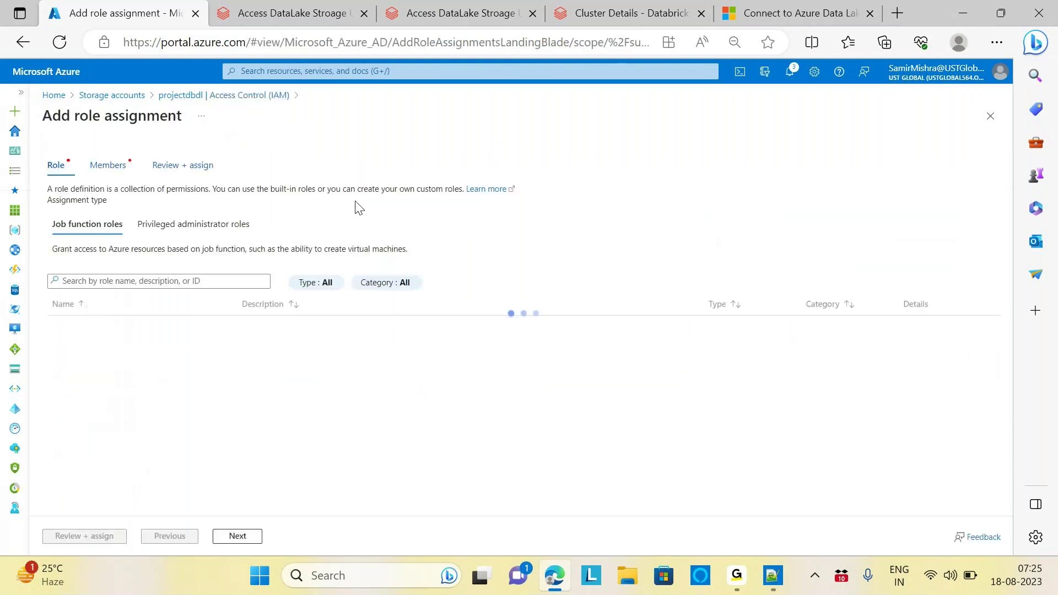
click(195, 282)
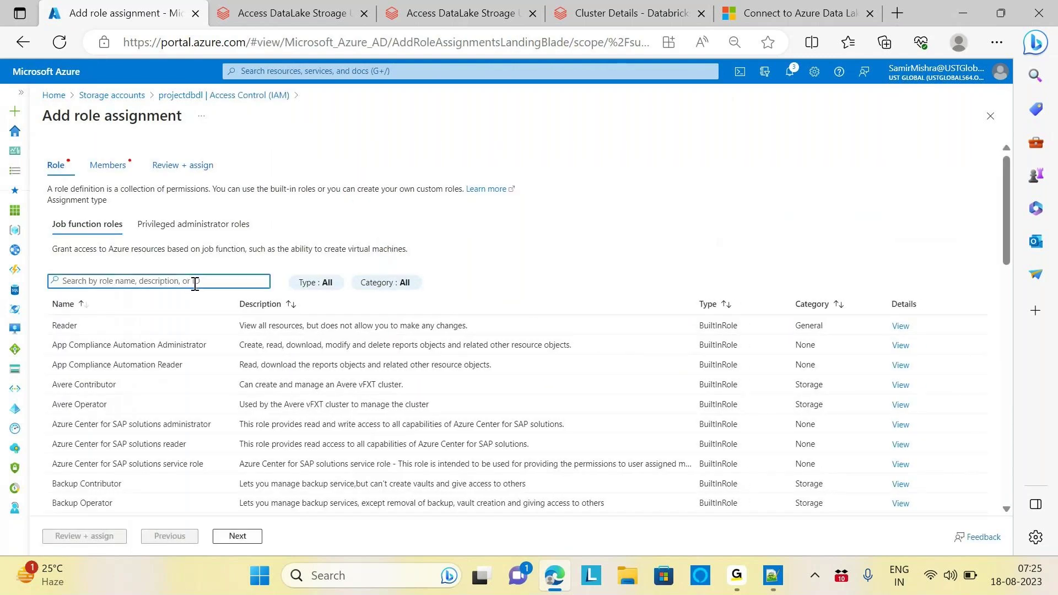
text(stor)
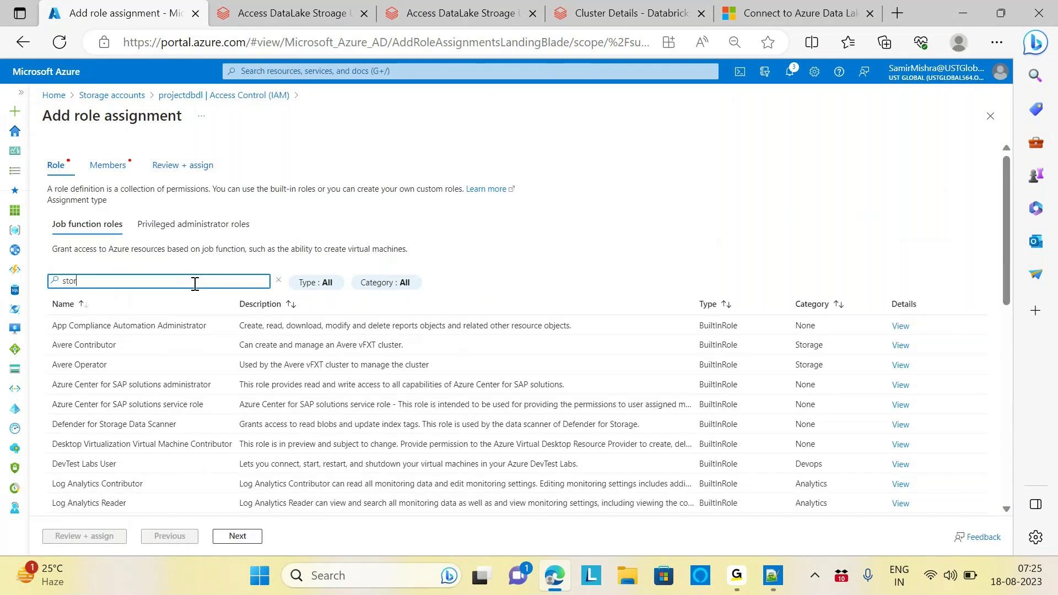
text(age)
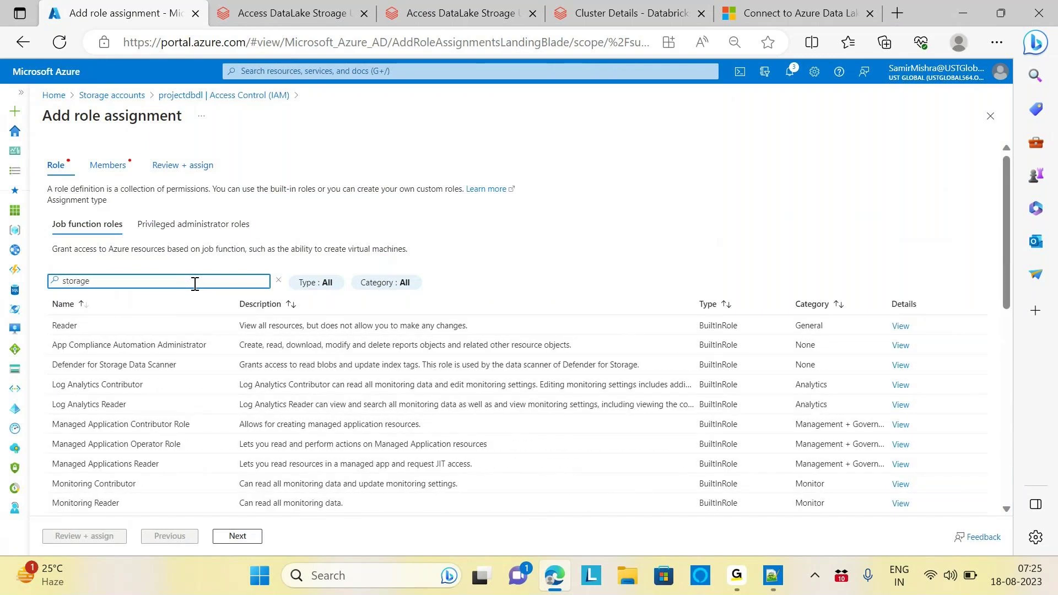
text( blob)
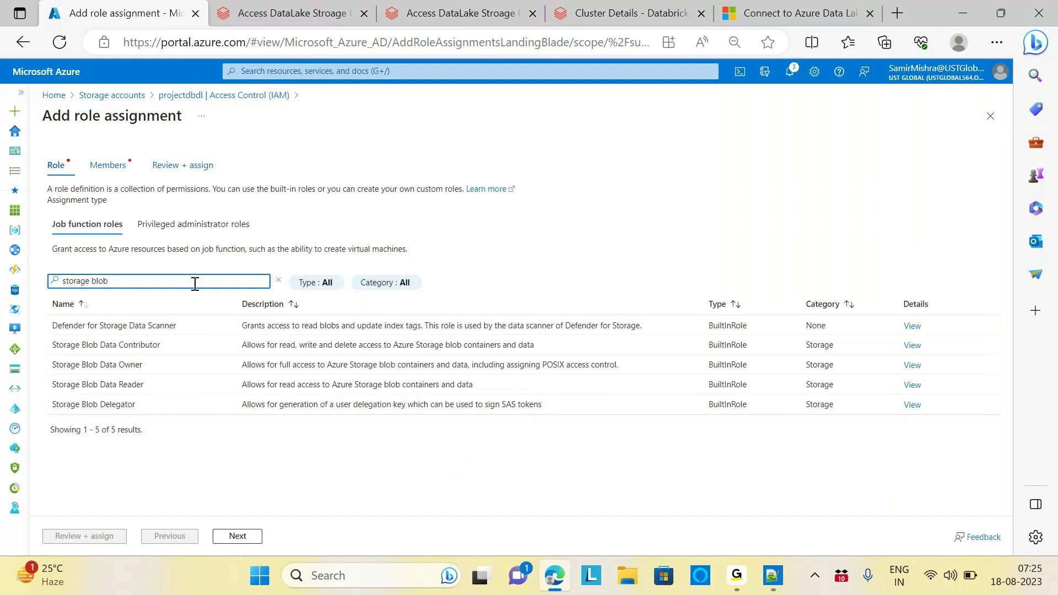
click(141, 349)
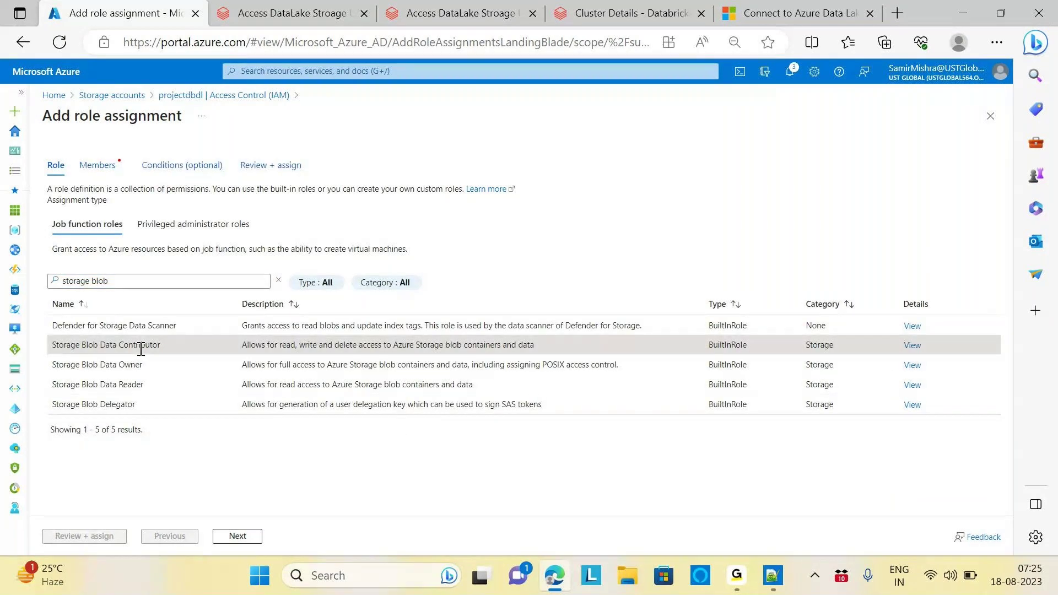
click(239, 537)
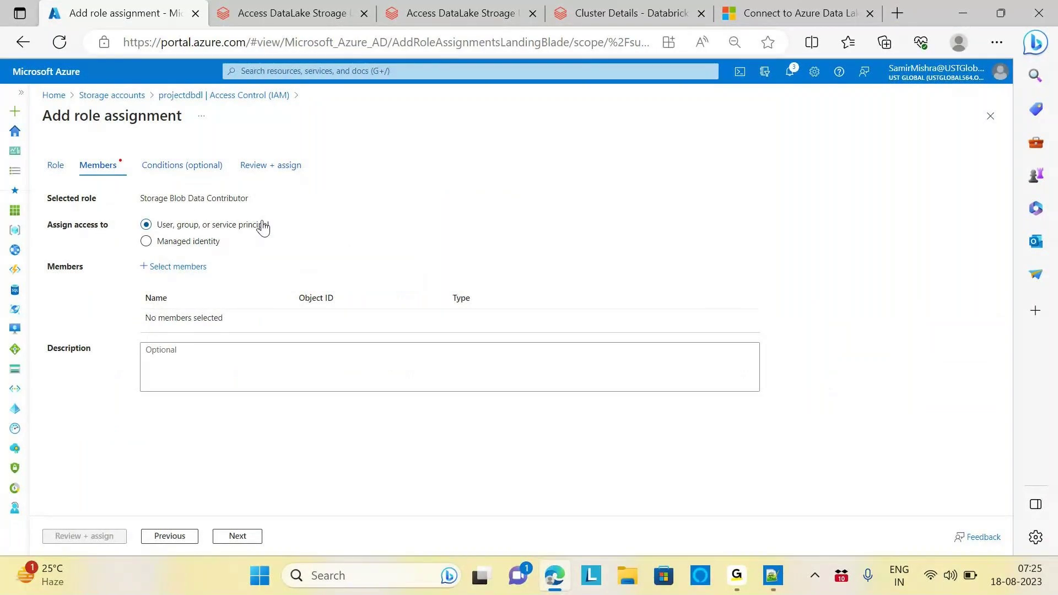
Add the signed-in user's own account as the role's member, then review and complete the assignment.
click(193, 267)
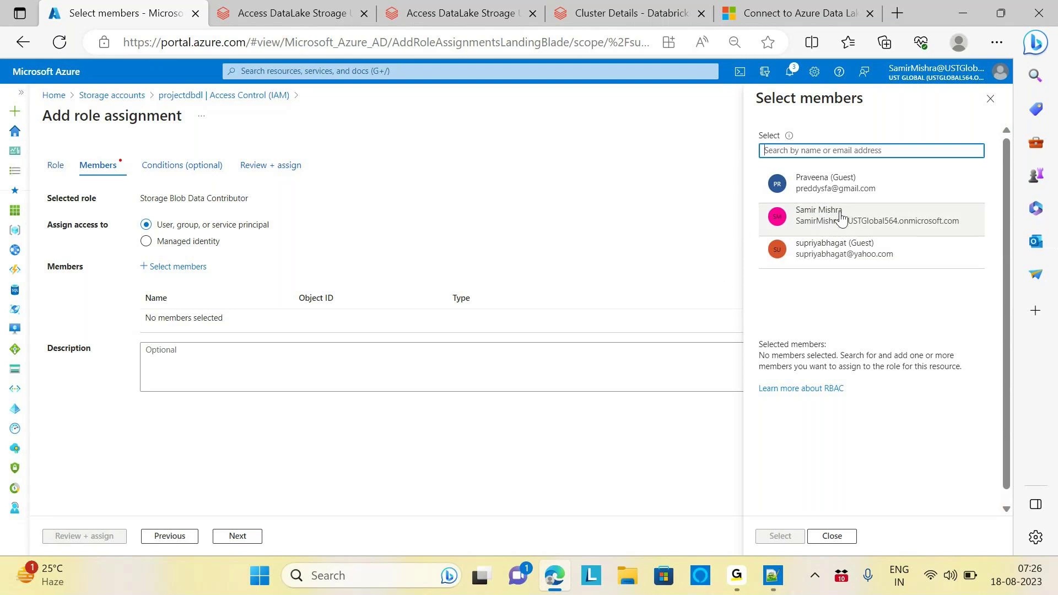
click(840, 218)
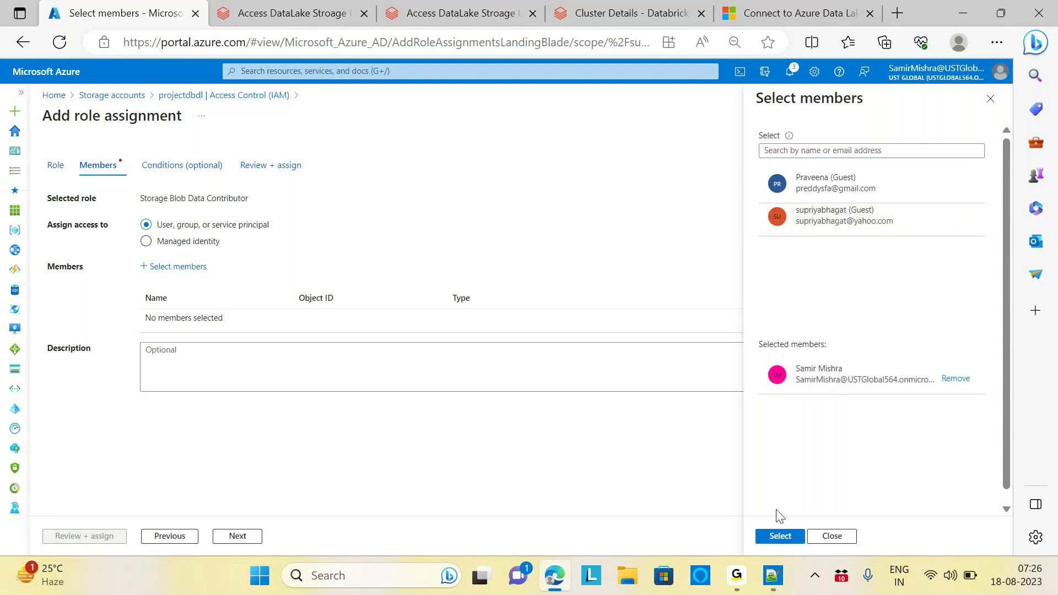
click(779, 535)
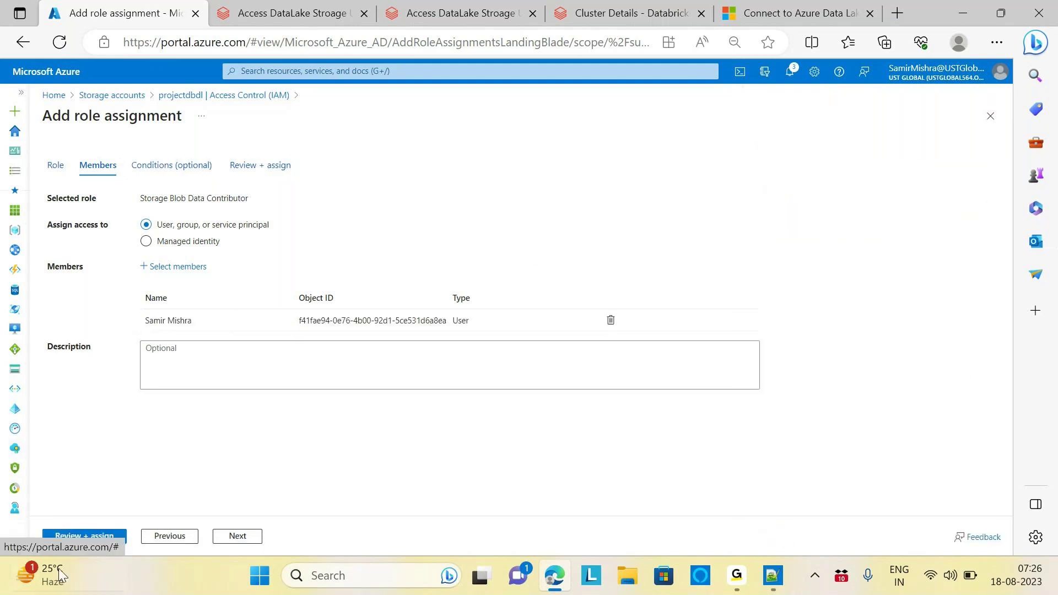
click(114, 544)
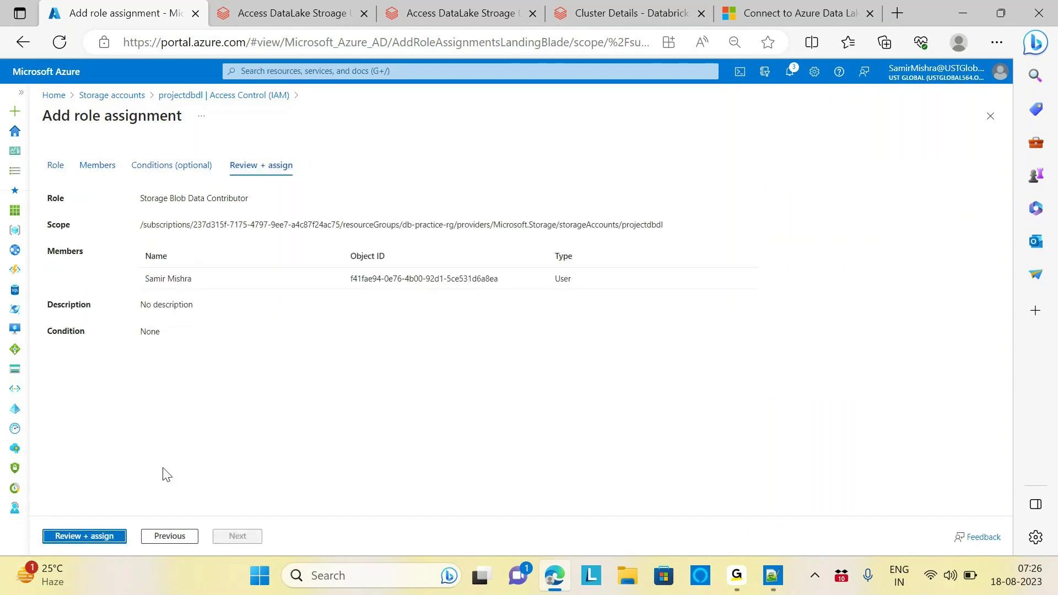
click(99, 538)
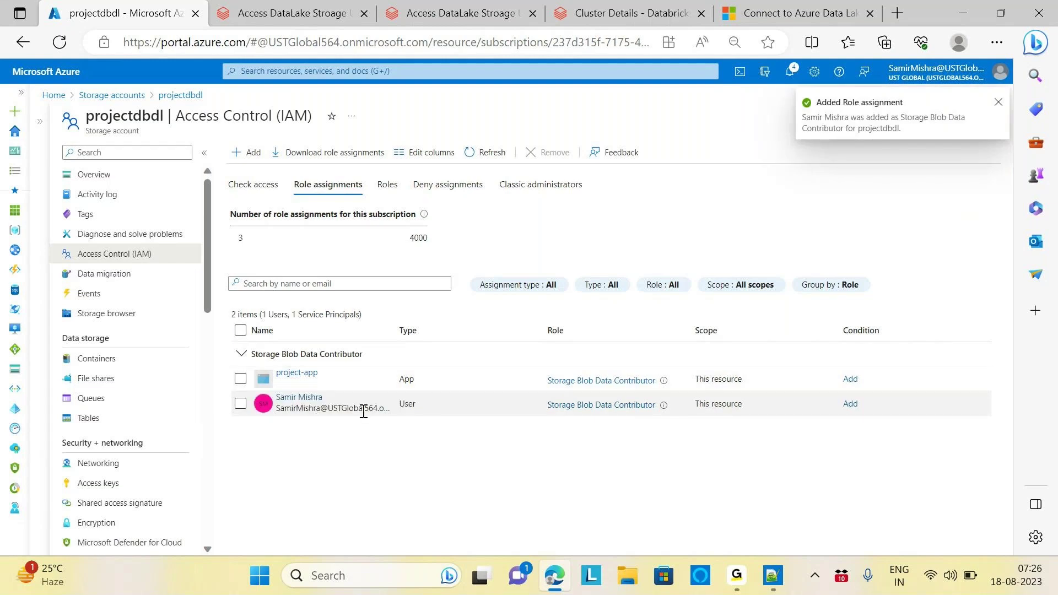
Switch to the Databricks AAD Credentials notebook and attach it to the DBProejctPractice cluster.
click(477, 18)
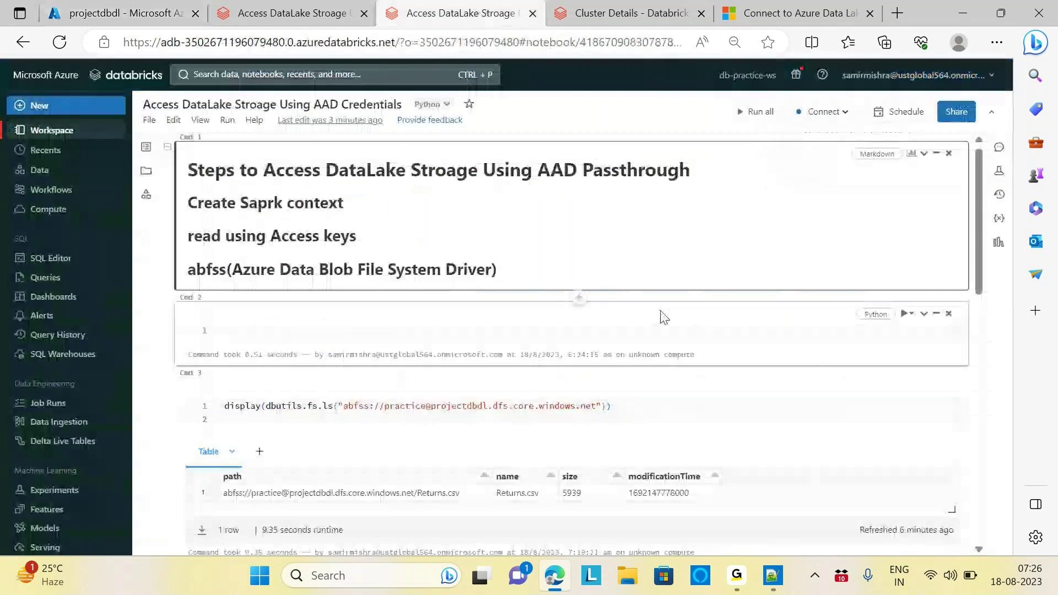
scroll(649, 256, down, 3)
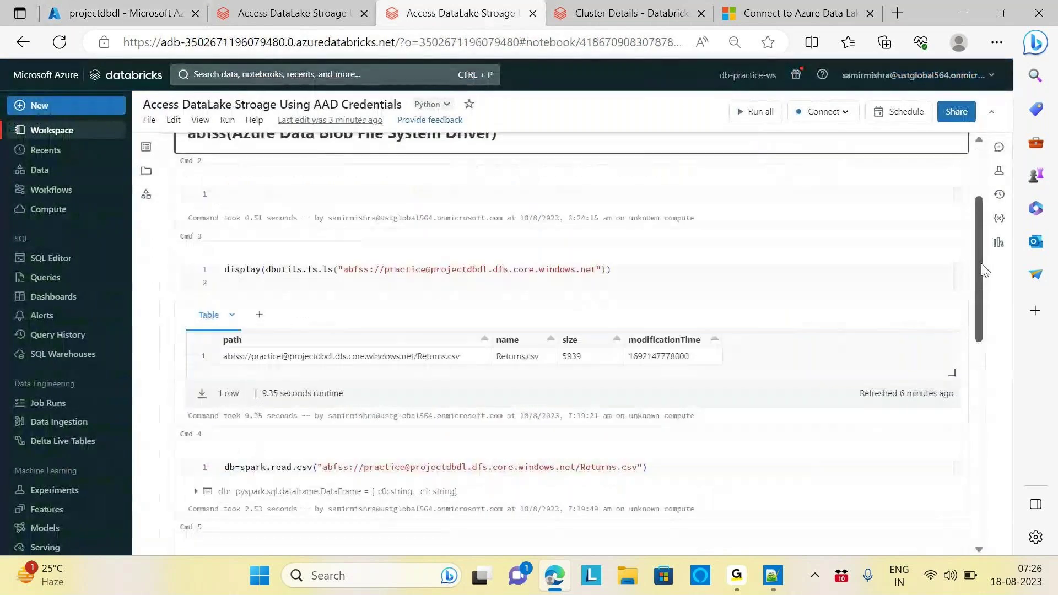
click(648, 257)
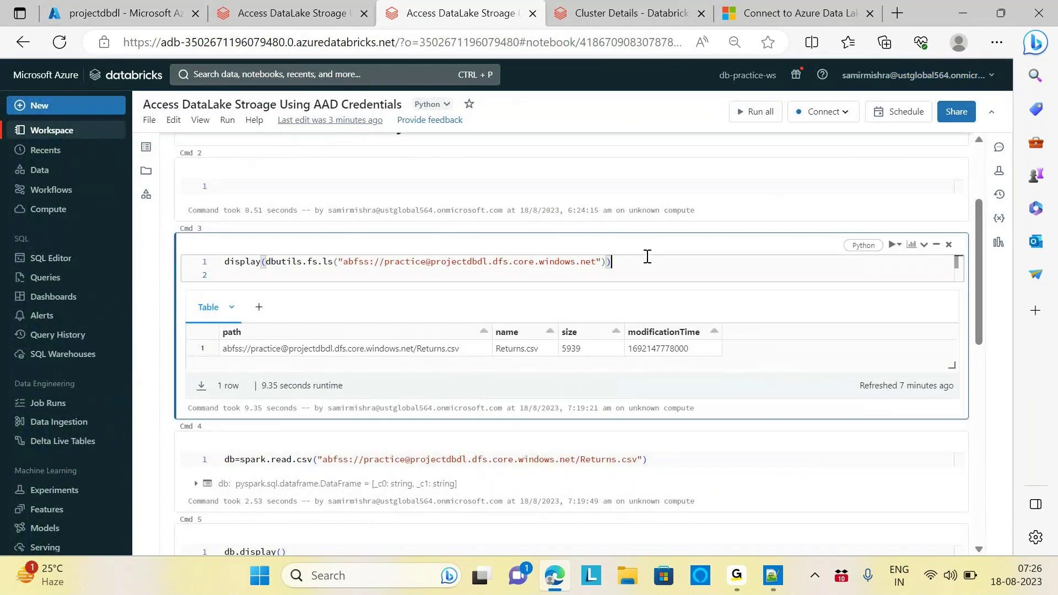
click(822, 112)
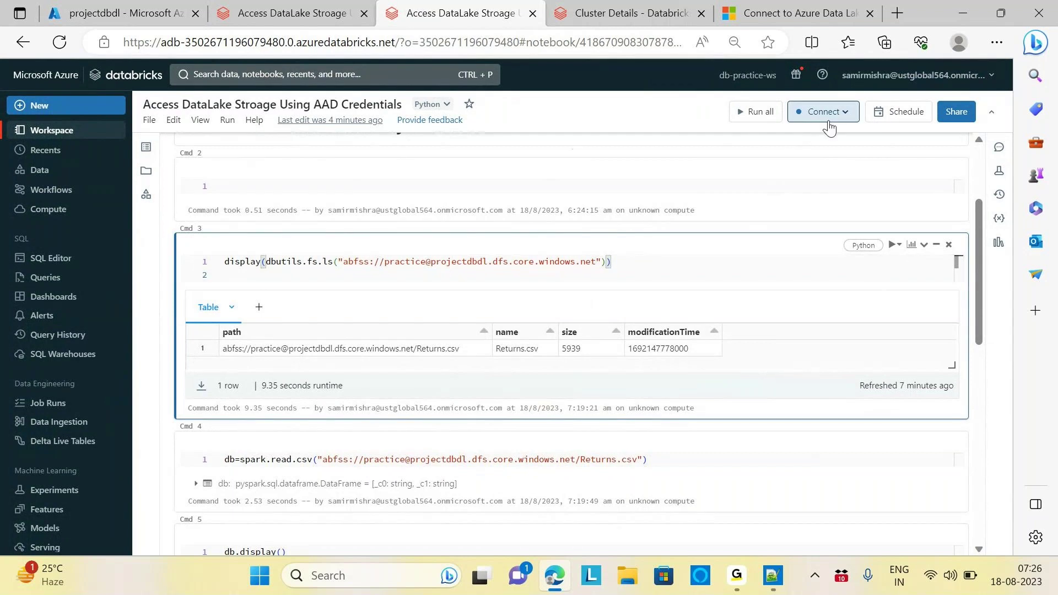
click(642, 165)
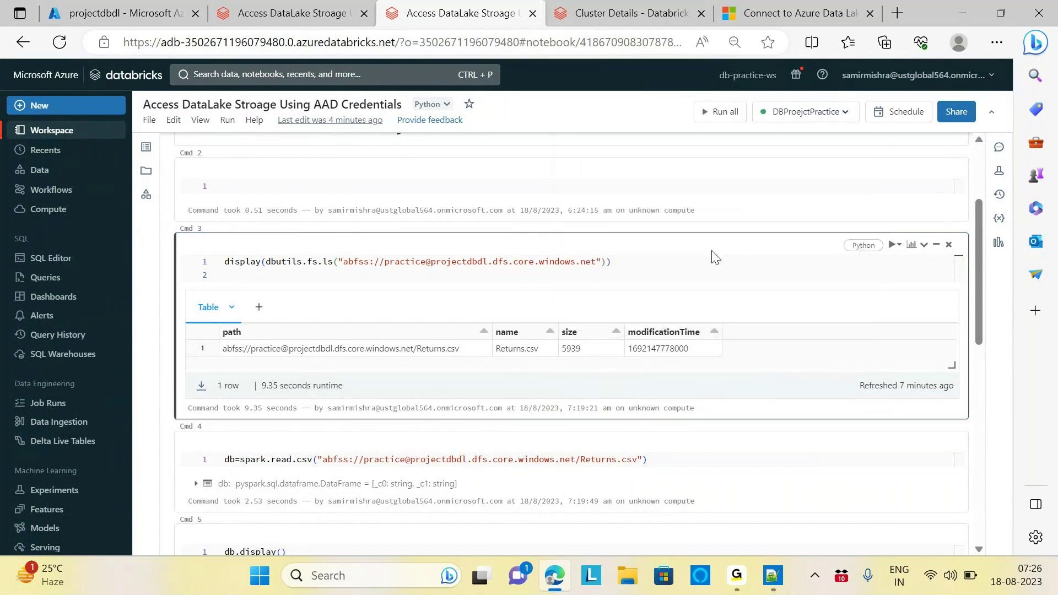
Run the dbutils.fs.ls cell that lists the files in projectdbdl's practice container.
click(654, 271)
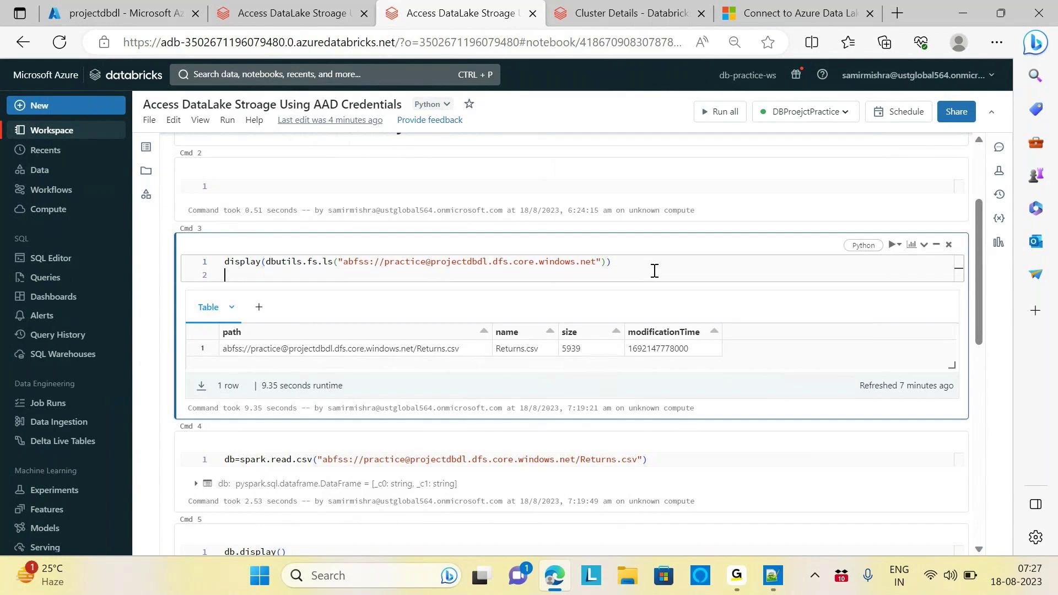
click(630, 264)
key(shift+Return)
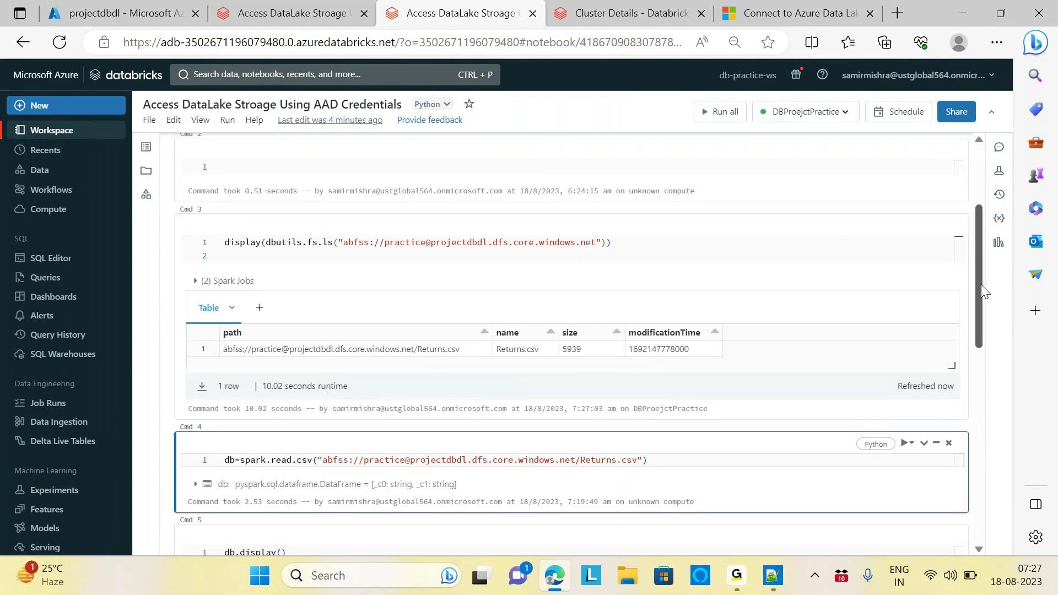
Run the cells that read Returns.csv from the practice container into db and display the dataframe.
scroll(981, 284, down, 2)
click(683, 360)
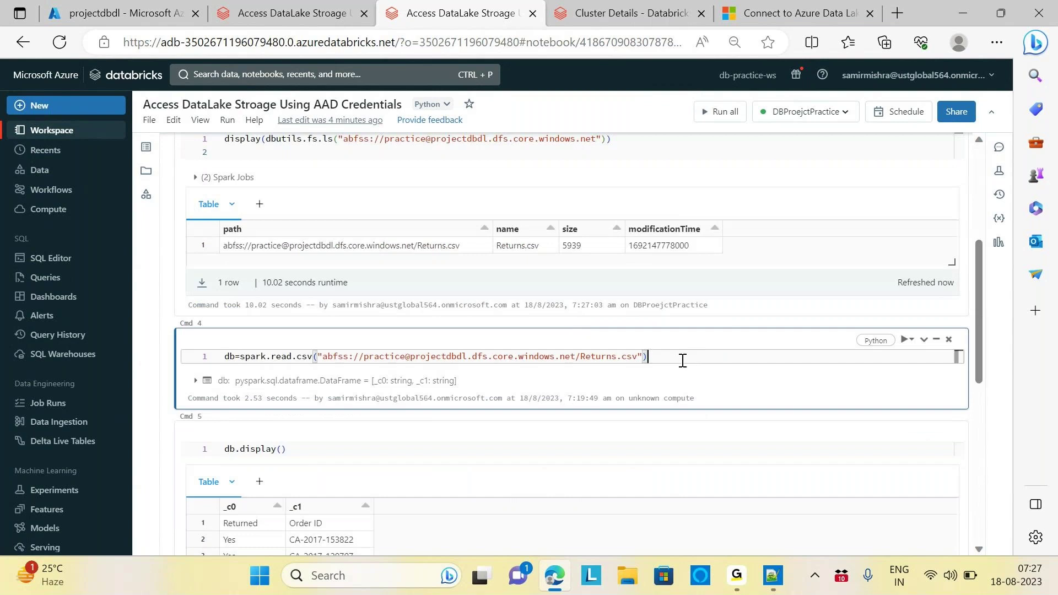
key(shift+Return)
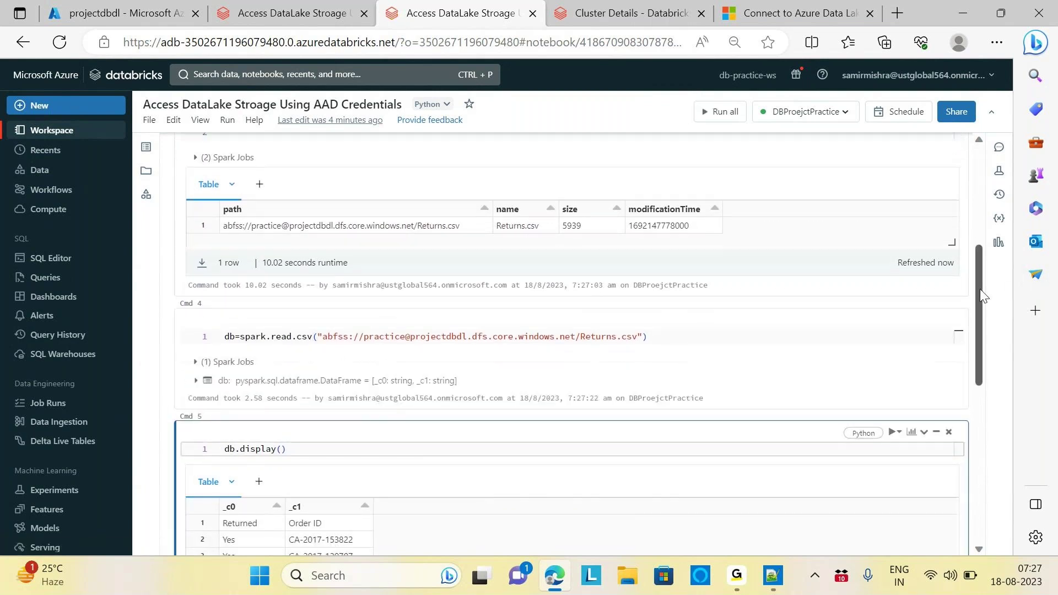
scroll(512, 281, down, 3)
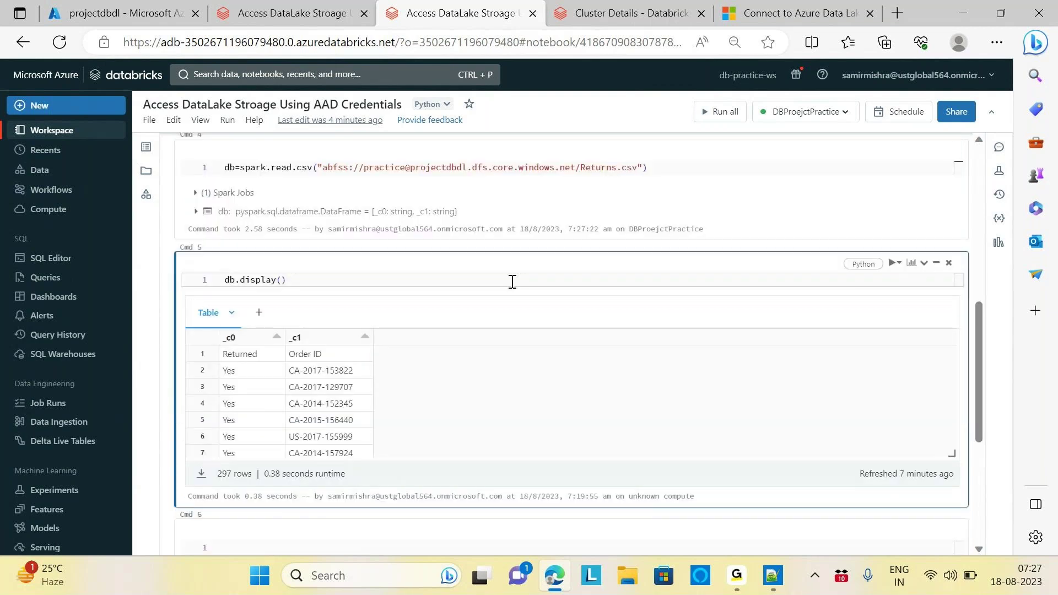
click(513, 281)
key(shift+Return)
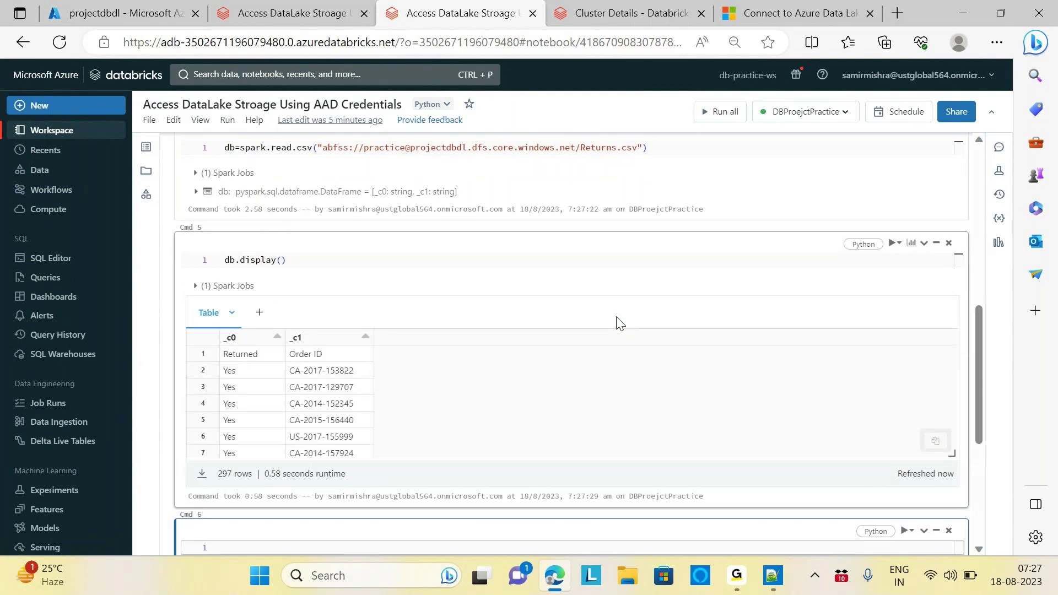
Leave the notebook and browse the workspace to the Inputs folder in DBProject to review its notebooks.
drag(982, 366, 971, 222)
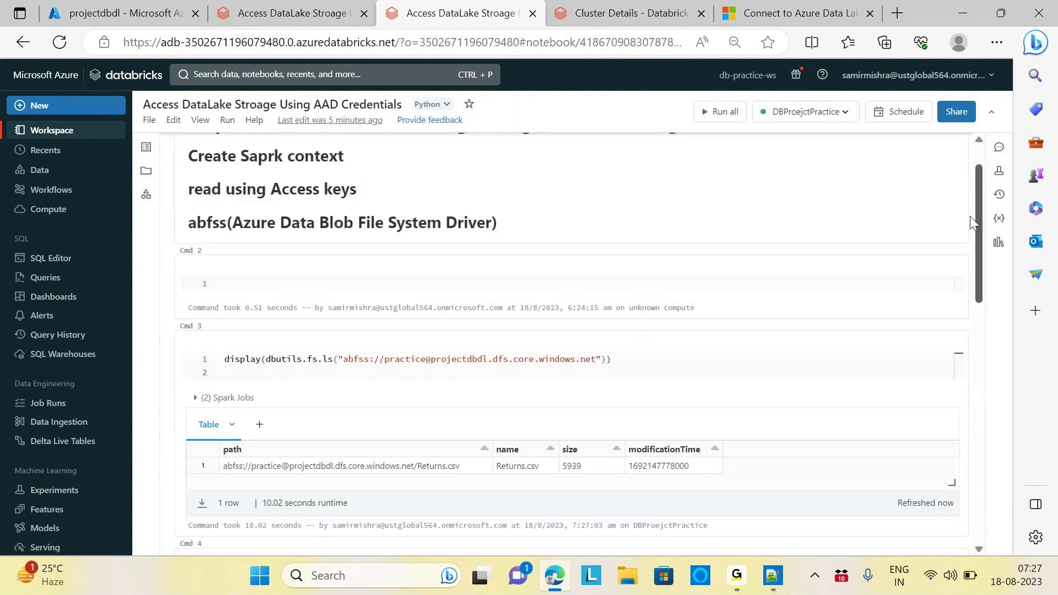
scroll(970, 216, up, 1)
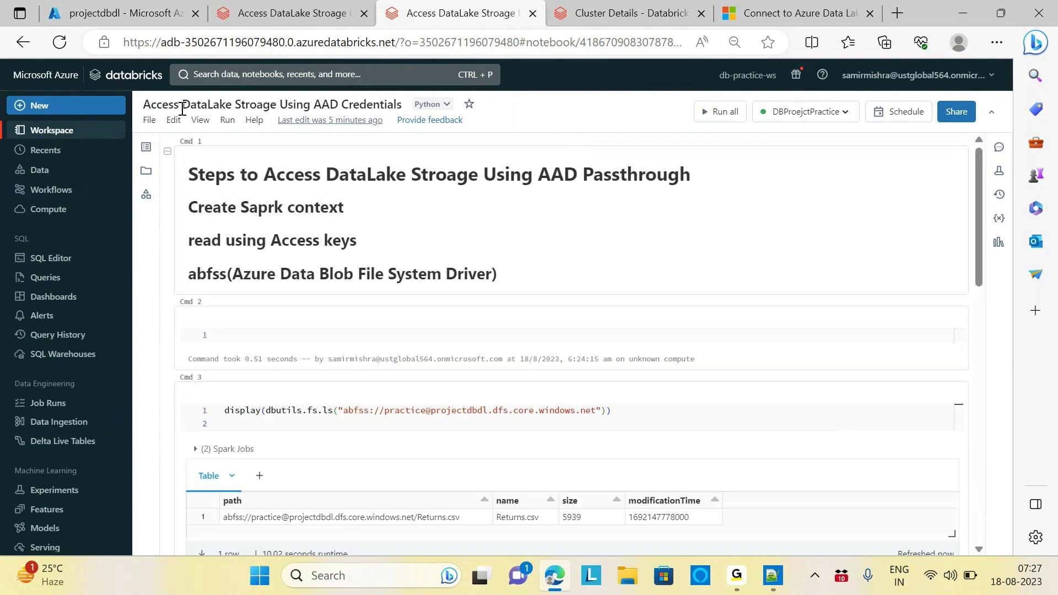
click(82, 132)
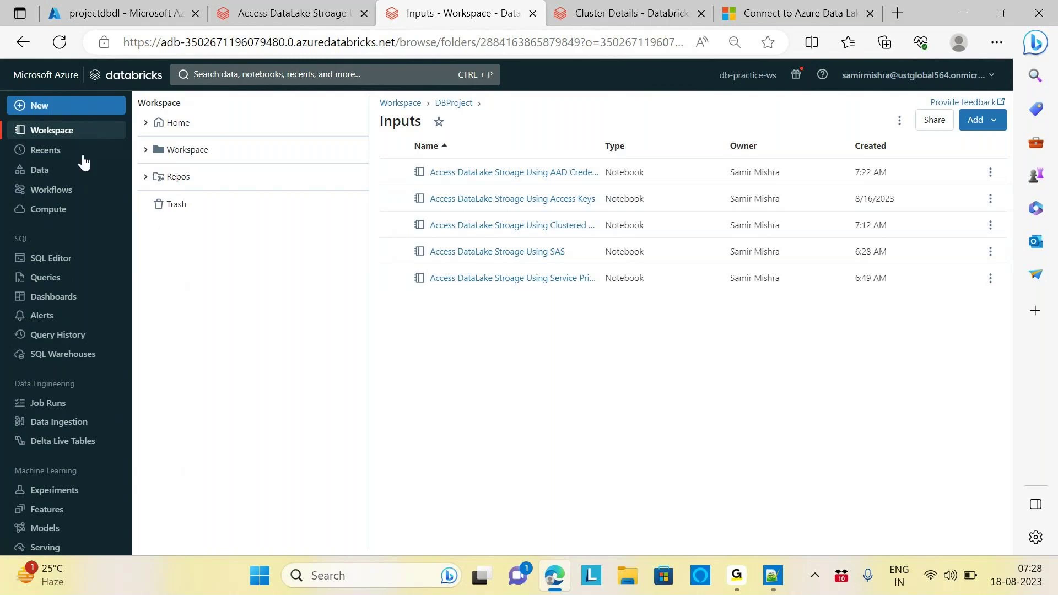
click(61, 131)
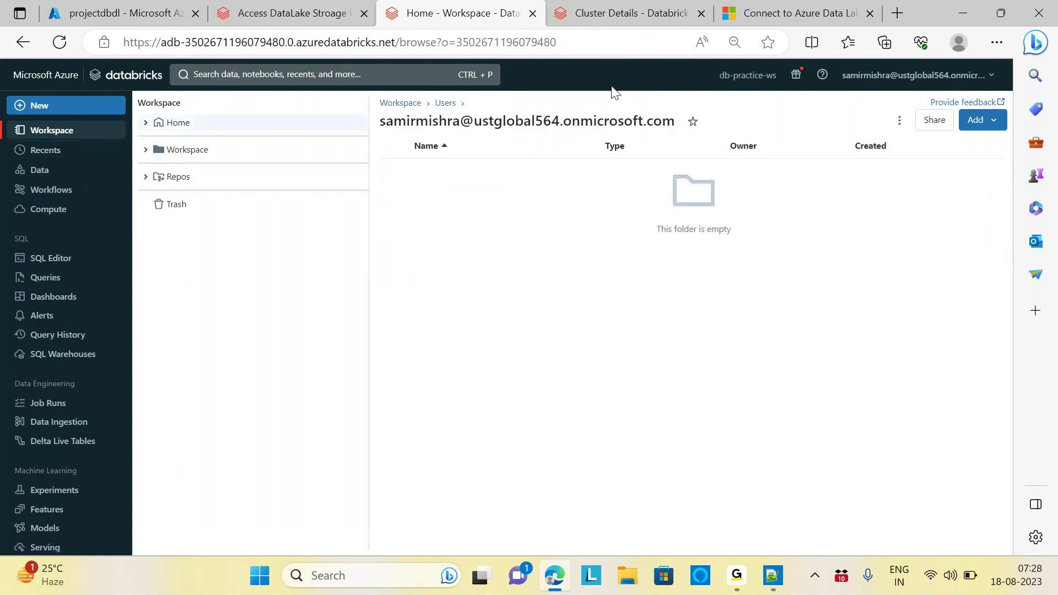
click(190, 154)
click(448, 225)
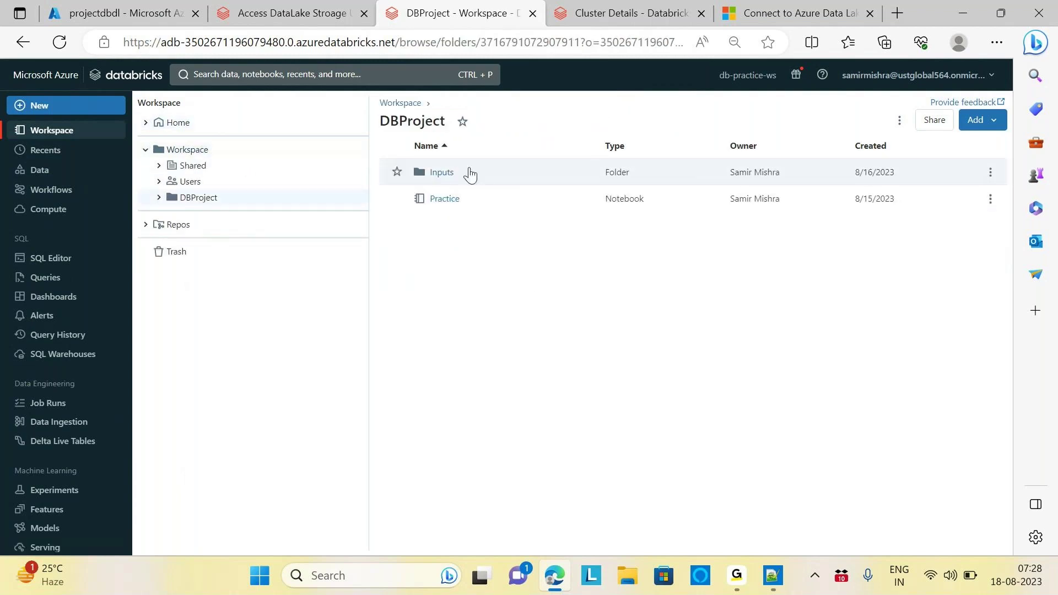
click(441, 174)
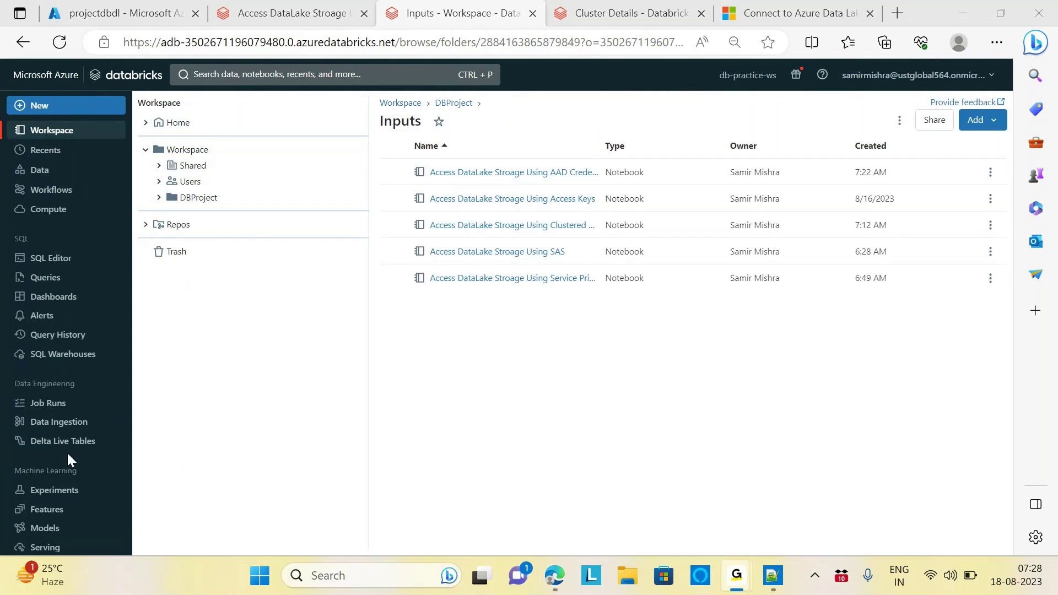